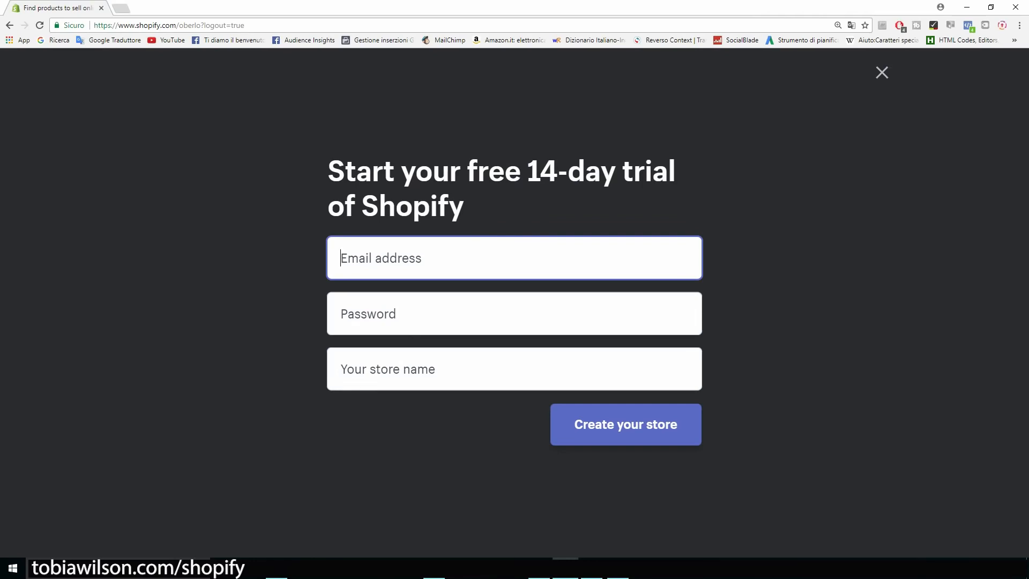
Enter the e-mail address, account password and store name CatsMerchStore in the sign-up form
key(Tab)
text(••••••••)
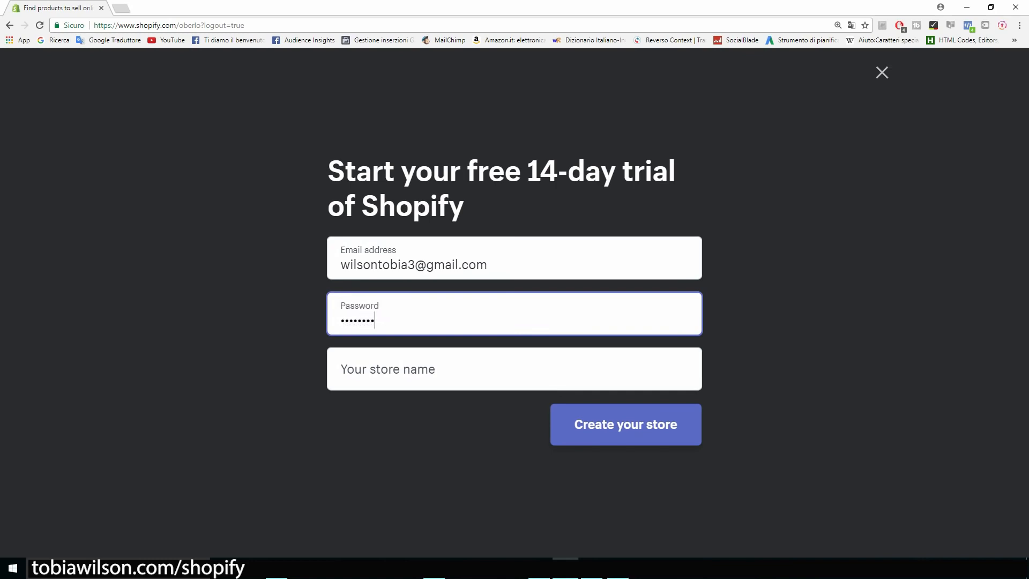
key(Tab)
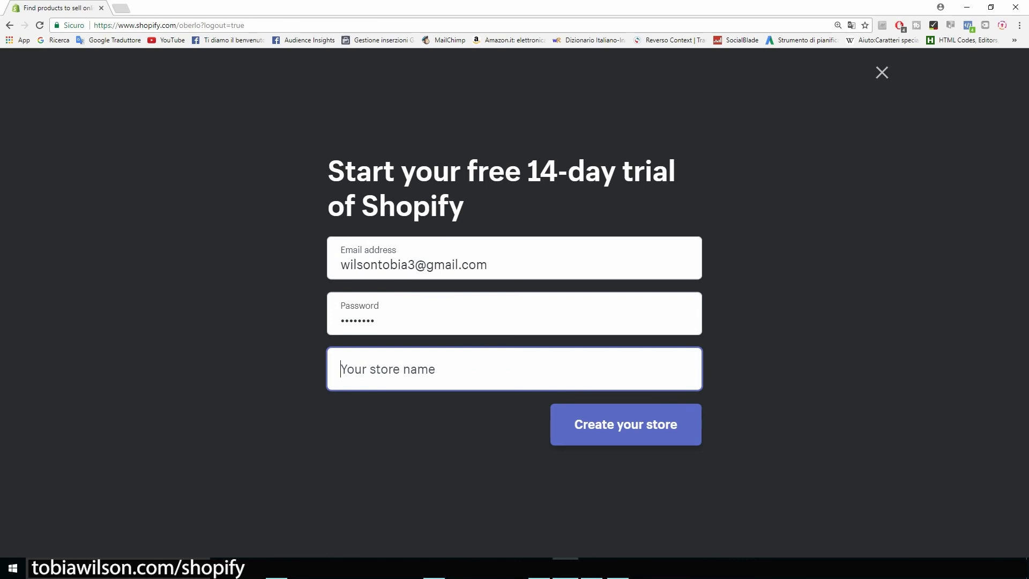
text(Cats)
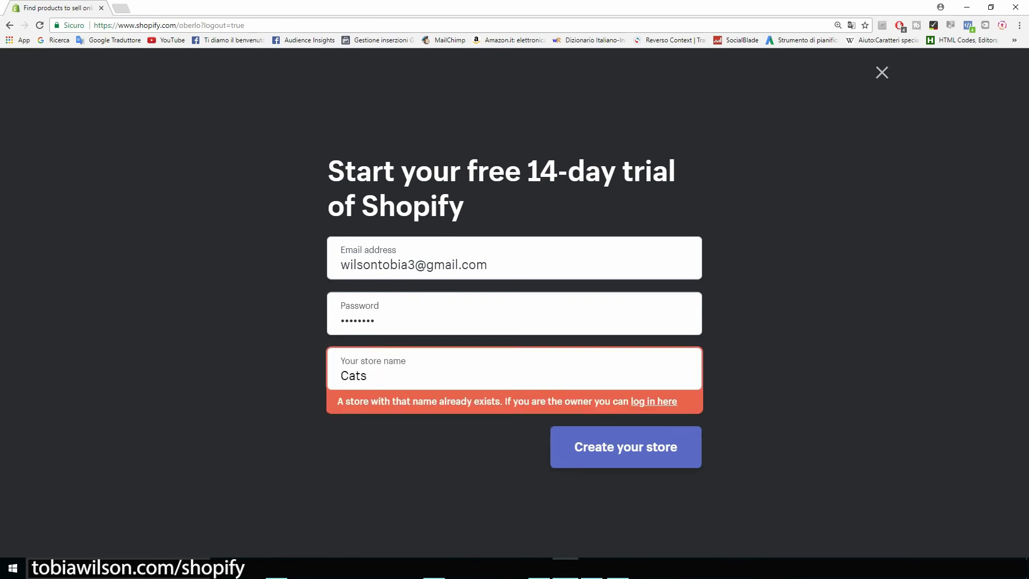
text(Merch)
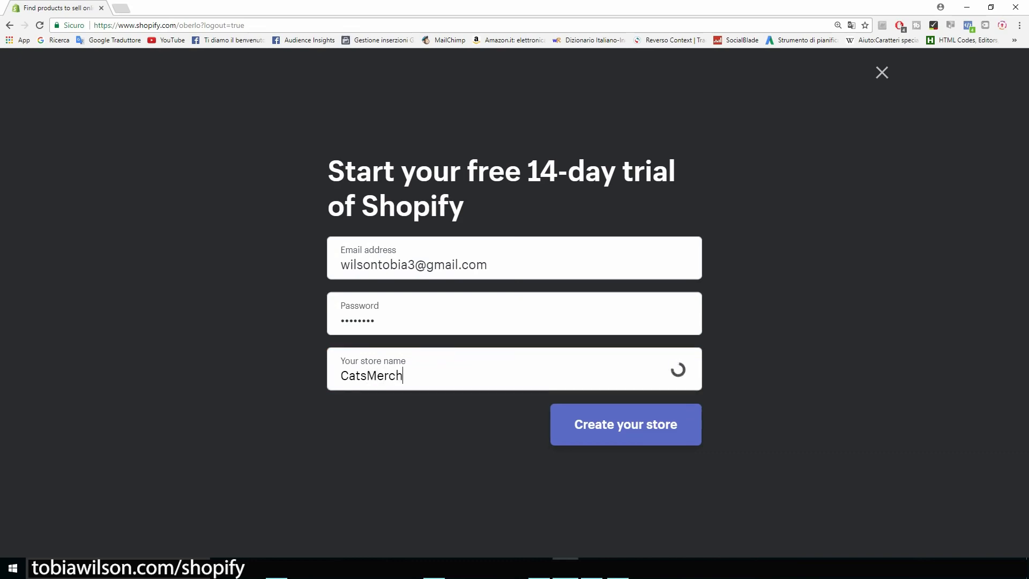
text(Store)
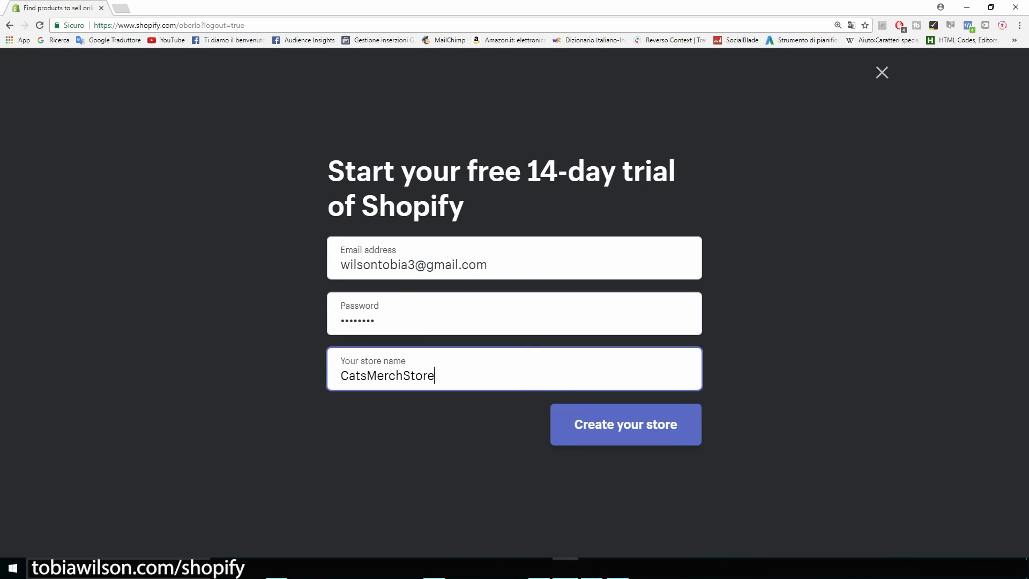
Strip the .myshopify.com suffix from the store name and submit to create the store
drag(435, 375, 339, 376)
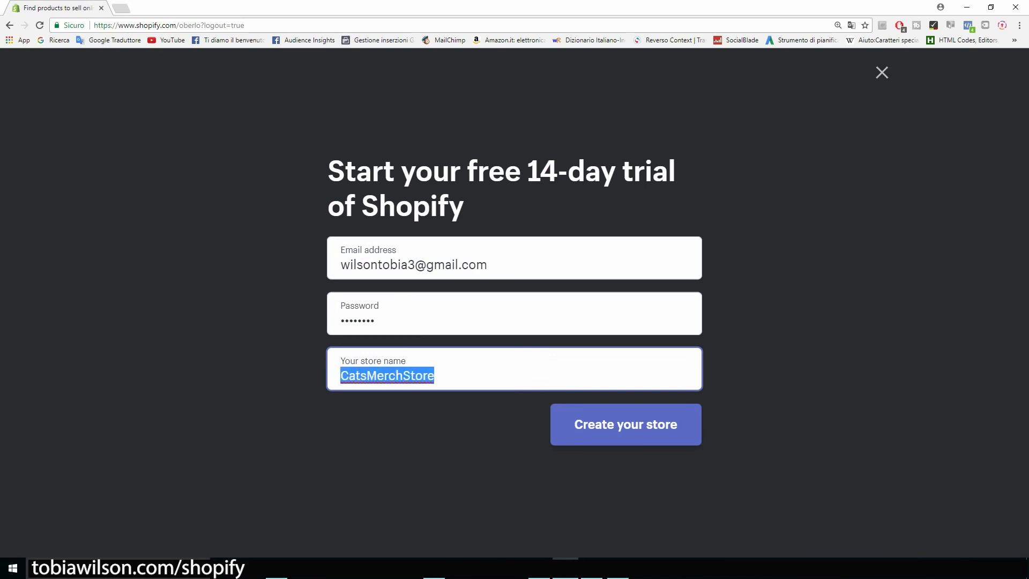
click(435, 376)
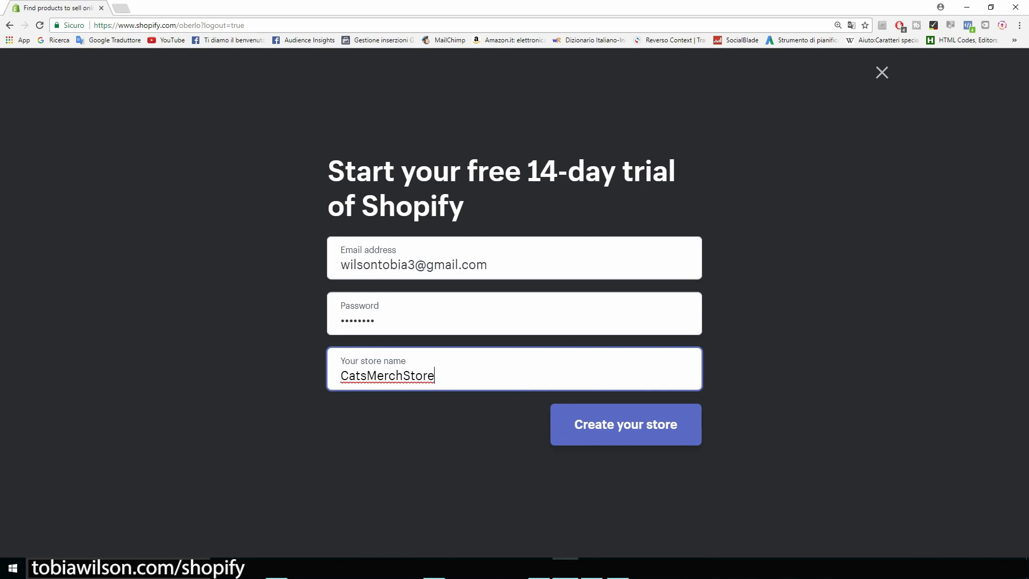
text(.myshopify.com)
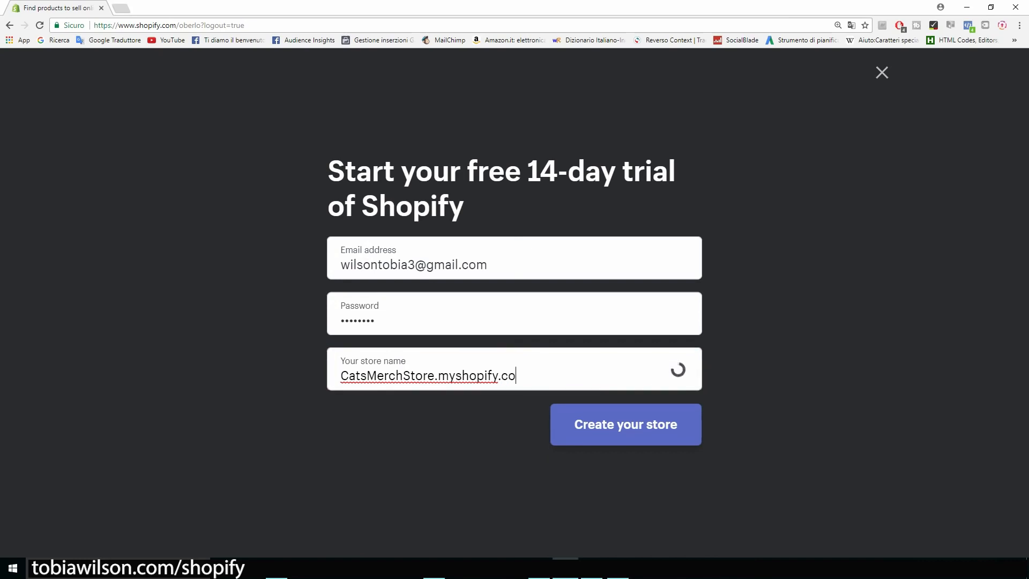
key(shift+Left)
key(shift+Left)
key(shift+Left)
key(shift+Left)
key(shift+Left)
key(shift+Left)
key(shift+Left)
key(shift+Left)
key(shift+Left)
key(shift+Left)
key(shift+Left)
key(shift+Left)
key(shift+Left)
key(shift+Left)
key(shift+Left)
key(shift+Left)
key(shift+Left)
key(shift+Left)
key(shift+Left)
key(shift+Left)
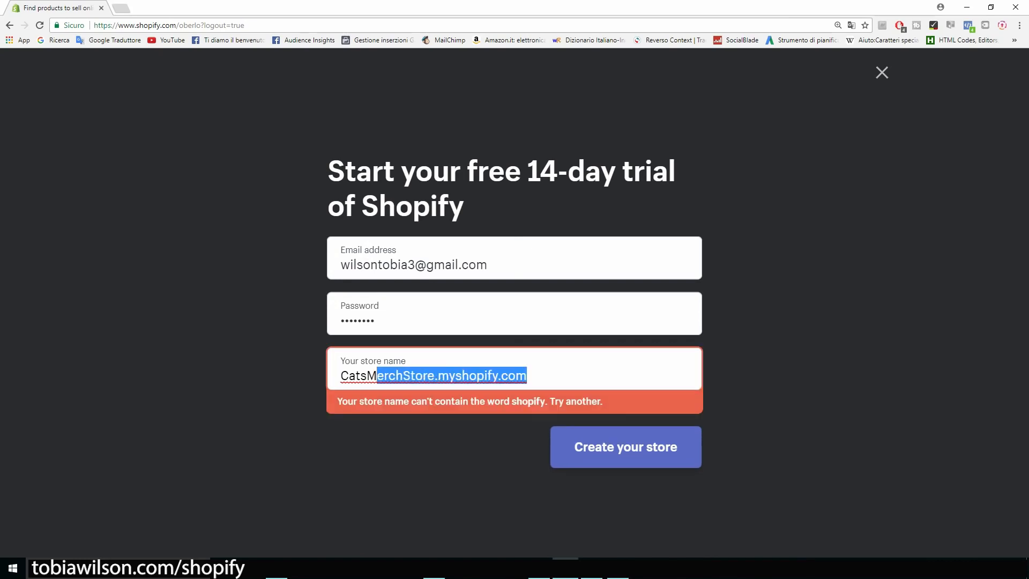
key(End)
key(shift+Left)
key(shift+Left)
key(shift+Left)
key(shift+Left)
key(shift+Left)
key(shift+Left)
key(shift+Left)
key(shift+Left)
key(shift+Left)
key(shift+Left)
key(shift+Left)
key(shift+Left)
key(shift+Left)
key(shift+Left)
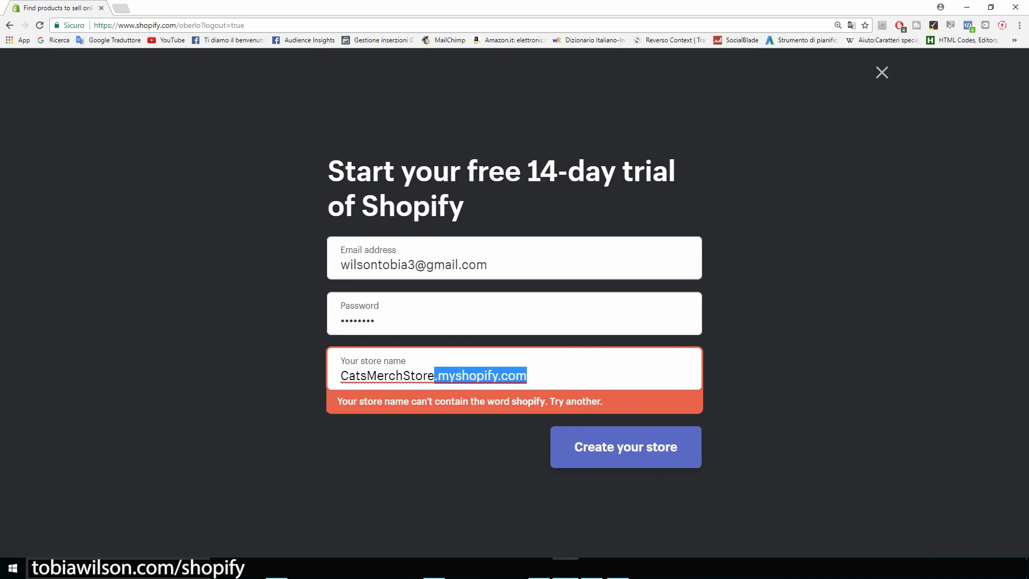
key(BackSpace)
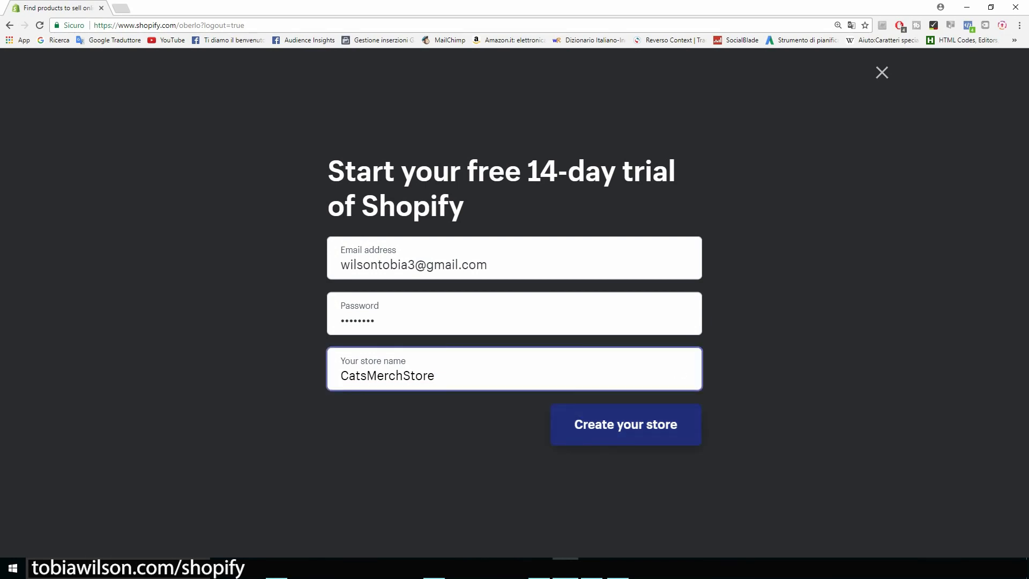
key(Return)
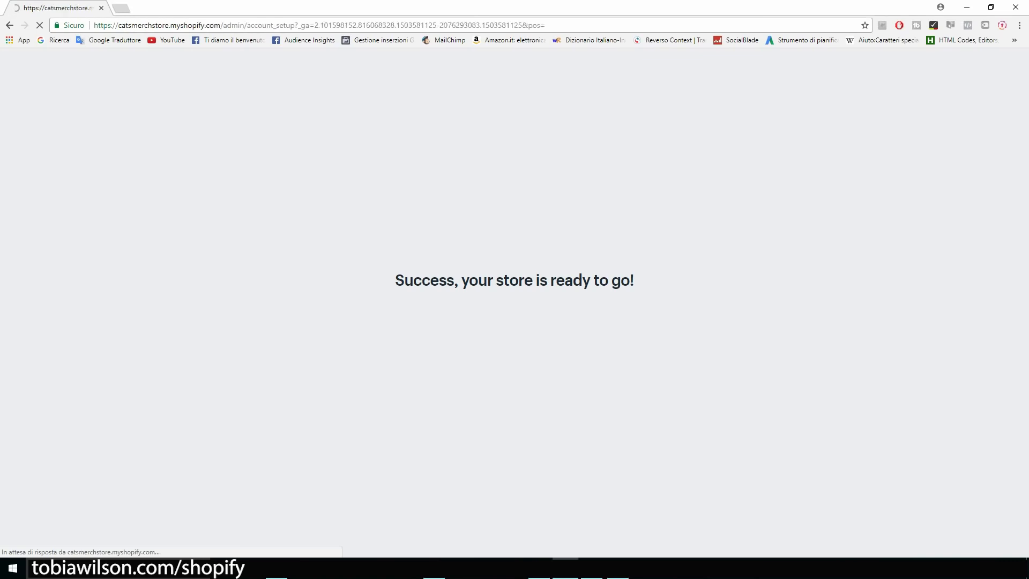
Enter the owner's first and last name, street address, city and ZIP code
text(tobia)
key(Tab)
text(wilson)
key(Tab)
text(matteotti rd)
key(Tab)
key(Tab)
text(florence)
key(Tab)
text(50052)
Choose the province, add the phone number and submit to enter the store admin
key(Tab)
key(Tab)
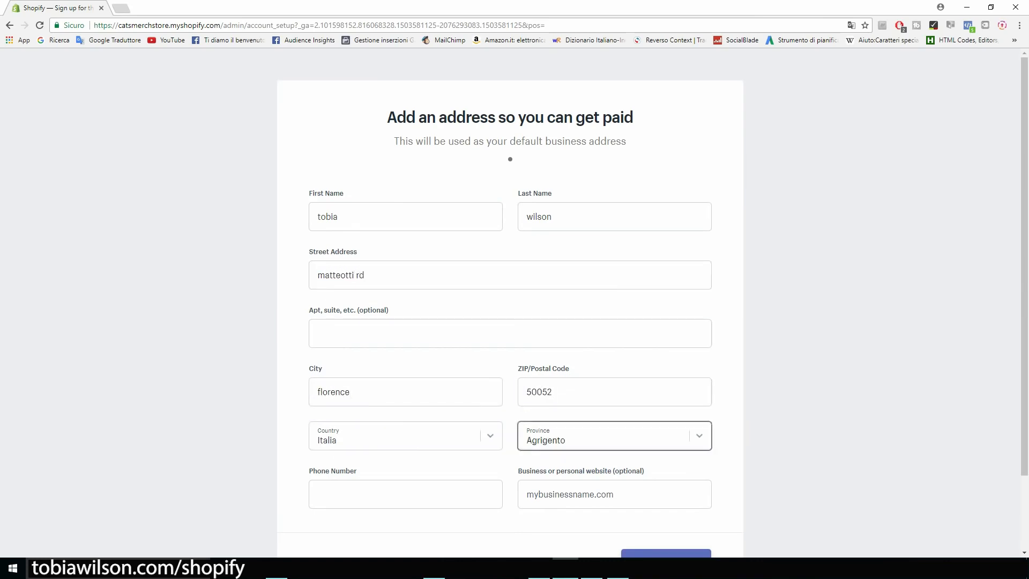
key(Return)
key(shift+Tab)
key(space)
text(fi)
key(Return)
key(Tab)
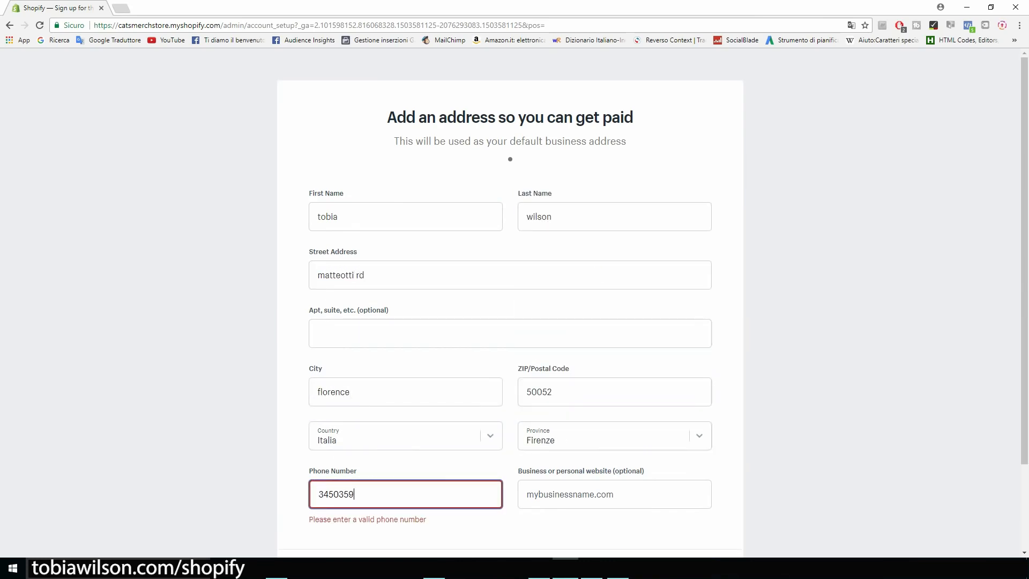
scroll(511, 300, down, 2)
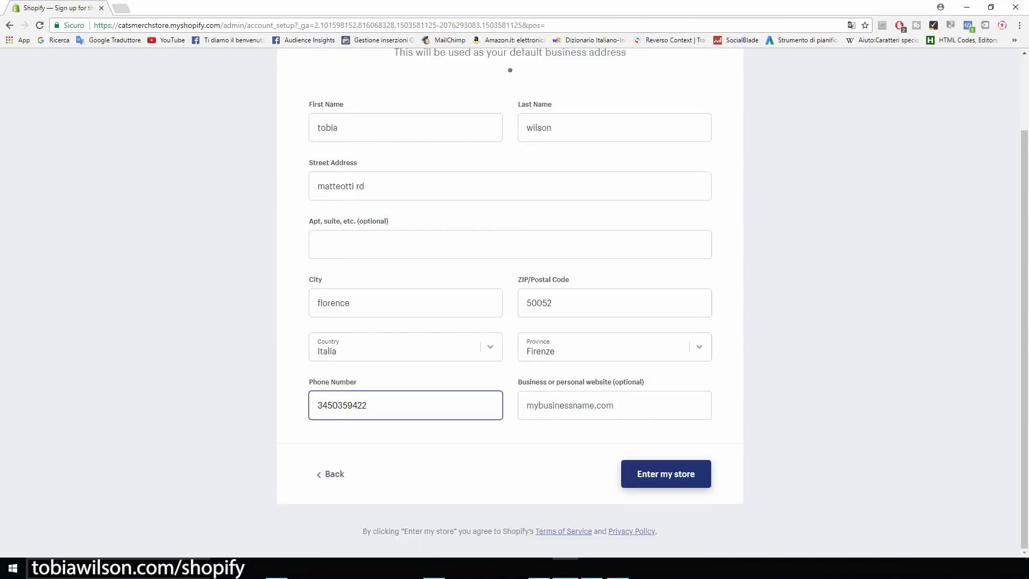
key(Return)
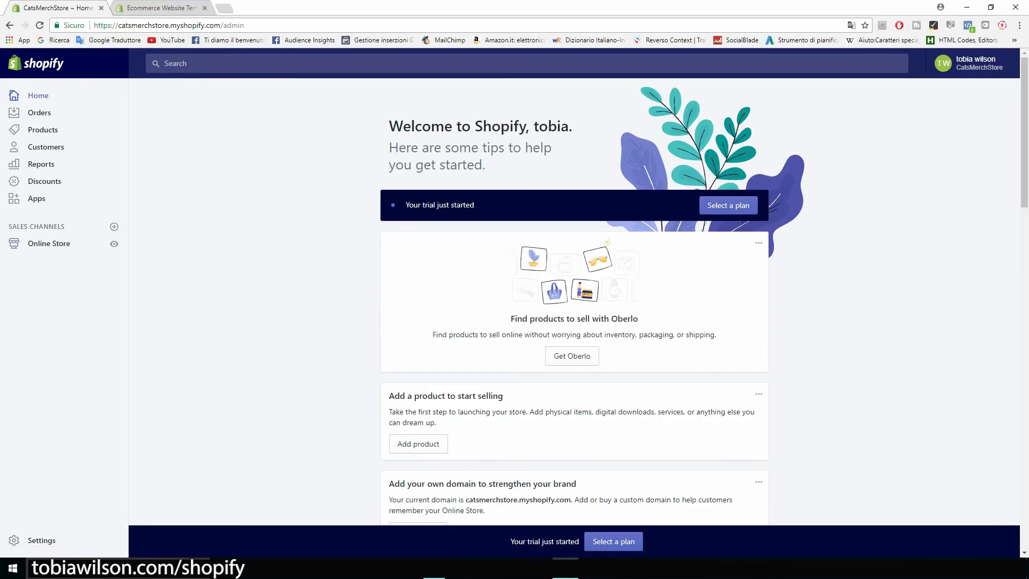
Go to the Online Store themes page and launch the Theme Store from More themes
scroll(574, 302, down, 1)
scroll(574, 302, up, 1)
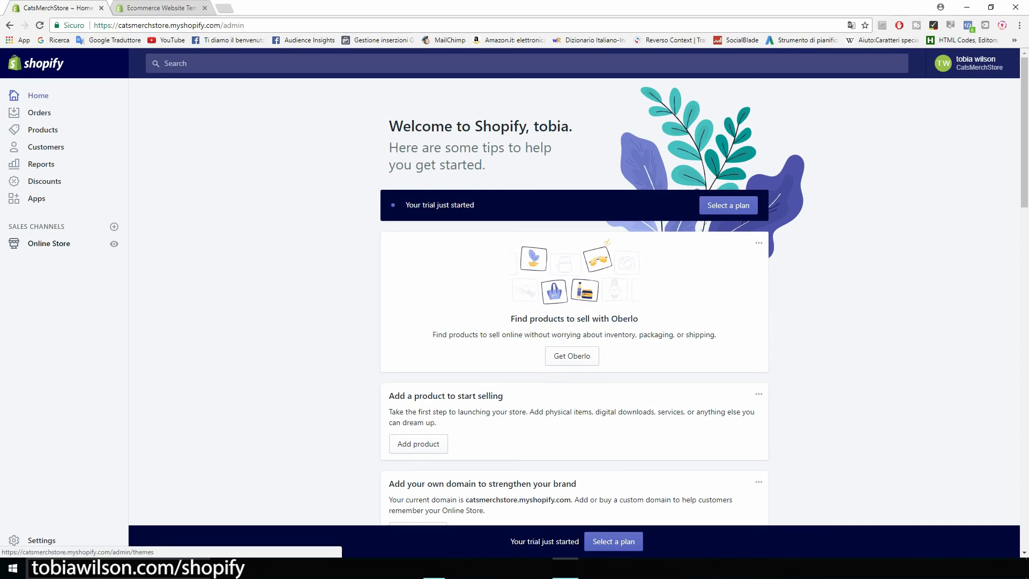
click(49, 243)
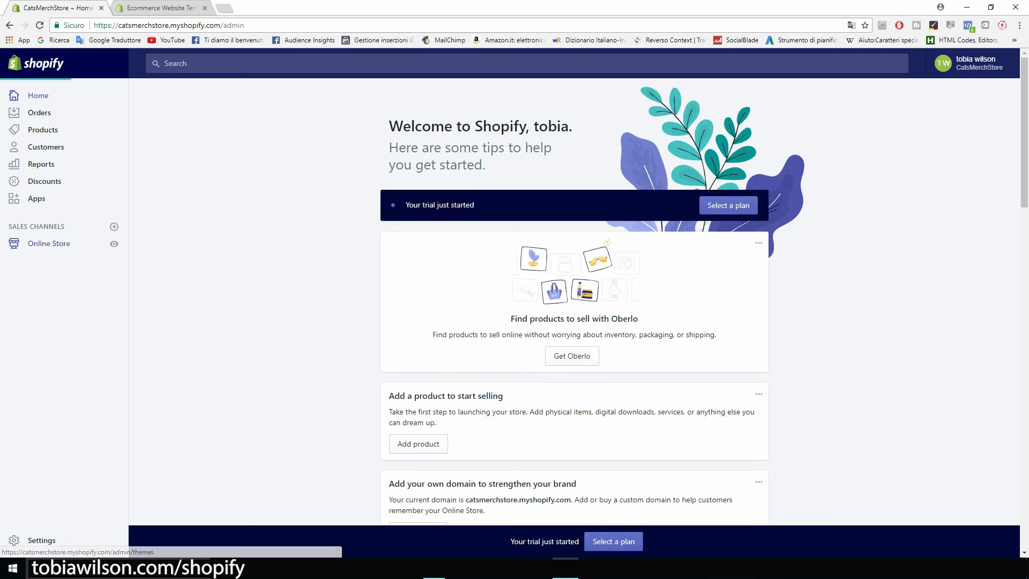
scroll(574, 300, down, 3)
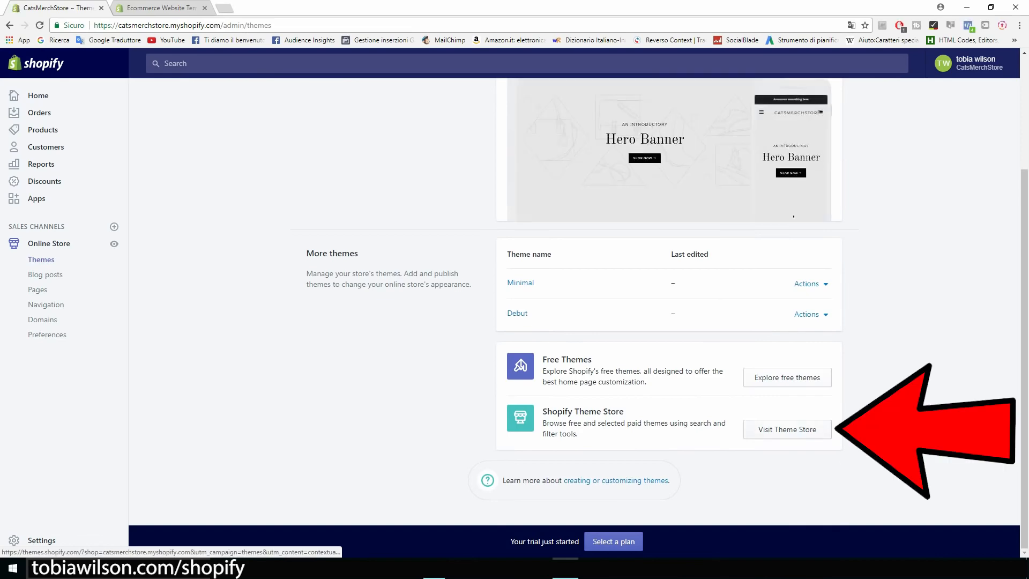
click(787, 430)
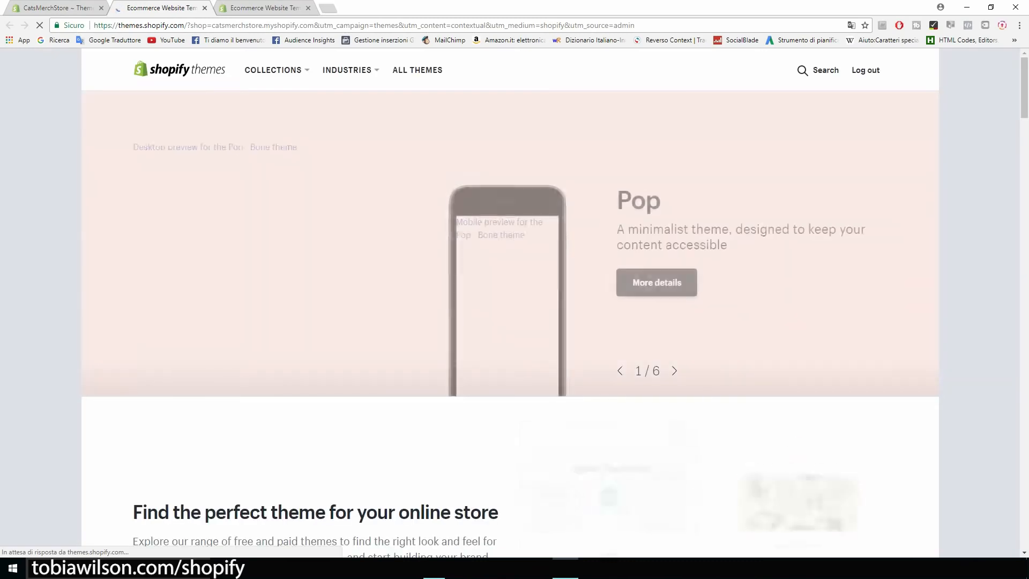
Explore the full theme catalogue filtered to Free themes only
scroll(510, 301, down, 3)
scroll(180, 266, down, 3)
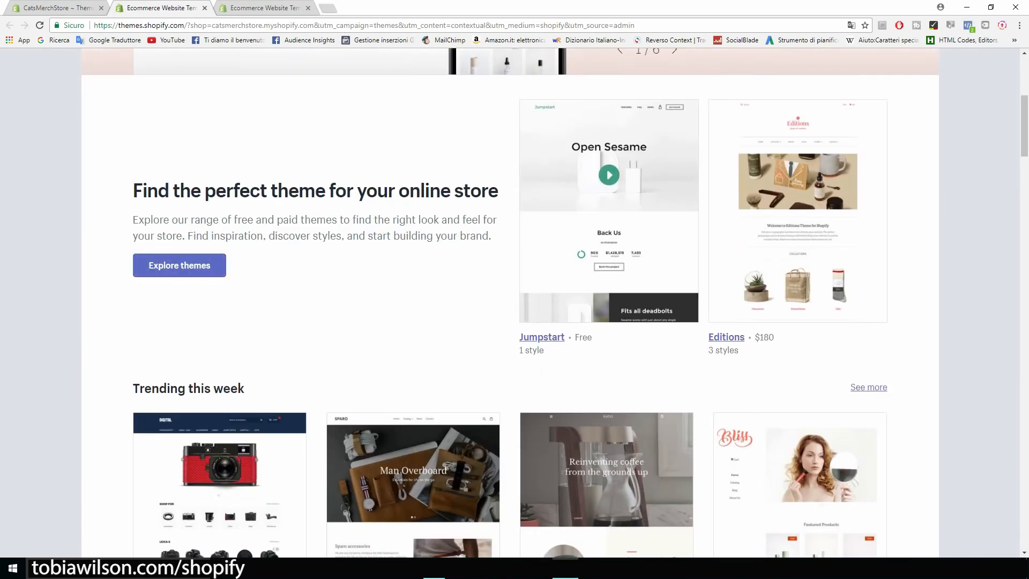
click(180, 266)
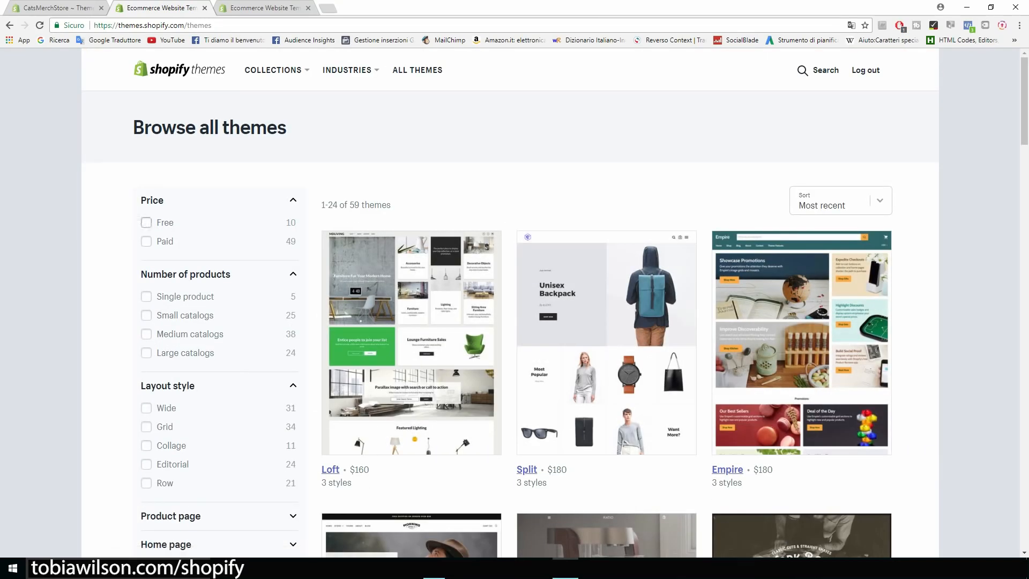
click(146, 223)
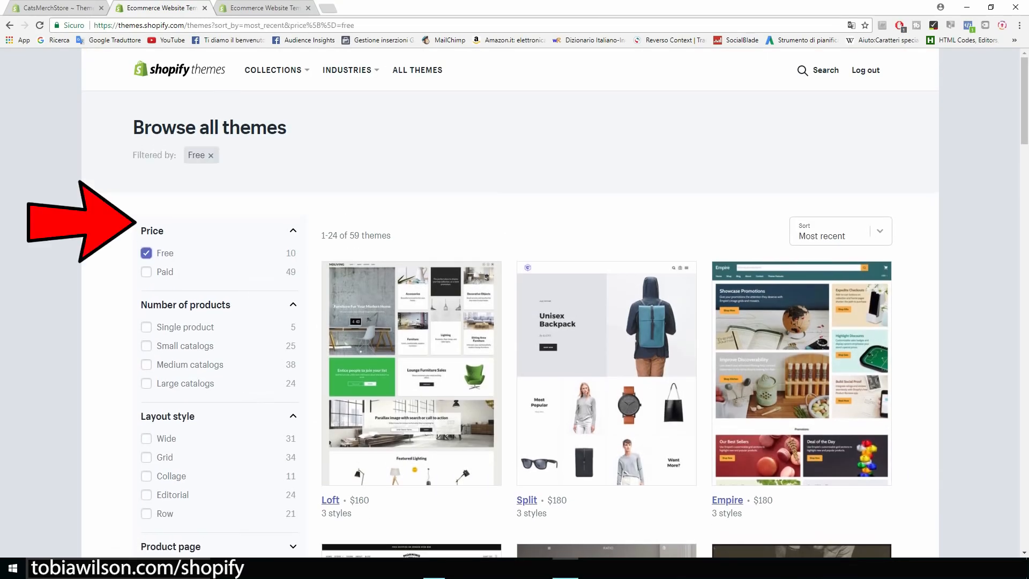
Scroll through the free themes and open the Brooklyn theme's page
scroll(515, 303, down, 4)
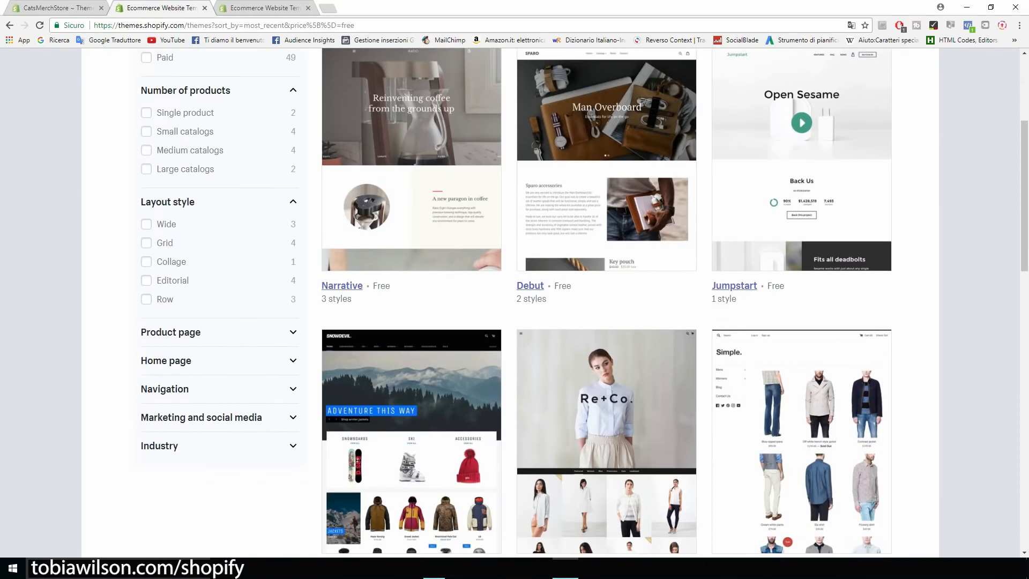
scroll(515, 303, down, 1)
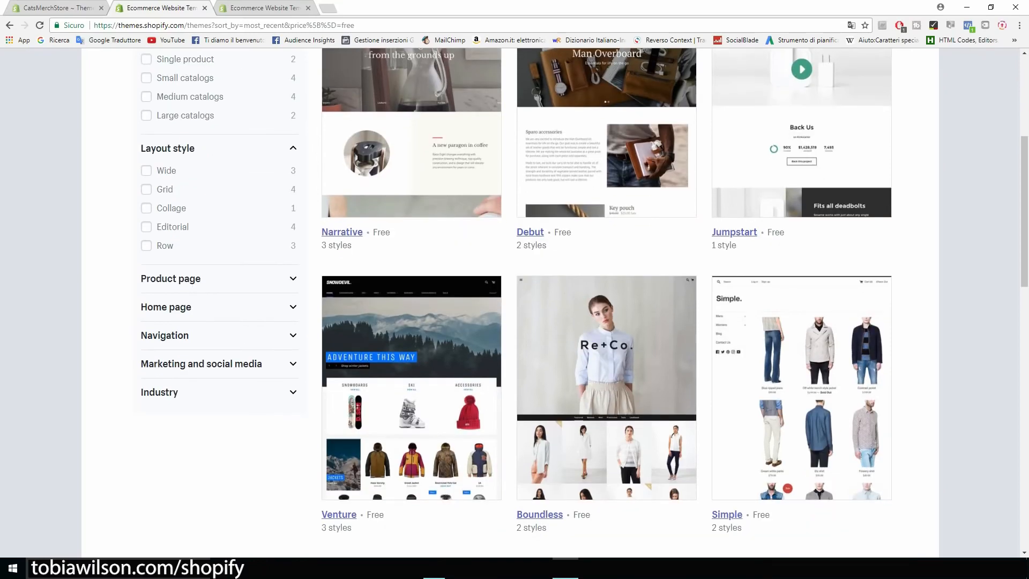
scroll(515, 303, down, 1)
scroll(514, 303, down, 5)
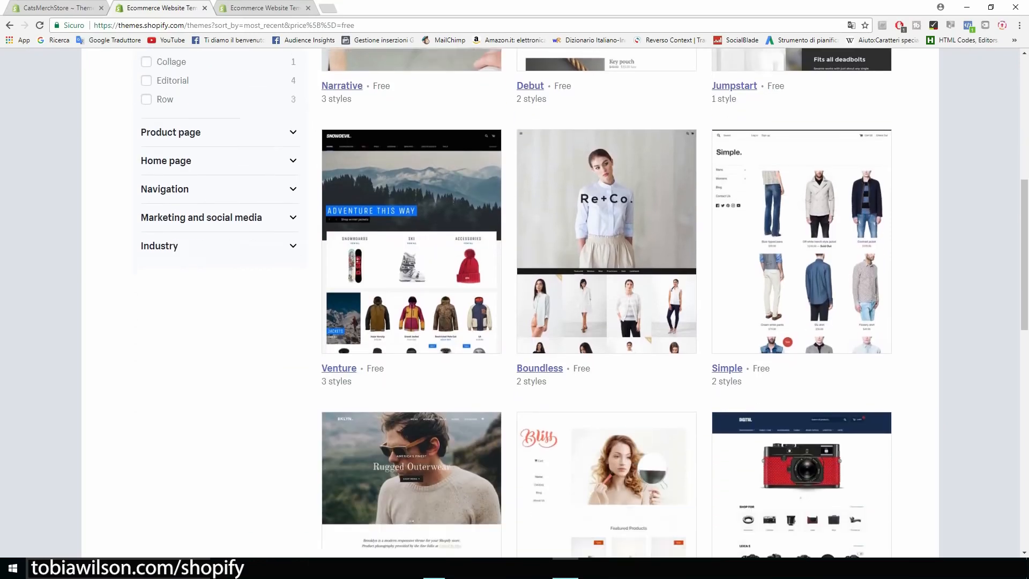
scroll(514, 302, down, 2)
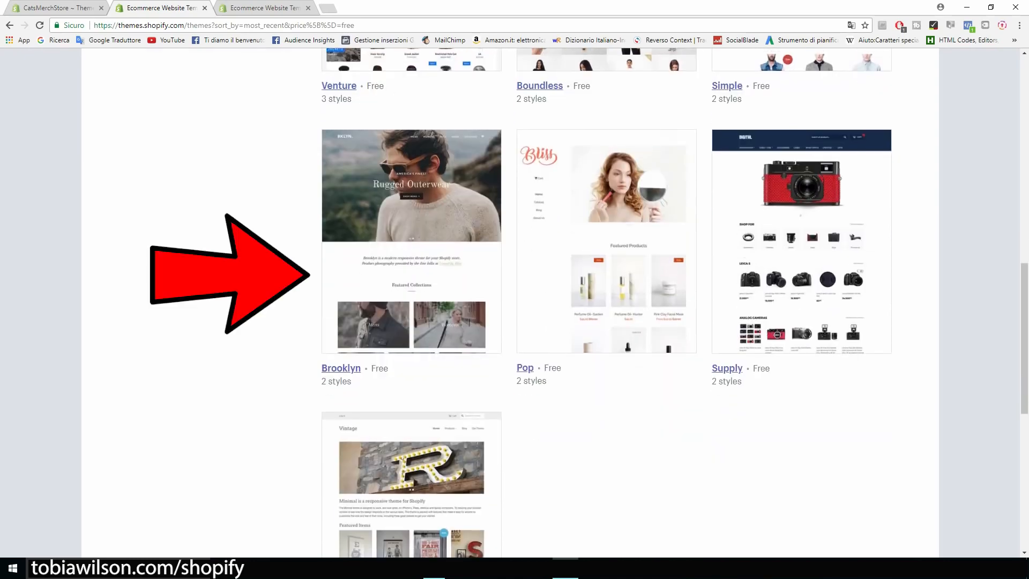
scroll(515, 303, up, 3)
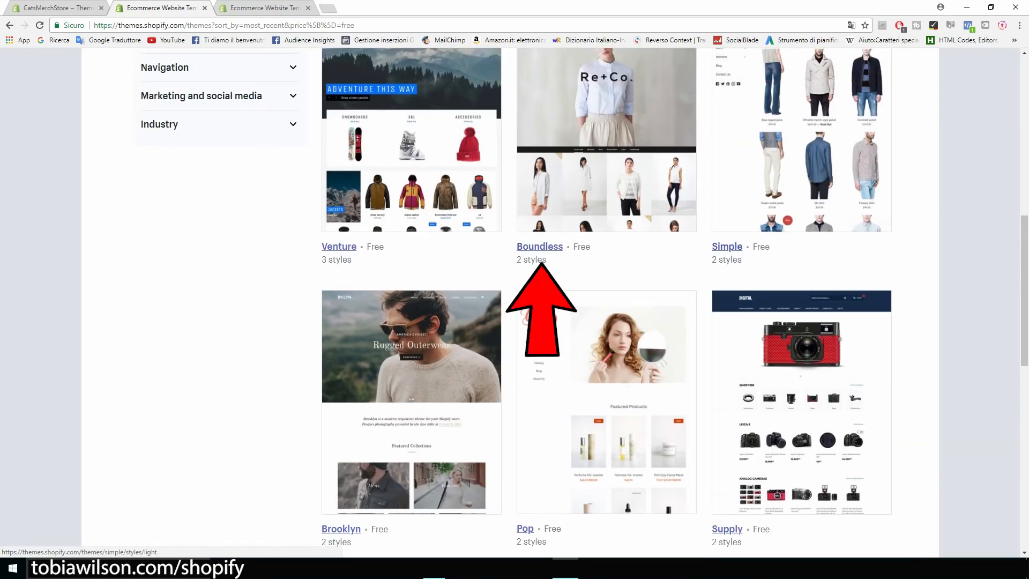
scroll(411, 322, down, 3)
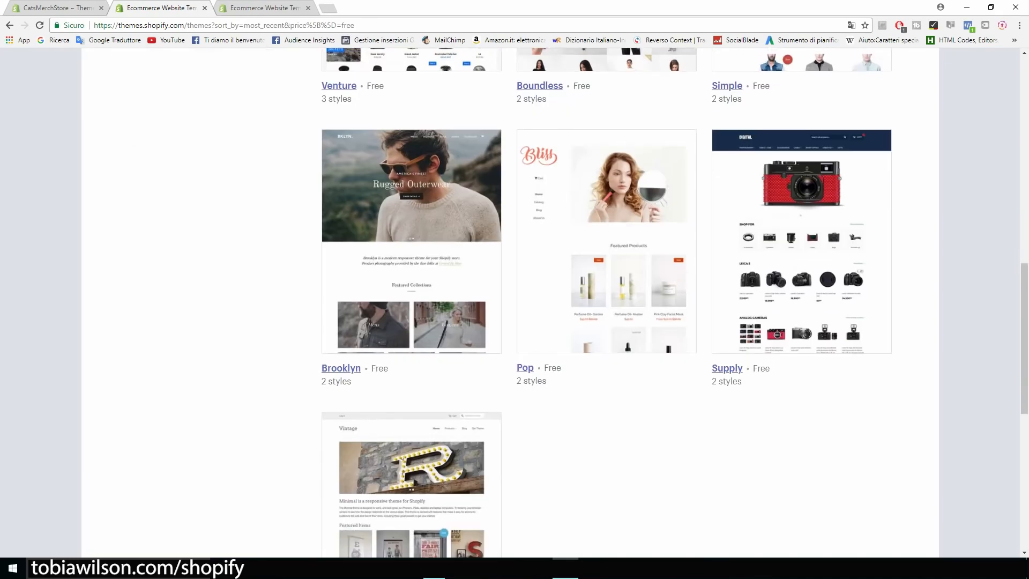
scroll(411, 322, up, 1)
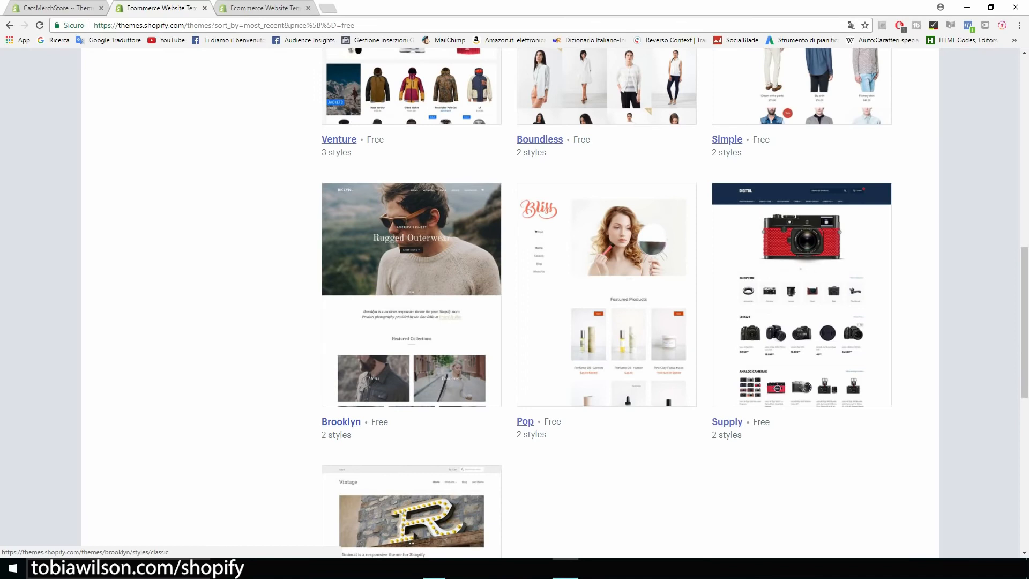
click(341, 421)
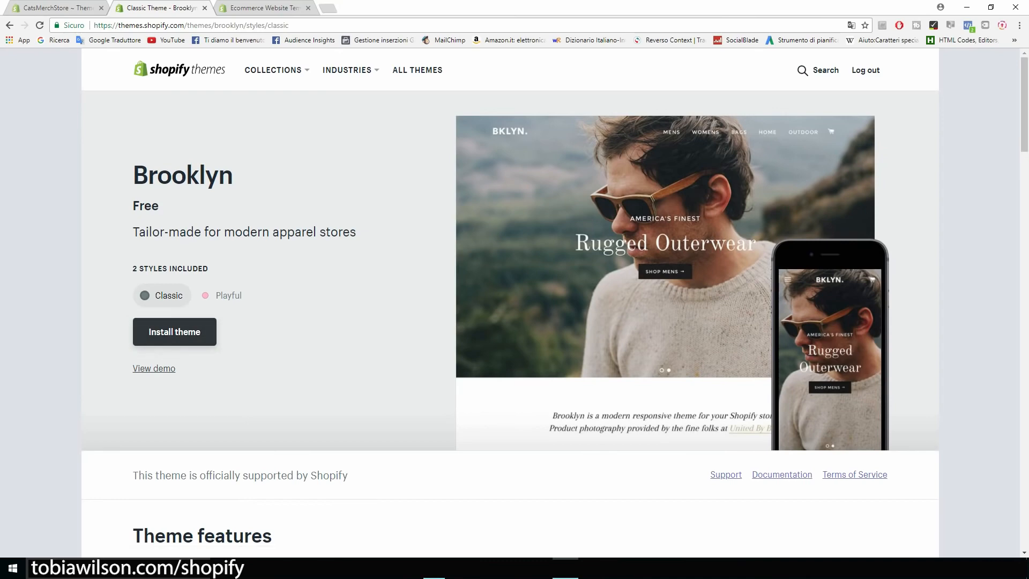
Install Brooklyn in its Classic style and publish it as the store's live theme
click(222, 295)
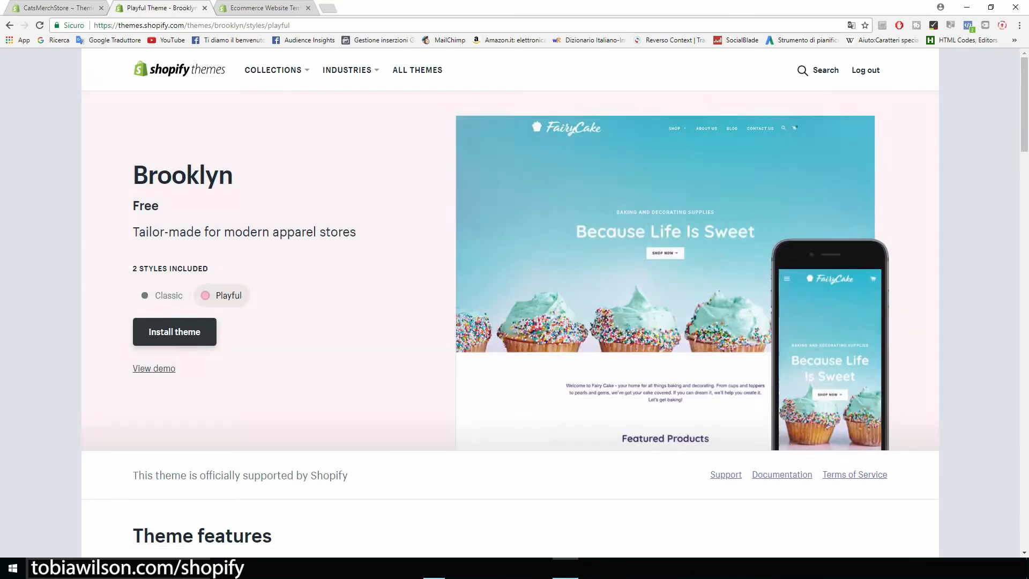
click(162, 296)
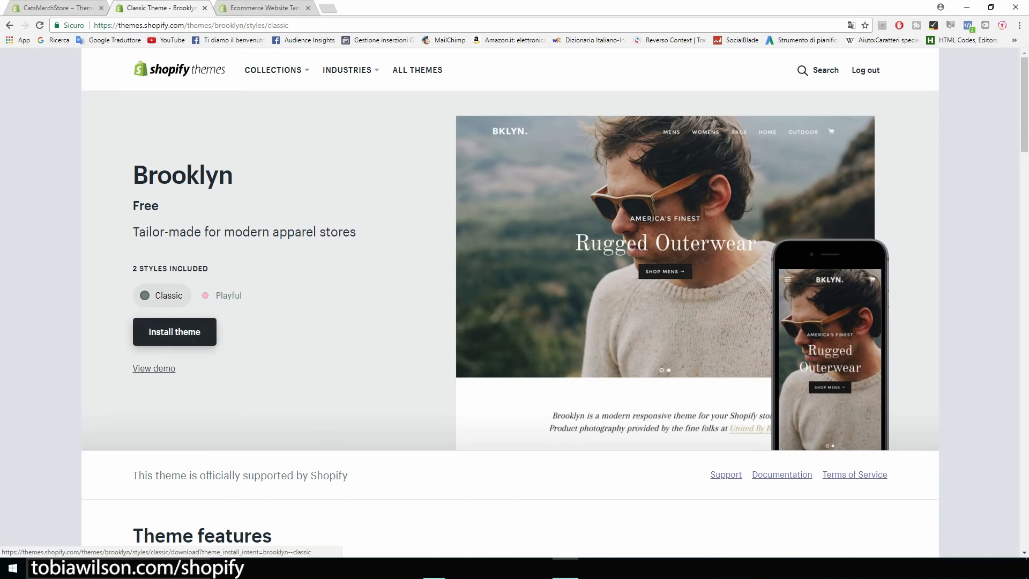
click(175, 332)
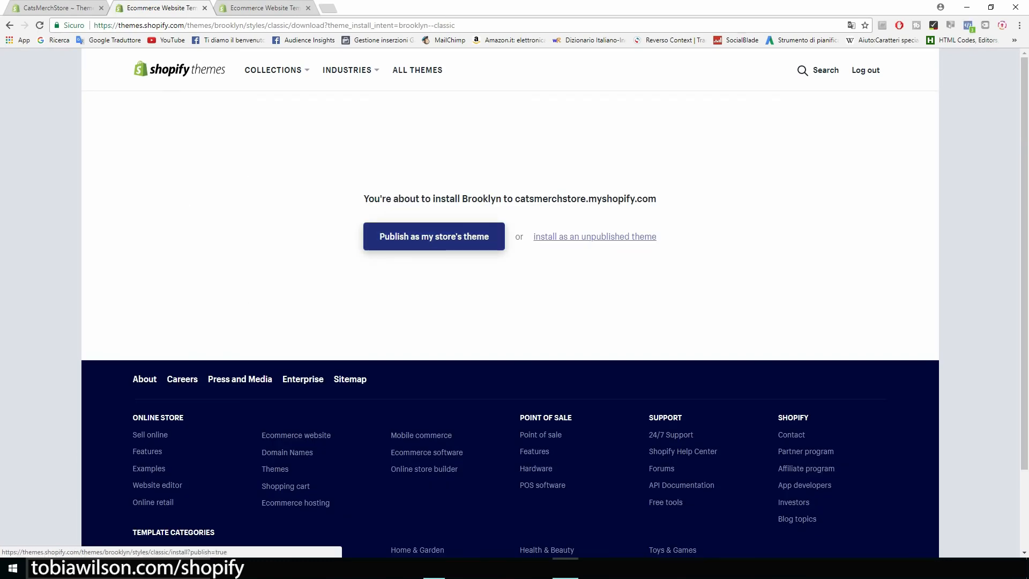
click(435, 236)
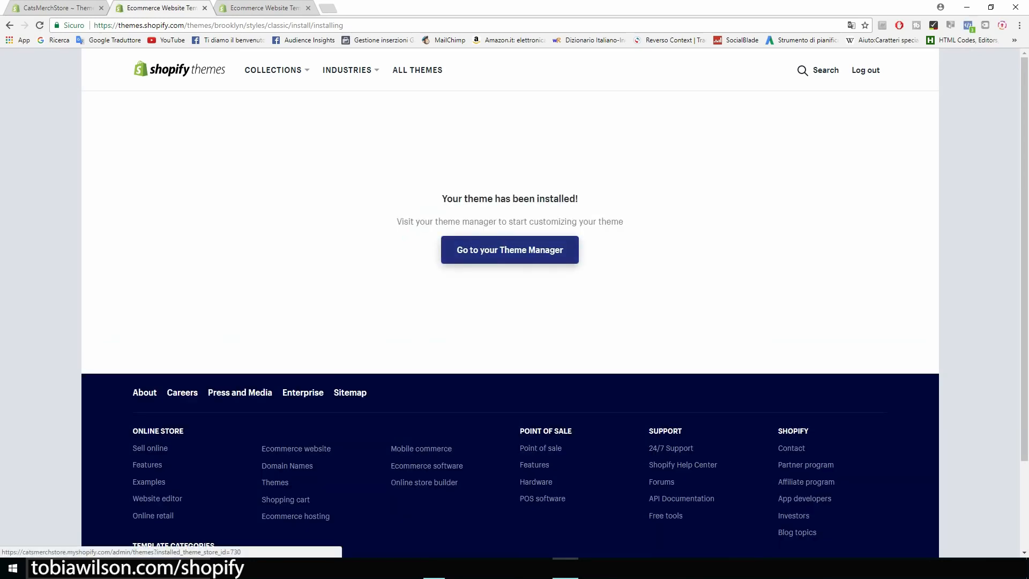
click(510, 251)
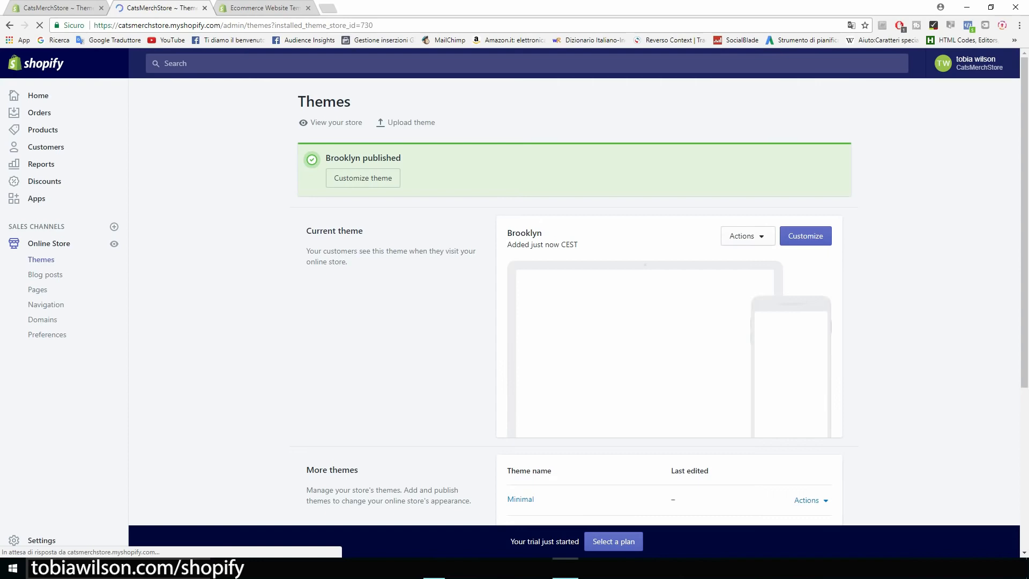
Delete the second slide from the Brooklyn homepage Slideshow section, leaving a single slide
scroll(574, 300, down, 2)
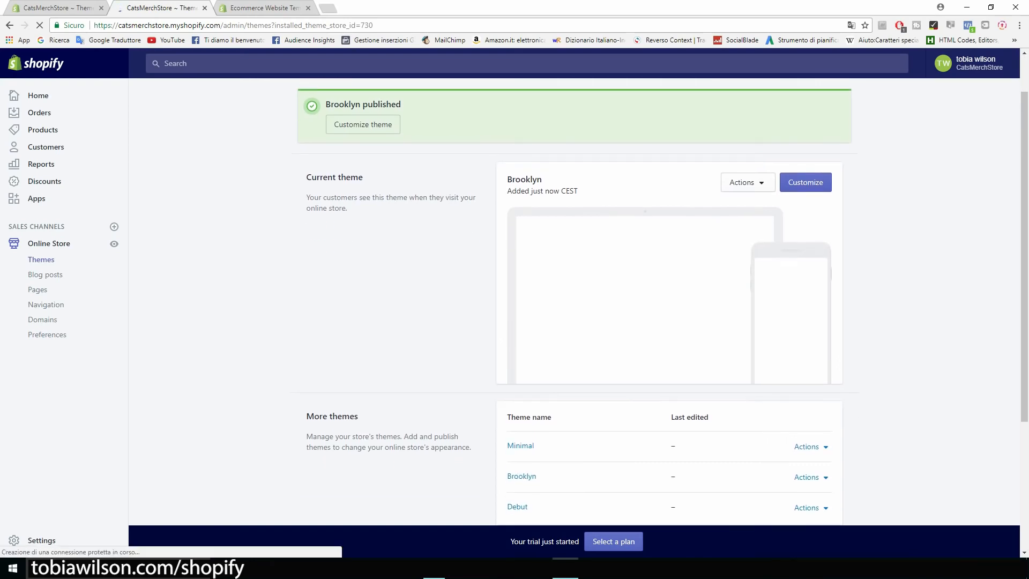
scroll(574, 300, up, 1)
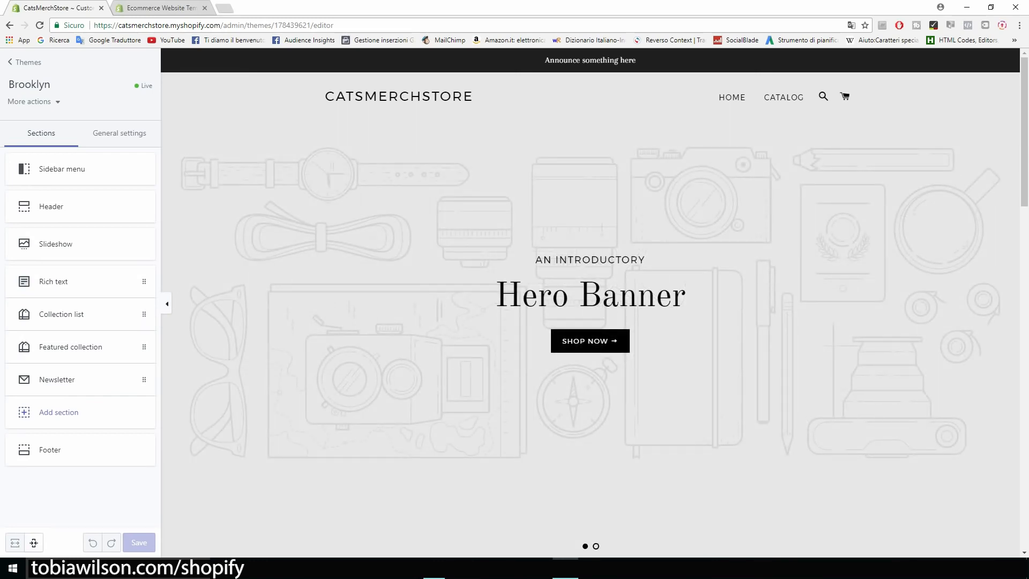
scroll(590, 301, down, 1)
scroll(591, 301, up, 1)
scroll(590, 300, down, 1)
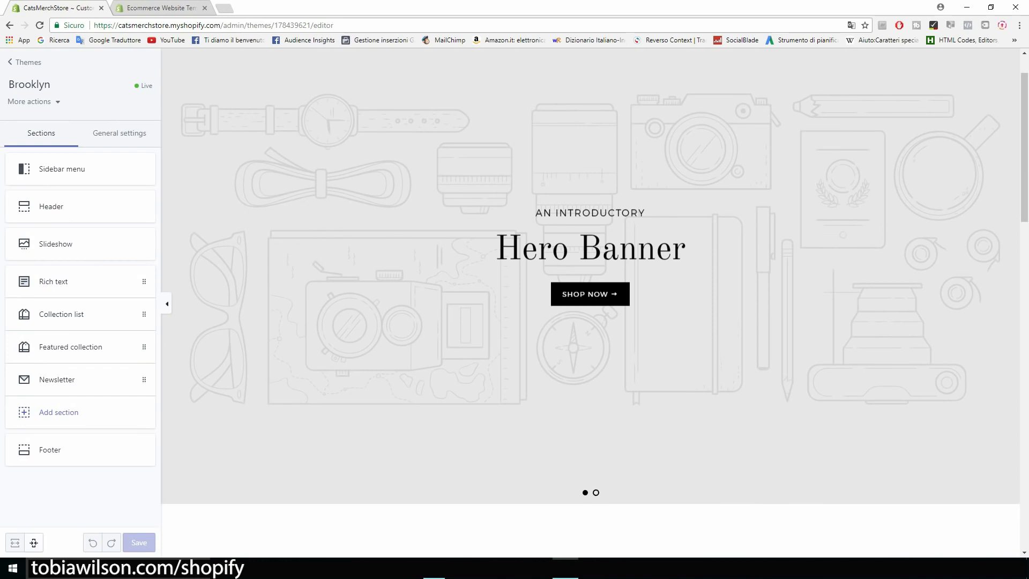
scroll(590, 301, up, 1)
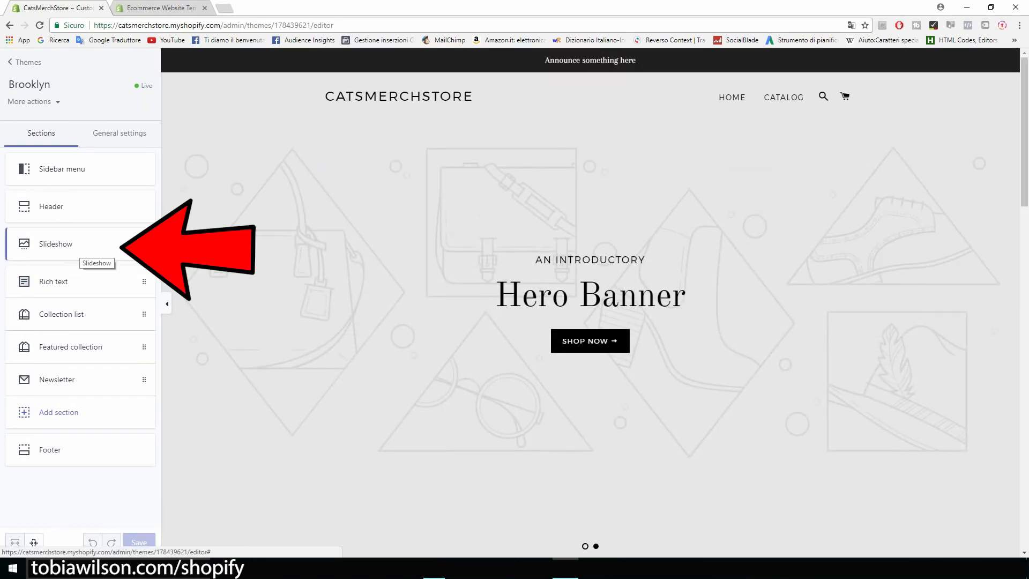
click(80, 253)
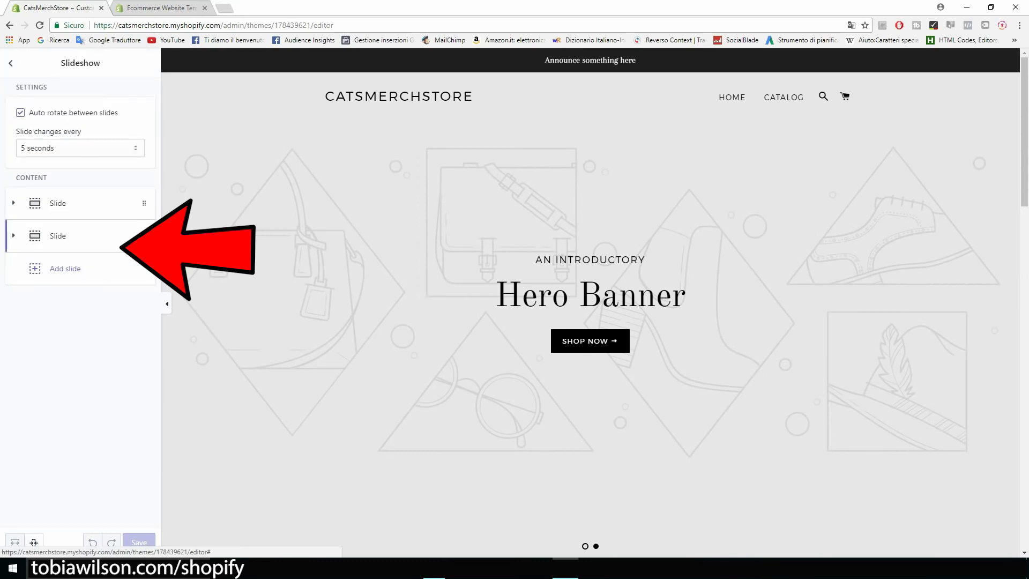
click(80, 236)
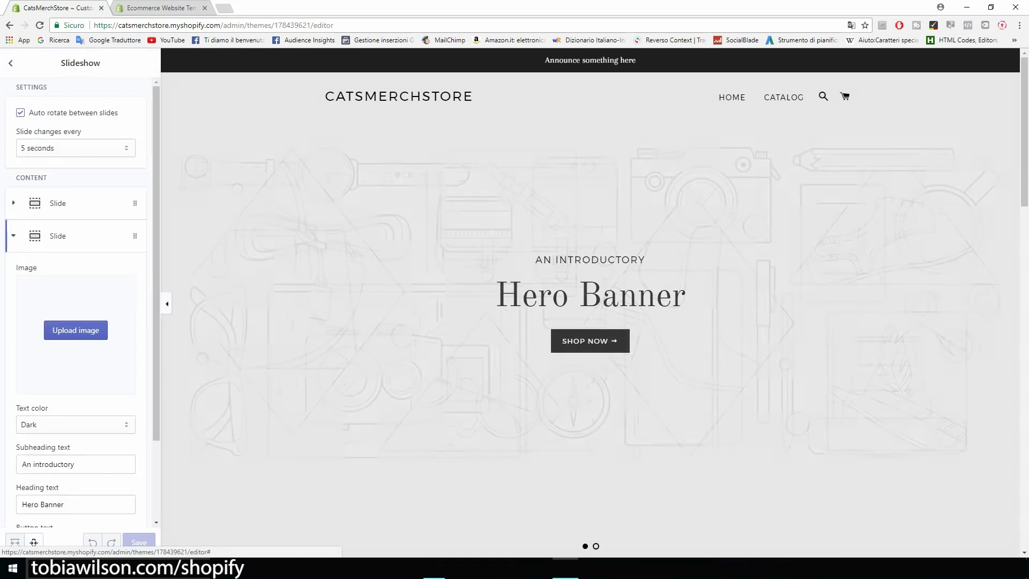
scroll(80, 301, down, 3)
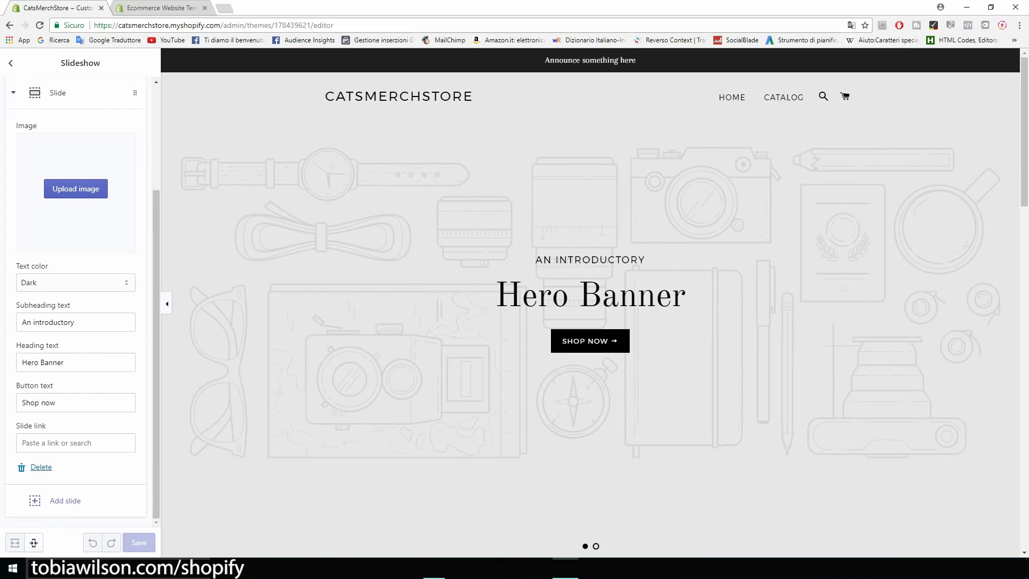
click(41, 469)
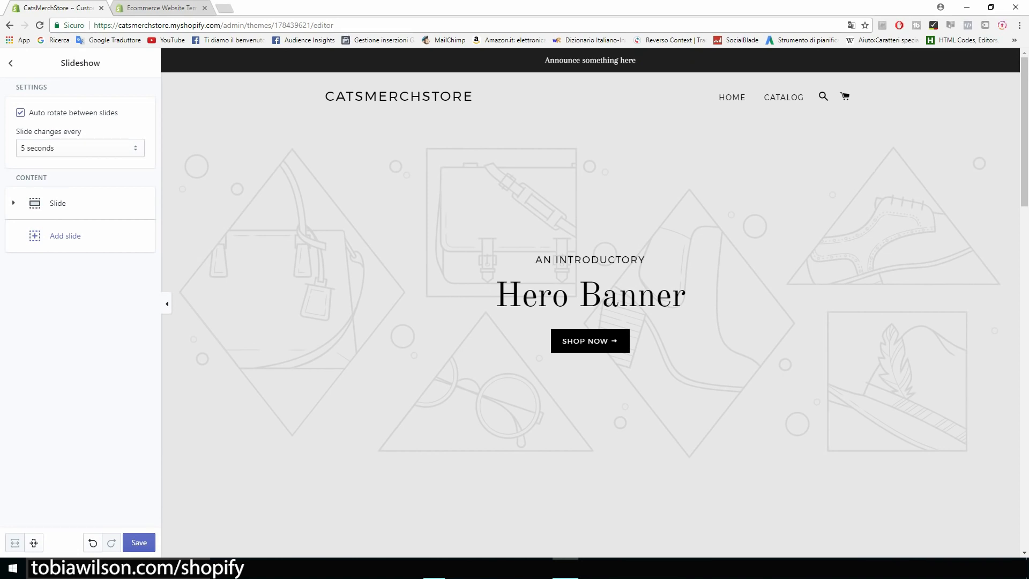
click(11, 63)
scroll(590, 303, down, 8)
scroll(589, 303, down, 3)
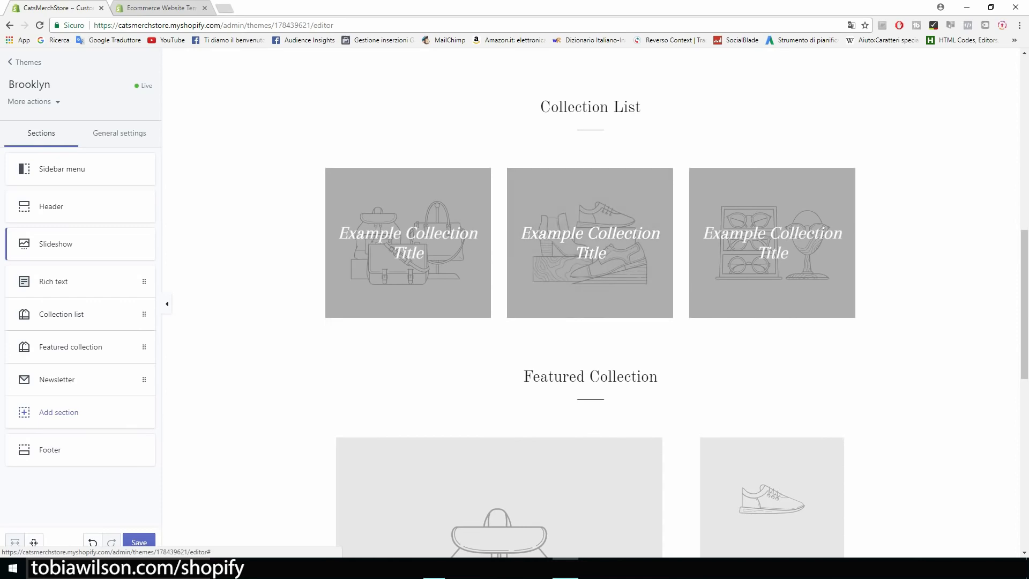
Delete the Collection list section from the homepage and save the change
scroll(590, 303, down, 2)
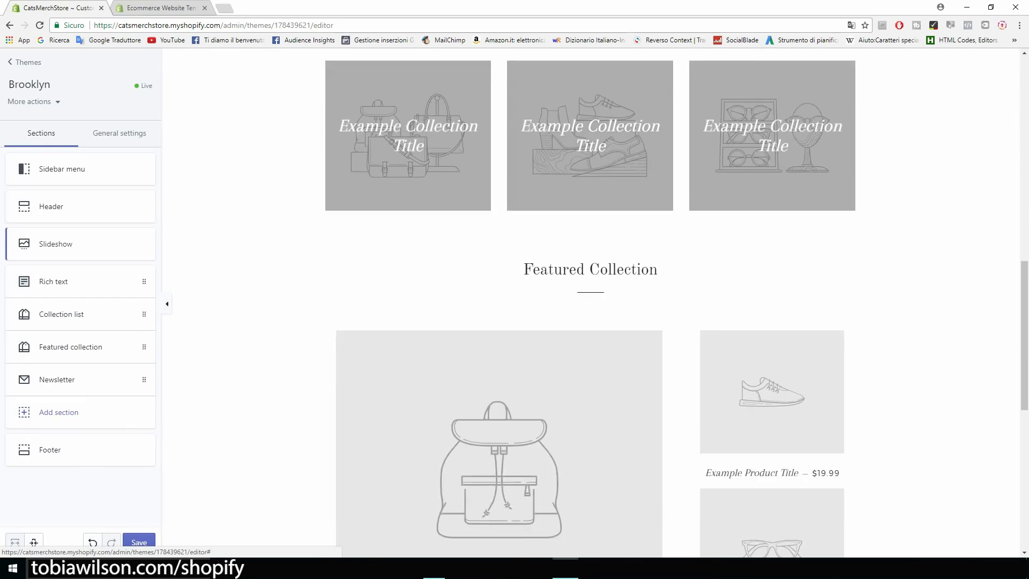
drag(523, 269, 658, 269)
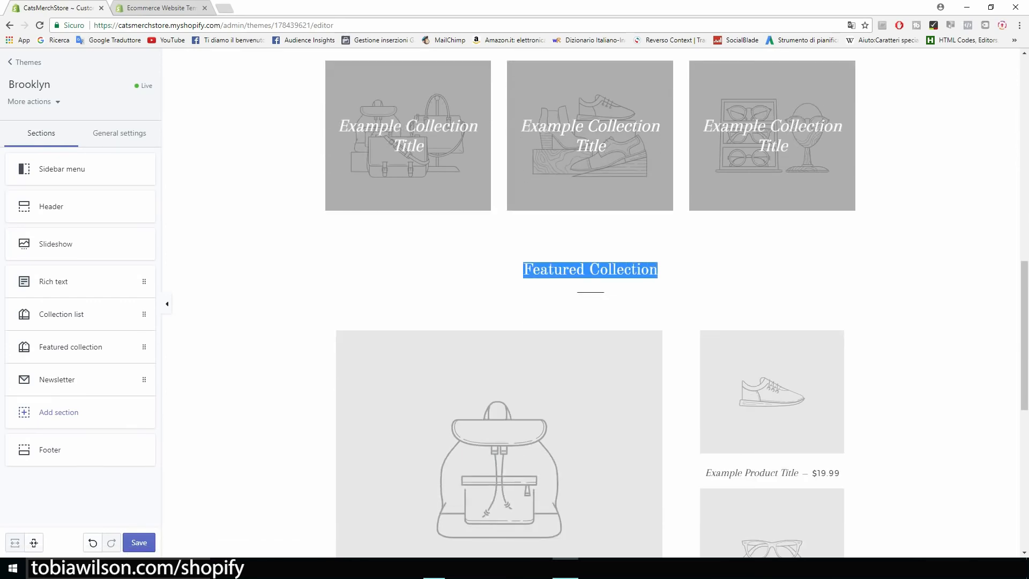
scroll(590, 303, up, 3)
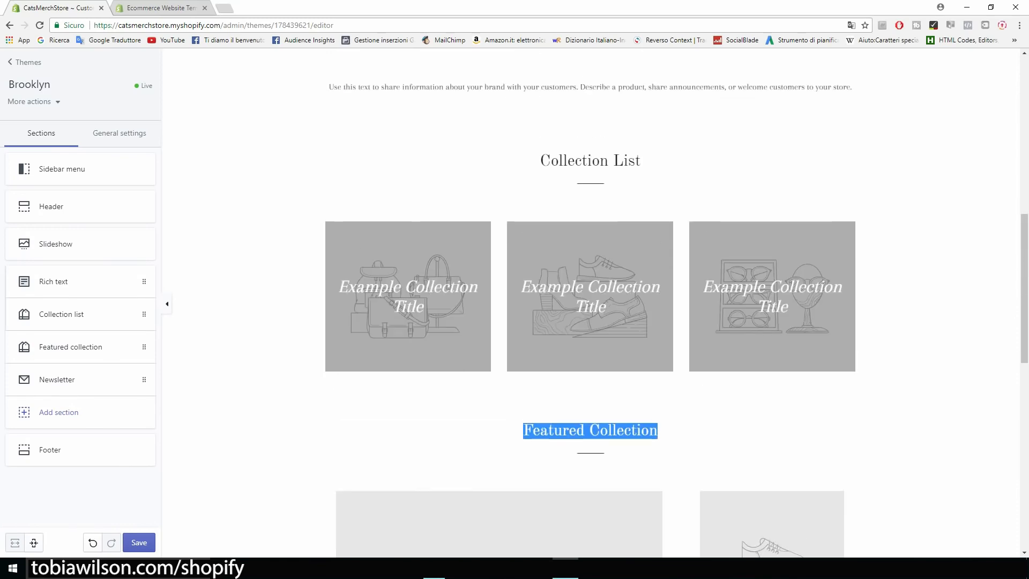
click(61, 314)
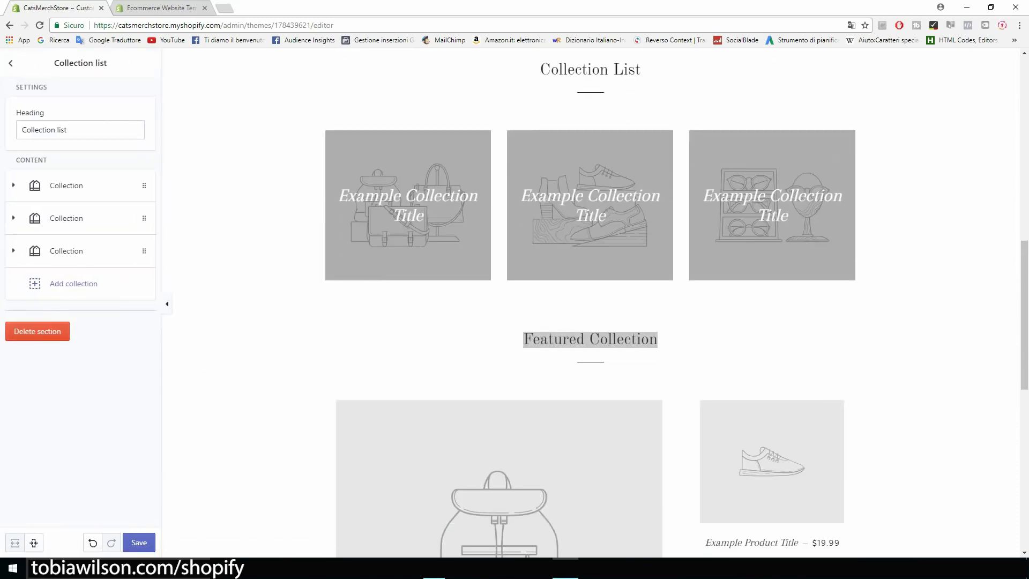
click(38, 331)
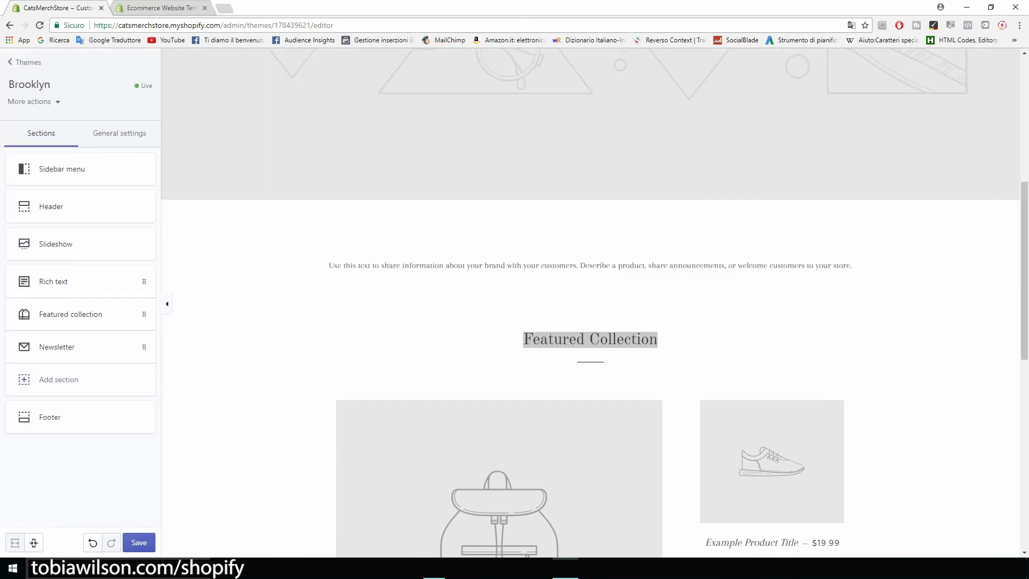
click(139, 542)
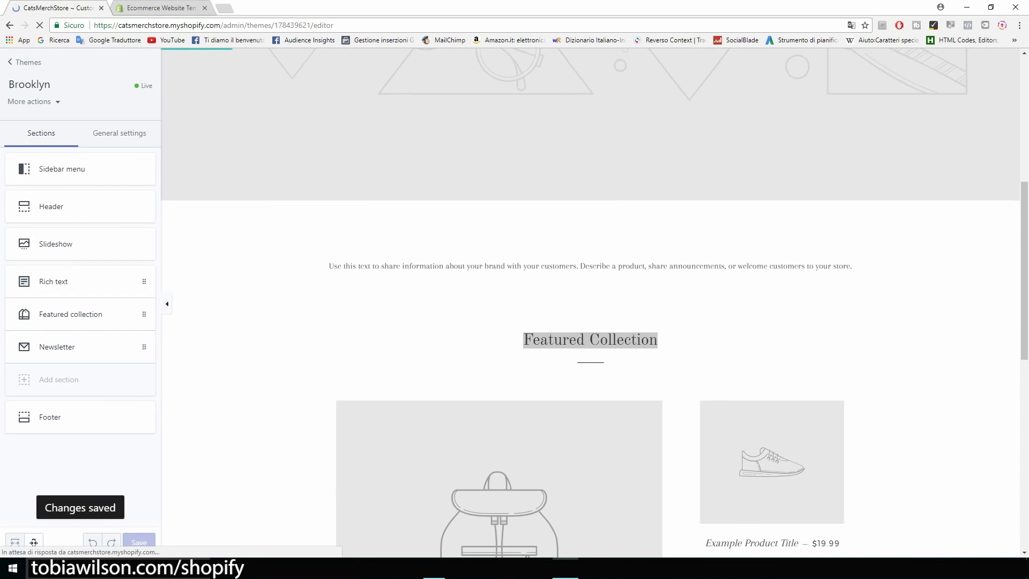
Open the Featured collection section's settings in the theme editor
scroll(591, 303, up, 1)
scroll(591, 303, down, 7)
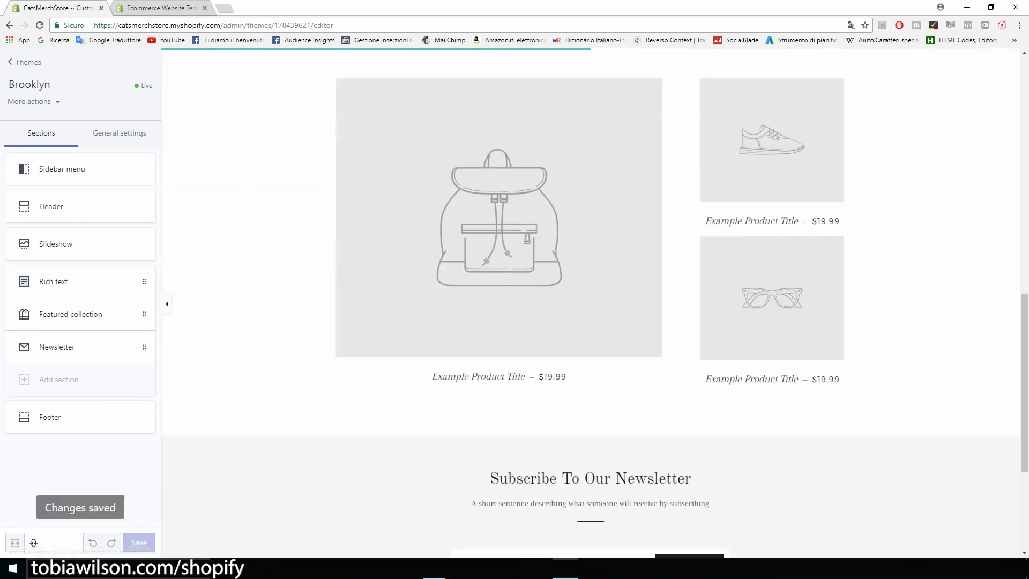
scroll(590, 303, up, 15)
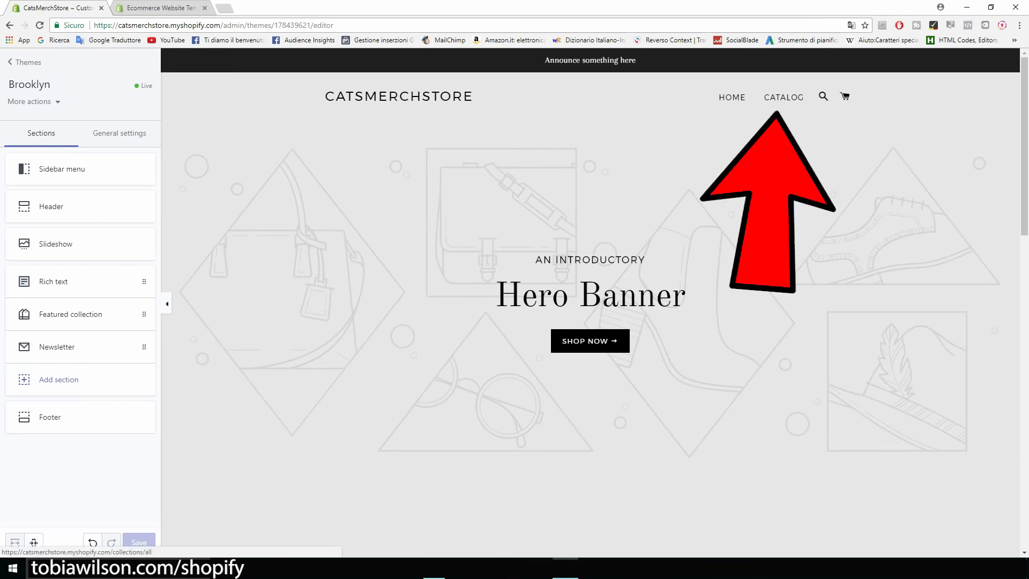
scroll(591, 303, down, 8)
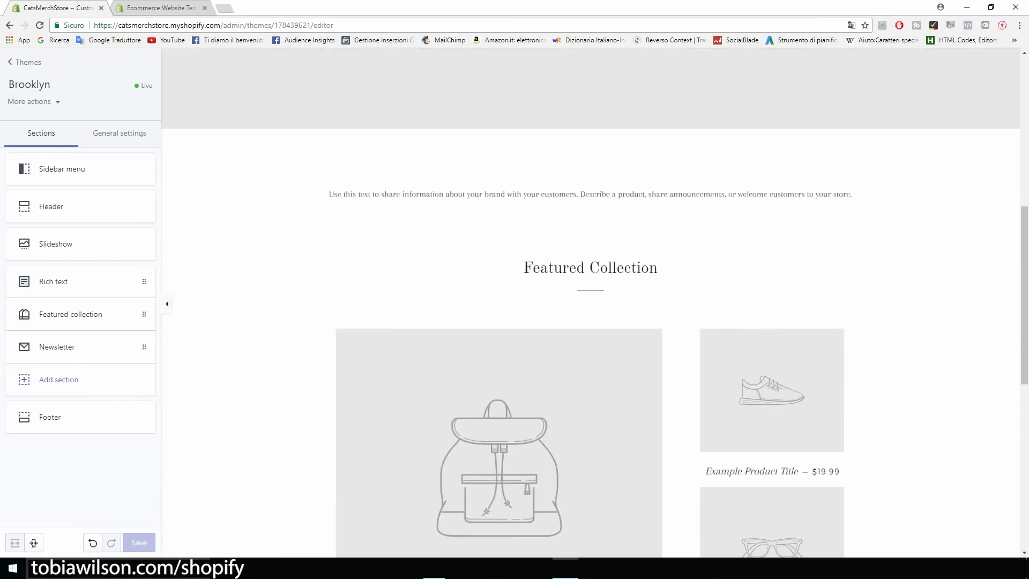
scroll(591, 303, up, 8)
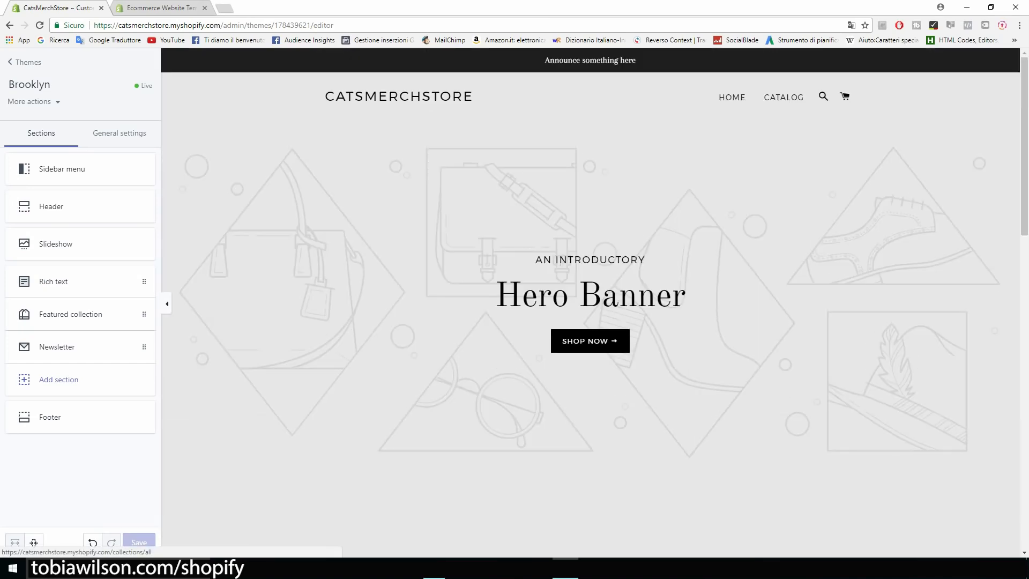
scroll(590, 303, down, 10)
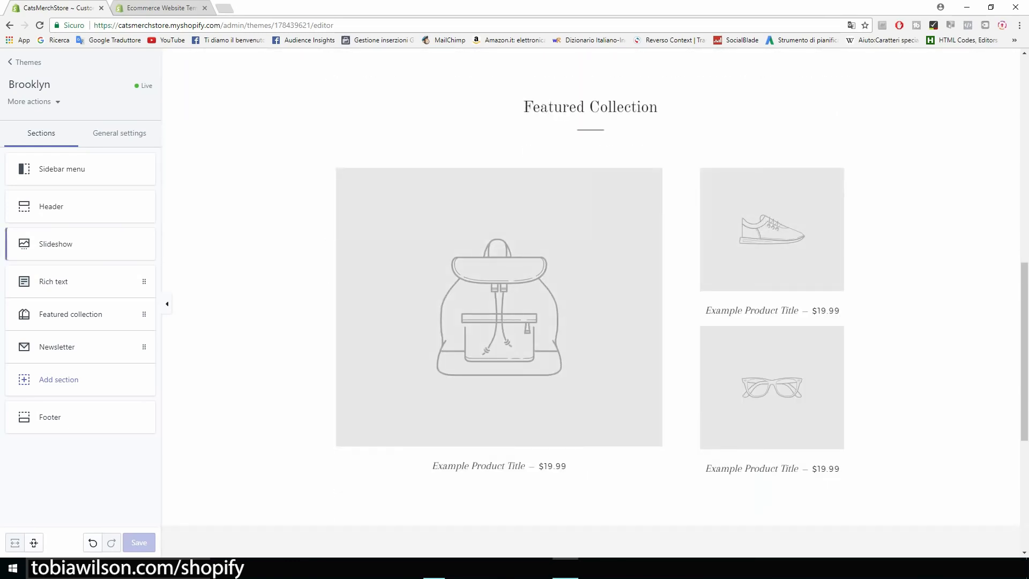
click(70, 314)
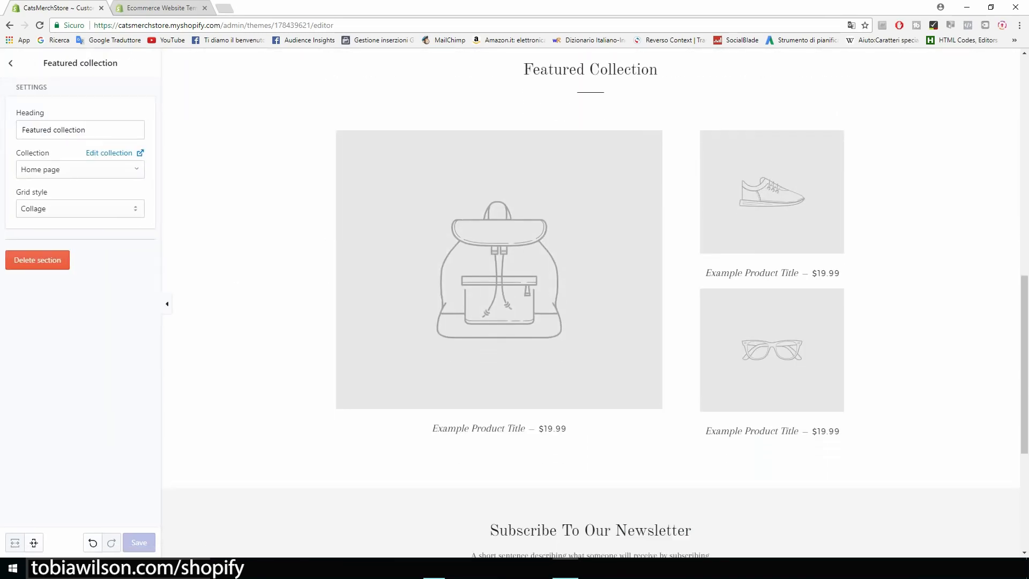
triple_click(41, 130)
text(Our )
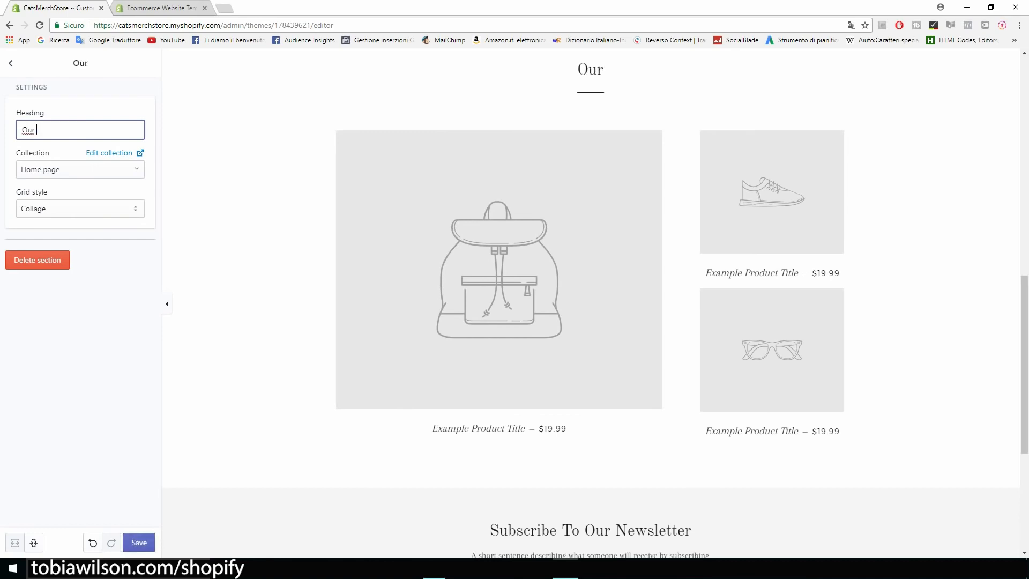
text(Products)
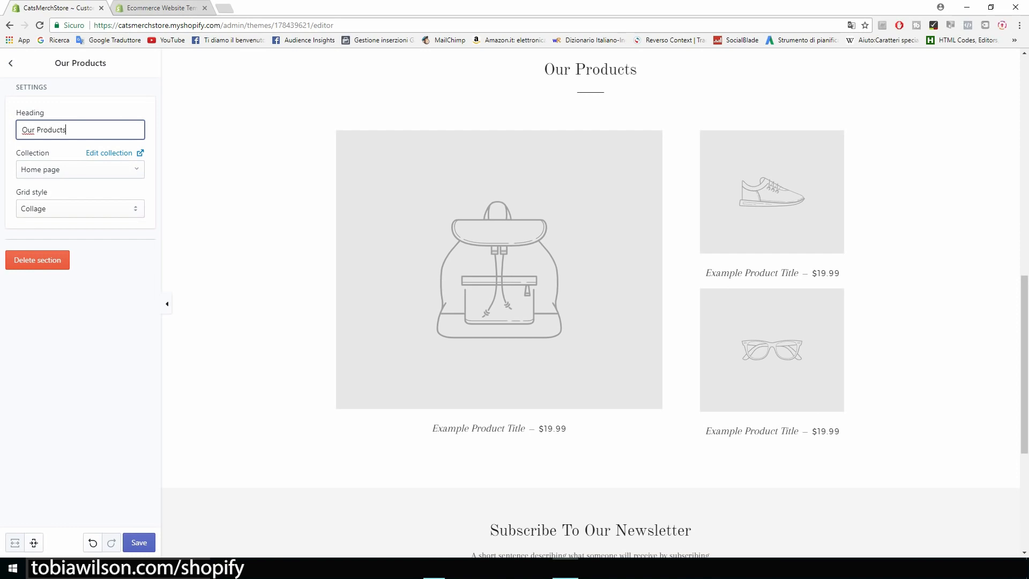
key(Return)
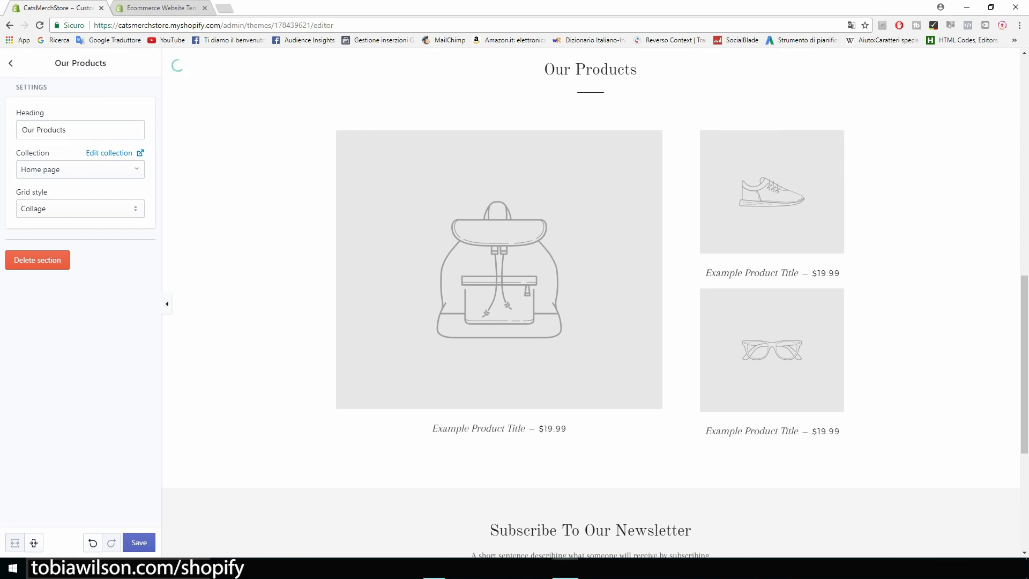
click(80, 208)
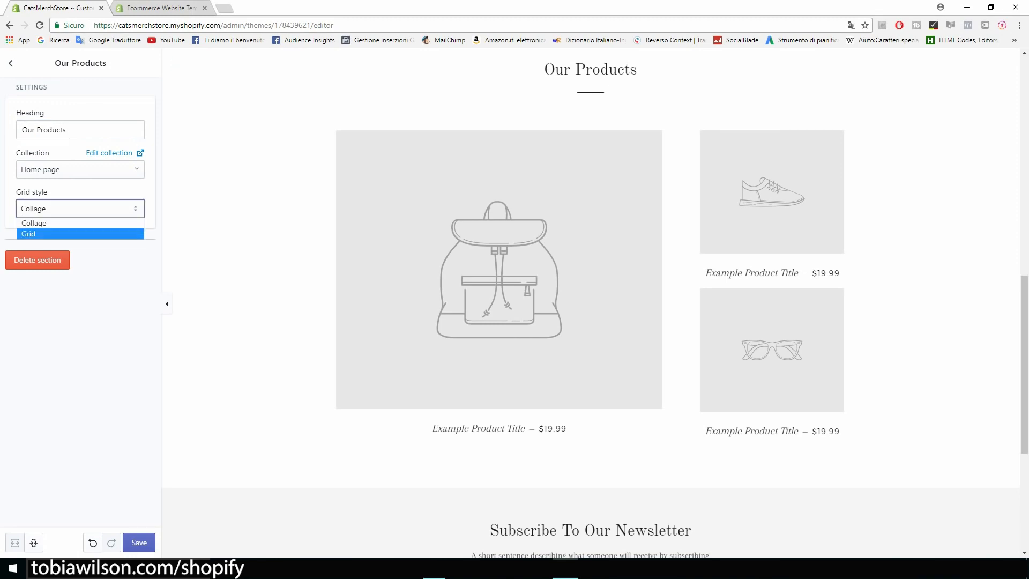
key(Return)
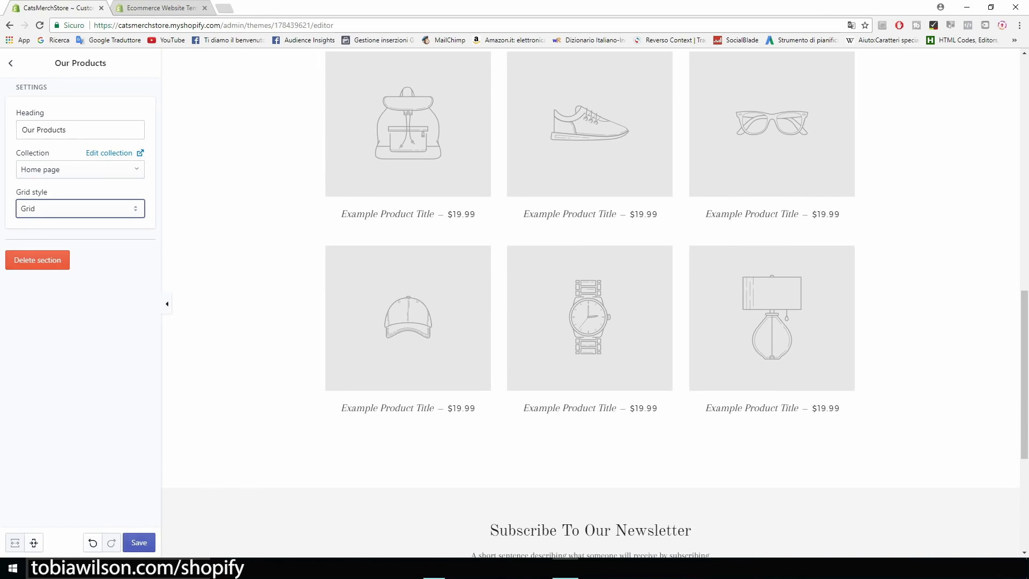
click(138, 542)
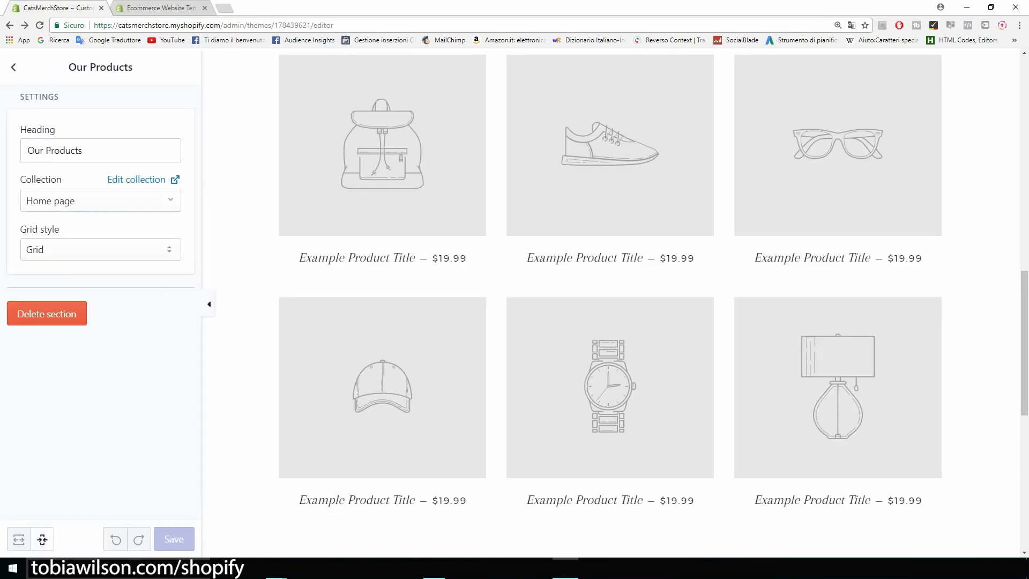
scroll(611, 303, up, 14)
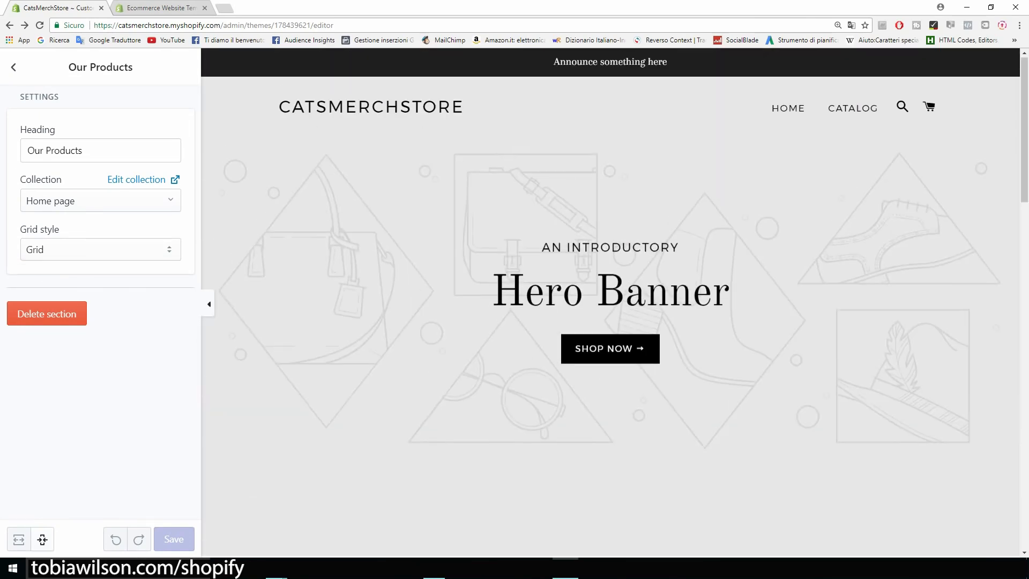
scroll(611, 303, down, 10)
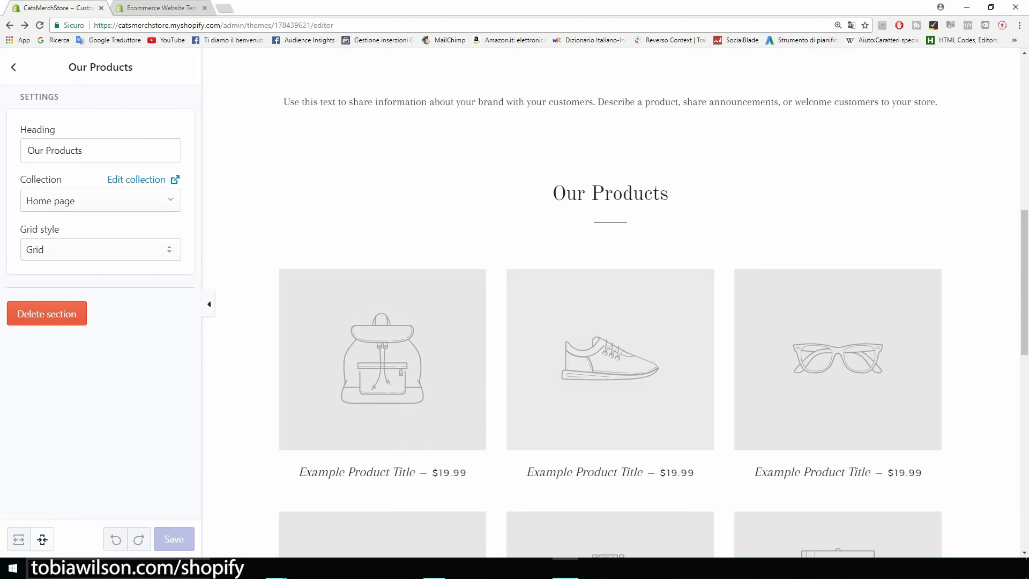
scroll(611, 303, up, 2)
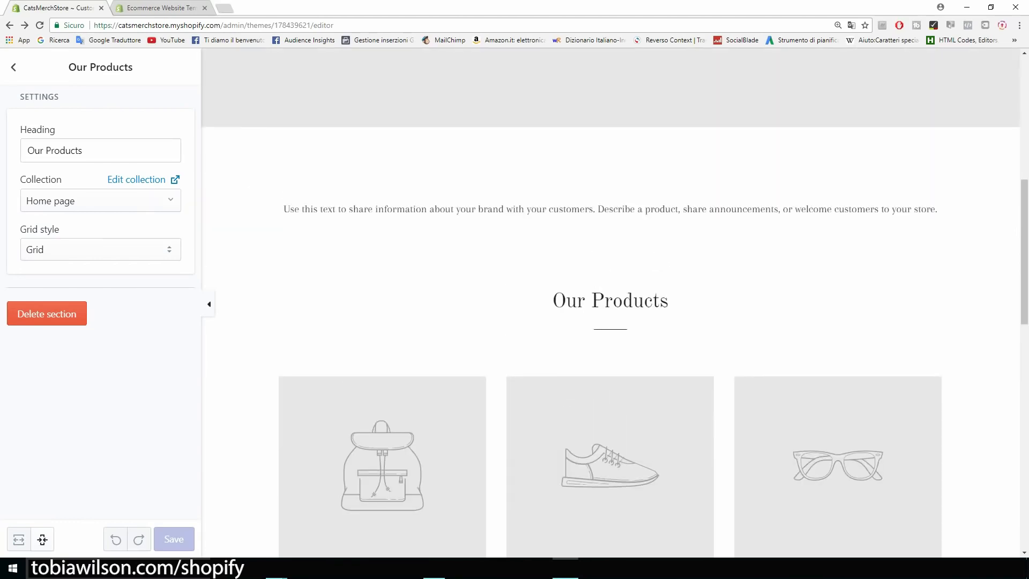
Open the Rich text section, inspect its placeholder paragraph, and delete the section
click(14, 66)
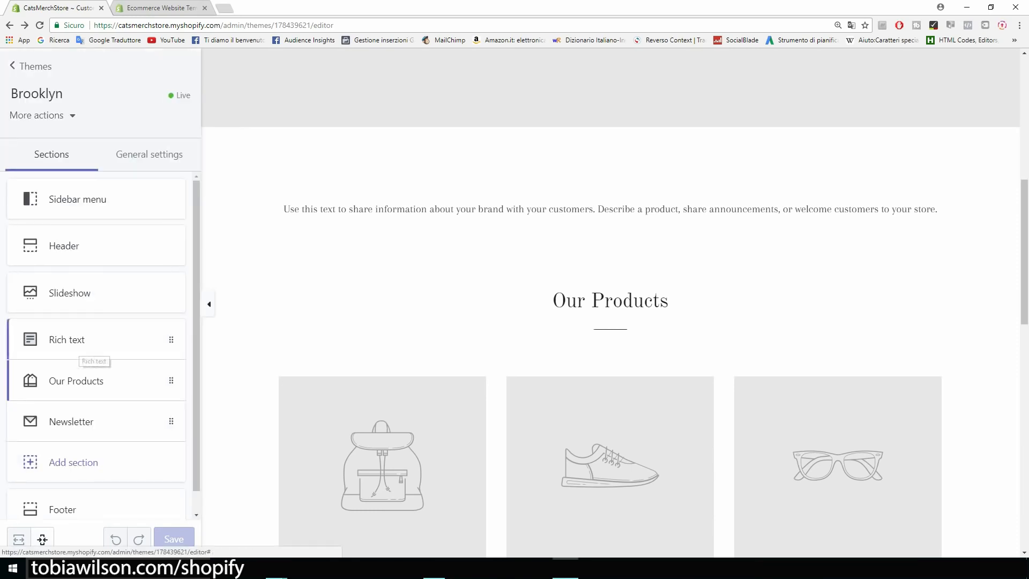
click(75, 342)
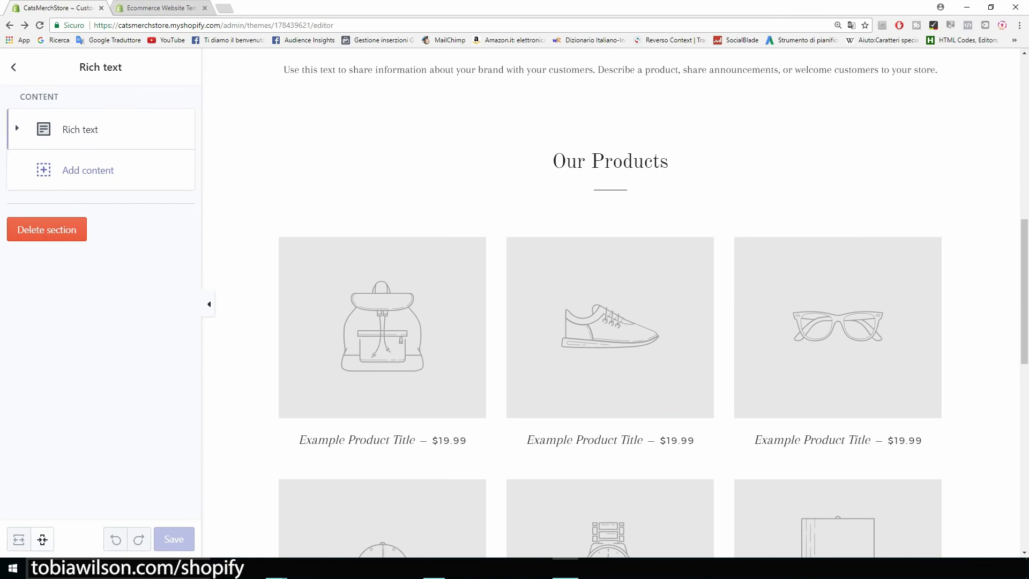
click(81, 129)
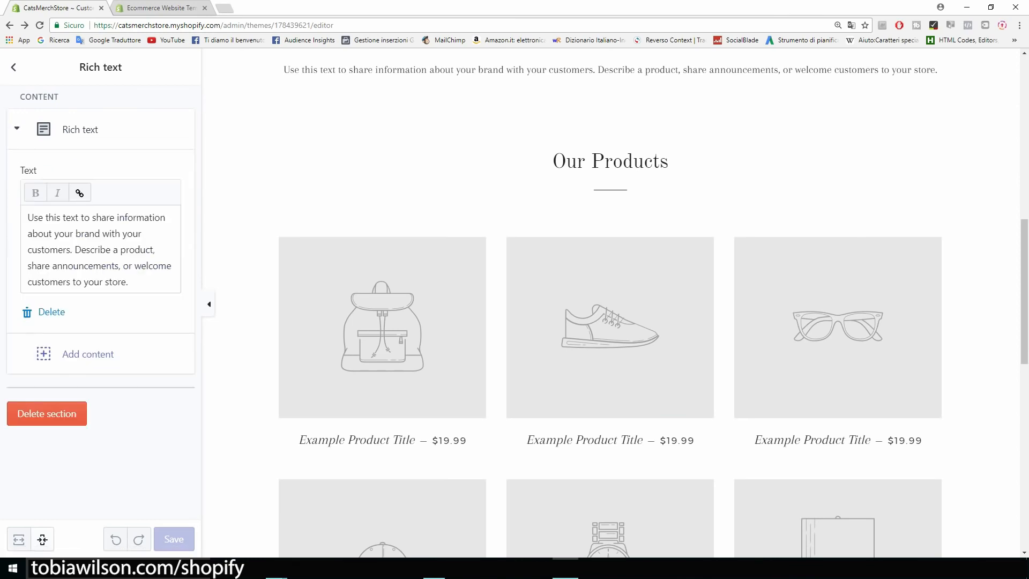
drag(149, 278, 28, 217)
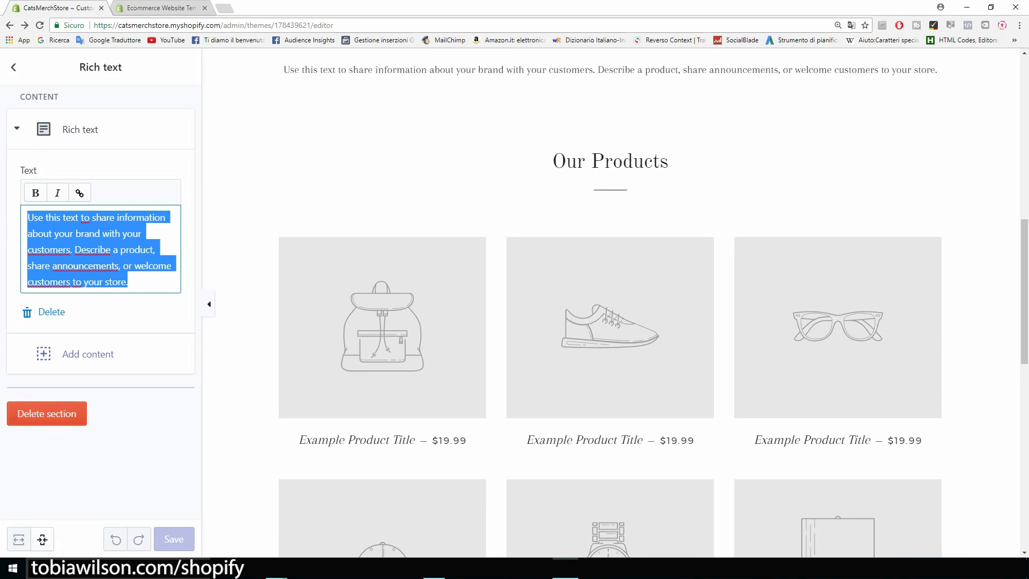
click(47, 413)
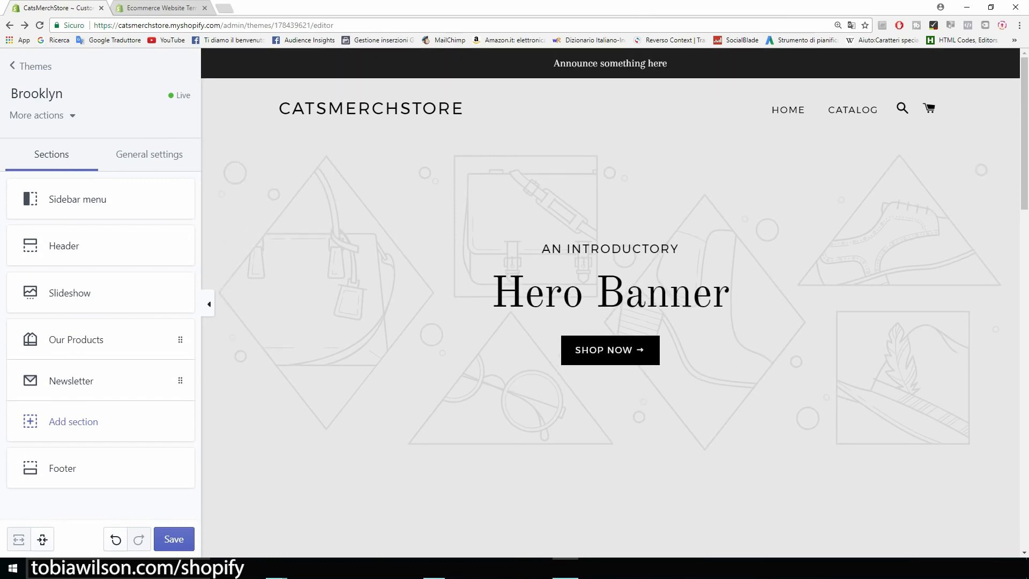
Open Google Images in a new tab, zoom to 150%, and search for cats
click(224, 8)
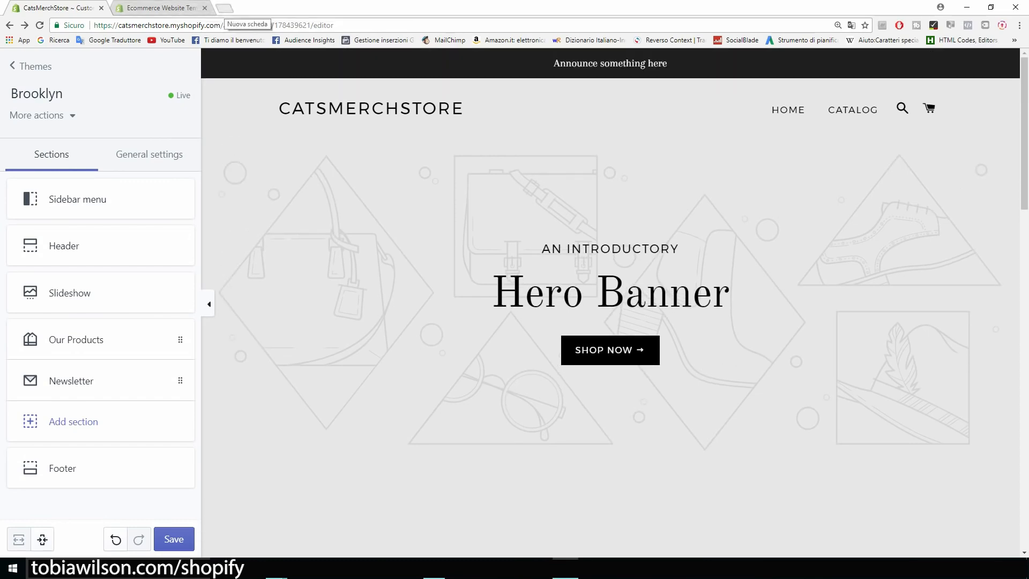
text(google)
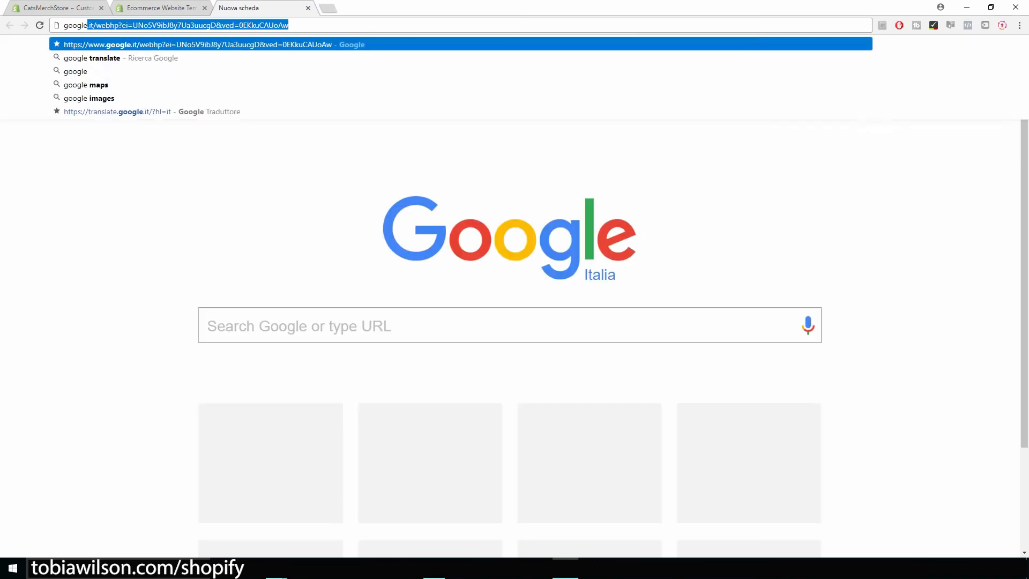
text( images)
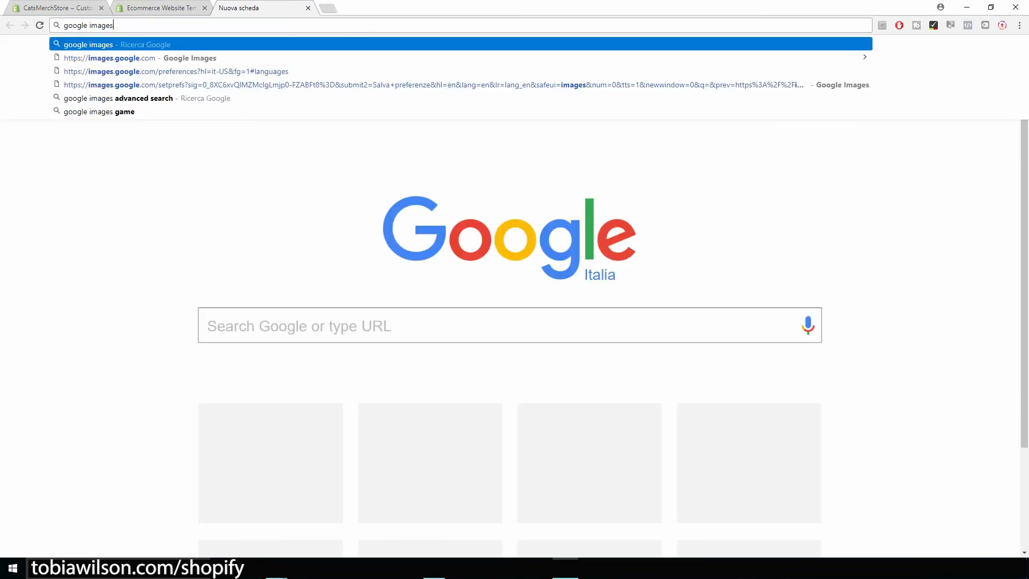
key(Return)
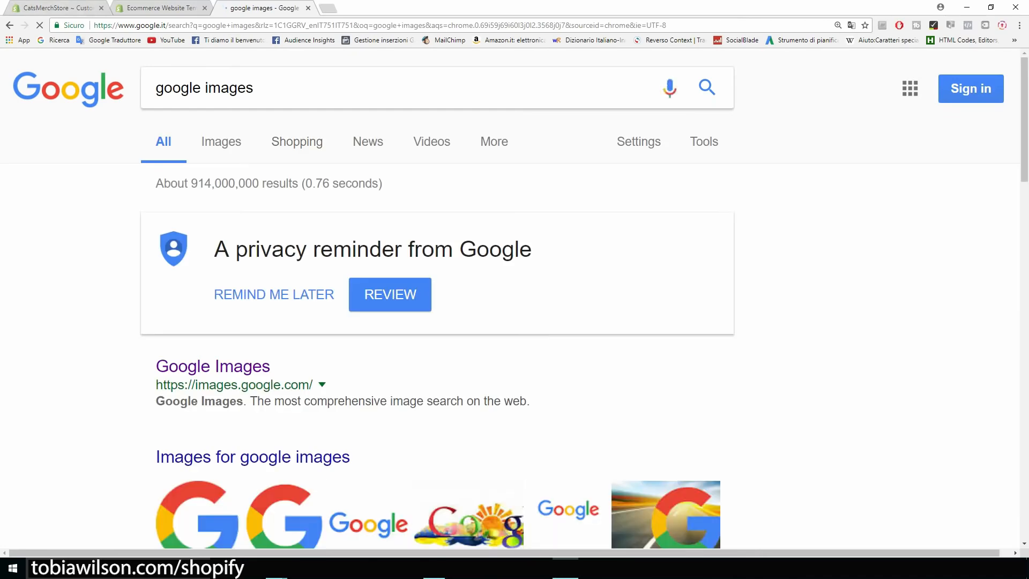
click(213, 367)
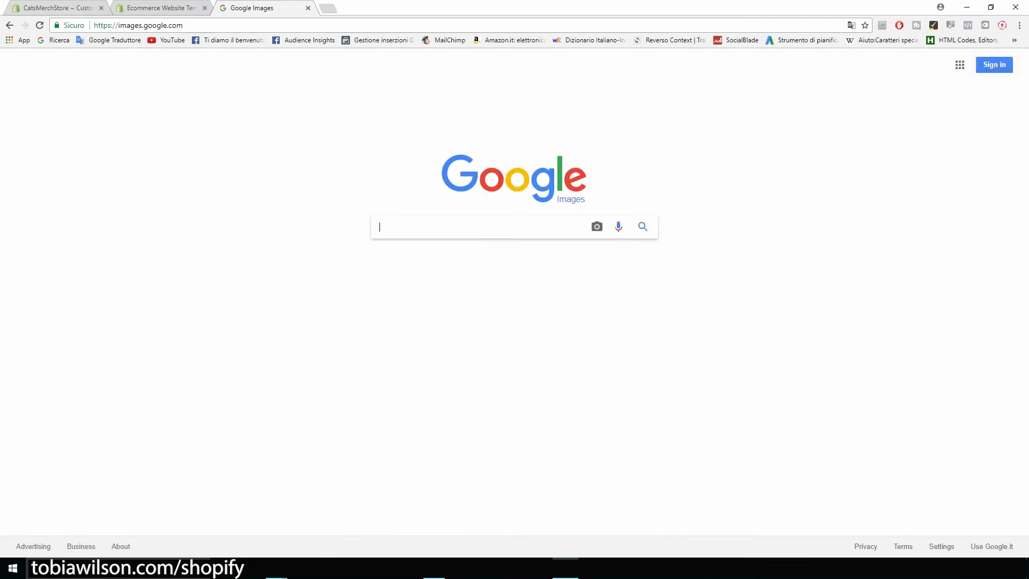
key(ctrl+plus)
key(ctrl+plus)
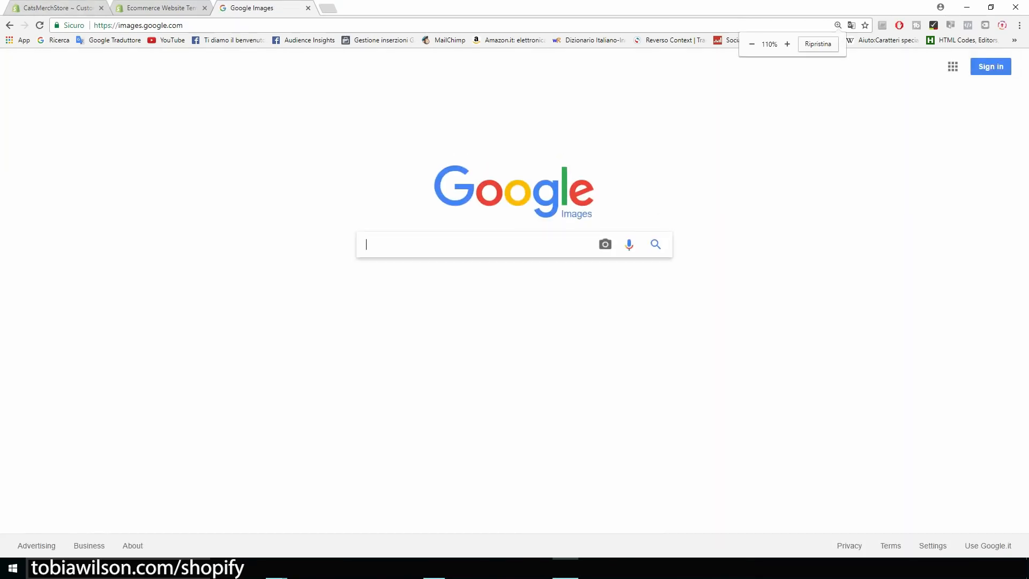
key(ctrl+plus)
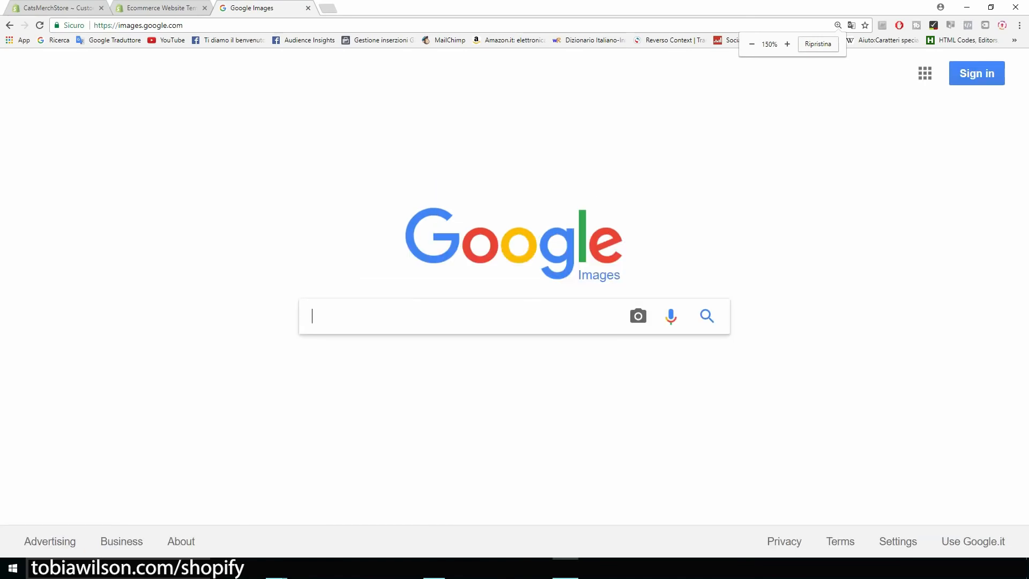
text(cats)
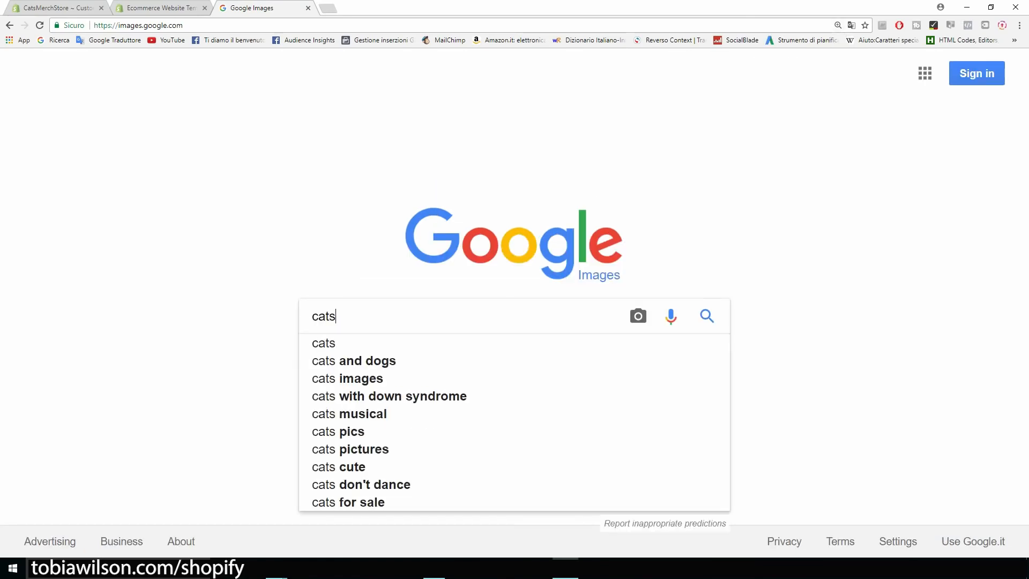
key(Return)
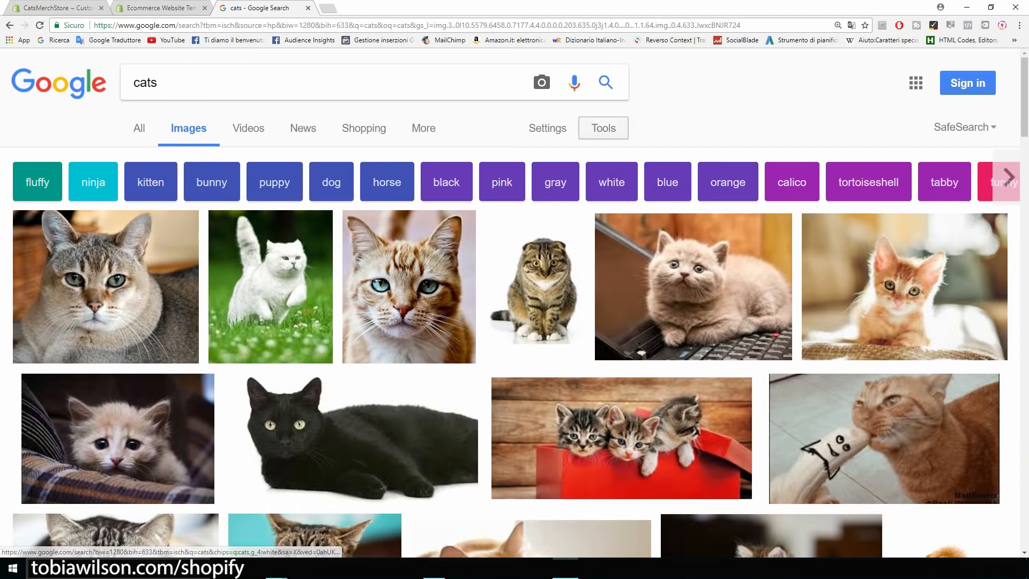
Filter the cat image results to those labeled for reuse
click(603, 128)
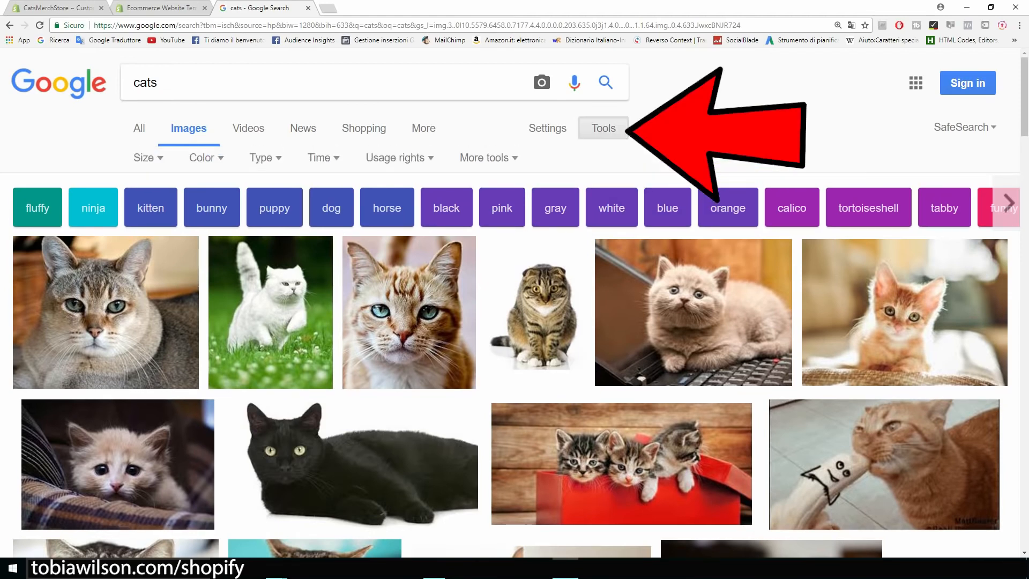
click(399, 158)
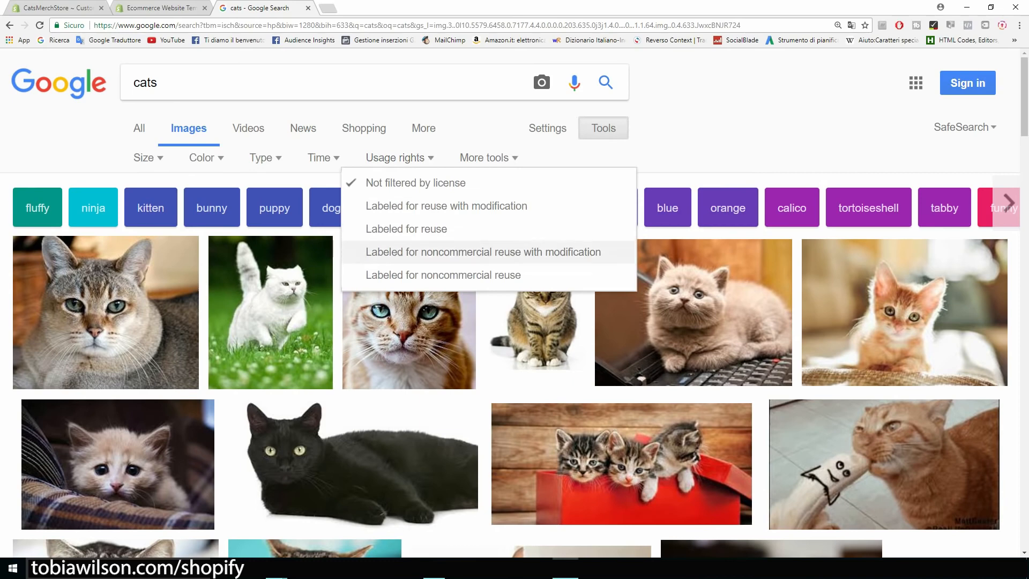
key(ctrl+plus)
key(ctrl+plus)
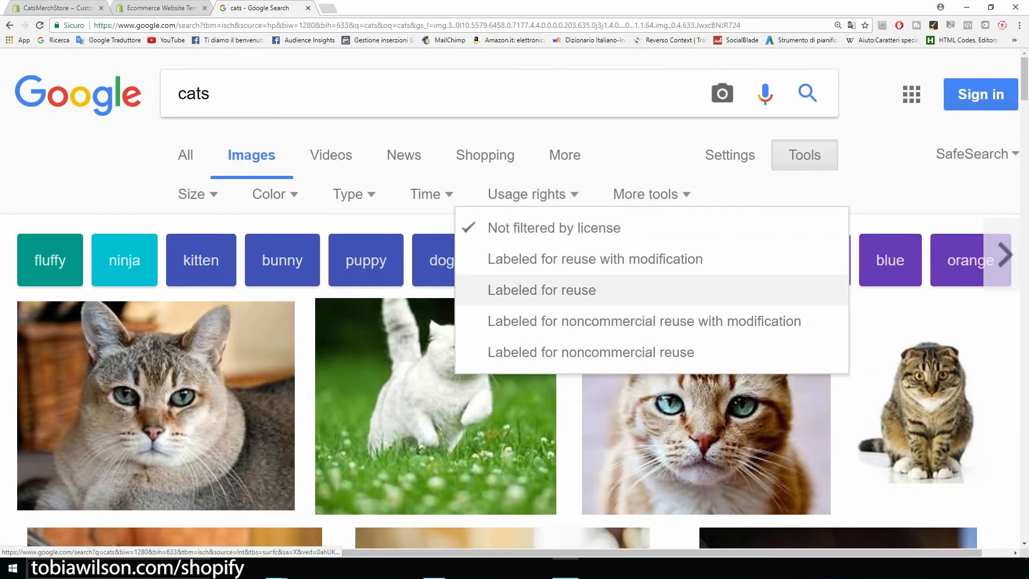
click(541, 291)
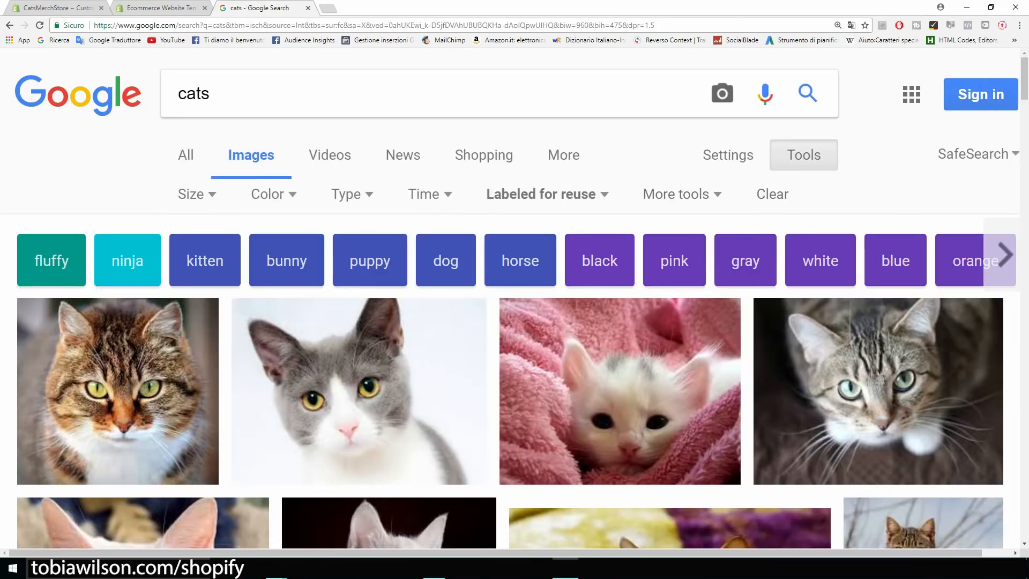
key(ctrl+minus)
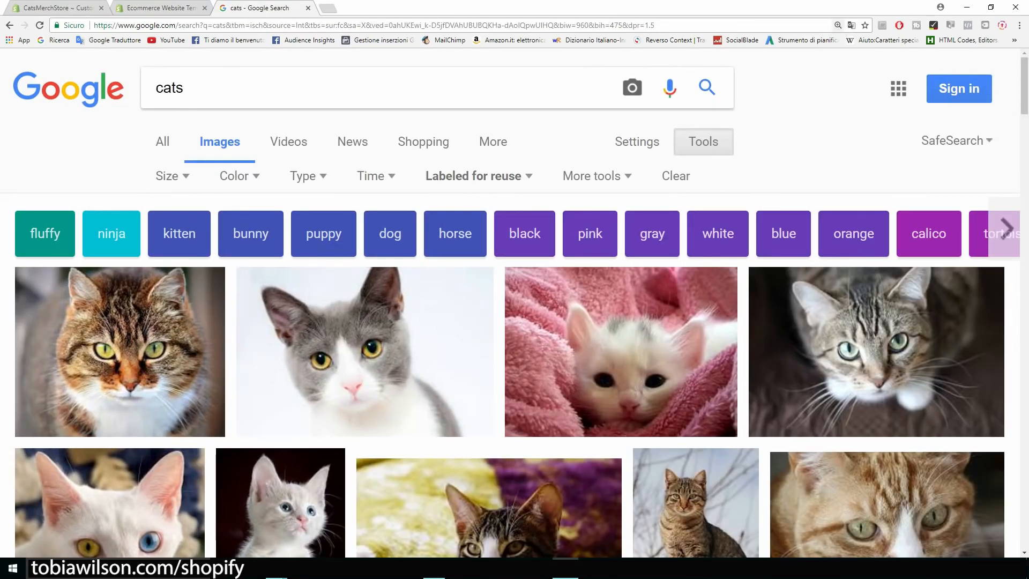
click(67, 8)
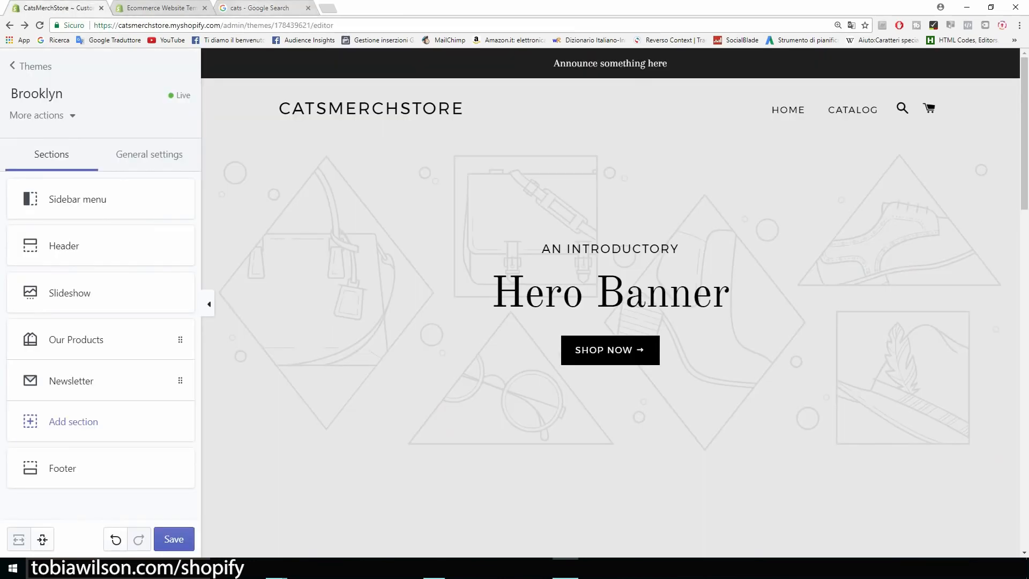
click(260, 8)
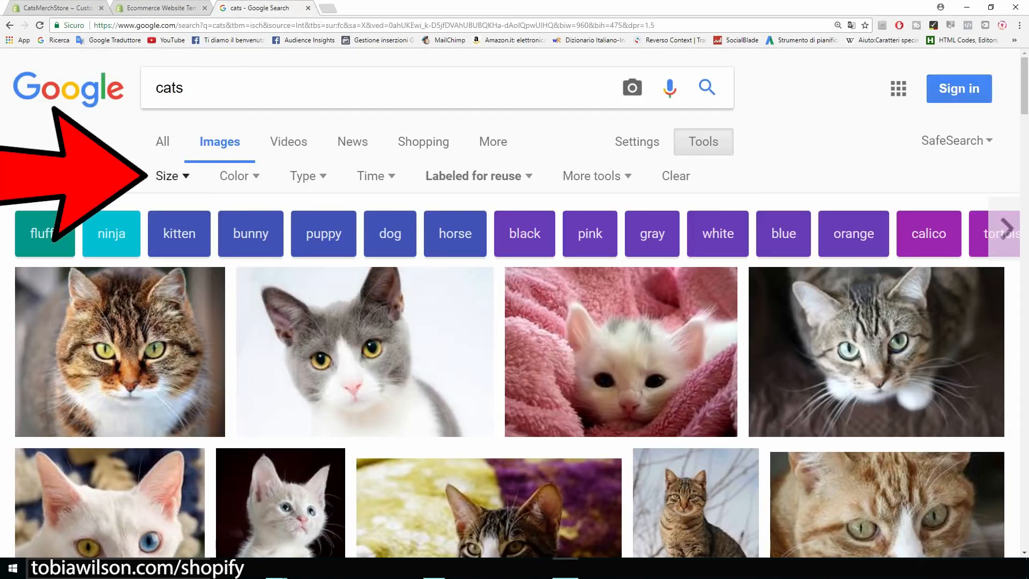
Limit results to larger than 1024×768 and open the grey-and-white cat photo full size
click(172, 176)
mouse_move(253, 308)
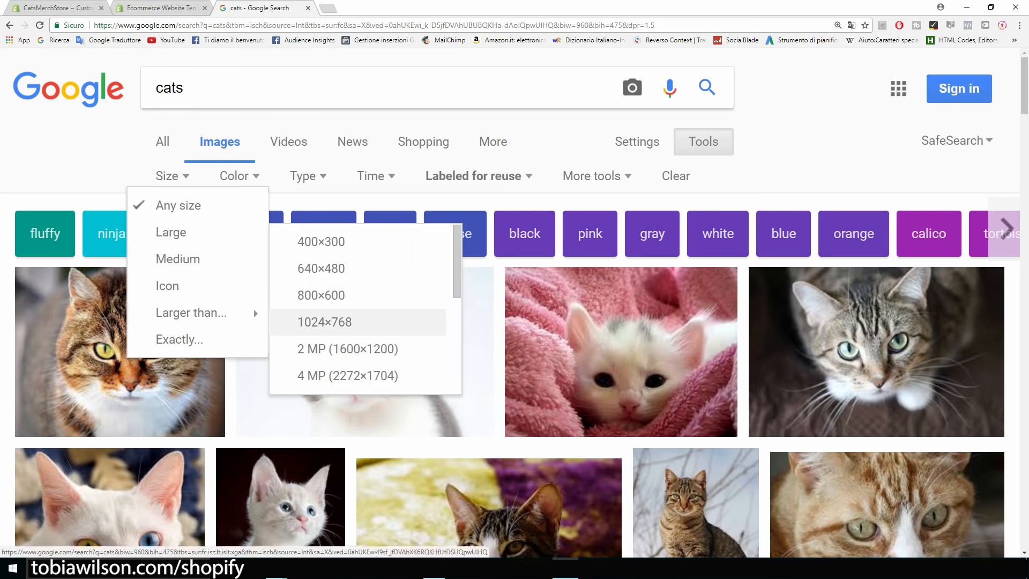
click(325, 322)
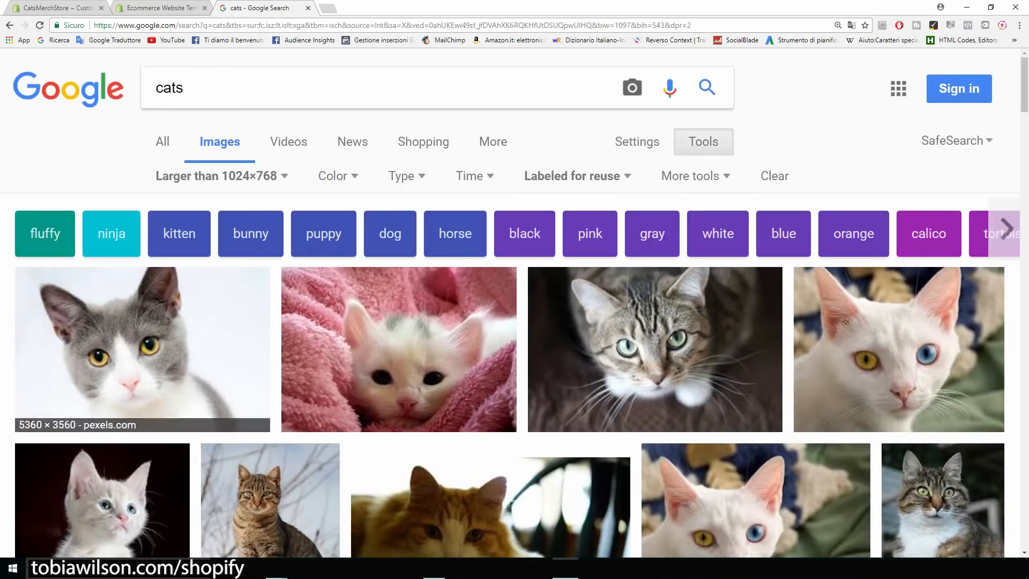
scroll(514, 303, down, 1)
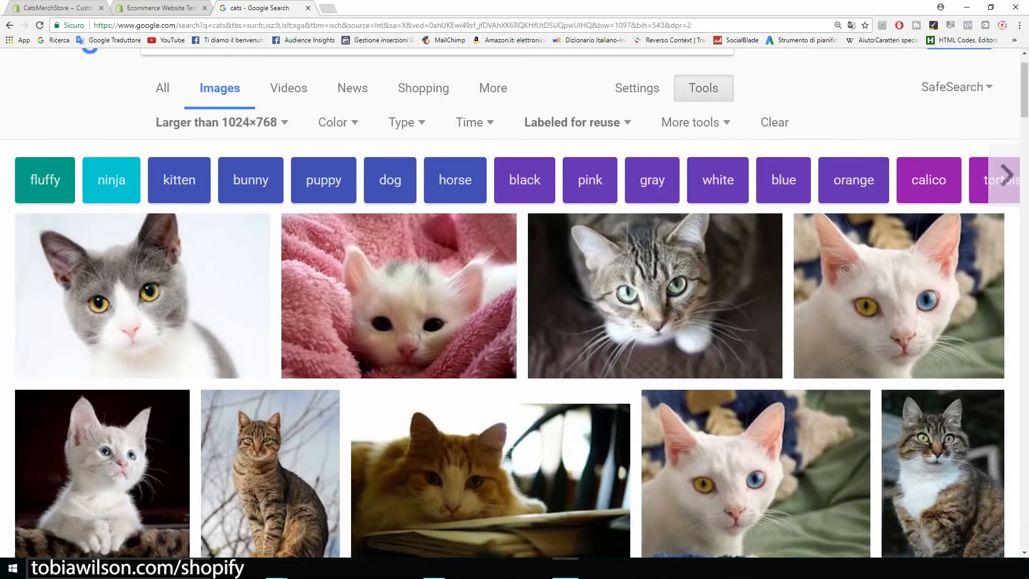
scroll(514, 303, down, 1)
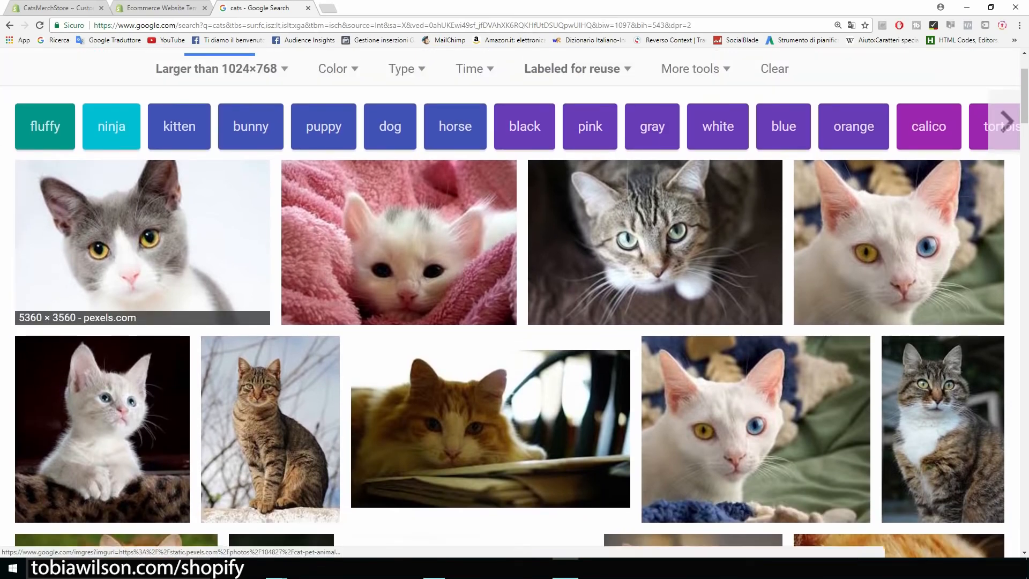
click(142, 236)
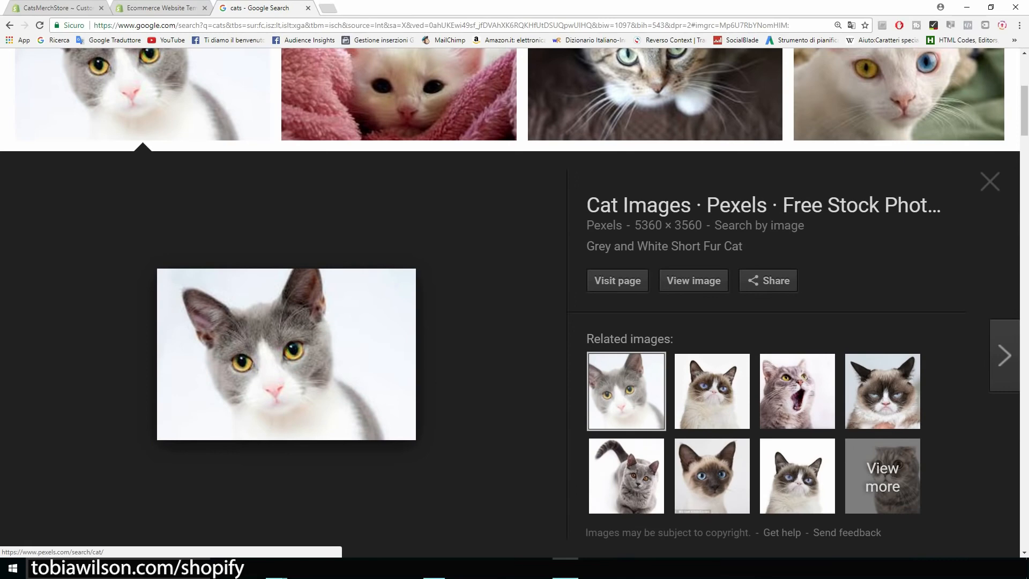
click(694, 281)
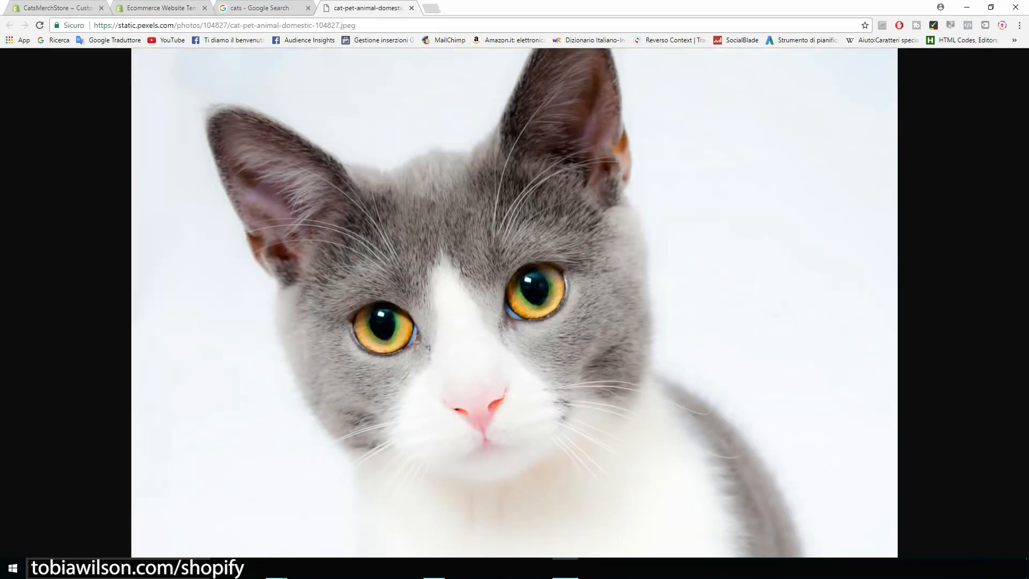
Drag the full-size cat photo into the catsmerch folder, then restore the browser to full screen
drag(659, 7, 803, 62)
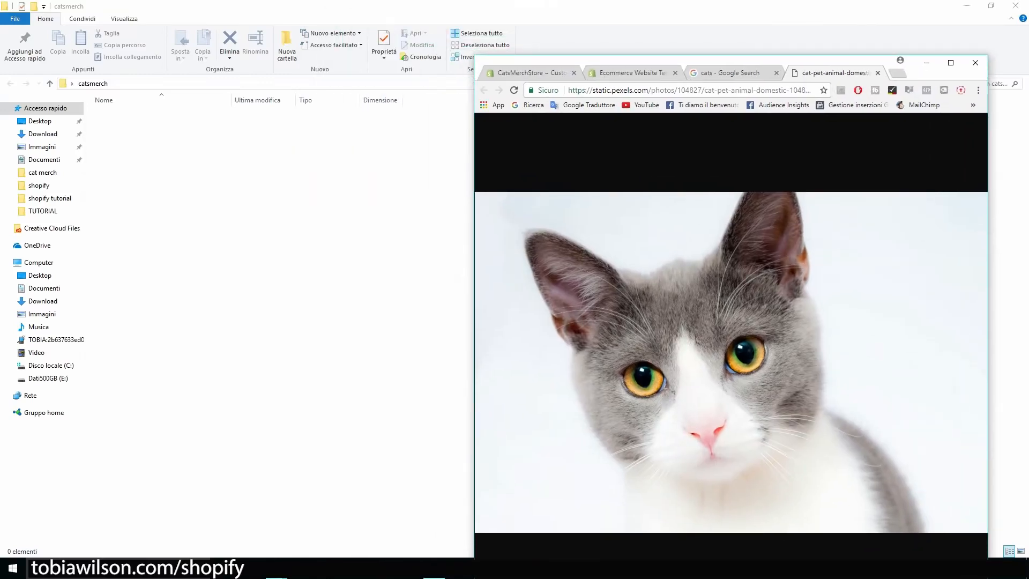
drag(697, 343, 268, 257)
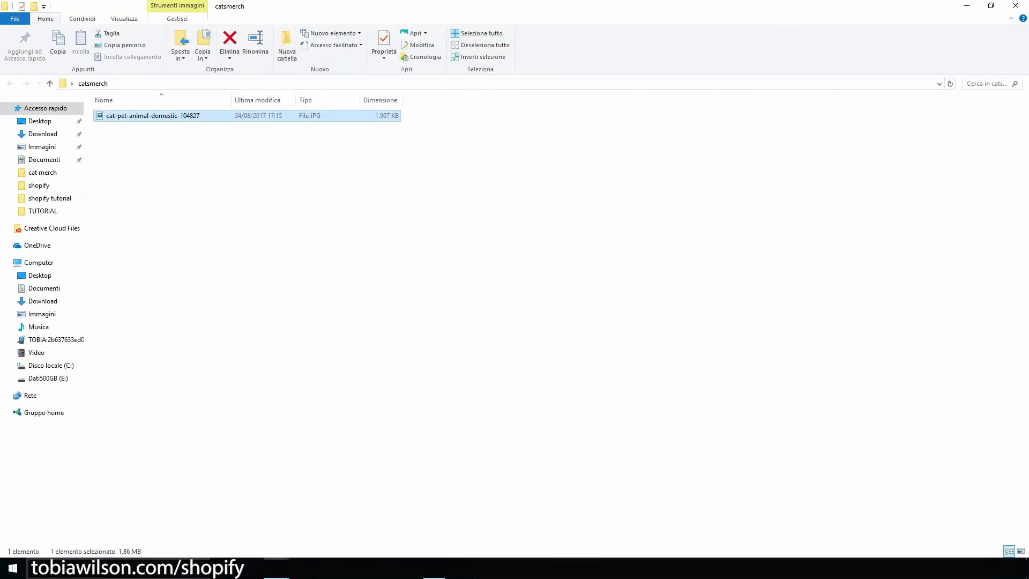
click(435, 568)
click(951, 62)
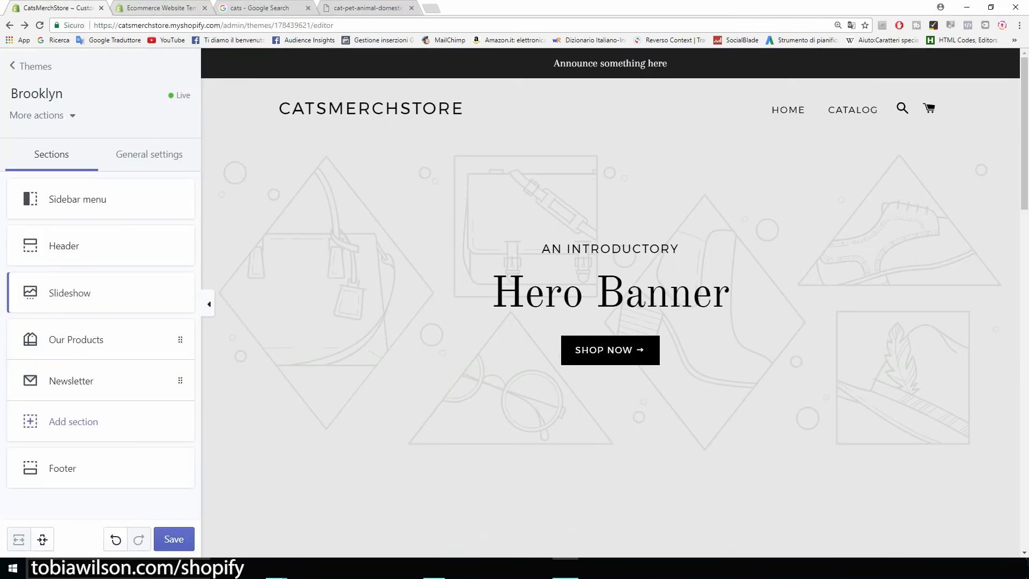
Upload the cat photo as the slideshow slide's image and select the subheading text
click(64, 292)
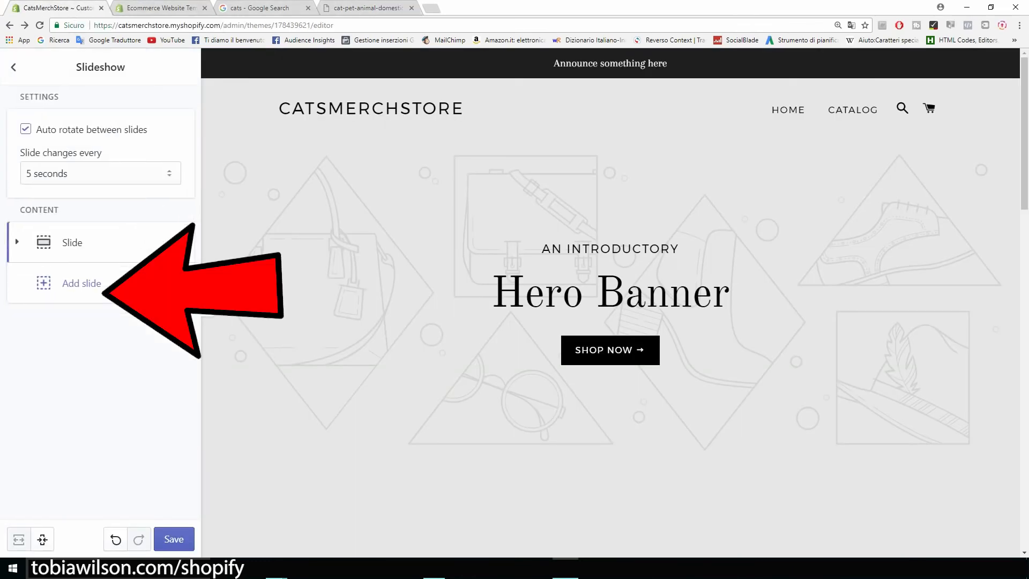
click(72, 243)
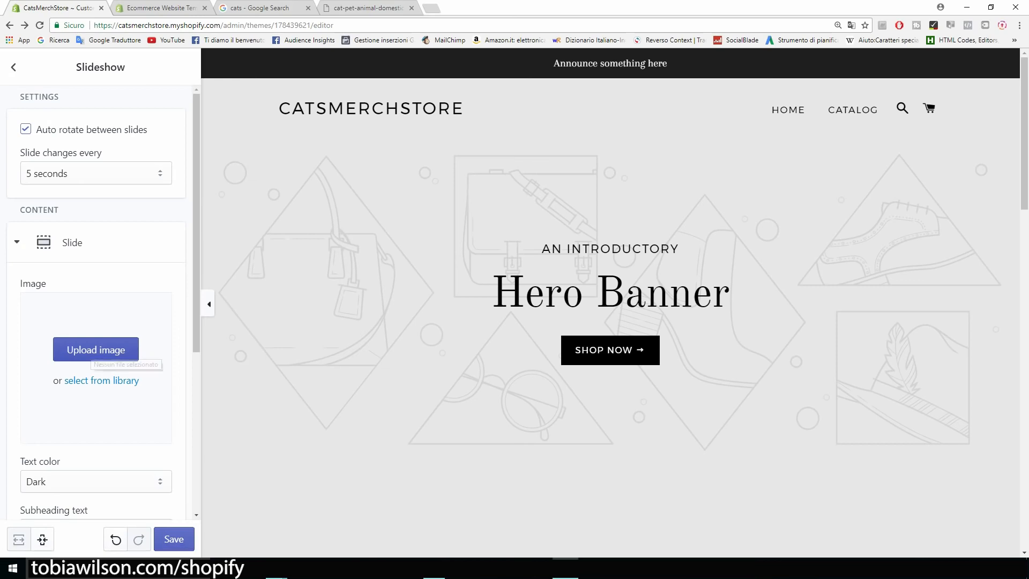
click(94, 354)
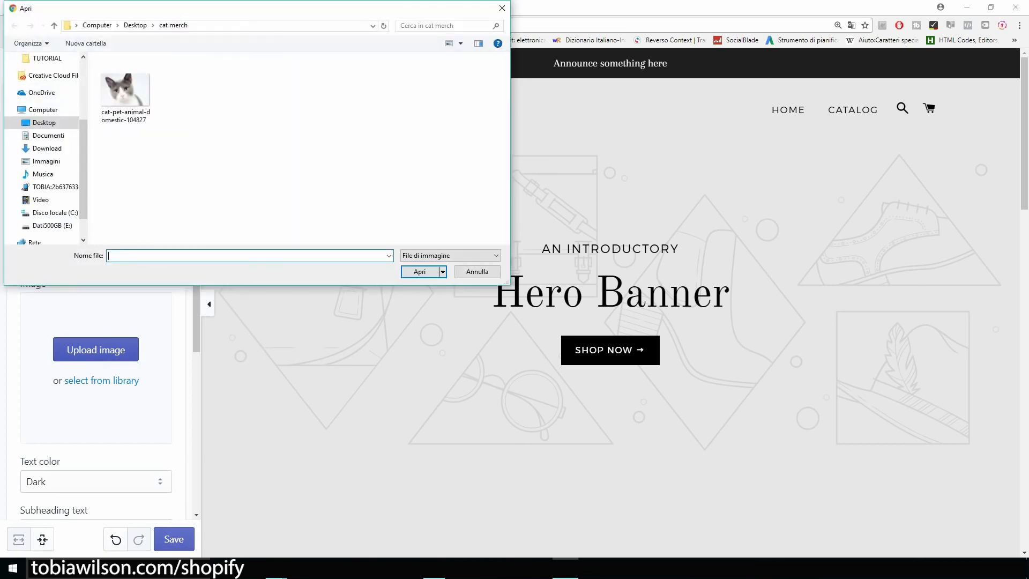
double_click(125, 89)
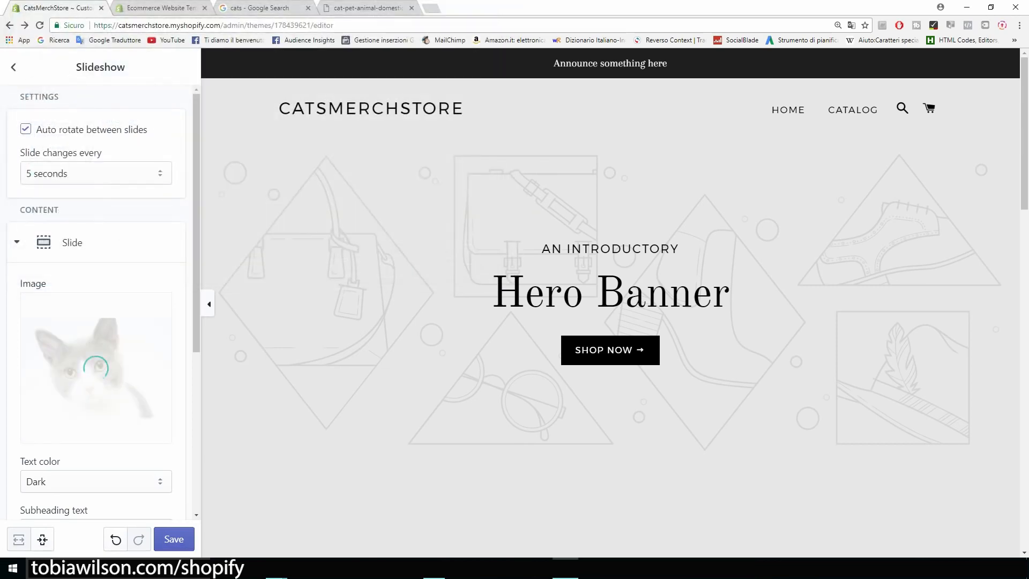
scroll(97, 303, down, 4)
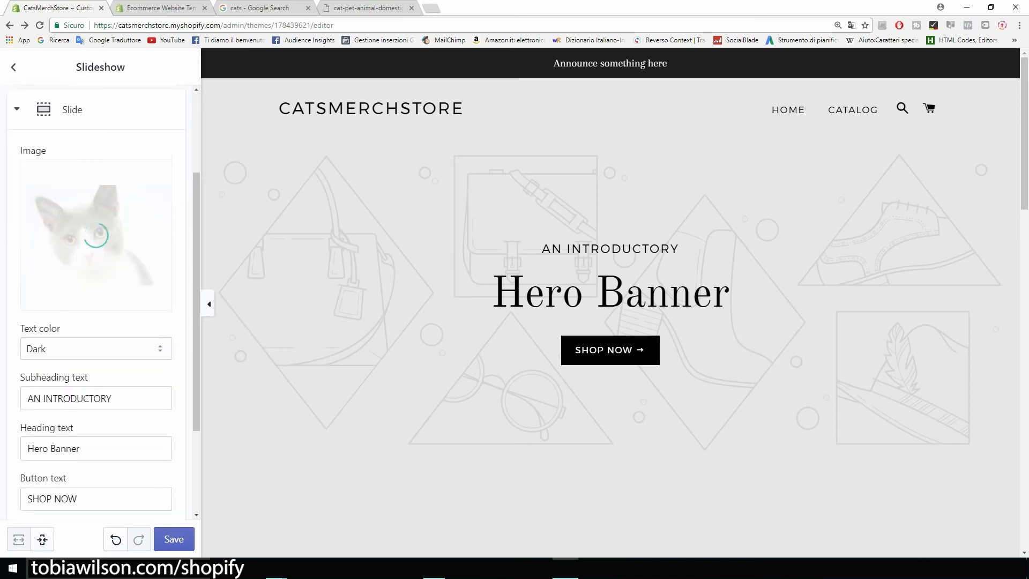
drag(112, 317, 26, 316)
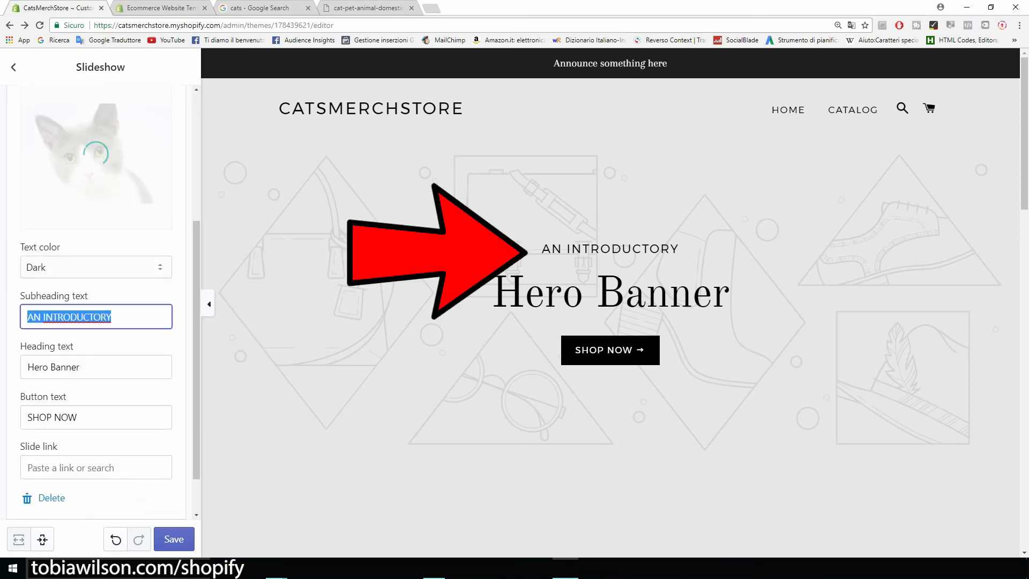
Delete the slide's subheading, Hero Banner heading and SHOP NOW button text, then open a new tab
key(BackSpace)
key(Tab)
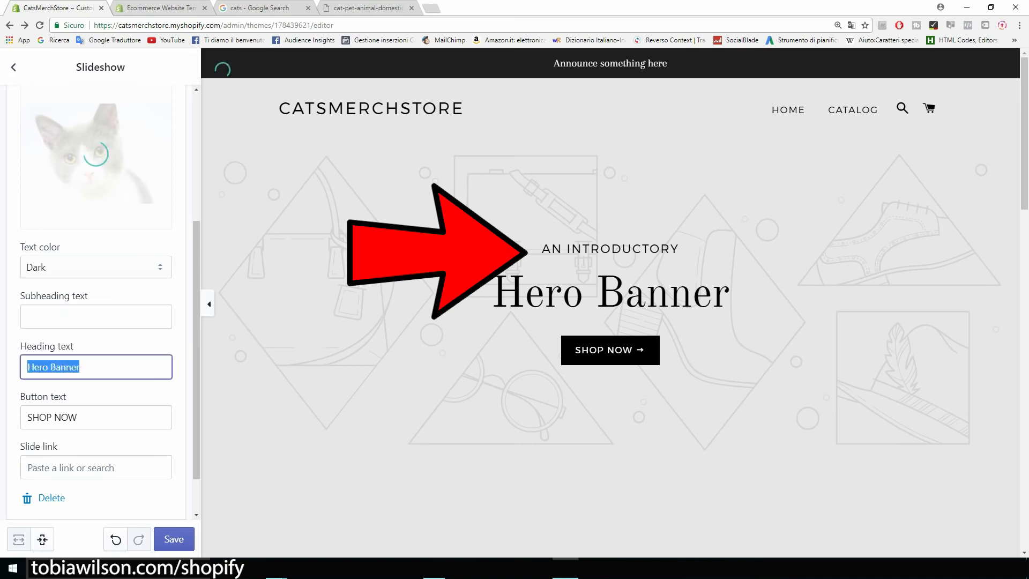
key(BackSpace)
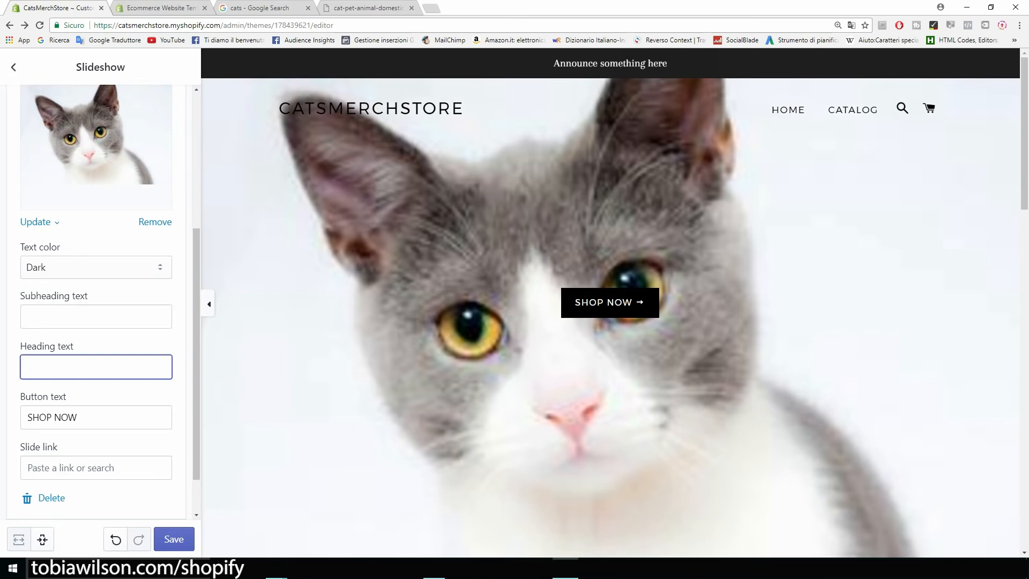
key(Tab)
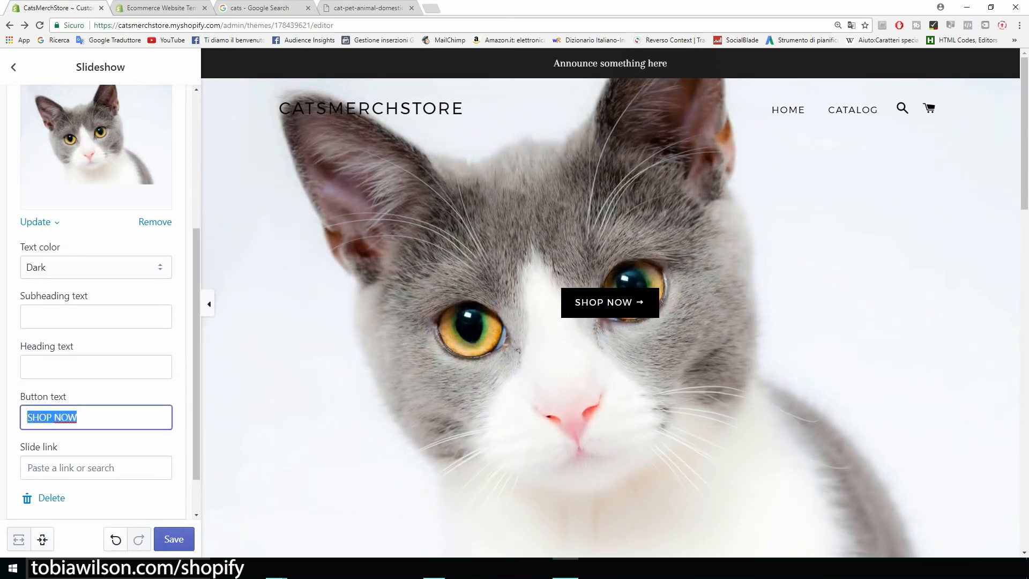
key(BackSpace)
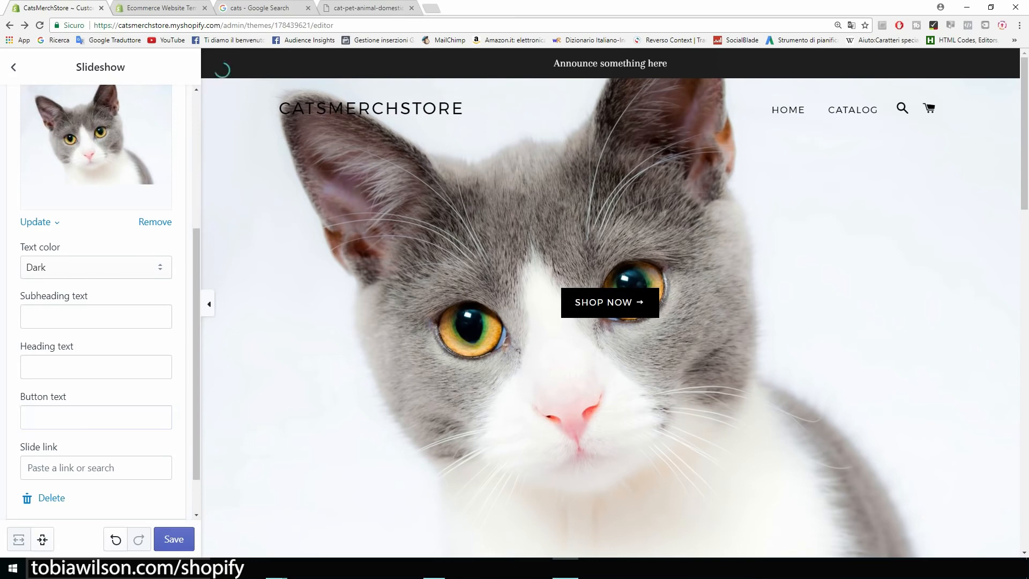
scroll(196, 354, up, 5)
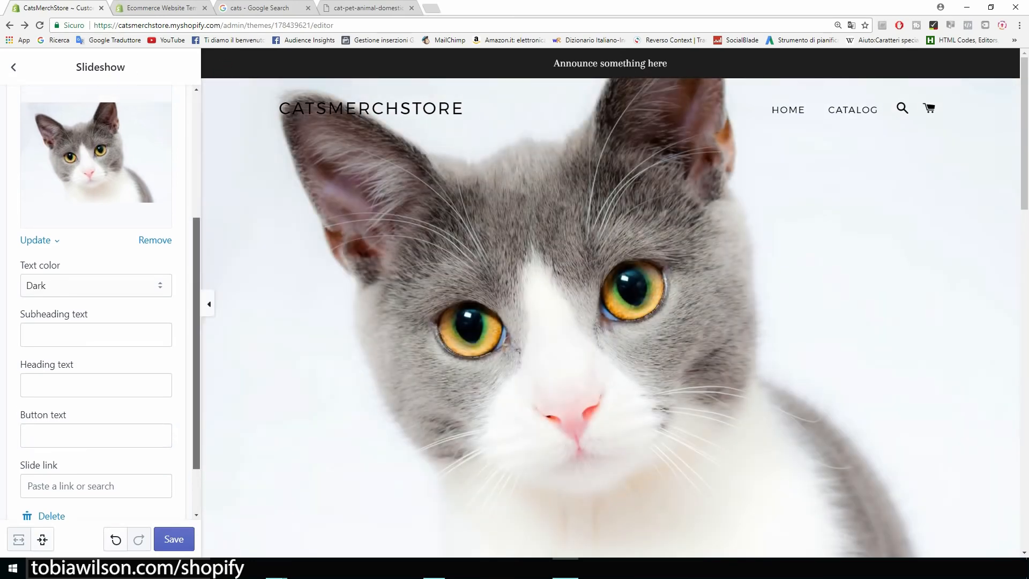
scroll(105, 306, down, 3)
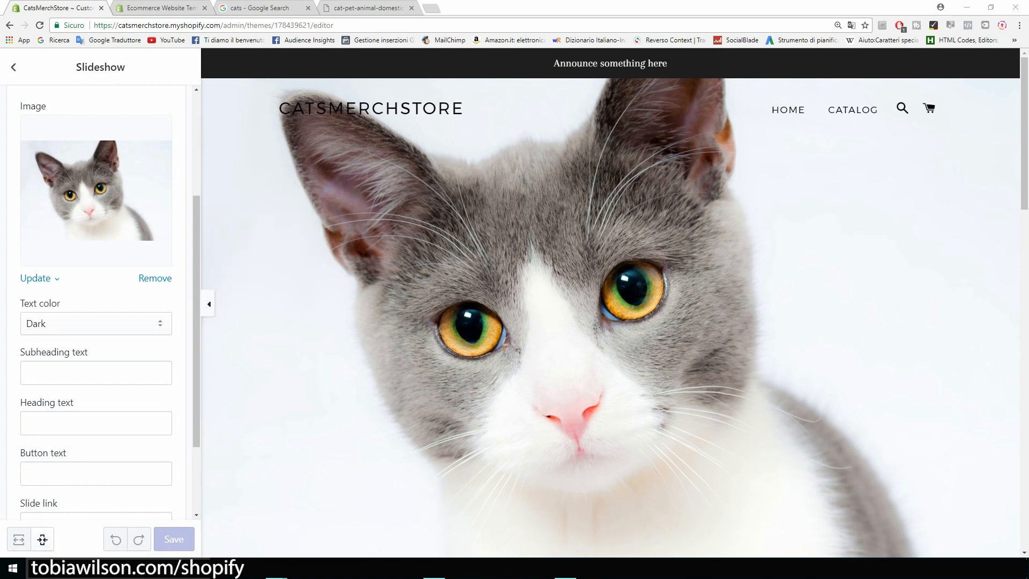
click(432, 8)
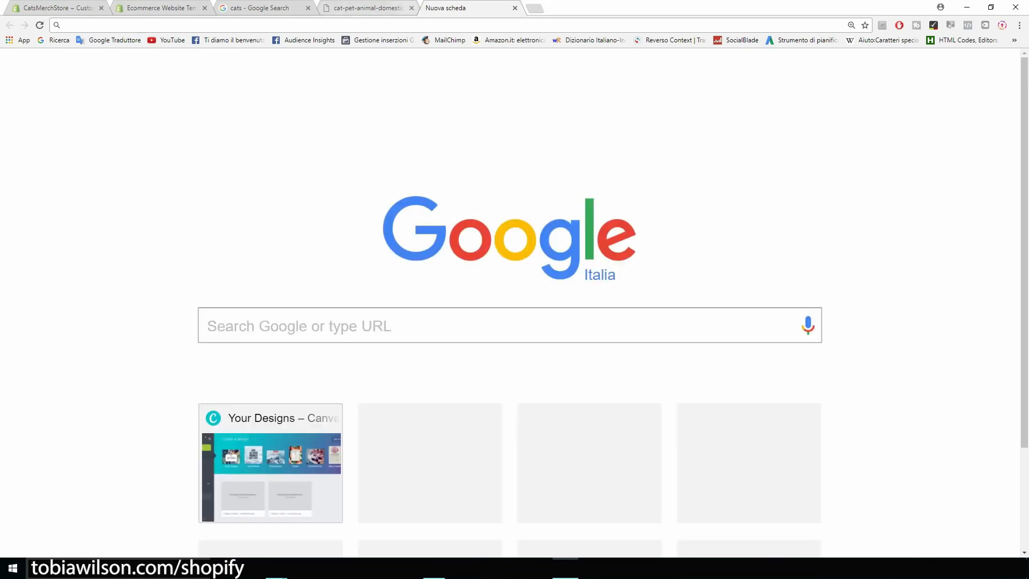
Go to canva.com and create a blank design of custom size 2440 × 1440 px
text(canva.com)
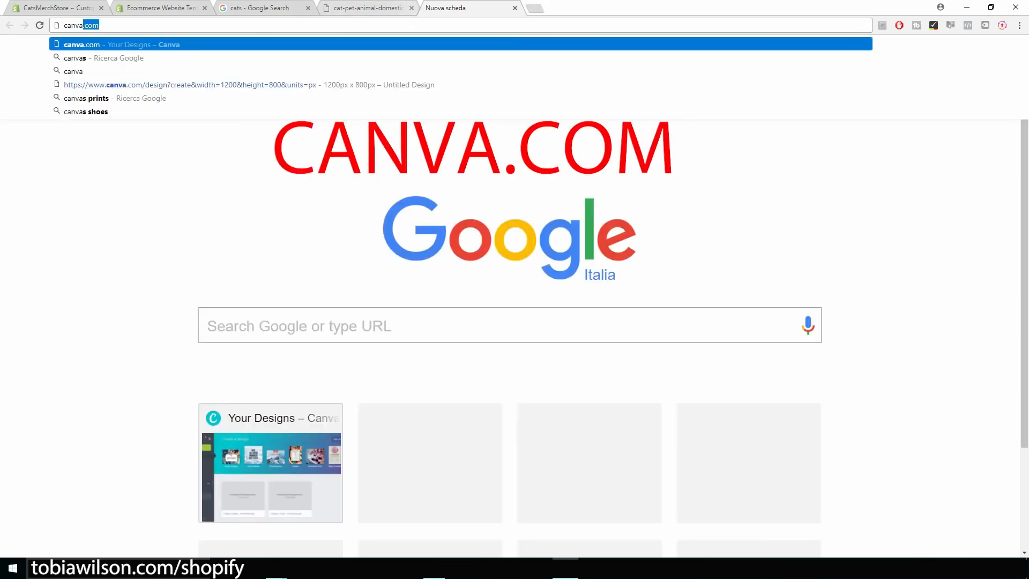
key(Return)
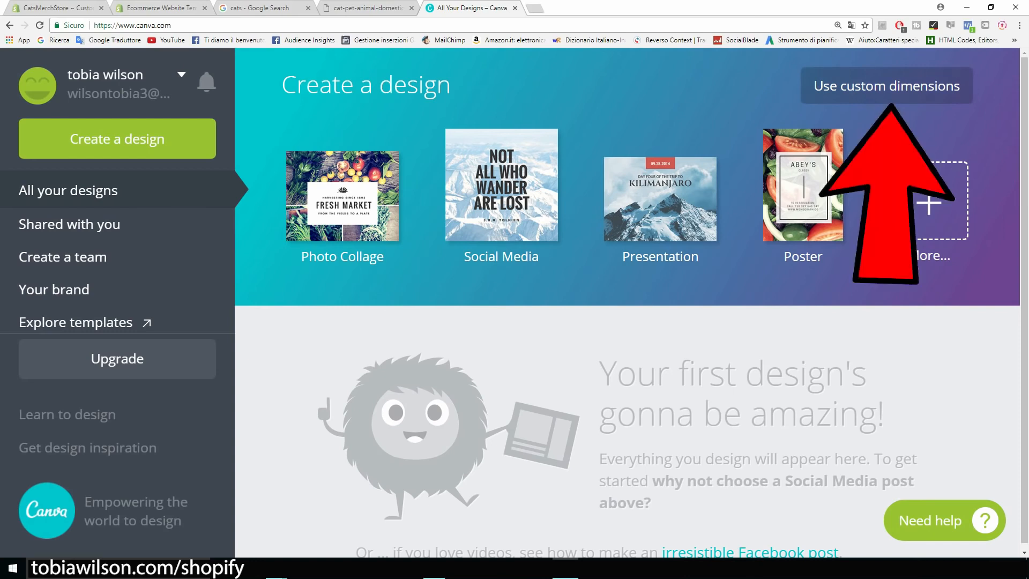
click(887, 86)
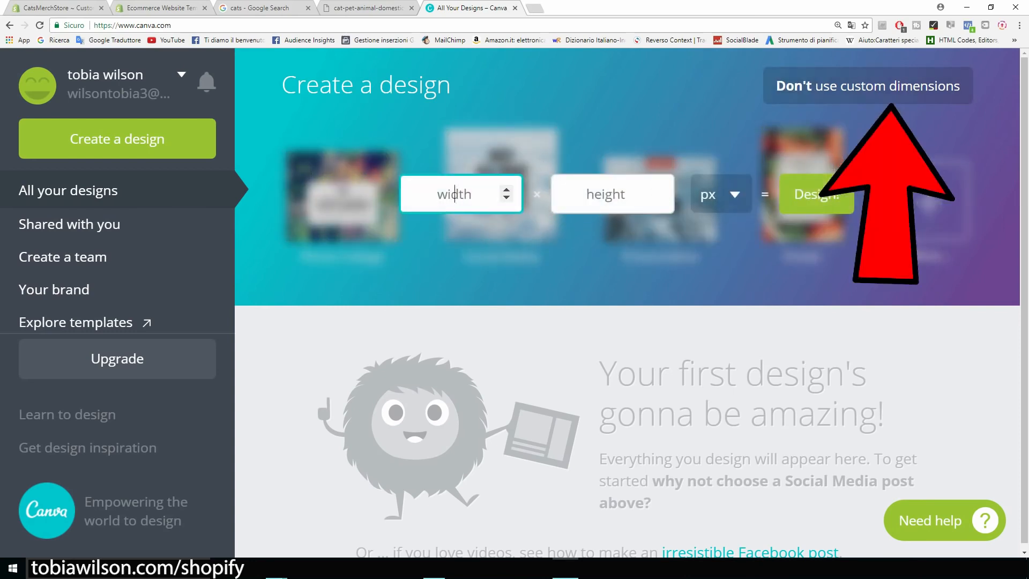
text(24)
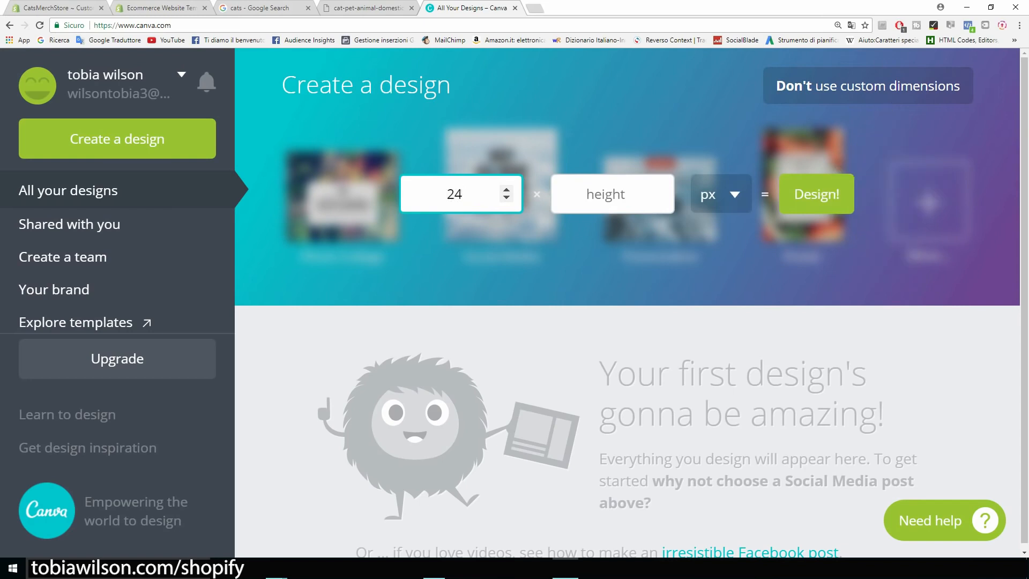
text(40)
click(607, 194)
text(1440)
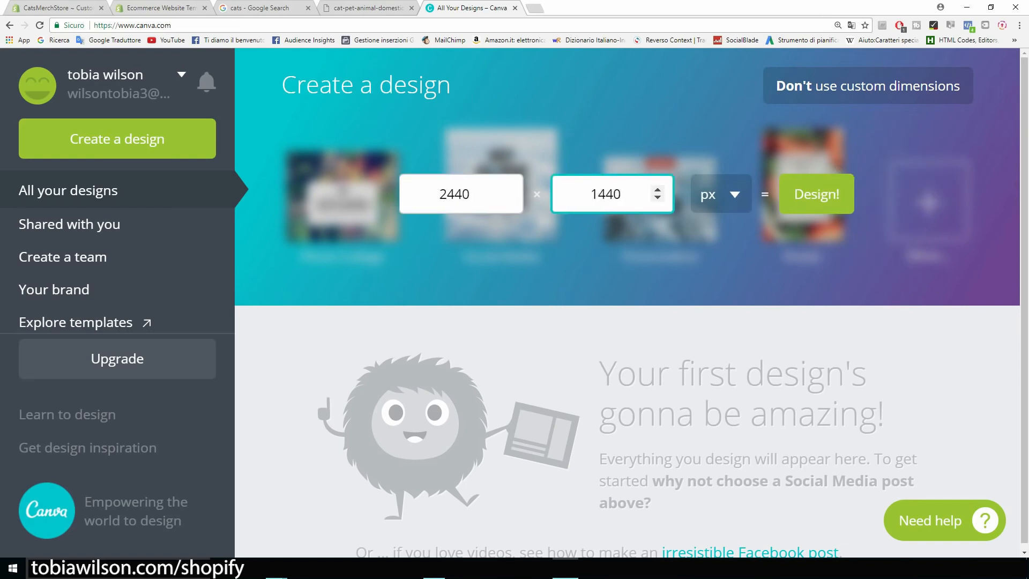
click(455, 194)
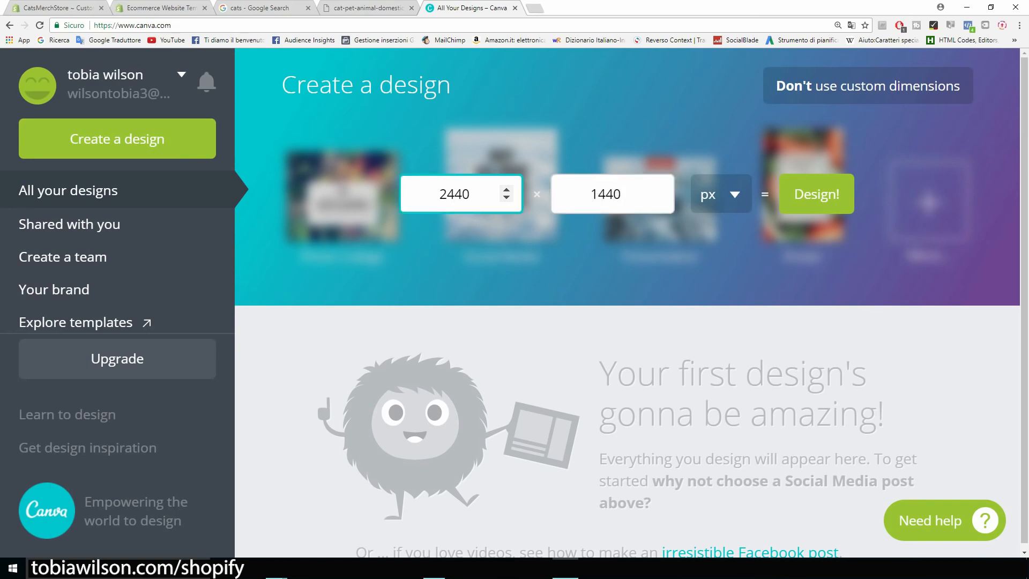
key(Tab)
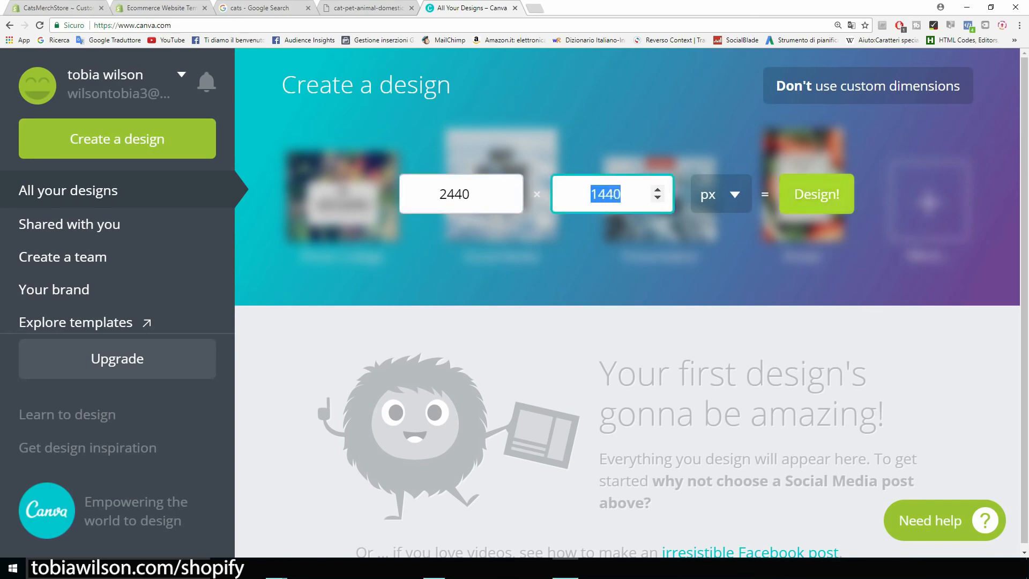
click(817, 194)
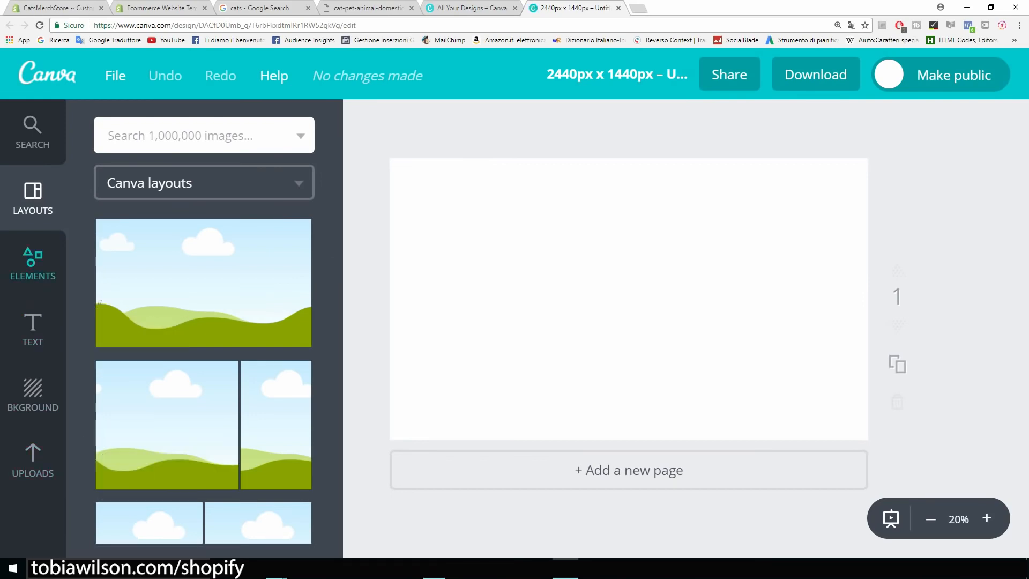
Upload the cat photo from the computer and add it to the design page
click(33, 460)
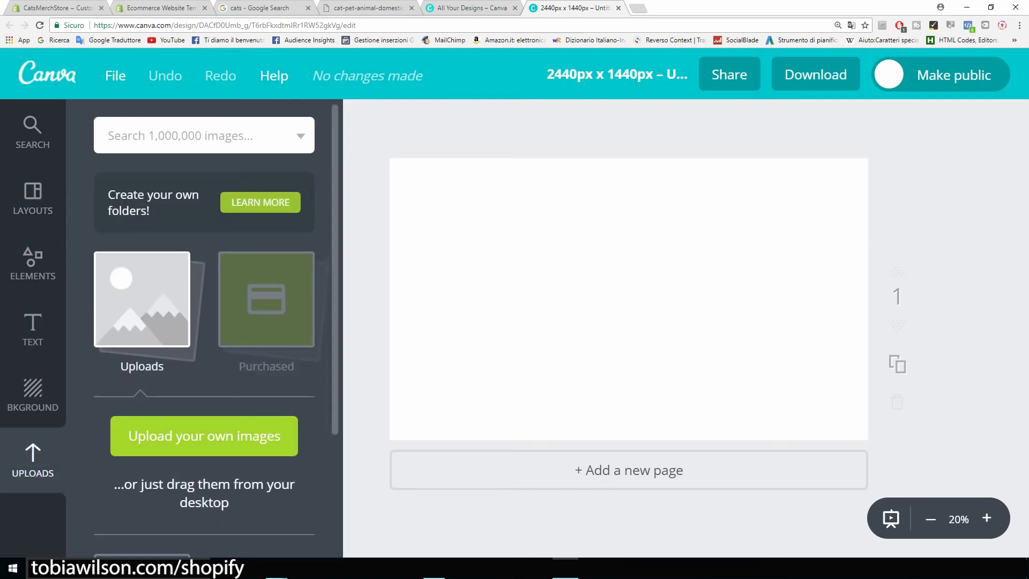
click(203, 436)
double_click(125, 90)
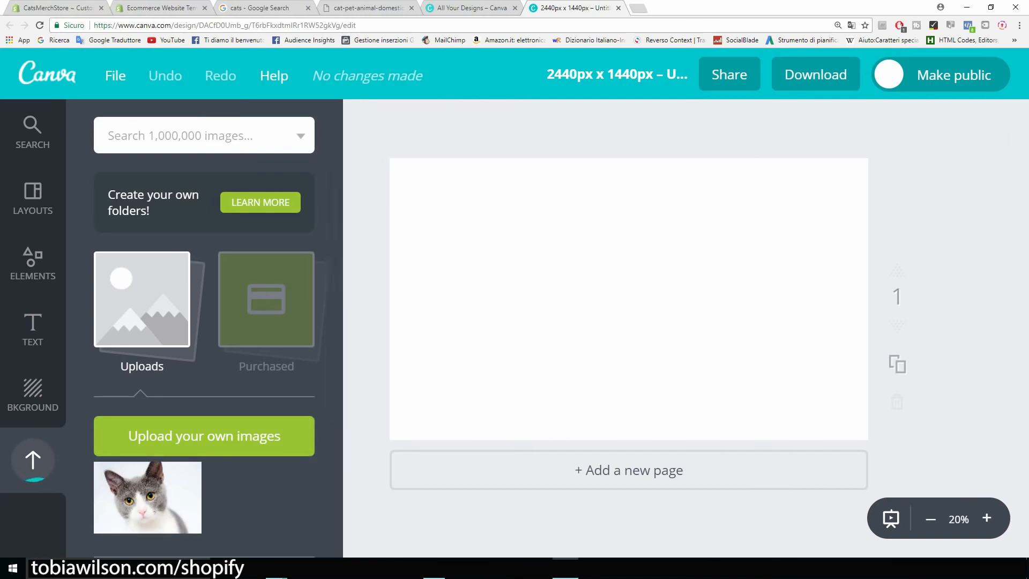
click(147, 497)
Move and enlarge the cat photo so it covers the whole page
drag(630, 299, 580, 333)
drag(781, 200, 818, 176)
mouse_move(718, 252)
mouse_down()
mouse_move(776, 236)
mouse_move(725, 268)
mouse_up()
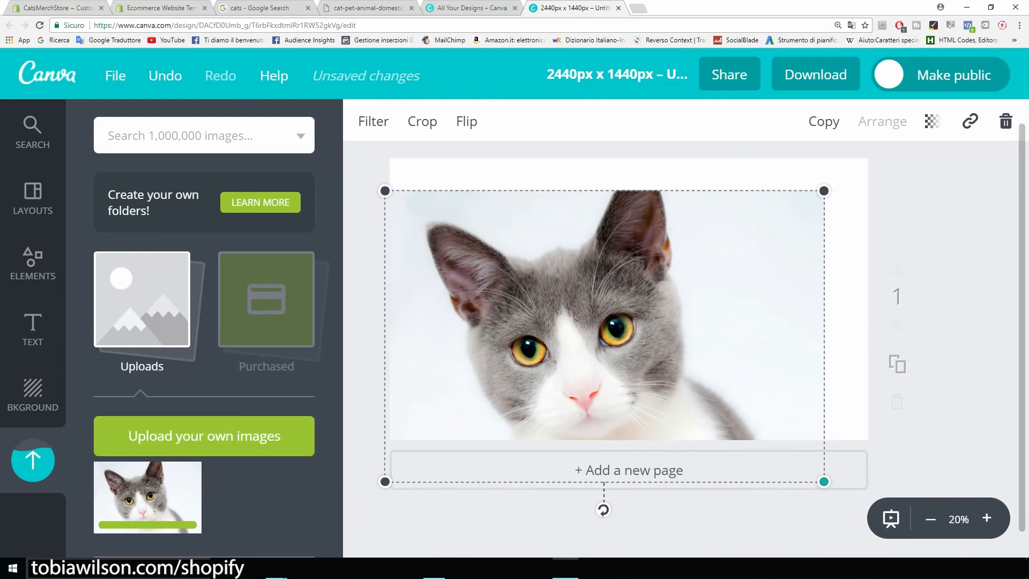
drag(824, 481, 831, 486)
drag(697, 343, 702, 335)
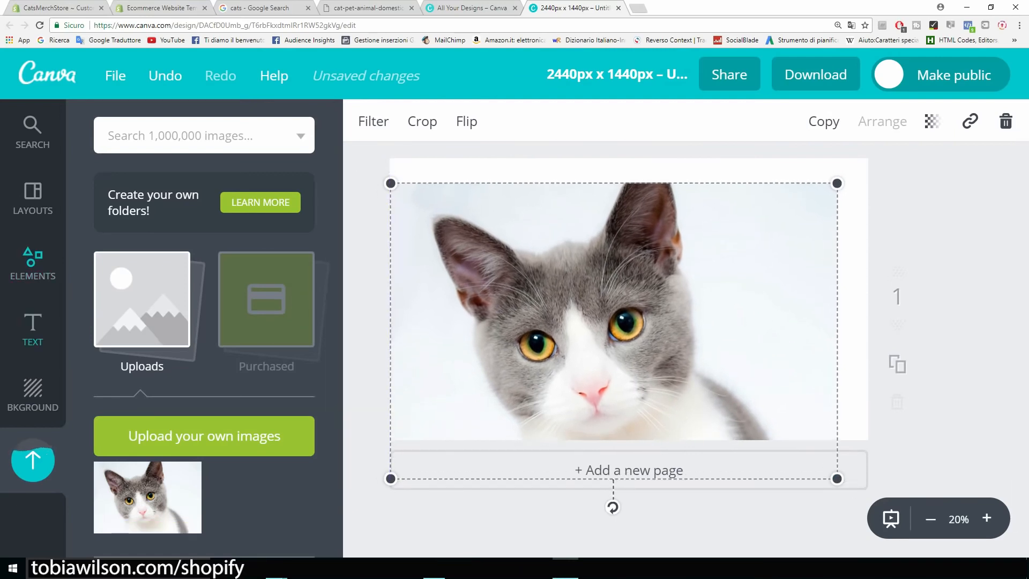
click(33, 329)
Add a 'CatsMerch' heading at the top of the photo in Aileron Heavy font
click(204, 232)
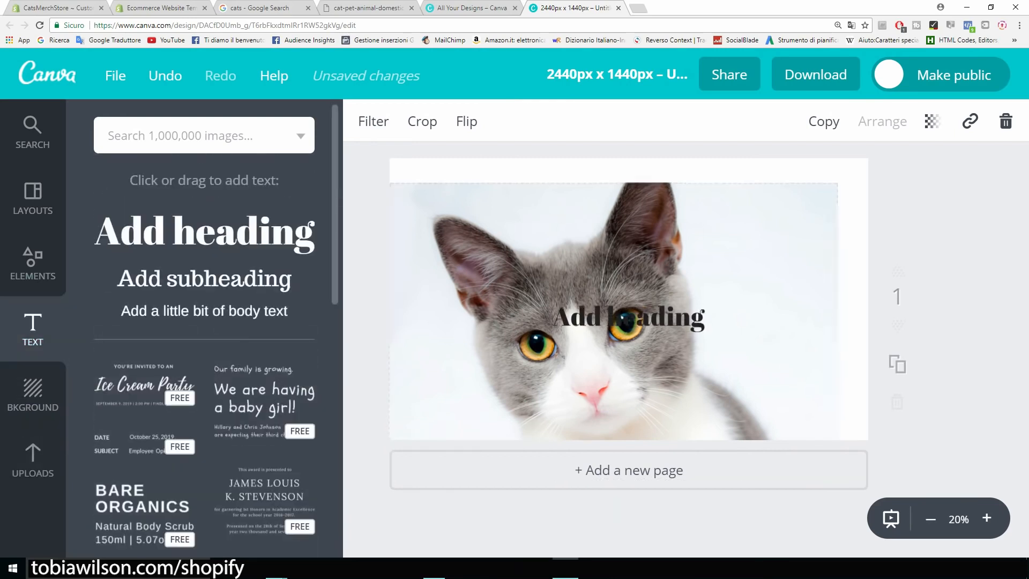
drag(705, 320, 587, 321)
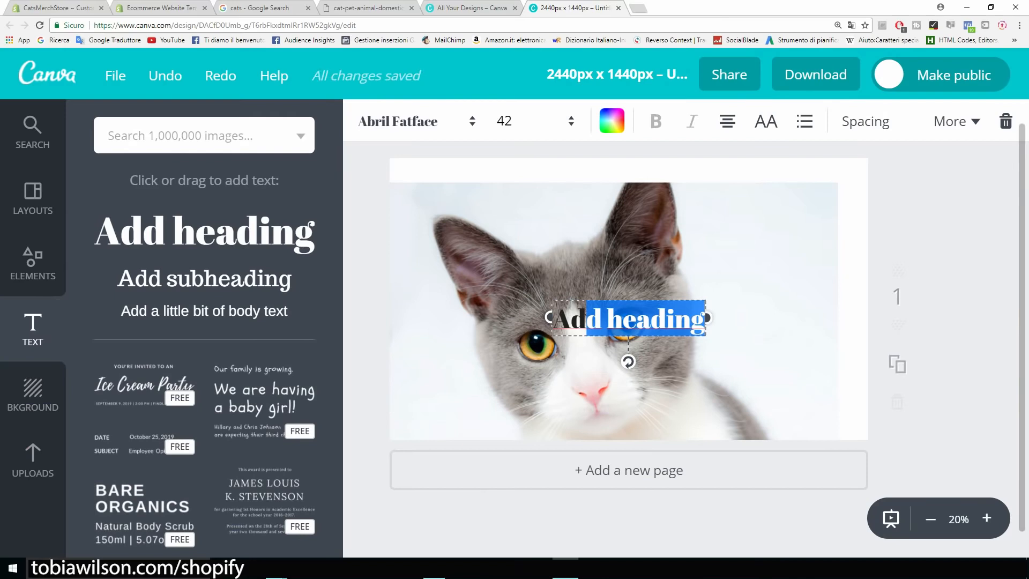
key(BackSpace)
key(BackSpace)
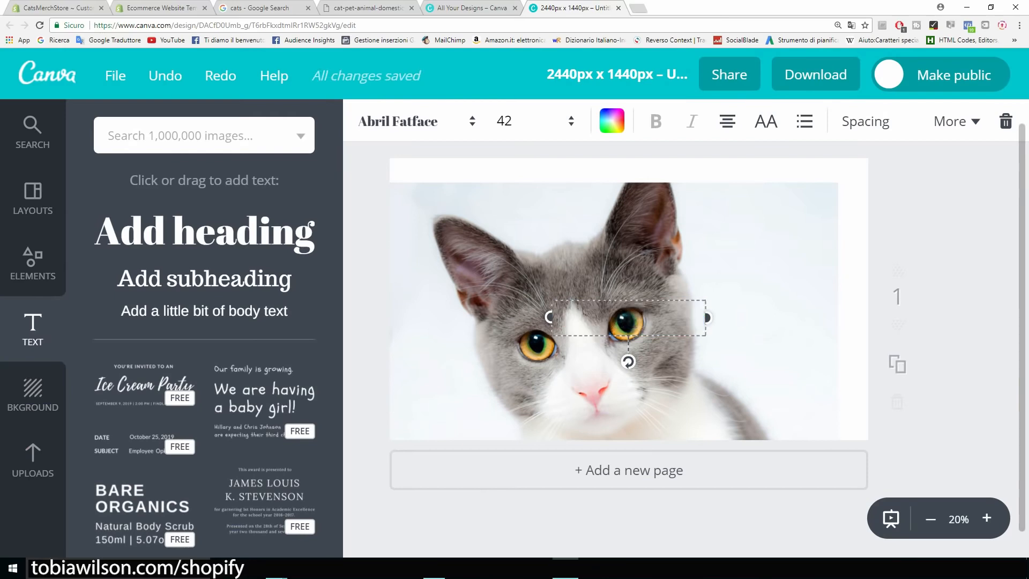
text(CatsMerch)
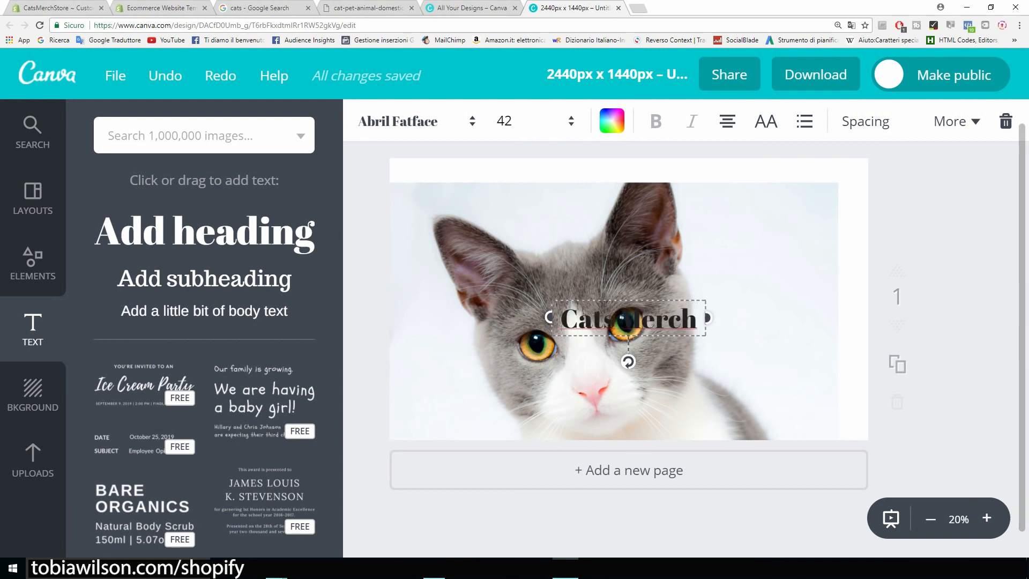
drag(628, 322, 551, 197)
click(407, 121)
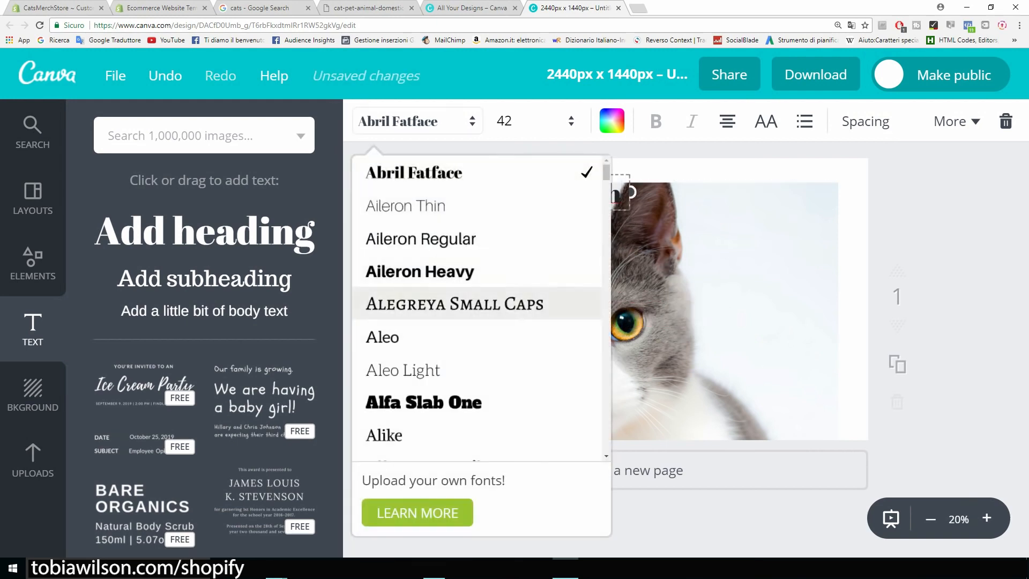
click(419, 271)
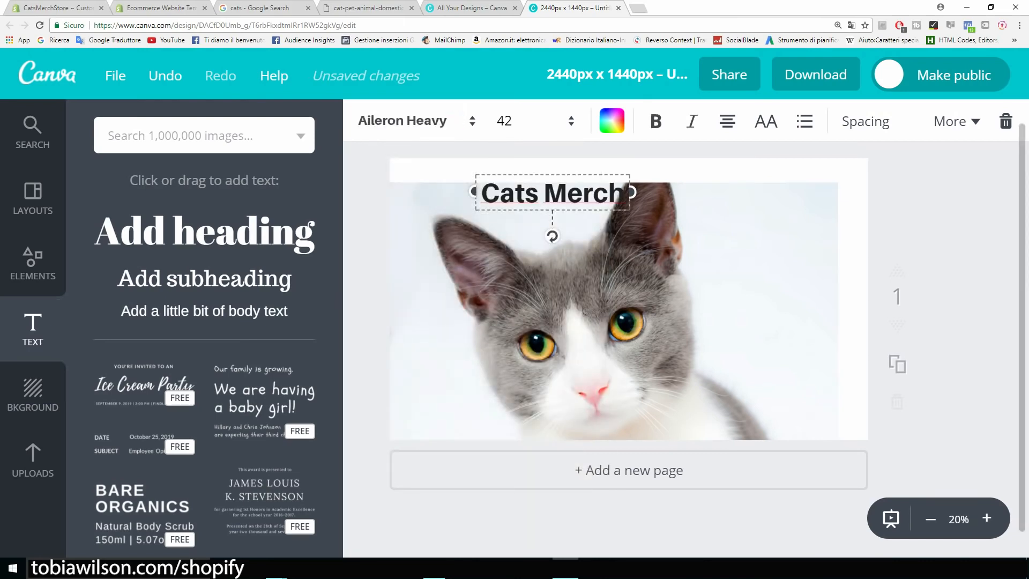
Colour the heading bright red (ff0300), move it to the photo's top right, and centre the photo
click(611, 120)
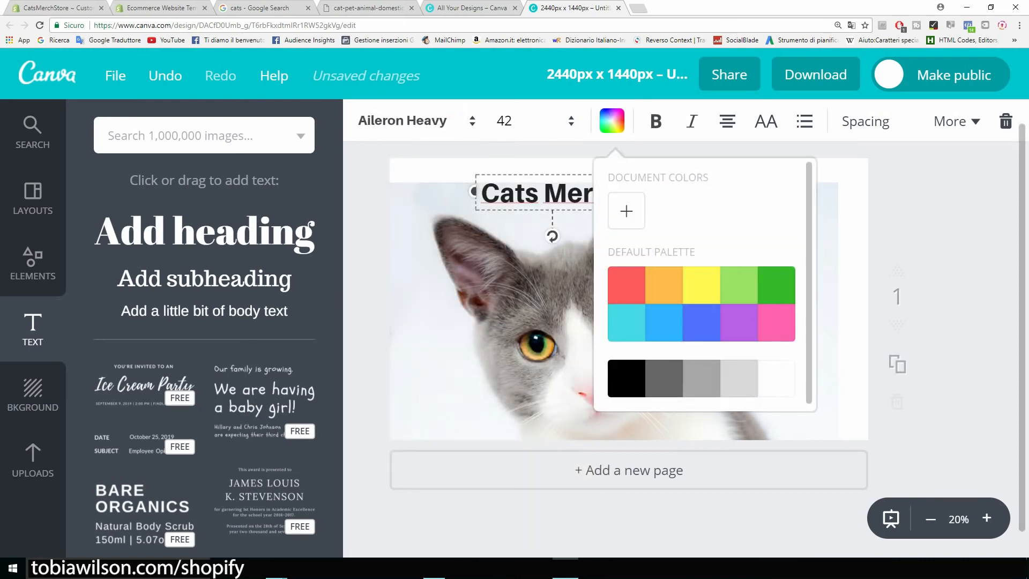
click(626, 211)
drag(733, 318, 817, 319)
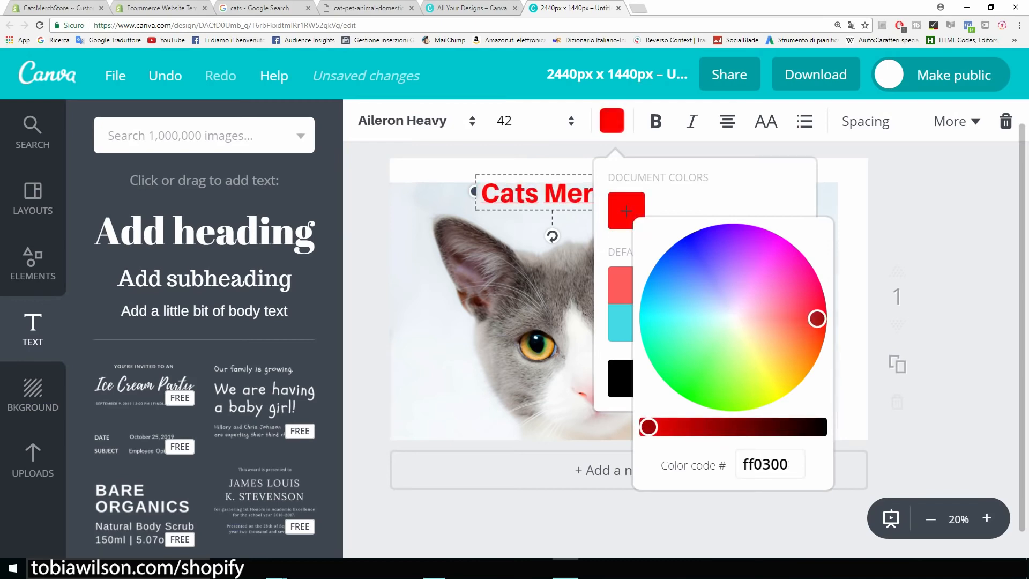
key(Escape)
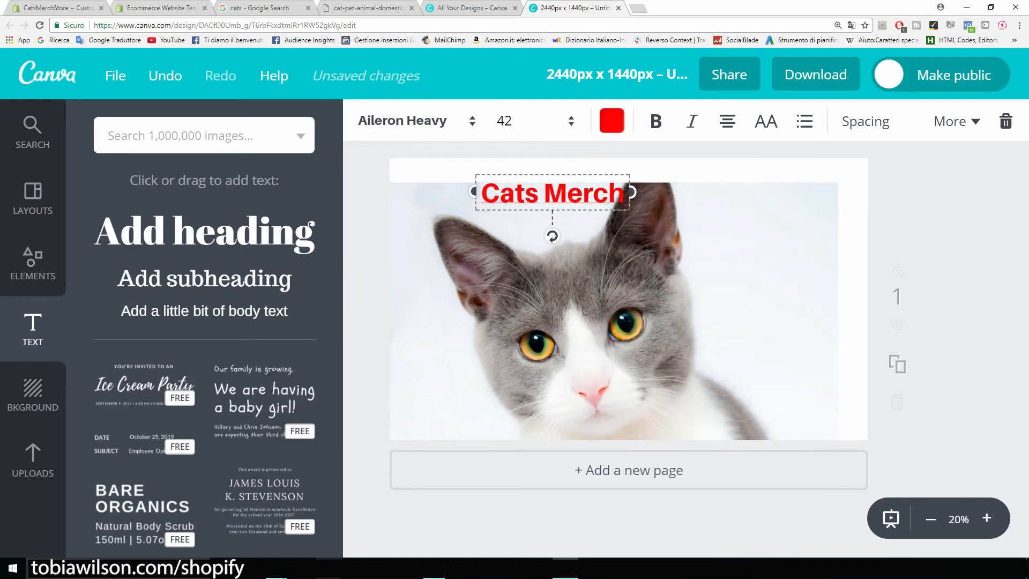
drag(553, 193, 761, 202)
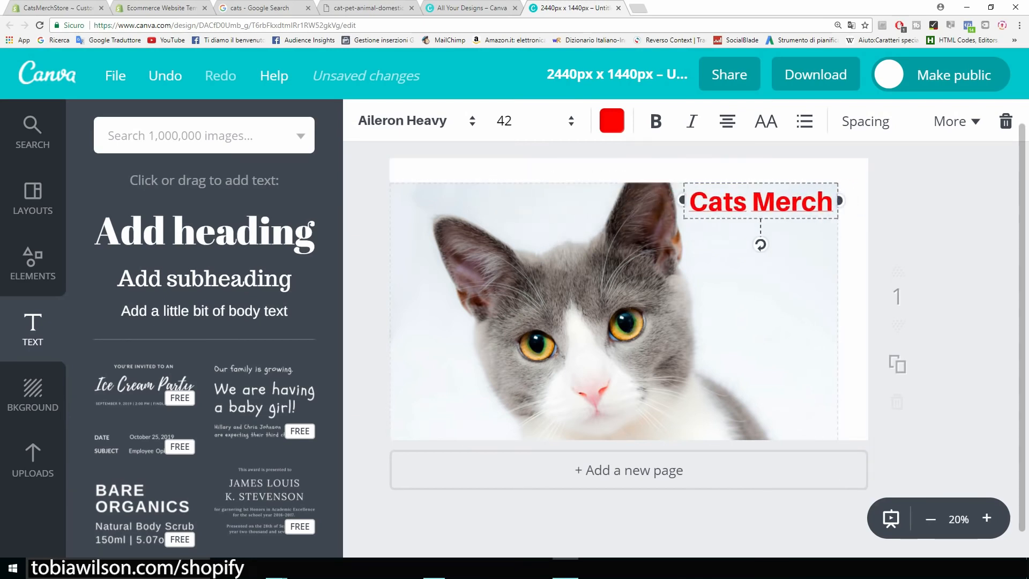
click(671, 300)
drag(655, 325, 670, 300)
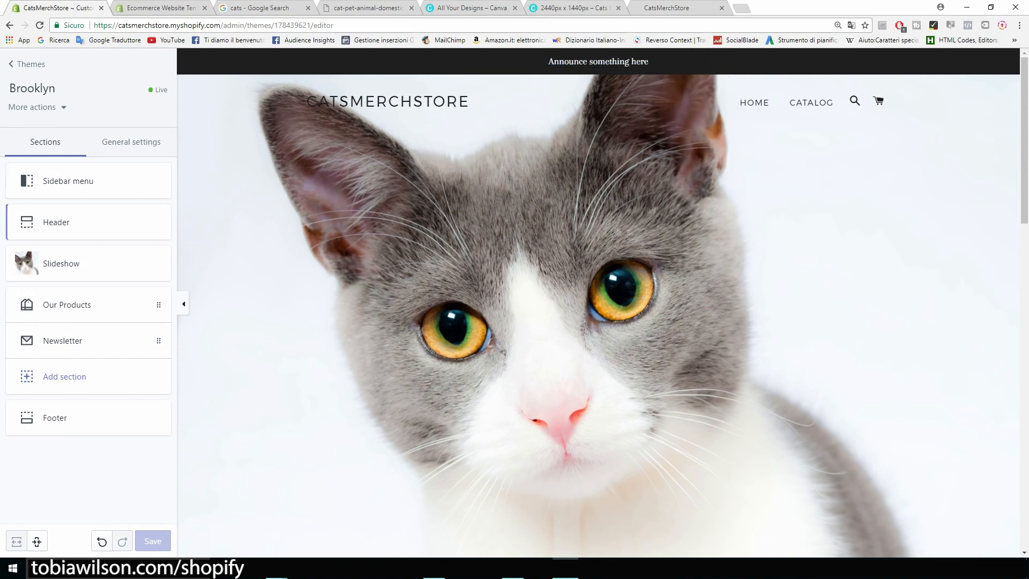
Uncheck Show announcement in the Header section's Announcement Bar settings and save the theme
click(60, 229)
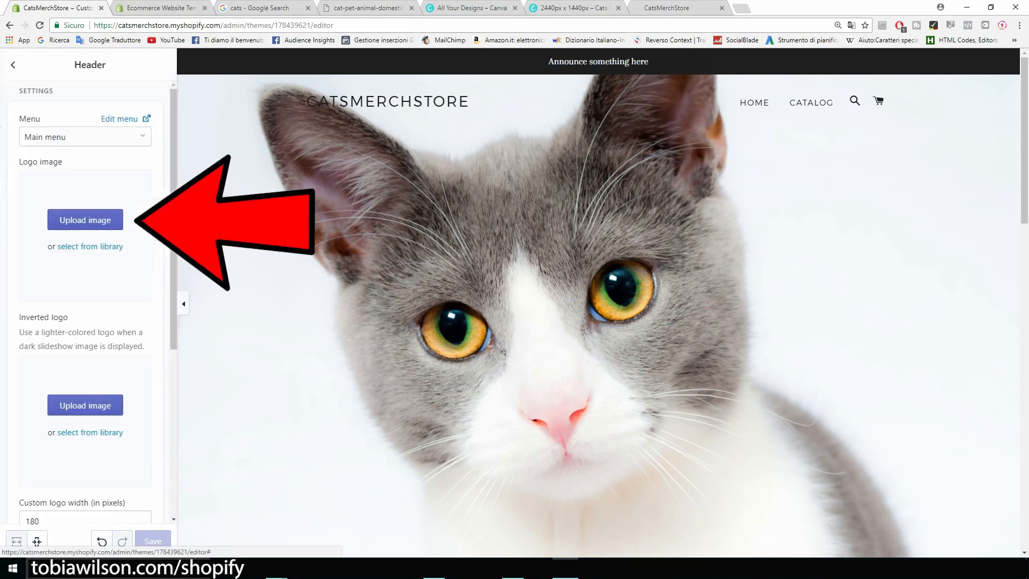
scroll(83, 268, down, 1)
scroll(84, 300, down, 4)
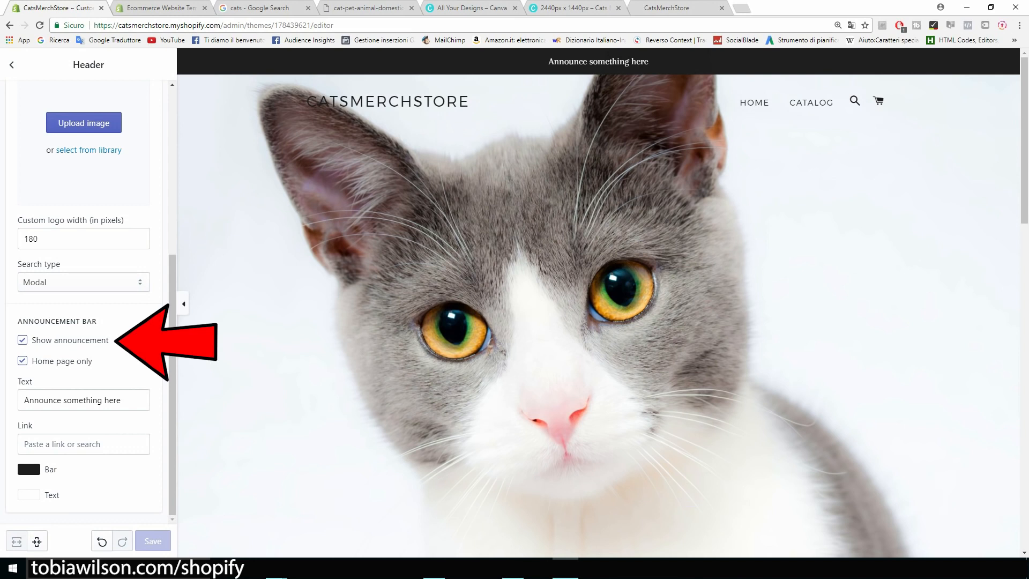
click(22, 340)
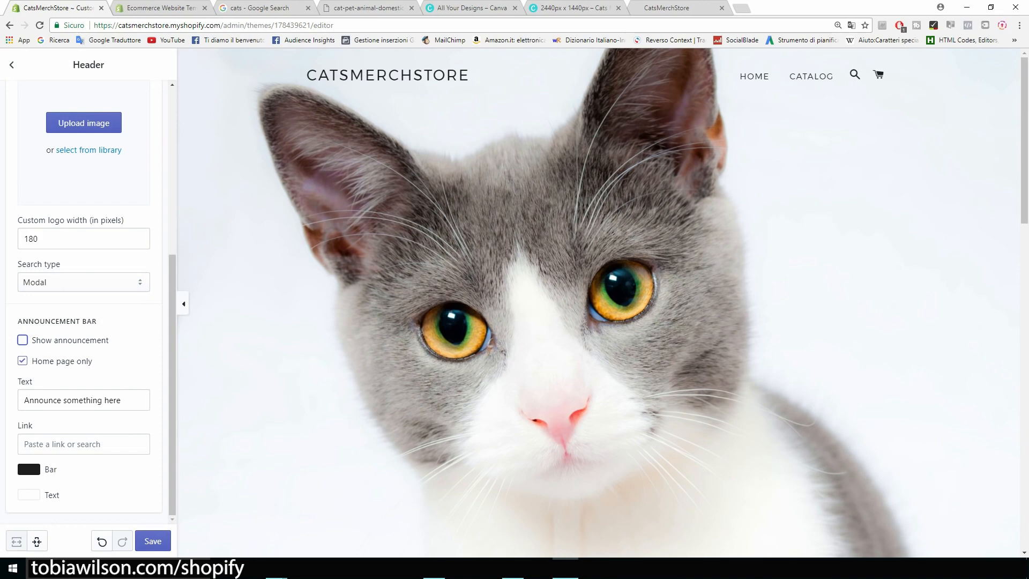
mouse_move(172, 375)
mouse_down()
mouse_move(172, 211)
mouse_move(172, 375)
mouse_up()
click(152, 541)
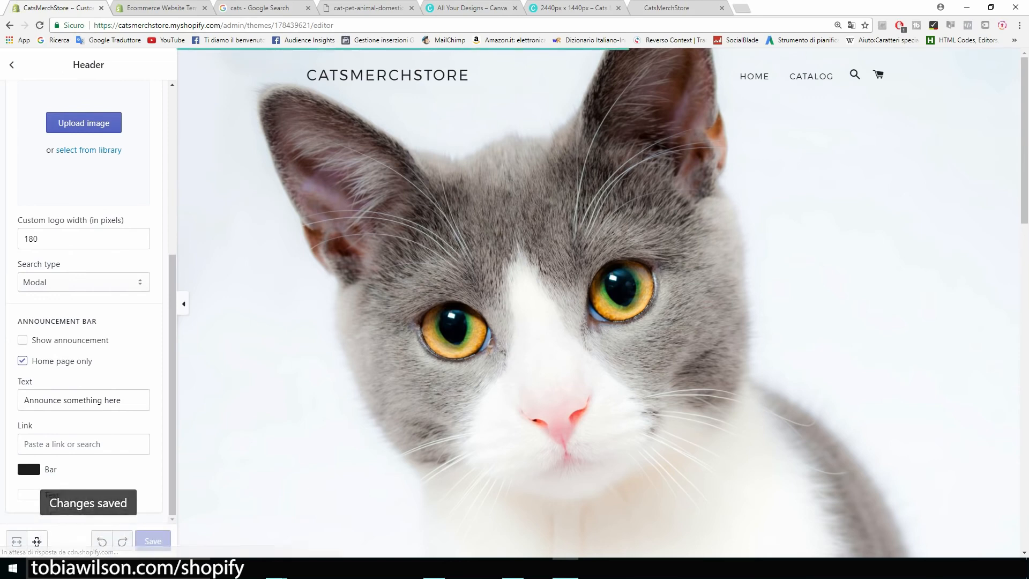
scroll(603, 303, down, 5)
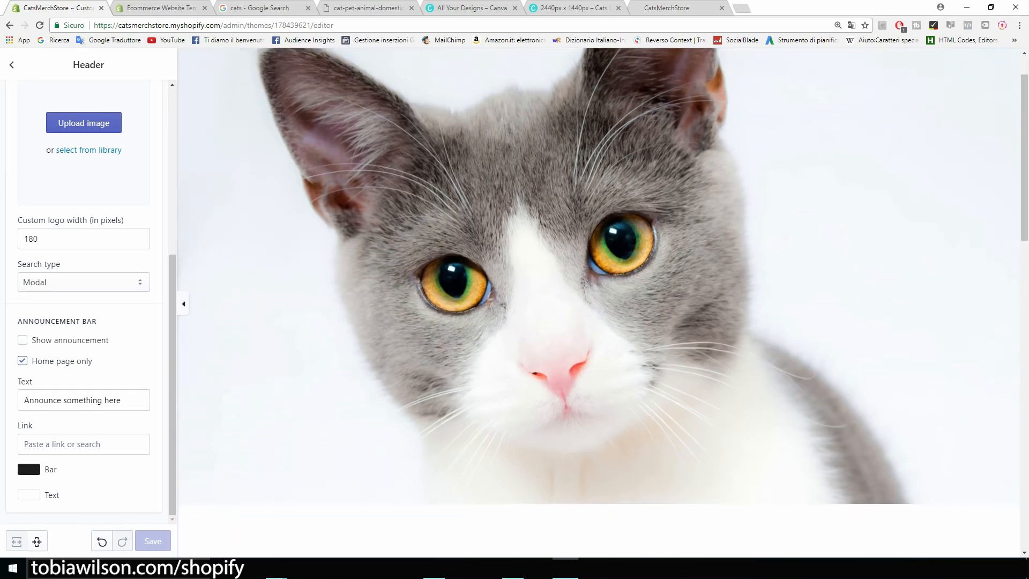
scroll(599, 303, down, 5)
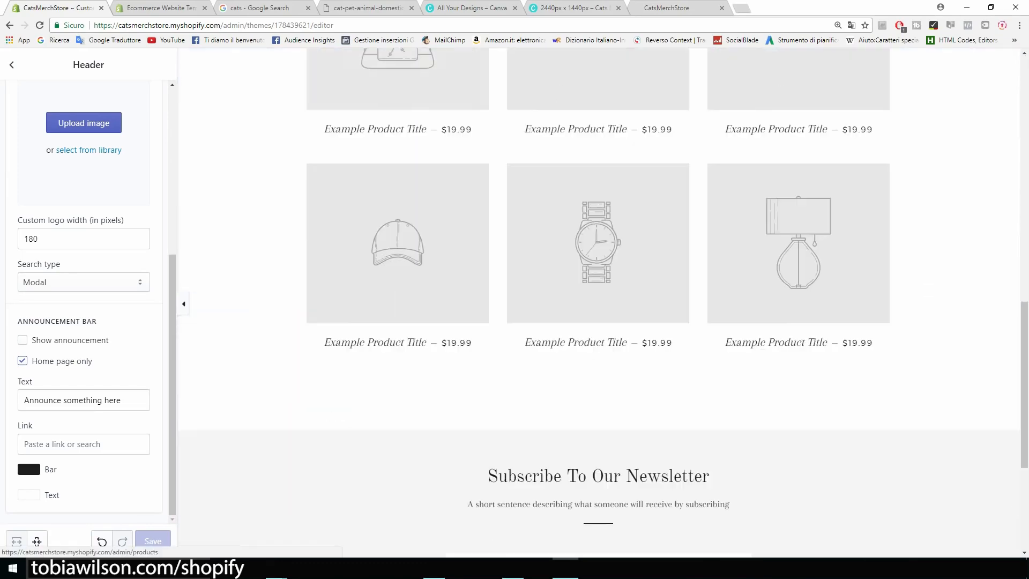
scroll(599, 303, down, 3)
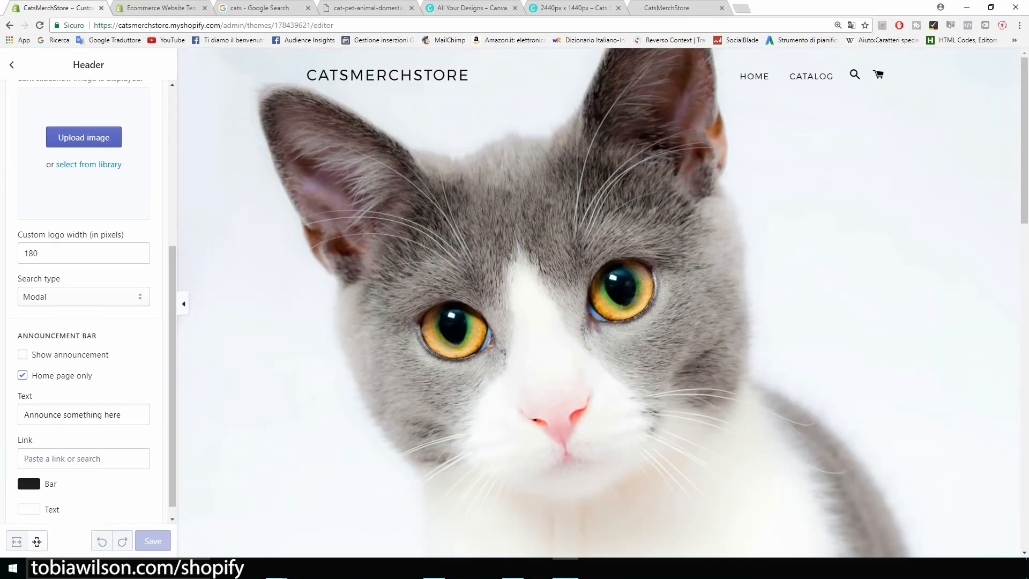
click(12, 64)
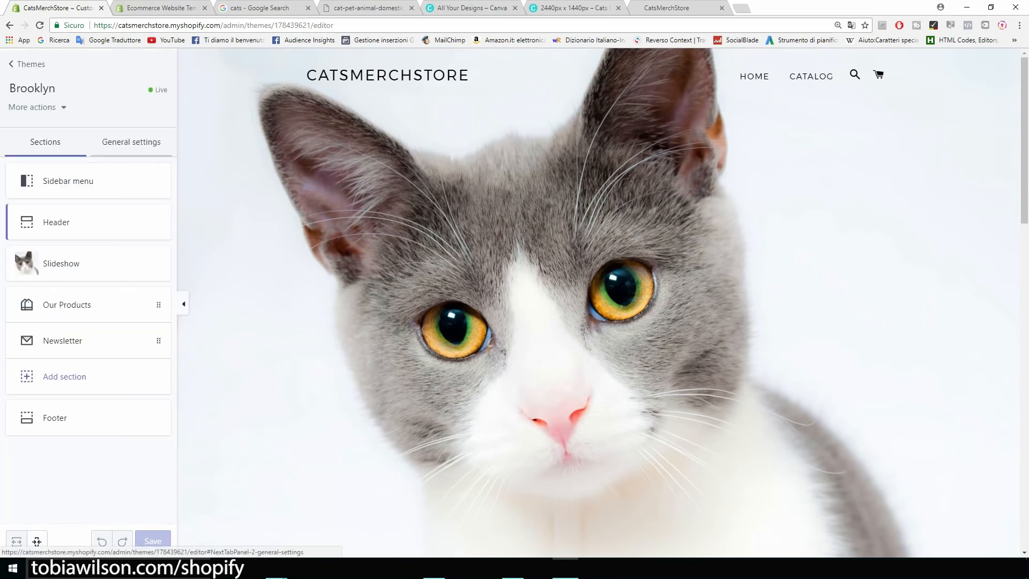
Review the Cart page settings in General settings, leaving Cart type as Page
click(132, 142)
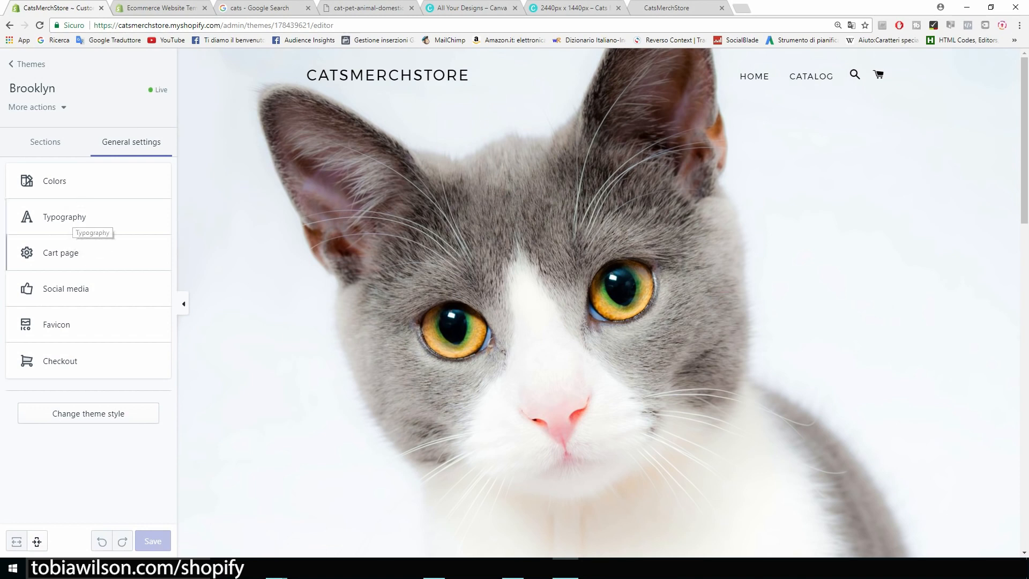
click(70, 256)
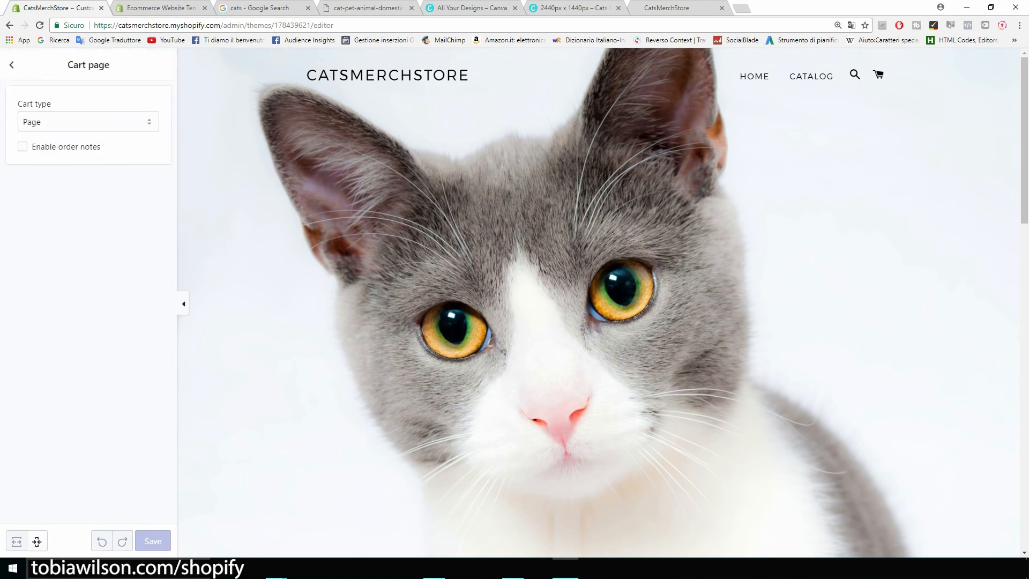
click(89, 121)
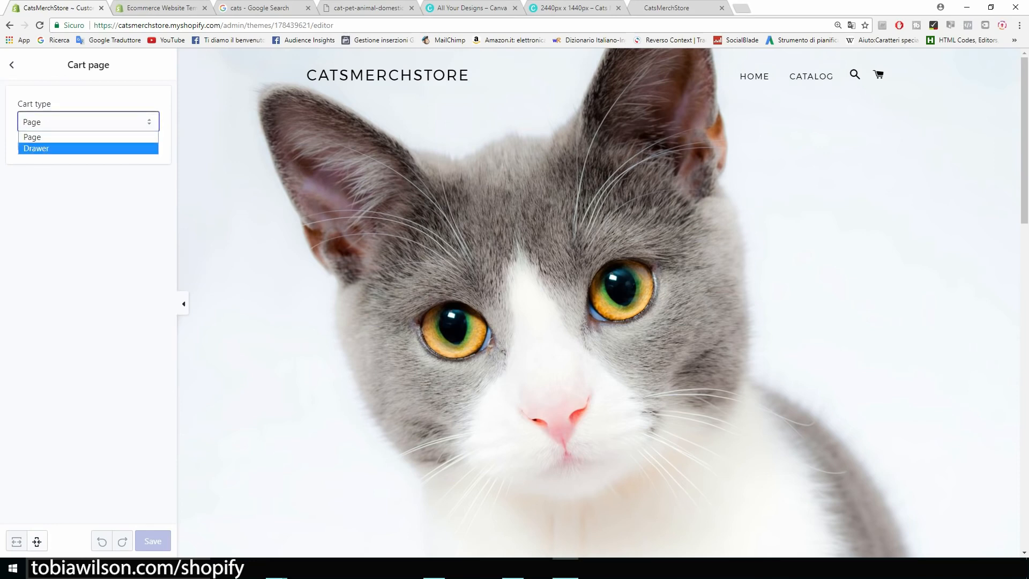
key(Escape)
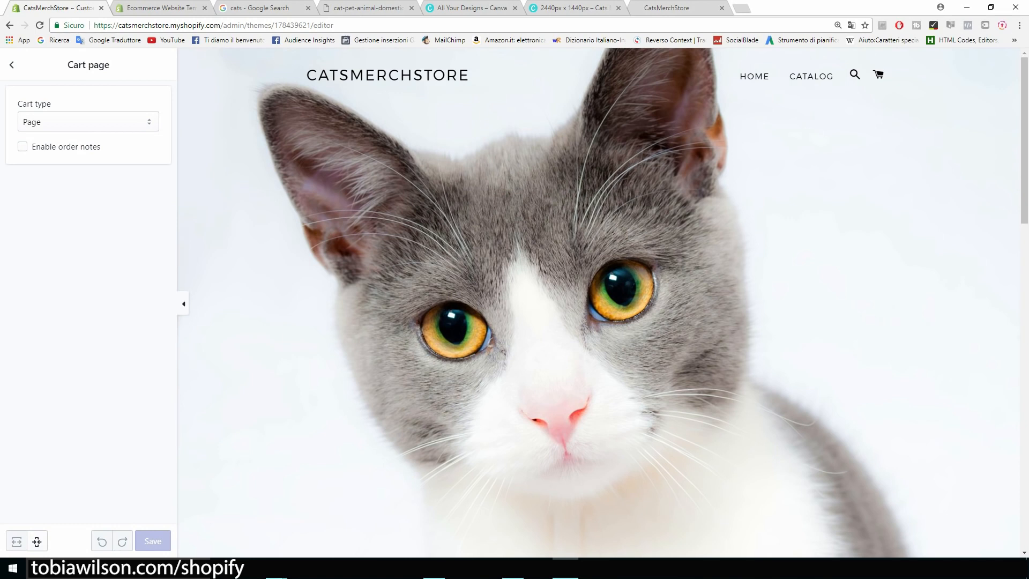
click(11, 65)
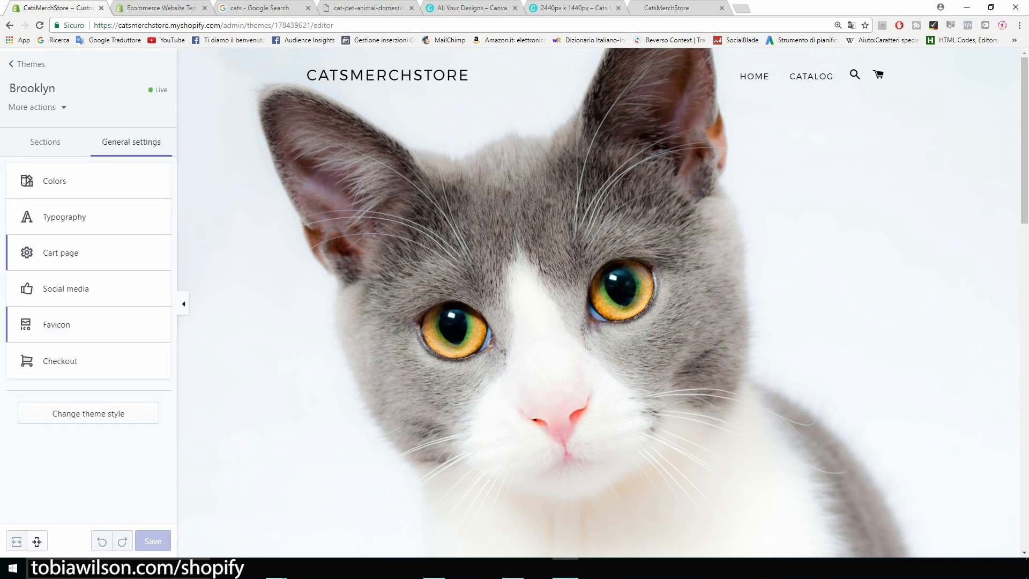
Look through the Favicon and Checkout settings, then return to the General settings list
click(56, 324)
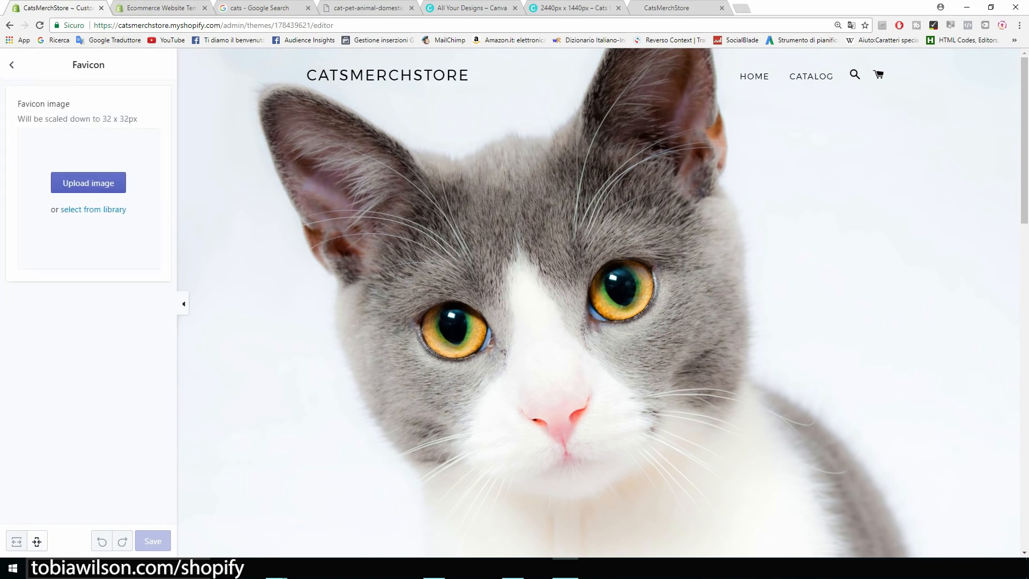
click(252, 8)
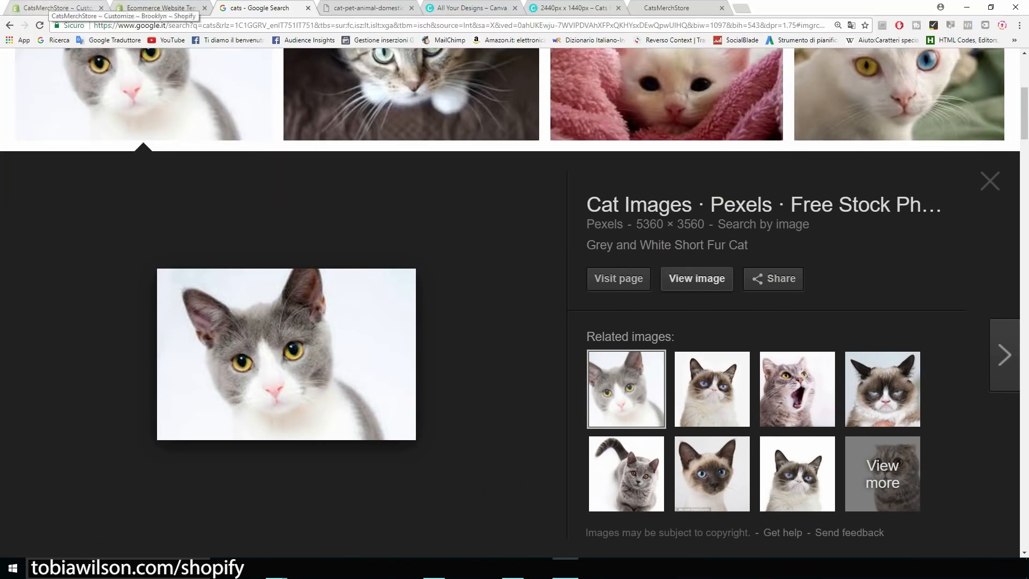
click(53, 8)
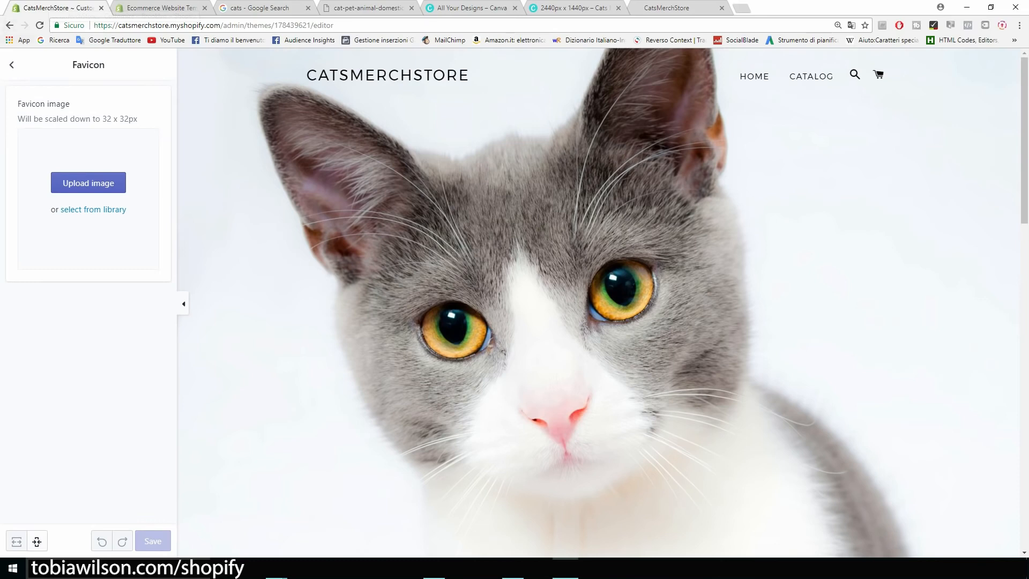
click(12, 64)
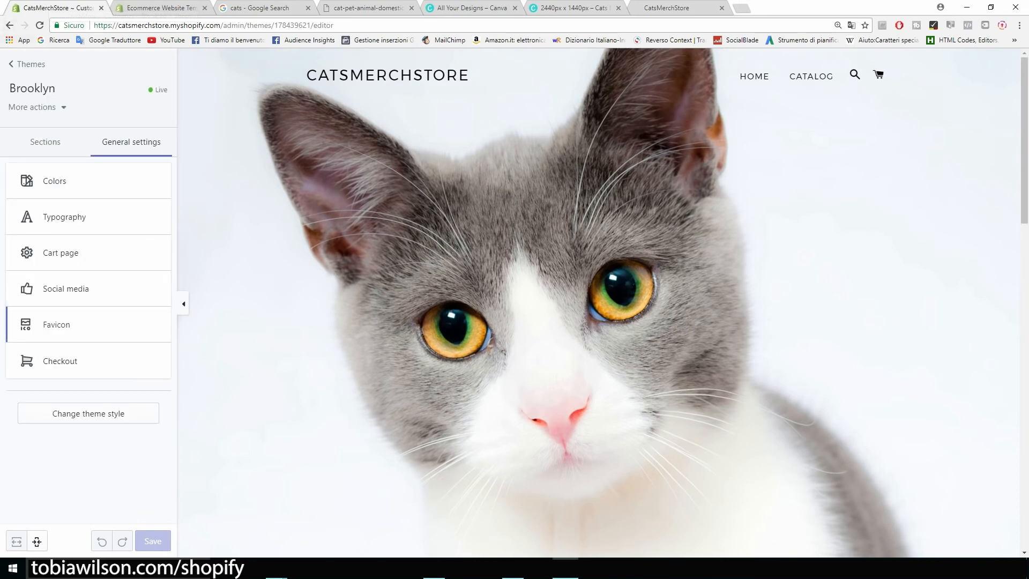
click(67, 361)
scroll(67, 361, down, 4)
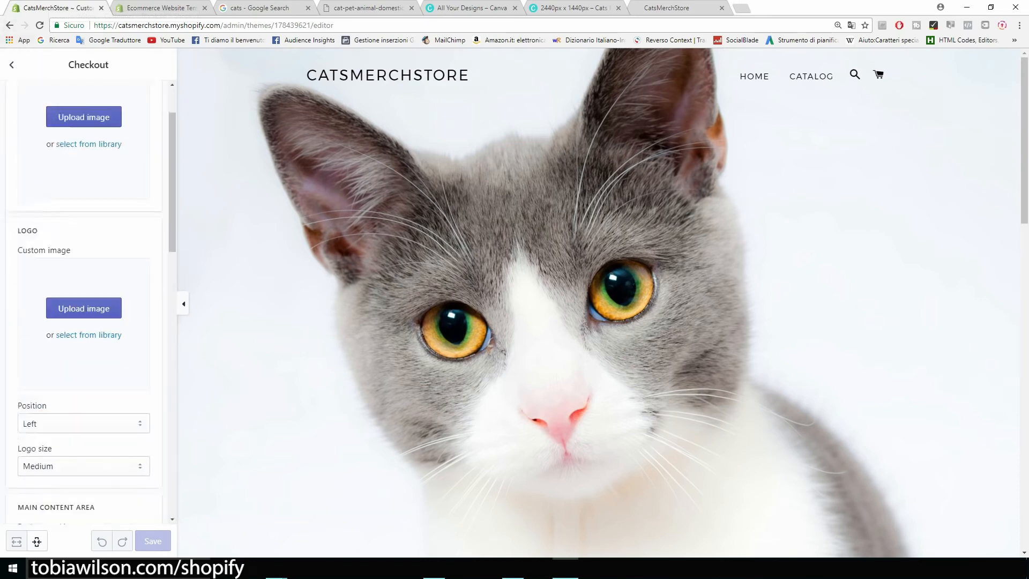
scroll(75, 333, down, 4)
scroll(75, 332, up, 8)
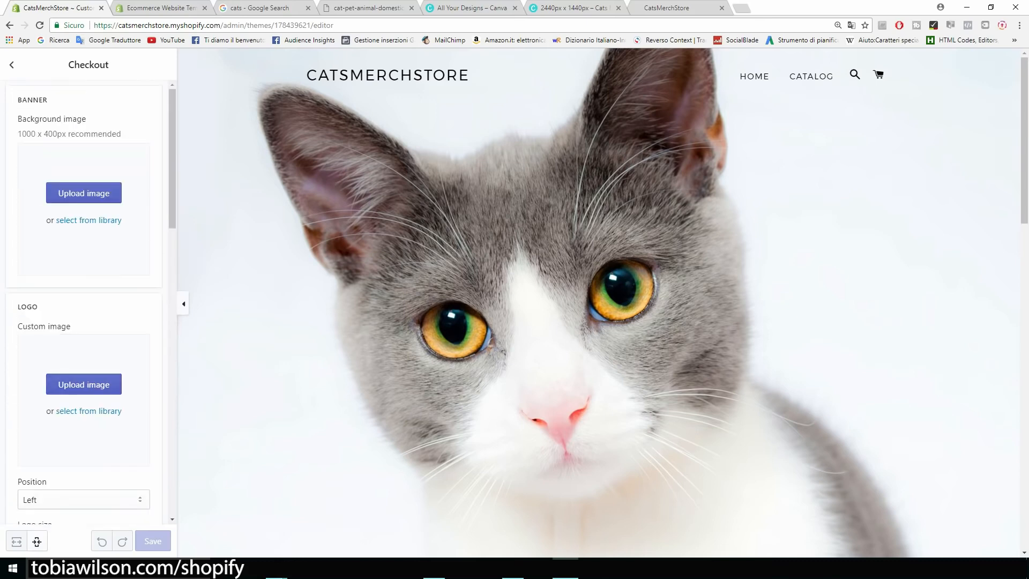
click(12, 65)
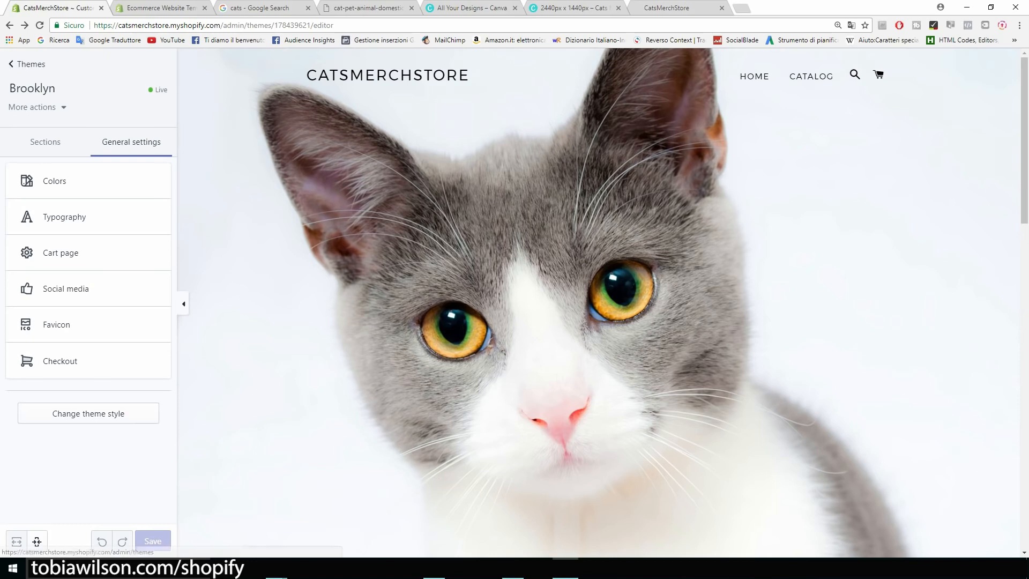
Exit the theme editor to the Themes page showing Brooklyn as the current theme
click(27, 64)
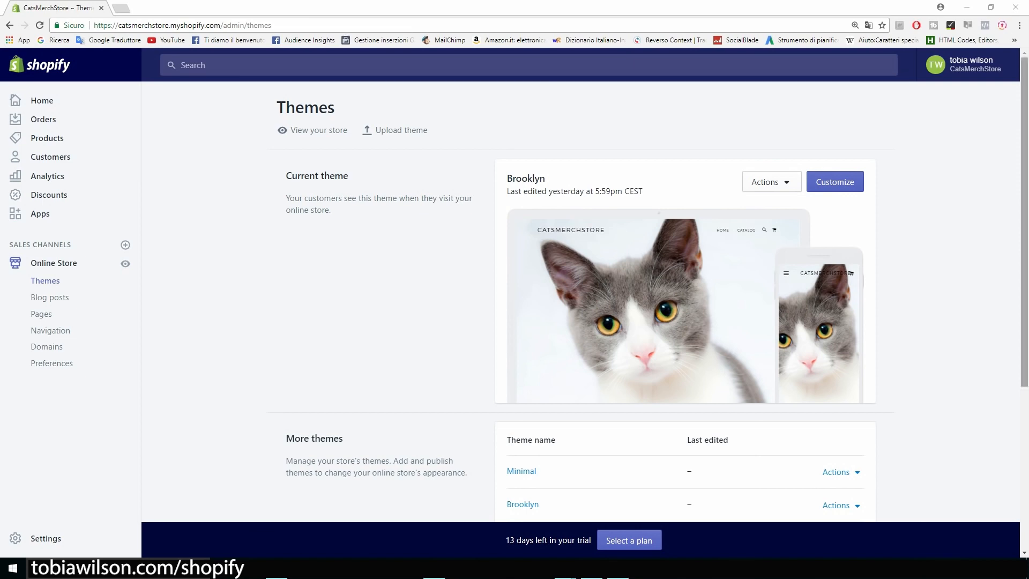
drag(547, 179, 504, 203)
click(504, 203)
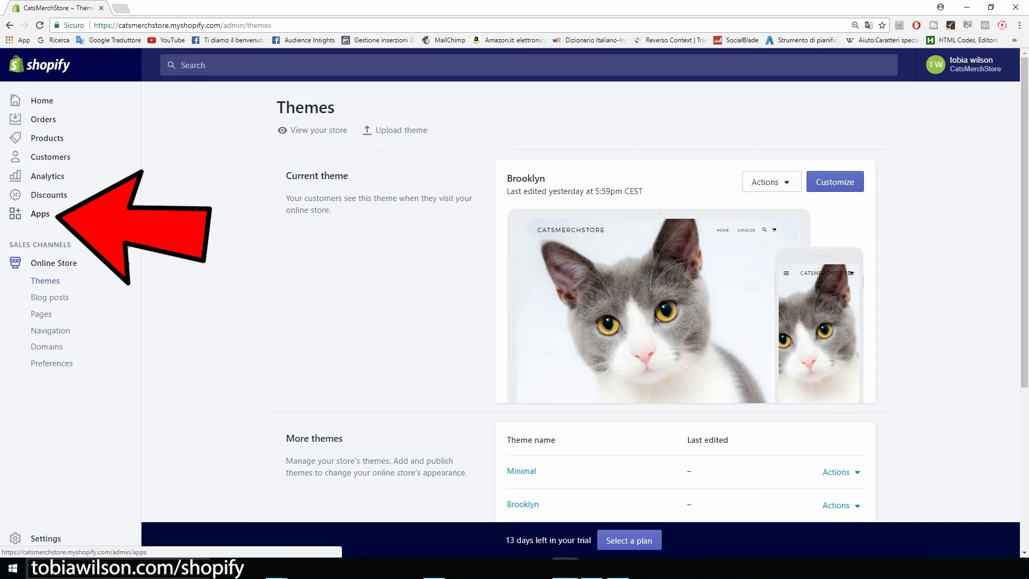
Get the Oberlo app from the Apps section and approve its installation permissions
click(40, 214)
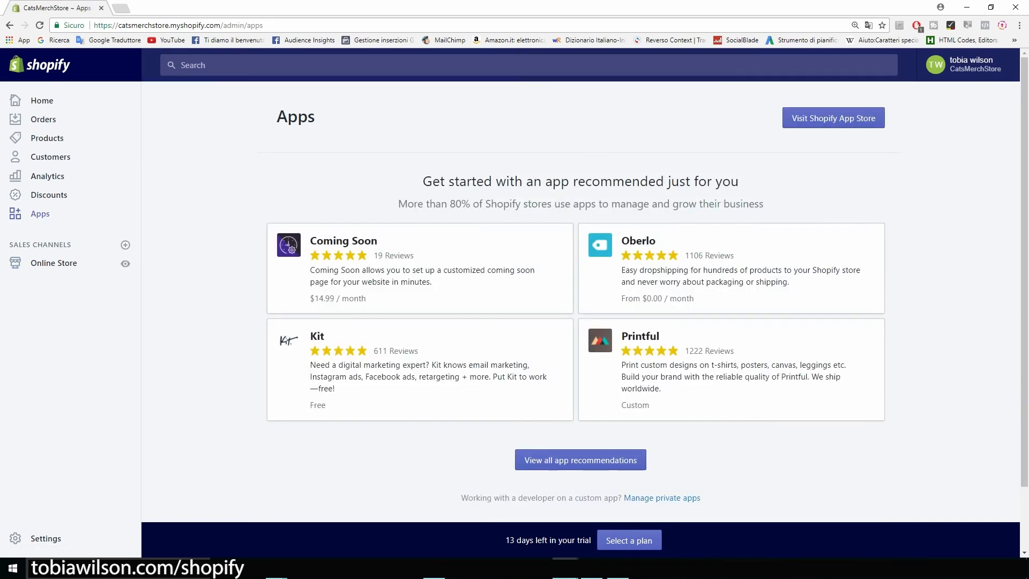
drag(423, 181, 689, 205)
click(689, 204)
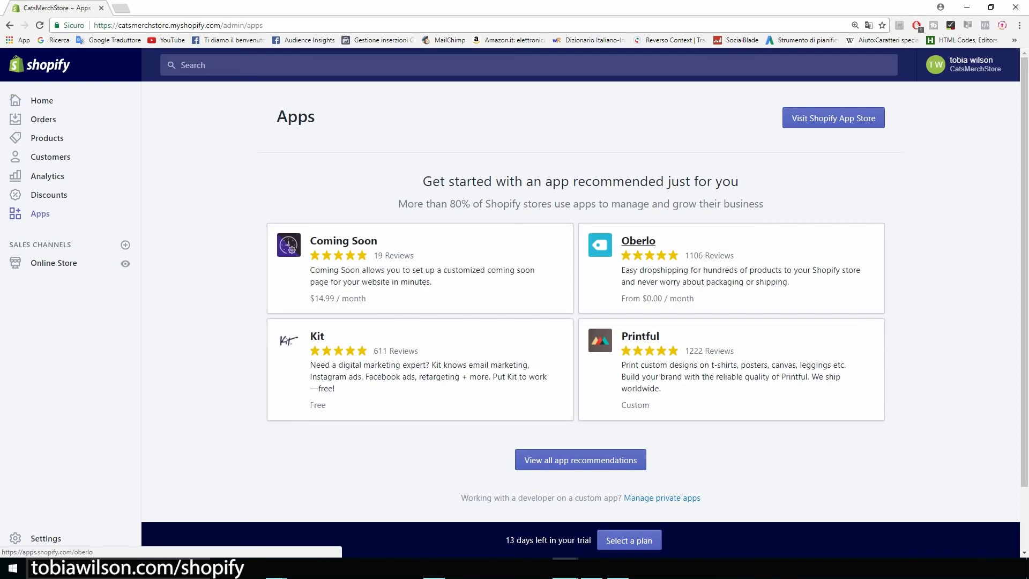
click(638, 241)
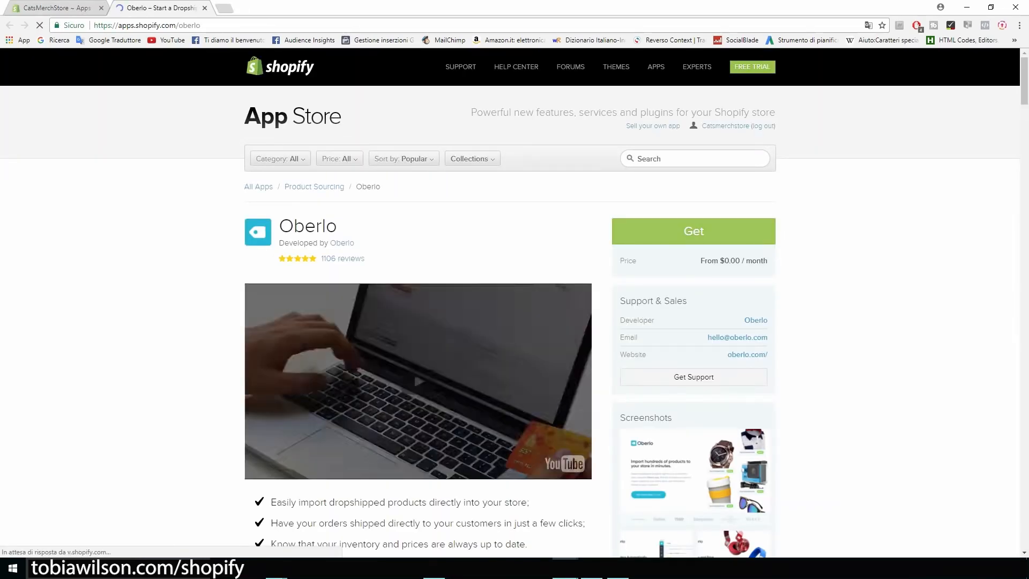
click(694, 231)
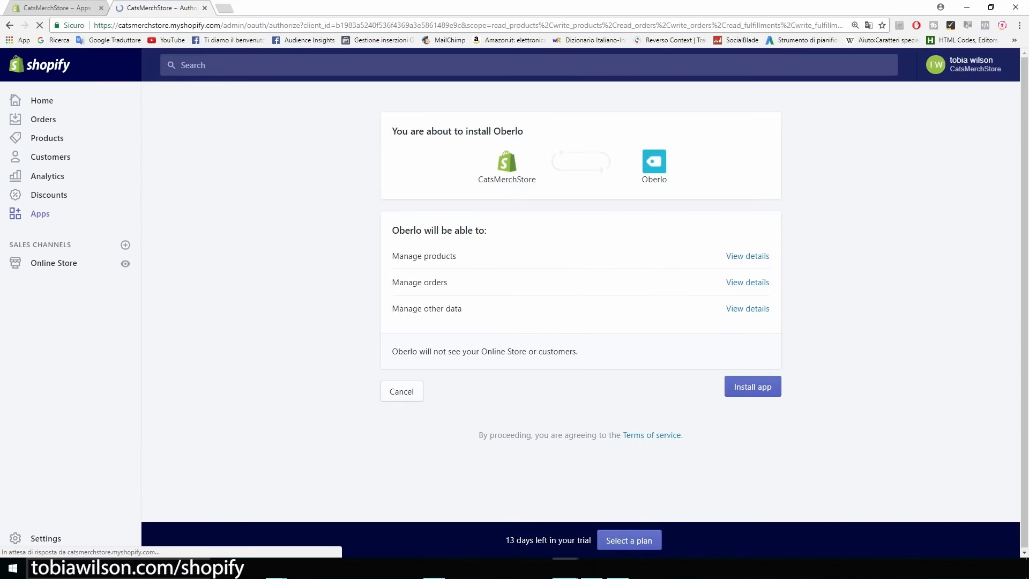
click(752, 387)
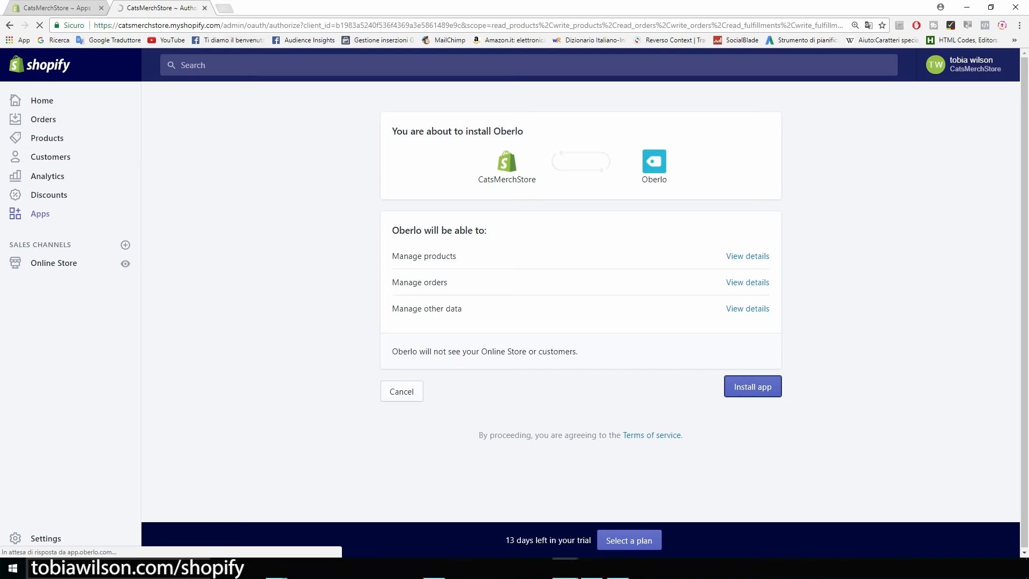
key(ctrl+t)
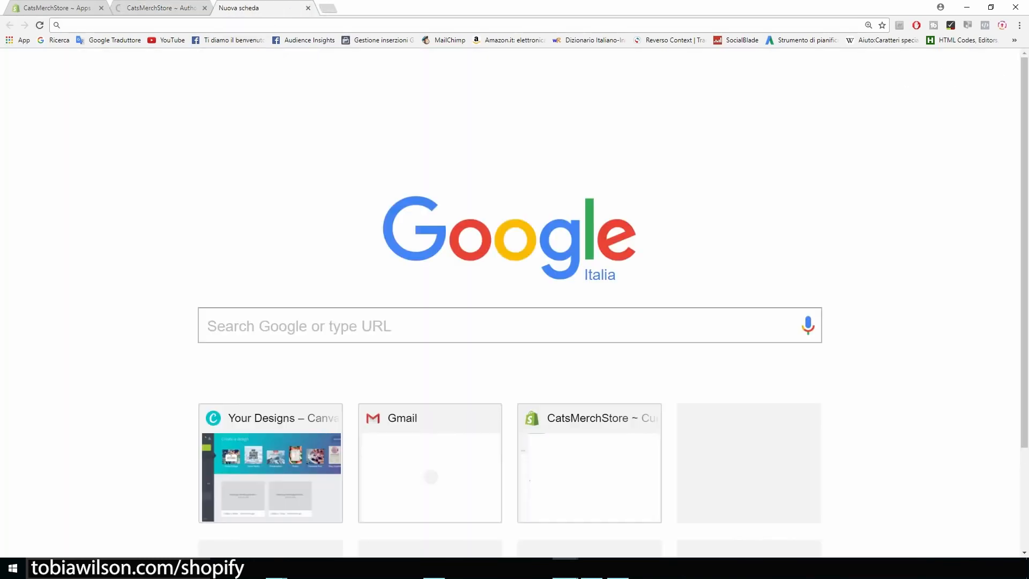
Search 'oberlo' and add the Oberlo Aliexpress.com Product Importer extension to Chrome
text(oberlo)
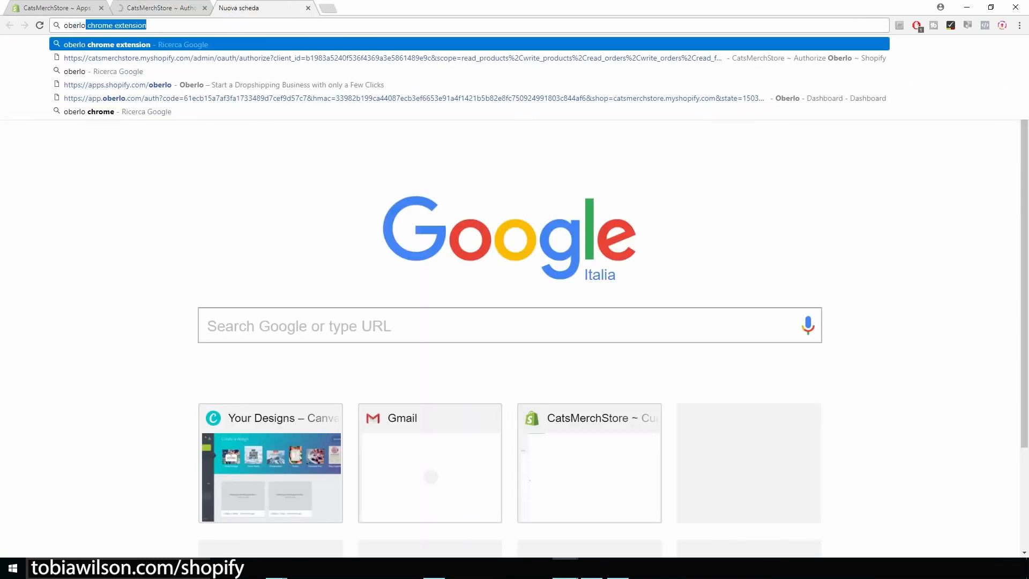
key(Return)
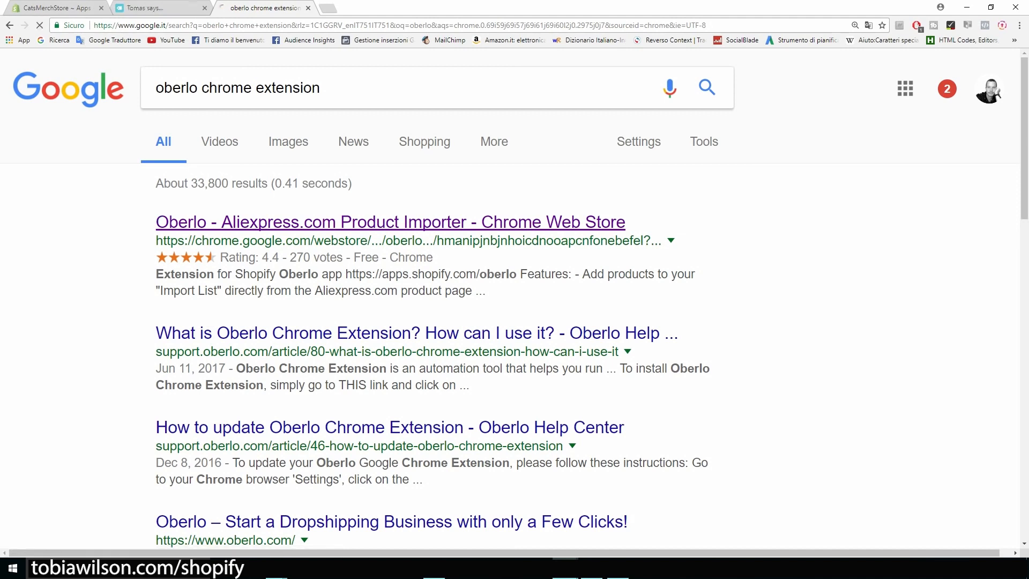
click(390, 222)
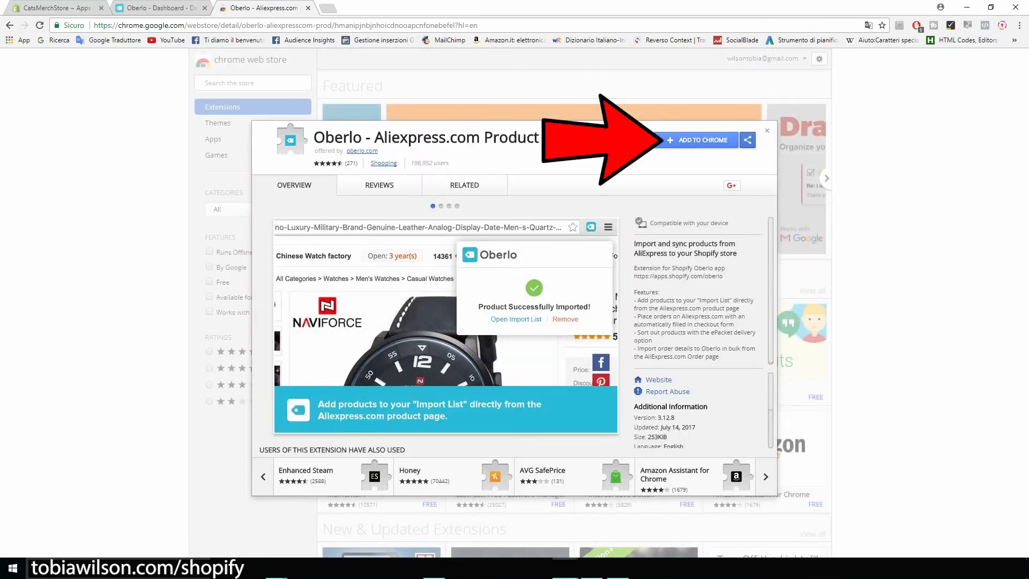
click(702, 140)
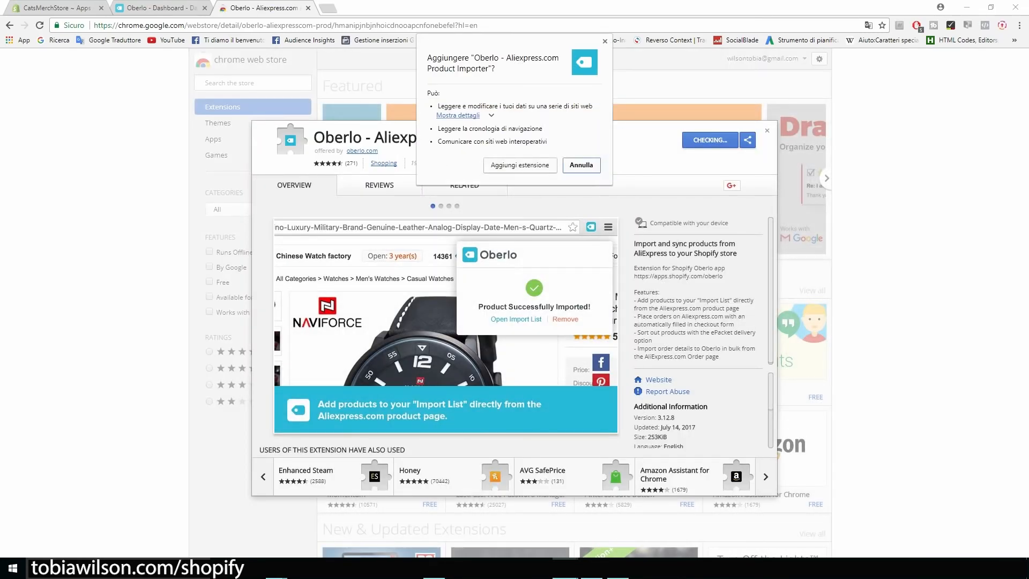
click(520, 165)
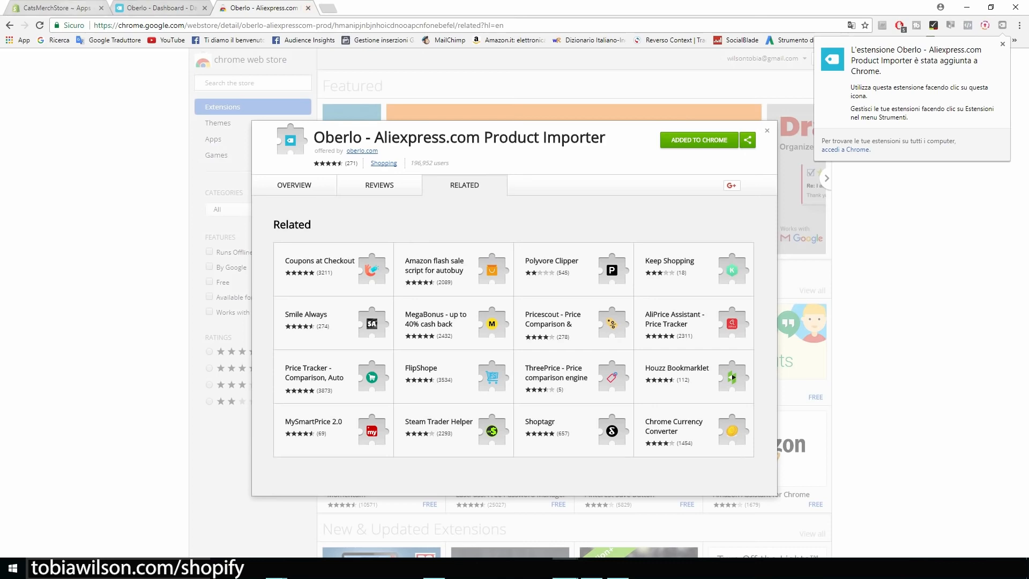
click(57, 8)
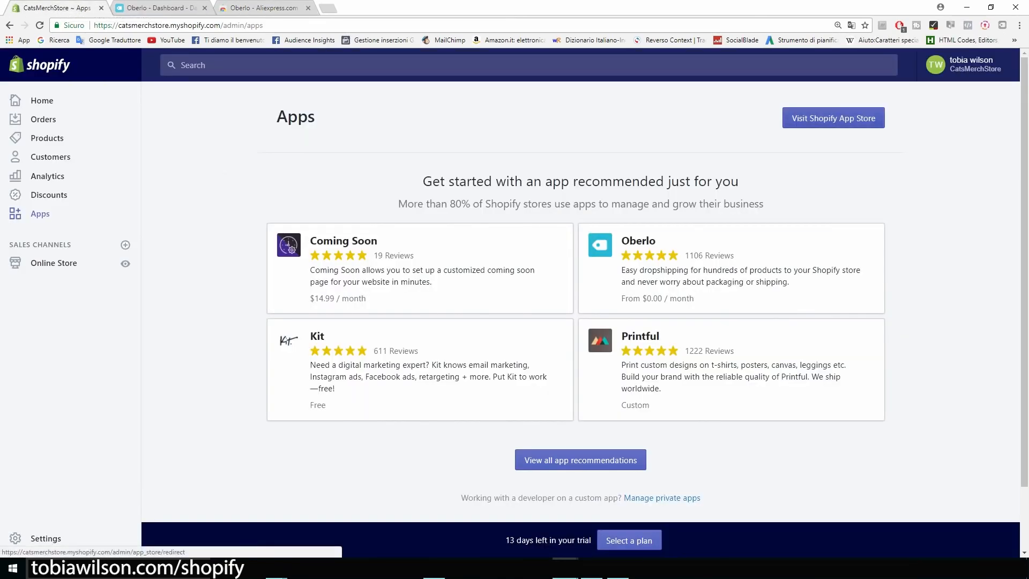
Search the Shopify App Store for 'upsell' apps
click(834, 118)
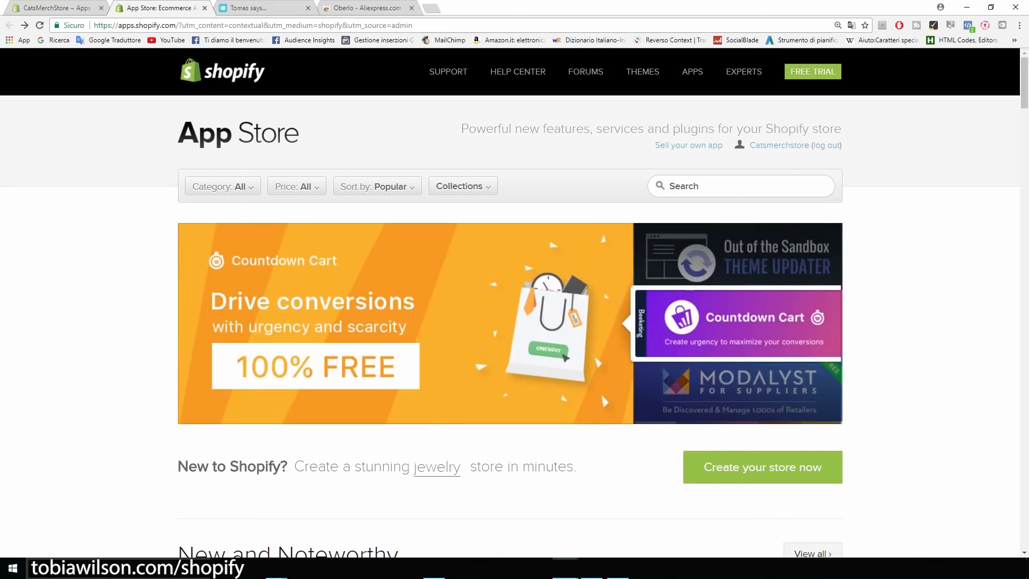
click(741, 187)
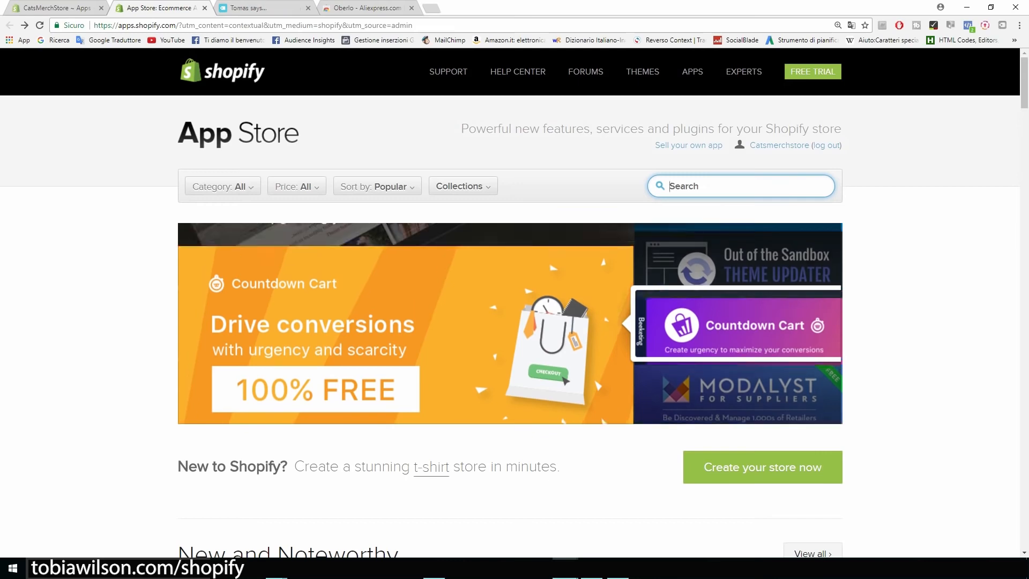
text(upsell)
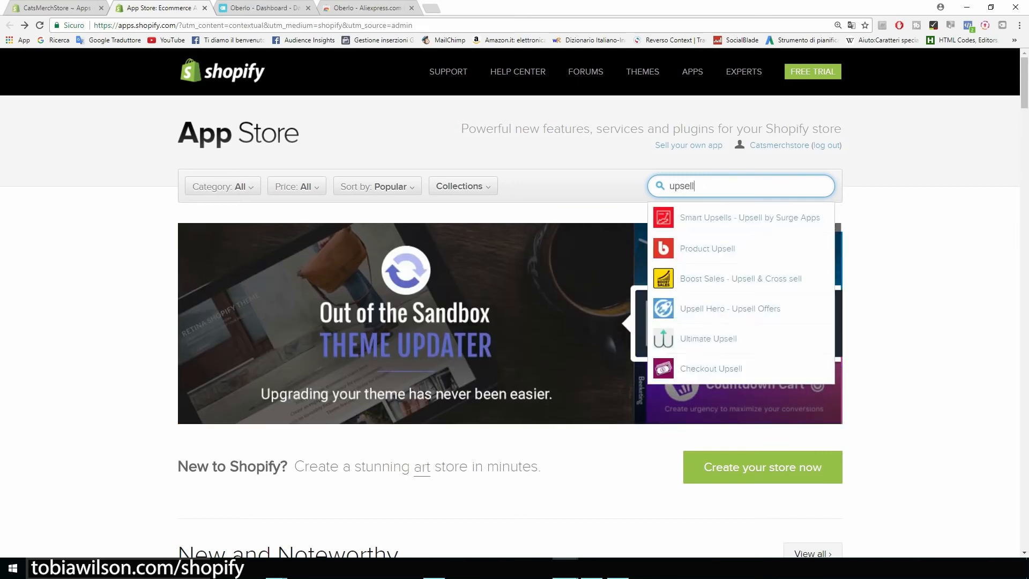
key(Return)
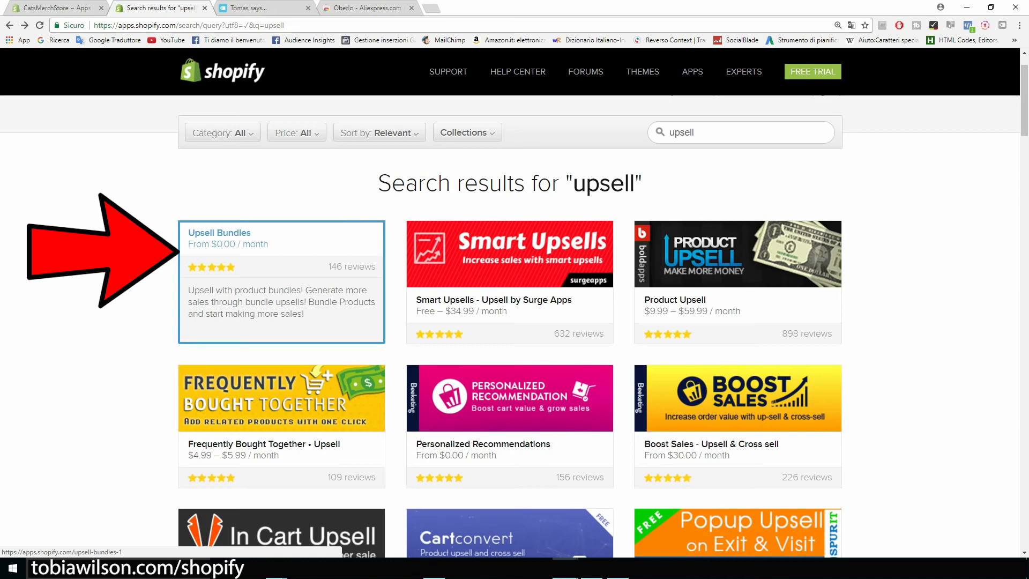
Check the Upsell Bundles listing's 7-day free trial and Basic Shopify monthly price
click(282, 282)
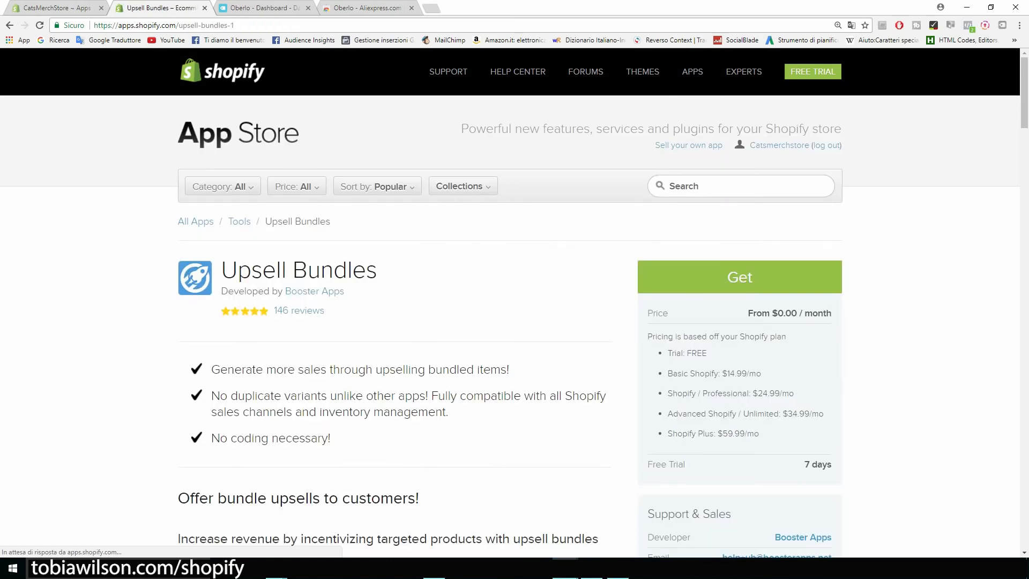
scroll(514, 322, down, 1)
drag(805, 411, 831, 412)
drag(723, 320, 775, 340)
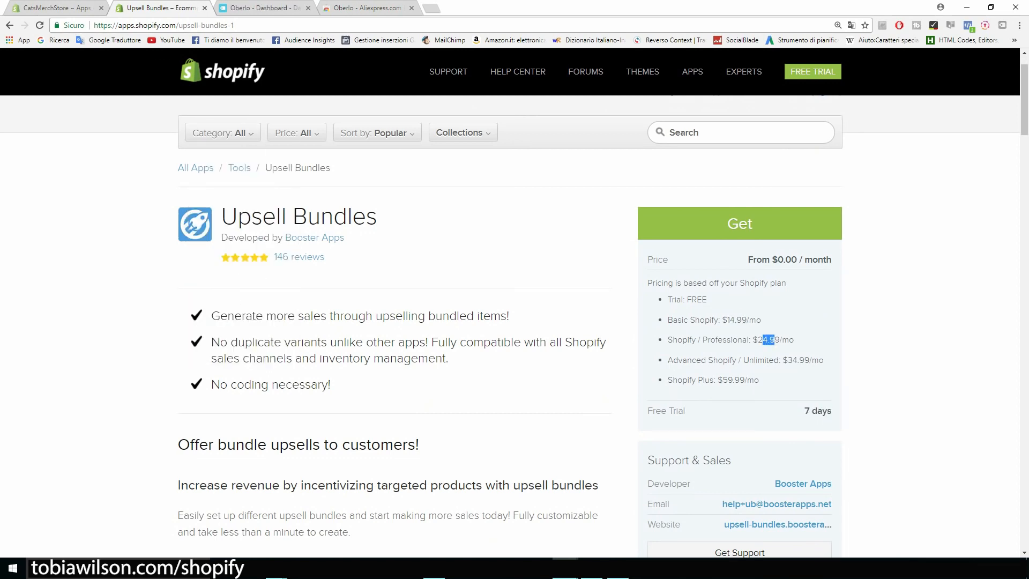
key(alt+Left)
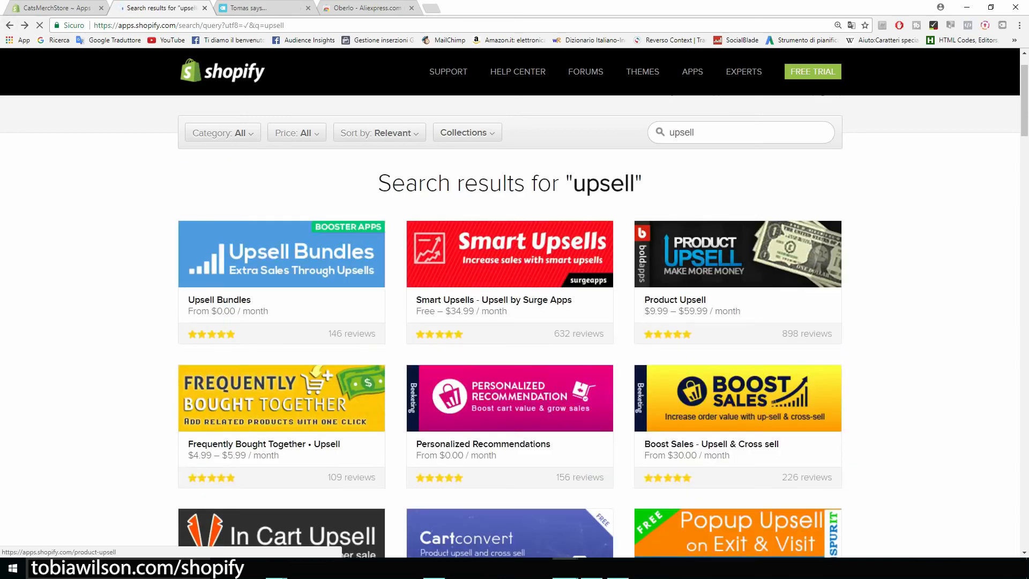
Review the Personalized Recommendations listing, including its price and 4% fee
scroll(738, 300, down, 3)
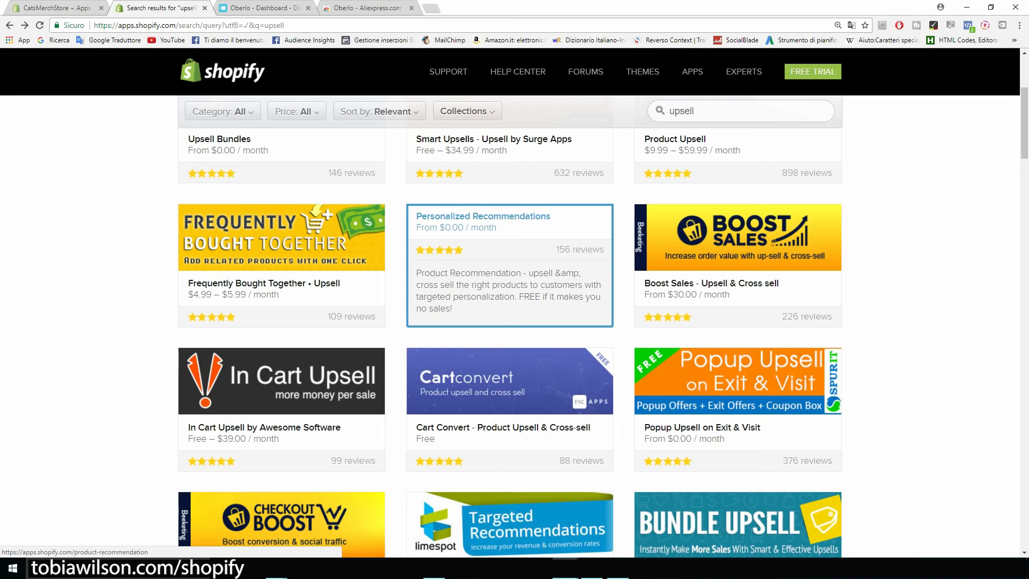
click(510, 265)
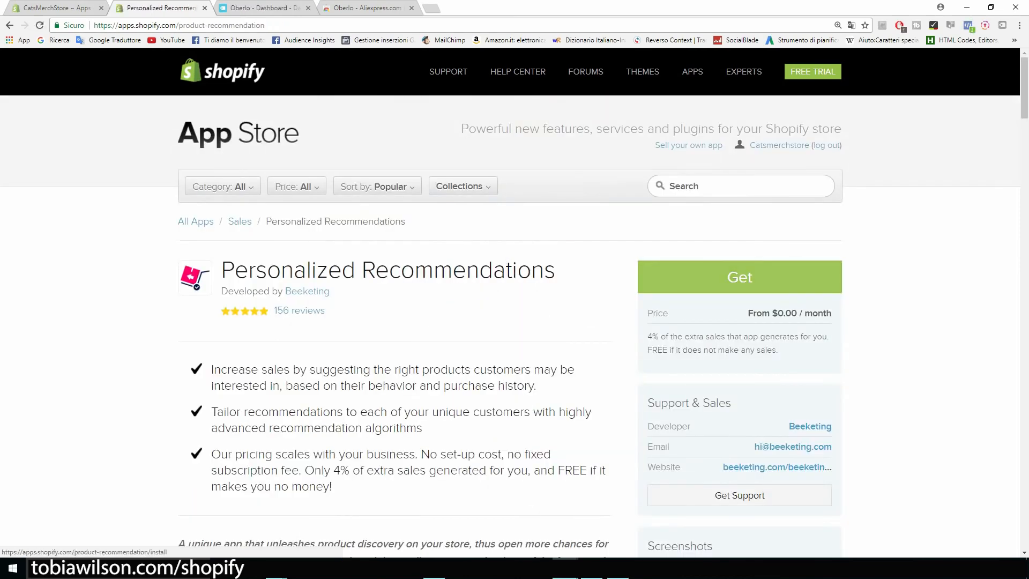
scroll(510, 330, down, 2)
drag(659, 230, 647, 207)
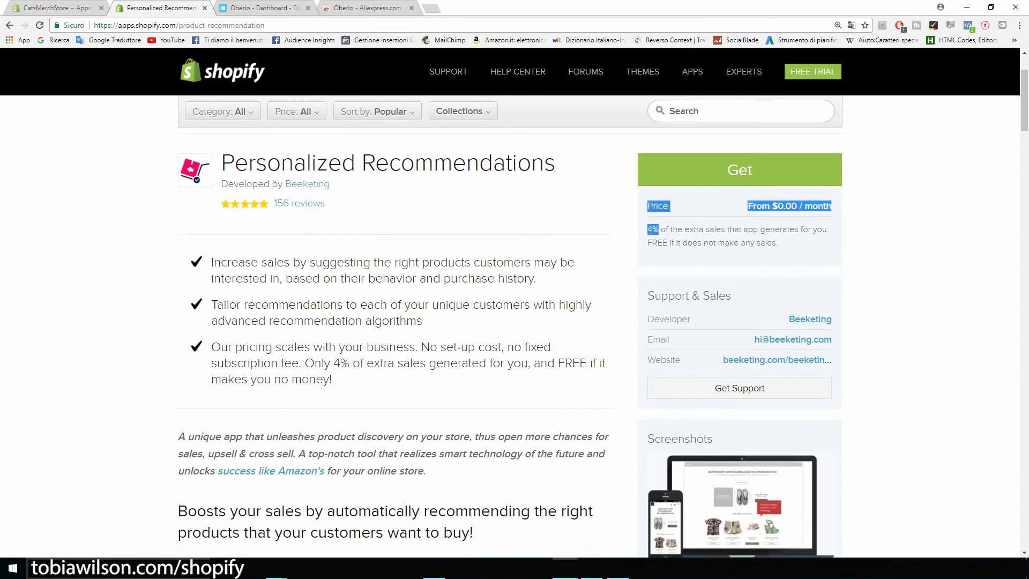
click(647, 209)
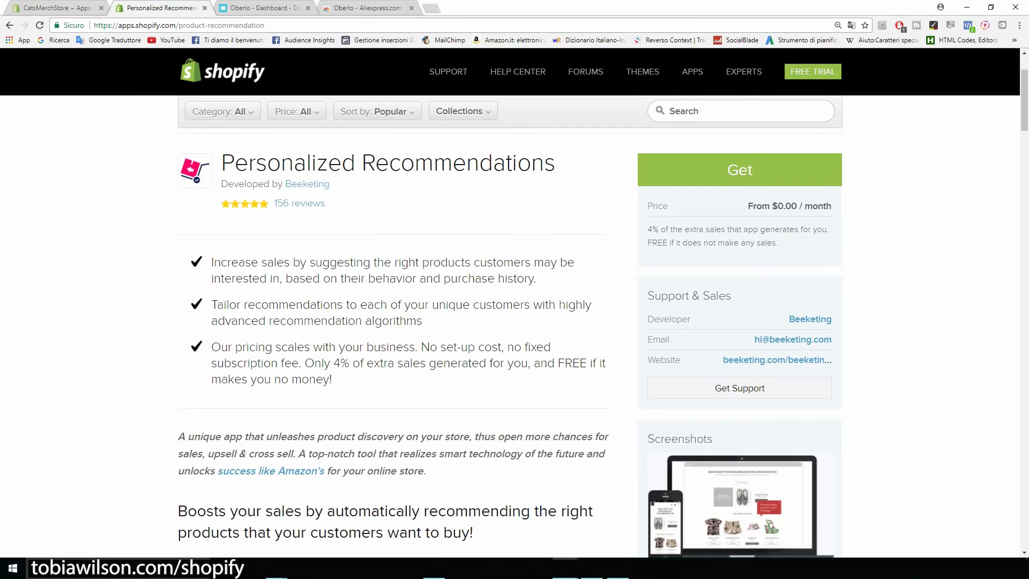
scroll(515, 305, up, 2)
drag(557, 271, 204, 274)
click(9, 25)
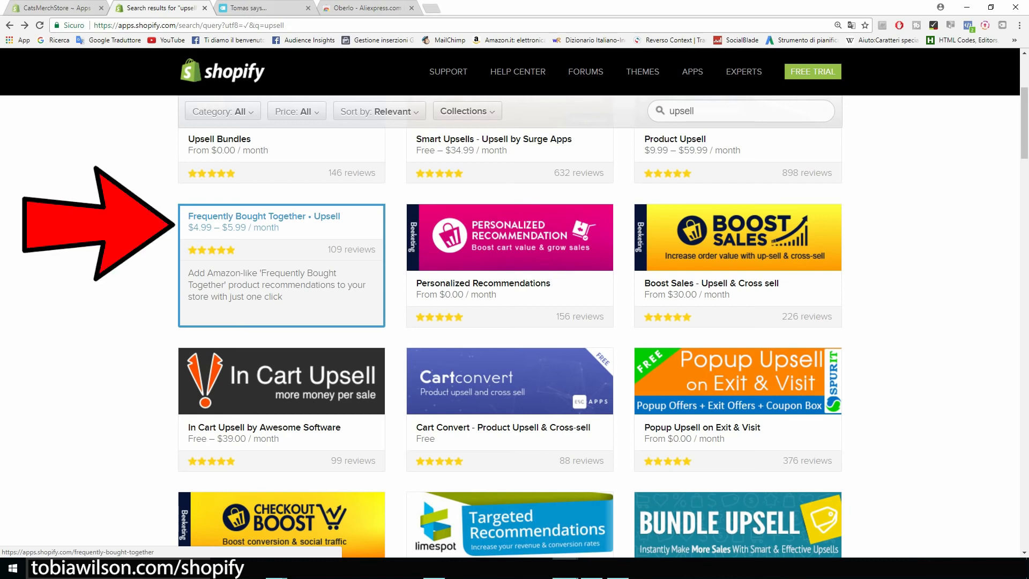
Look at Frequently Bought Together, then return to the Personalized Recommendations page
click(281, 265)
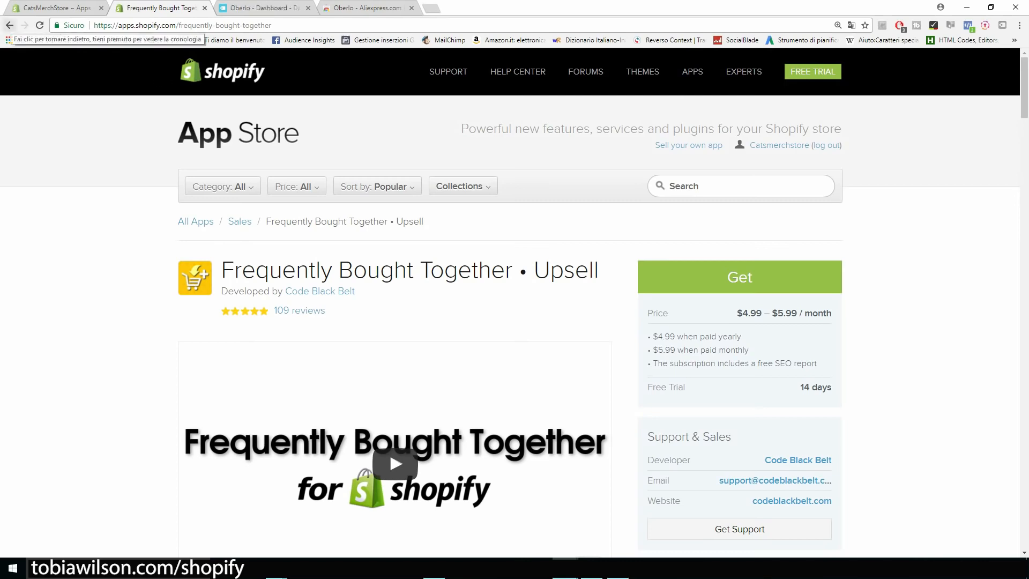
click(9, 25)
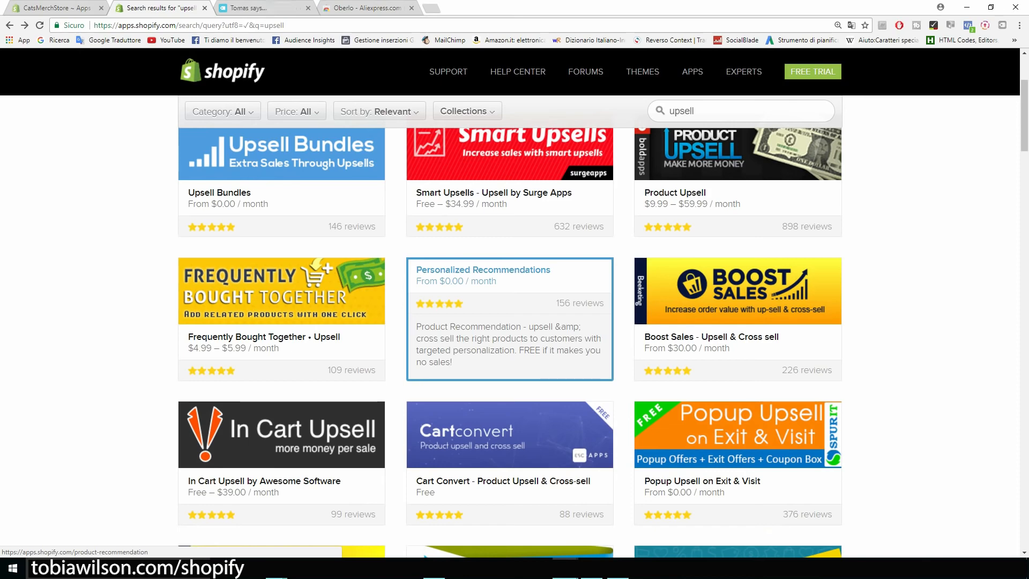
click(509, 319)
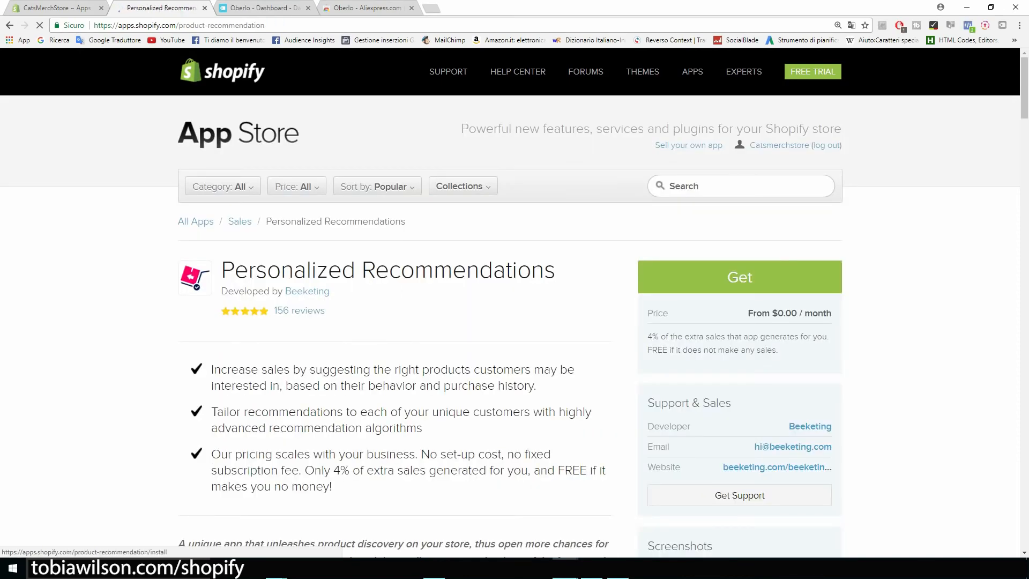
Get Personalized Recommendations and approve its installation on CatsMerchStore
click(740, 277)
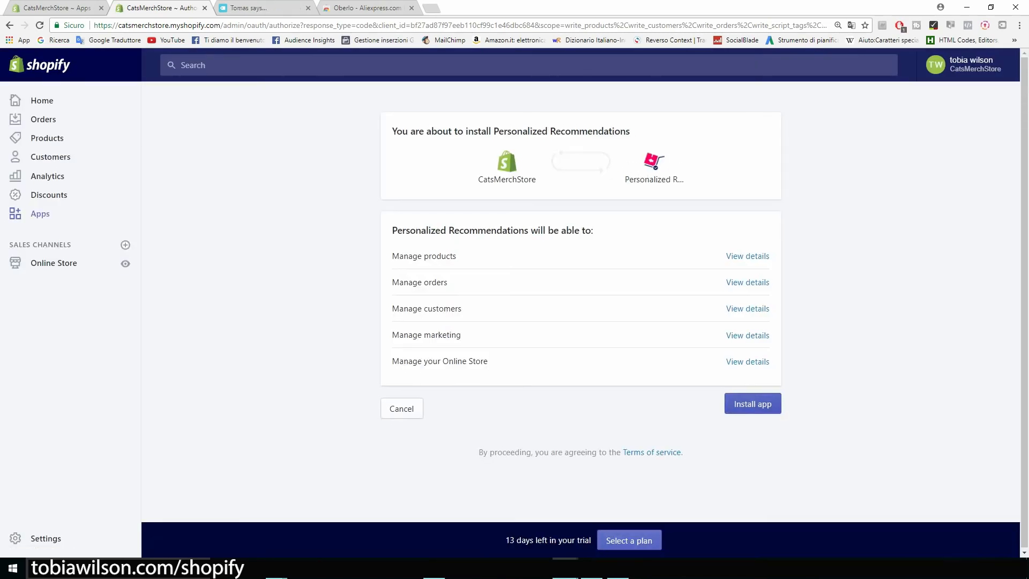
click(753, 404)
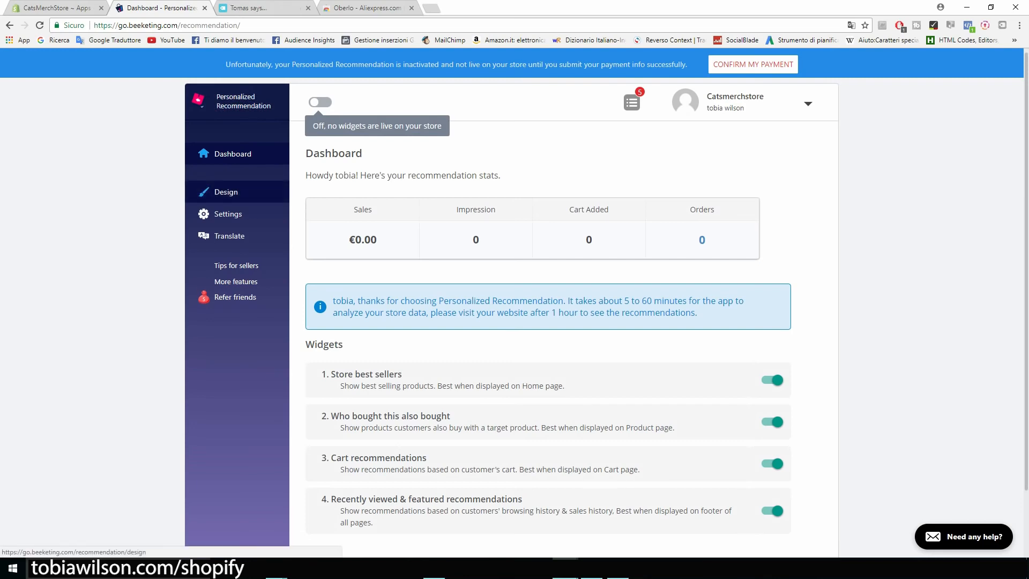
Inspect the 'Who bought this also bought' widget design and Layout options, then reopen the App Store in a new tab
click(225, 192)
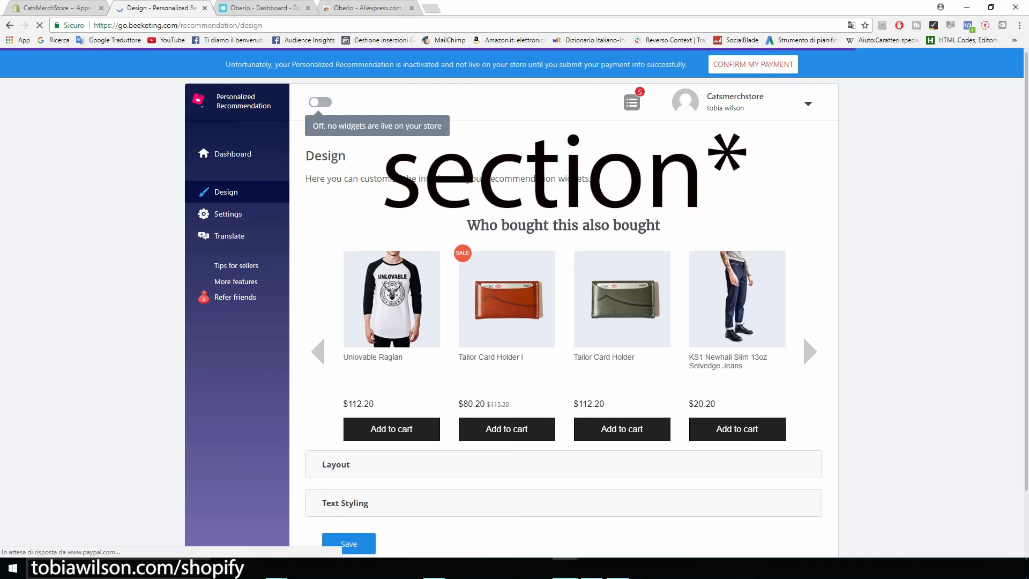
drag(468, 226, 655, 225)
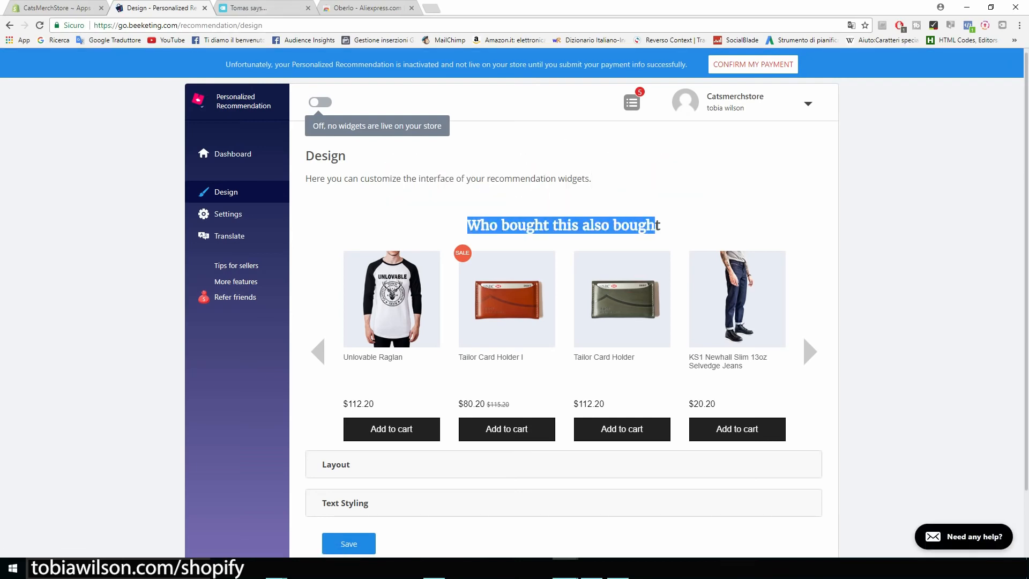
click(655, 225)
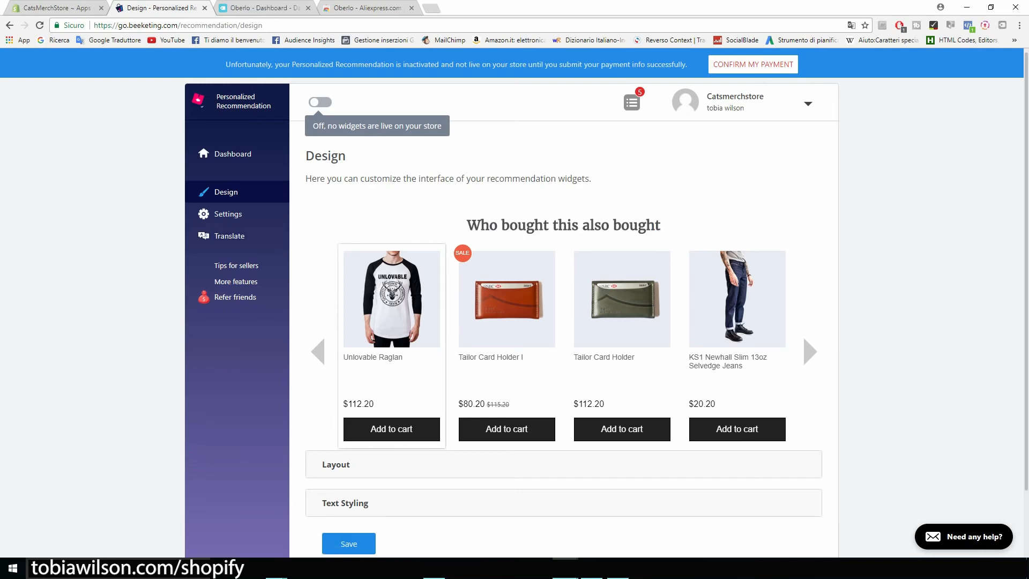
scroll(511, 322, down, 1)
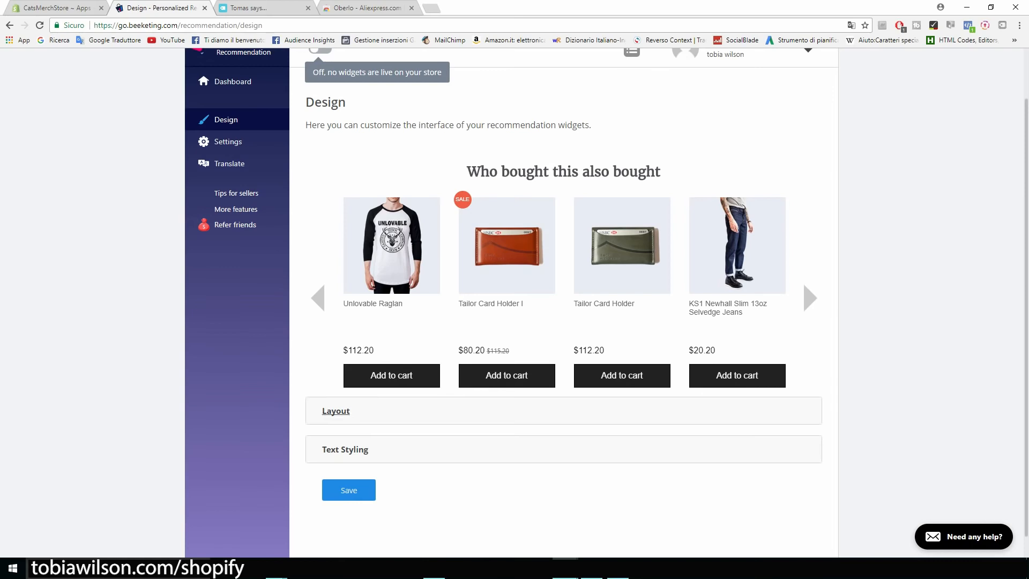
click(336, 411)
scroll(336, 411, down, 2)
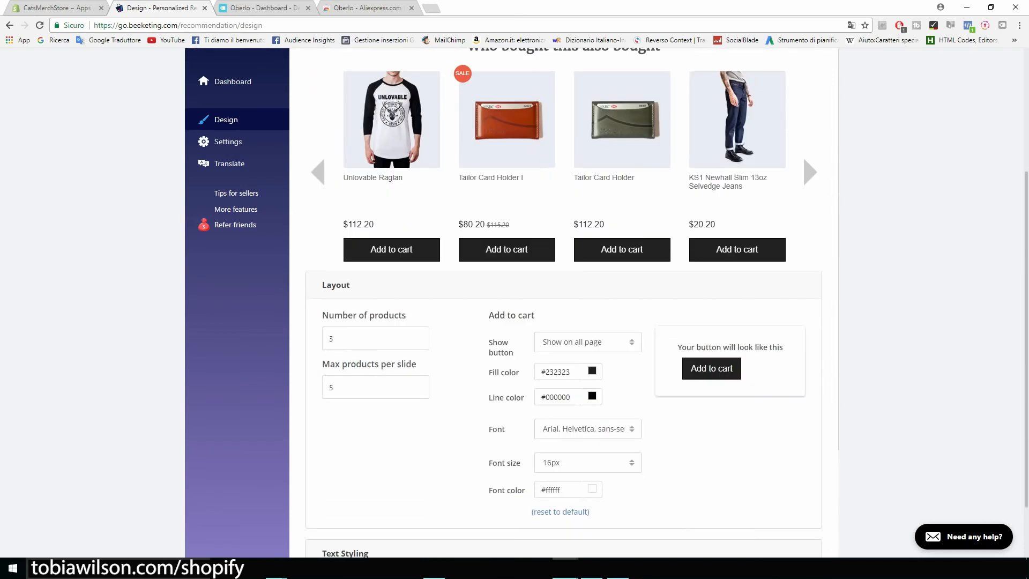
scroll(564, 300, down, 1)
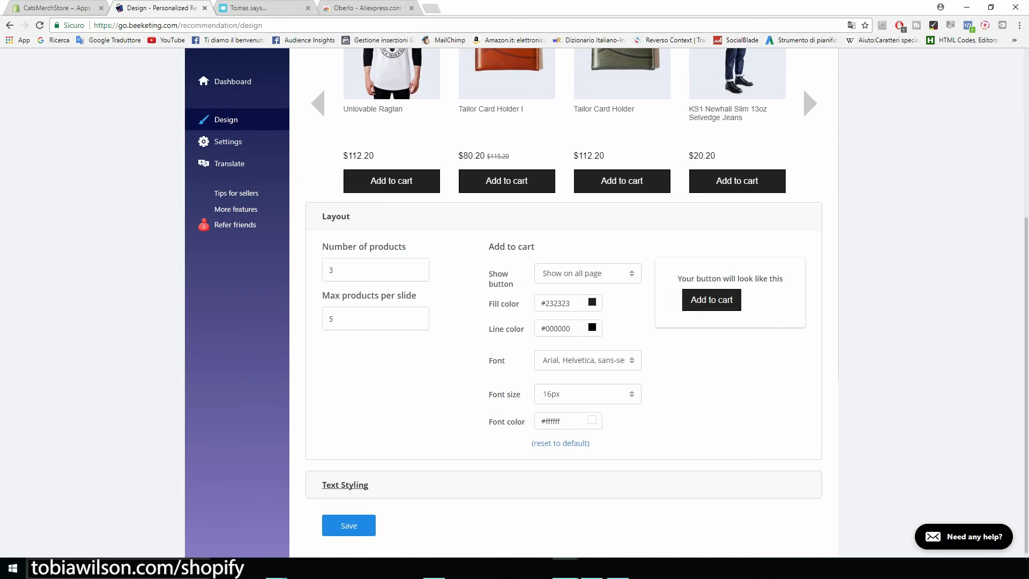
scroll(564, 300, up, 4)
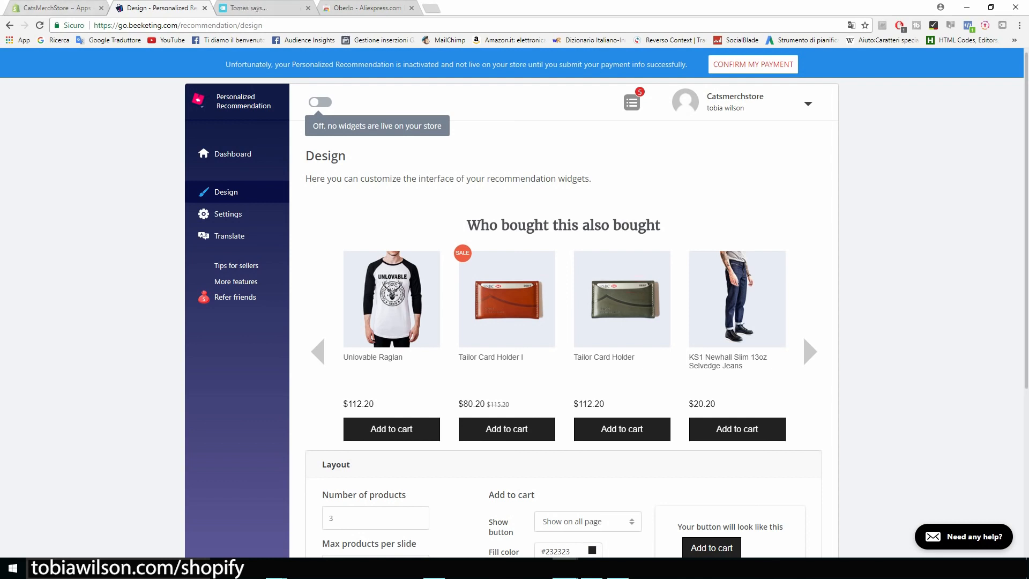
click(57, 8)
click(833, 117)
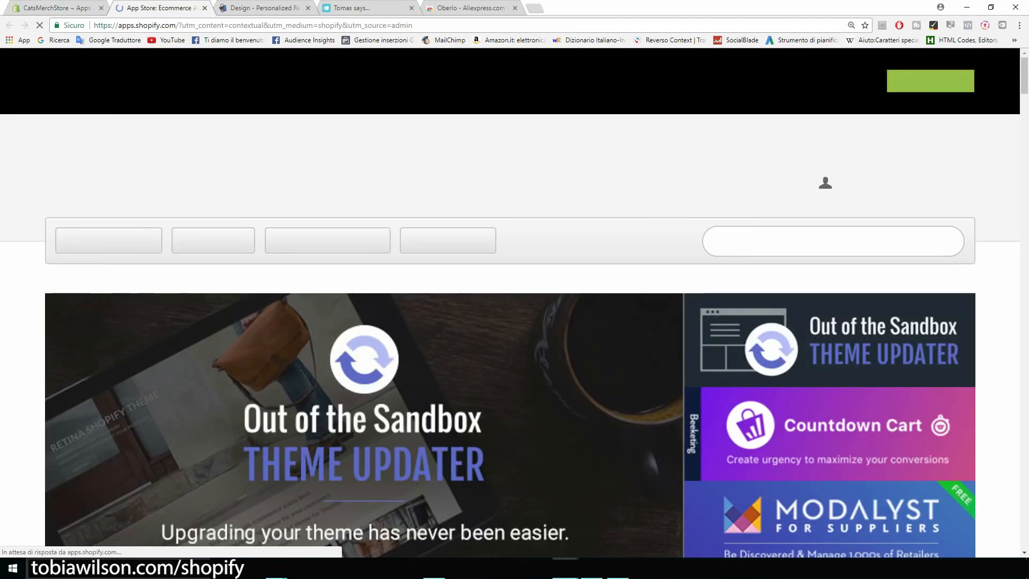
Search the App Store for 'sales pop' and open the Sales Pop by Beeketing listing
text(sales p)
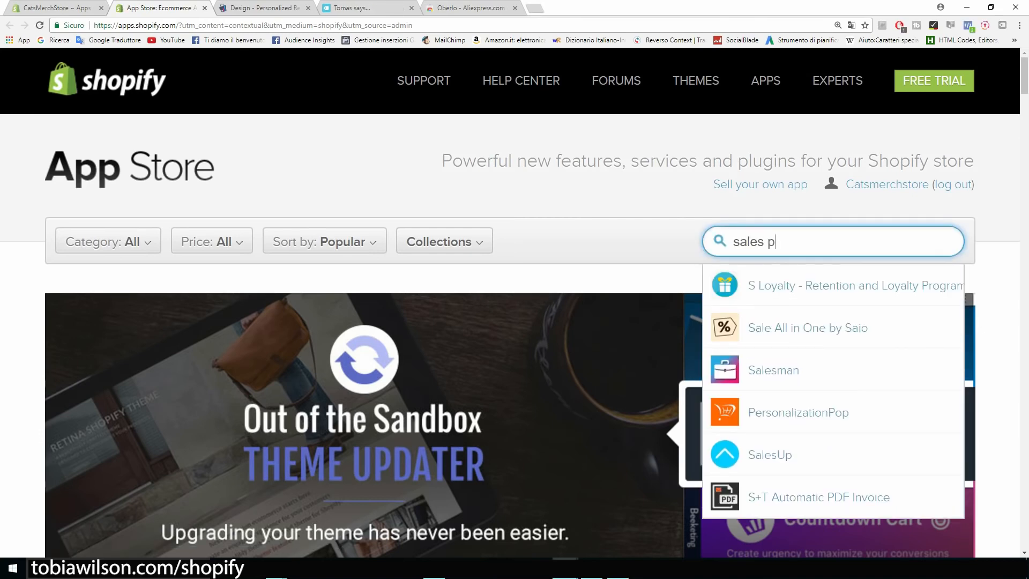
text(op)
key(Down)
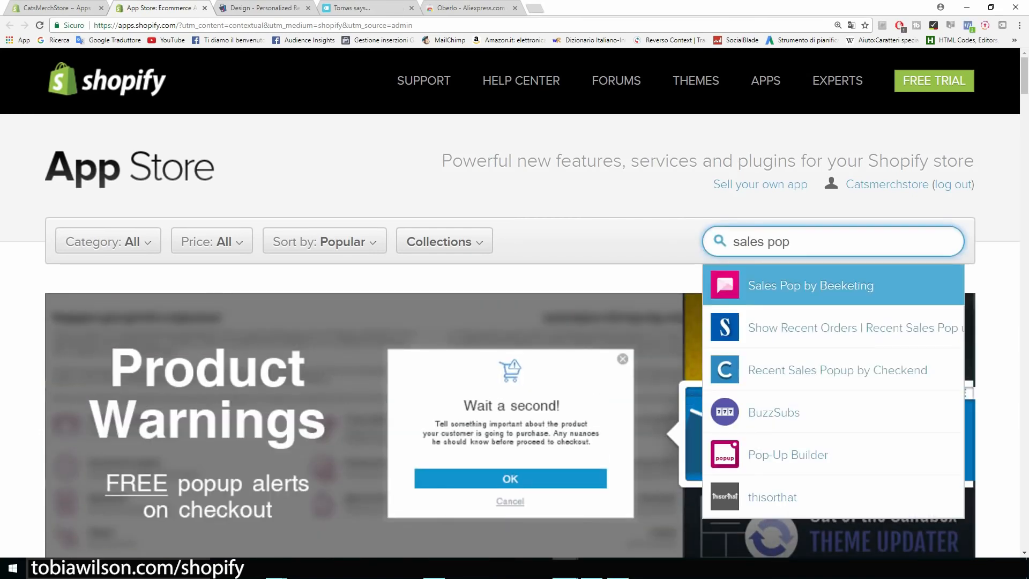
click(724, 268)
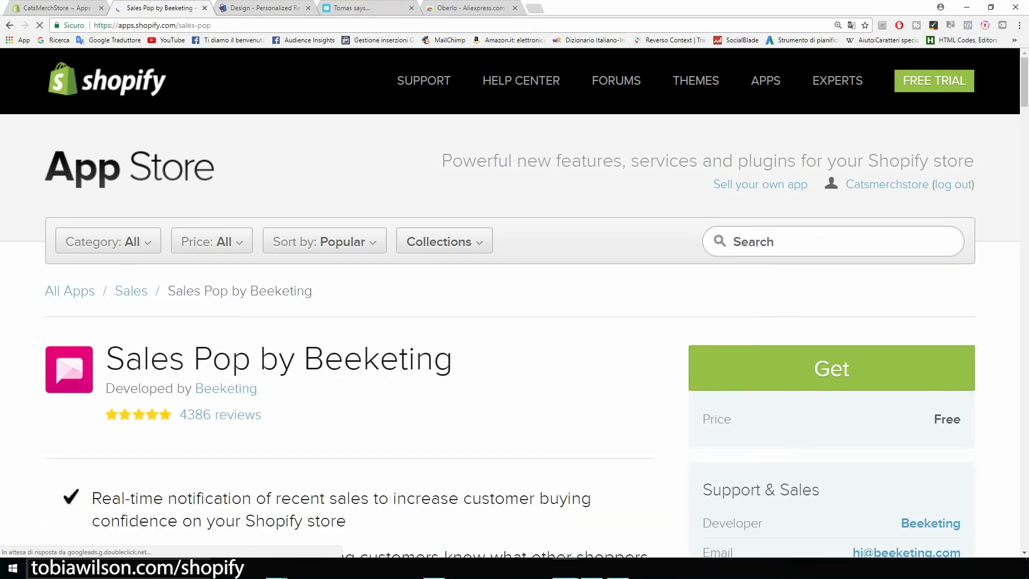
drag(454, 252, 106, 252)
click(105, 252)
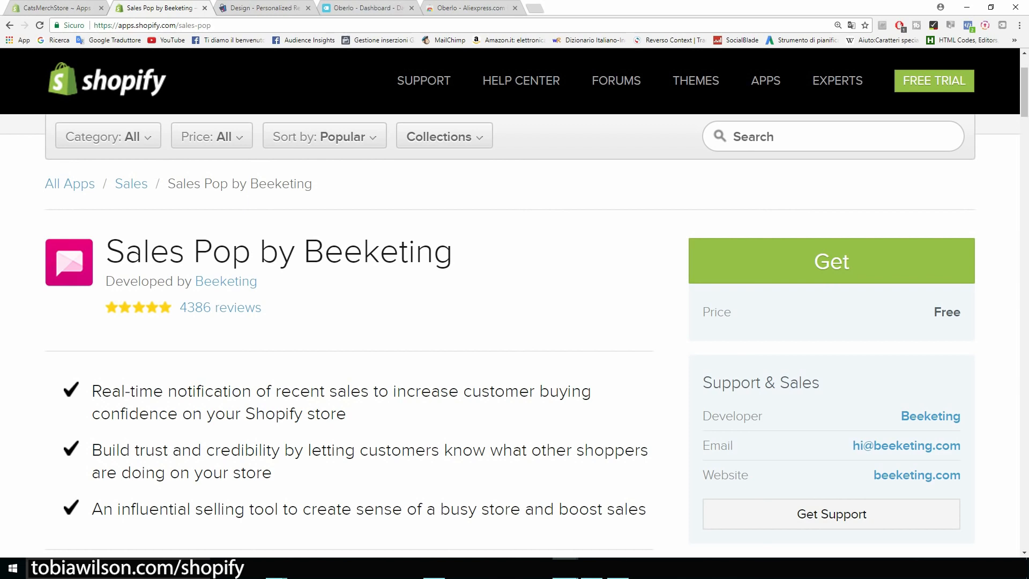
Read the real-time sales notification feature and start installing the free app
scroll(509, 343, down, 2)
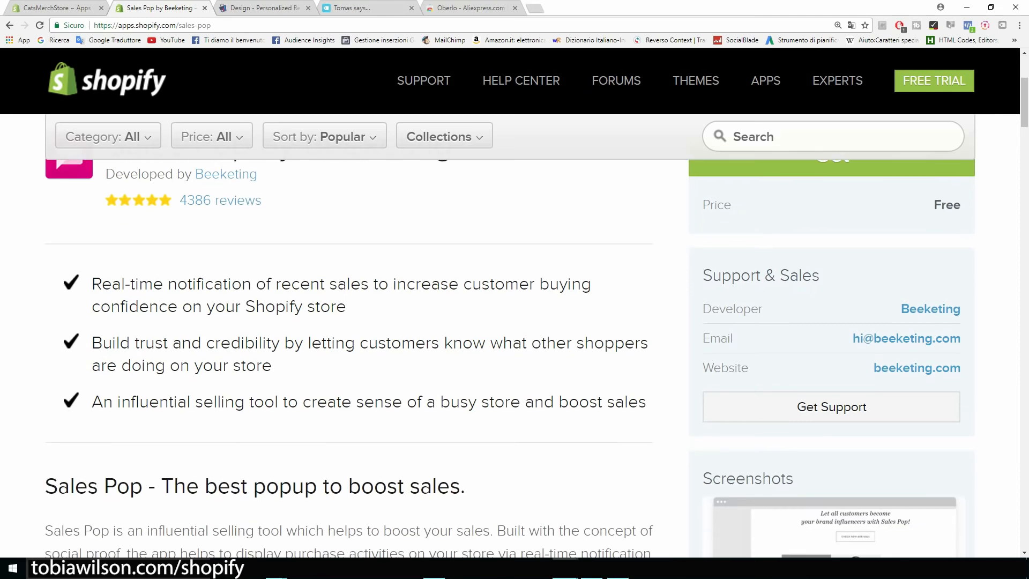
drag(92, 284, 369, 284)
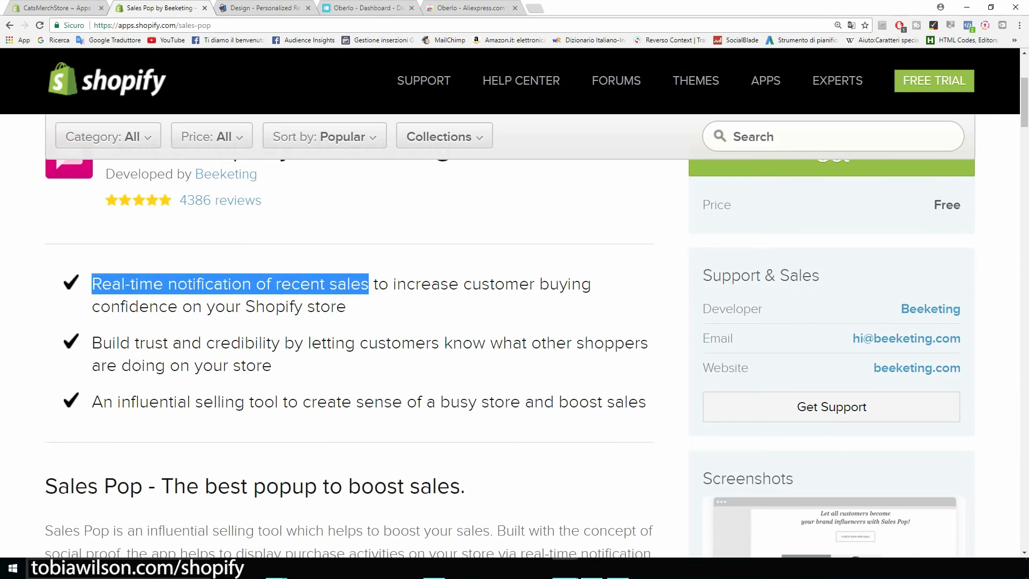
click(399, 309)
scroll(400, 309, up, 4)
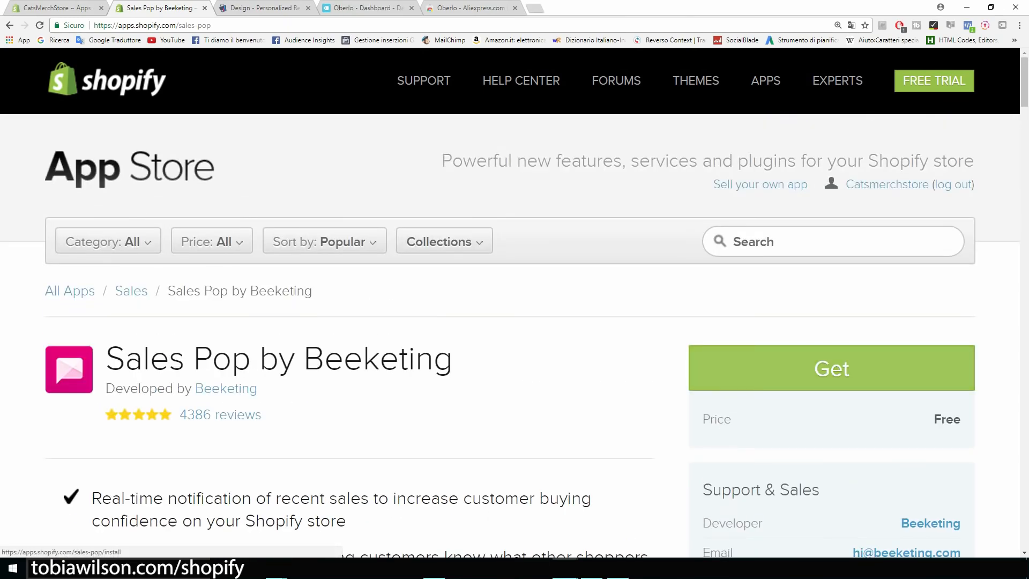
click(831, 368)
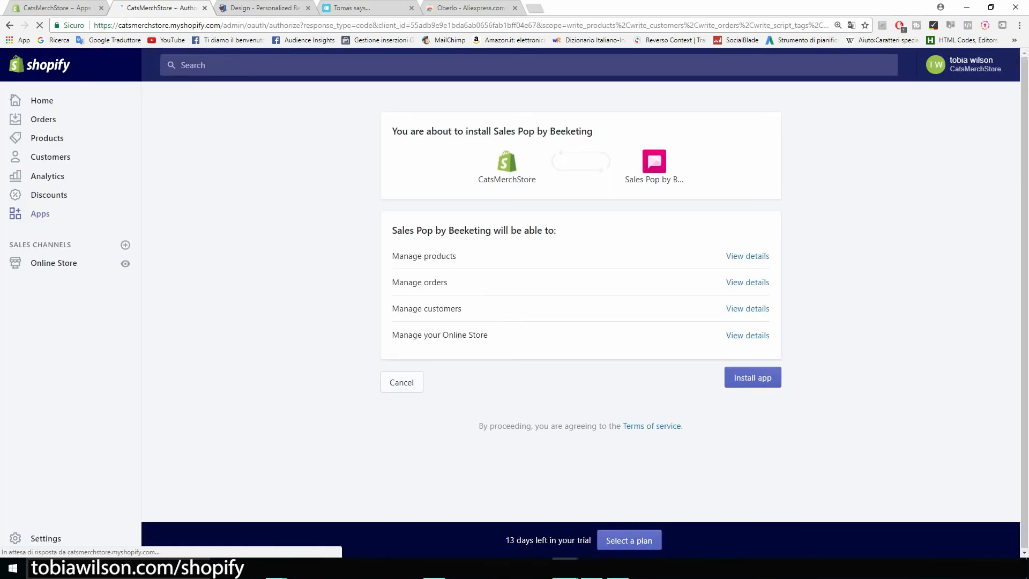
Approve the Sales Pop install and return to the store's installed apps list
click(753, 378)
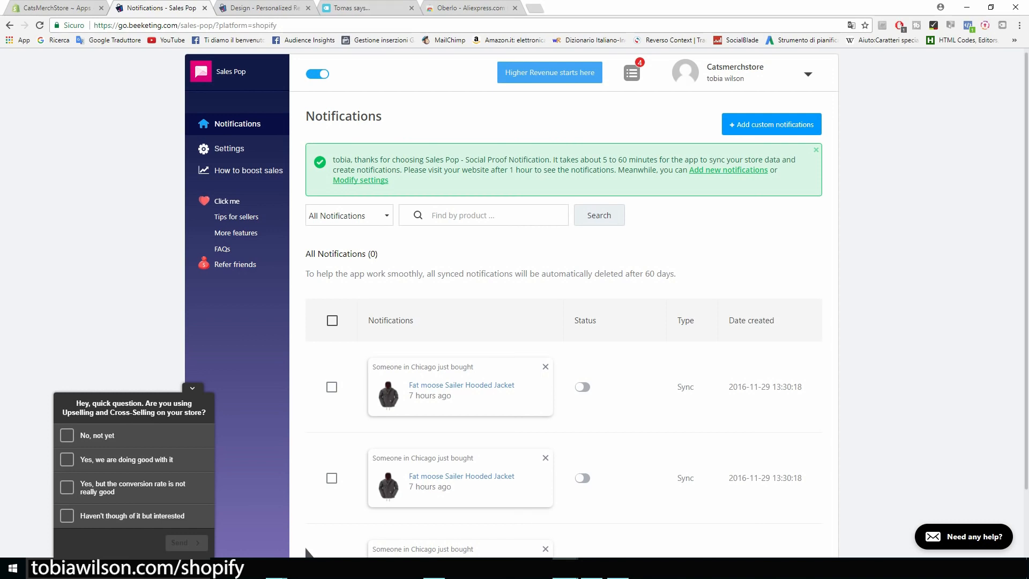
click(54, 8)
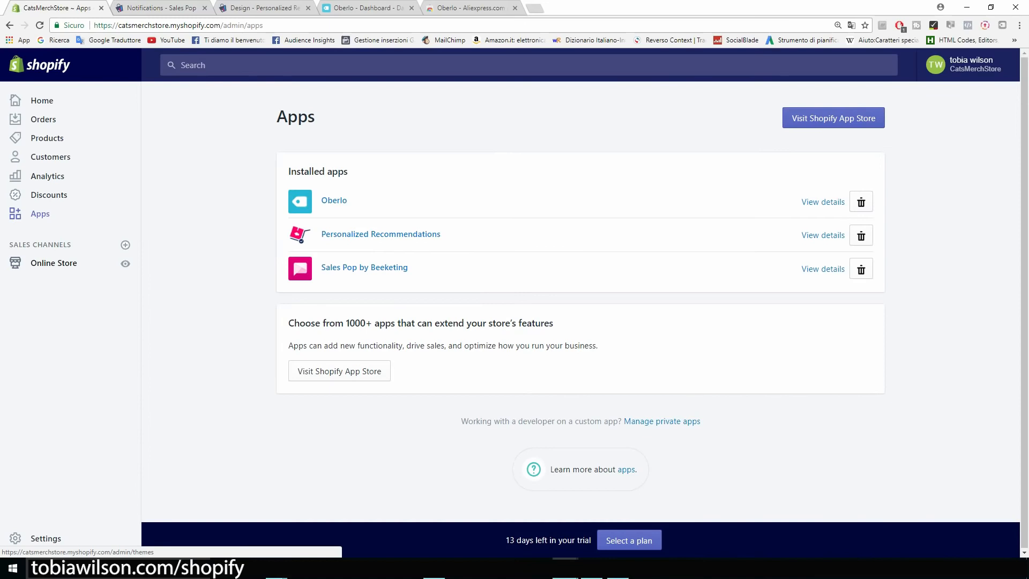
Customize the live Brooklyn theme from Online Store > Themes
click(54, 263)
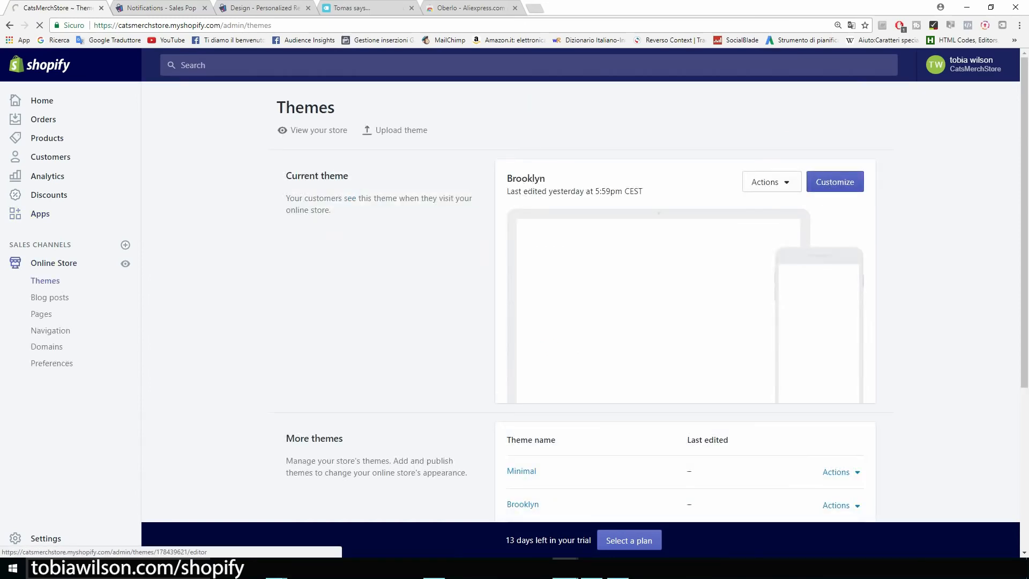
click(836, 182)
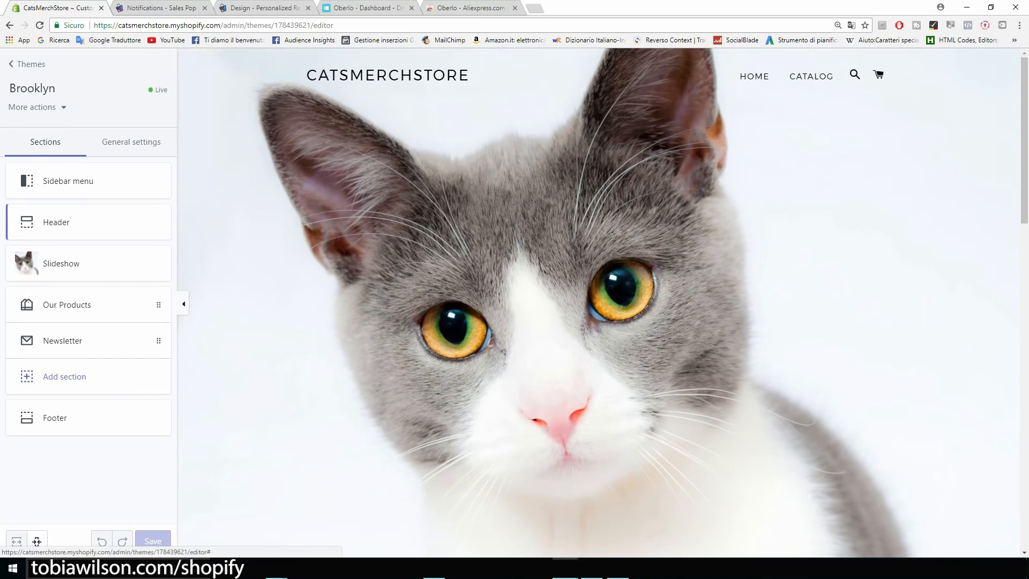
Check the Brooklyn Header section settings, scroll the store preview, and exit to the themes overview
click(69, 225)
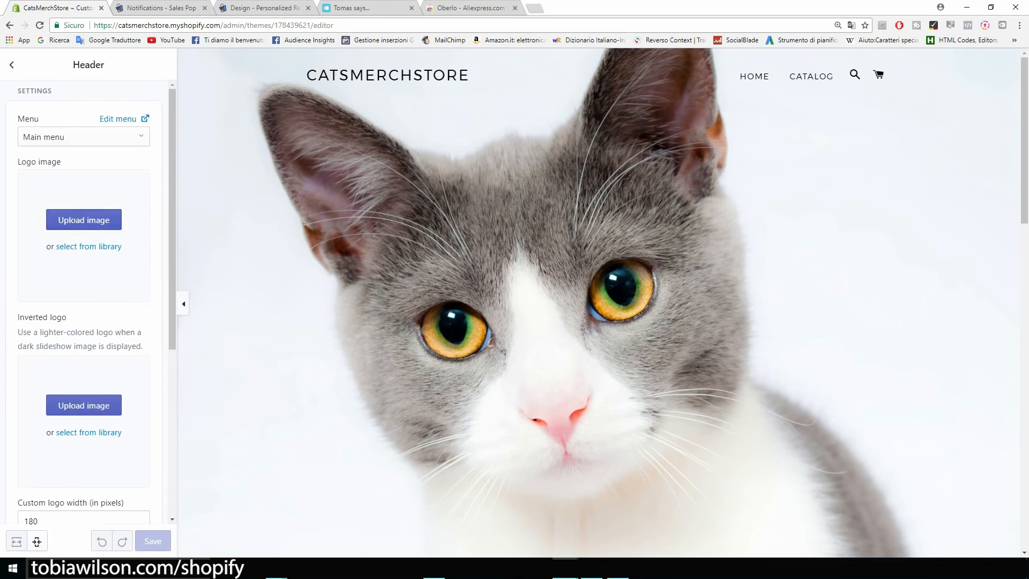
click(11, 65)
scroll(599, 303, down, 2)
scroll(598, 301, down, 10)
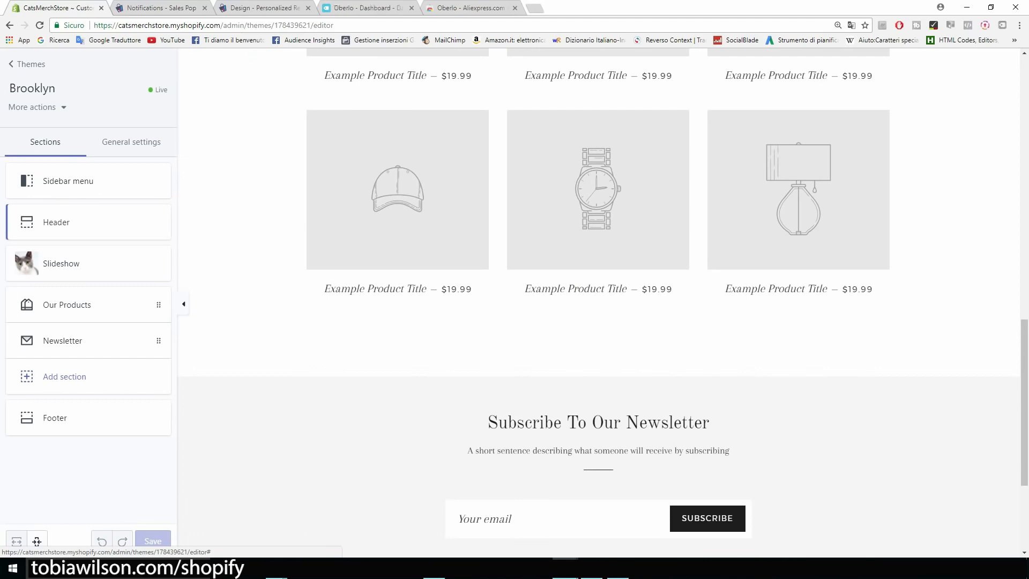
scroll(599, 300, down, 3)
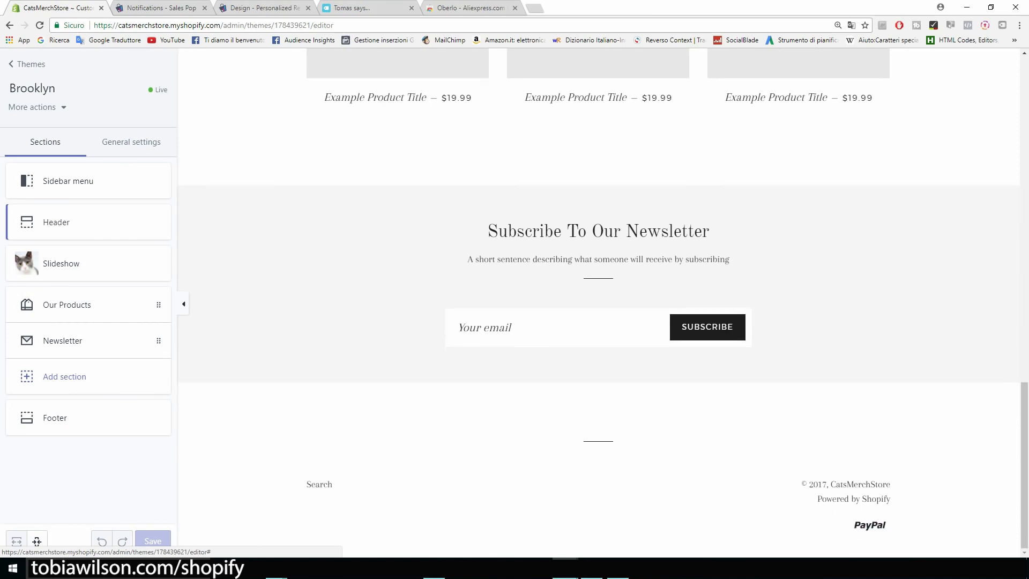
scroll(598, 303, up, 10)
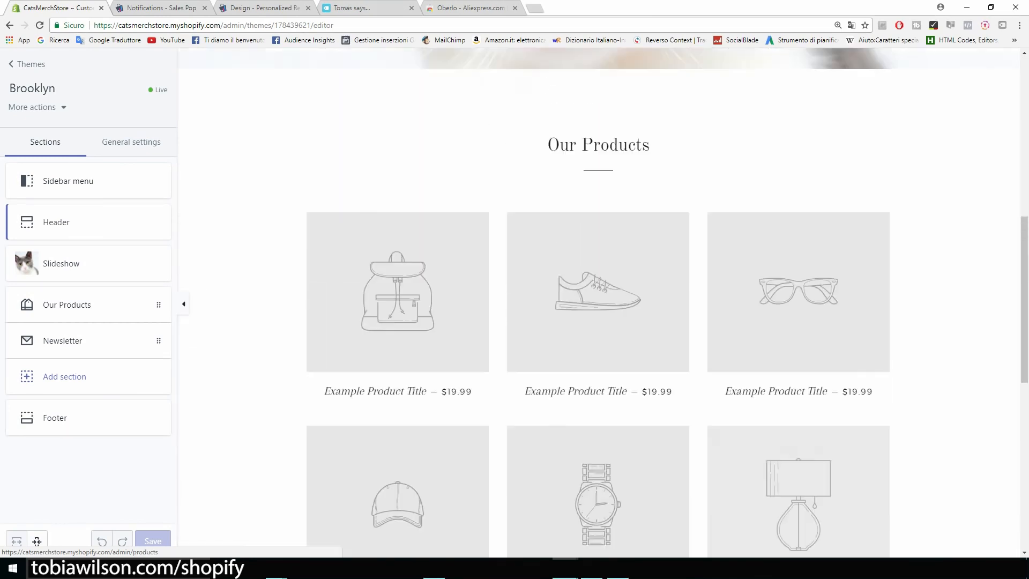
scroll(598, 302, up, 5)
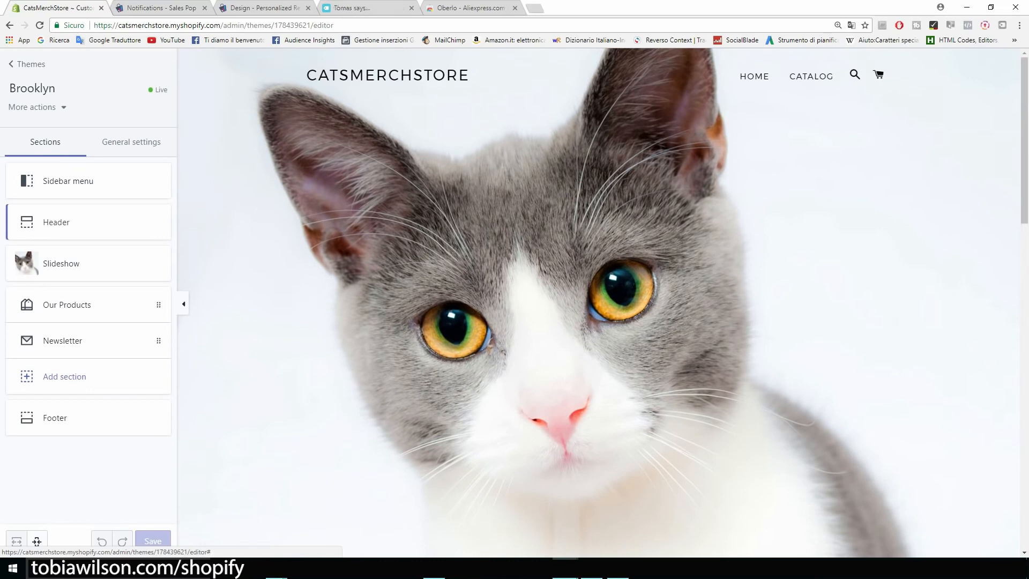
click(27, 64)
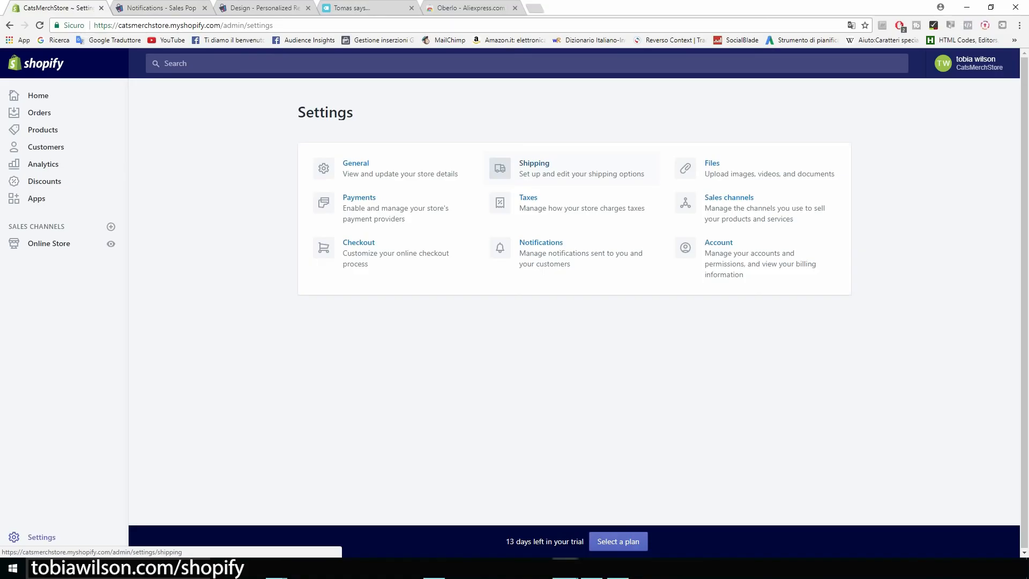
Zoom the browser in three times and scroll through the themes overview
key(ctrl+plus)
key(ctrl+plus)
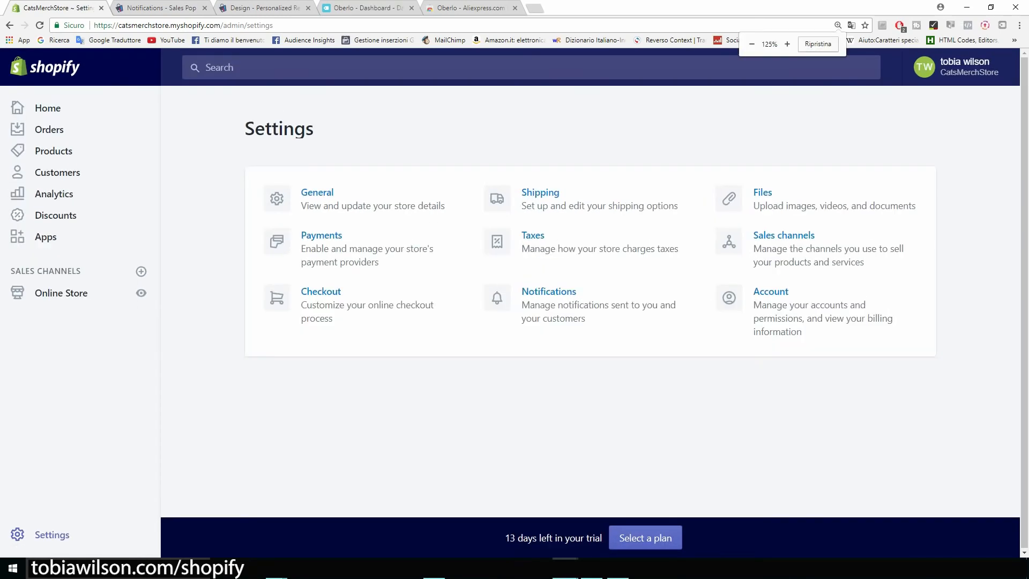
key(ctrl+plus)
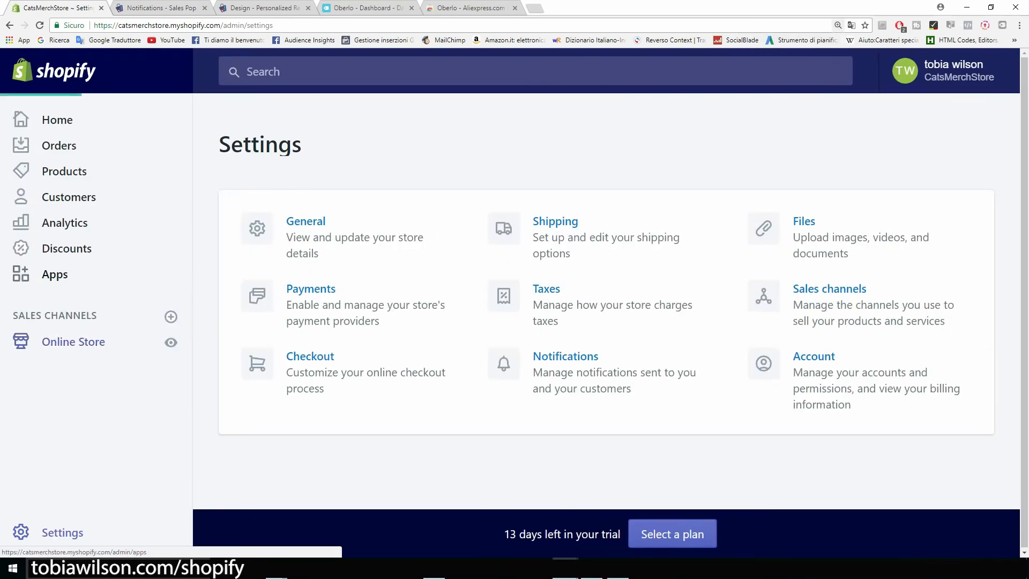
scroll(56, 411, down, 1)
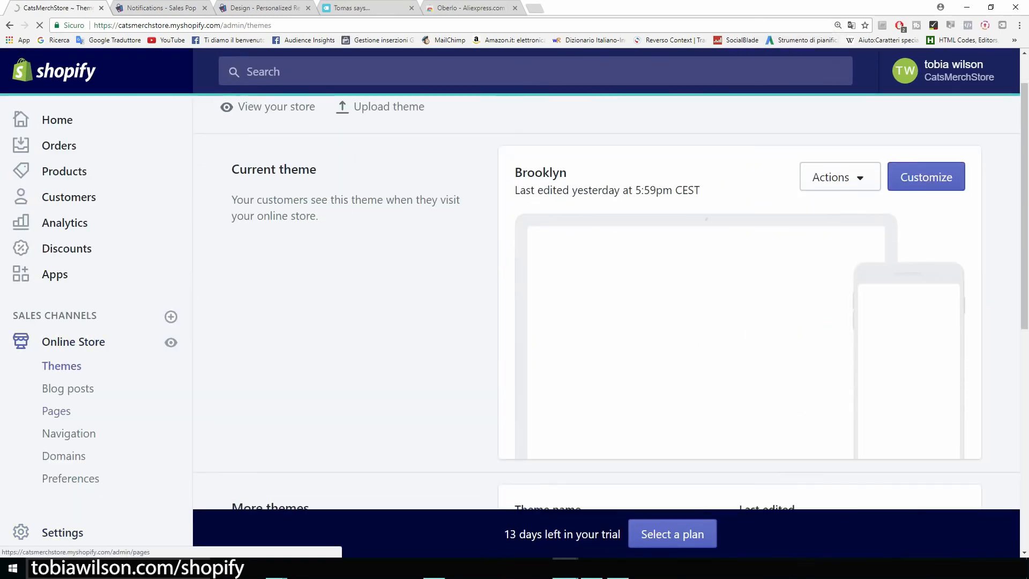
scroll(613, 297, down, 1)
key(ctrl+plus)
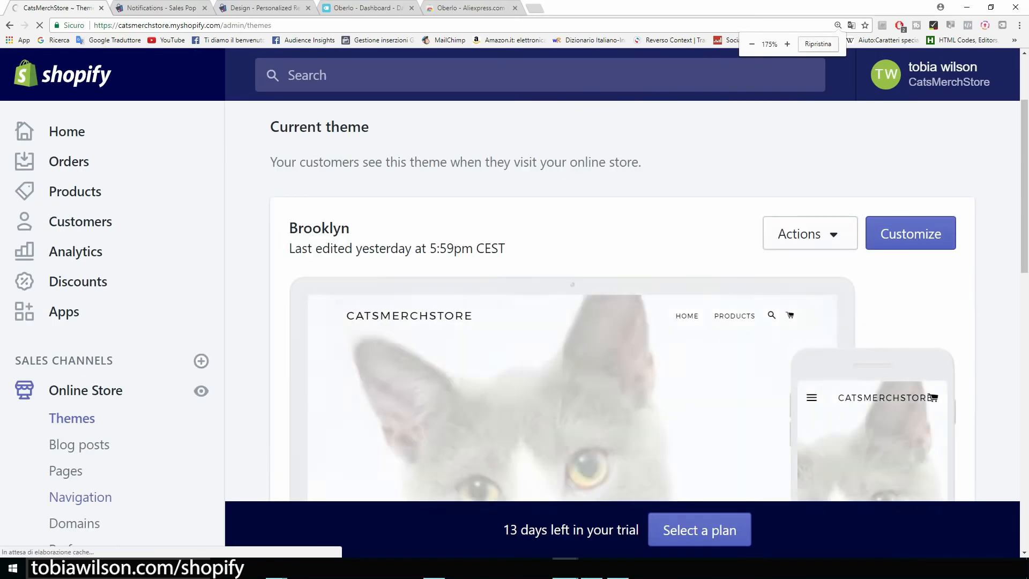
scroll(81, 370, down, 1)
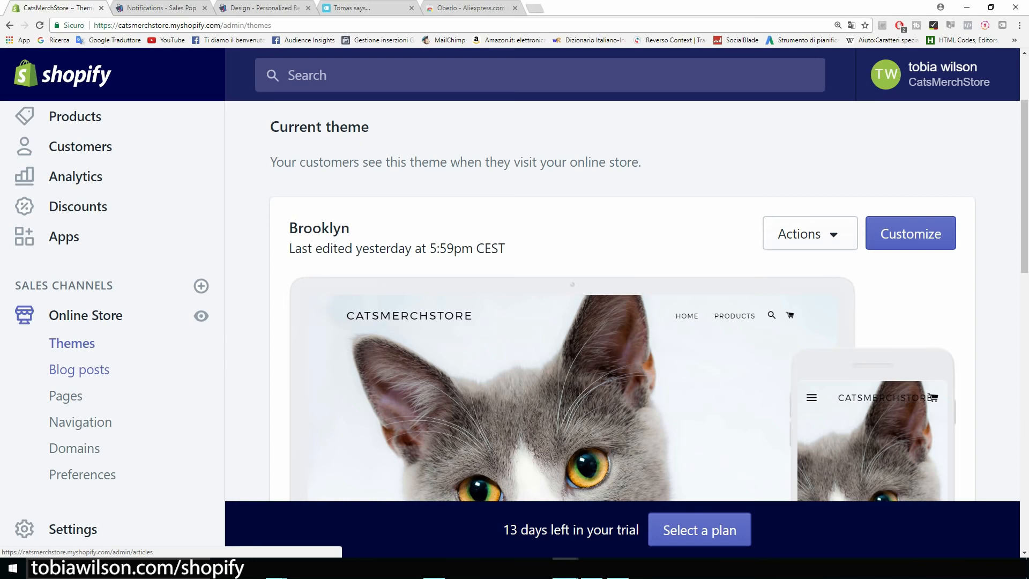
scroll(622, 301, down, 1)
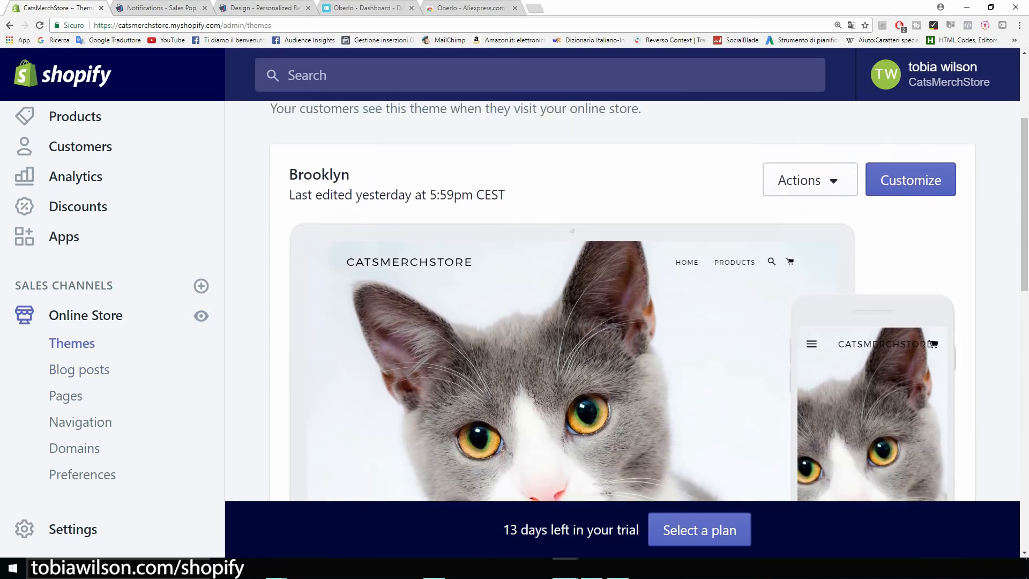
Note the live theme's last-edited time, then go to the online store's Pages list
drag(509, 214, 289, 194)
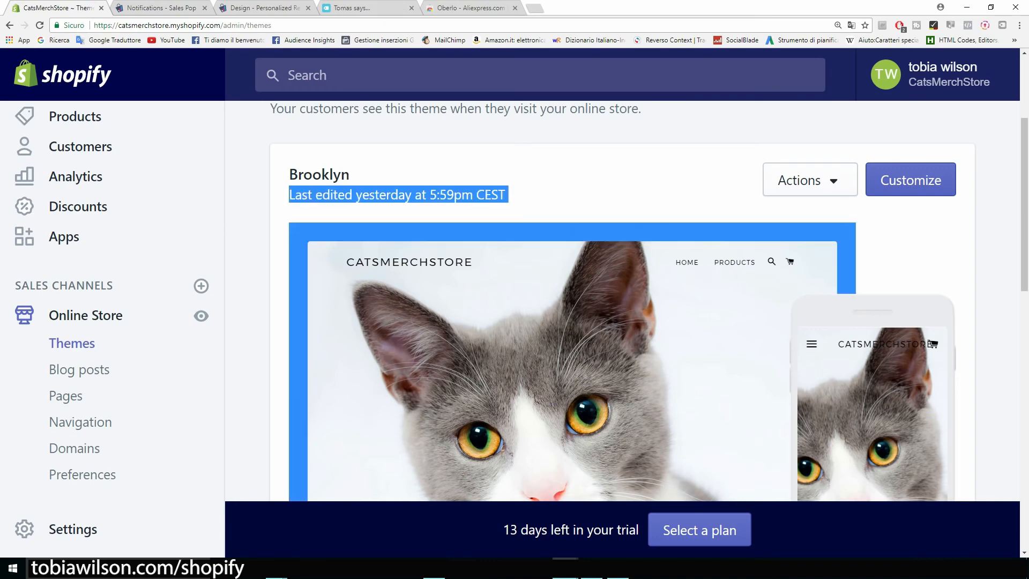
click(536, 204)
scroll(622, 300, down, 2)
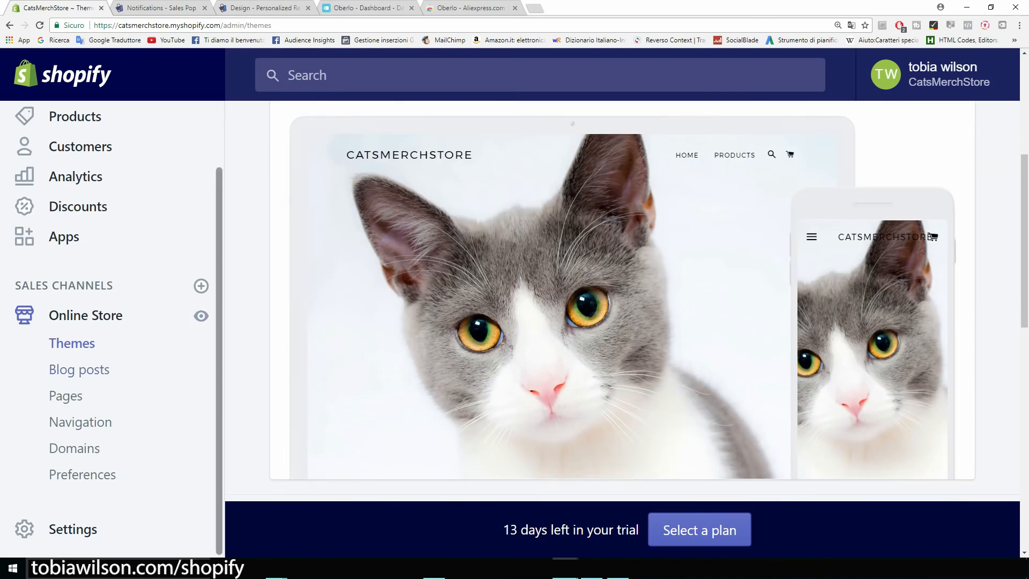
scroll(621, 295, down, 1)
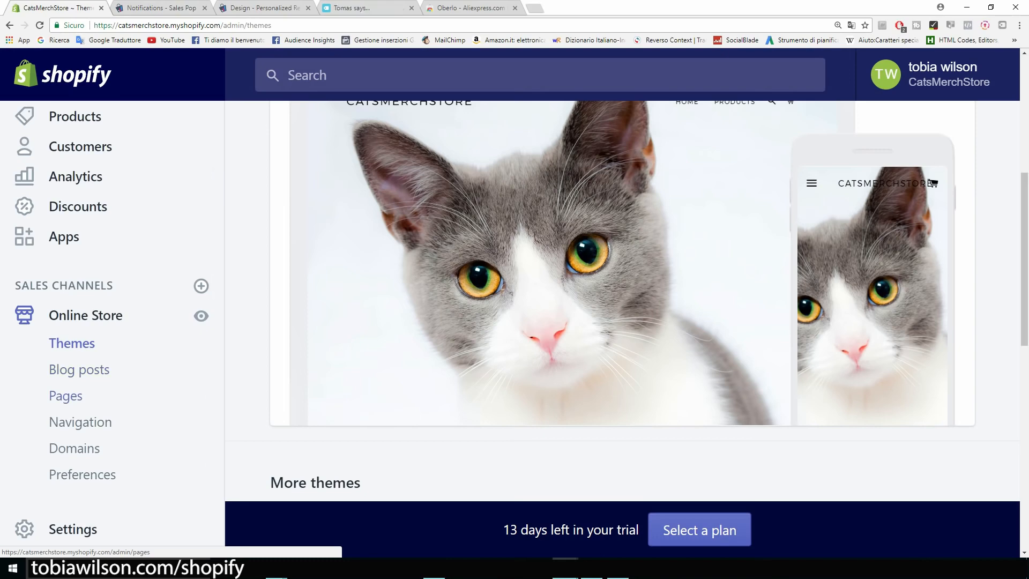
click(66, 395)
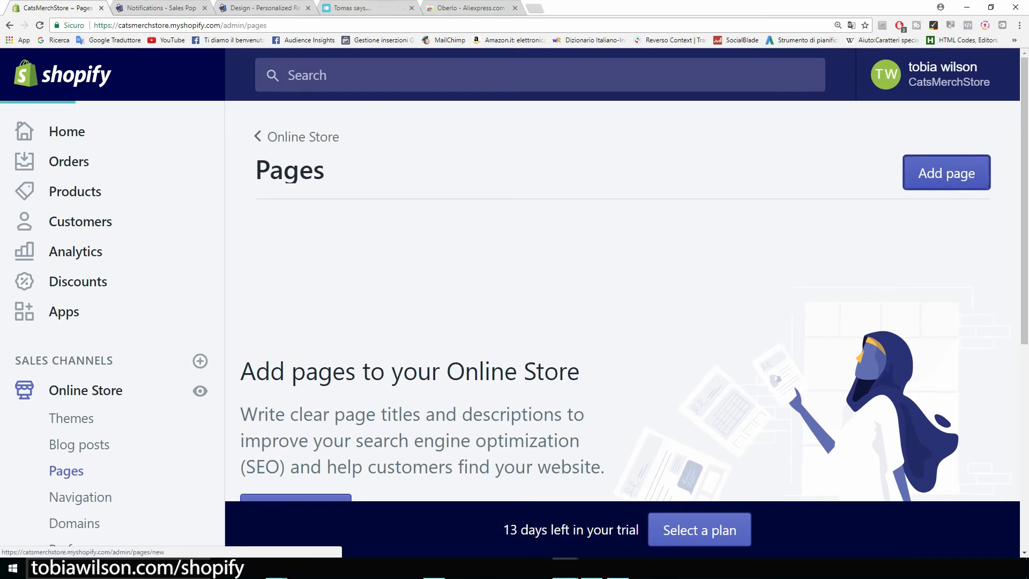
Create a new store page titled 'Abous Us'
click(947, 172)
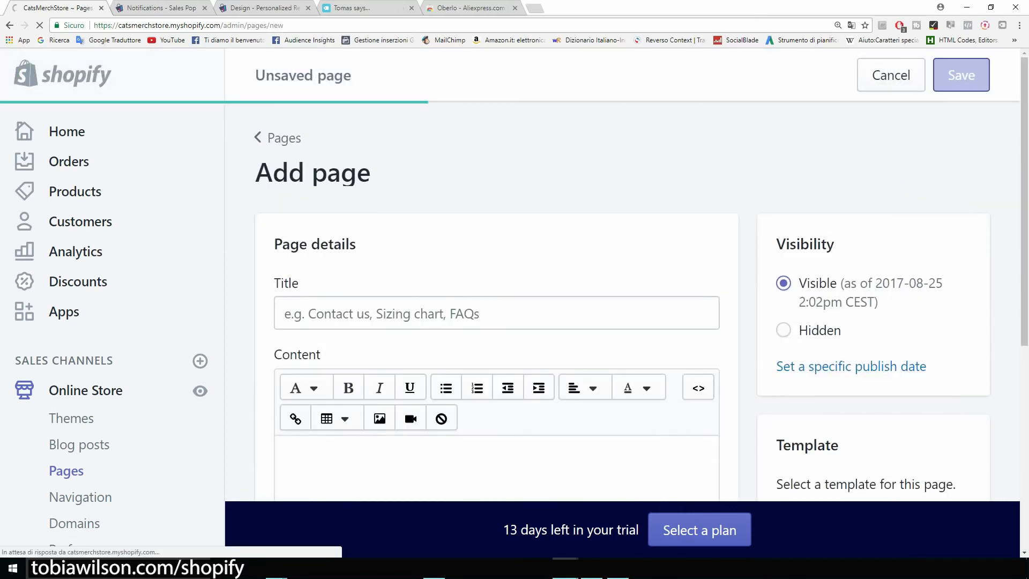
text(Ab)
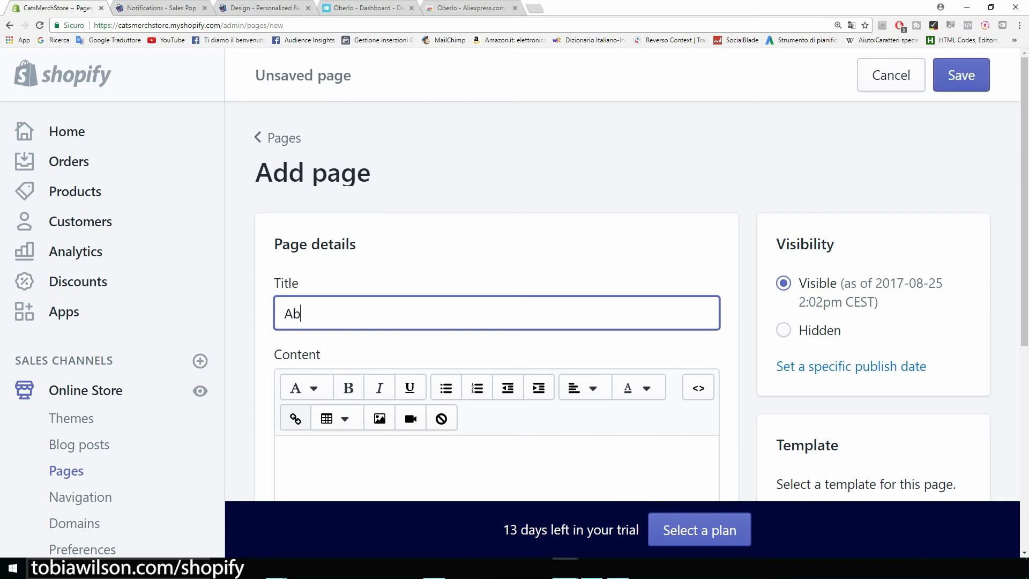
text(ous Us)
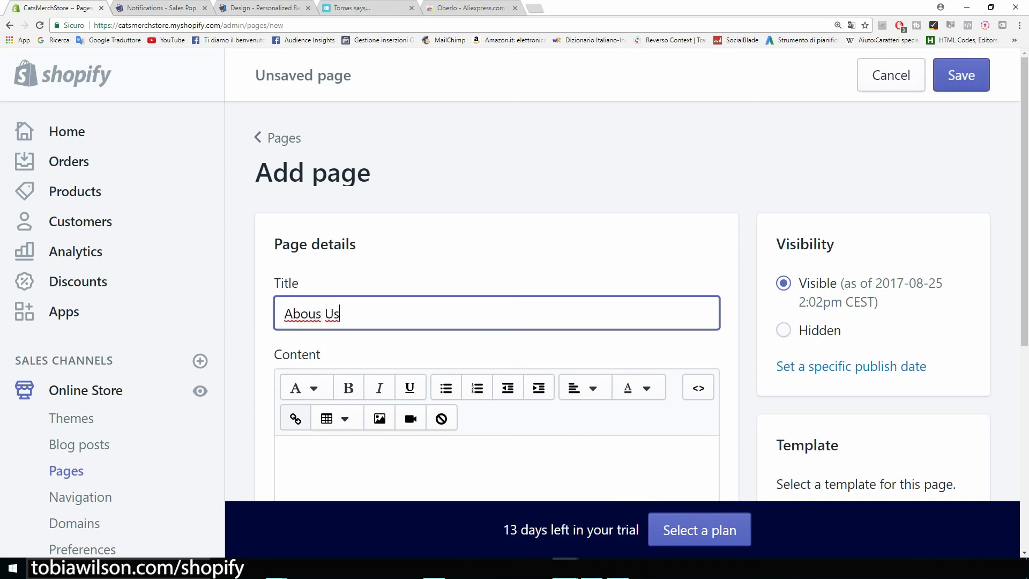
scroll(622, 300, down, 2)
Write 'Introduce your brand' and 'Contacts..' as the page body on two lines and save
click(285, 349)
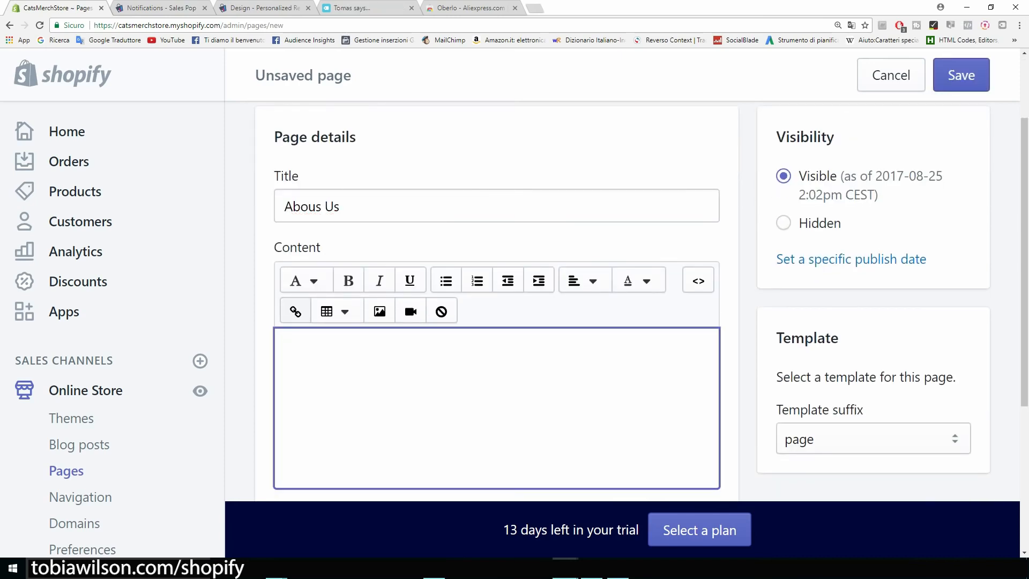
text(Introduc)
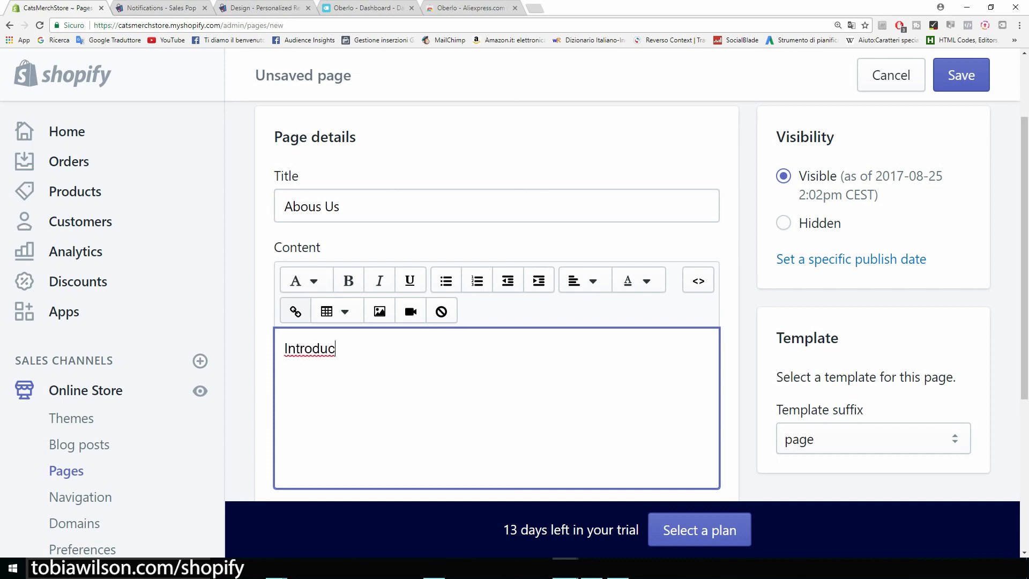
text(e your brand)
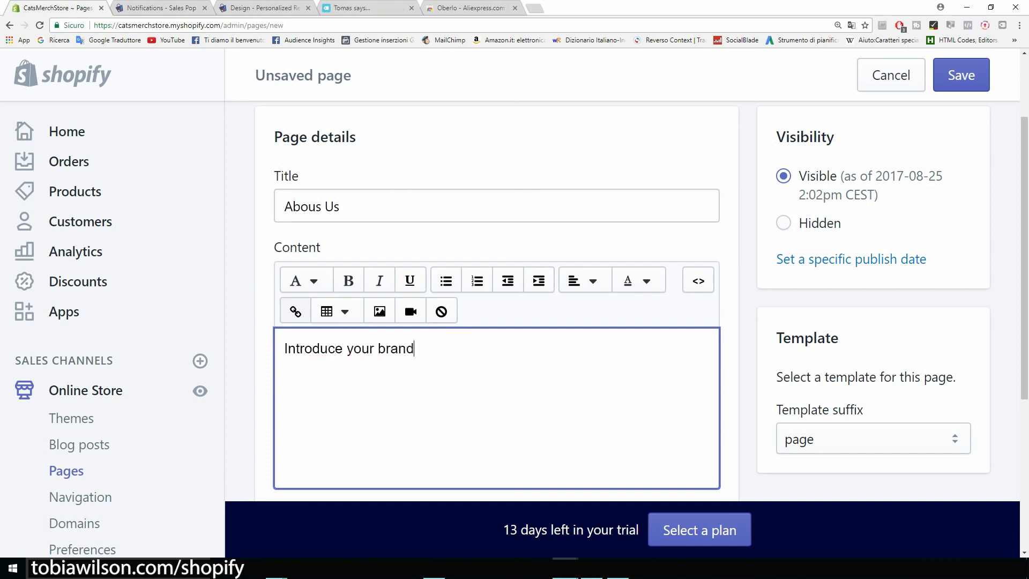
key(Return)
text(Contact)
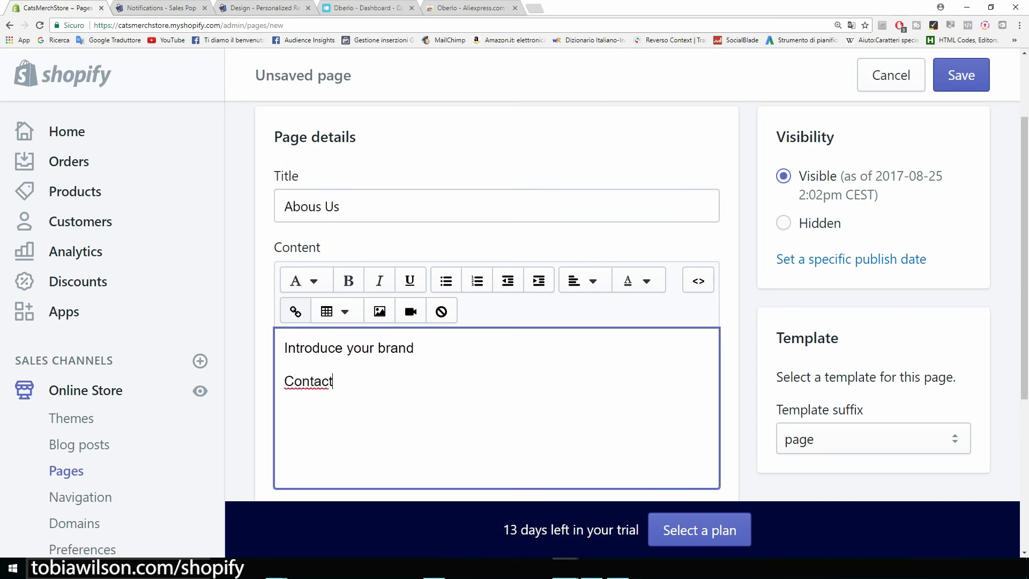
text(s..)
key(BackSpace)
key(BackSpace)
text(s..)
scroll(497, 300, down, 2)
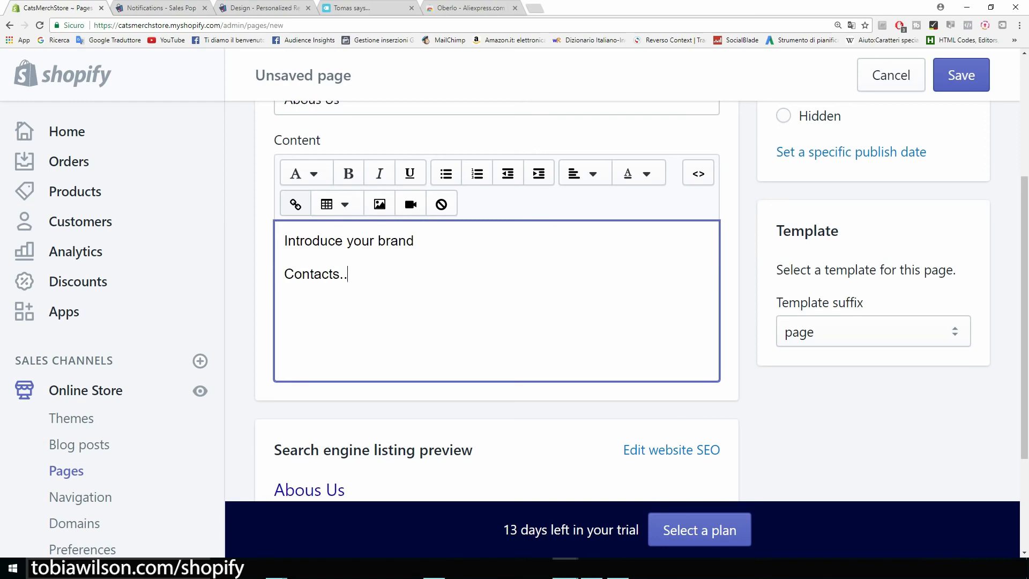
key(shift+Left)
key(shift+Left)
key(shift+Left)
key(shift+Left)
key(shift+Left)
key(shift+Left)
key(shift+Left)
key(shift+Left)
key(shift+Left)
key(shift+Left)
key(Right)
scroll(497, 300, up, 4)
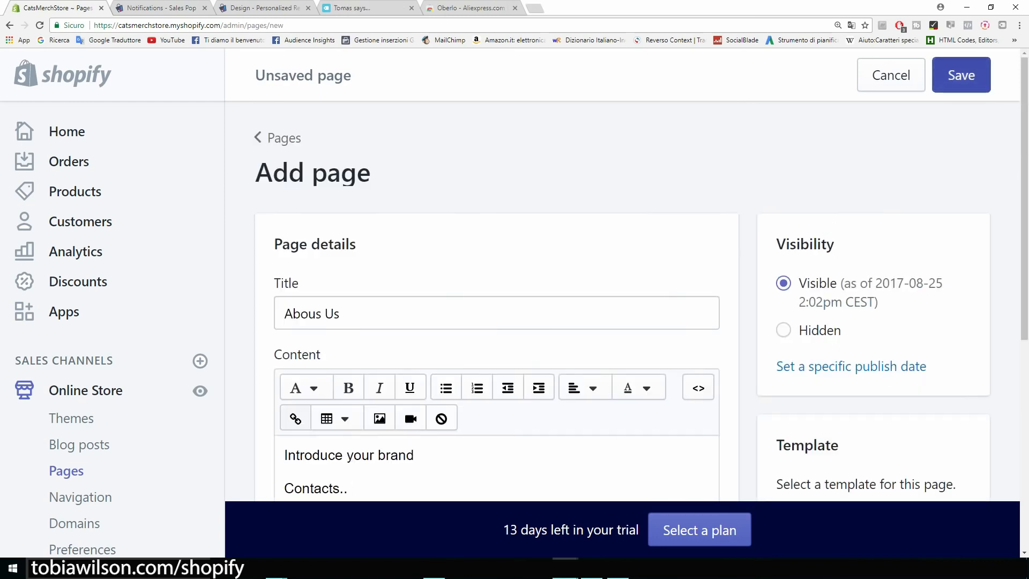
click(961, 75)
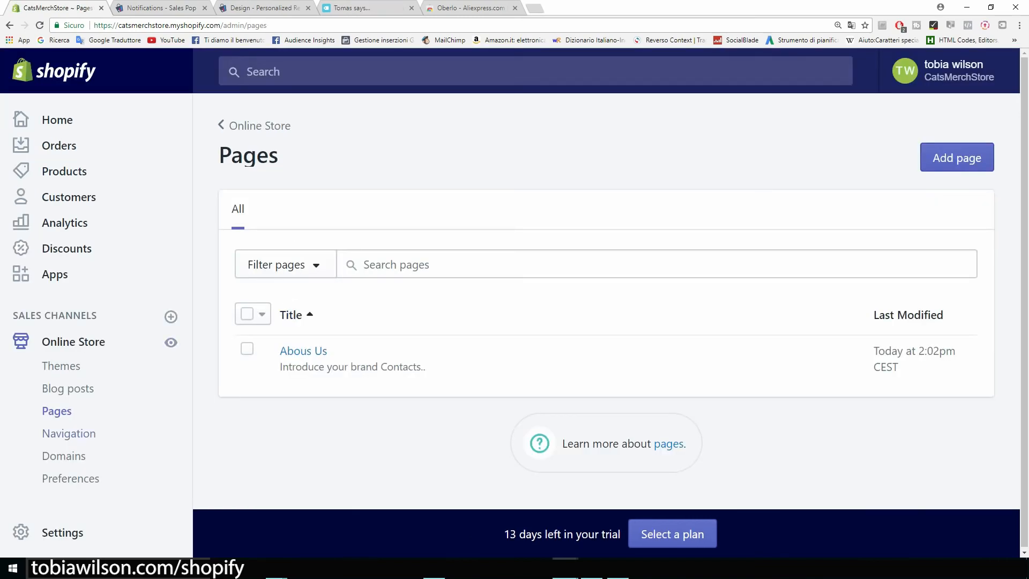
In the Main menu, rename the Catalog item to Products
click(68, 434)
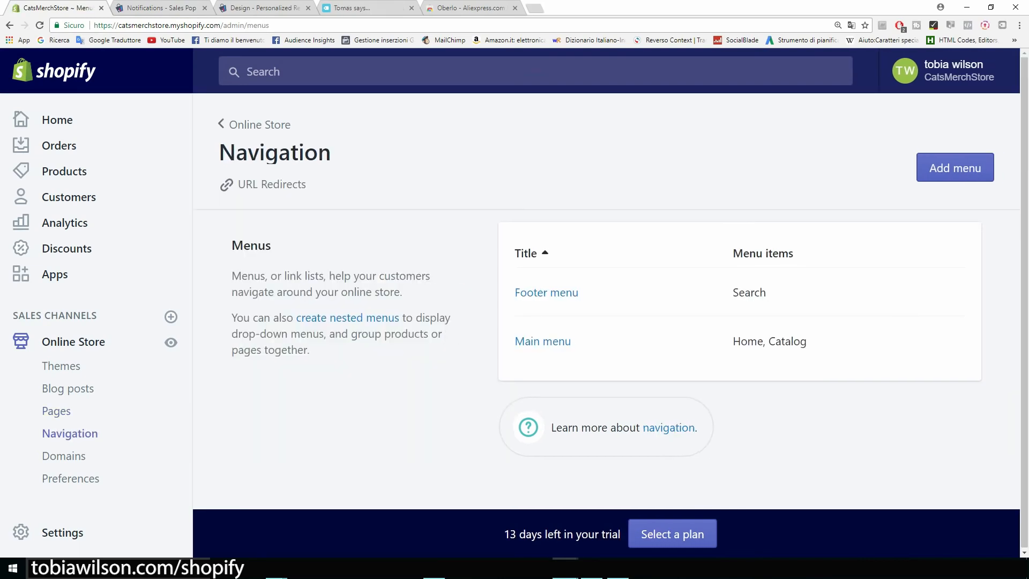
click(543, 341)
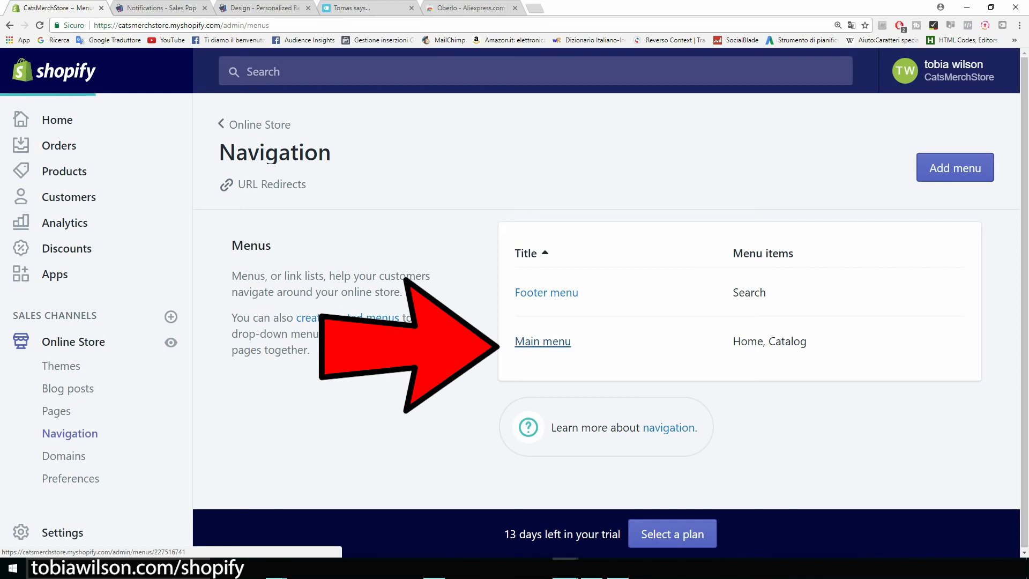
scroll(472, 278, down, 1)
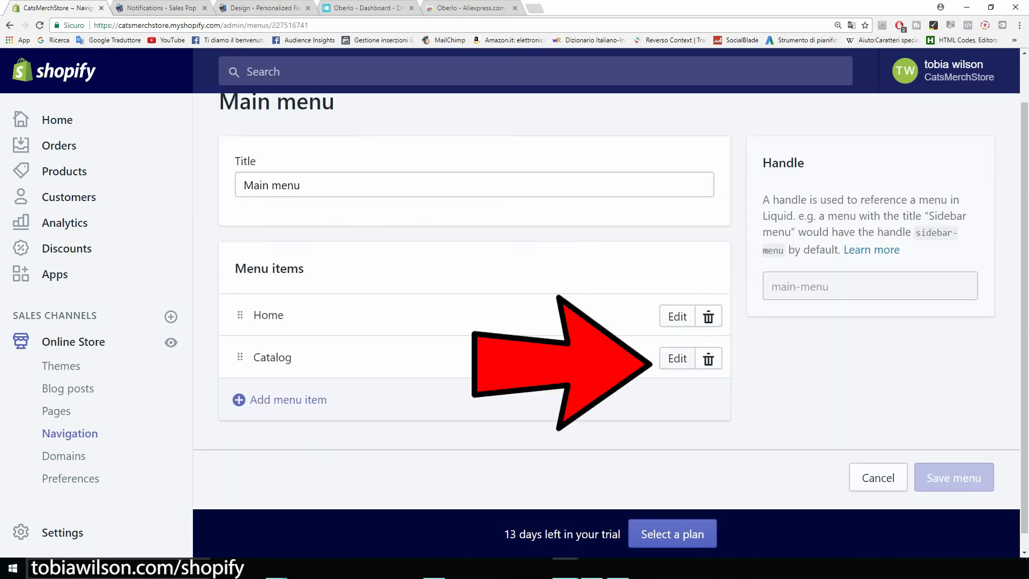
click(677, 358)
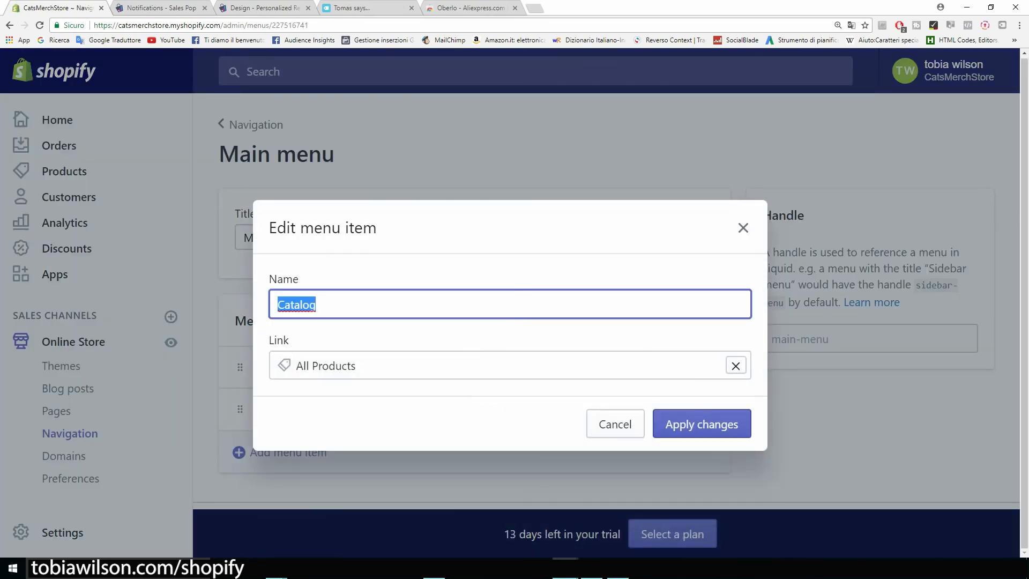
text(Products)
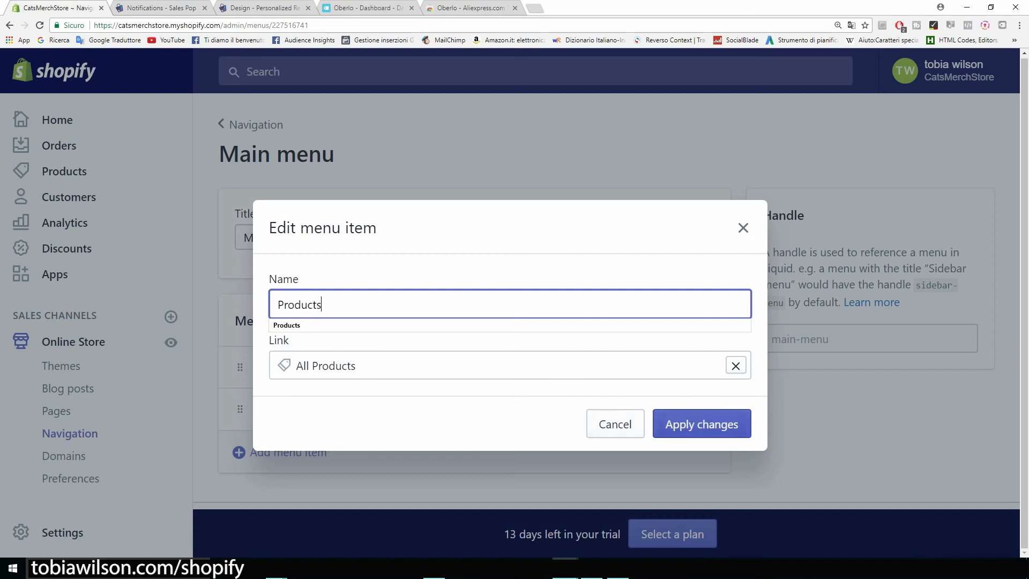
click(702, 424)
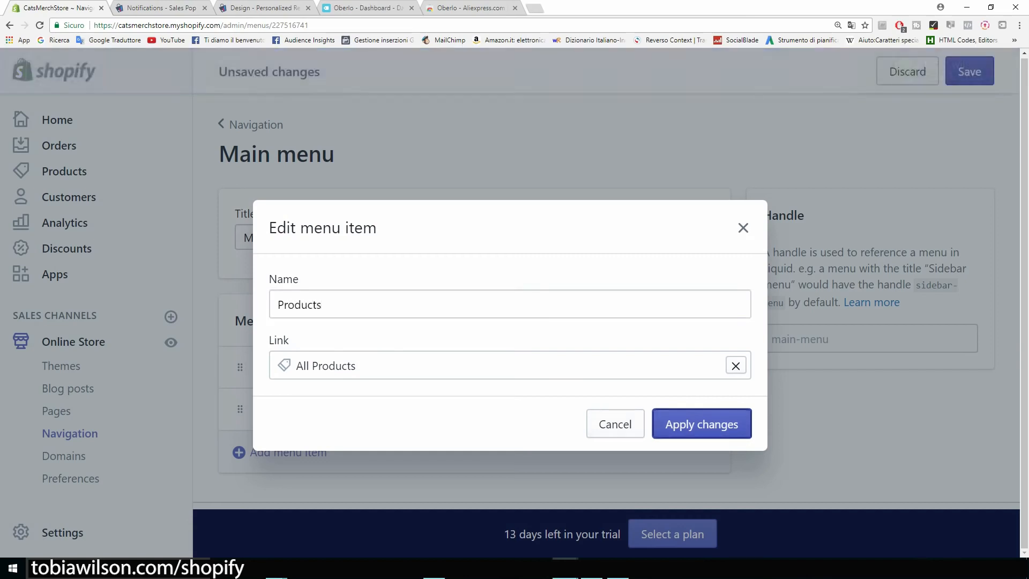
Add an About Us menu item linked to the Abous Us page and save the menu
scroll(606, 321, down, 1)
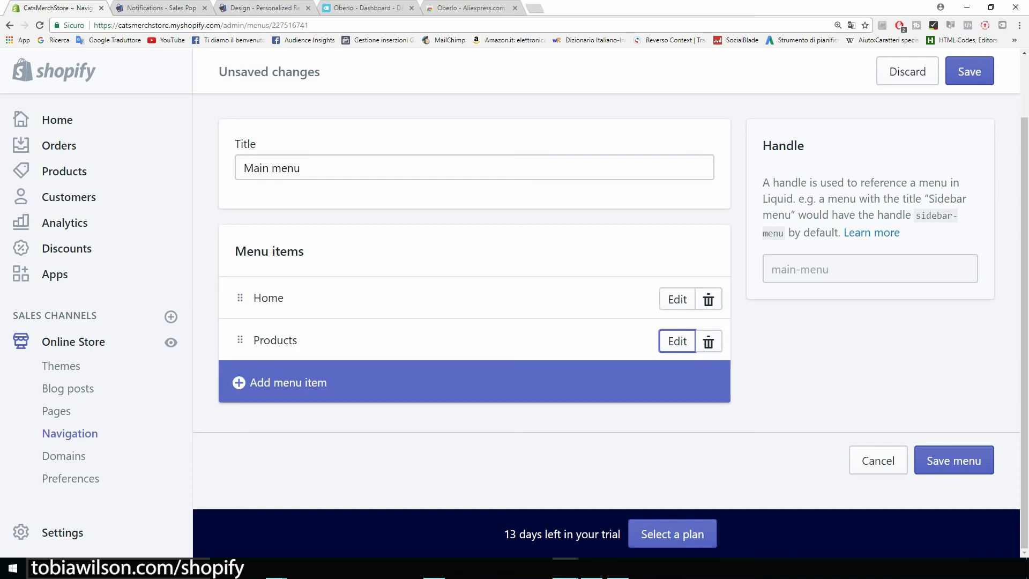
click(287, 382)
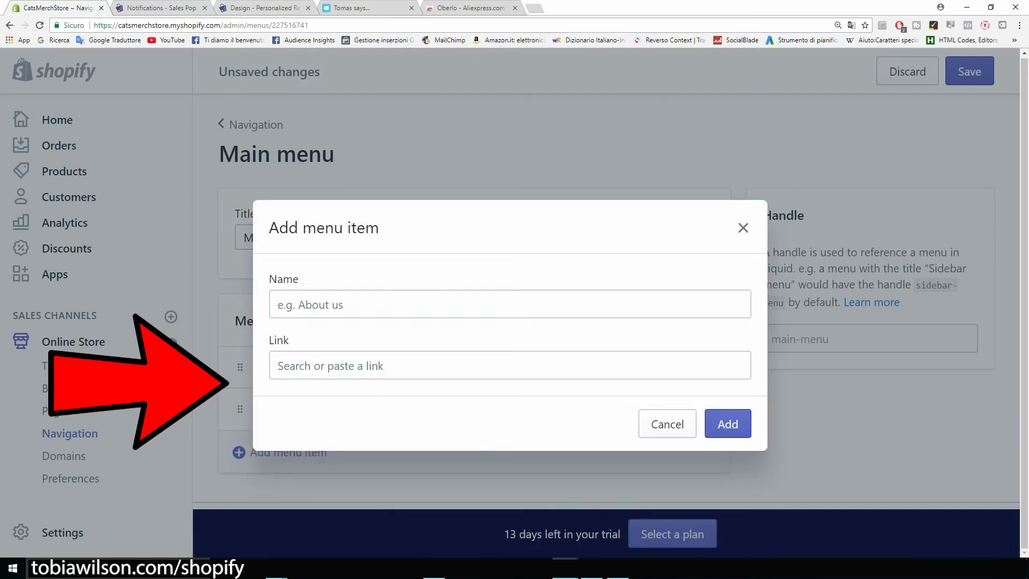
text(Abo)
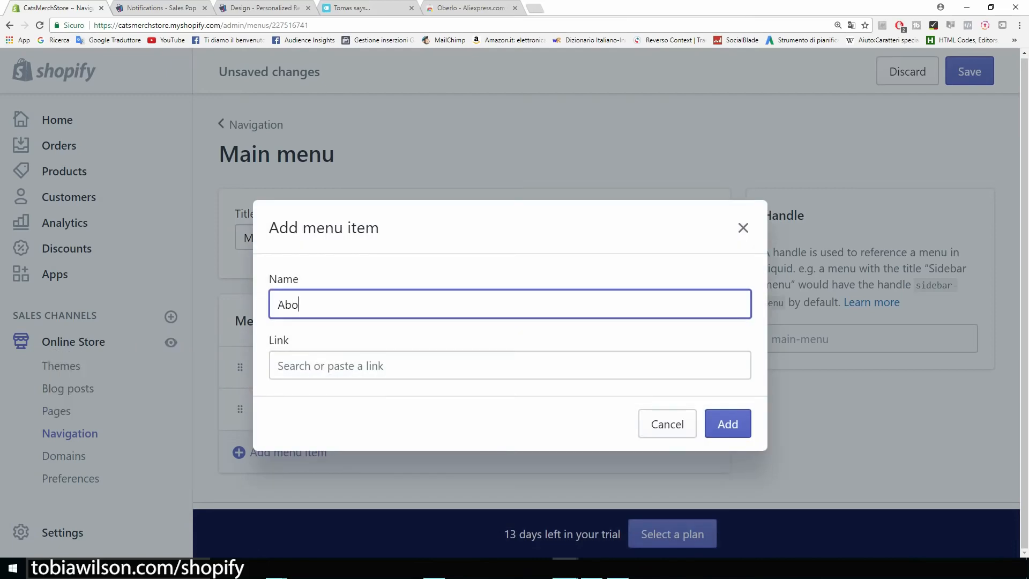
text(ut Us)
key(Tab)
scroll(505, 431, down, 1)
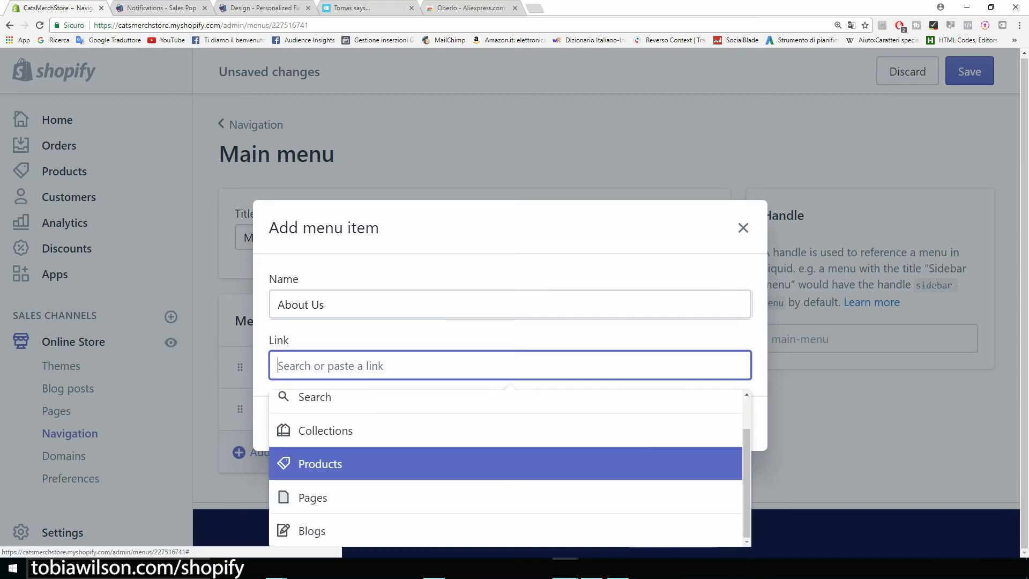
key(Return)
key(Down)
key(Return)
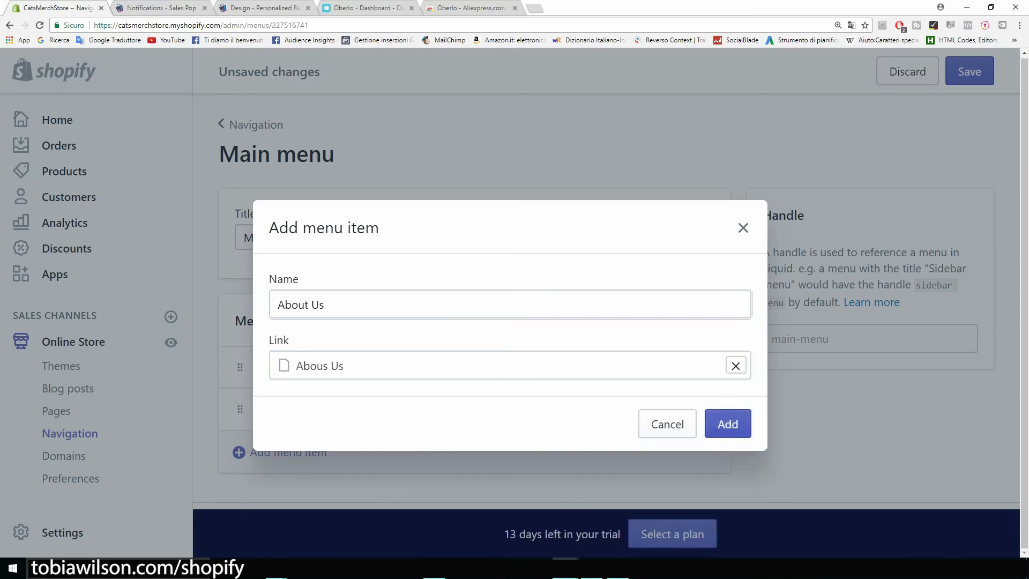
key(Return)
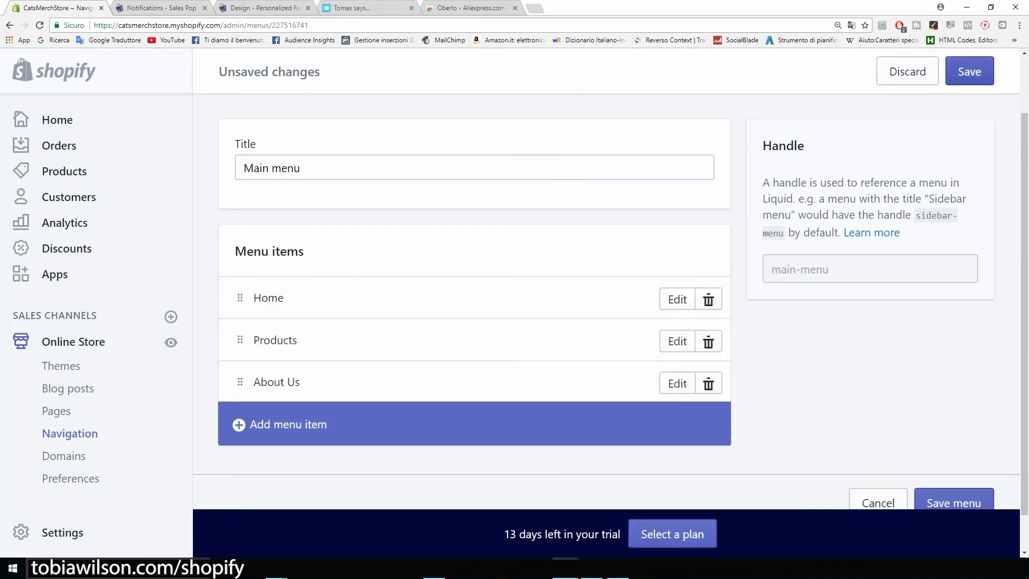
click(970, 72)
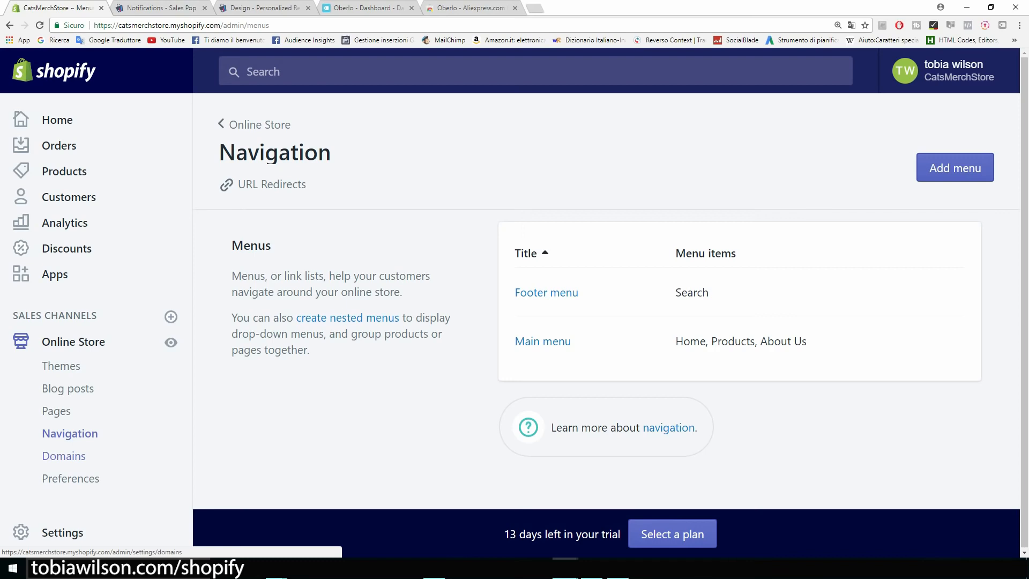
Open the Domains settings and review the store's myshopify.com address
click(64, 456)
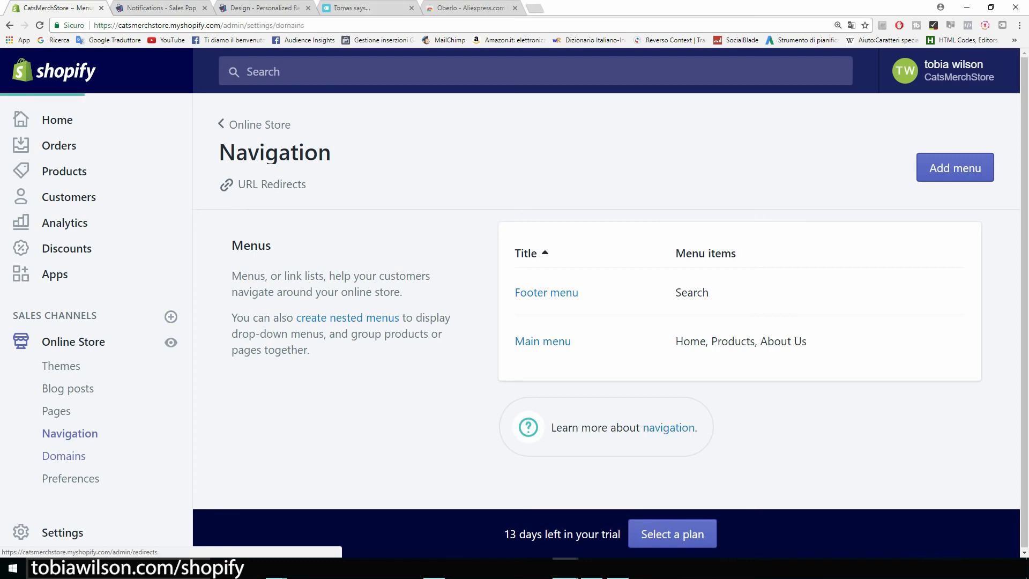
drag(169, 25, 220, 25)
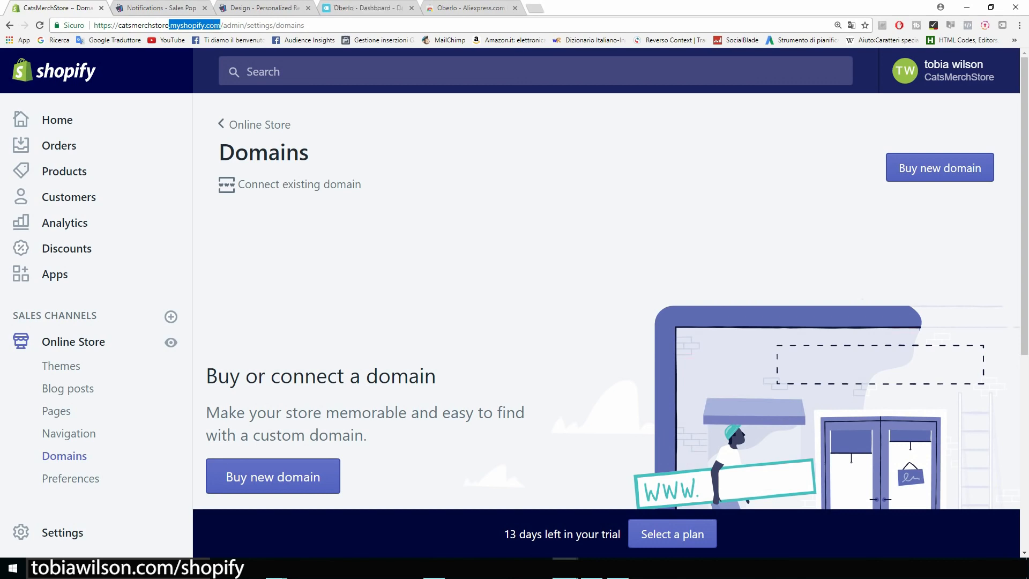
click(221, 25)
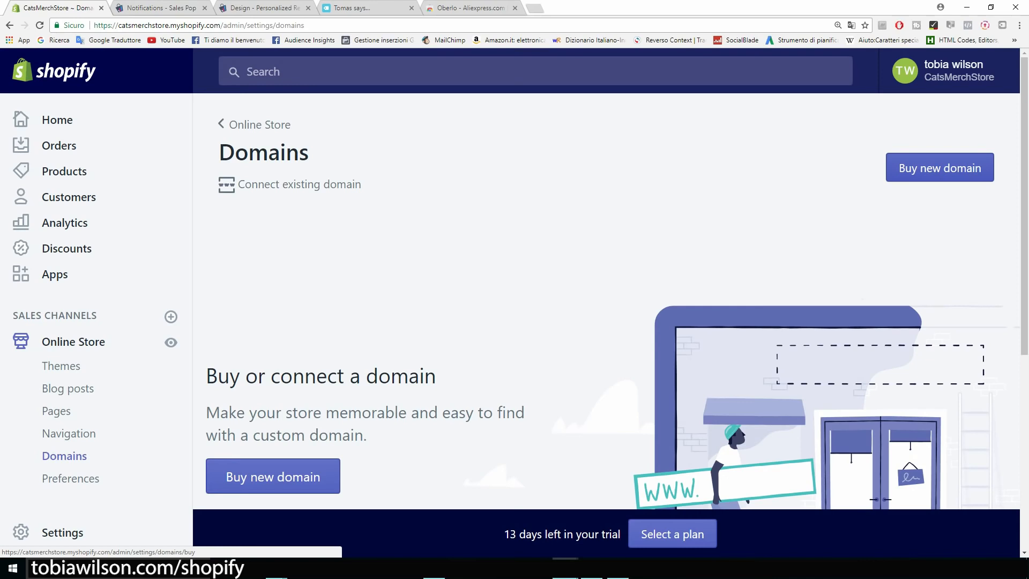
Search for catsmerch.com as a new domain and review its $14/year price and other results
click(939, 168)
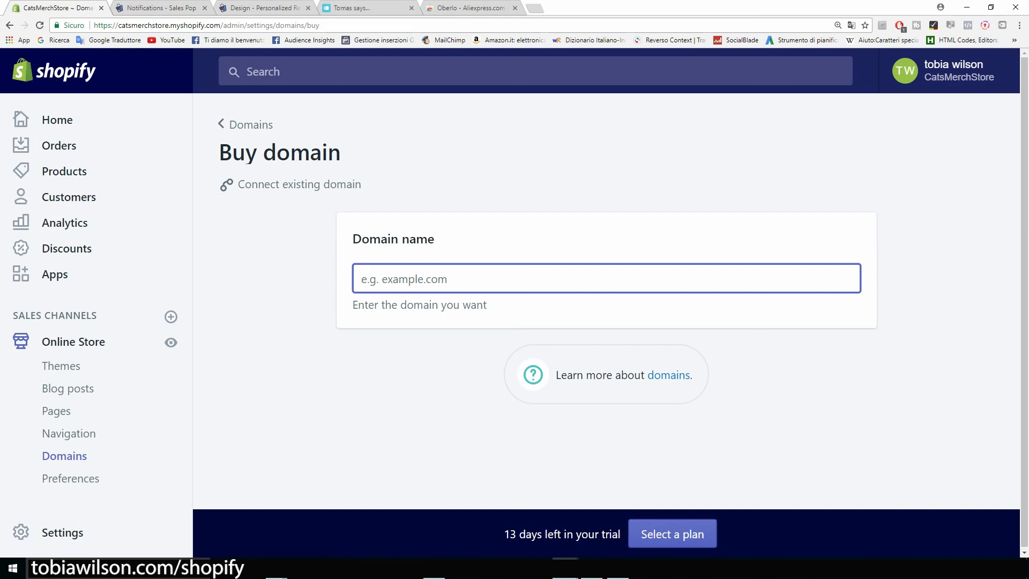
text(cats)
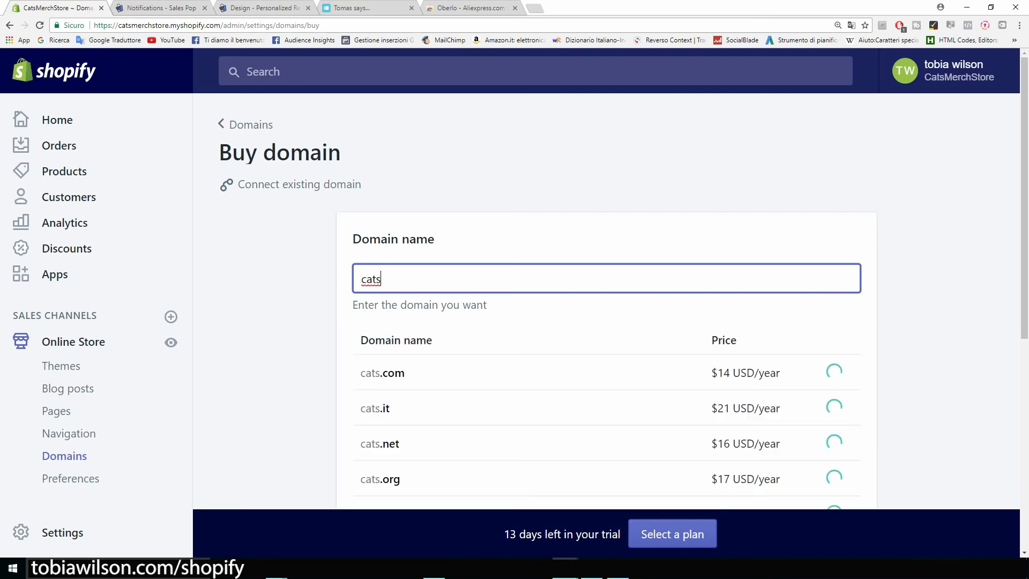
text(merch)
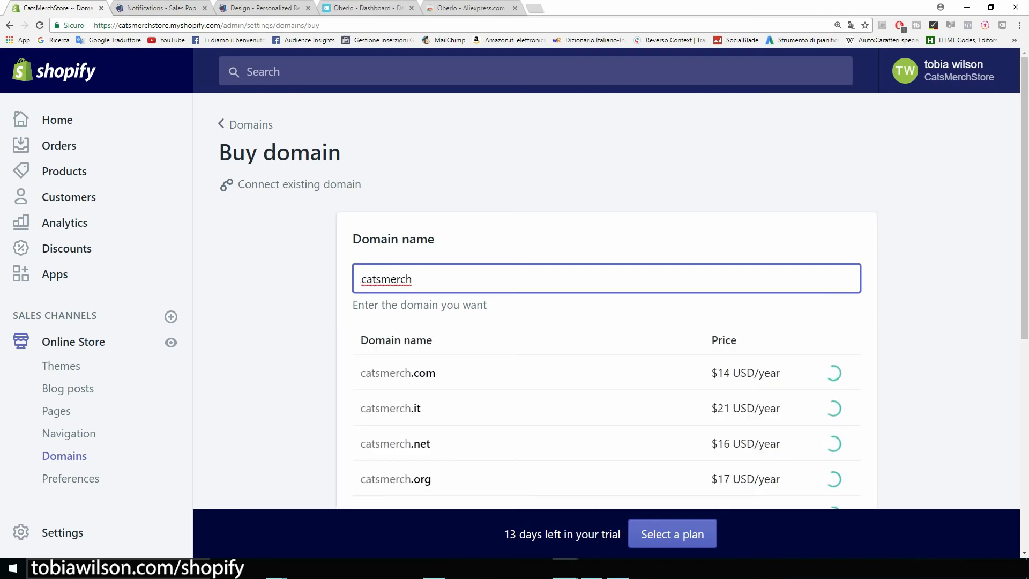
text(.com)
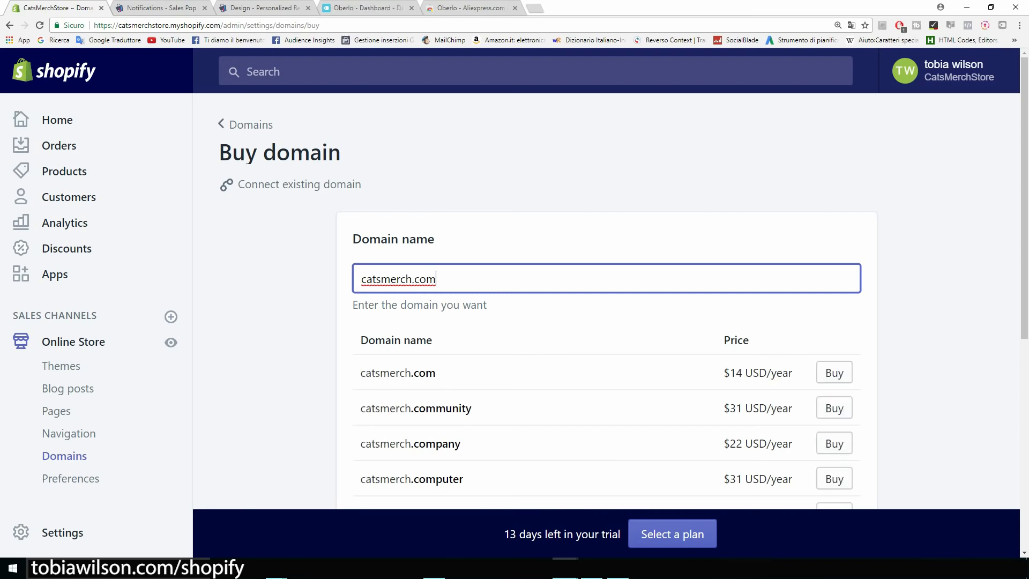
drag(730, 373, 793, 373)
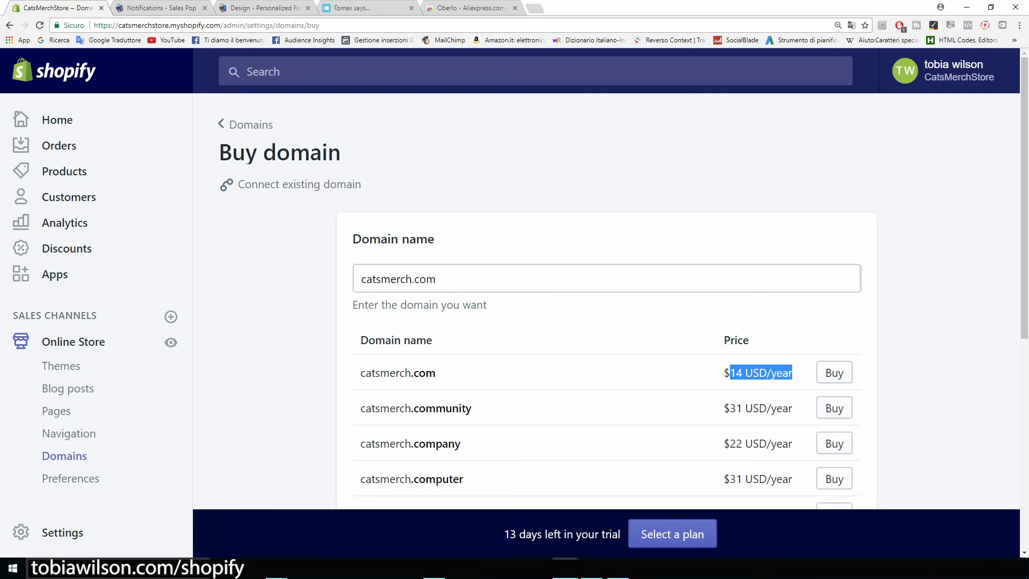
click(933, 354)
scroll(606, 322, down, 1)
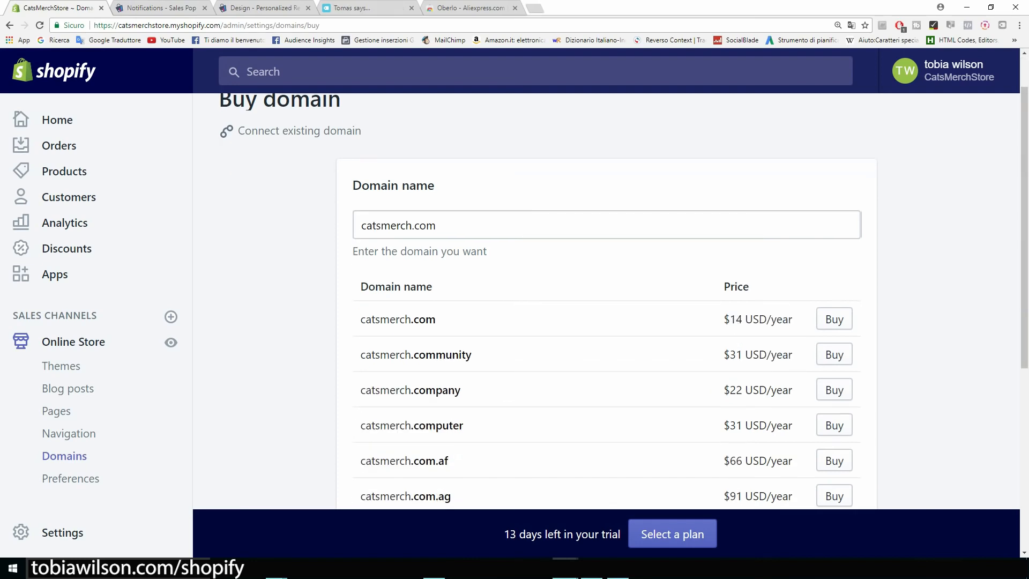
scroll(605, 322, down, 2)
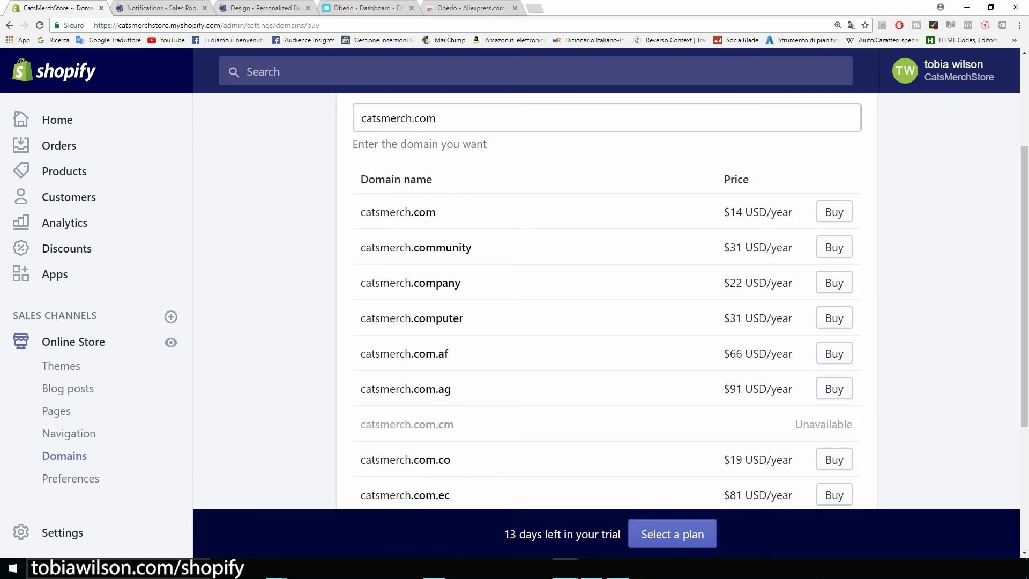
click(71, 479)
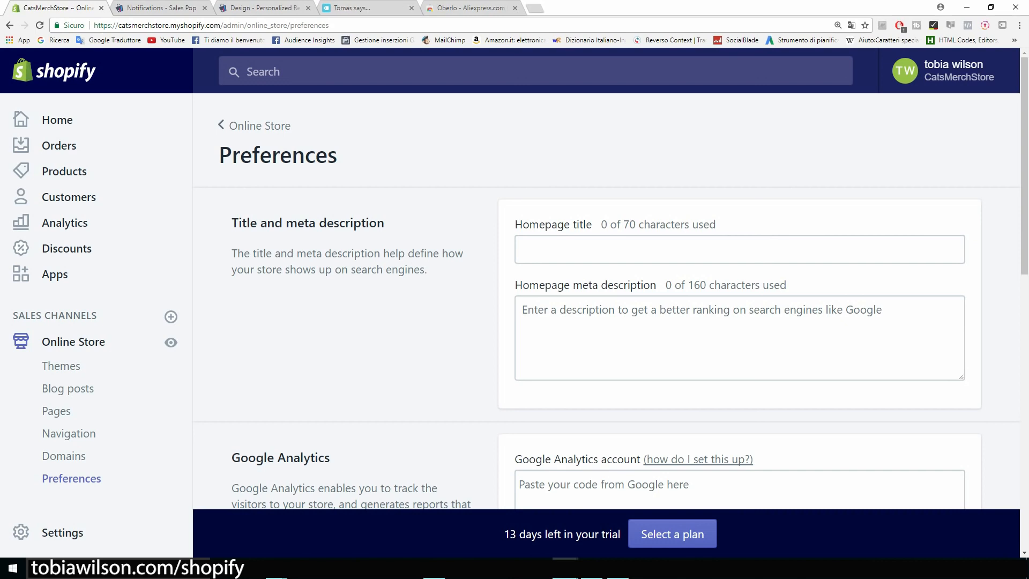
Review the empty homepage title (0 of 70) and meta description (0 of 160) fields
drag(384, 223, 232, 223)
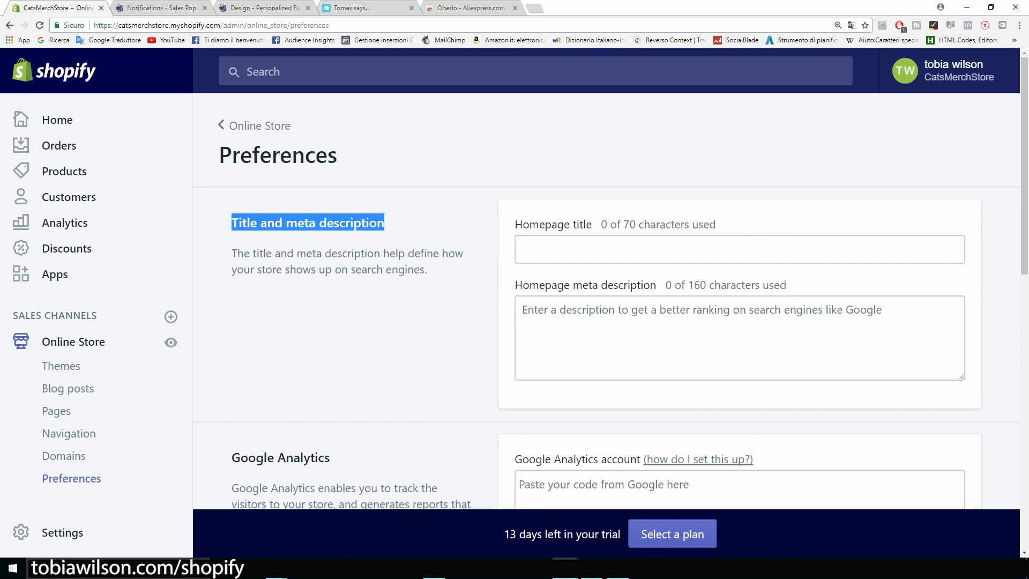
click(257, 231)
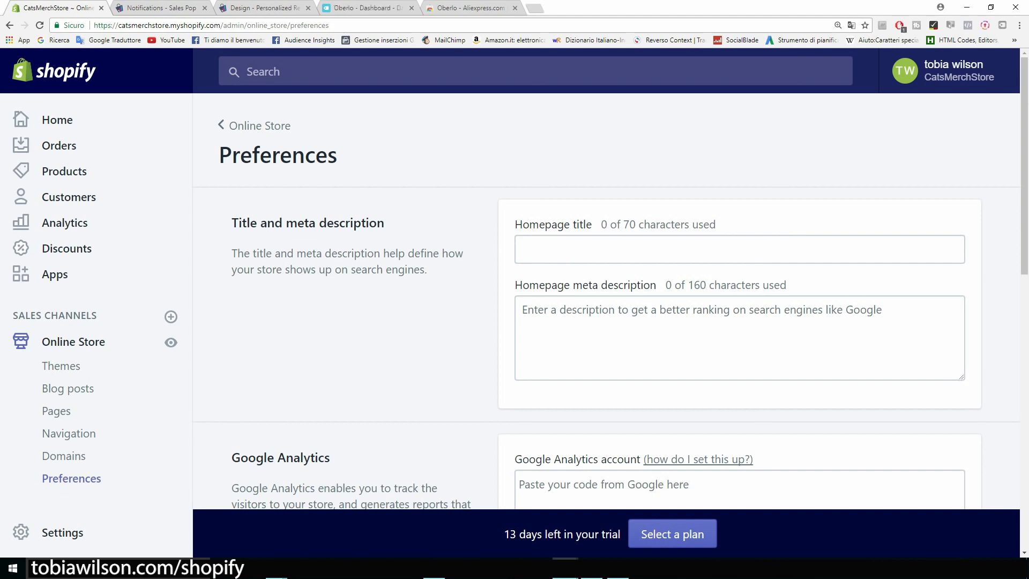
Scroll to the Google Analytics section of the store preferences and highlight its heading
scroll(606, 298, down, 4)
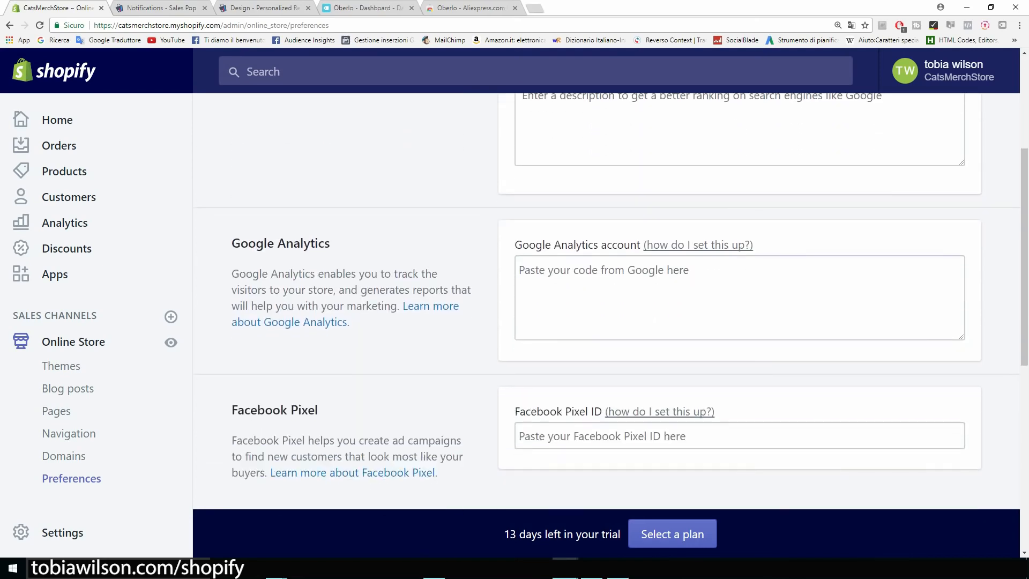
drag(330, 243, 231, 243)
Search Google for 'analytics' in a new browser tab
click(231, 244)
click(535, 8)
click(53, 40)
text(analytics)
key(Return)
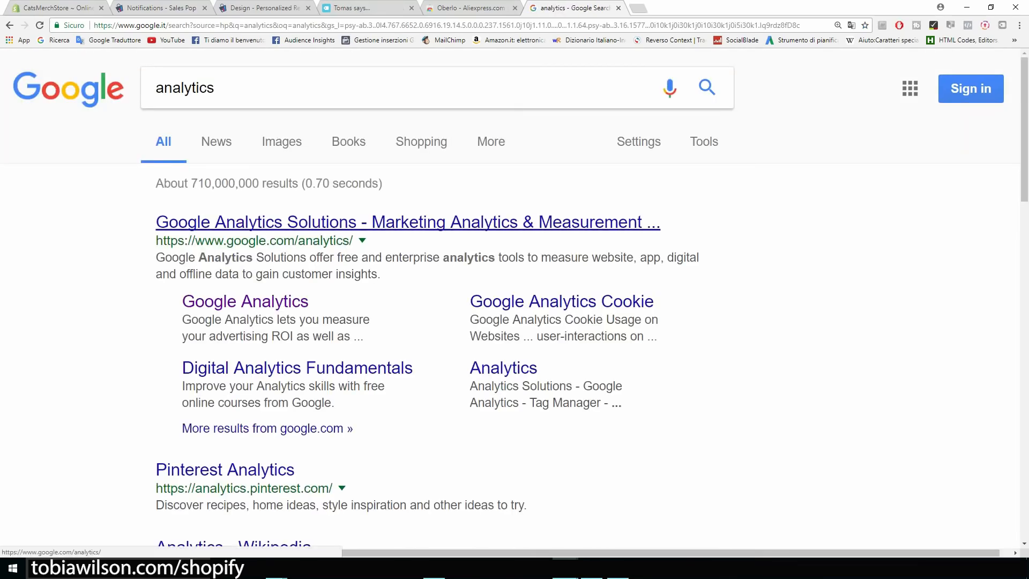
Open the Google Analytics result and switch the sign-in language to English (United States)
click(407, 222)
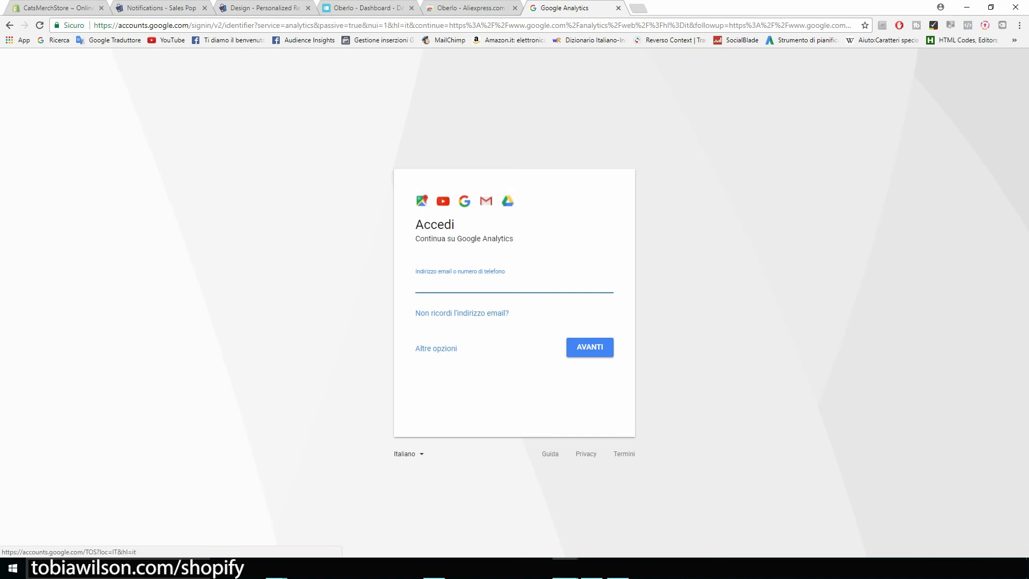
click(408, 455)
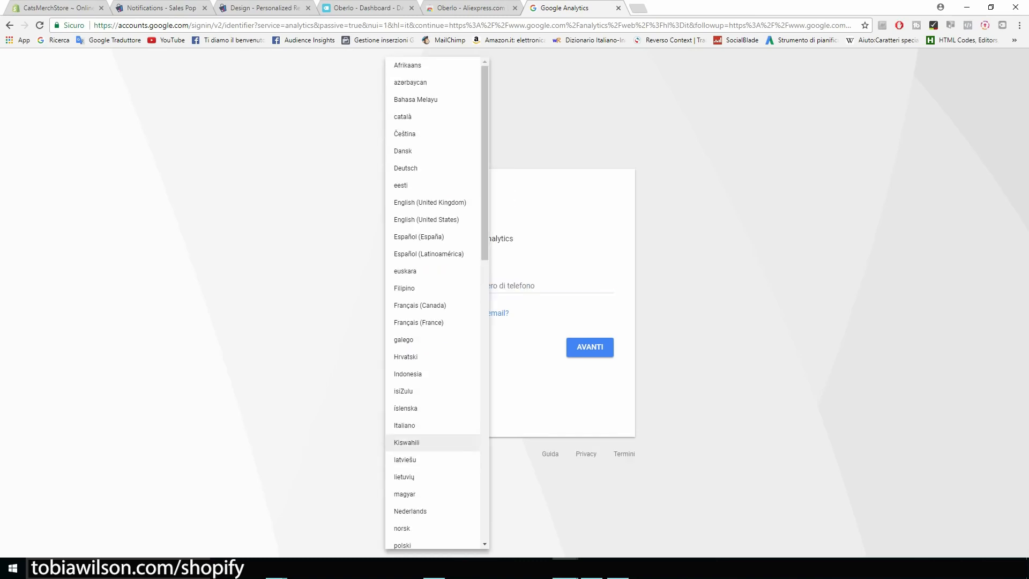
key(Down)
key(Return)
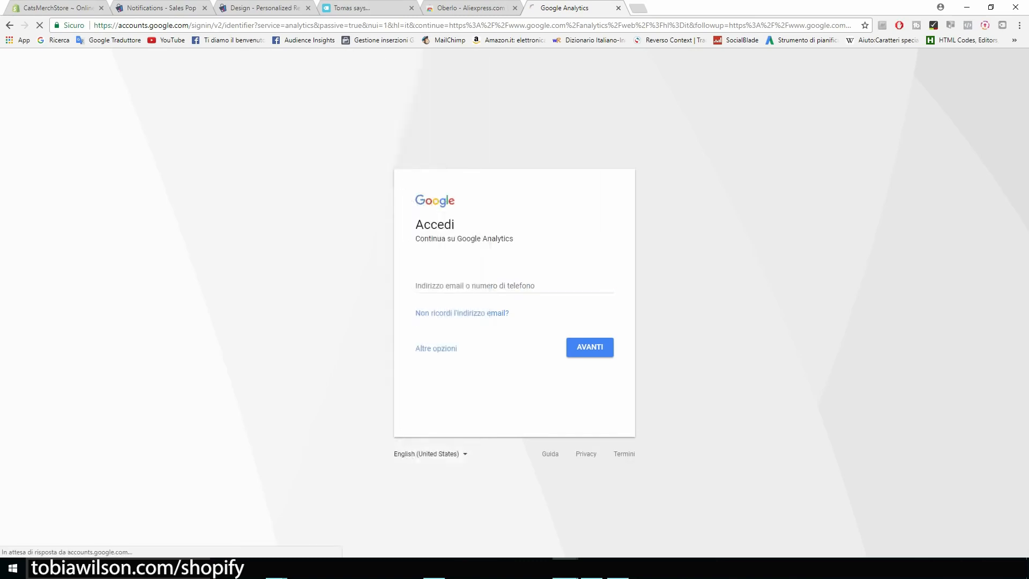
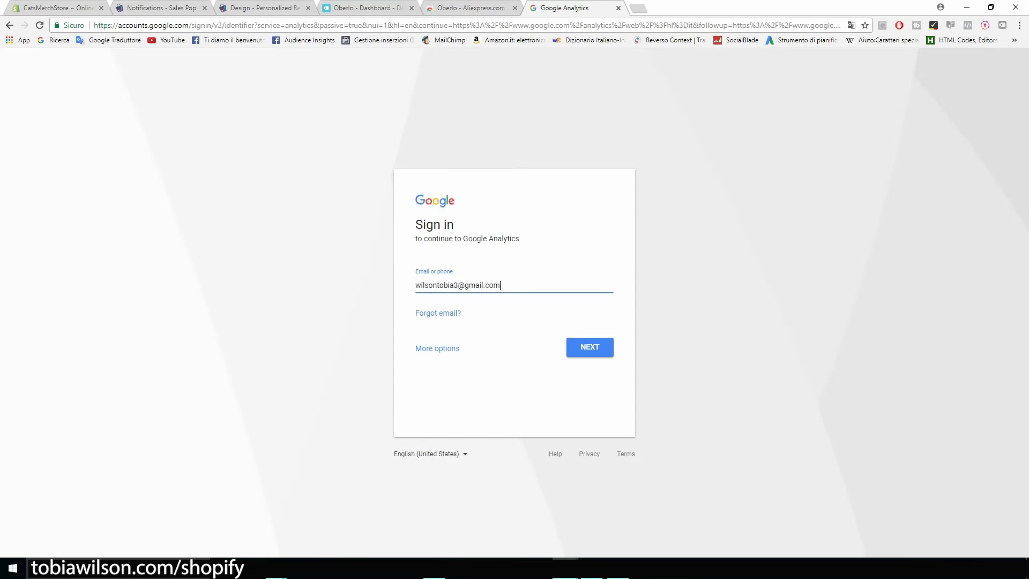
Sign in with the account email and password, accept the privacy reminder, and start Analytics sign-up
key(Return)
text(••••••)
key(Return)
scroll(515, 304, down, 3)
scroll(516, 322, down, 4)
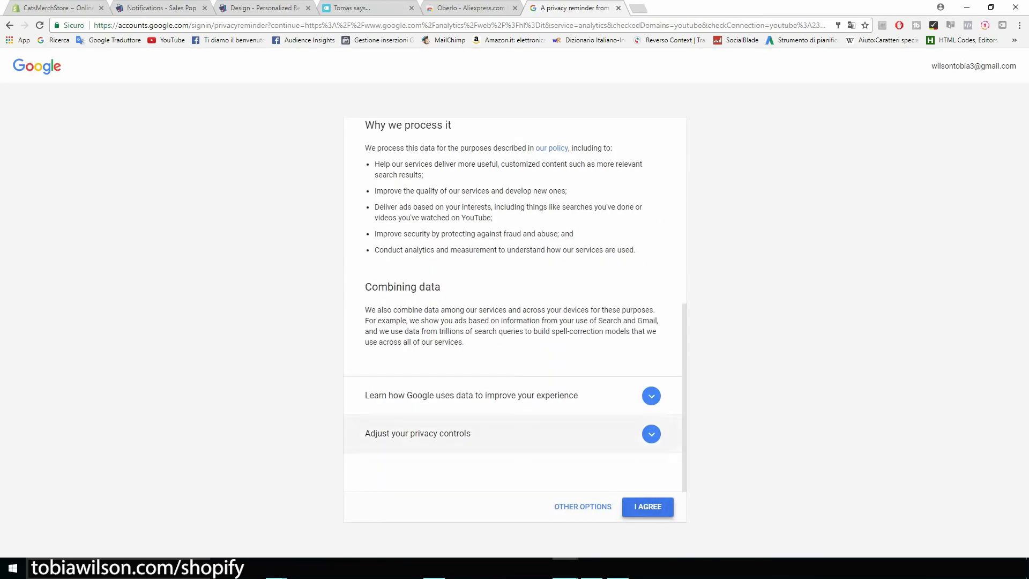
click(648, 506)
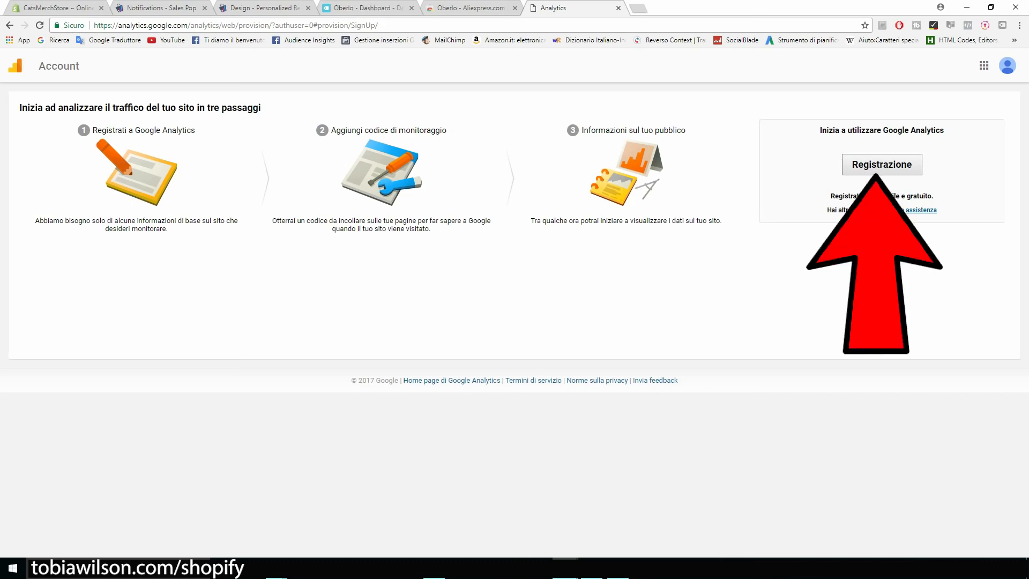
click(882, 164)
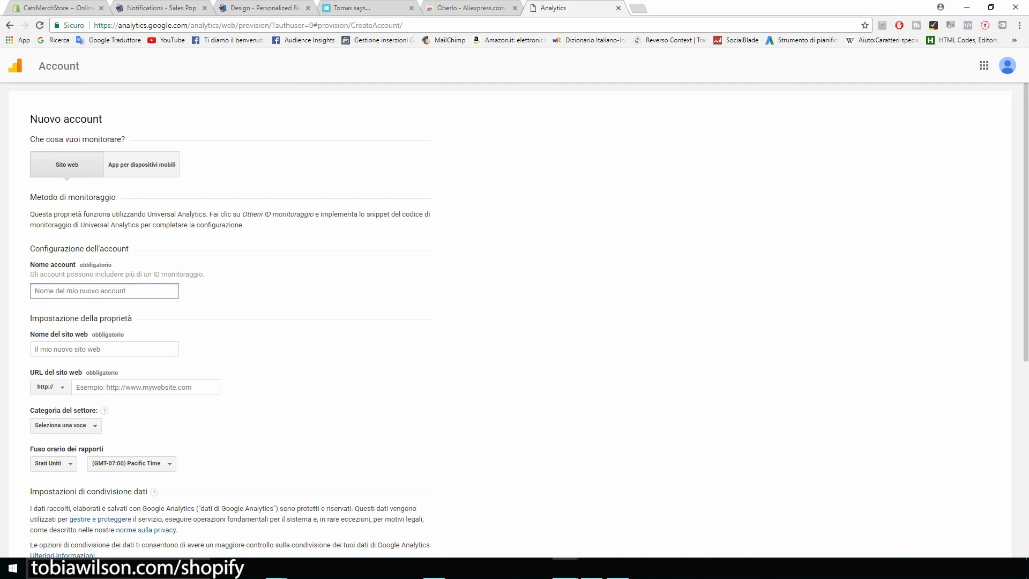
Enter account name CatsMerch, the store name as website name, and URL catsmerchstore.myshopify.com
text(CatsMerch)
scroll(514, 321, down, 1)
key(Tab)
text(catsmerchstore.myshopify.com)
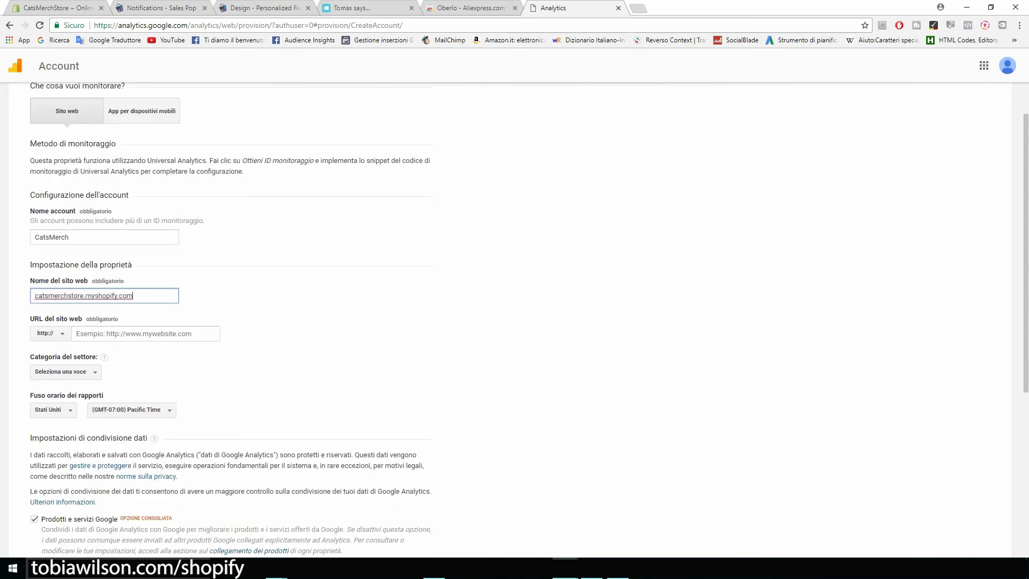
key(ctrl+a)
key(ctrl+c)
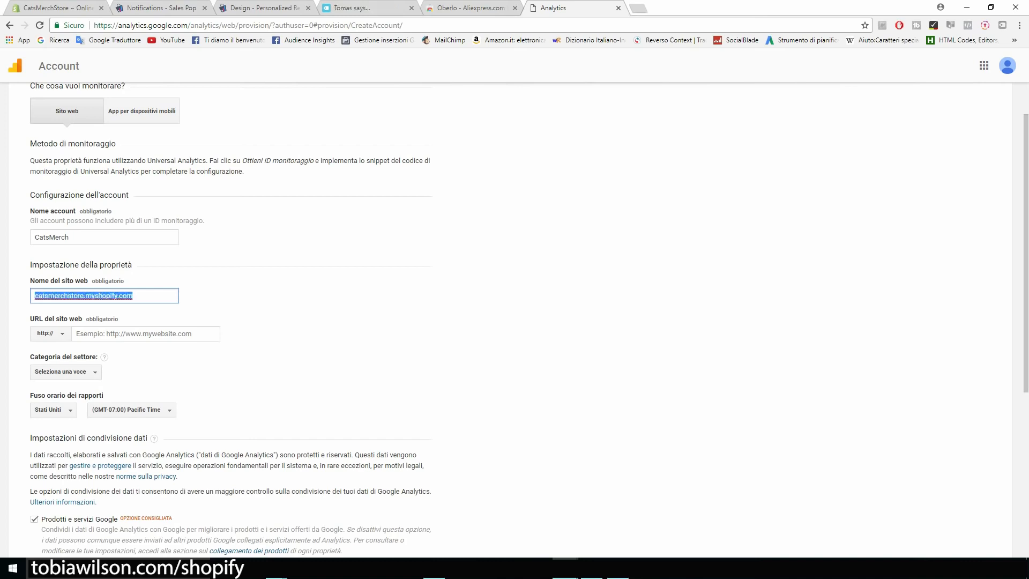
key(ctrl+plus)
key(ctrl+plus)
key(ctrl+plus)
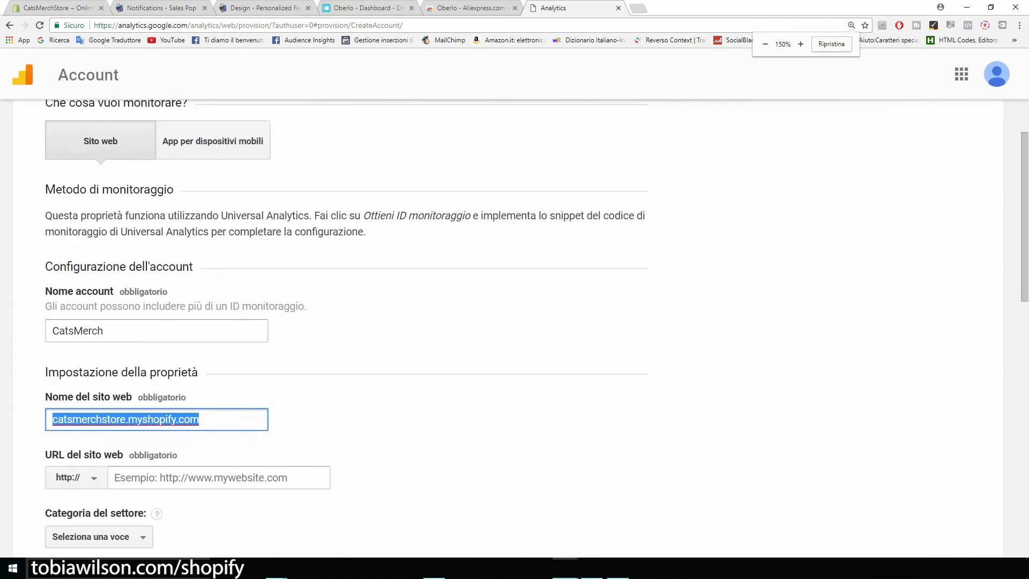
scroll(515, 321, down, 4)
scroll(515, 322, down, 2)
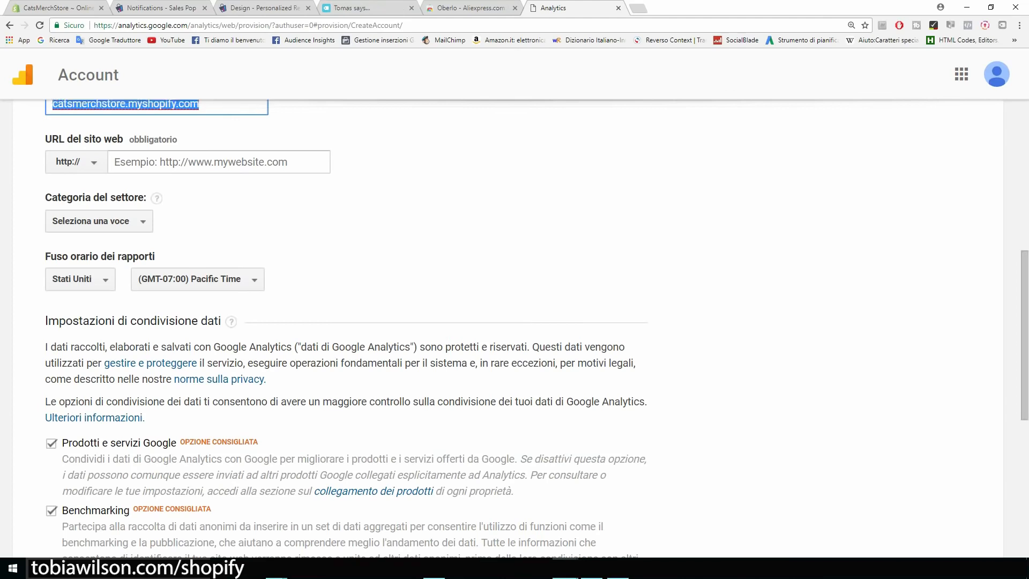
scroll(515, 322, up, 1)
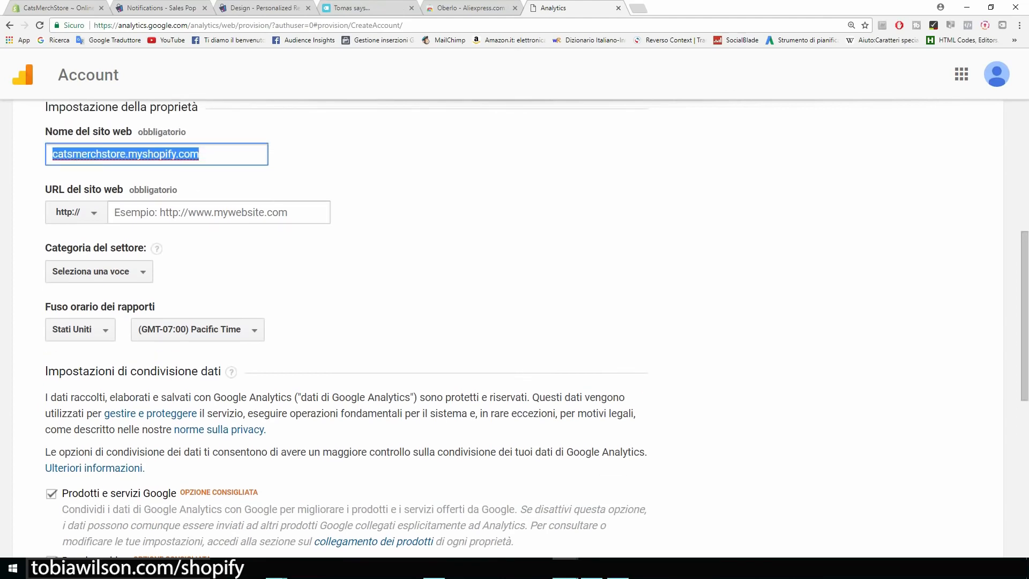
drag(202, 154, 126, 154)
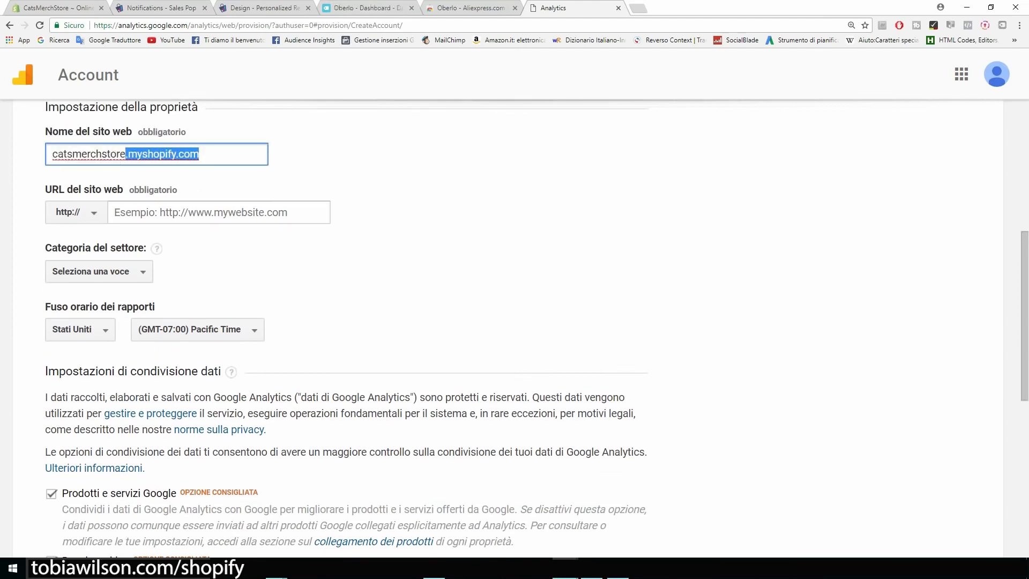
key(BackSpace)
click(161, 213)
key(ctrl+v)
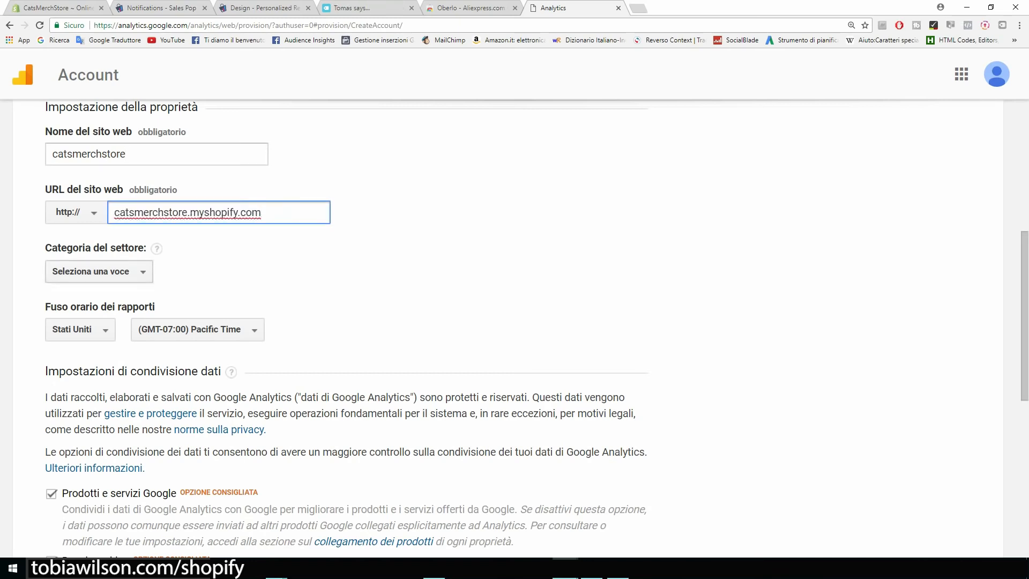
Choose Hobby e tempo libero as the industry category
click(99, 271)
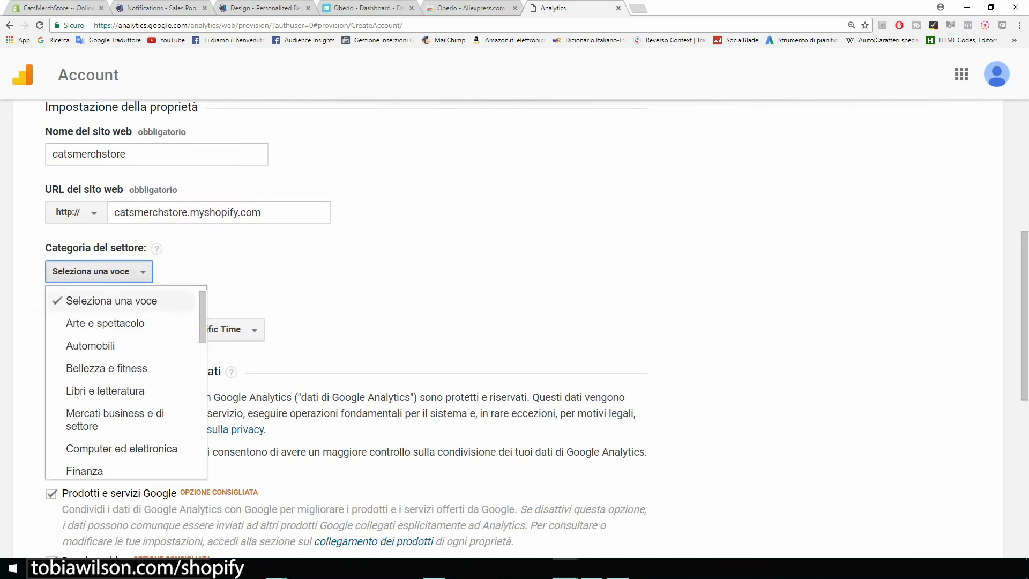
scroll(118, 364, down, 1)
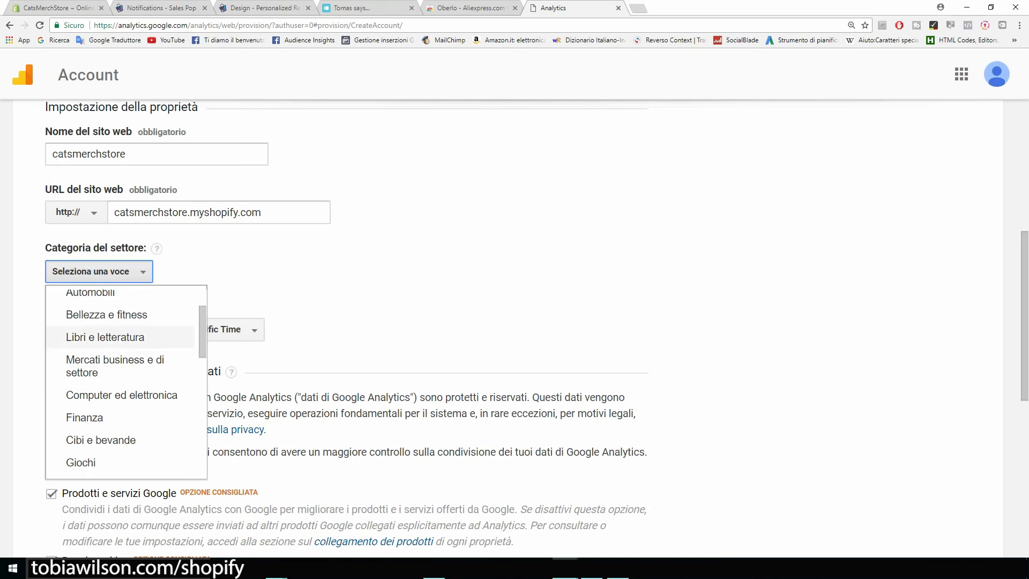
scroll(118, 413, down, 1)
scroll(118, 407, down, 1)
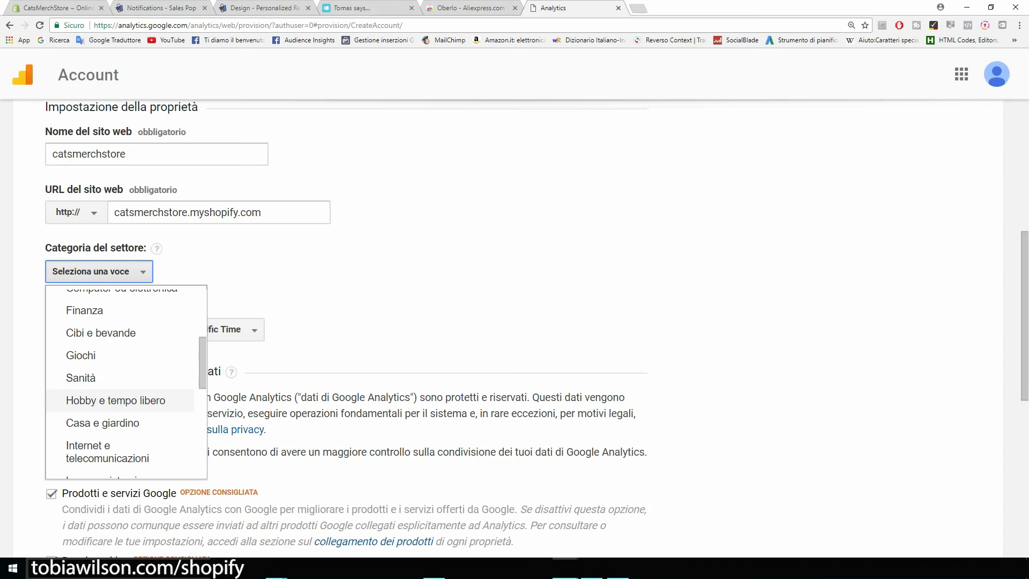
click(115, 401)
Untick all four data-sharing options and request the tracking ID
scroll(343, 327, down, 1)
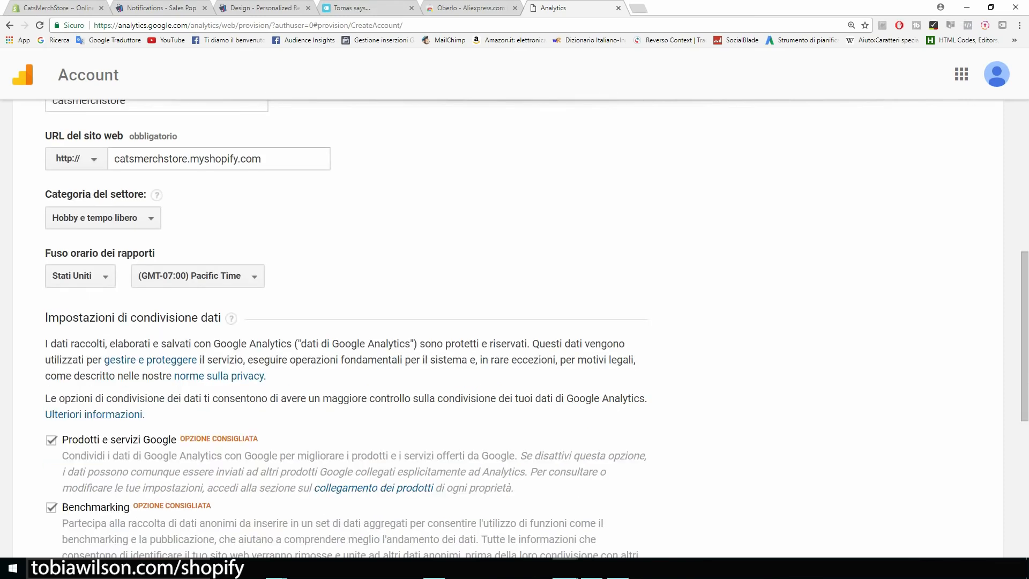
drag(45, 253, 107, 253)
scroll(108, 253, down, 3)
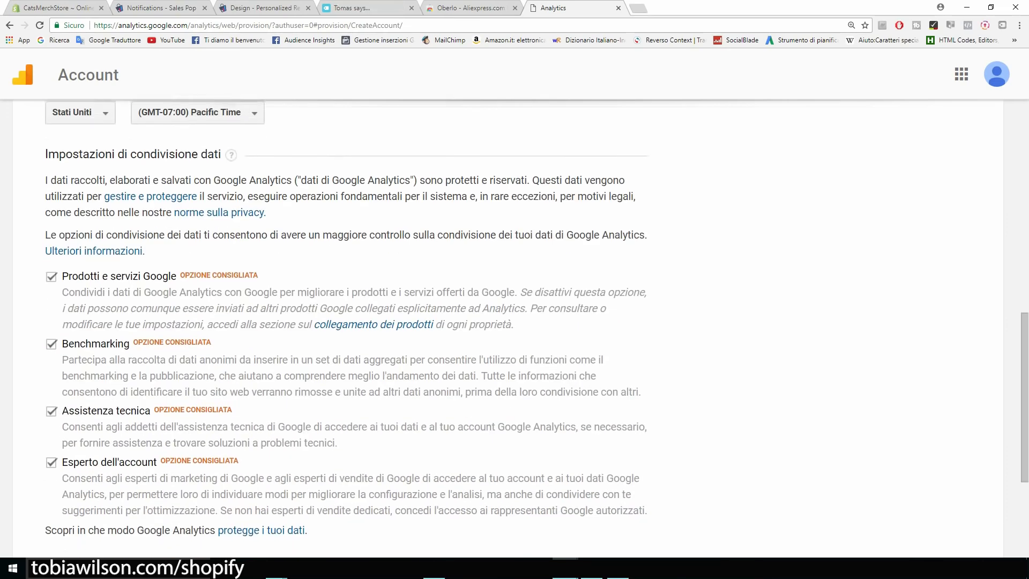
scroll(343, 321, down, 2)
click(52, 172)
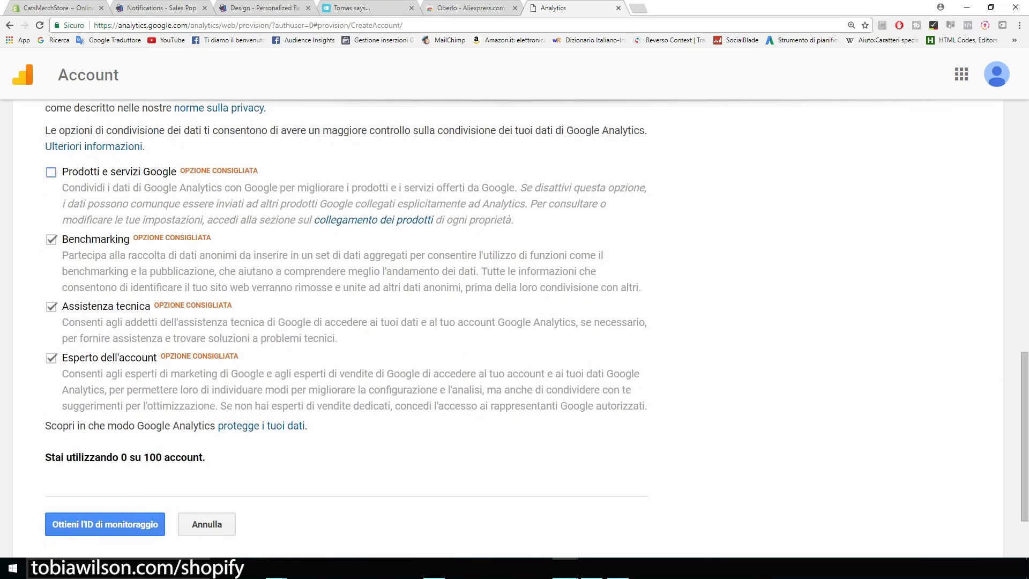
click(51, 239)
click(51, 307)
click(51, 358)
scroll(348, 322, up, 5)
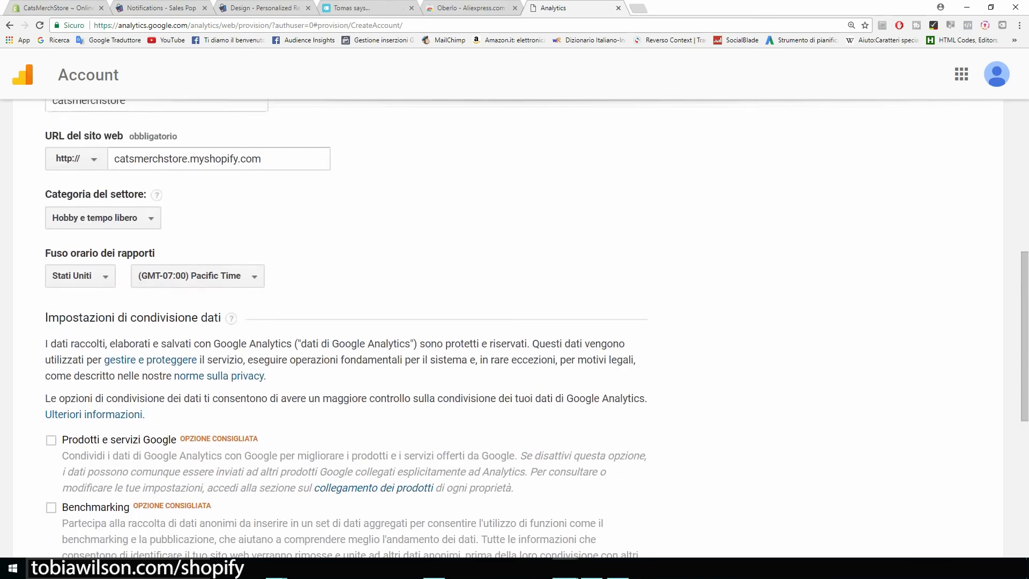
scroll(348, 322, down, 7)
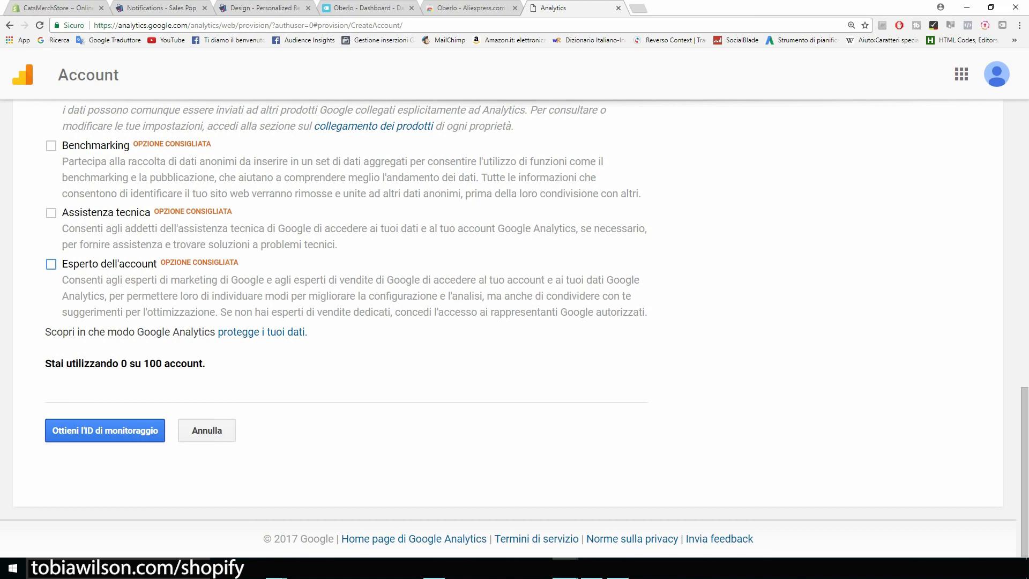
click(106, 430)
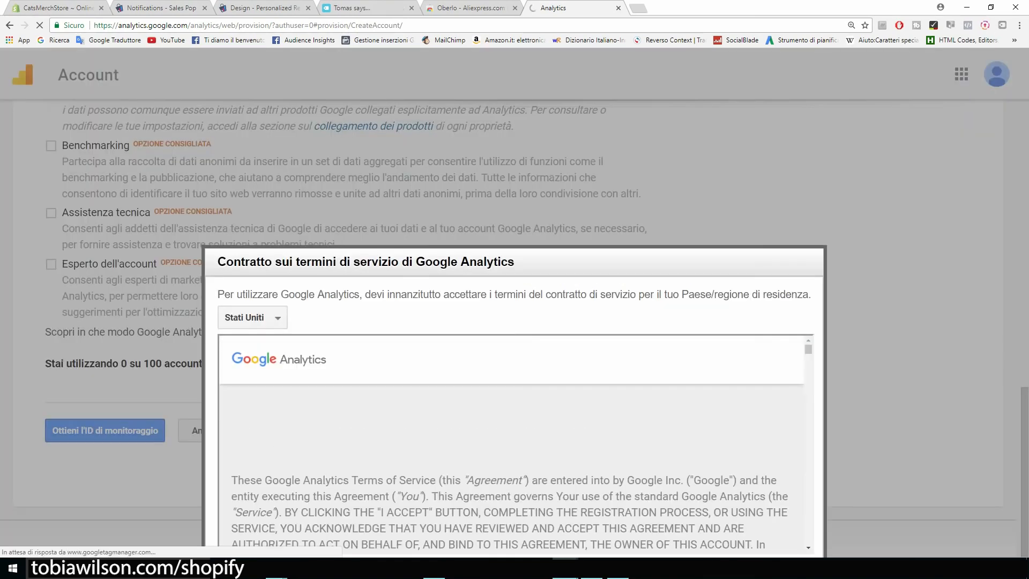
scroll(512, 441, down, 15)
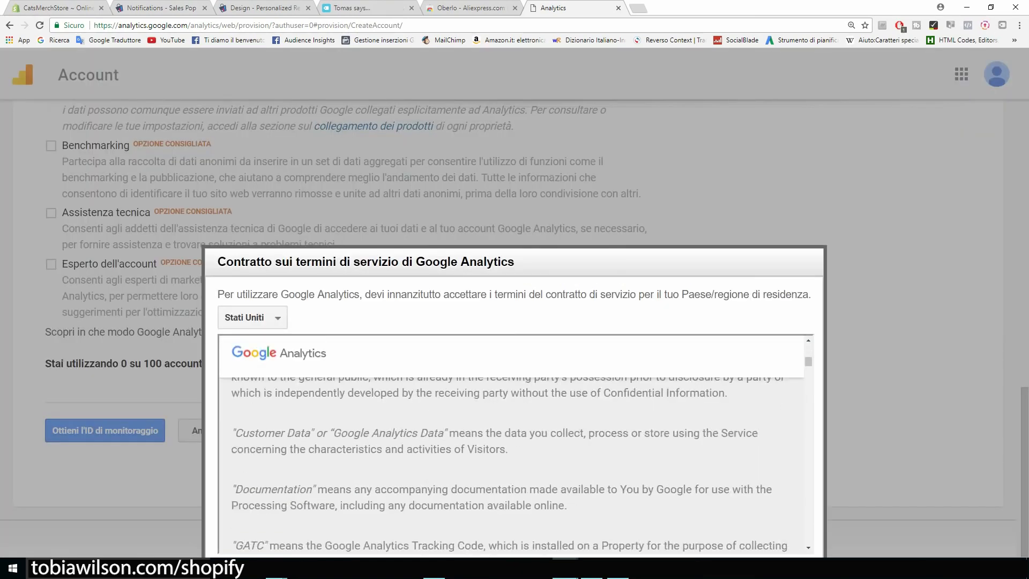
scroll(511, 441, down, 20)
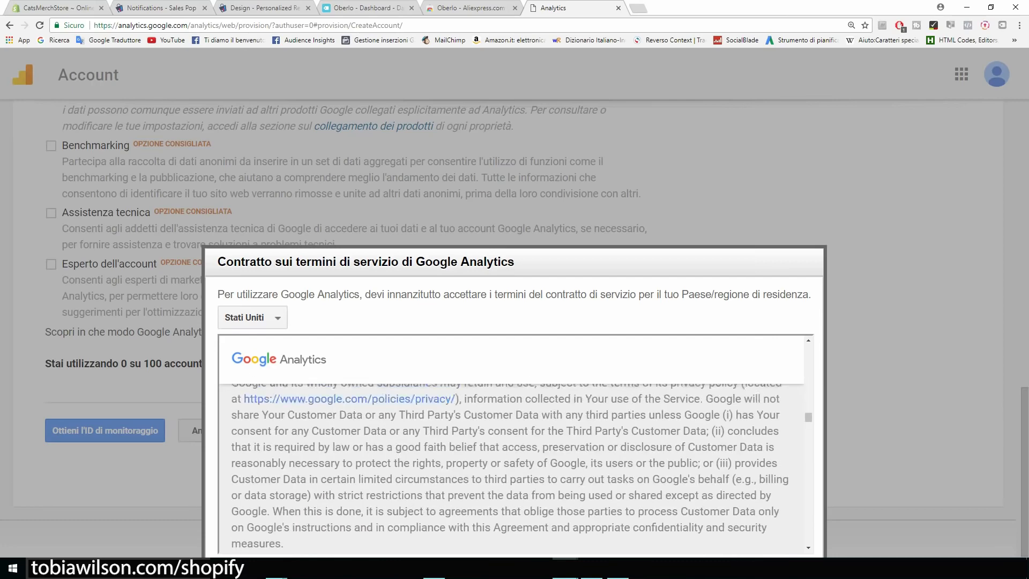
key(ctrl+minus)
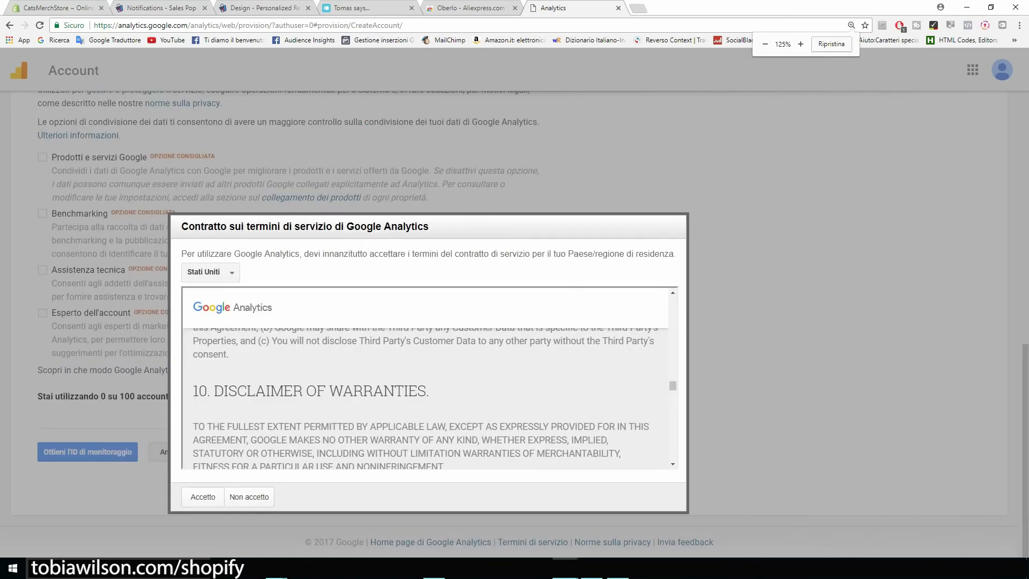
scroll(430, 378, down, 20)
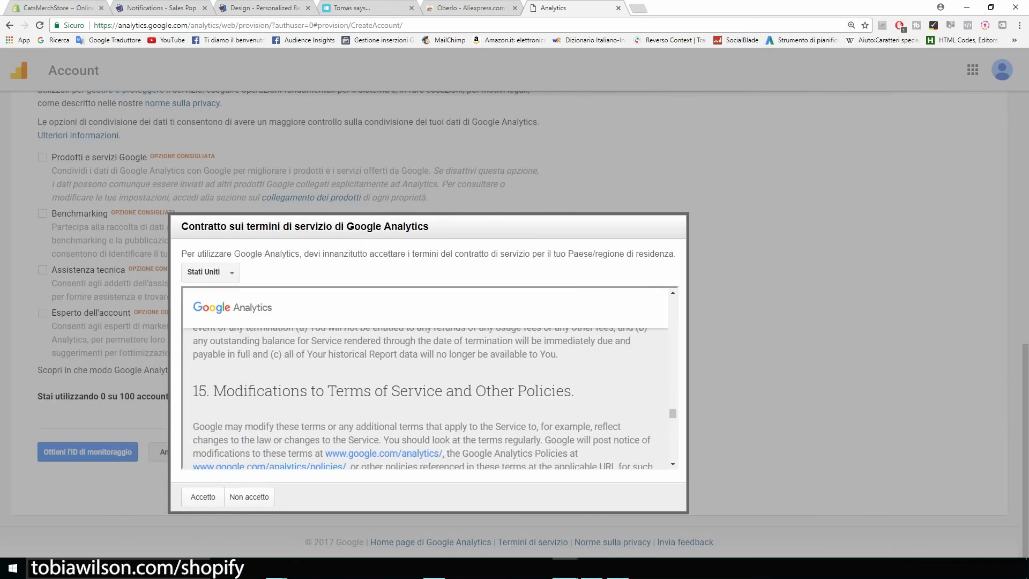
click(203, 497)
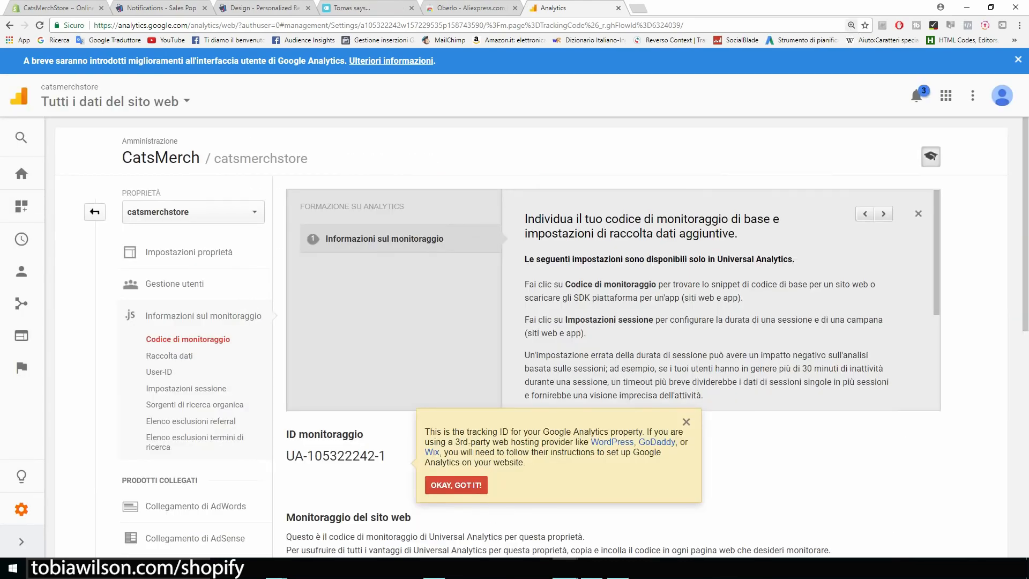
Copy the site tracking script and return to the Shopify preferences
scroll(530, 338, down, 1)
scroll(614, 295, down, 8)
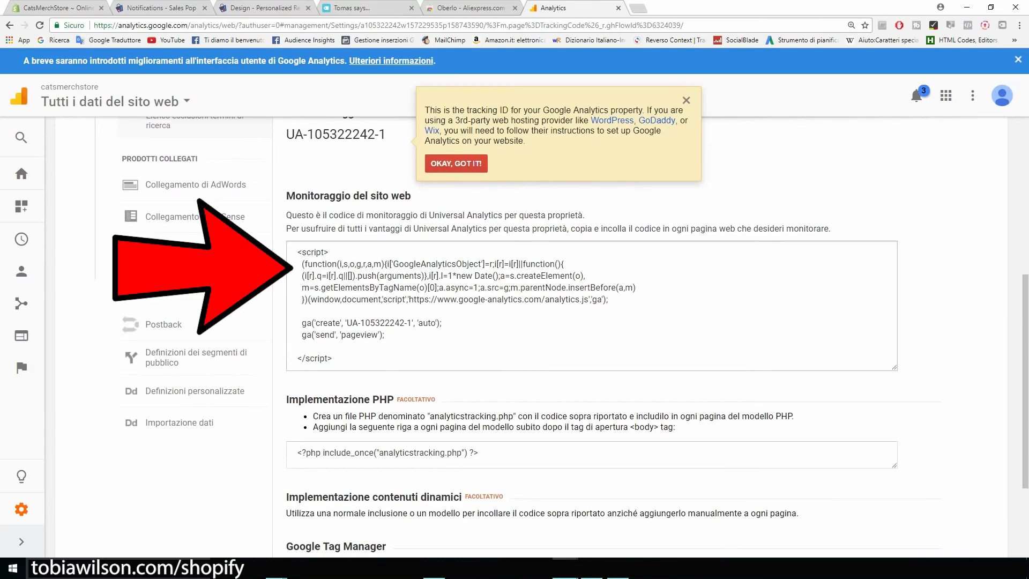
click(592, 305)
right_click(360, 286)
click(387, 294)
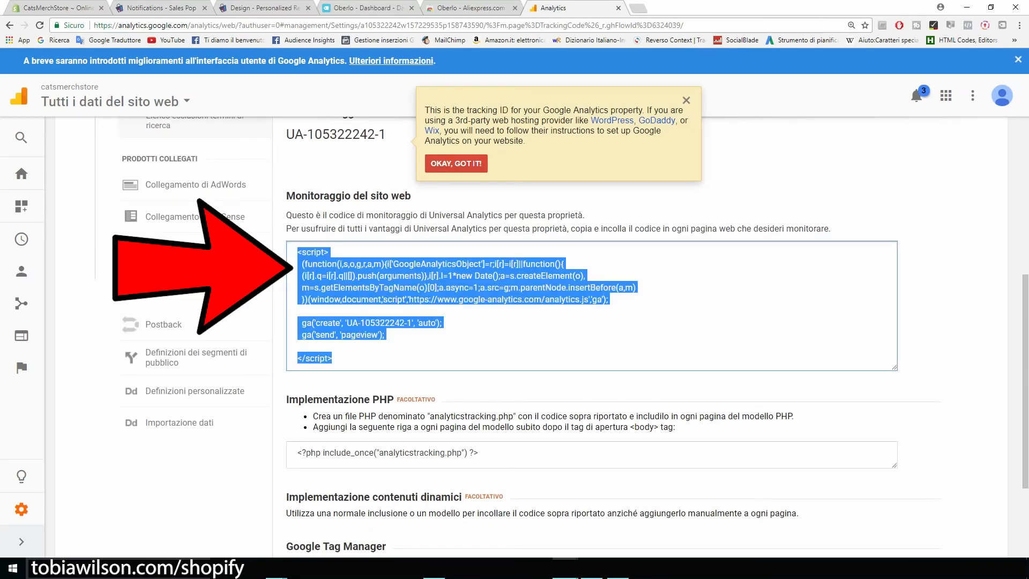
click(61, 8)
click(740, 351)
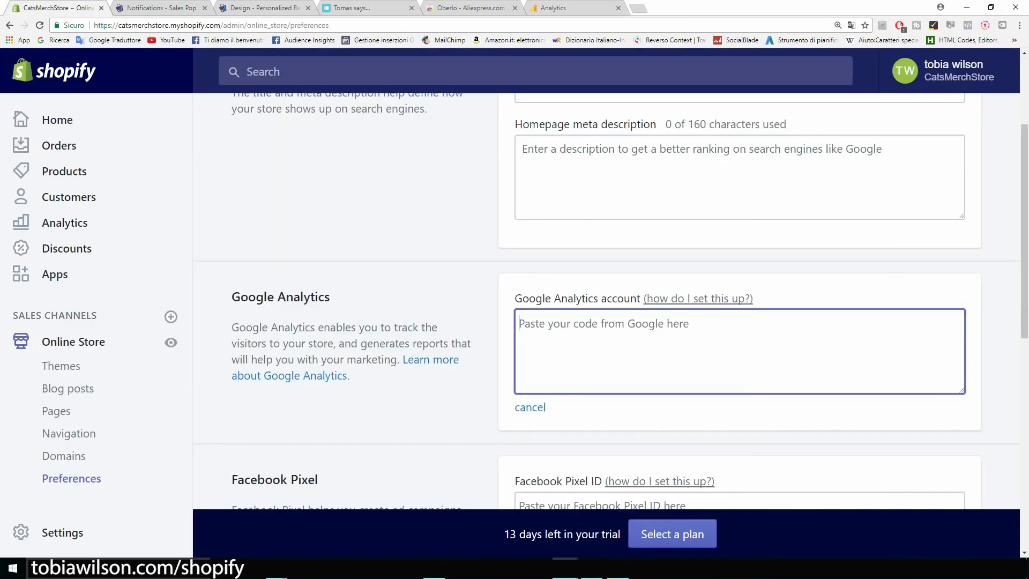
key(ctrl+v)
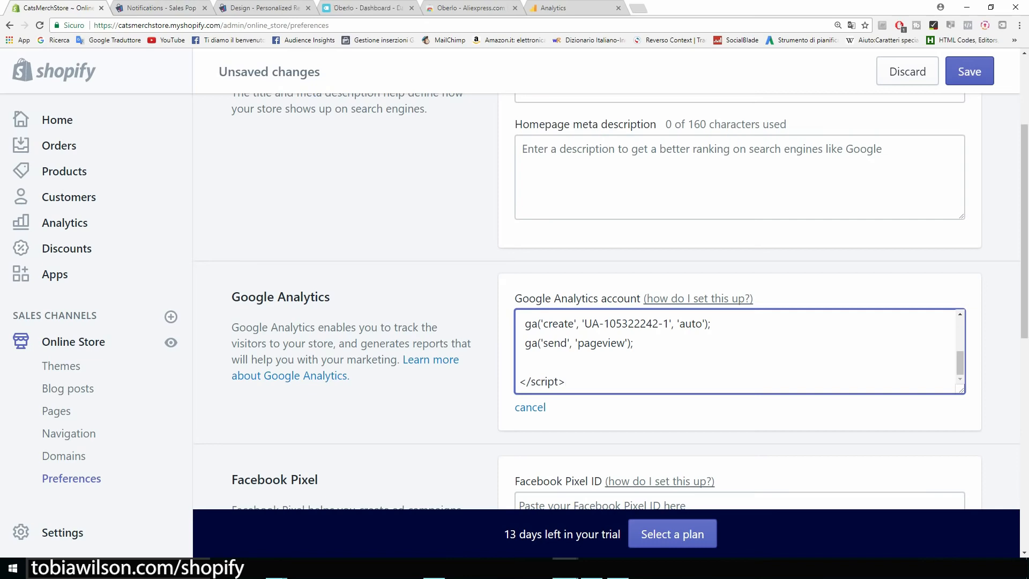
click(970, 71)
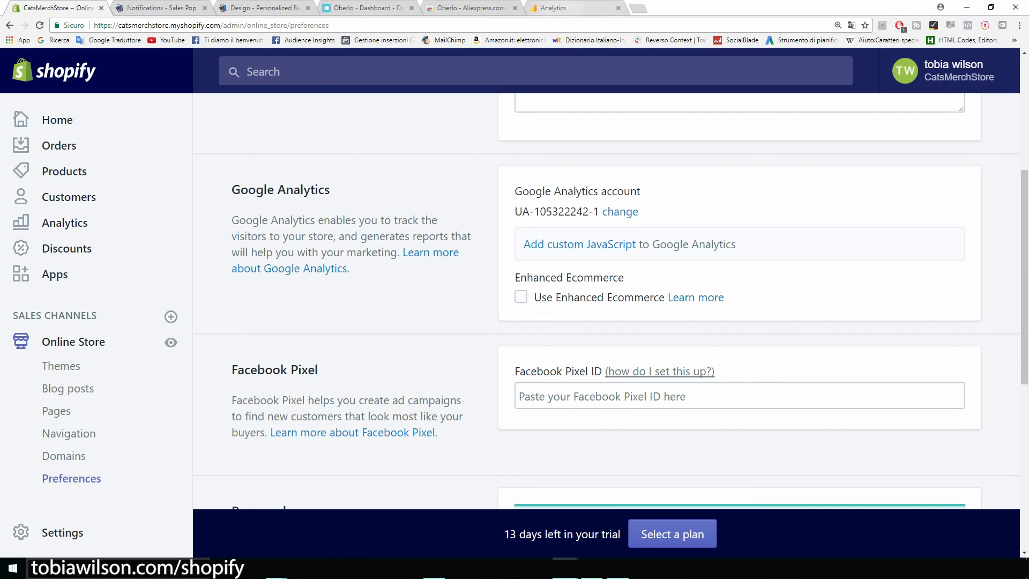
click(561, 8)
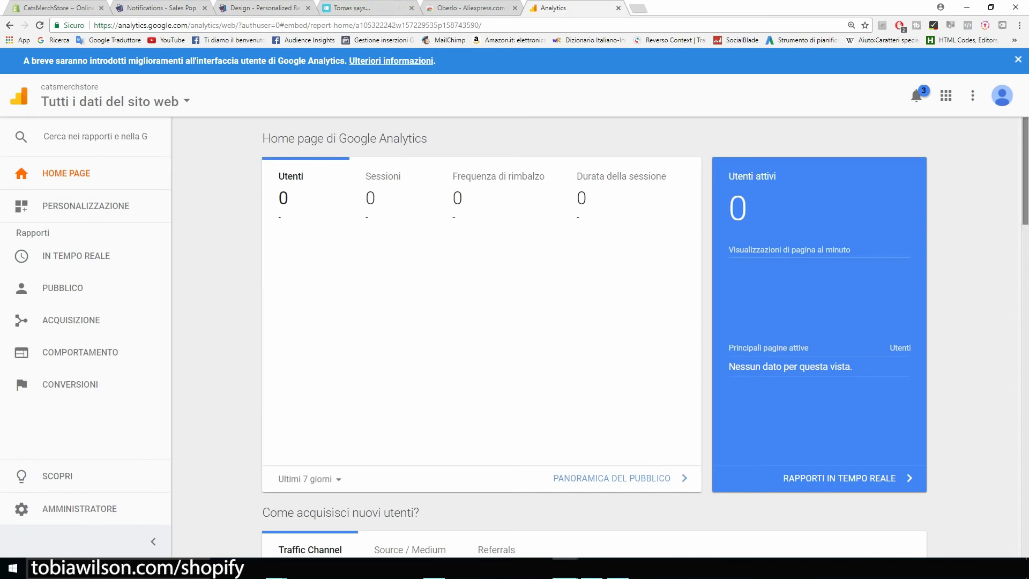
scroll(594, 335, down, 8)
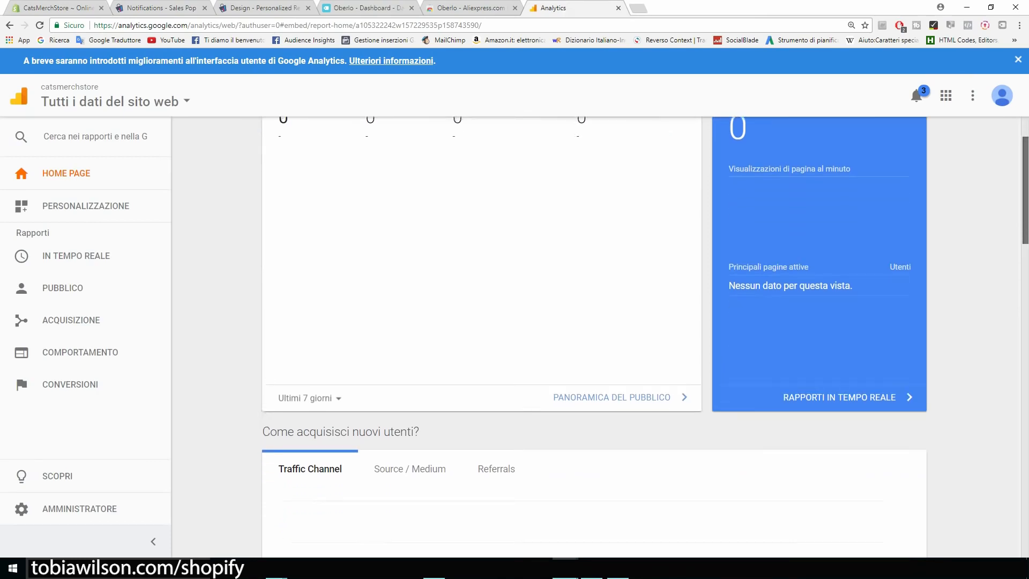
scroll(594, 335, up, 8)
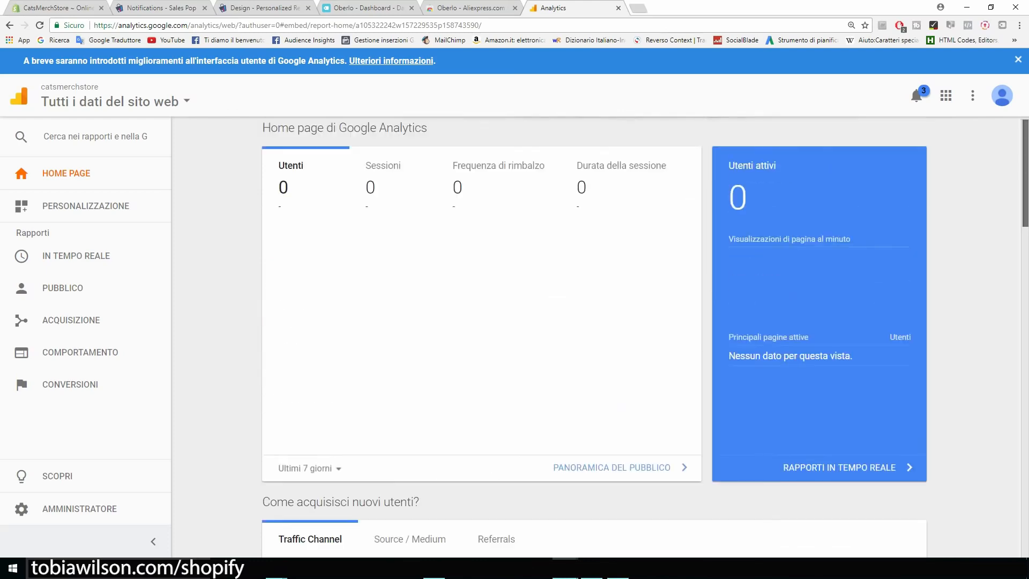
drag(427, 138, 379, 138)
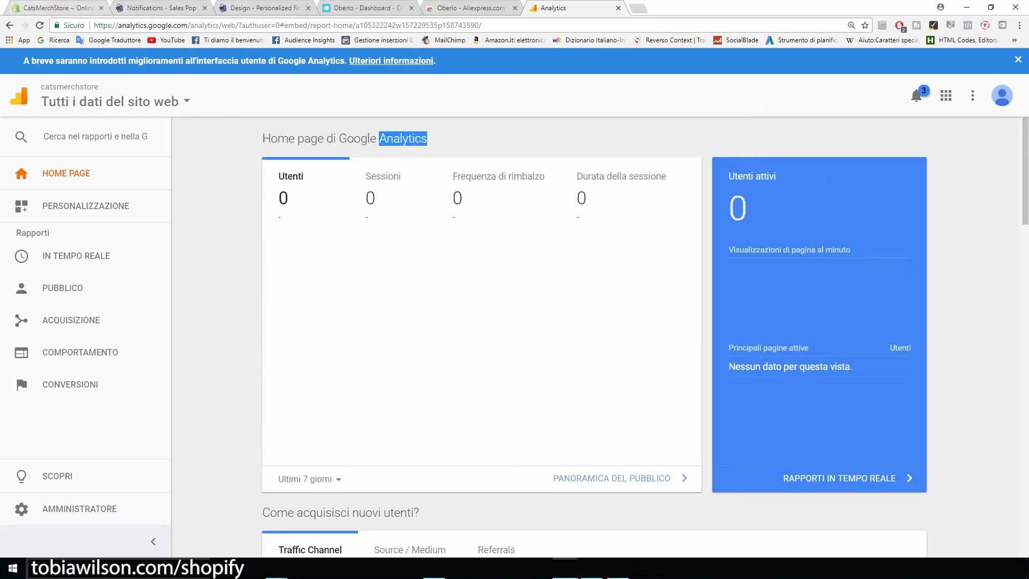
click(54, 8)
scroll(606, 301, down, 2)
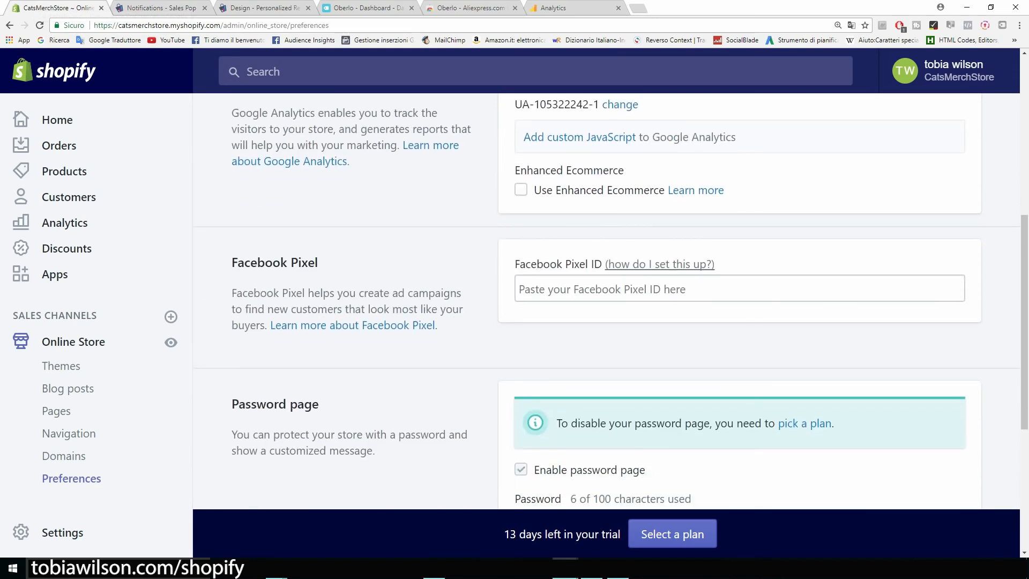
Scroll past Facebook Pixel to the Password page section and follow its pick-a-plan link
drag(515, 264, 550, 263)
drag(587, 263, 591, 263)
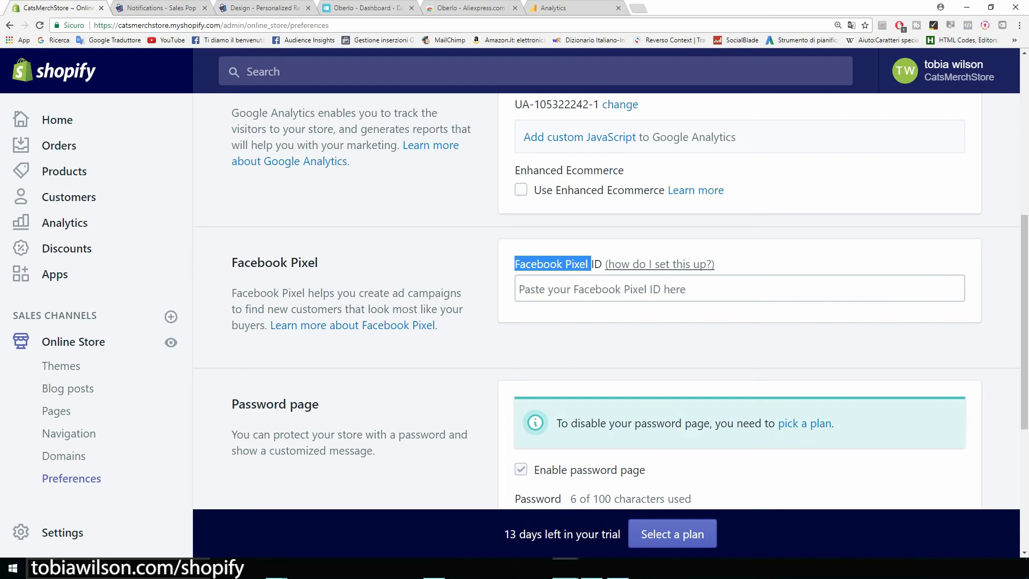
scroll(605, 300, down, 2)
scroll(606, 301, down, 2)
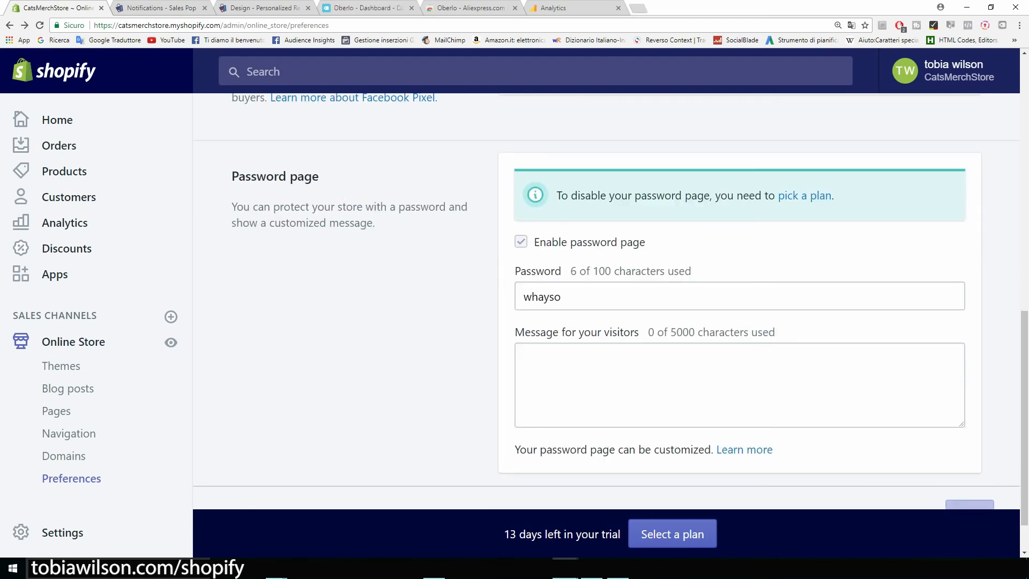
scroll(606, 300, down, 1)
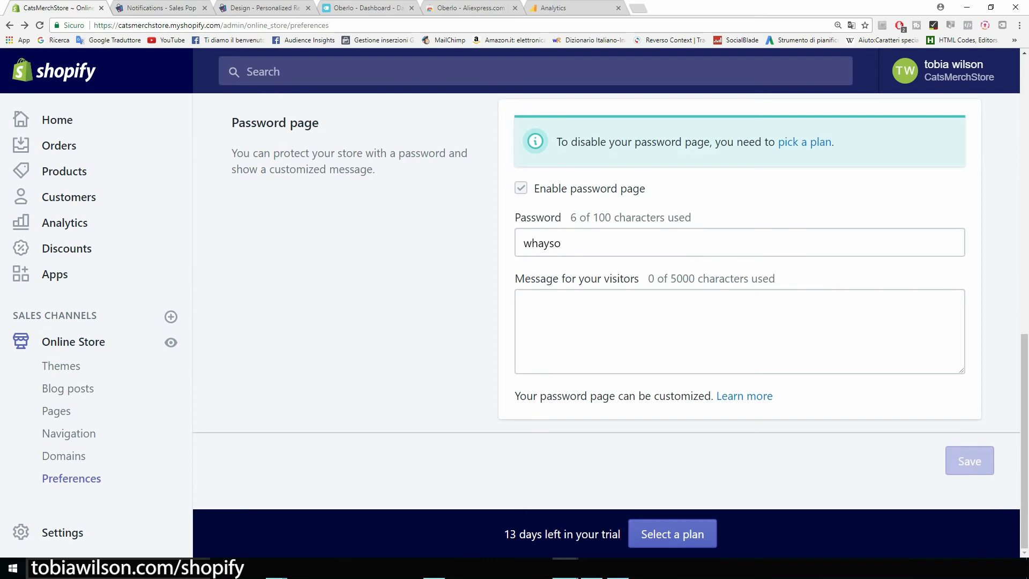
drag(320, 123, 232, 123)
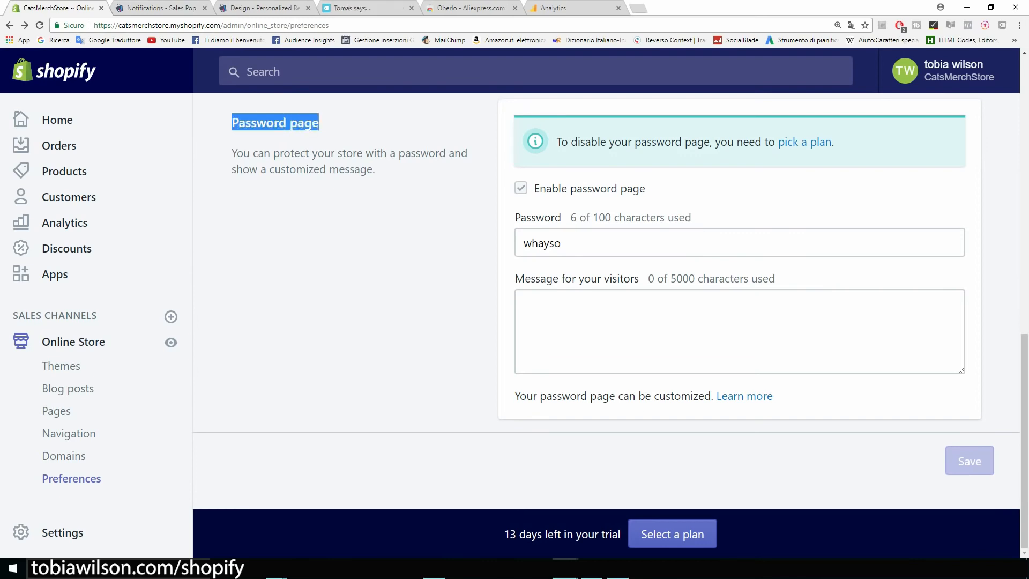
click(318, 125)
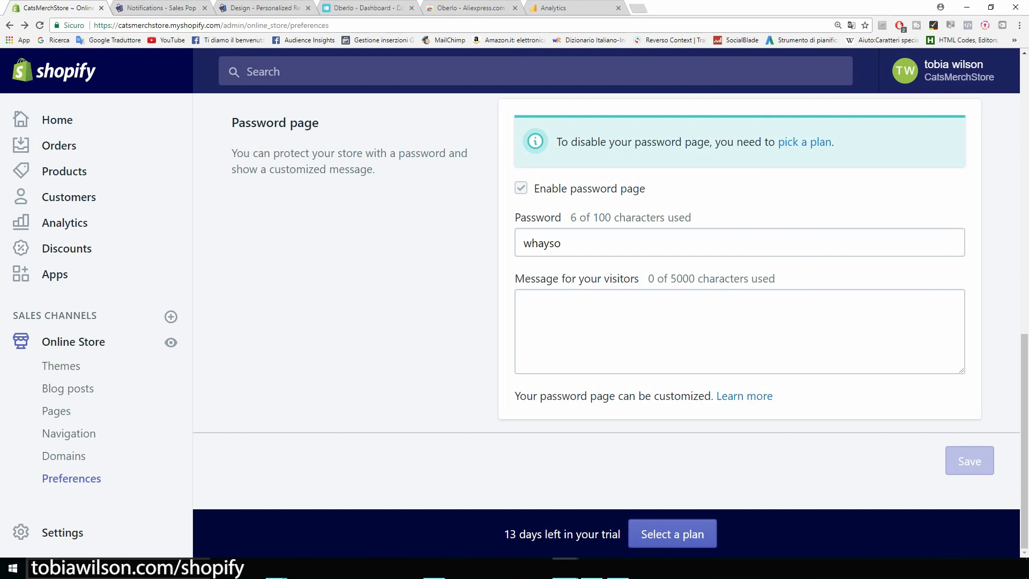
click(804, 142)
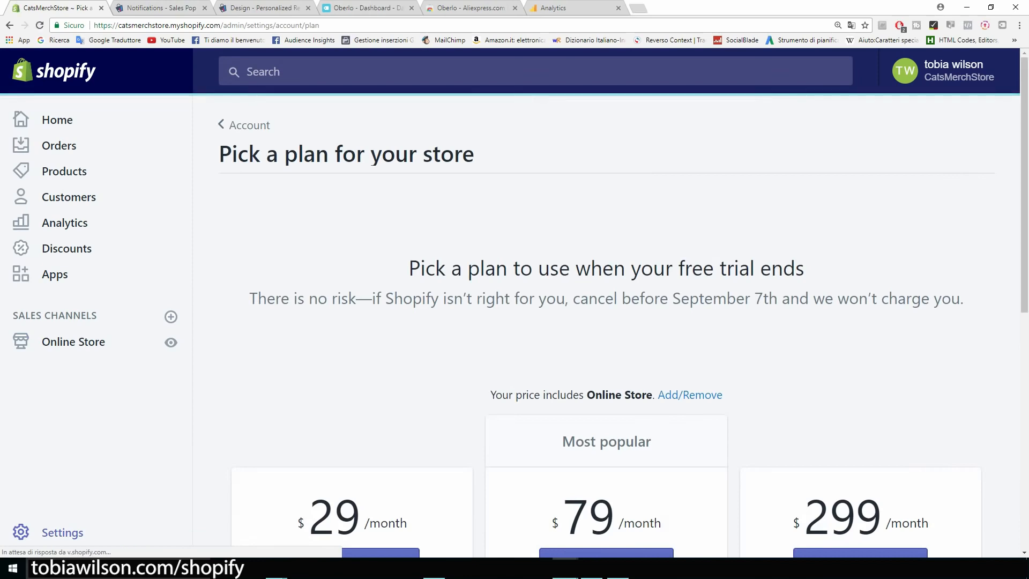
Review the $29/month Basic Shopify price and choose that plan
scroll(606, 321, down, 3)
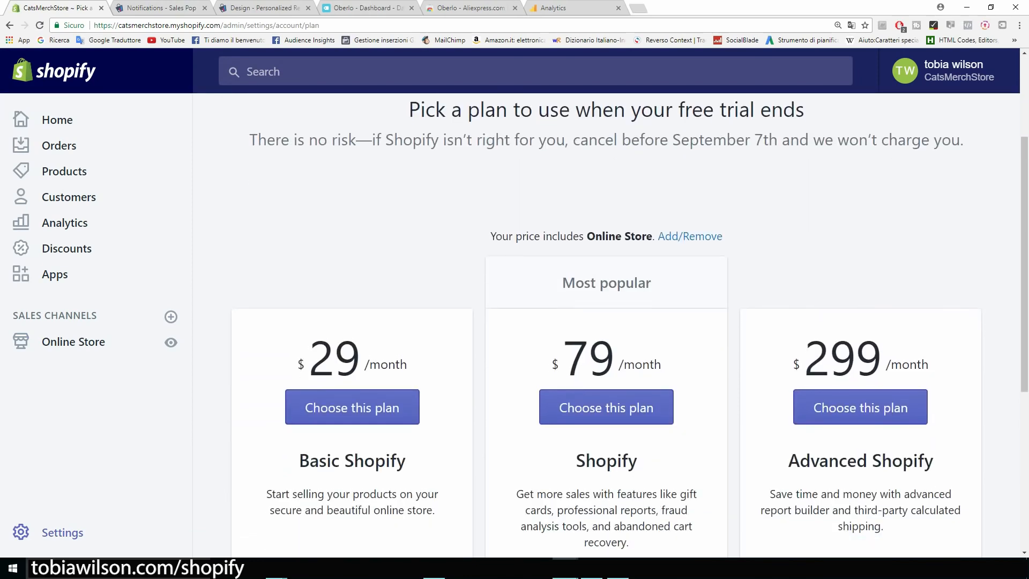
scroll(605, 322, down, 1)
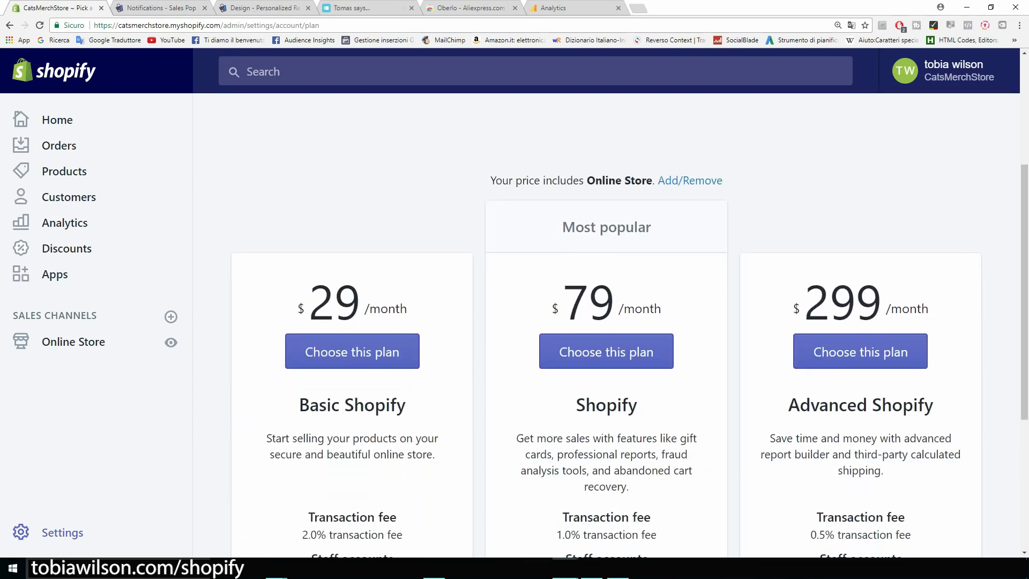
drag(408, 311, 297, 310)
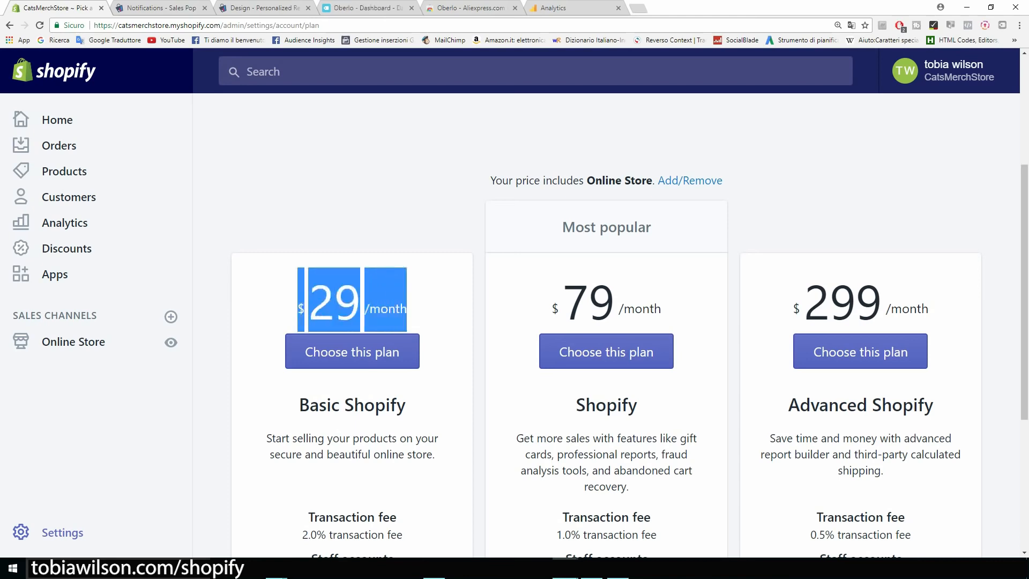
click(279, 304)
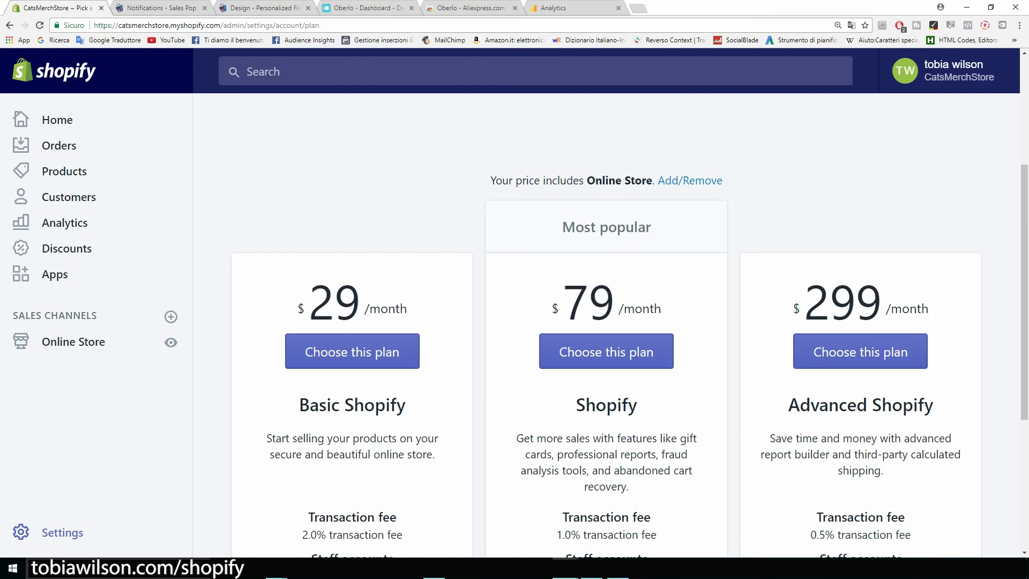
scroll(606, 322, down, 1)
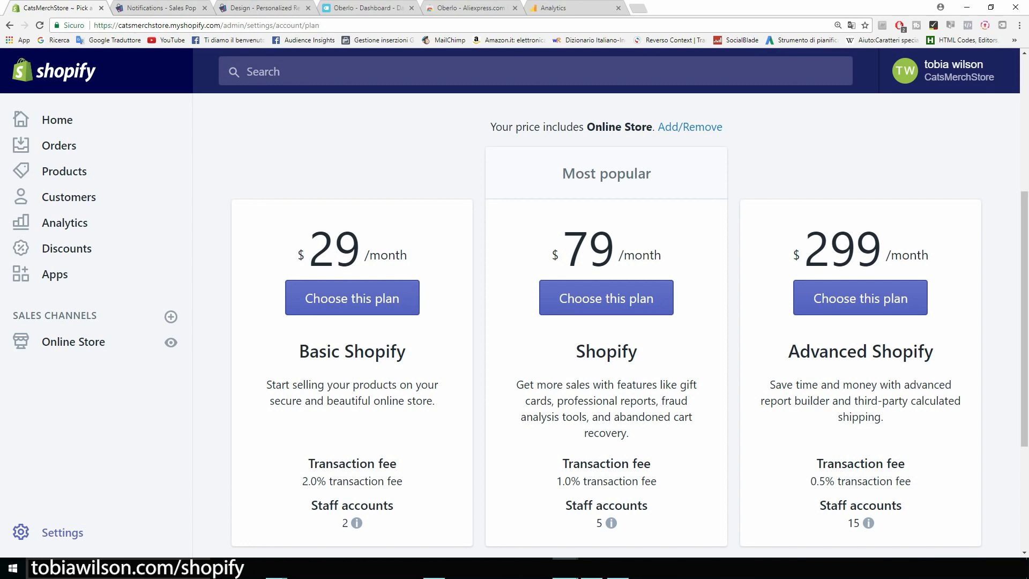
scroll(606, 322, down, 1)
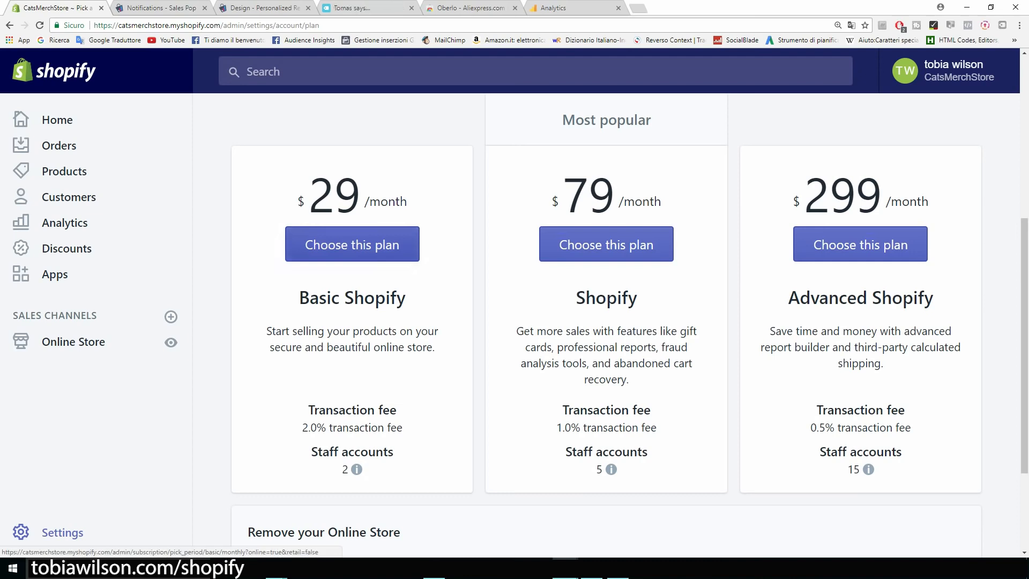
click(352, 245)
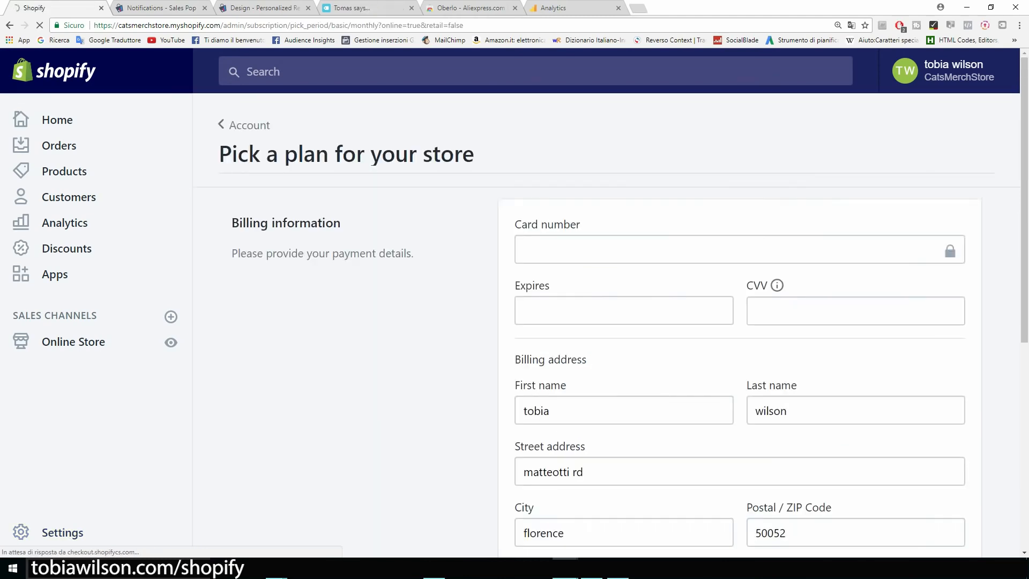
Scroll through the billing information form without filling it in
scroll(606, 324, down, 1)
scroll(606, 325, down, 1)
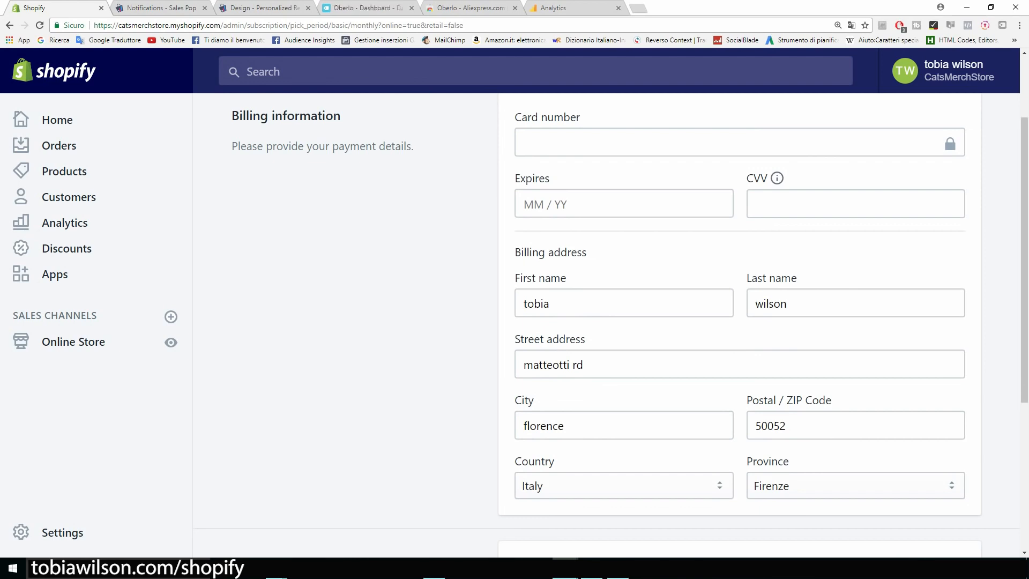
scroll(607, 325, up, 2)
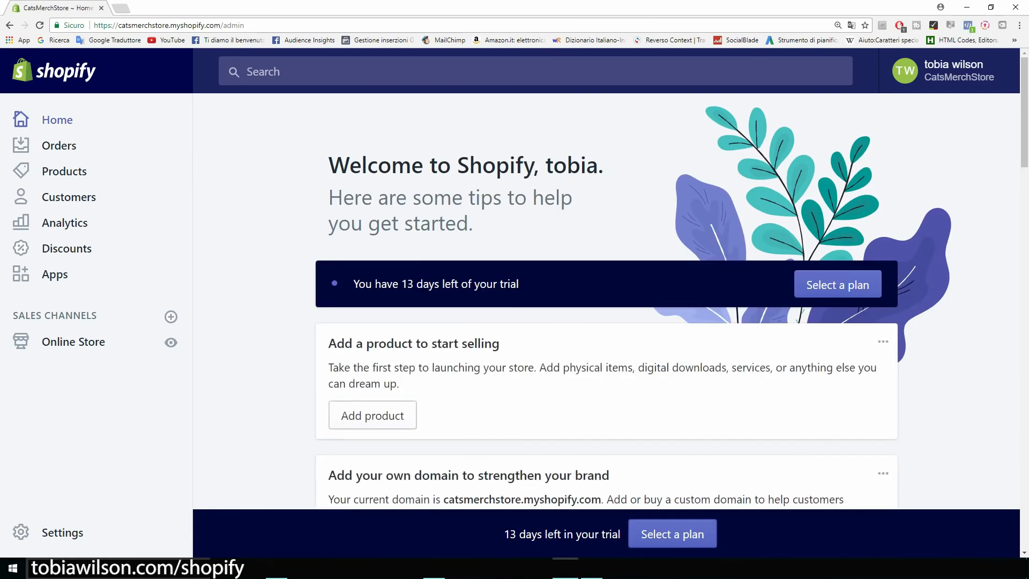
In Settings > General, change the store name from CatsMerchStore to Cat Lovers
click(63, 532)
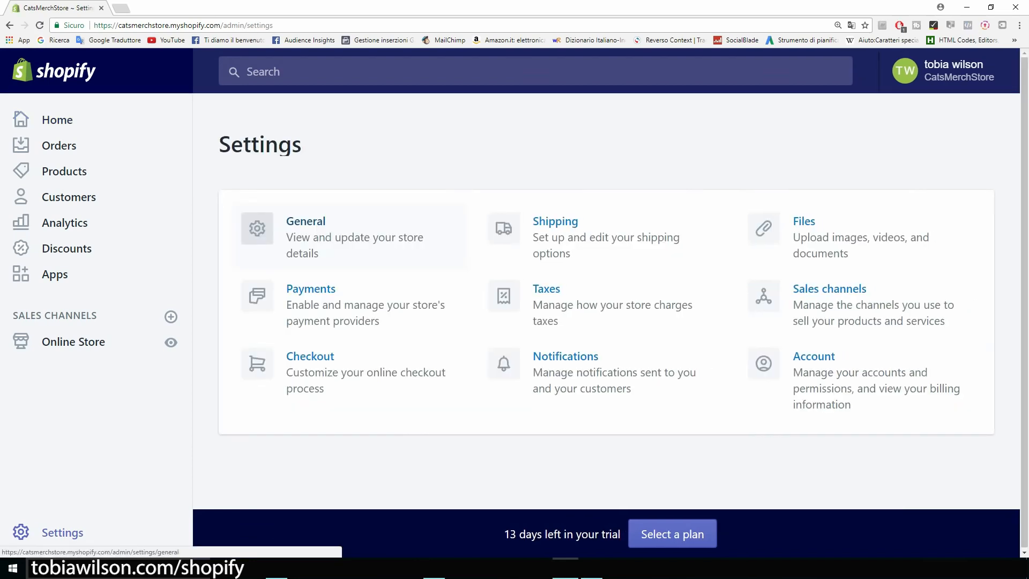
click(306, 221)
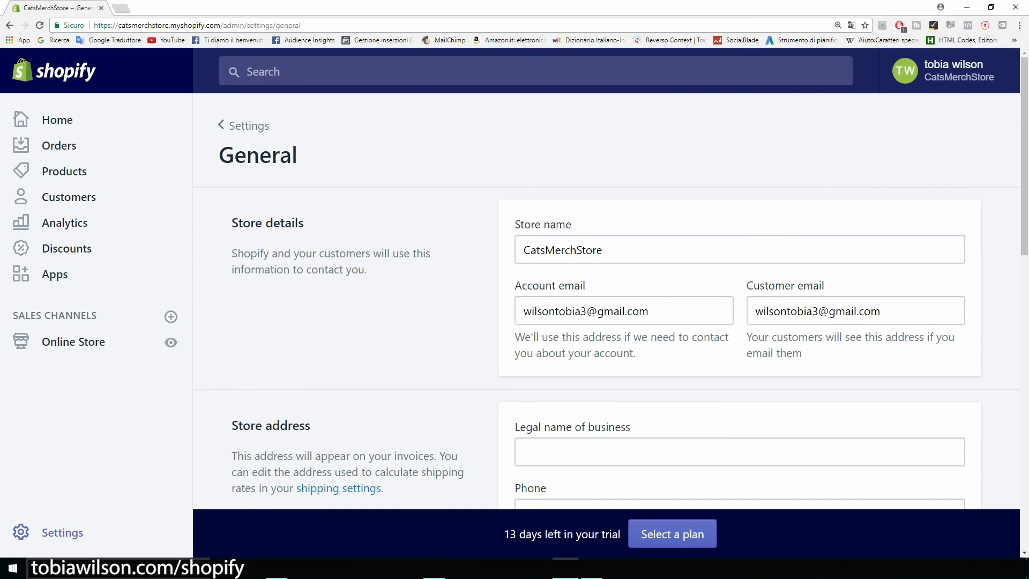
key(ctrl+plus)
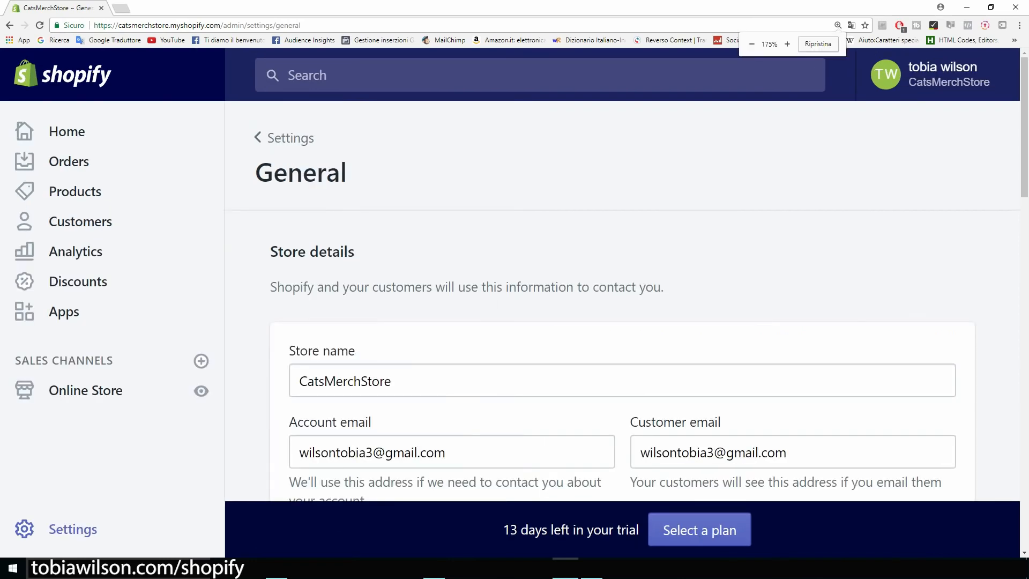
scroll(622, 301, down, 3)
double_click(345, 220)
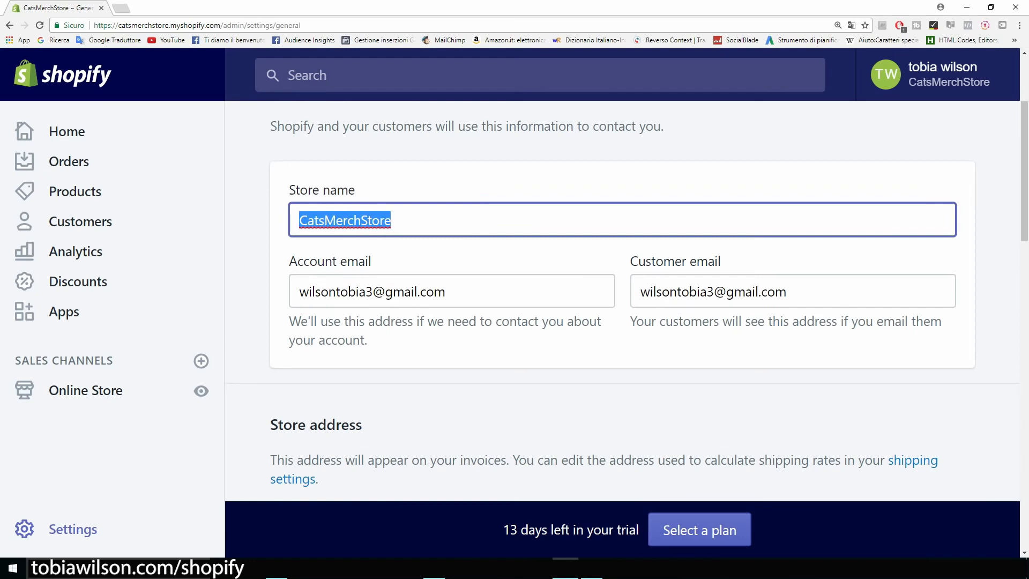
text(Cat Lovers)
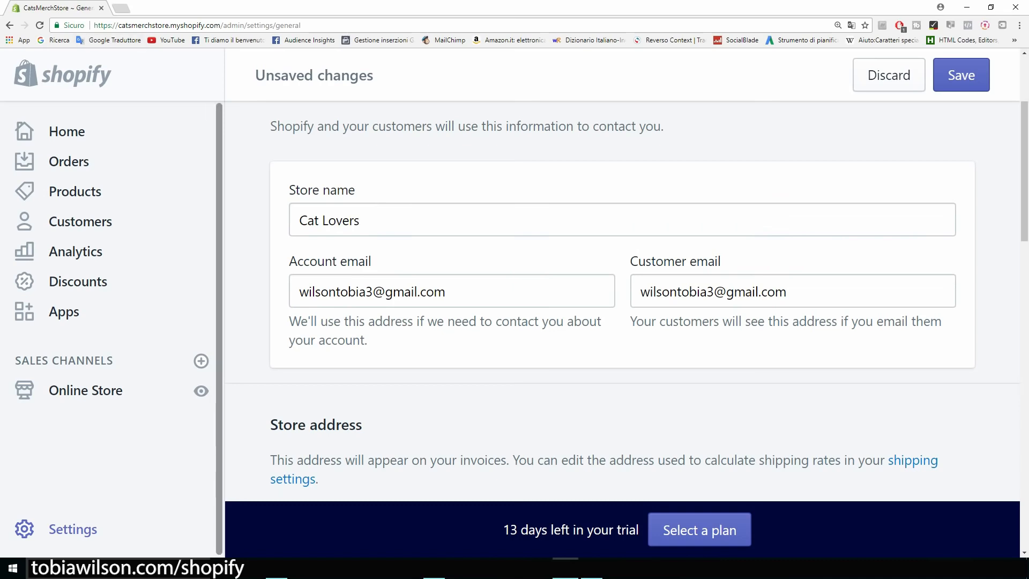
drag(119, 25, 220, 25)
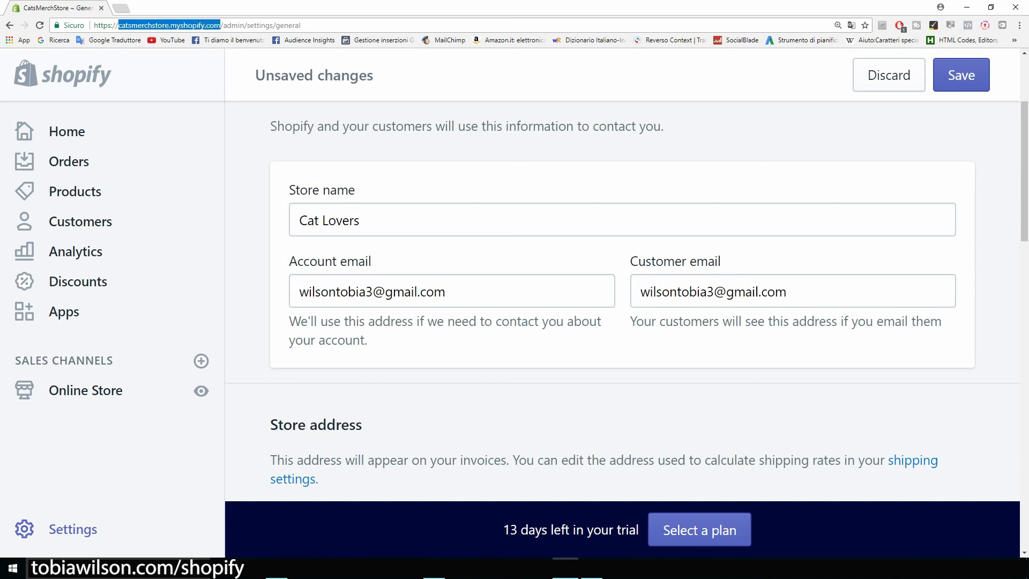
click(221, 25)
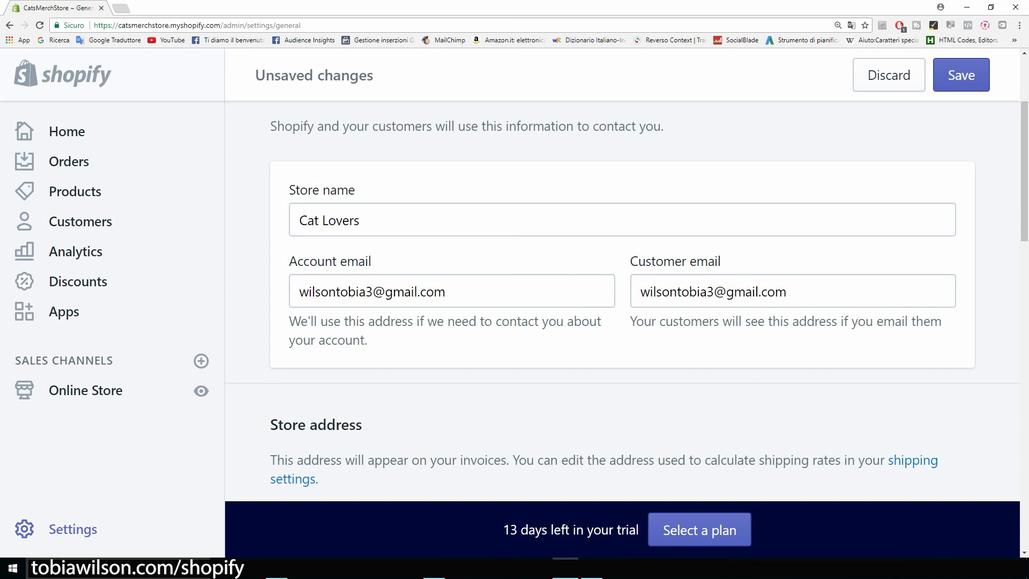
Keep United States Dollars as the store currency and save the general settings
scroll(621, 300, down, 2)
scroll(621, 300, up, 2)
scroll(622, 300, down, 2)
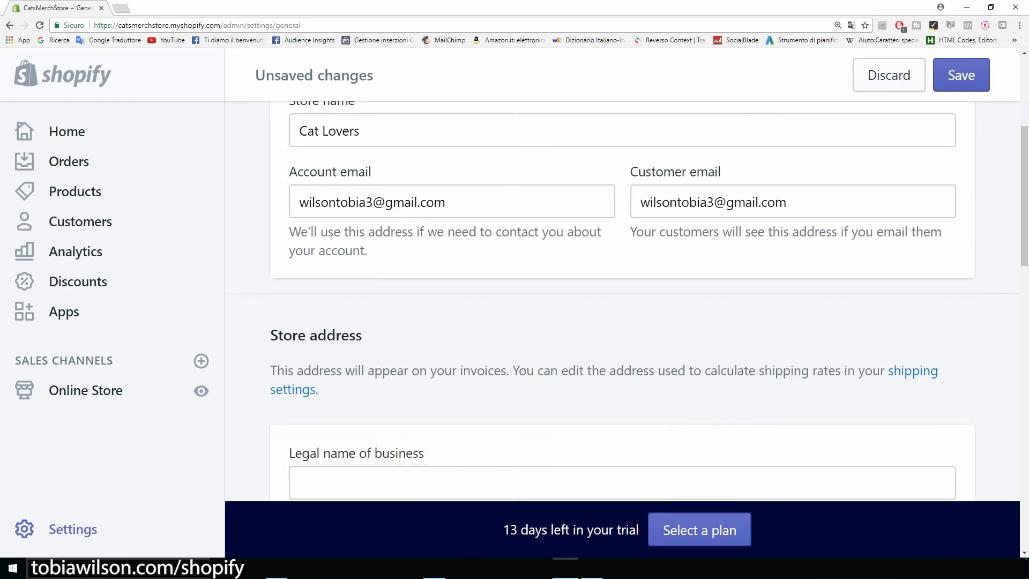
scroll(622, 300, down, 4)
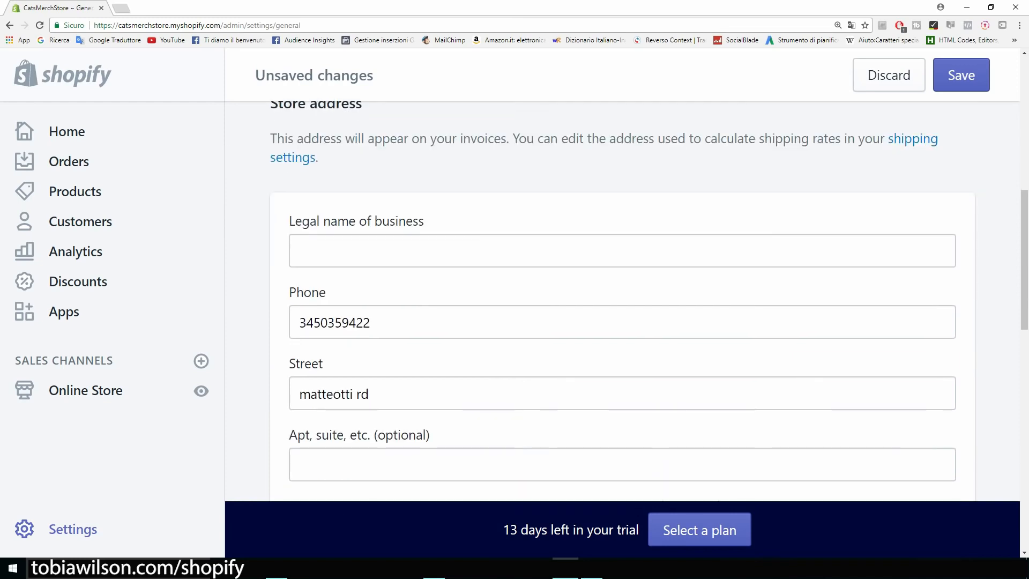
scroll(622, 300, down, 2)
scroll(622, 300, down, 2)
scroll(622, 300, down, 8)
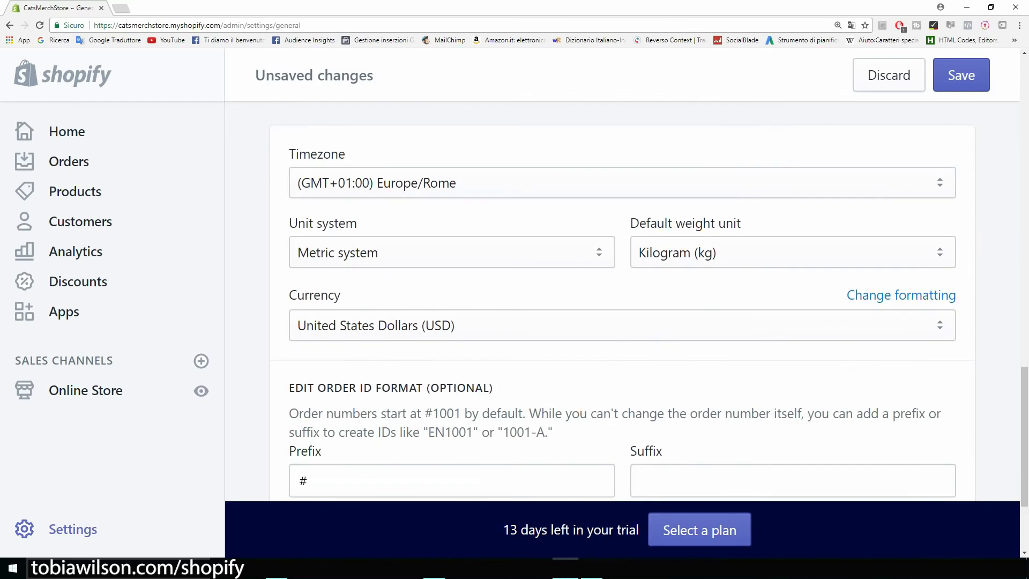
scroll(622, 301, down, 1)
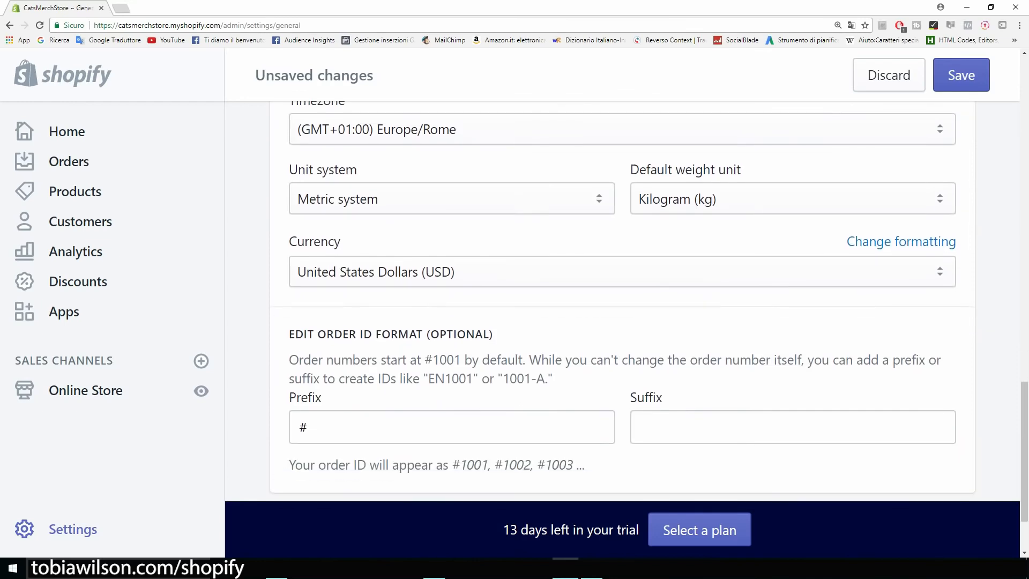
scroll(622, 300, down, 1)
click(622, 218)
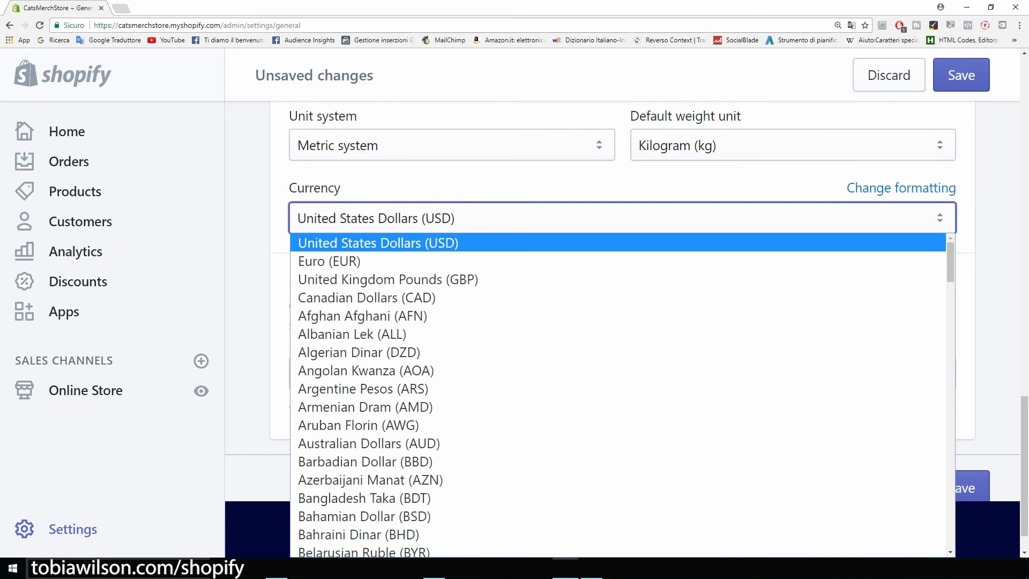
click(247, 204)
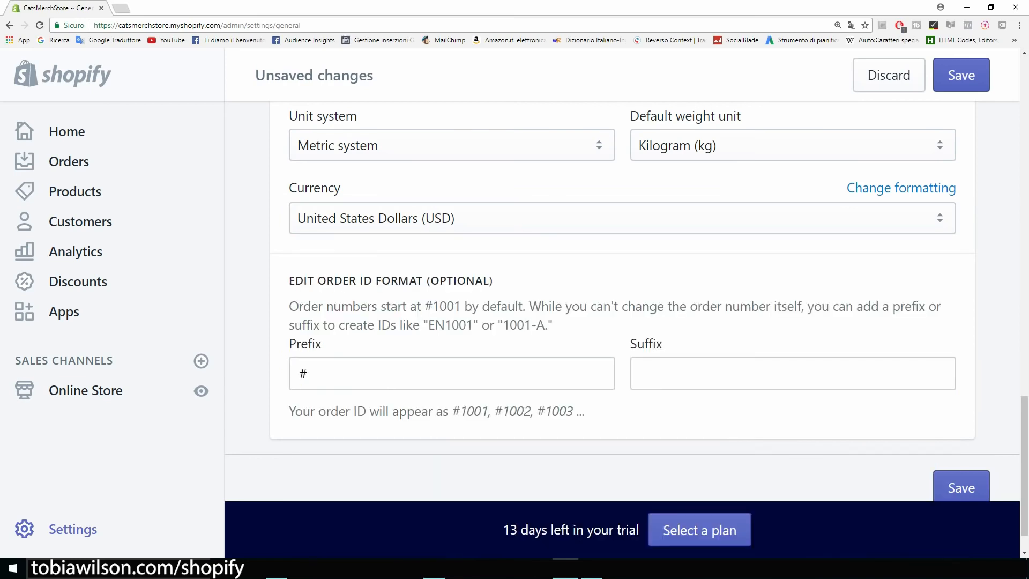
scroll(622, 300, down, 1)
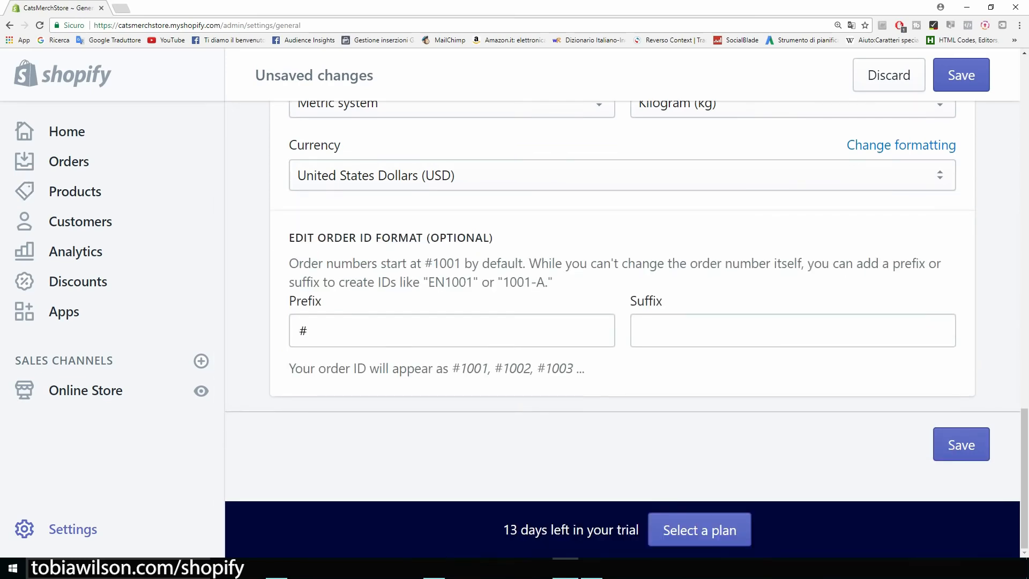
click(961, 445)
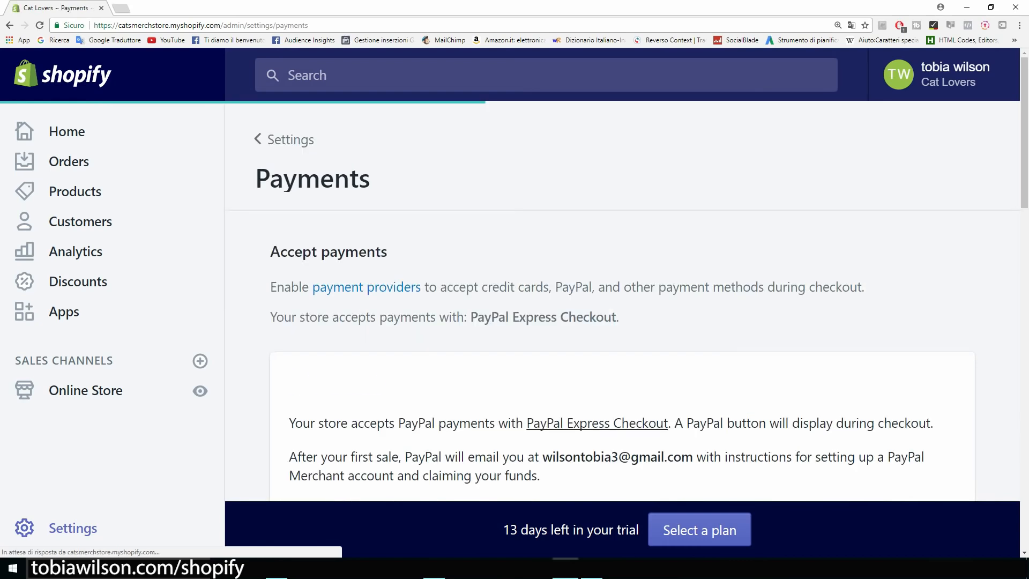
Review the PayPal Express Checkout card, then zoom out to the Accept credit cards section
scroll(621, 300, down, 3)
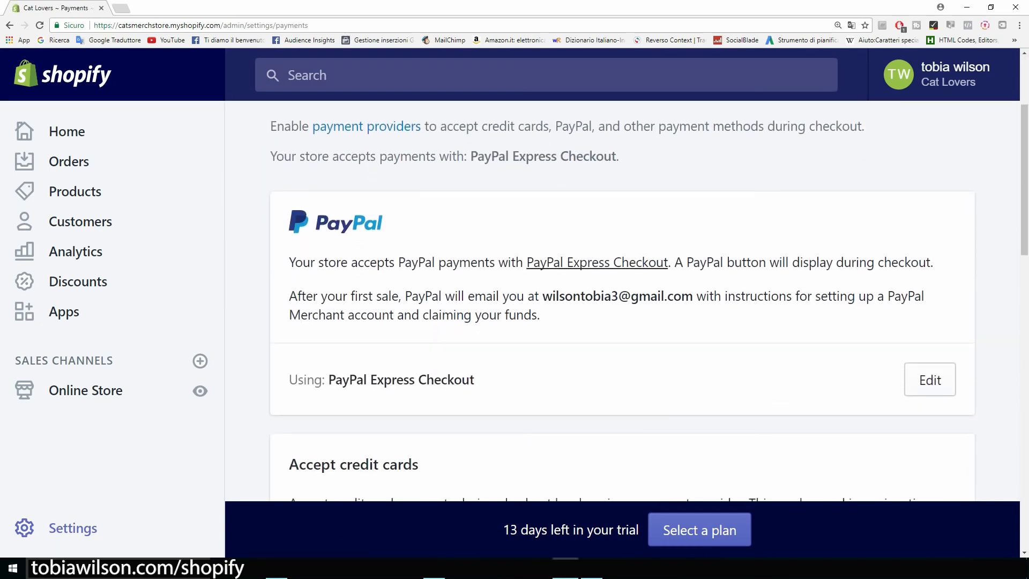
drag(543, 296, 694, 296)
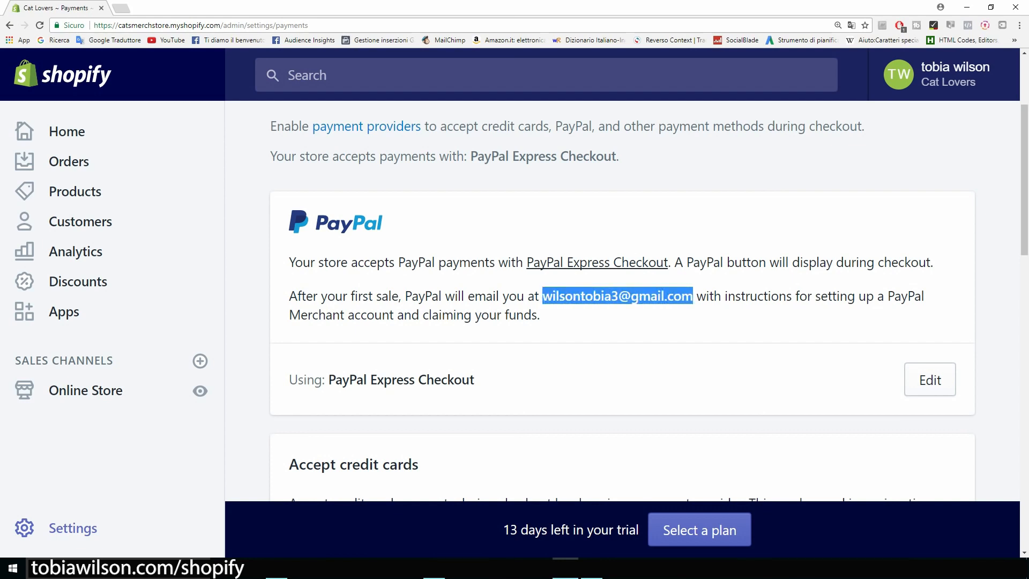
click(694, 297)
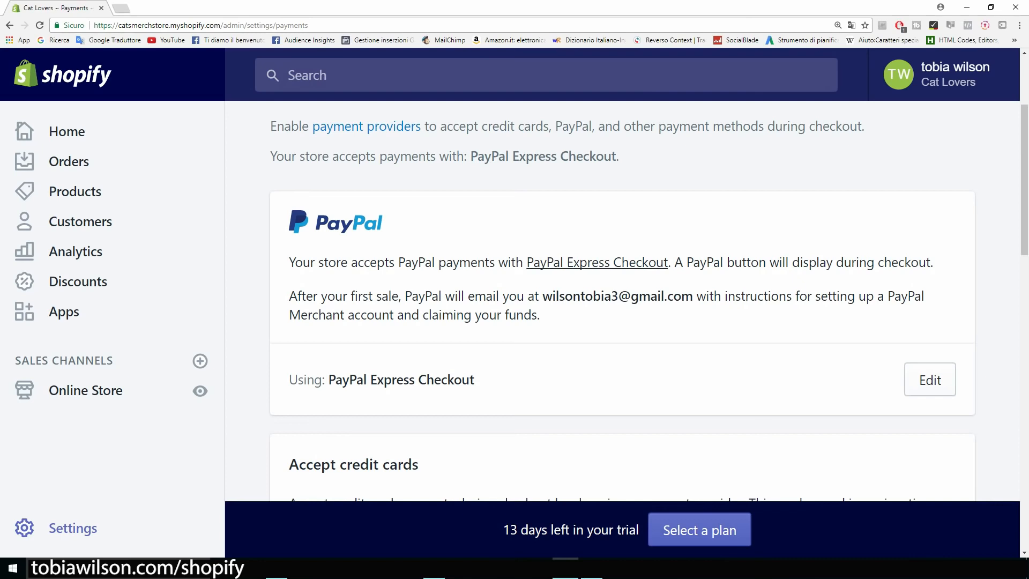
scroll(622, 300, down, 1)
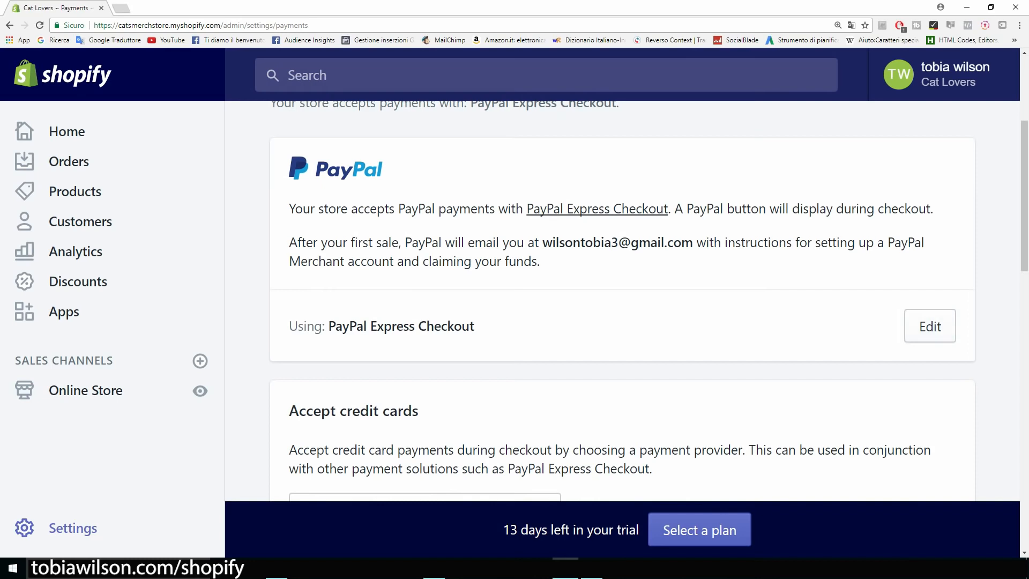
scroll(621, 301, down, 4)
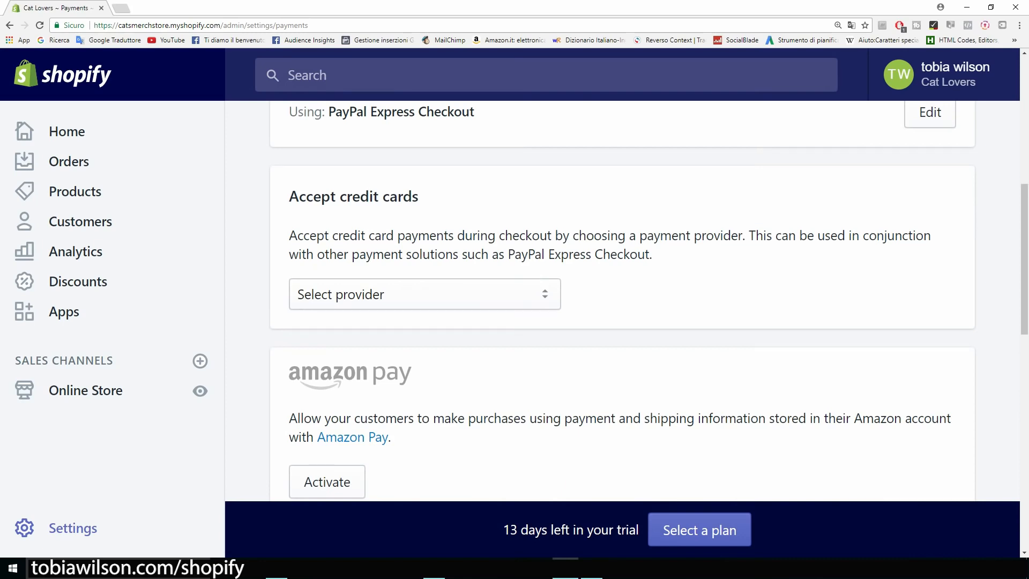
key(ctrl+minus)
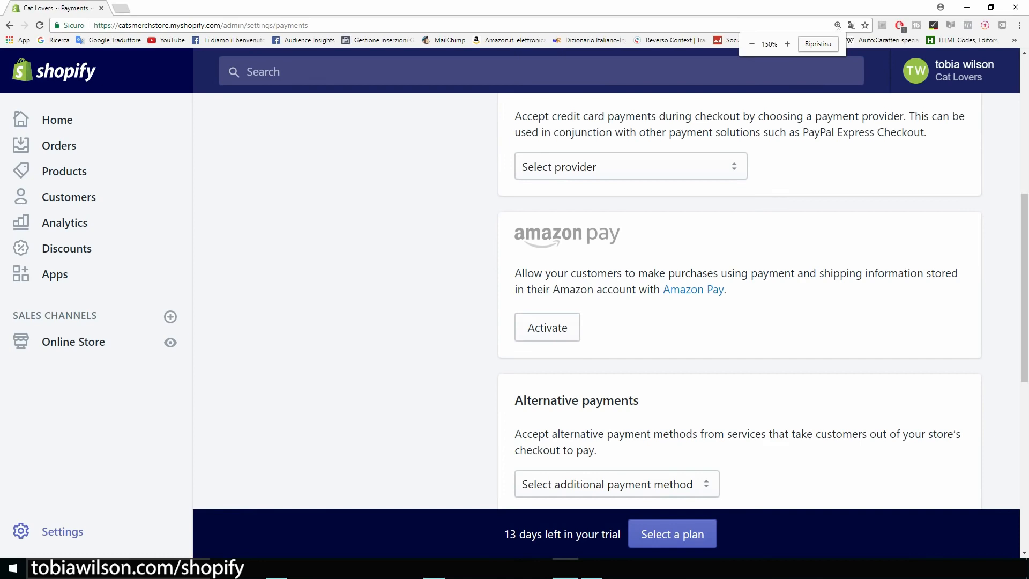
scroll(740, 301, up, 4)
scroll(740, 300, down, 2)
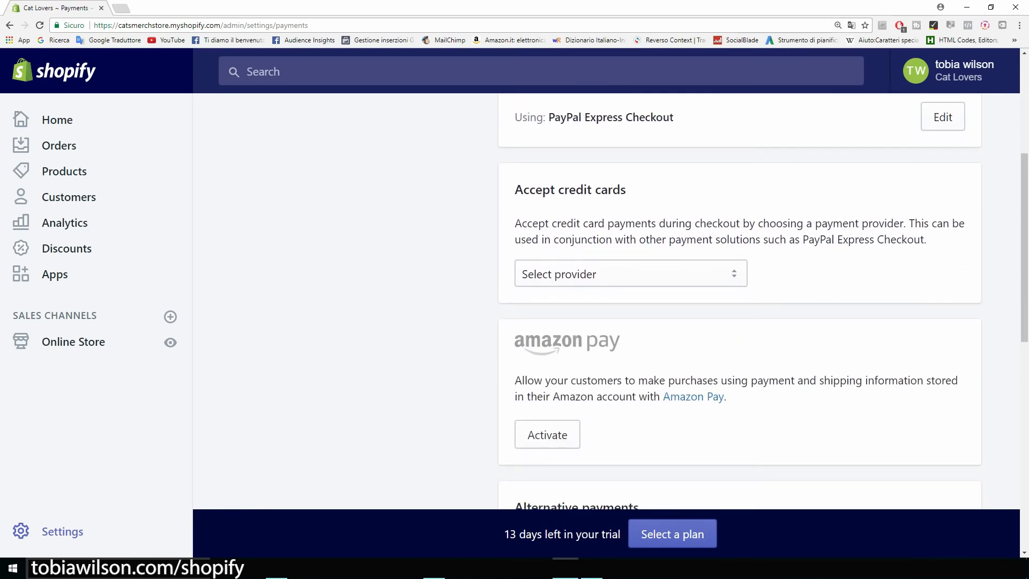
Choose Stripe as the credit card provider and activate it
click(631, 274)
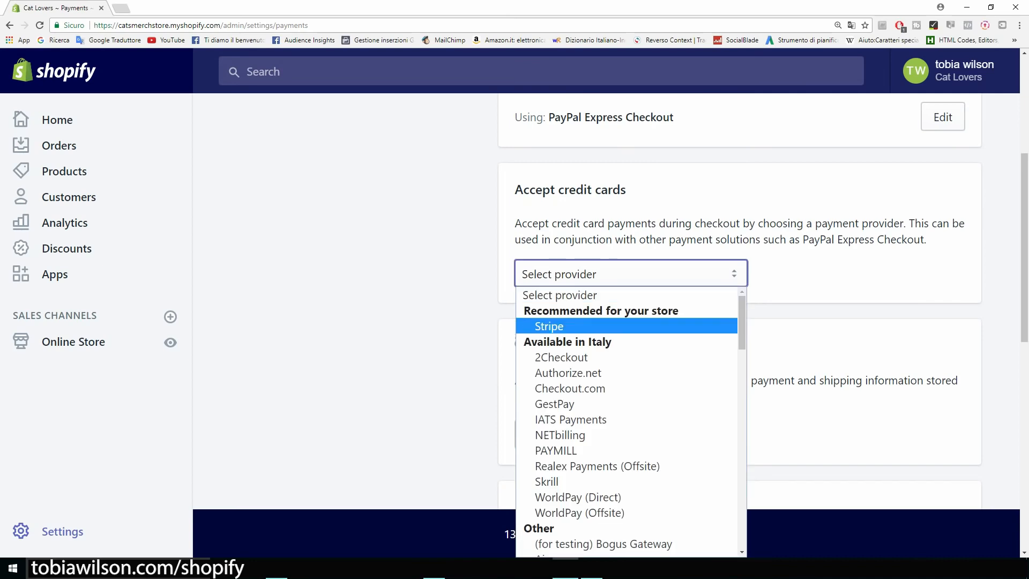
key(Return)
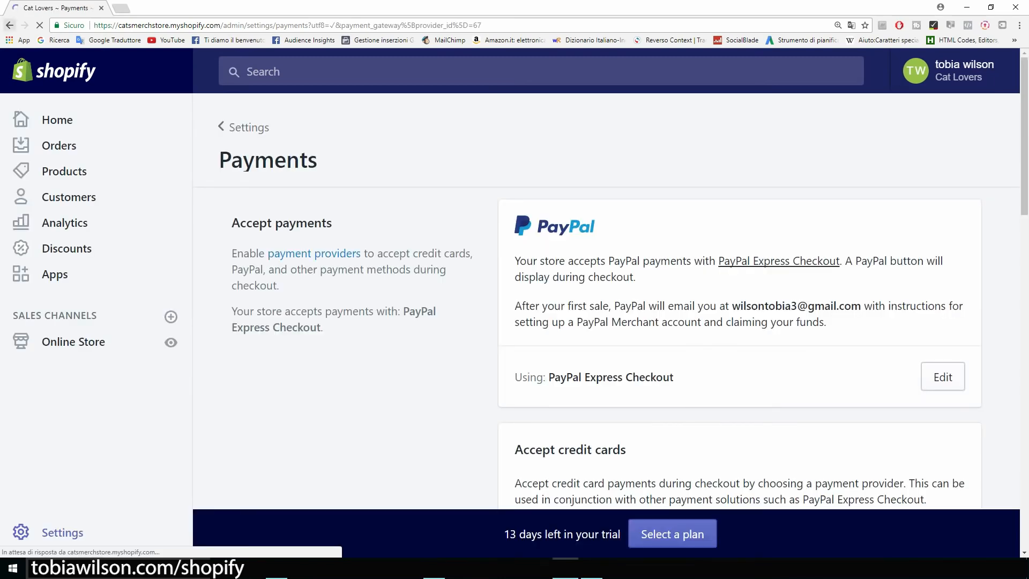
scroll(606, 300, down, 1)
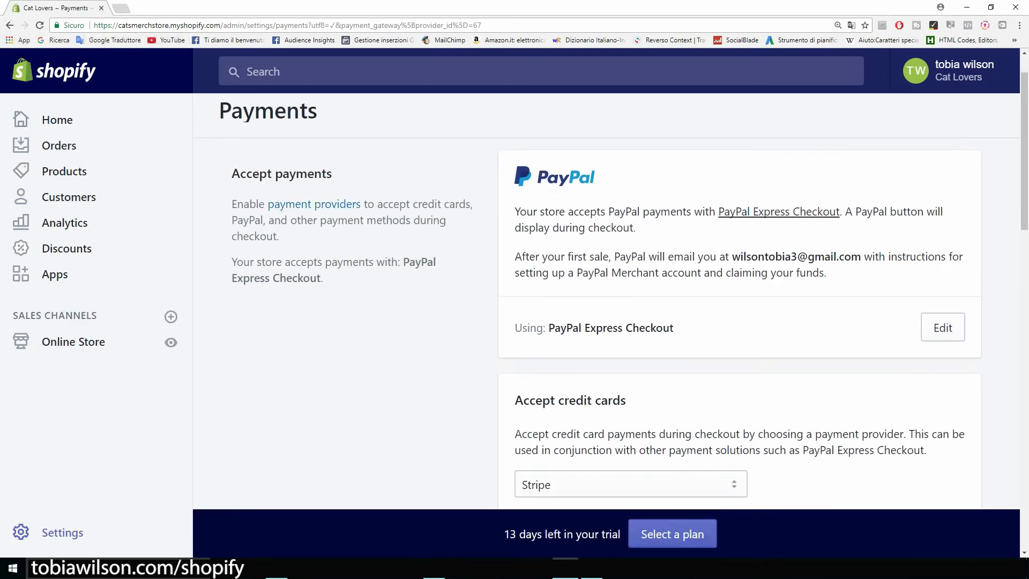
scroll(606, 300, down, 2)
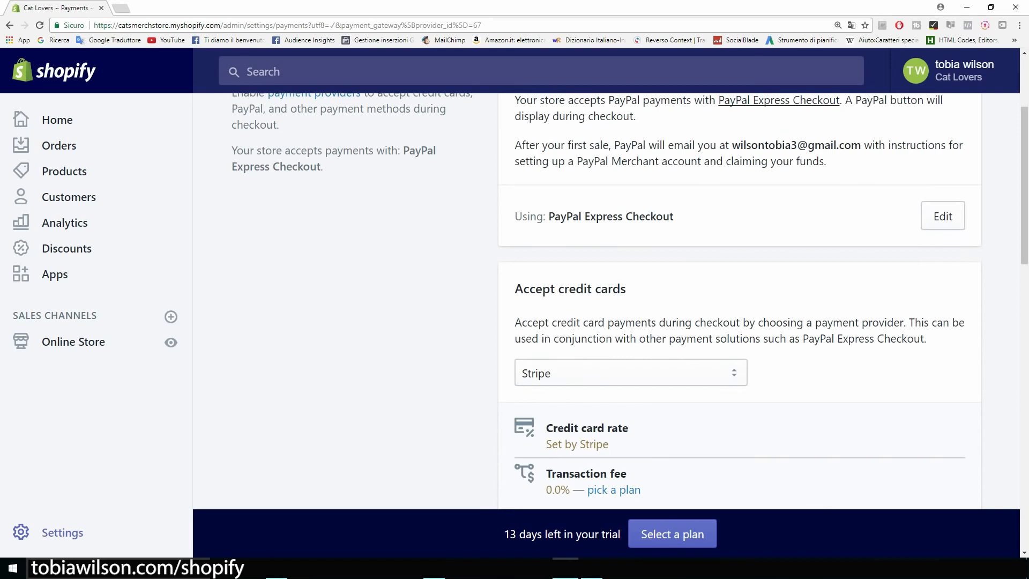
scroll(606, 300, down, 3)
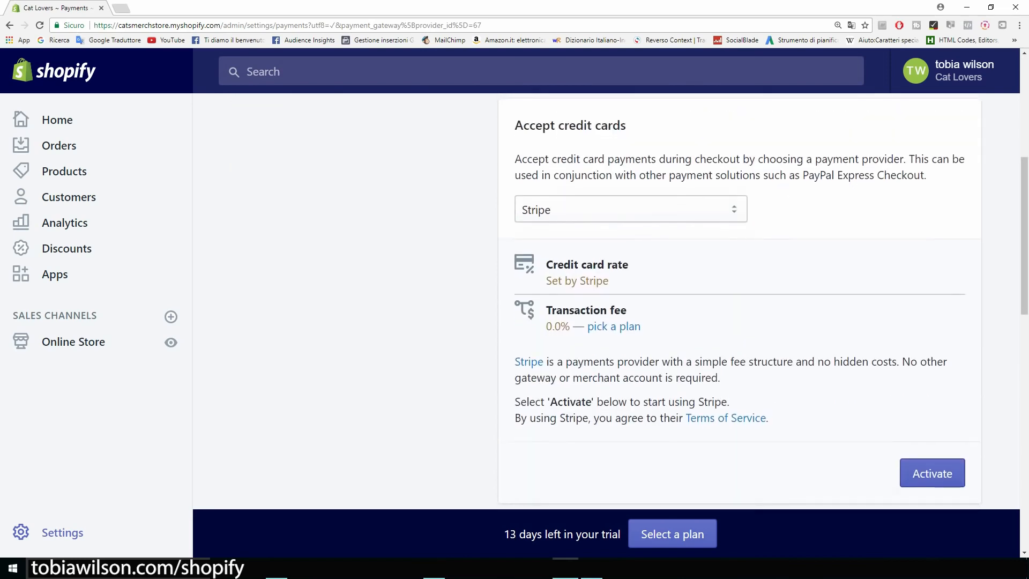
scroll(740, 300, down, 2)
click(933, 369)
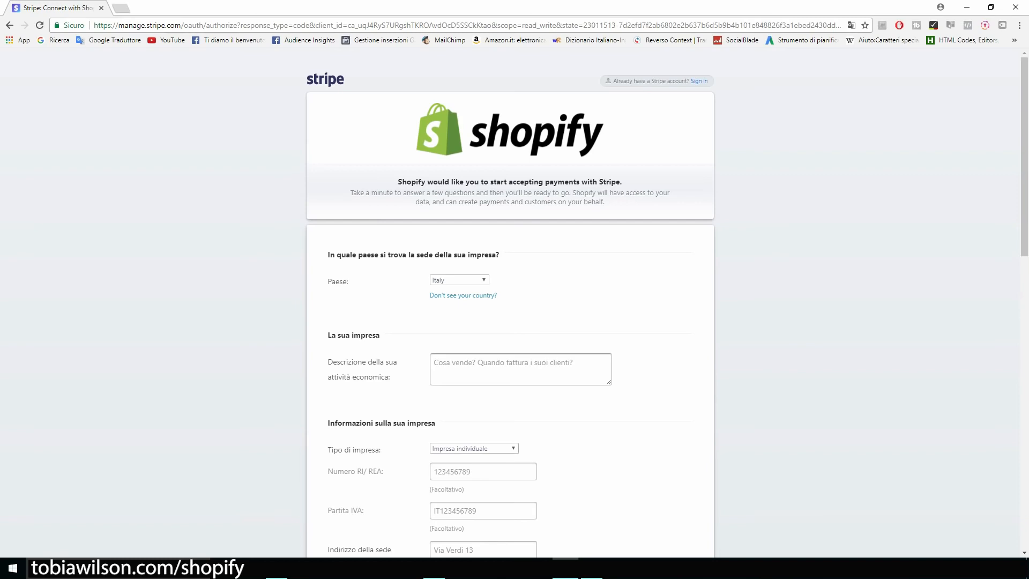
Leave the Stripe sign-up and return through Payments to the main Settings overview
scroll(510, 300, down, 5)
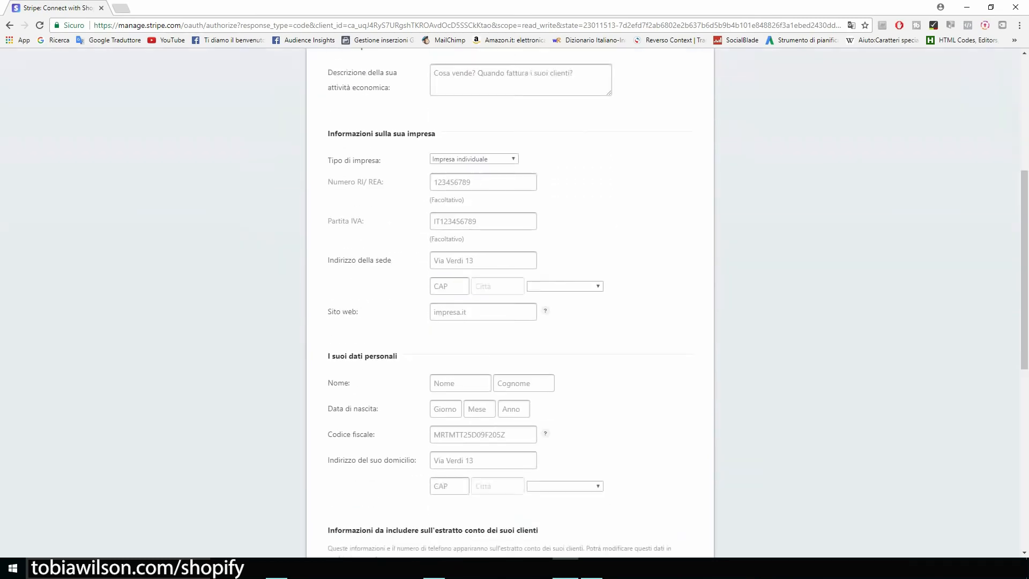
scroll(537, 329, down, 8)
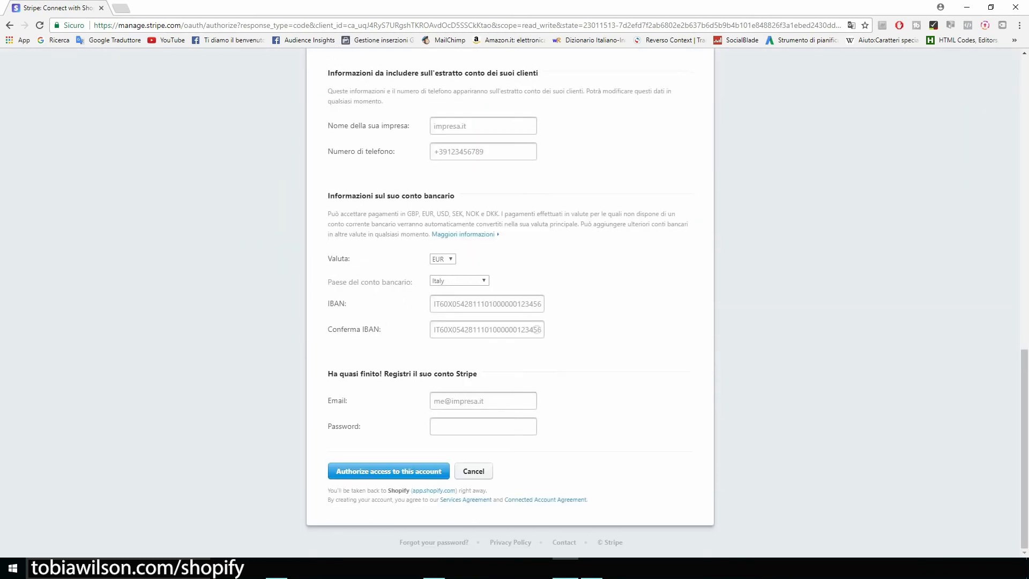
scroll(537, 329, up, 14)
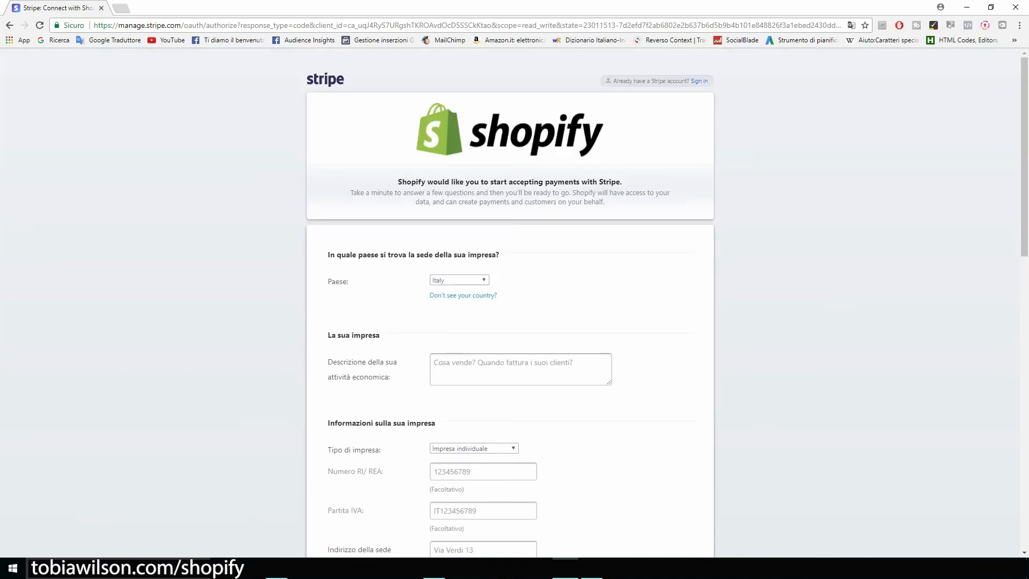
click(10, 25)
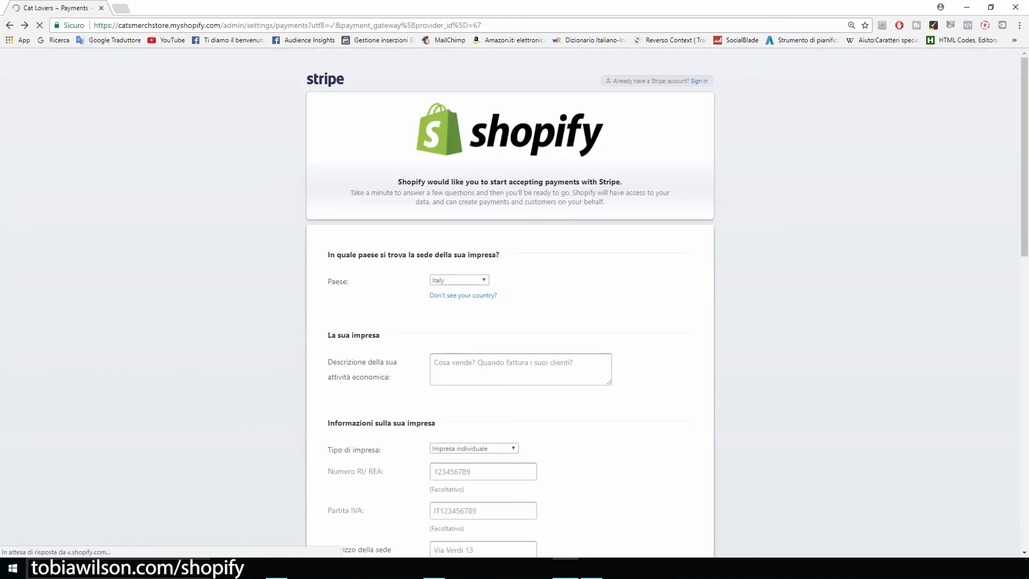
scroll(606, 301, up, 4)
scroll(606, 301, up, 4)
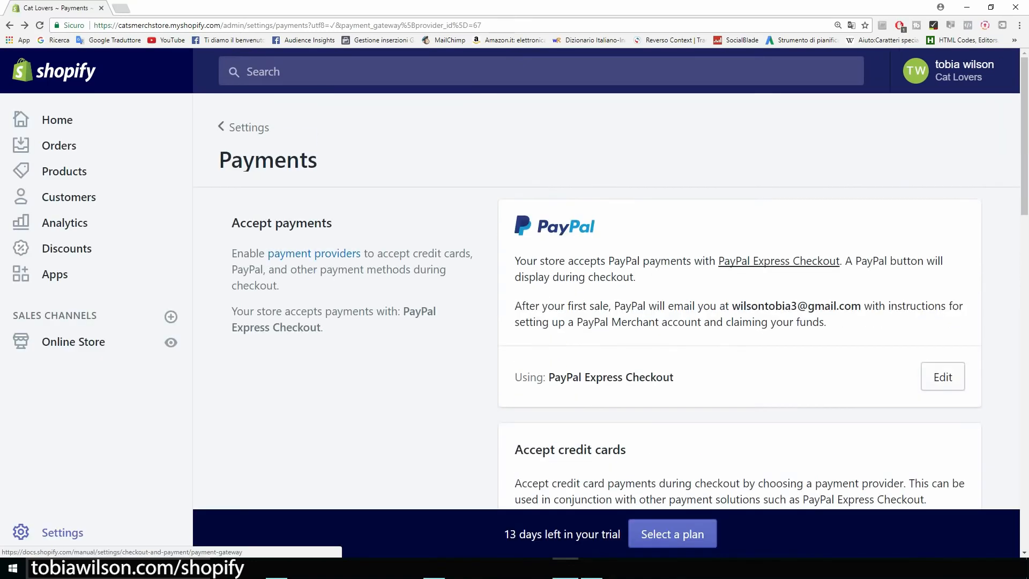
scroll(606, 300, down, 5)
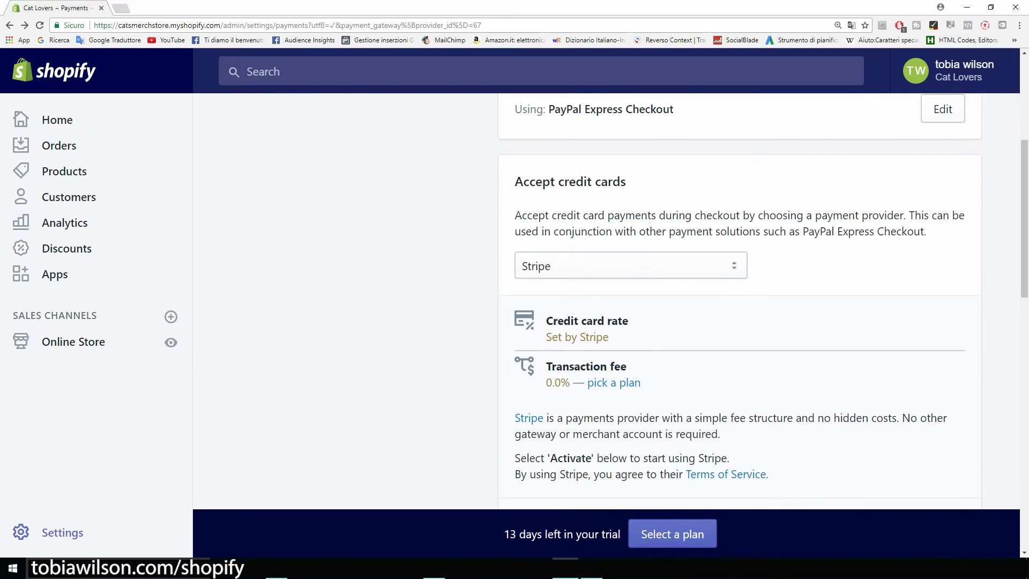
scroll(739, 301, down, 10)
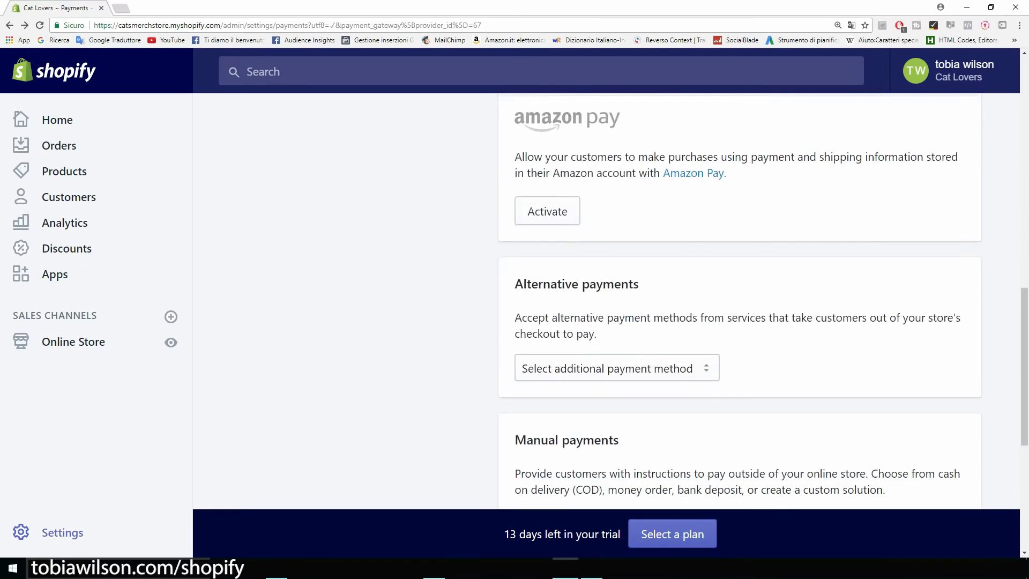
key(ctrl+minus)
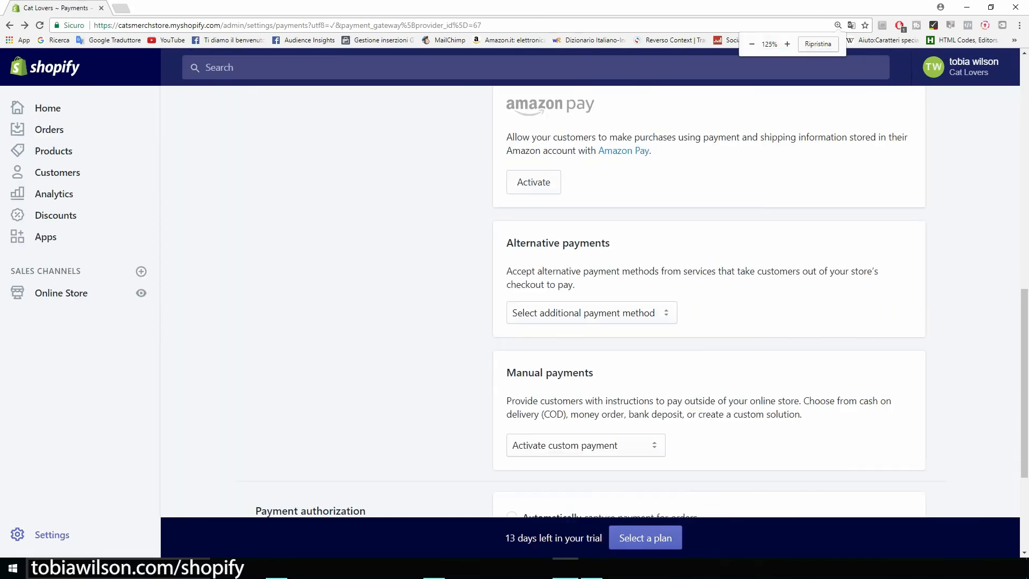
scroll(708, 300, down, 3)
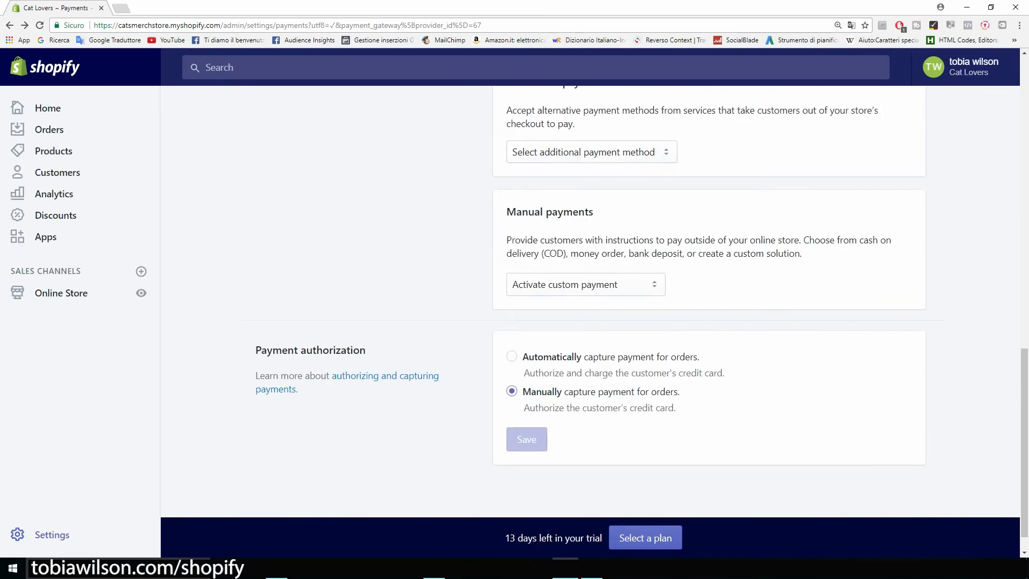
scroll(708, 300, up, 15)
scroll(708, 300, up, 1)
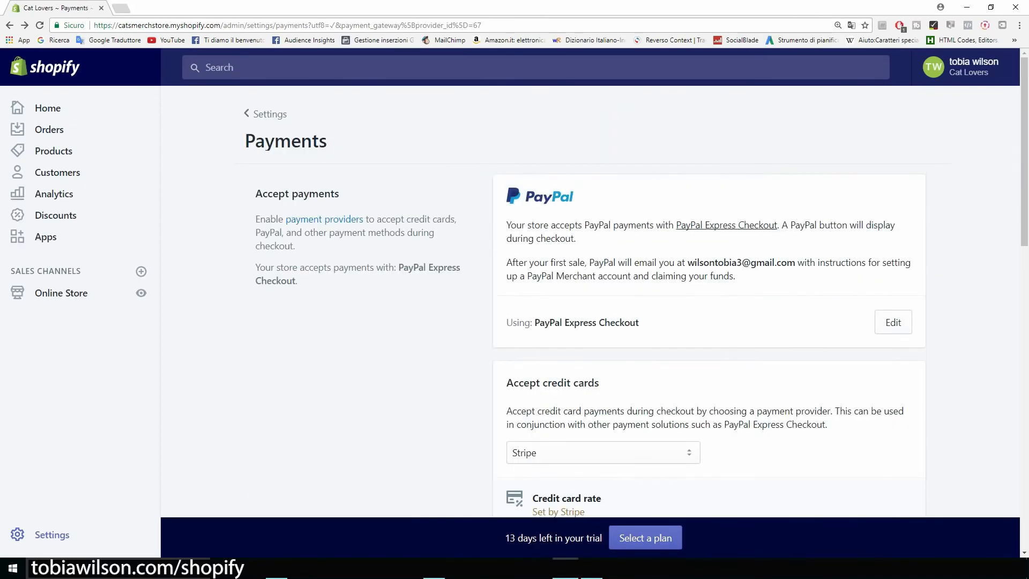
click(10, 25)
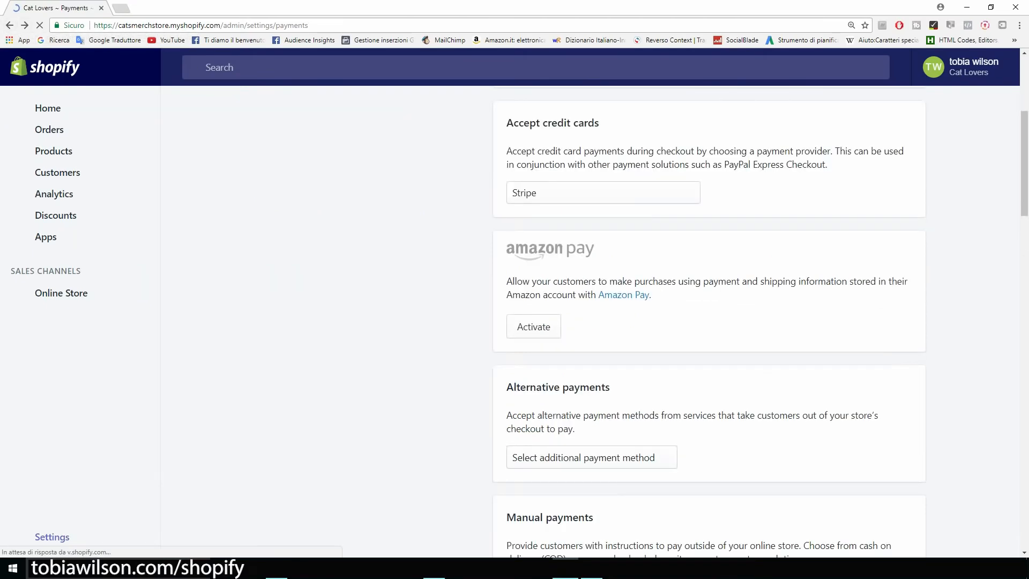
scroll(708, 300, up, 4)
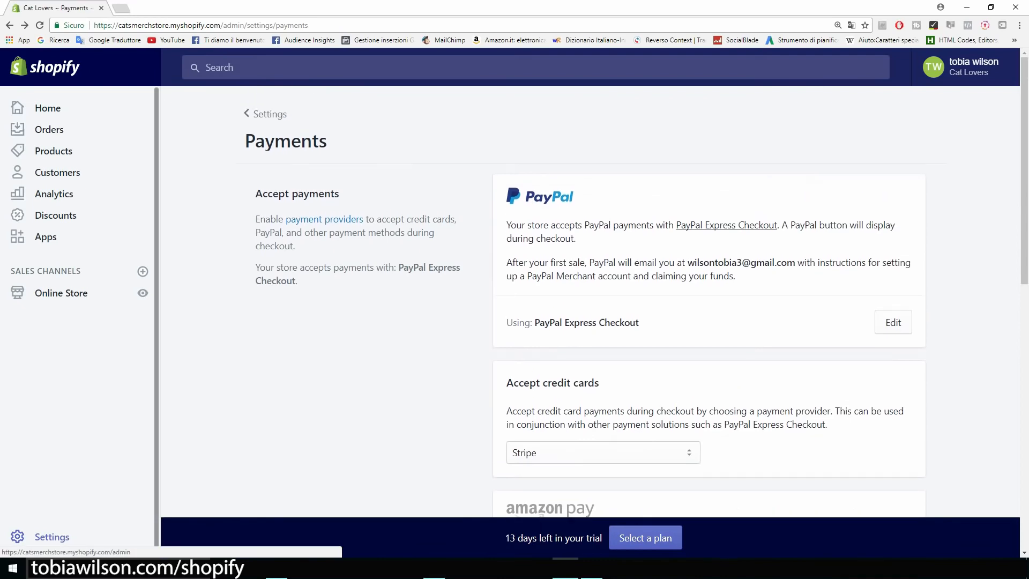
click(10, 25)
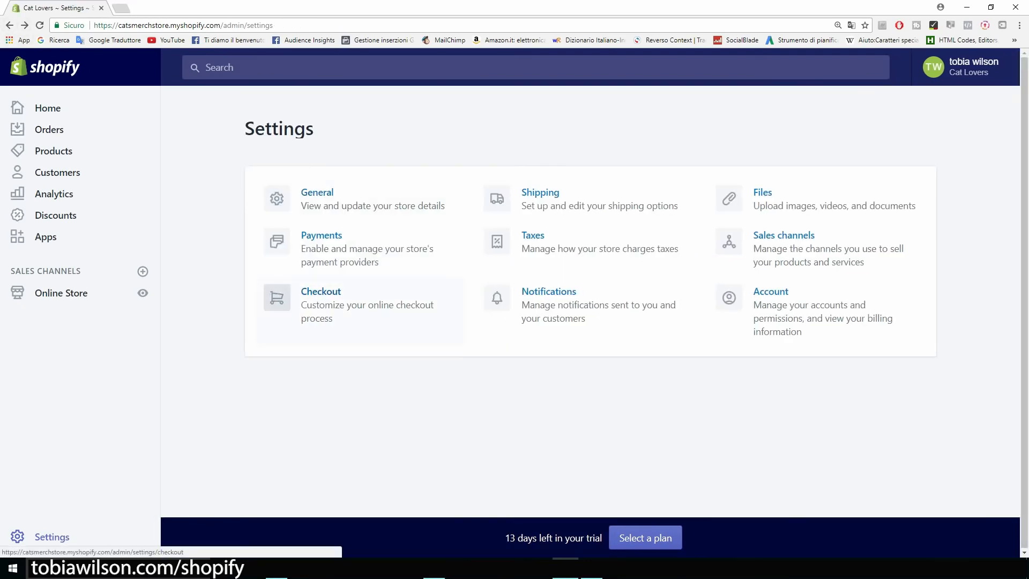
In Checkout settings, choose 'Accounts are optional', require first and last name, and require shipping phone
click(322, 300)
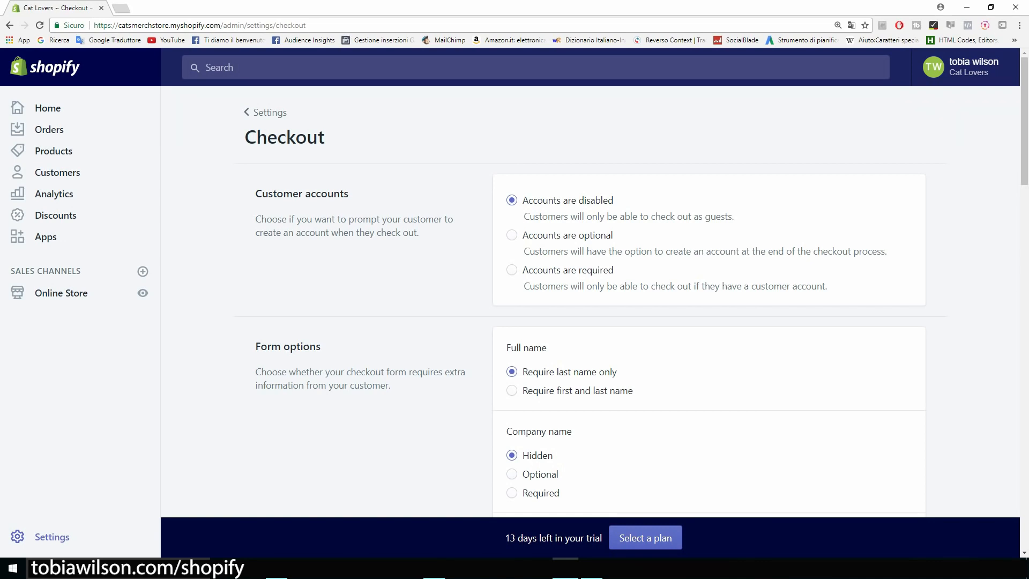
click(513, 234)
scroll(595, 300, down, 3)
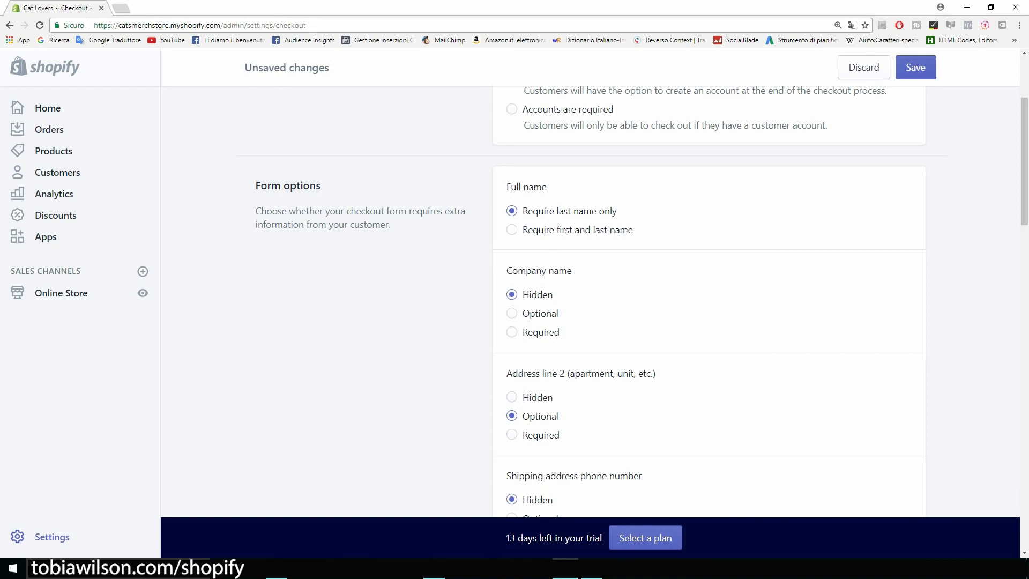
click(512, 230)
scroll(595, 300, down, 3)
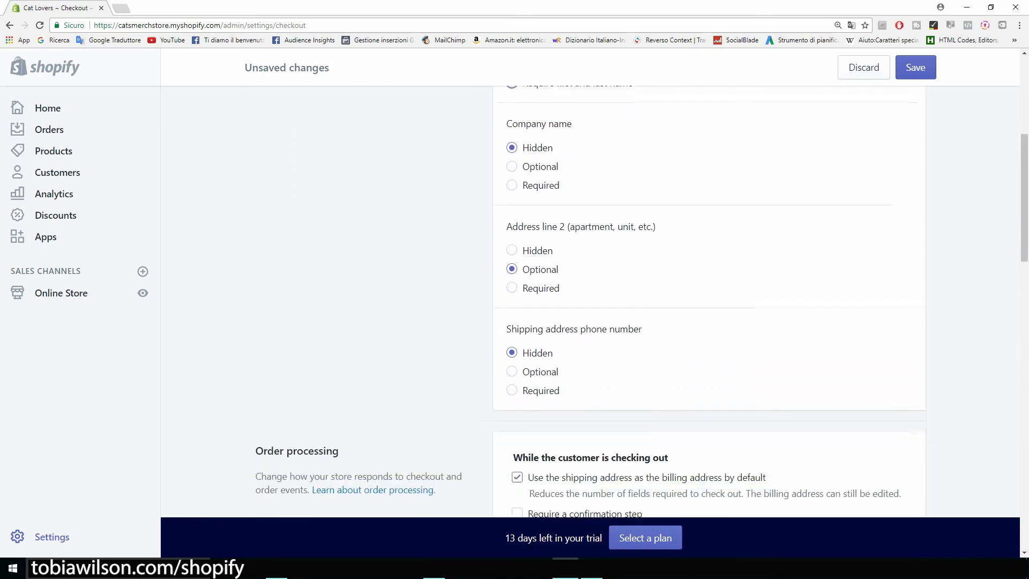
scroll(595, 300, down, 1)
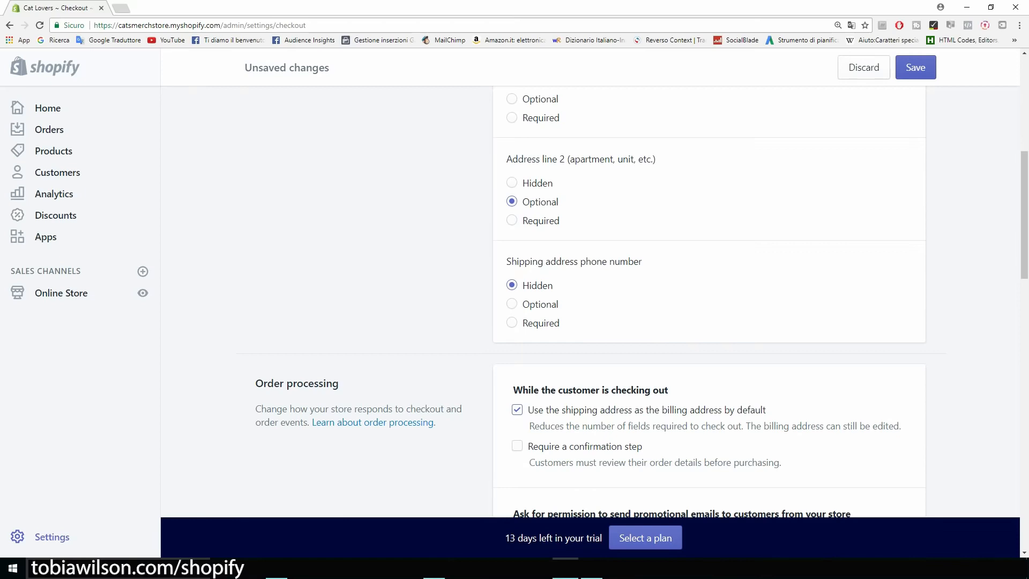
scroll(595, 300, down, 1)
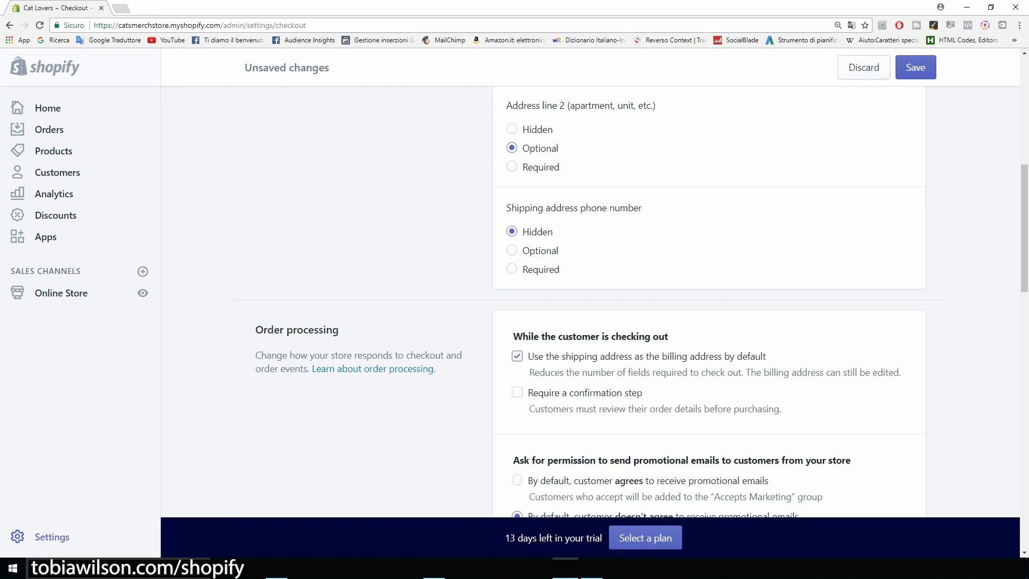
click(512, 269)
Select 'By default, customer agrees to receive promotional emails' in Checkout settings
scroll(512, 269, down, 2)
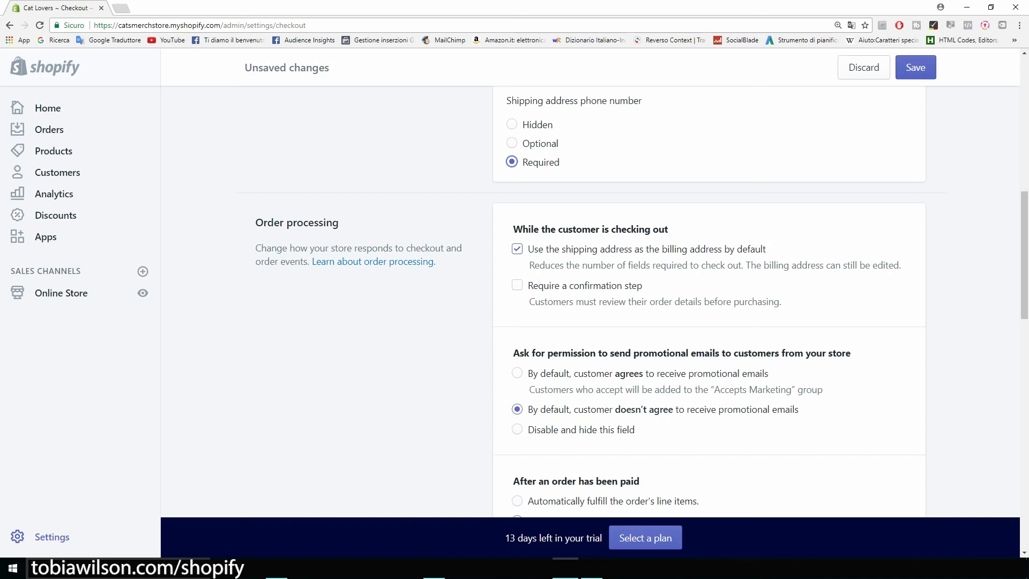
scroll(595, 300, down, 4)
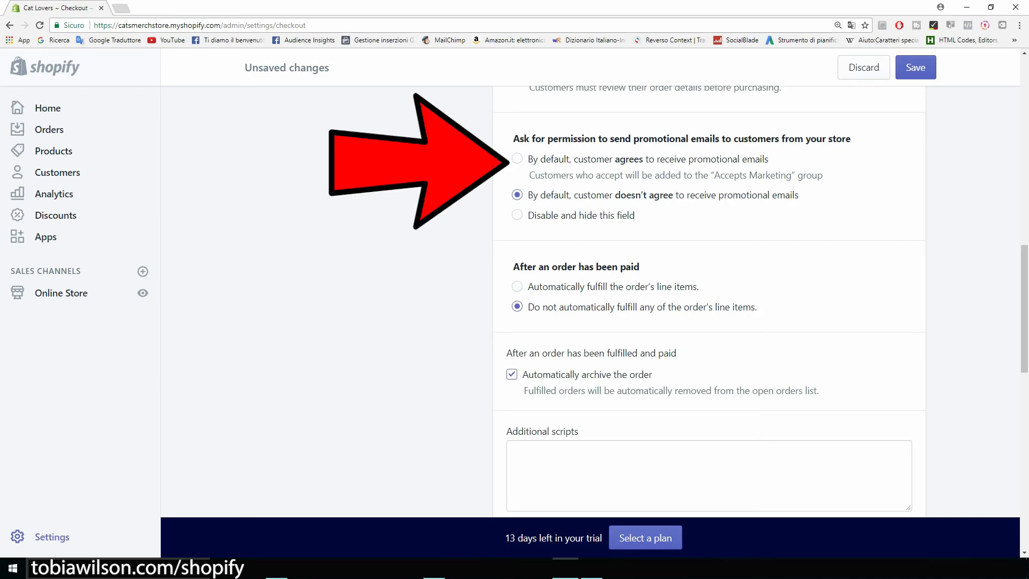
click(517, 158)
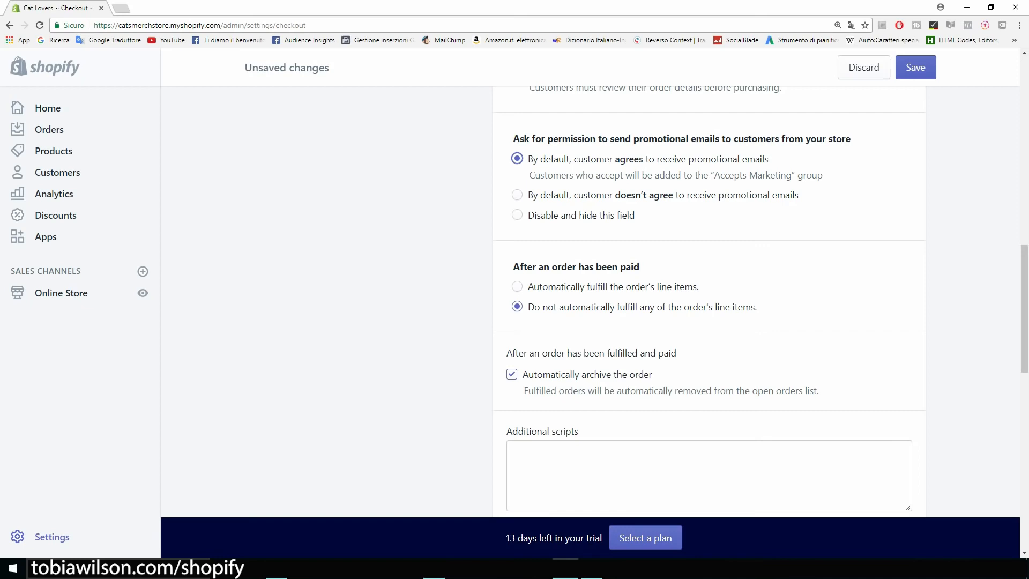
scroll(708, 300, down, 1)
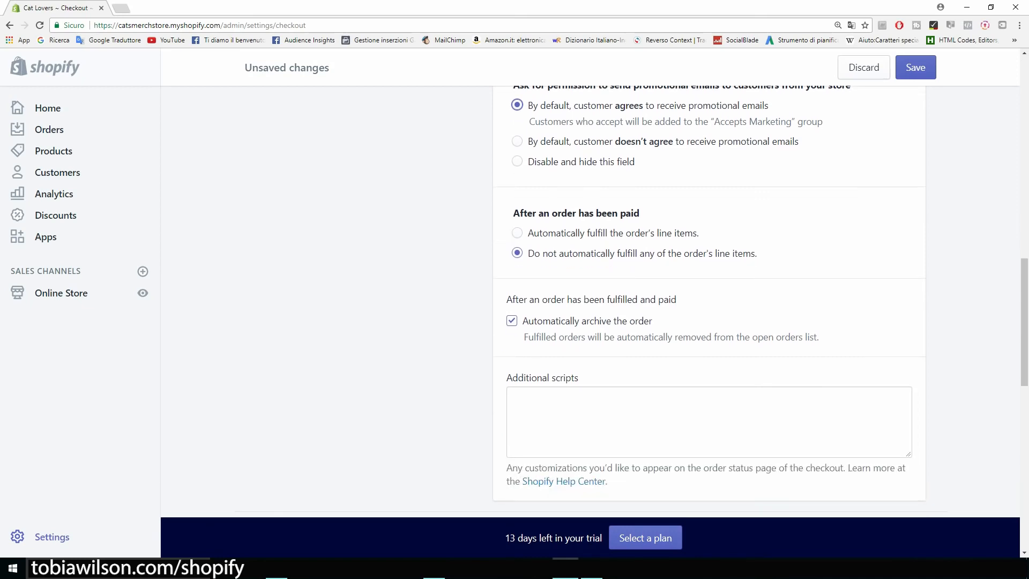
scroll(708, 300, up, 1)
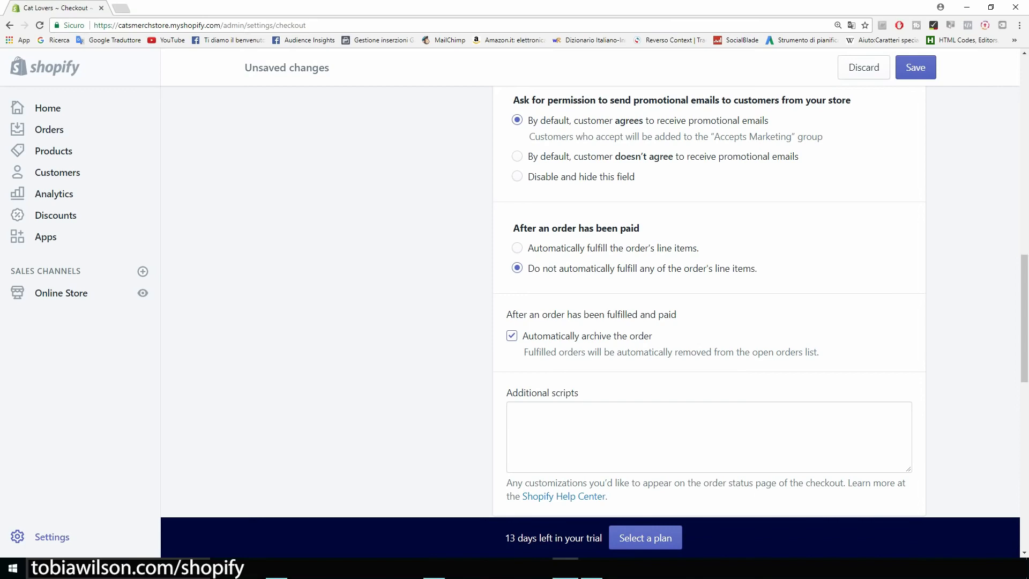
scroll(708, 301, down, 2)
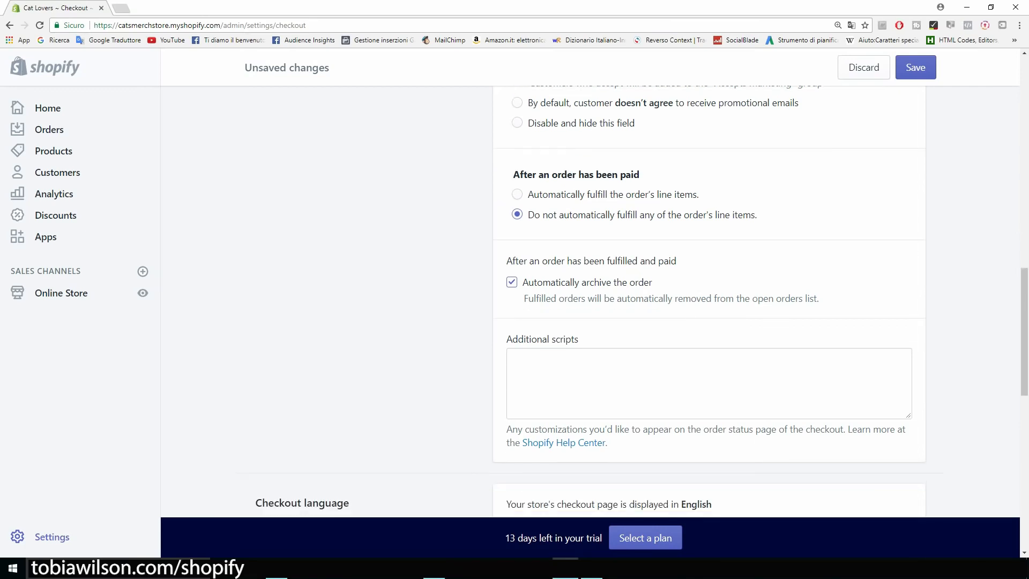
scroll(708, 301, down, 6)
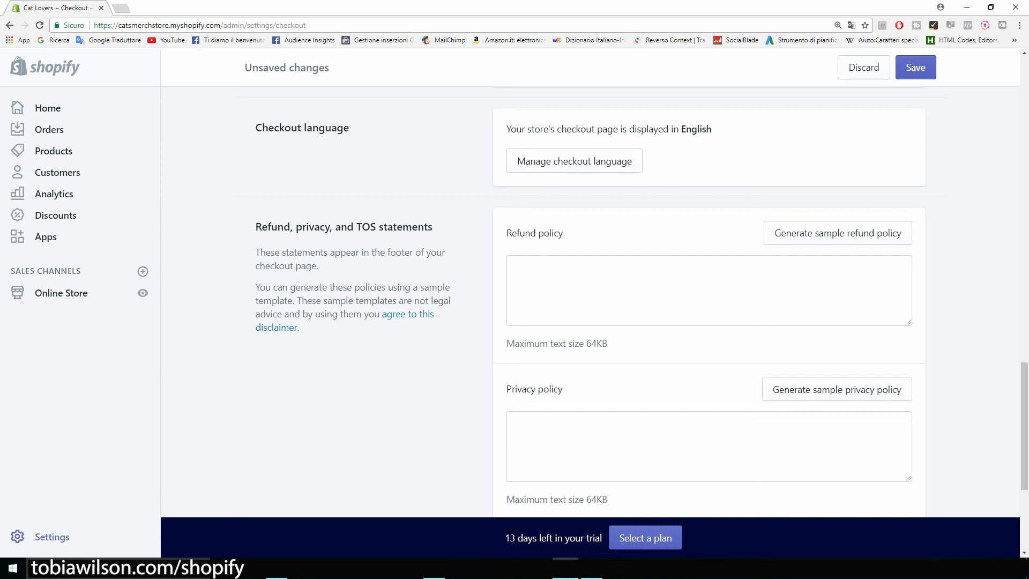
Fill in sample refund policy, privacy policy and terms of service
scroll(708, 301, down, 1)
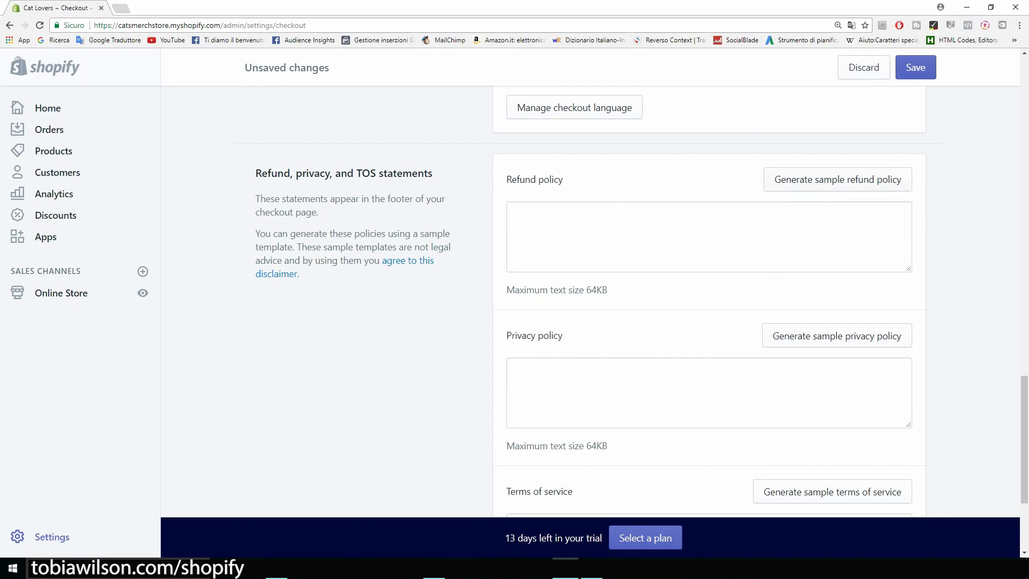
click(838, 179)
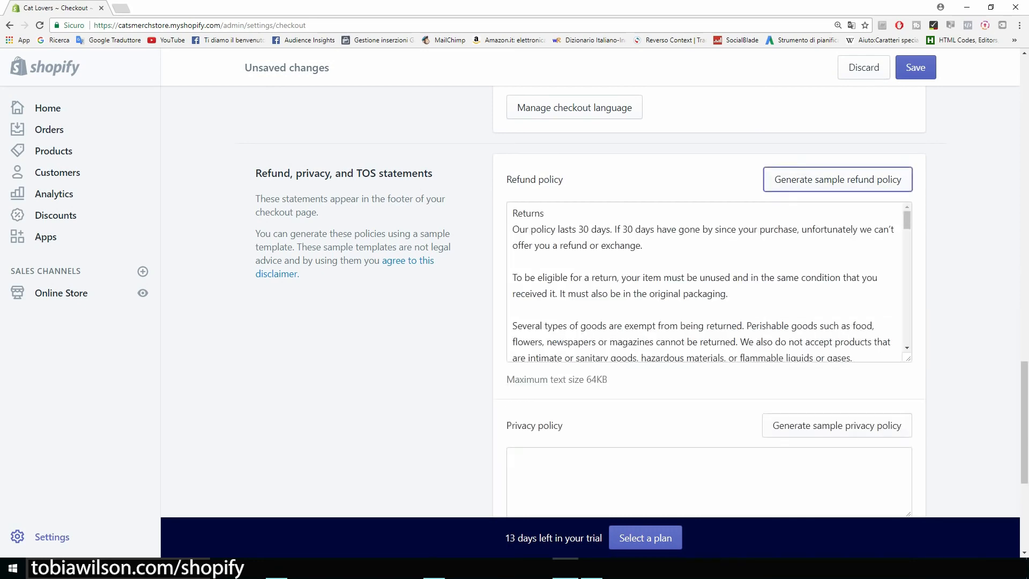
scroll(707, 279, down, 2)
click(837, 371)
scroll(708, 300, down, 5)
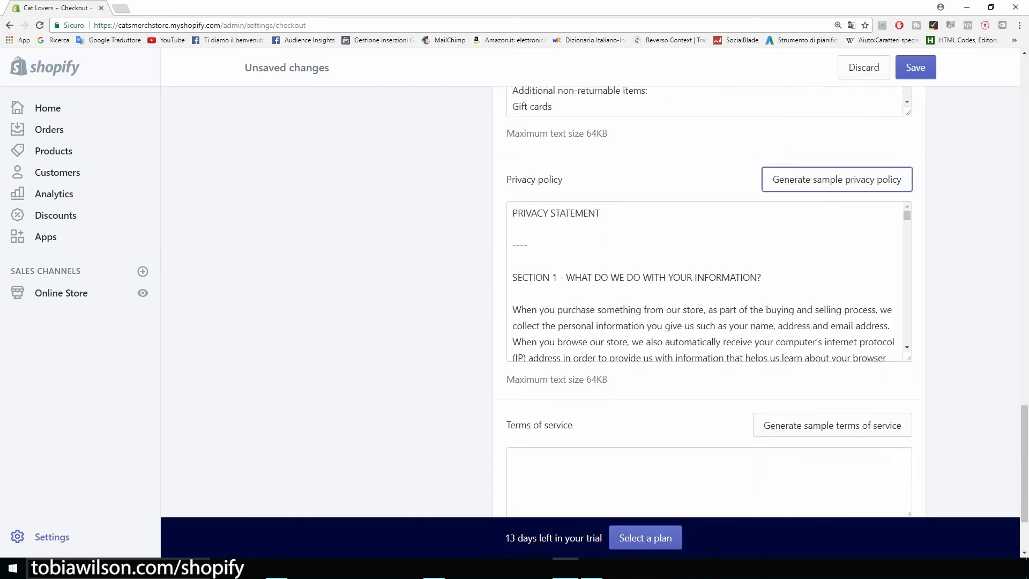
click(833, 349)
Save the checkout settings and go back to the main Settings page
scroll(833, 350, up, 7)
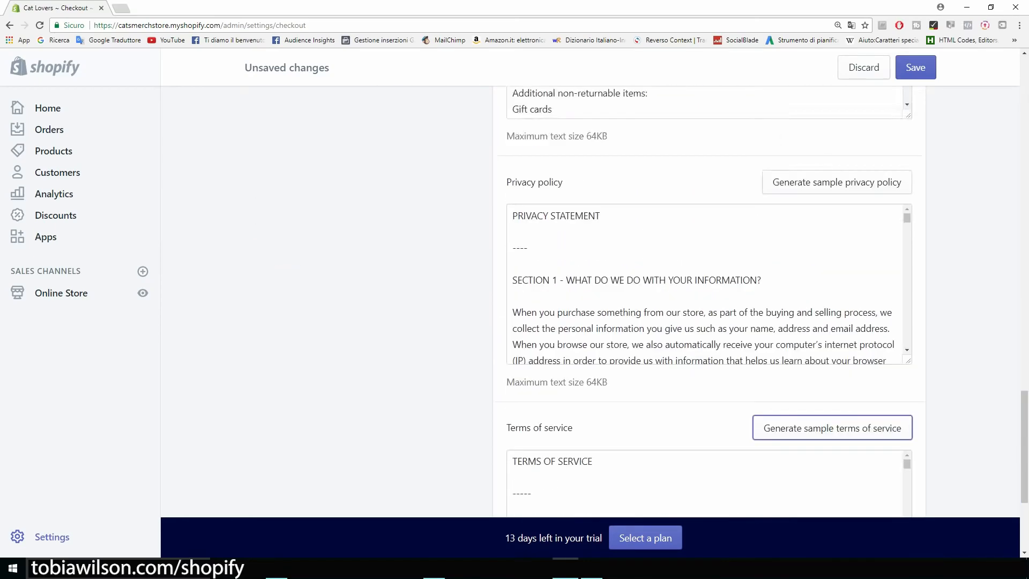
scroll(708, 335, down, 3)
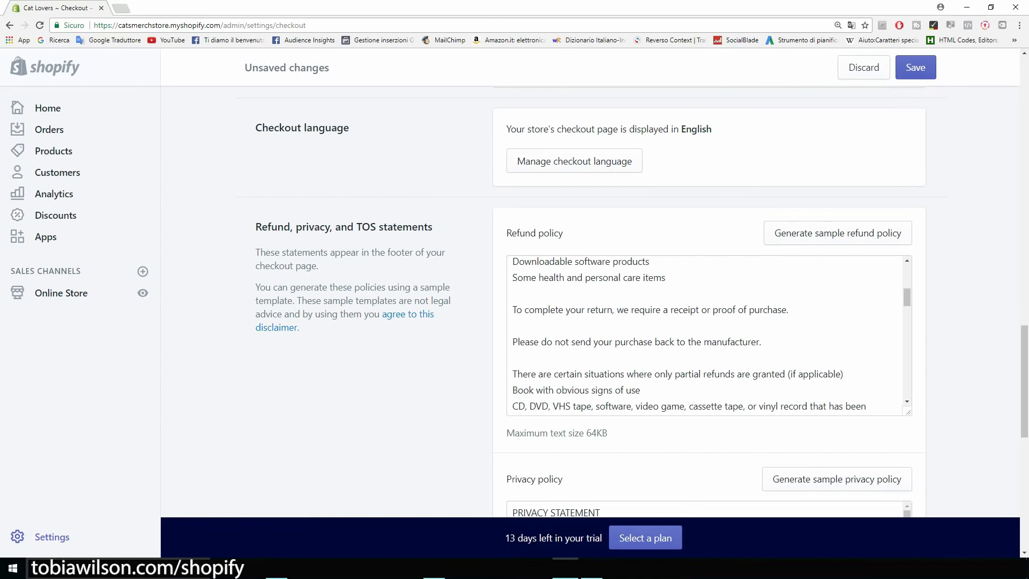
scroll(707, 335, down, 5)
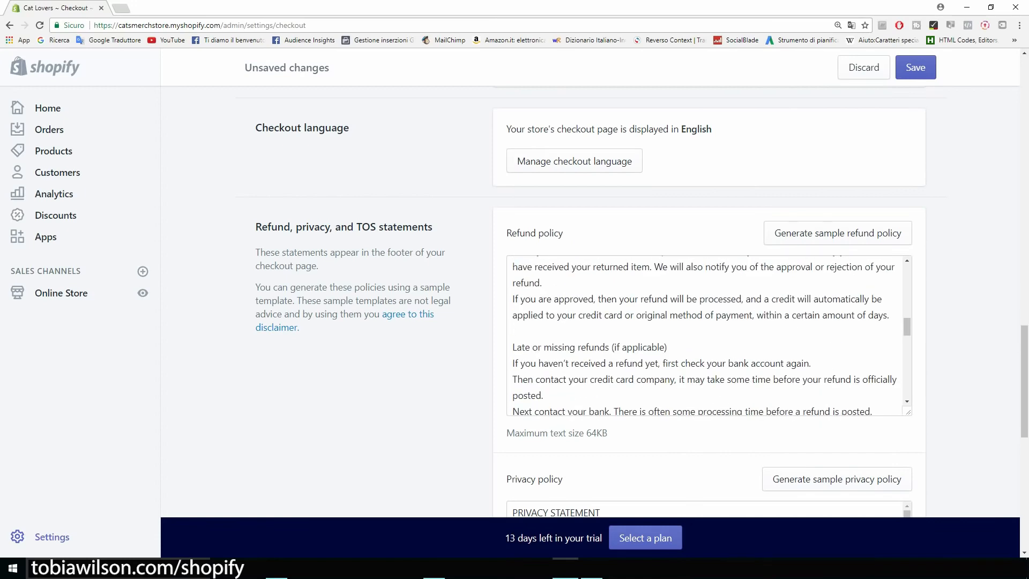
scroll(704, 332, down, 4)
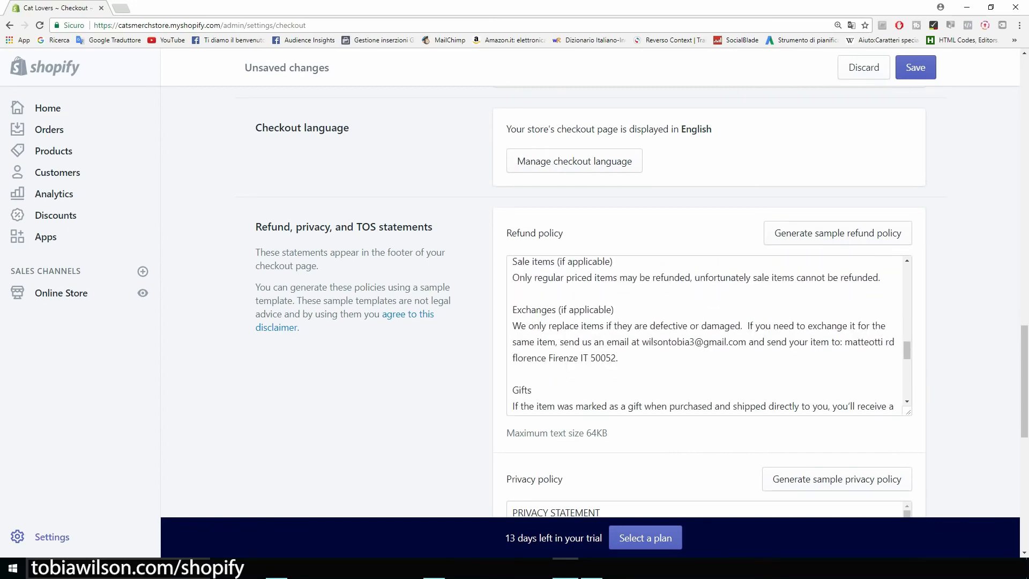
scroll(708, 335, down, 2)
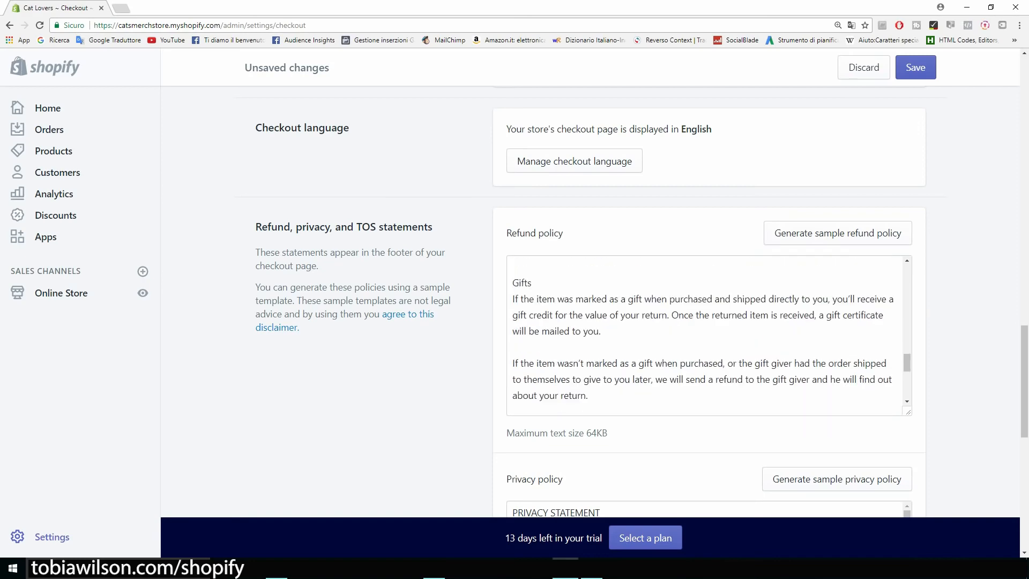
scroll(707, 301, down, 9)
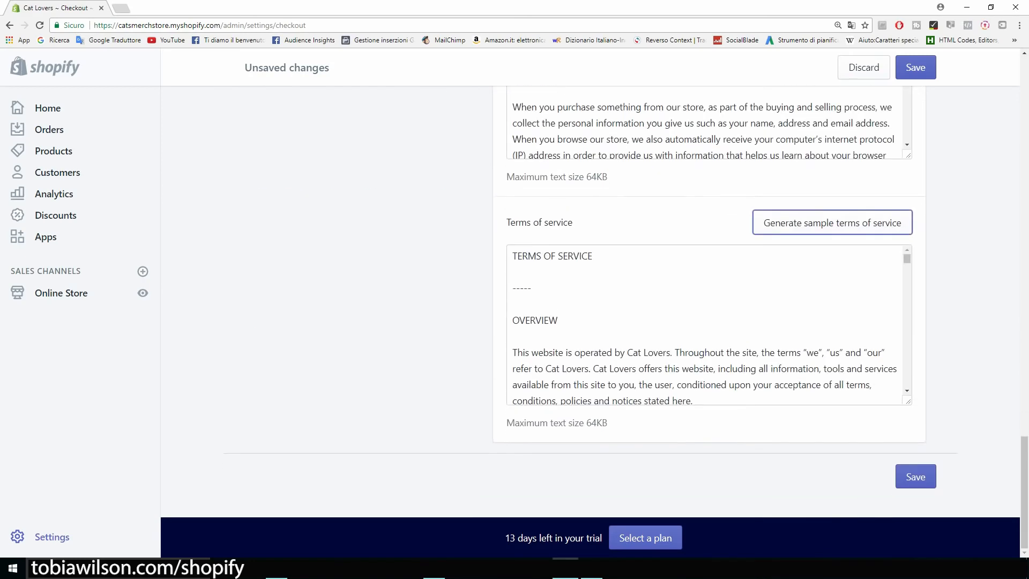
click(916, 477)
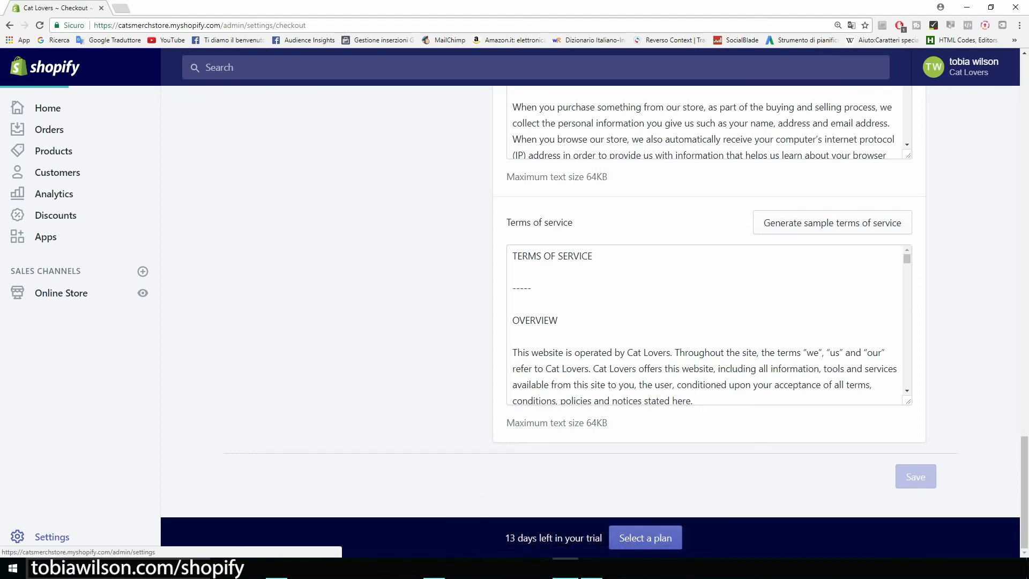
key(alt+Left)
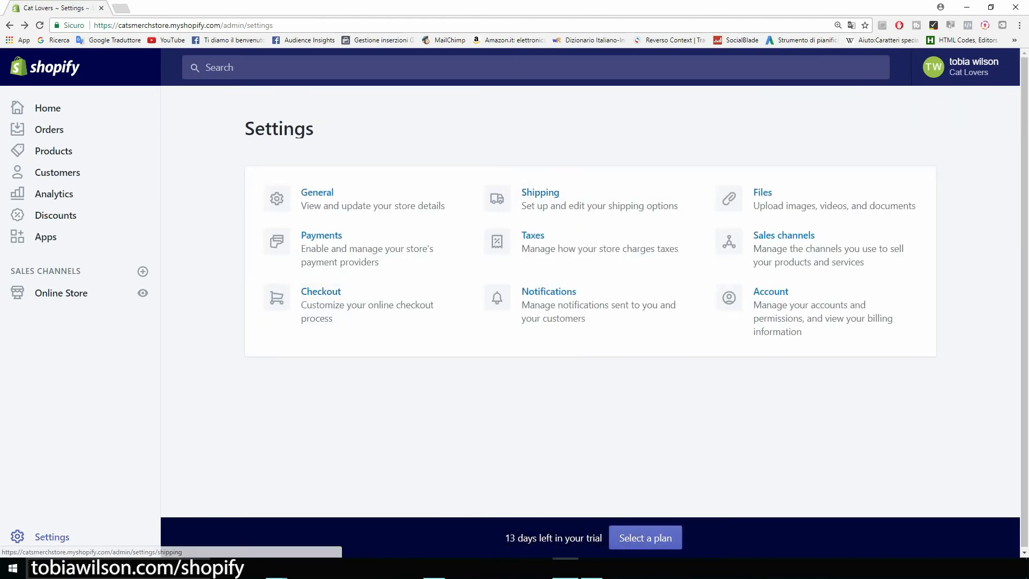
In Shipping settings, edit the Domestic zone and confirm Delete zone
click(540, 193)
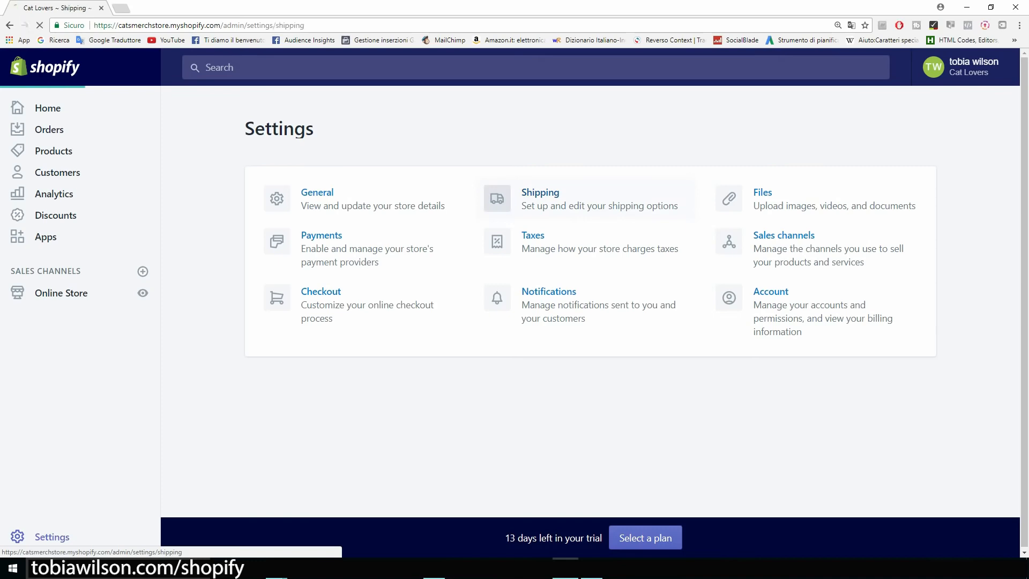
scroll(595, 295, down, 4)
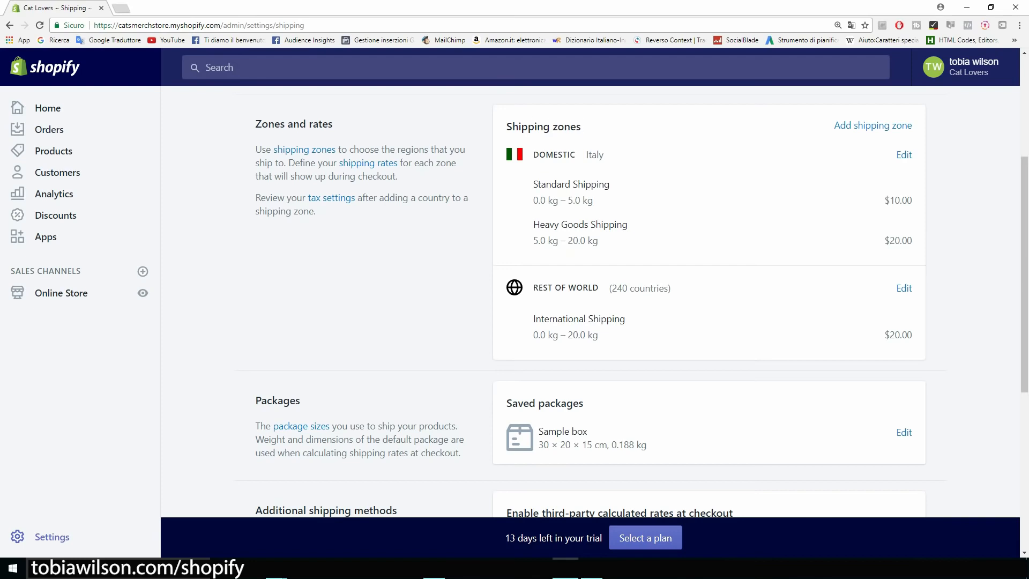
scroll(595, 295, up, 1)
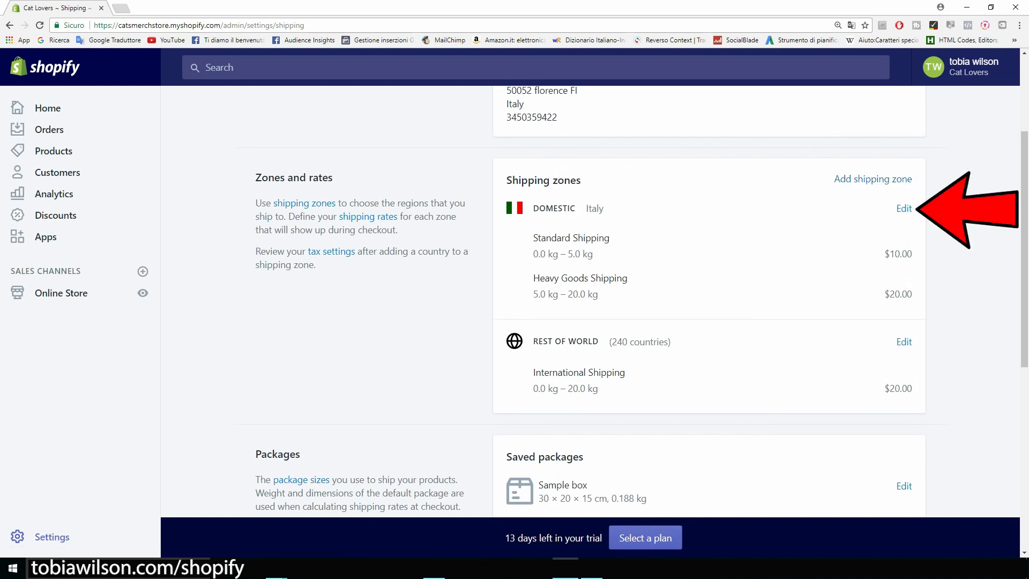
click(905, 209)
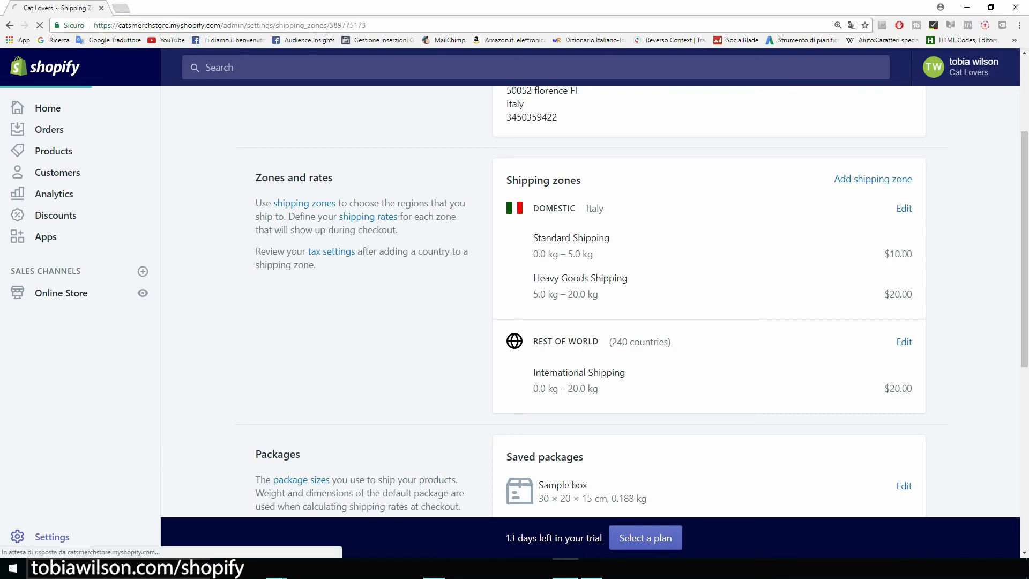
scroll(471, 300, down, 7)
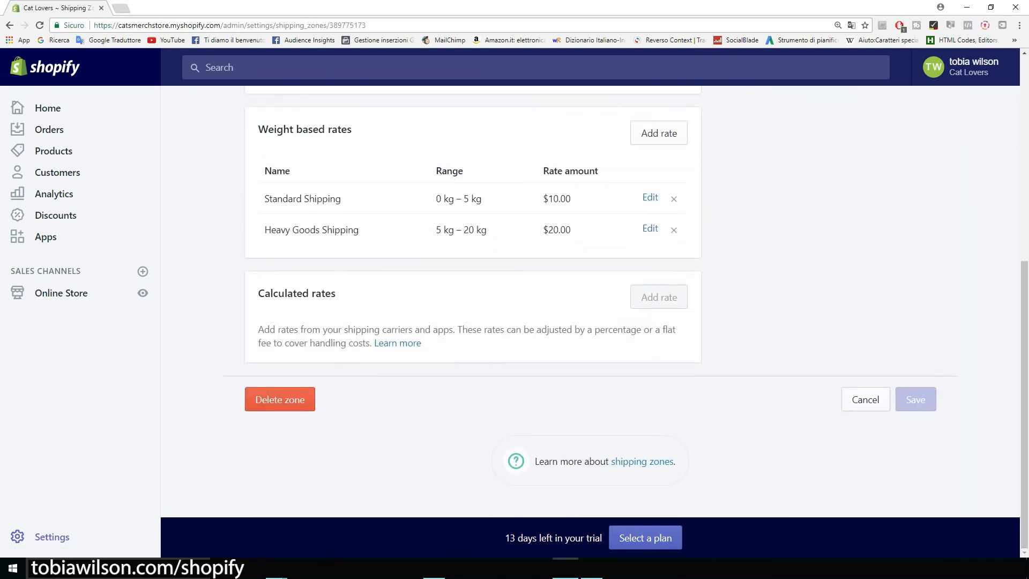
click(280, 400)
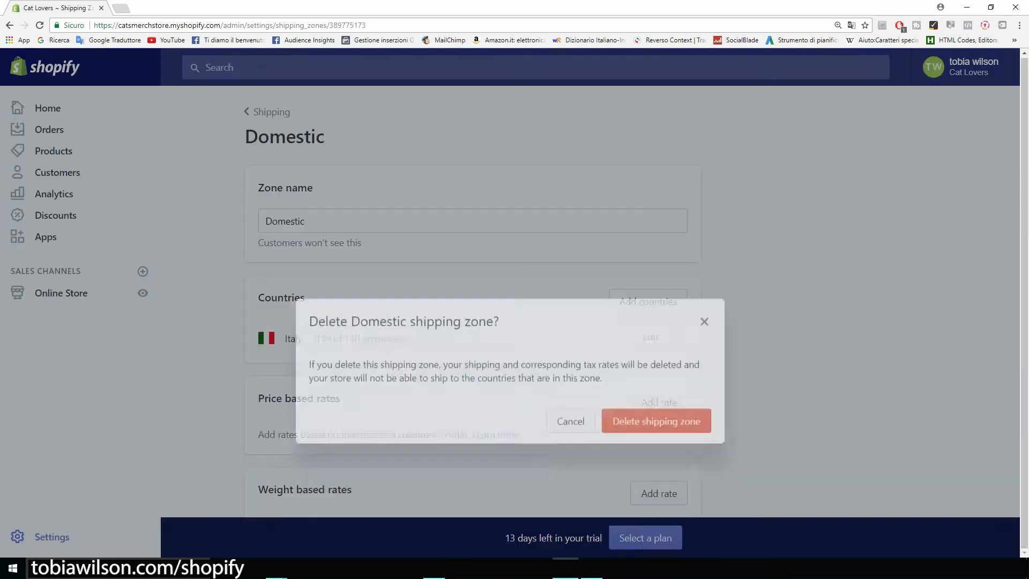
click(657, 371)
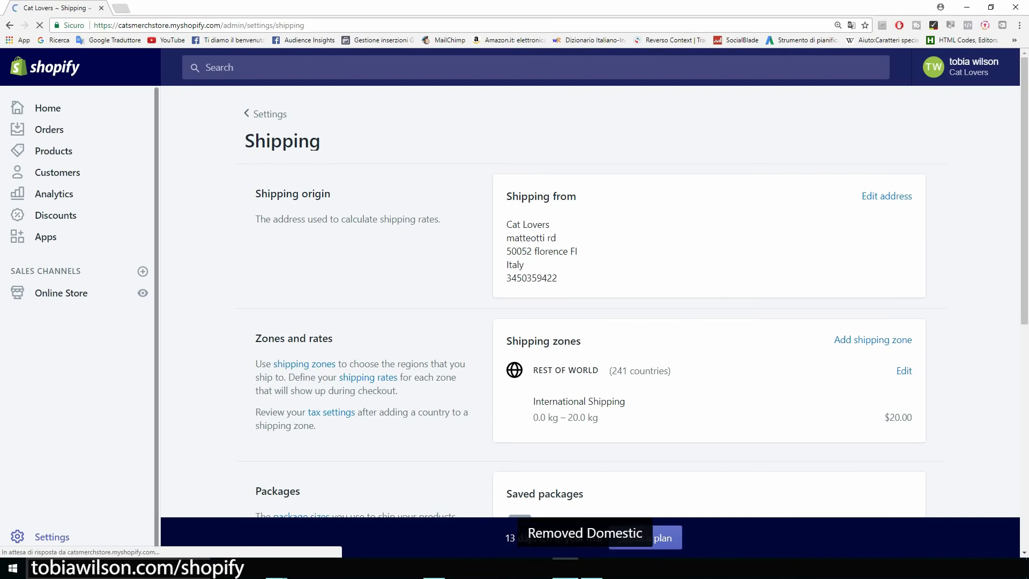
scroll(590, 301, down, 1)
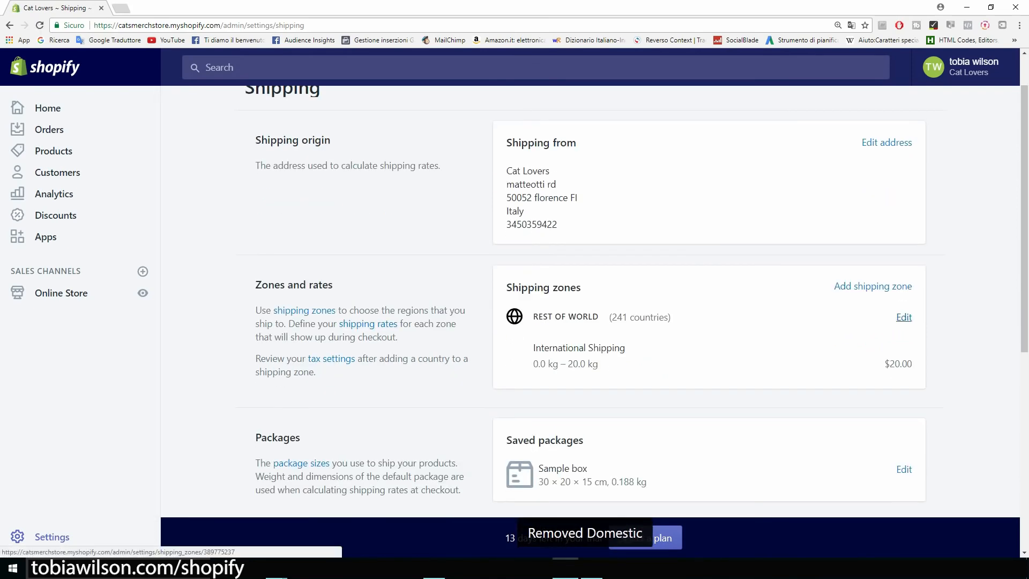
Edit the Rest of World zone and confirm Delete zone
click(904, 316)
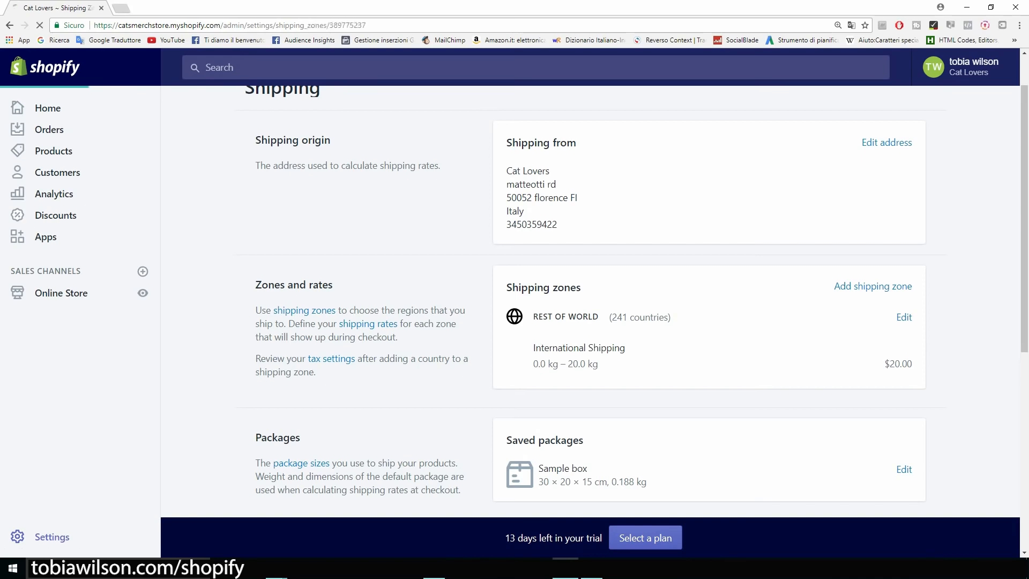
scroll(472, 321, down, 3)
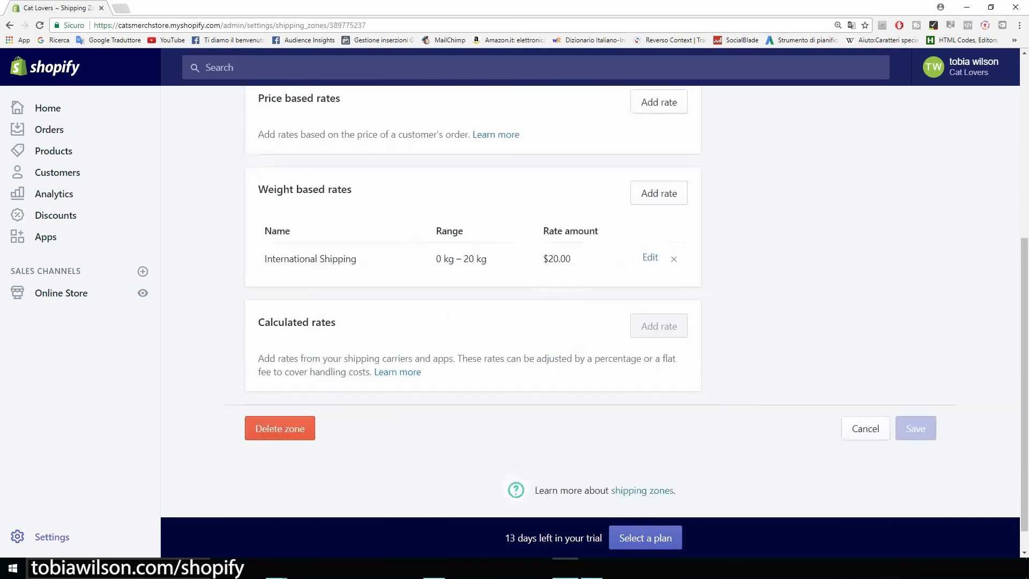
click(281, 402)
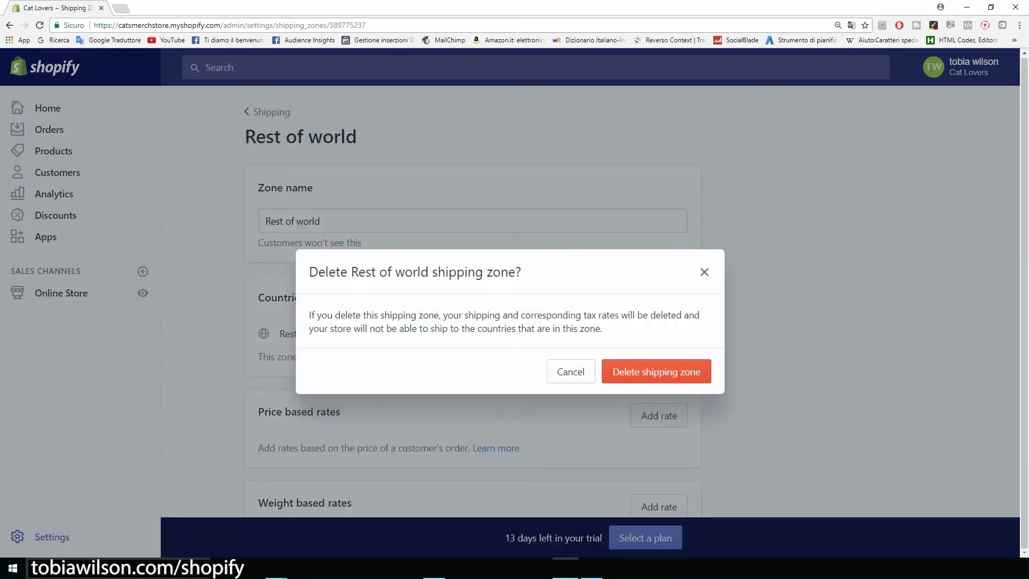
click(656, 371)
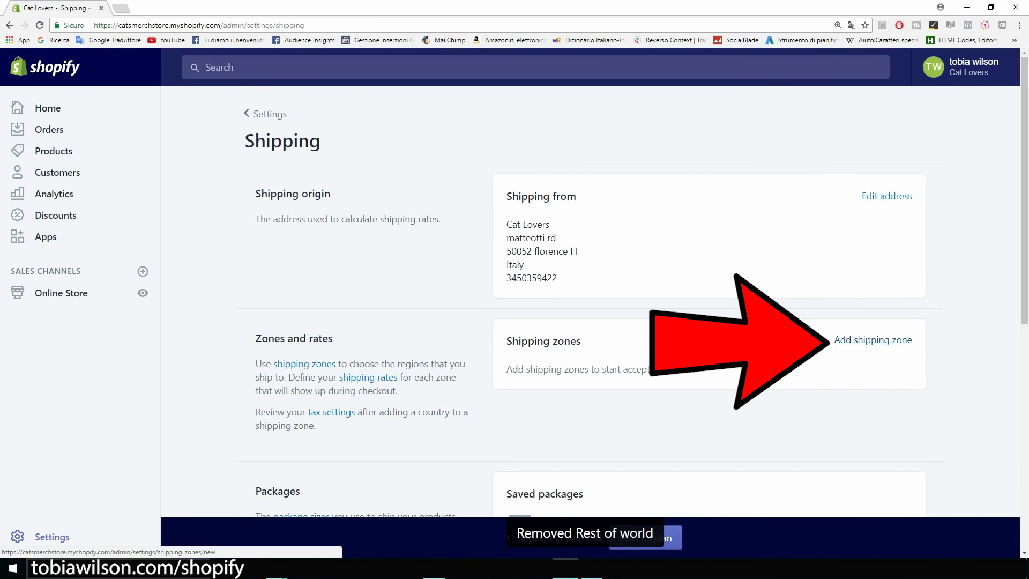
Add a shipping zone named 'Us' containing the United States
click(873, 340)
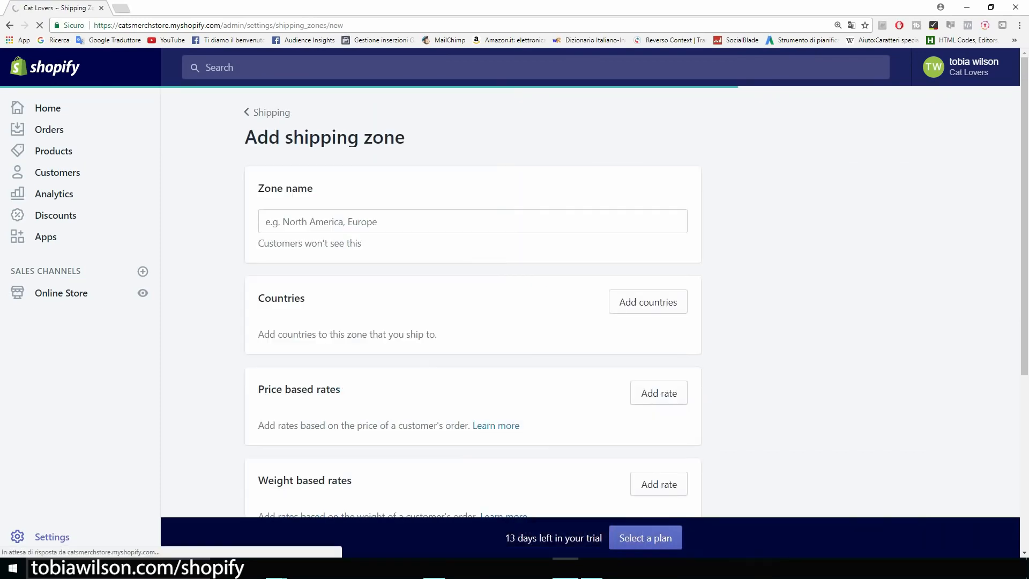
click(473, 222)
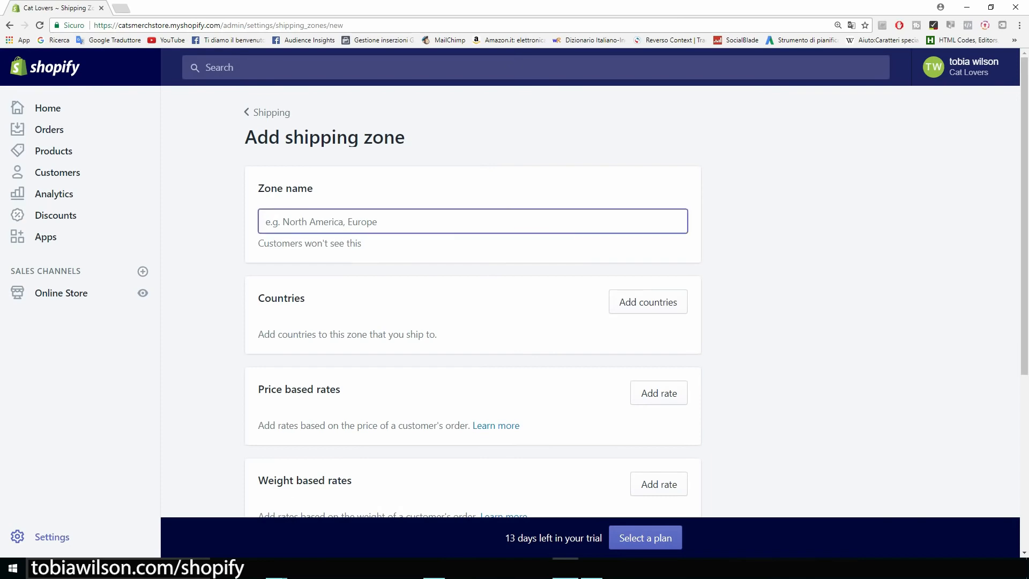
text(Us)
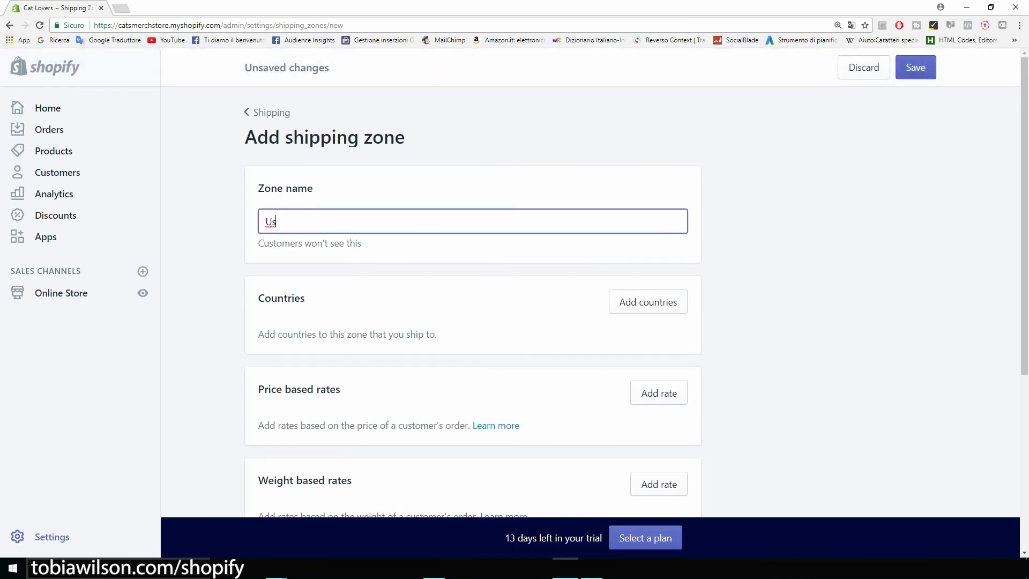
click(648, 302)
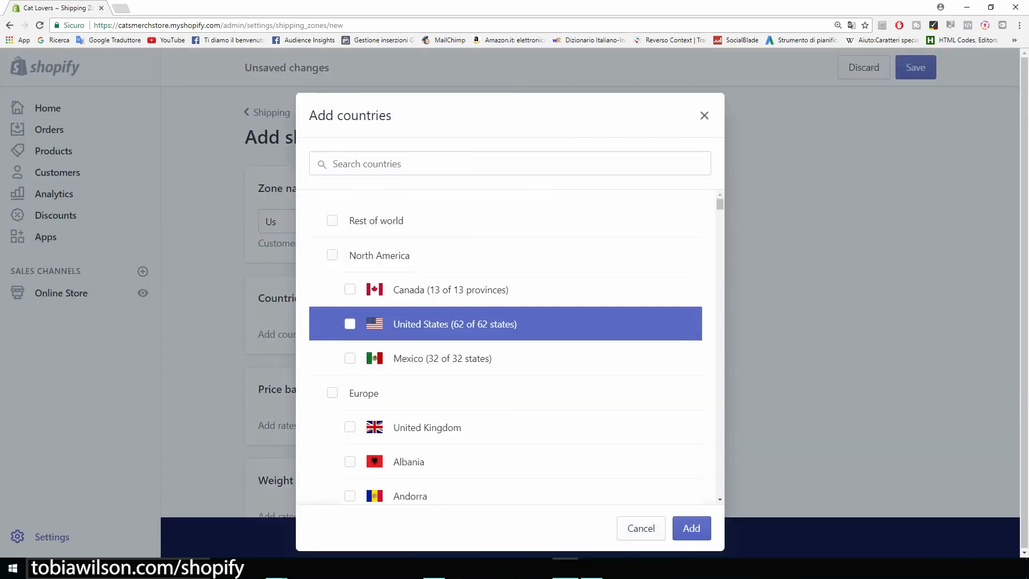
click(349, 324)
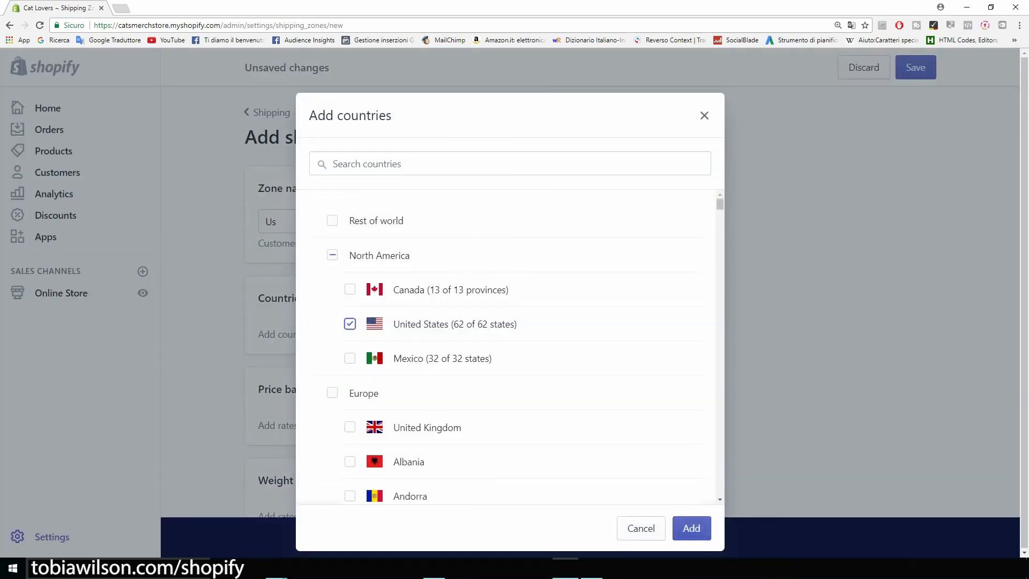
click(691, 529)
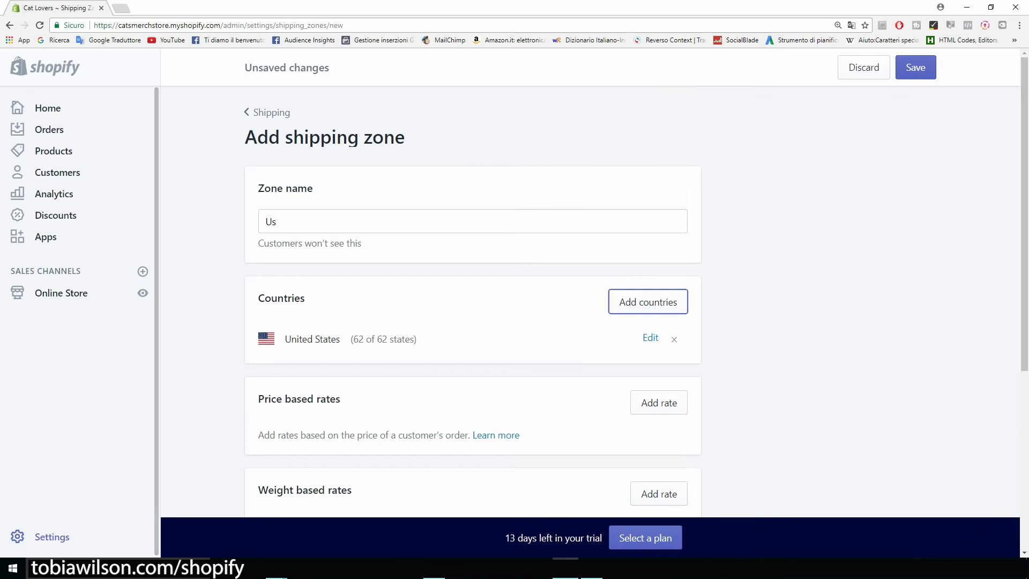
scroll(472, 298, down, 2)
scroll(471, 298, up, 1)
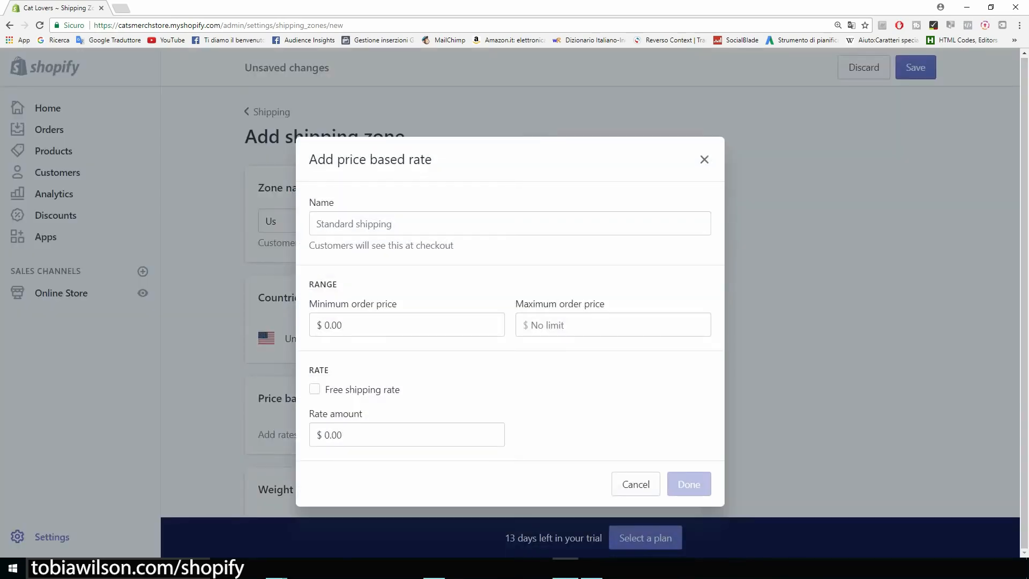
Add a free shipping rate named 'US Shipping' to the Us zone
click(315, 390)
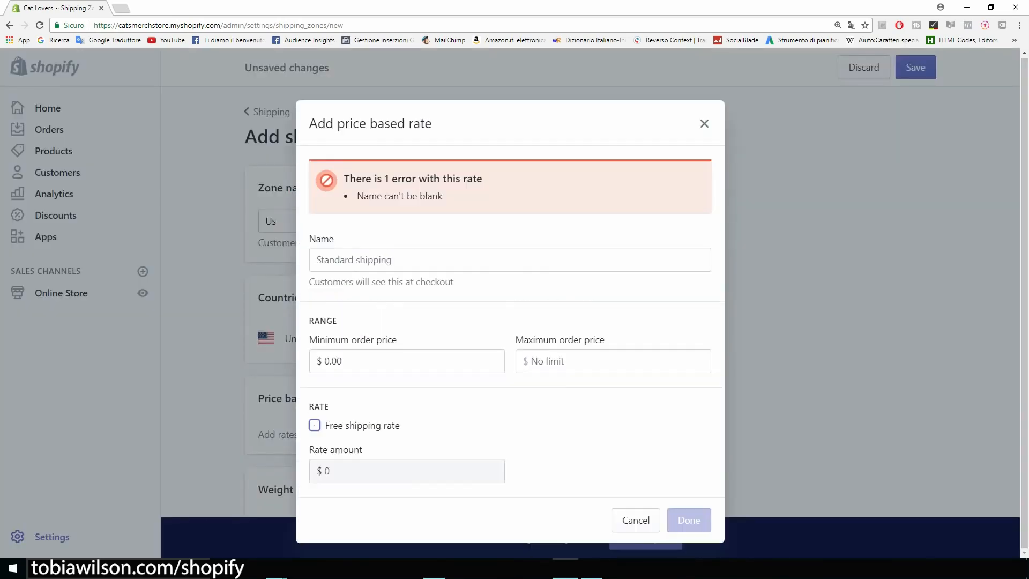
click(510, 260)
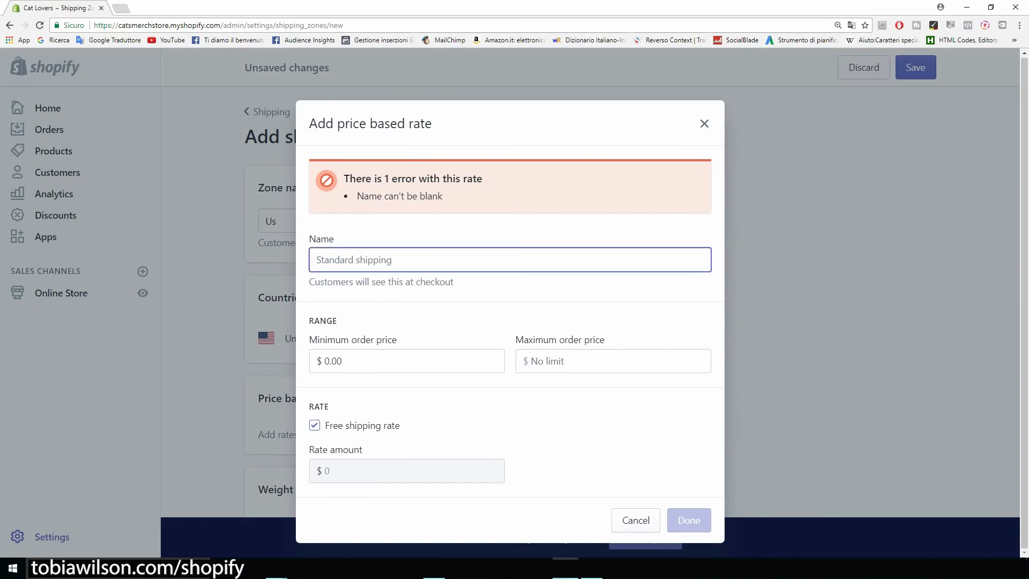
text(U)
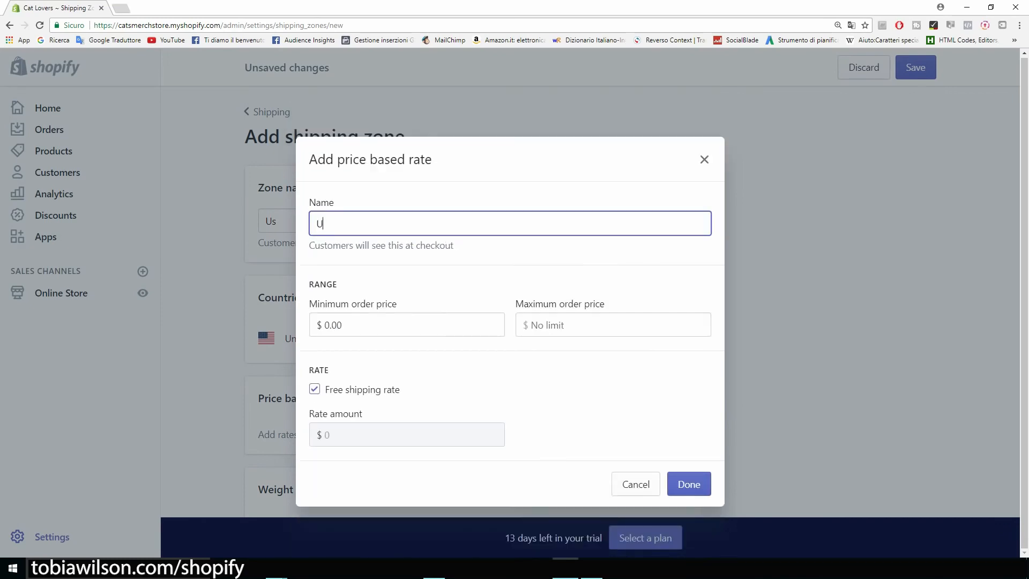
key(BackSpace)
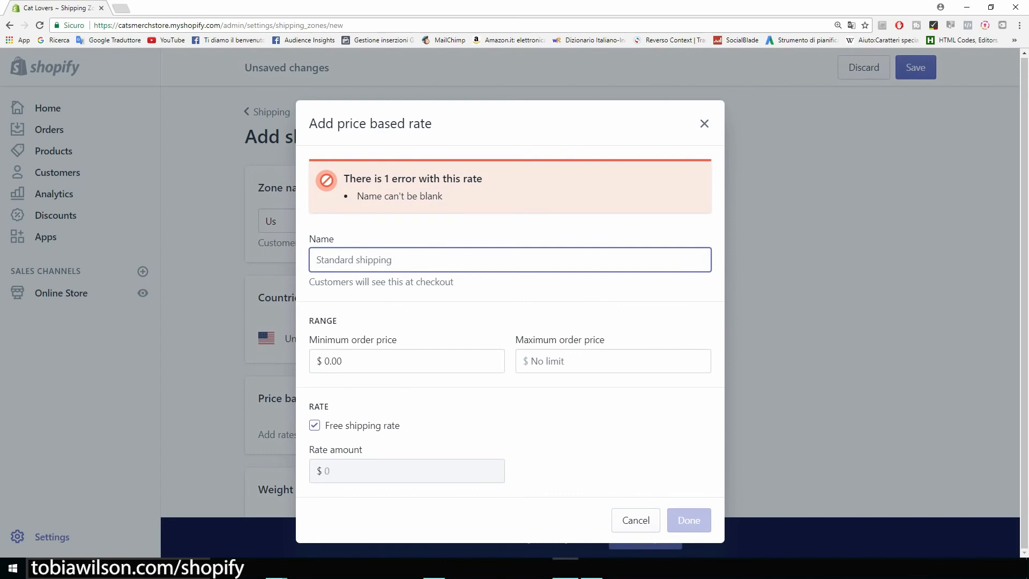
text(US Shipping)
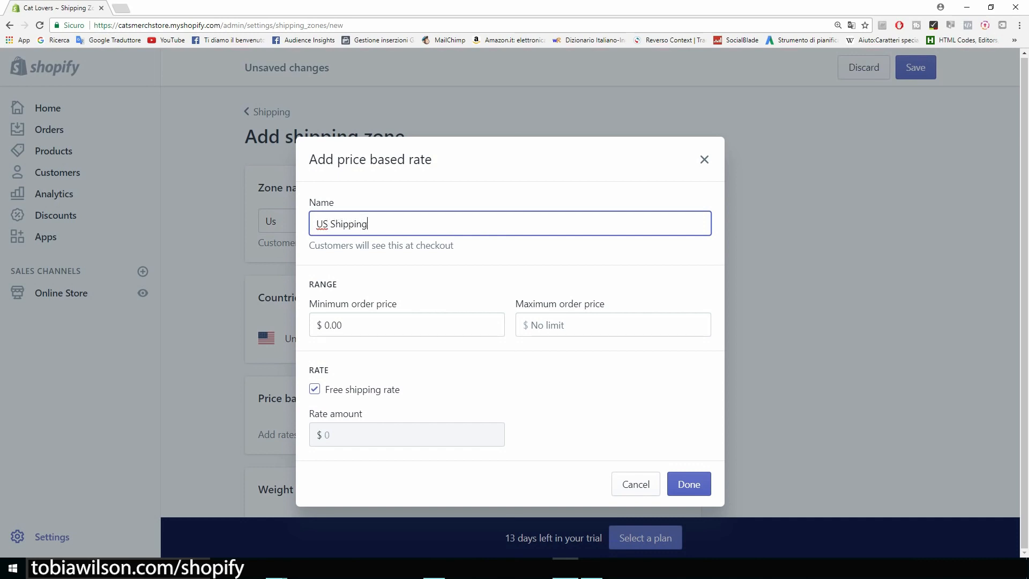
click(688, 484)
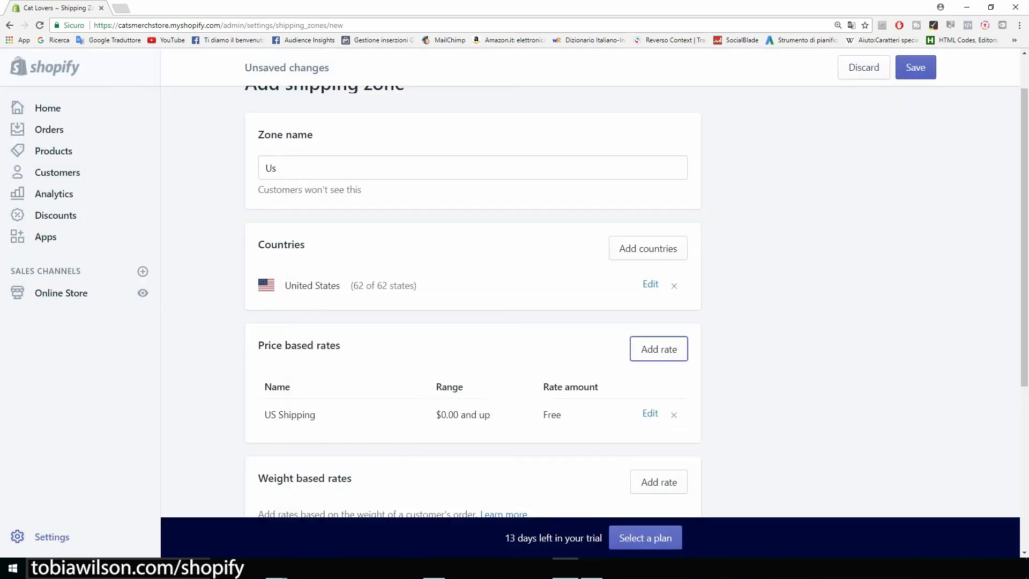
scroll(472, 300, down, 5)
scroll(472, 300, up, 3)
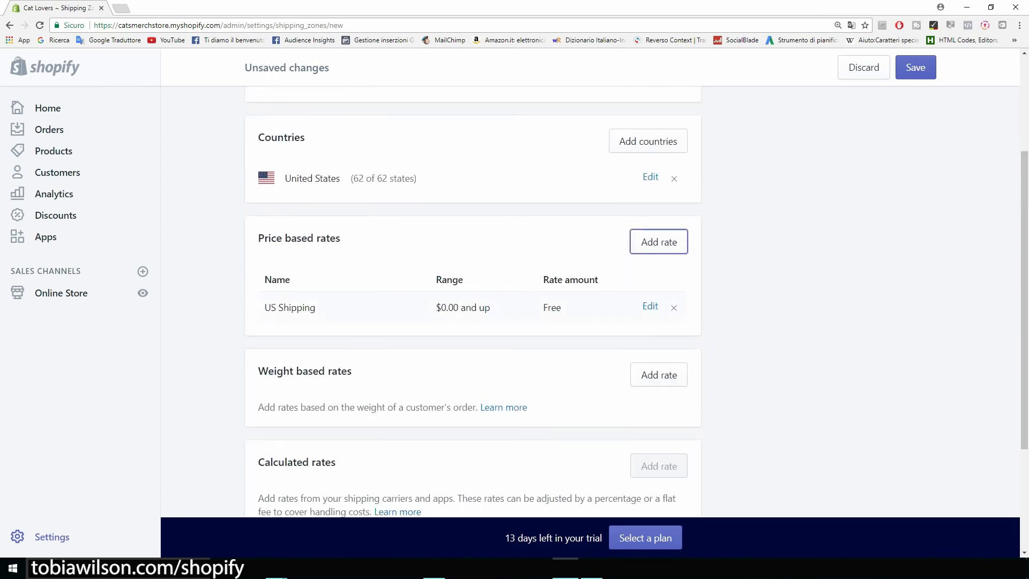
scroll(472, 300, up, 3)
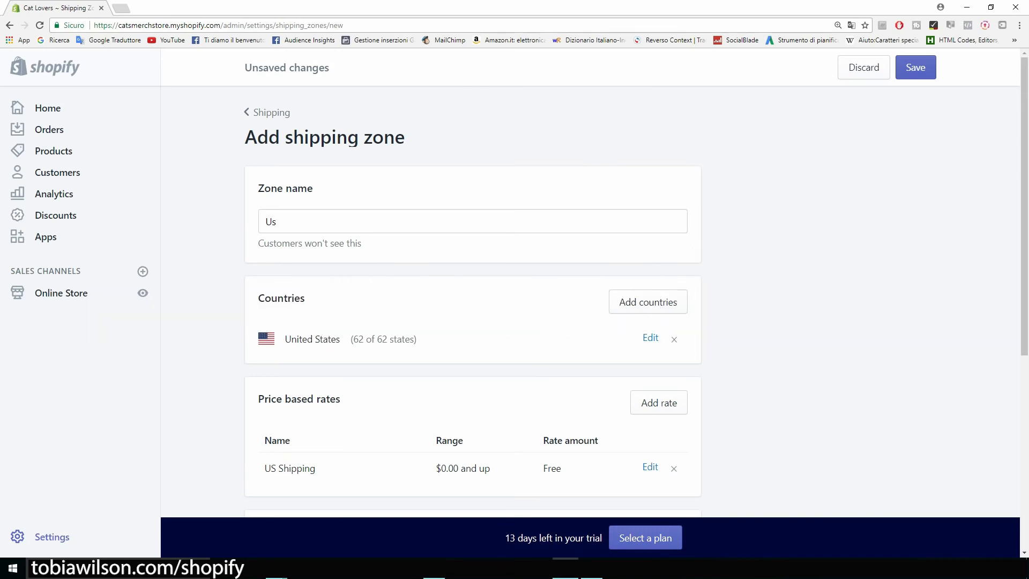
Open a new browser tab
drag(258, 188, 245, 137)
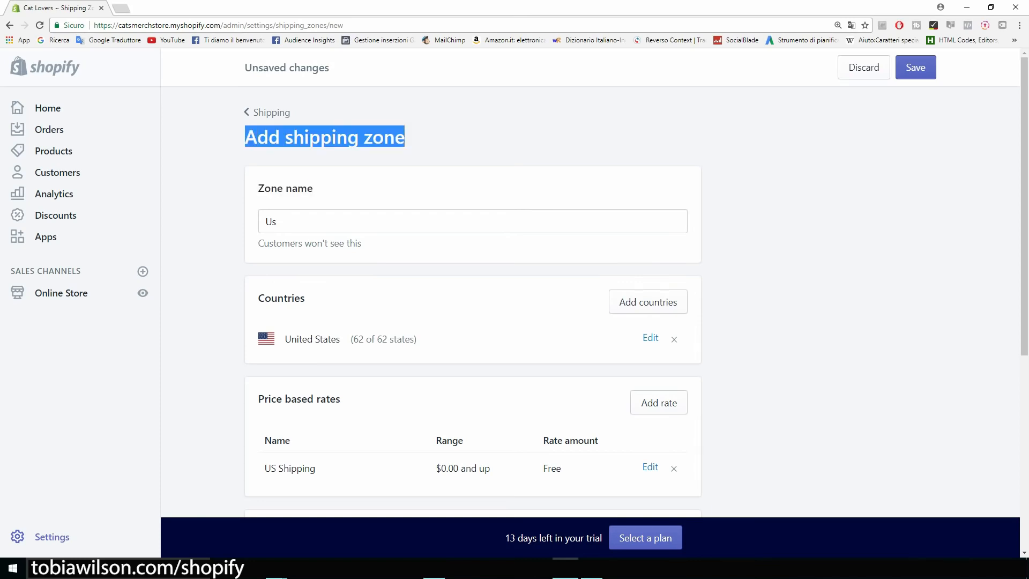
click(245, 150)
key(ctrl+t)
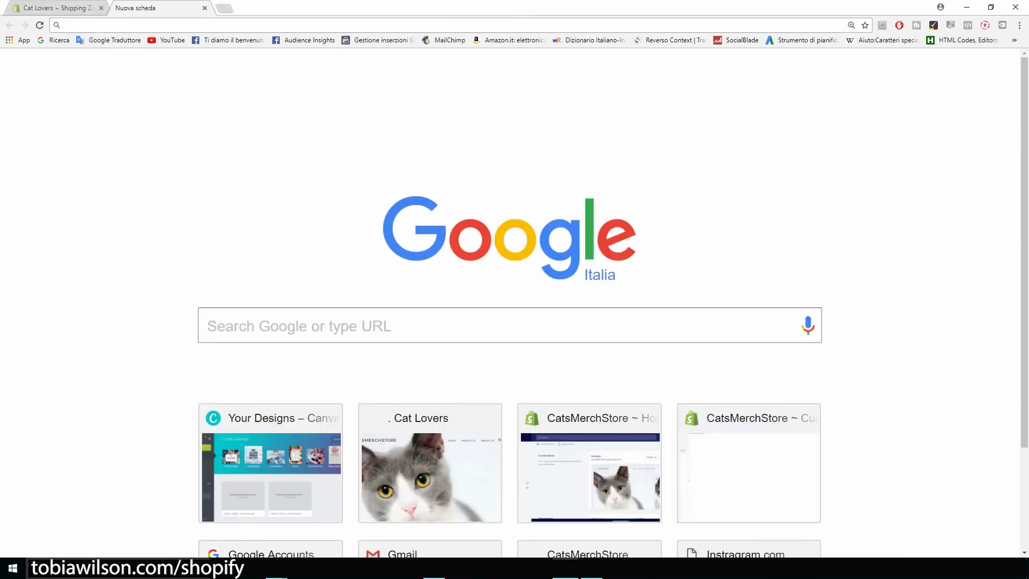
Load the AliExpress cat paw print bracelet listing from the pasted link
key(ctrl+v)
key(Return)
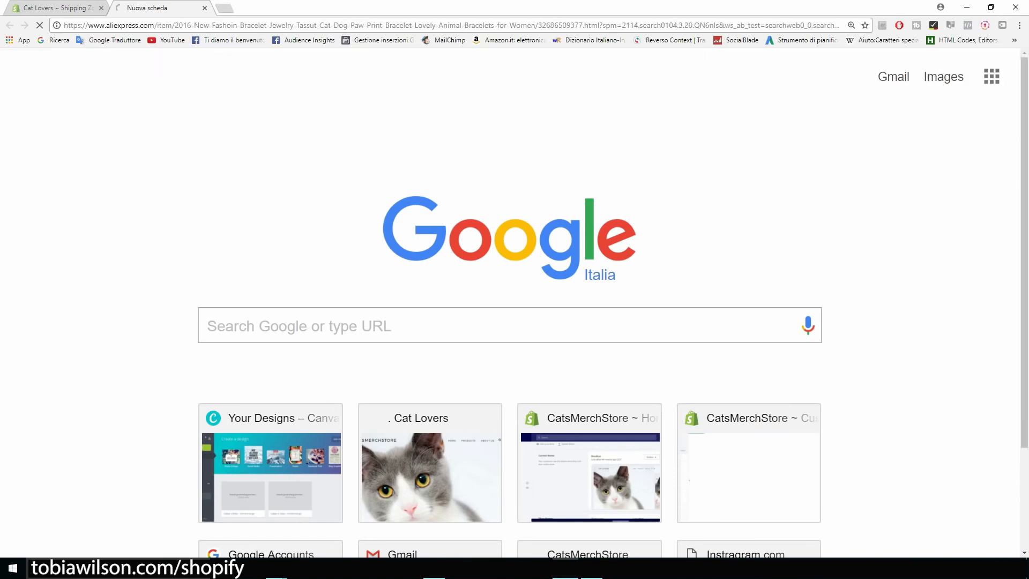
scroll(515, 303, down, 5)
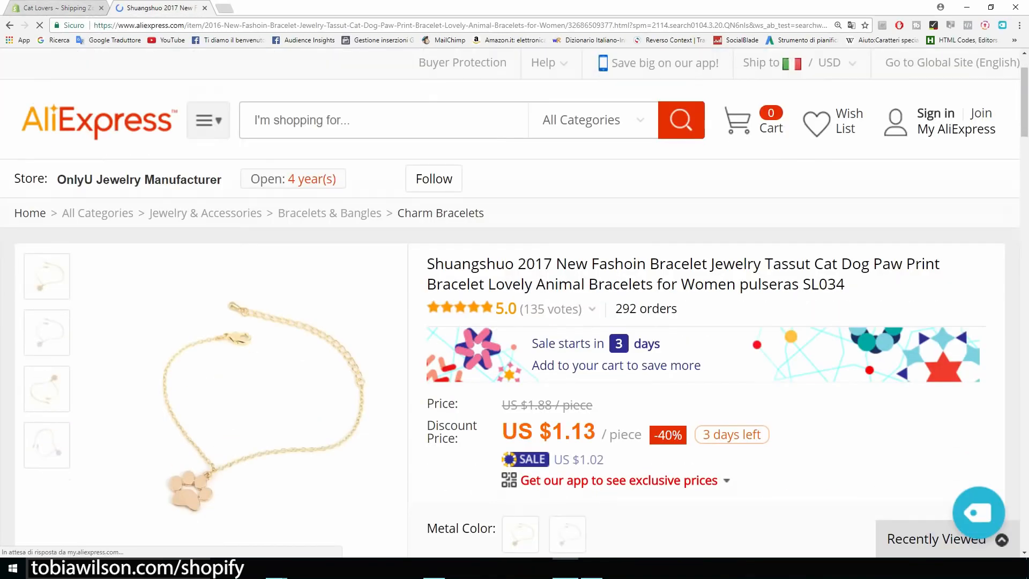
Compare the US $1.13 discount price with US $1.88, then return to the Shopify Us zone
drag(427, 248, 596, 241)
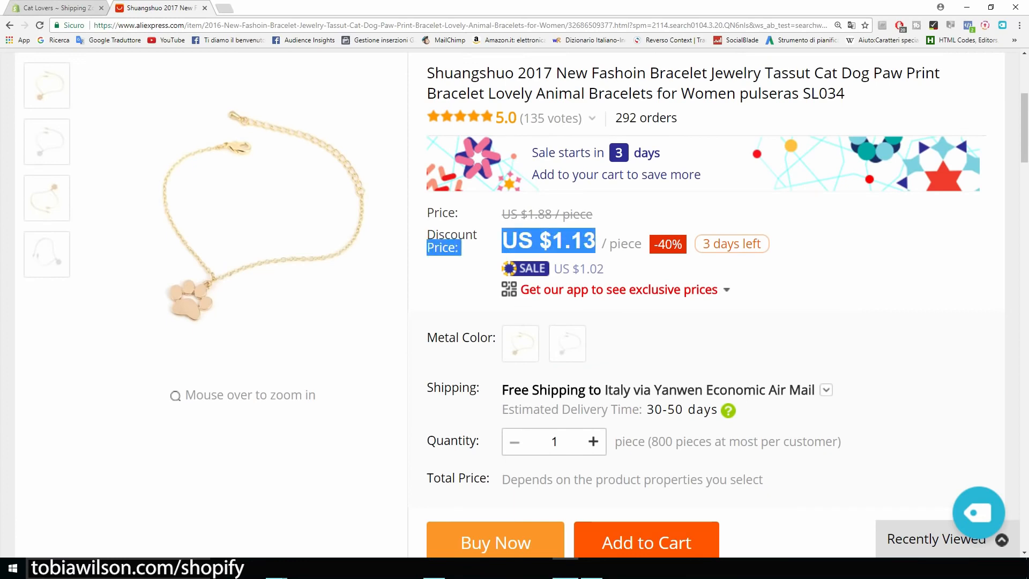
click(596, 241)
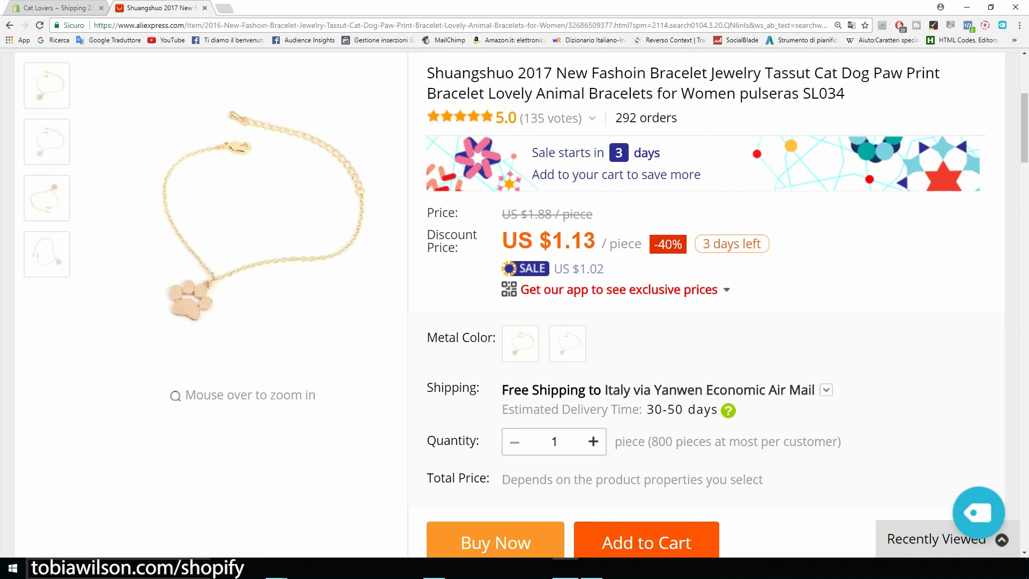
drag(594, 214, 502, 215)
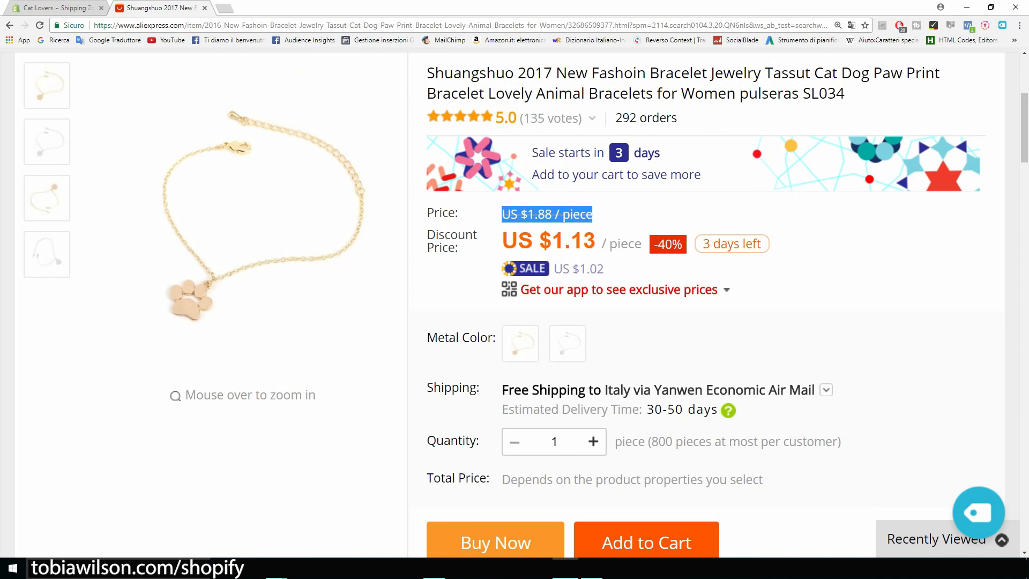
click(633, 215)
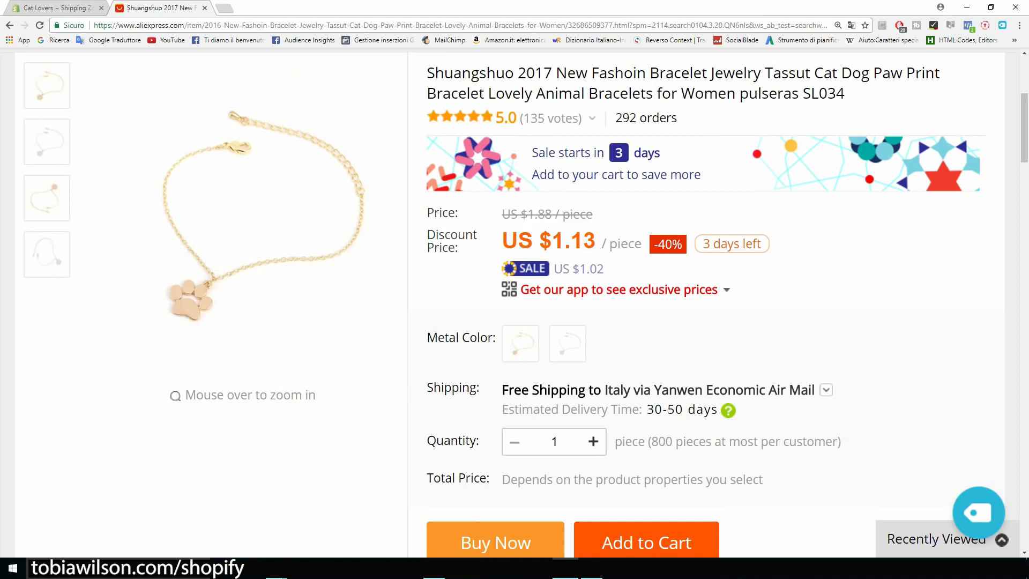
click(52, 8)
scroll(472, 300, down, 4)
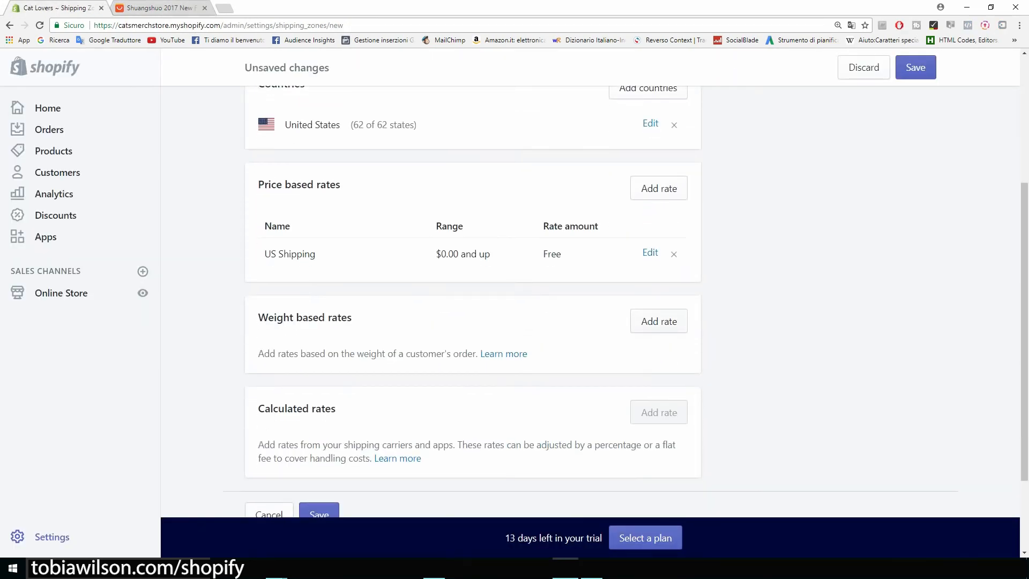
click(658, 321)
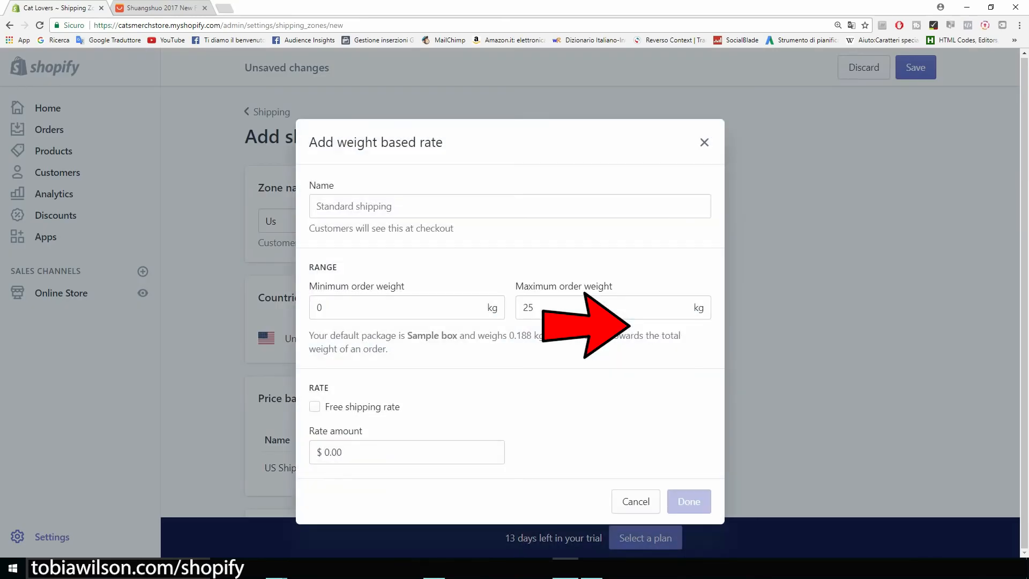
drag(343, 307, 314, 307)
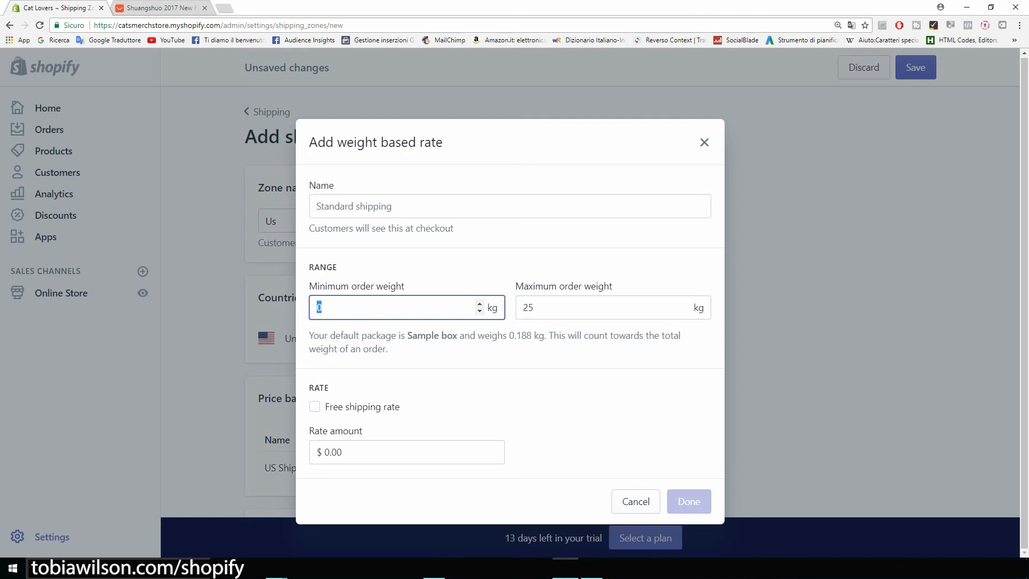
text(1)
drag(547, 354, 516, 354)
text(1)
click(461, 252)
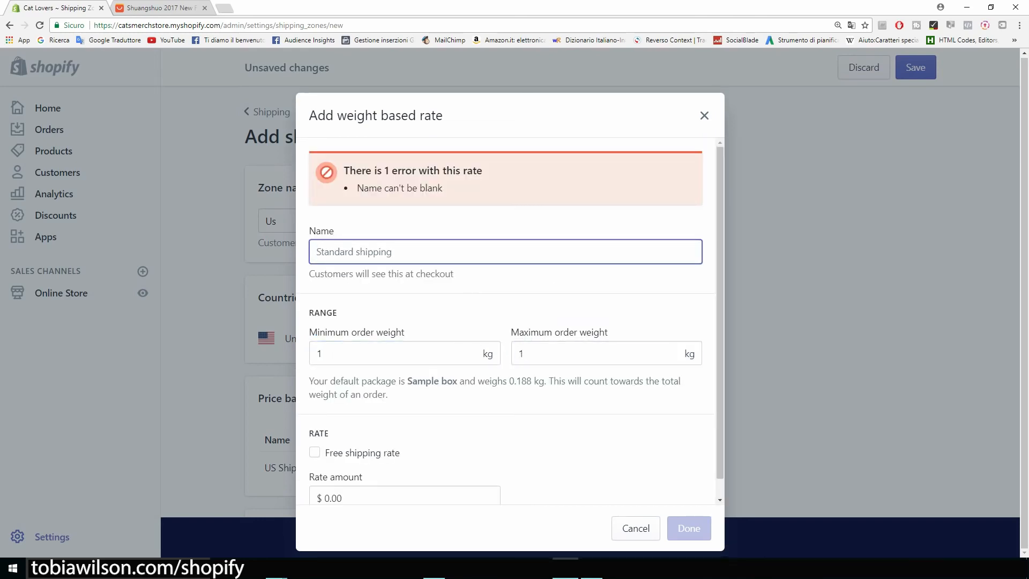
text(Free p)
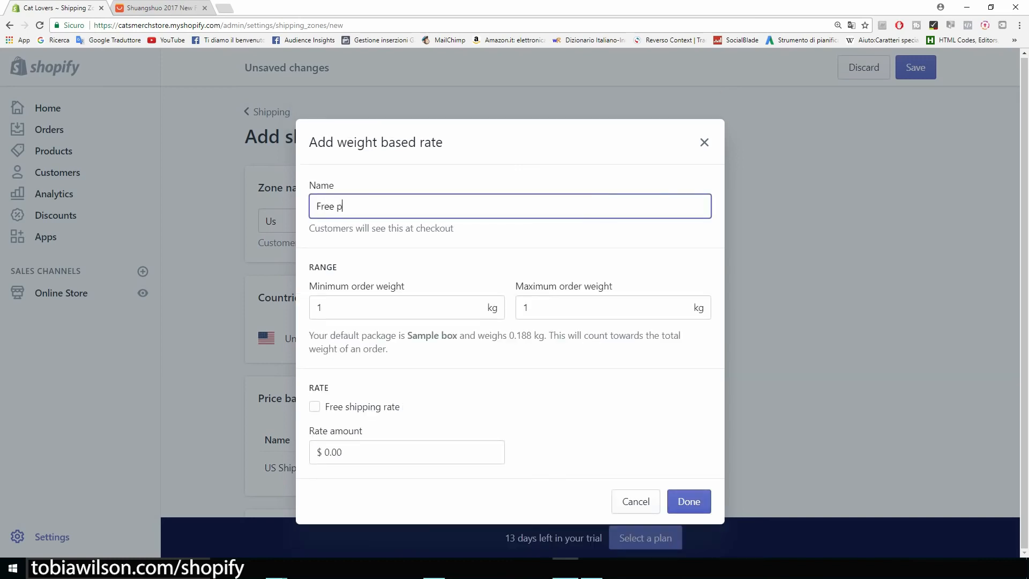
text(lus shipping)
click(325, 453)
key(BackSpace)
text(5)
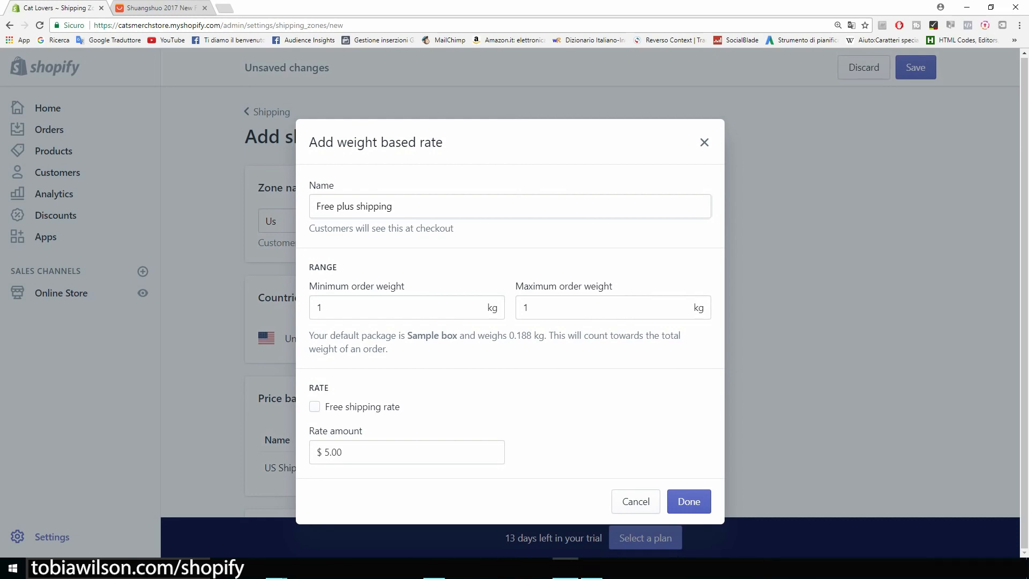
key(Escape)
scroll(515, 300, up, 4)
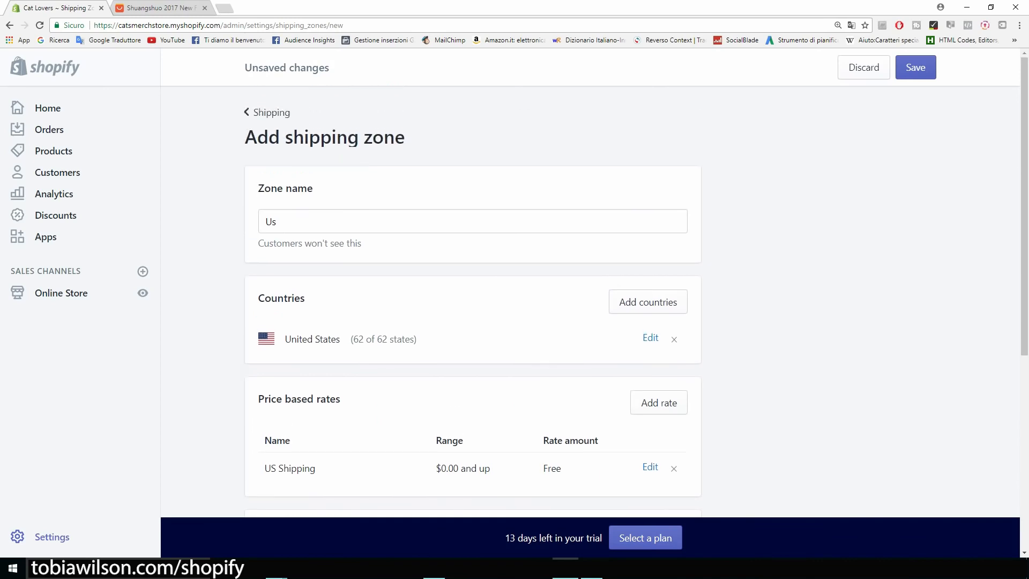
Save the new Us shipping zone for the United States, then open Notifications settings
click(272, 112)
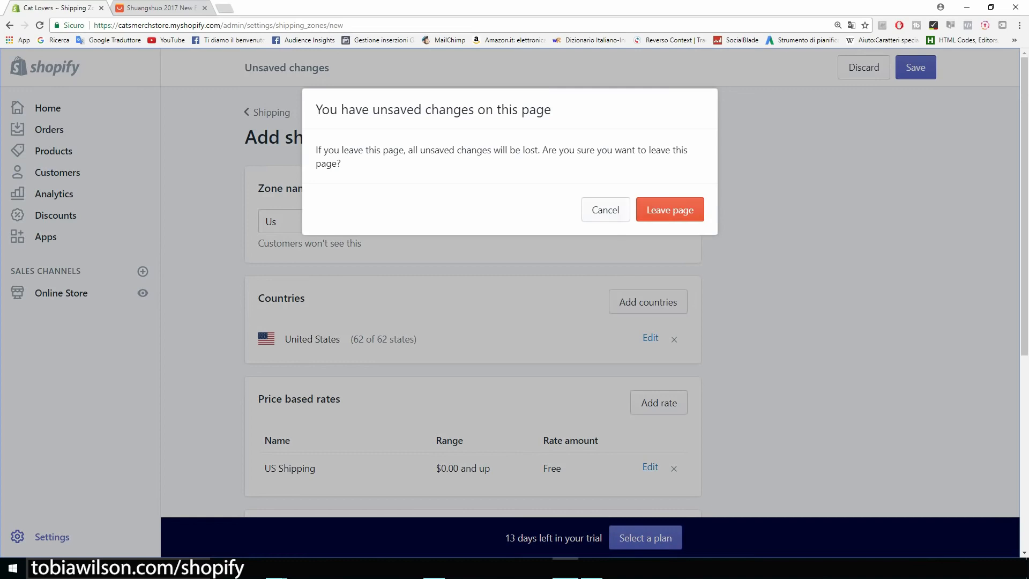
click(606, 210)
click(915, 67)
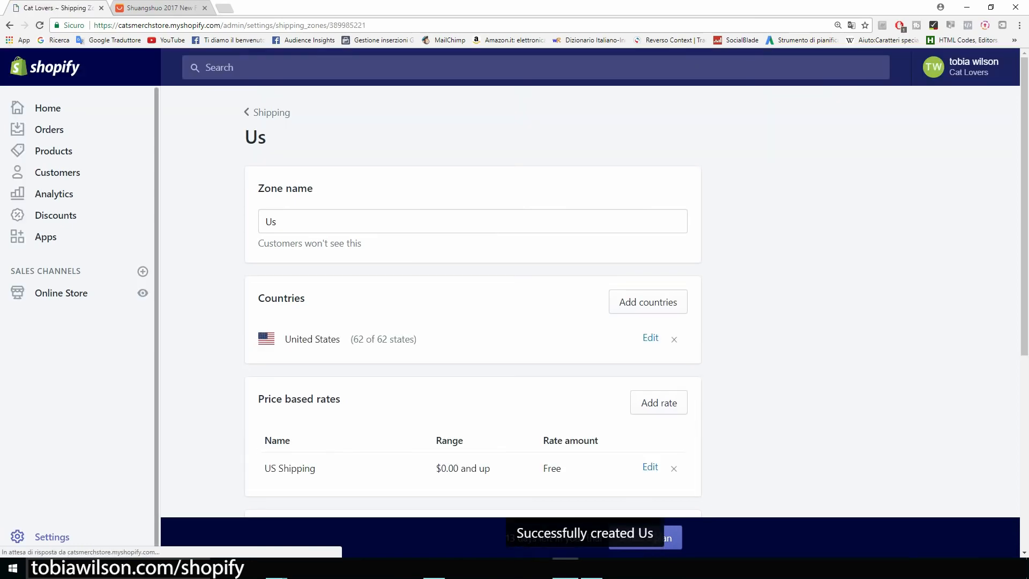
click(52, 536)
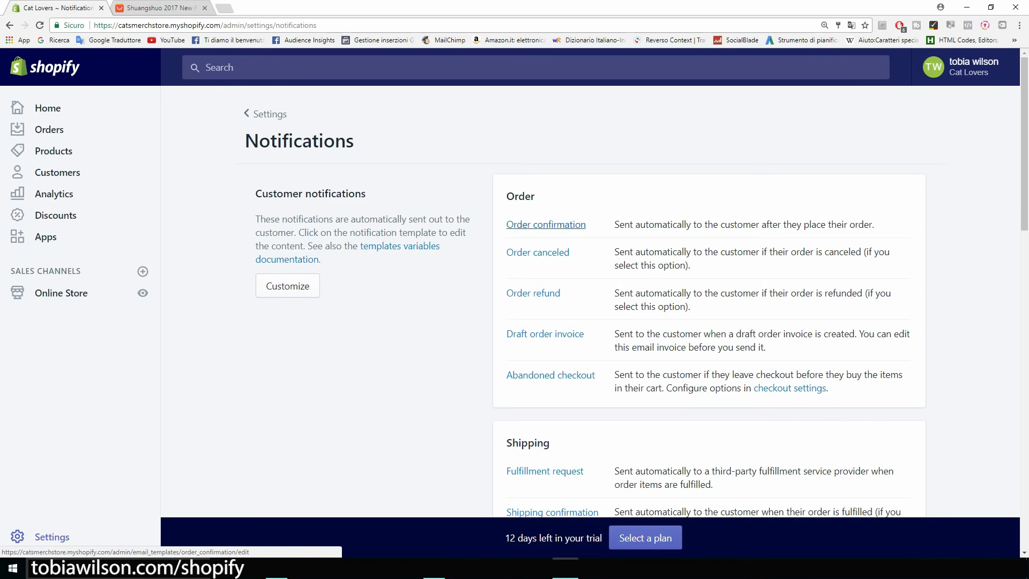
Review the Notifications emails, from Order confirmation down to Desktop notifications, then return to Settings
scroll(546, 224, down, 2)
scroll(546, 224, up, 1)
scroll(545, 224, down, 4)
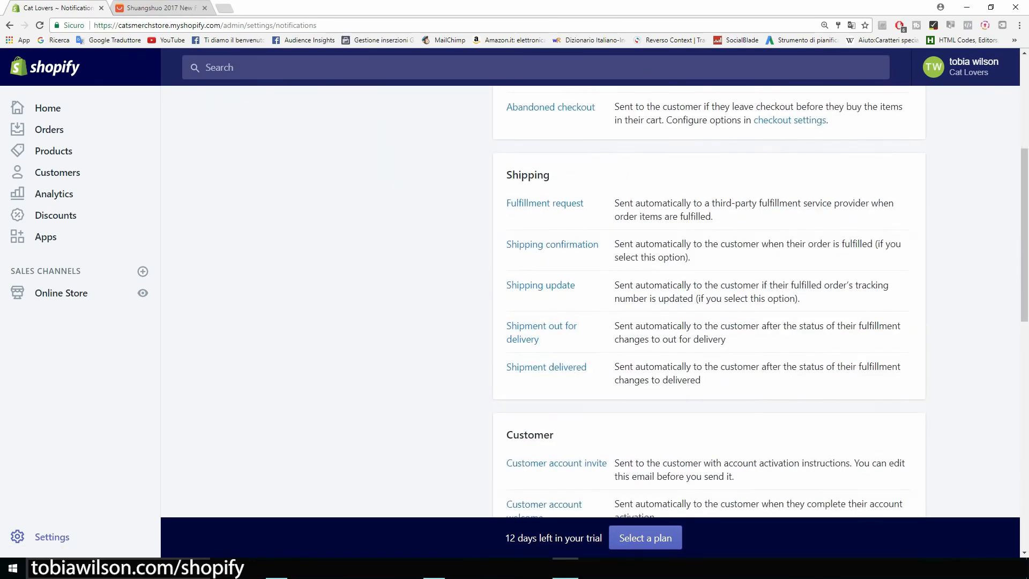
scroll(546, 225, down, 10)
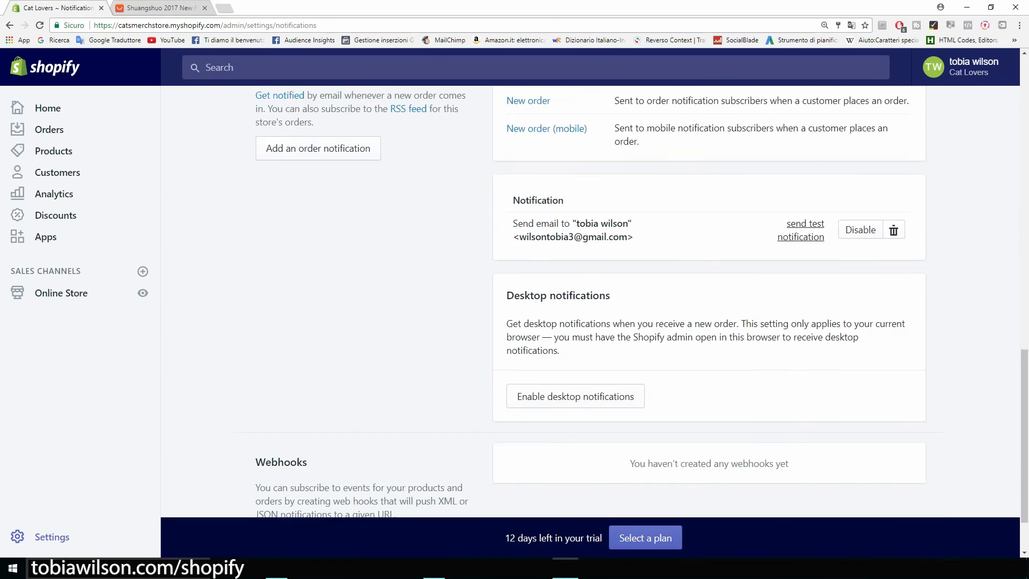
scroll(589, 295, down, 2)
drag(611, 220, 507, 220)
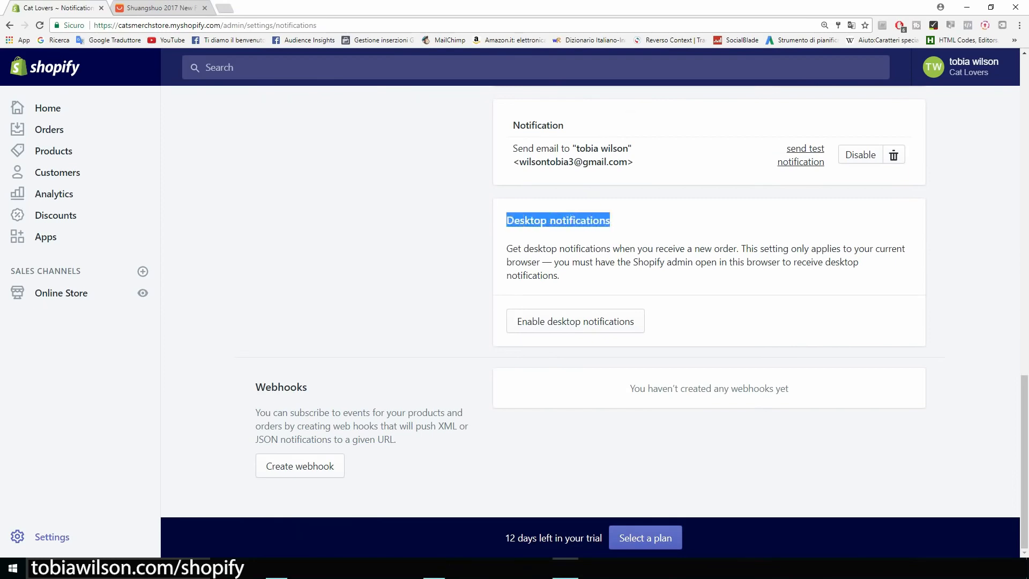
click(541, 222)
scroll(590, 295, up, 15)
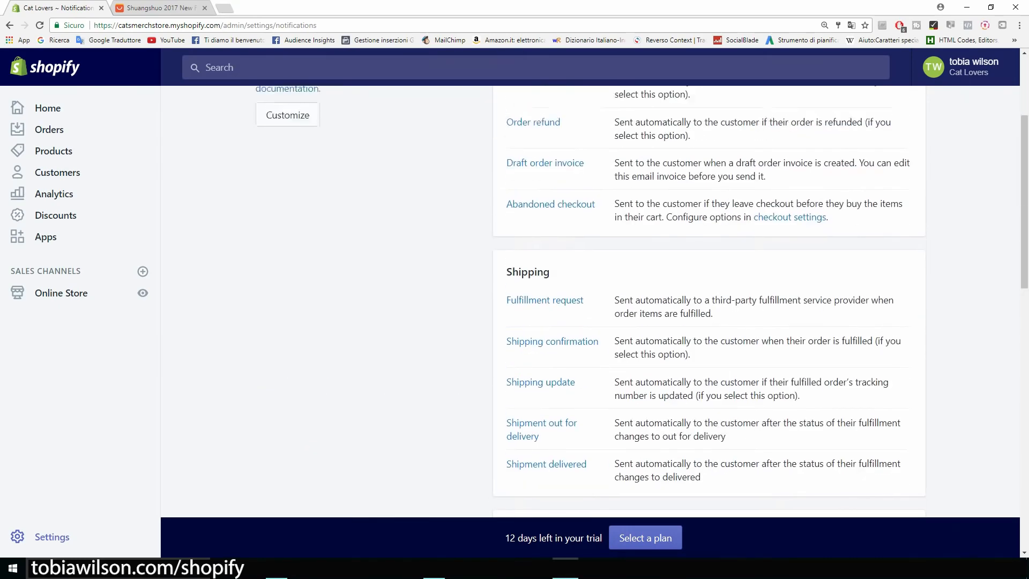
scroll(590, 295, up, 4)
click(267, 113)
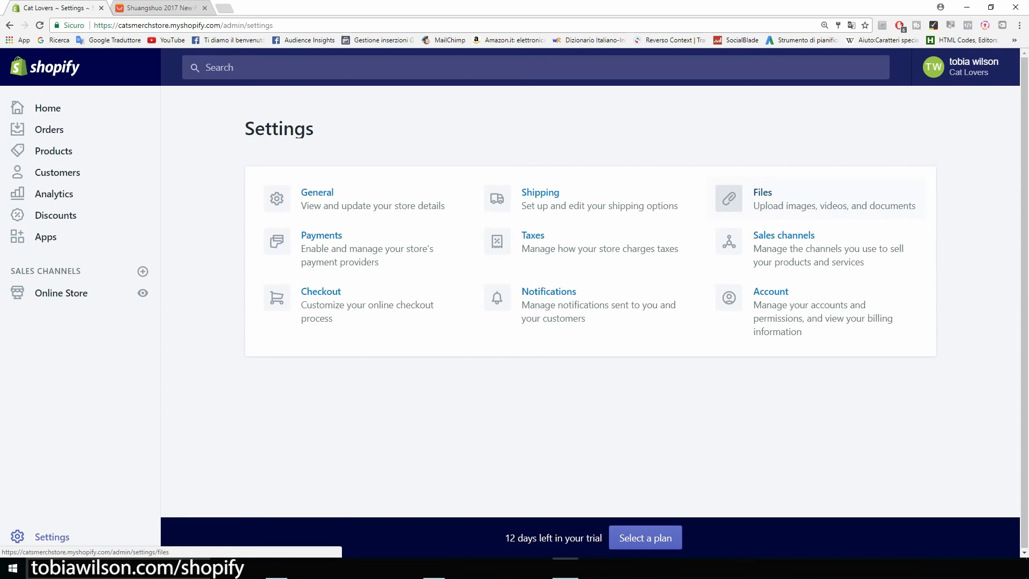
click(784, 236)
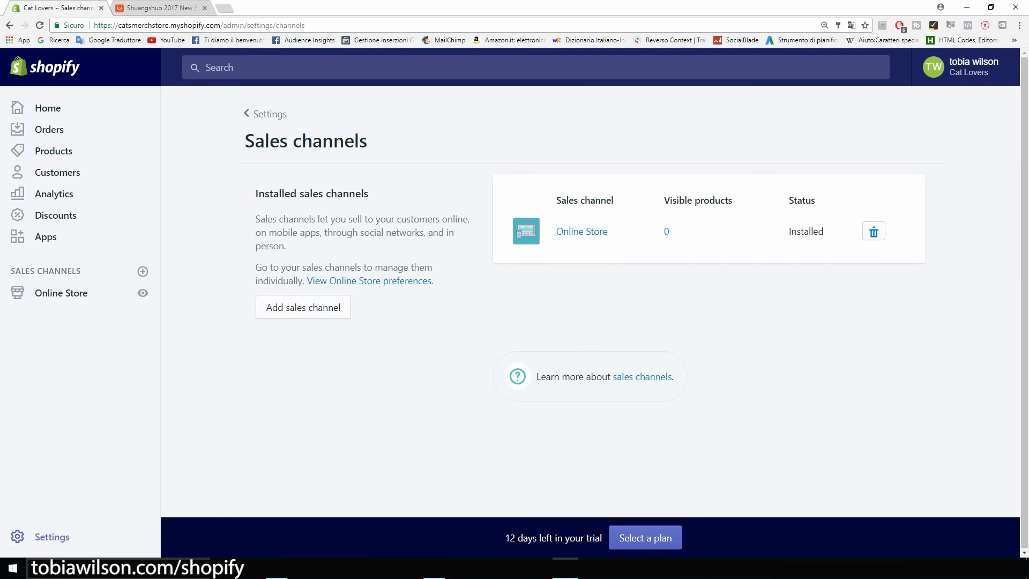
key(alt+Left)
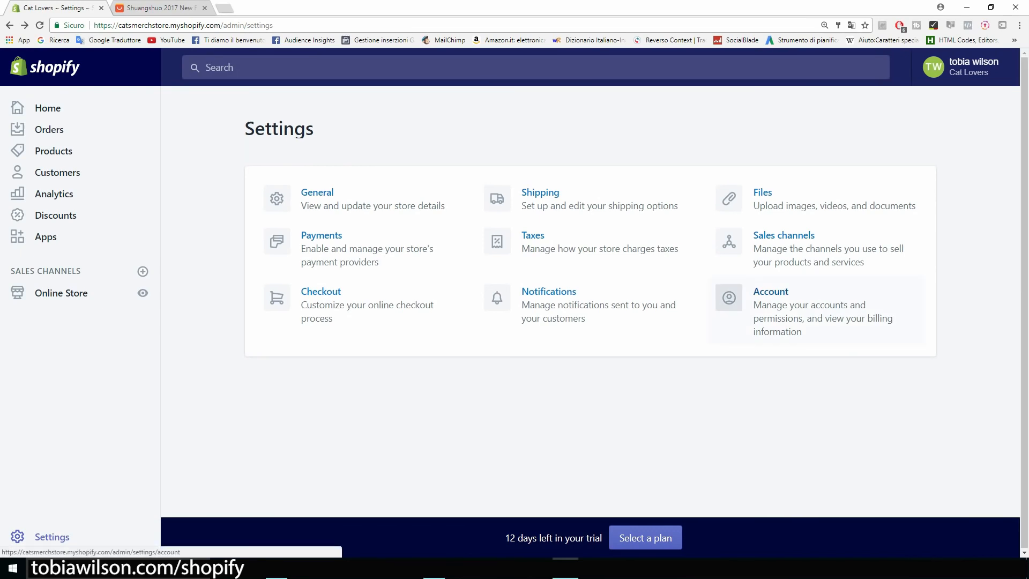
click(771, 292)
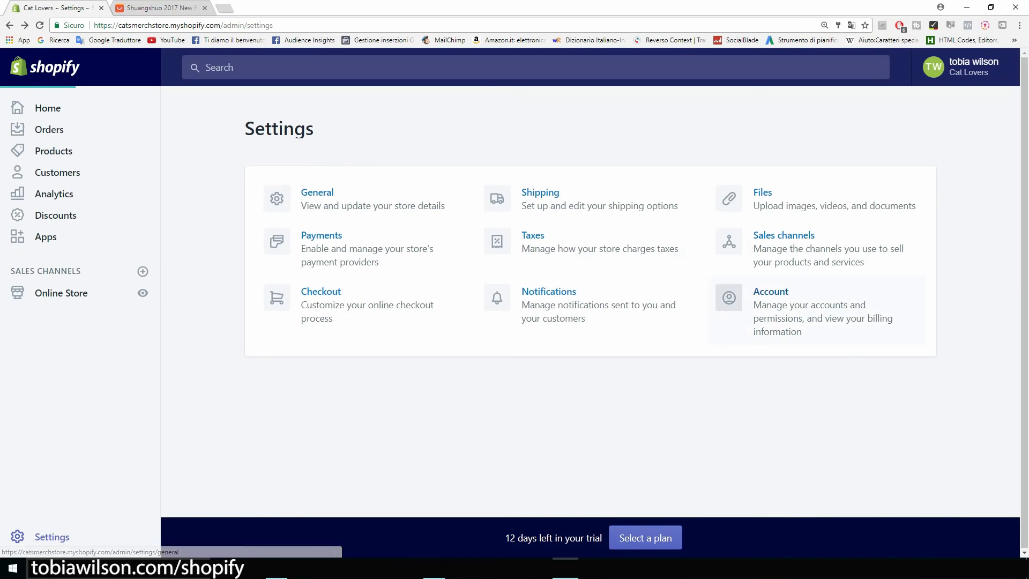
scroll(637, 287, down, 1)
scroll(557, 294, down, 5)
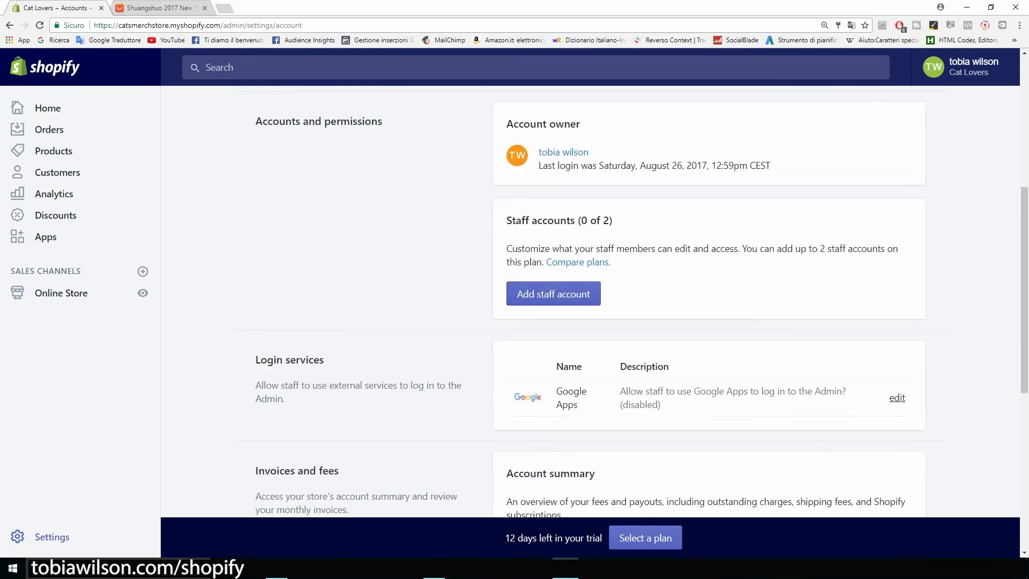
drag(772, 165, 539, 165)
click(643, 168)
click(10, 25)
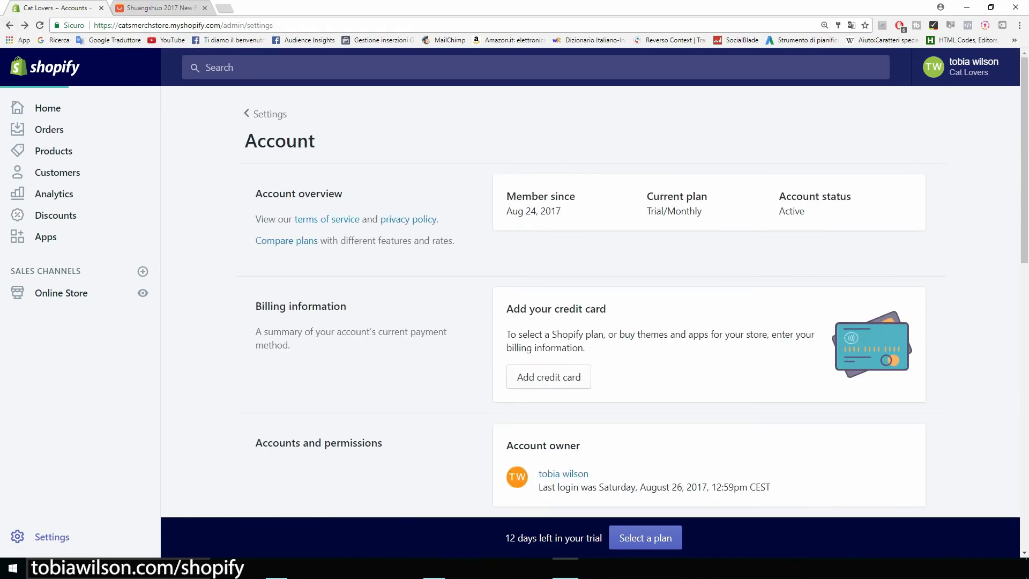
click(10, 25)
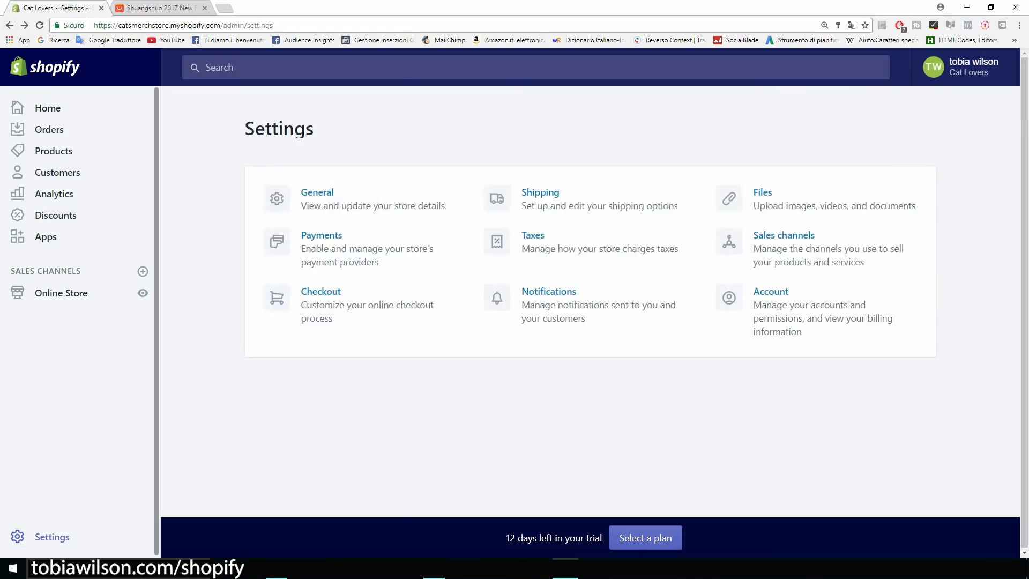
Check installed apps (Oberlo, Personalized Recommendations, Sales Pop) and launch the Shopify App Store
drag(313, 129, 245, 128)
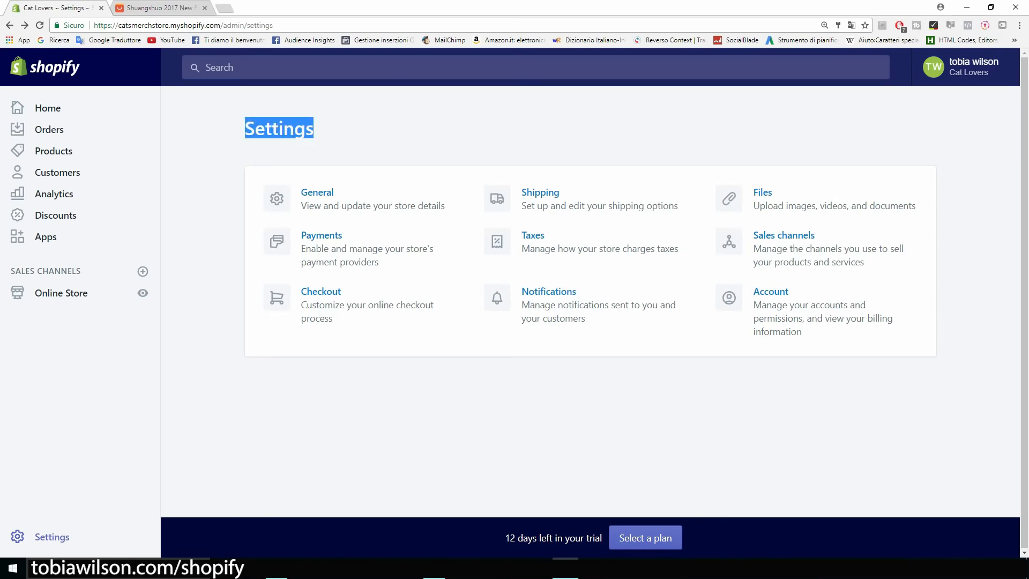
click(245, 128)
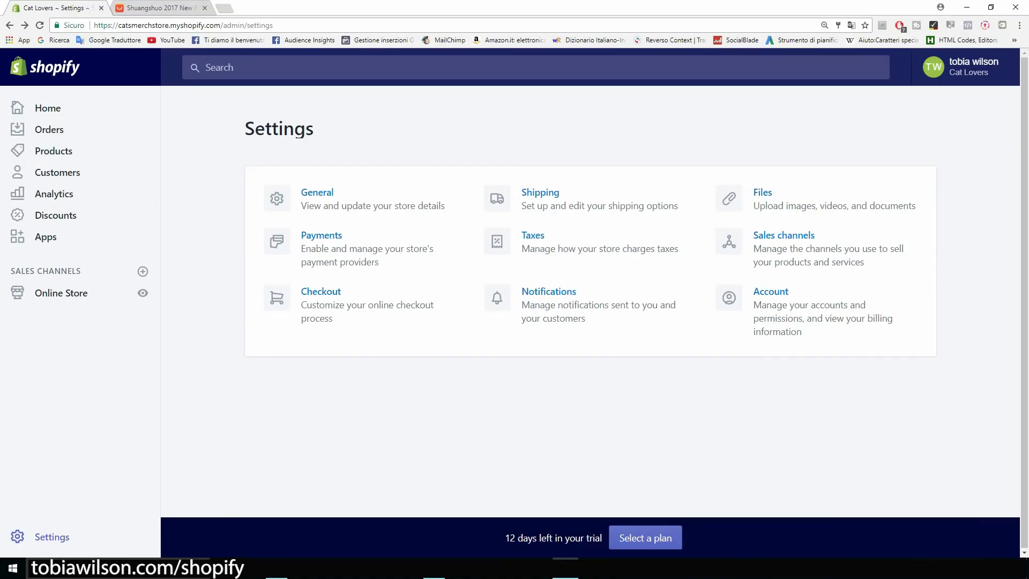
click(45, 237)
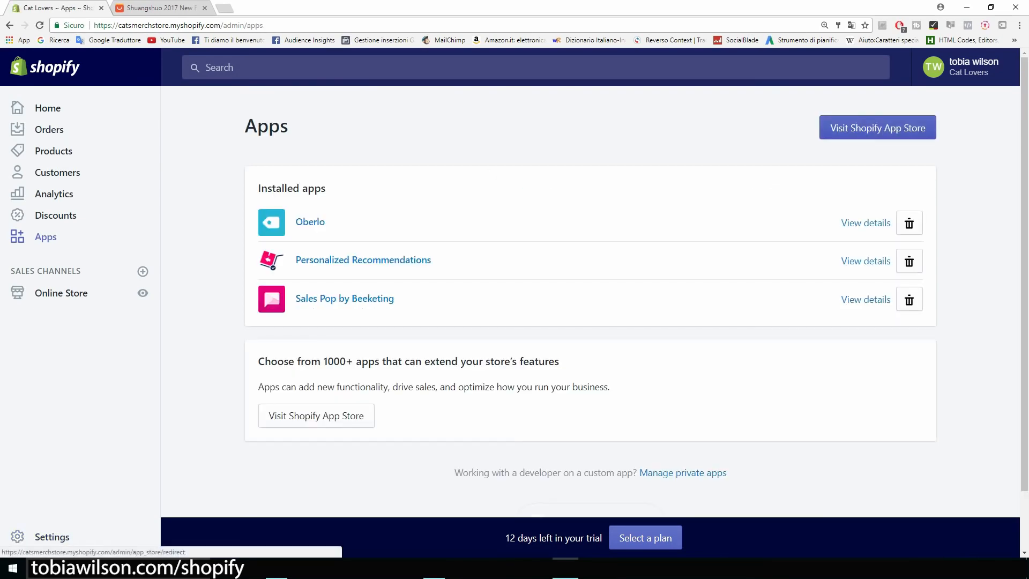
click(878, 127)
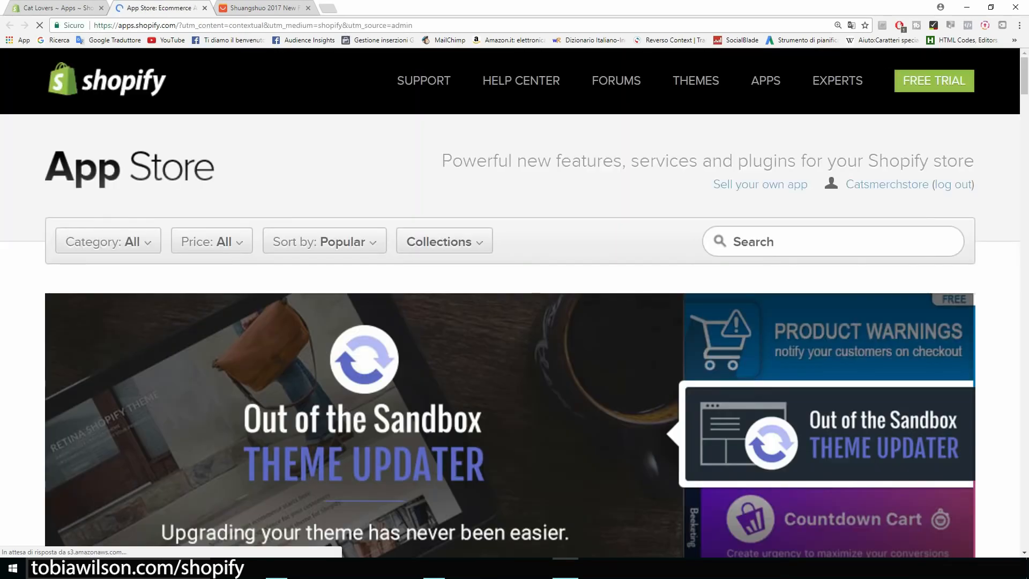
Search the App Store for 'mailchimp' and get the MailChimp for Shopify app
click(833, 242)
text(mailchimp)
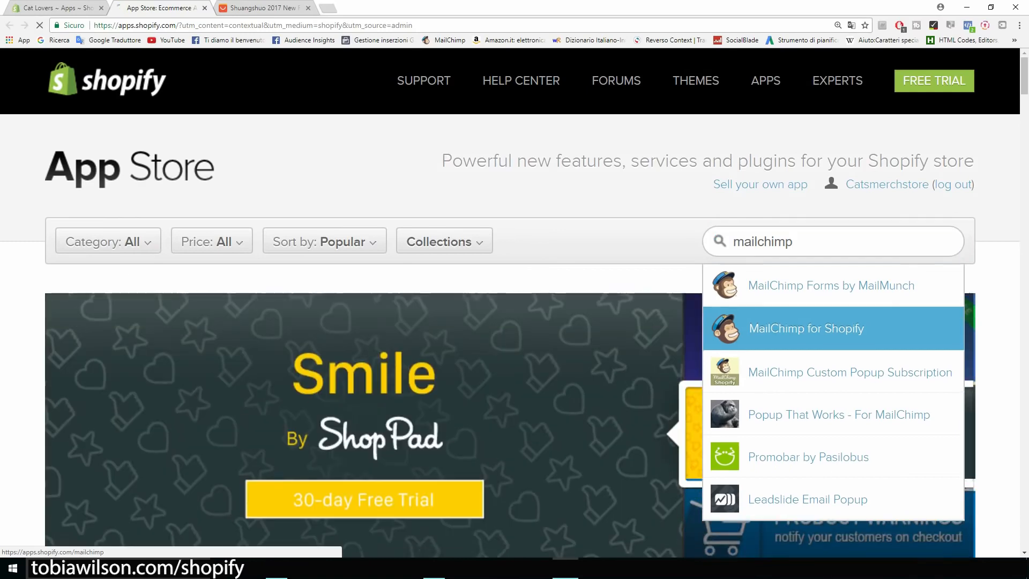
click(212, 242)
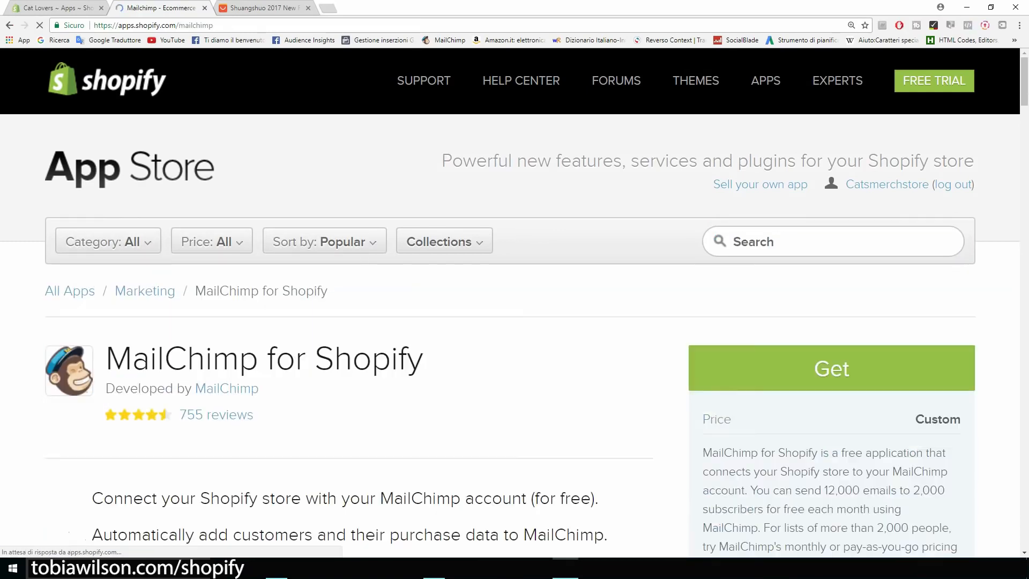
scroll(510, 336, down, 2)
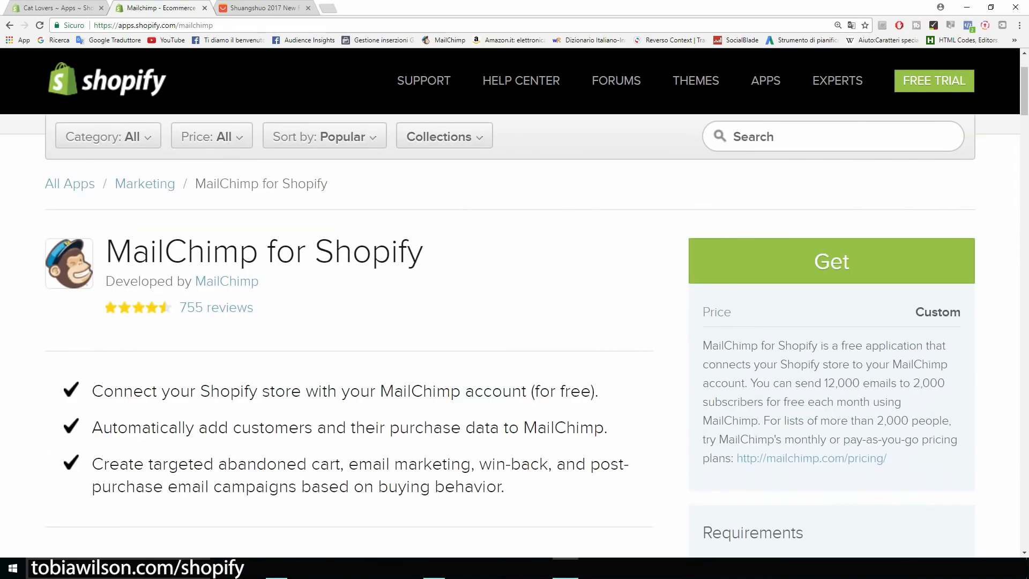
click(832, 261)
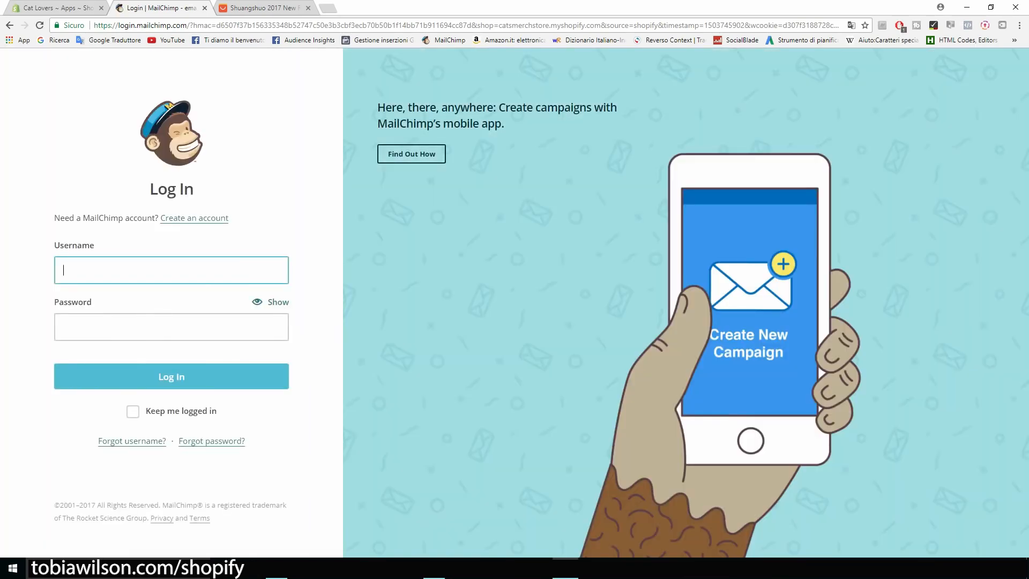
Fill the new MailChimp account form with the e-mail address and a password, and submit
click(194, 219)
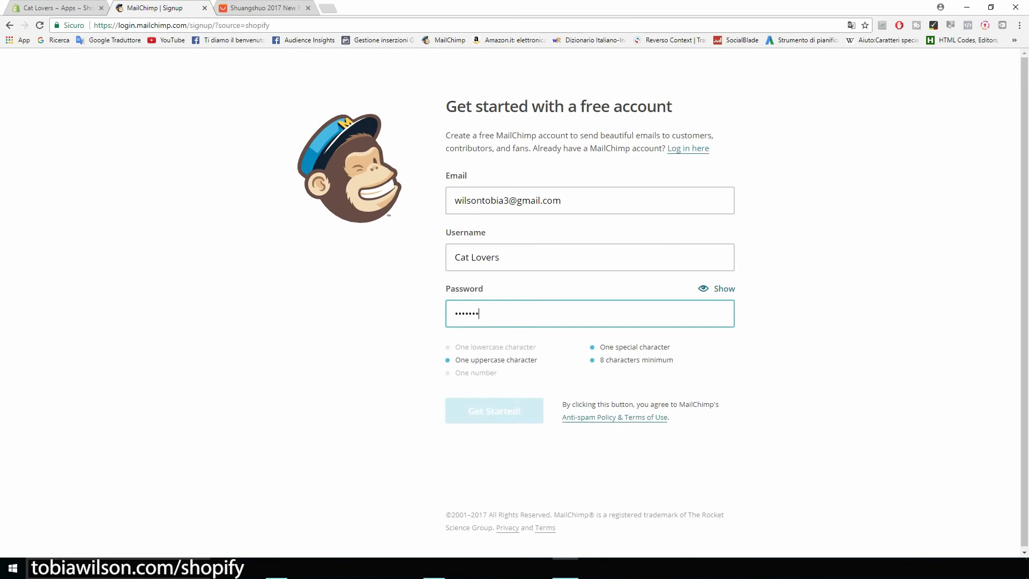
text(•)
key(BackSpace)
key(BackSpace)
key(BackSpace)
key(BackSpace)
key(BackSpace)
key(BackSpace)
key(BackSpace)
key(BackSpace)
text(•••••••••••)
key(Return)
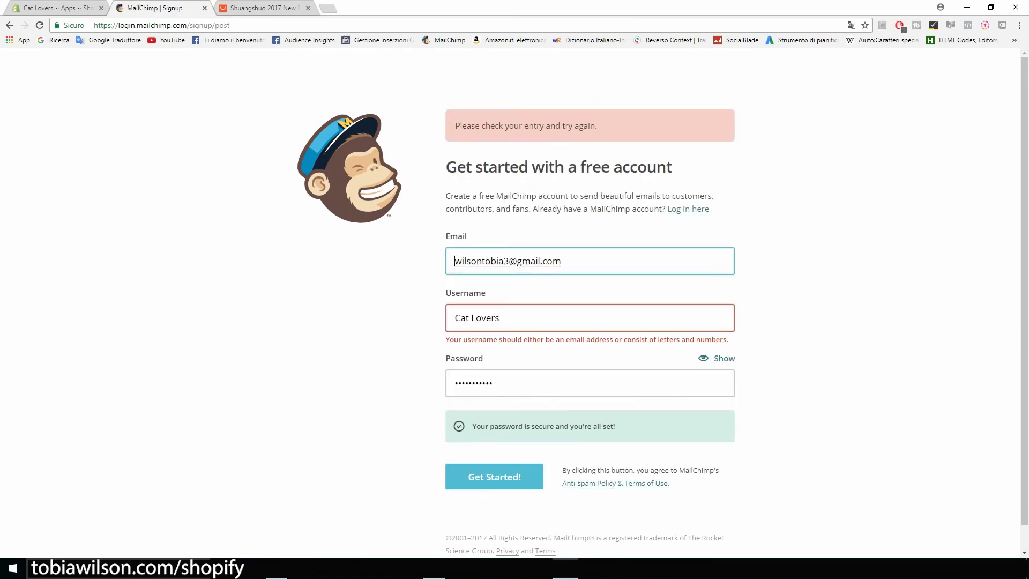
Replace the rejected Cat Lovers username with the account e-mail address and resubmit
key(Tab)
key(shift+Tab)
key(ctrl+c)
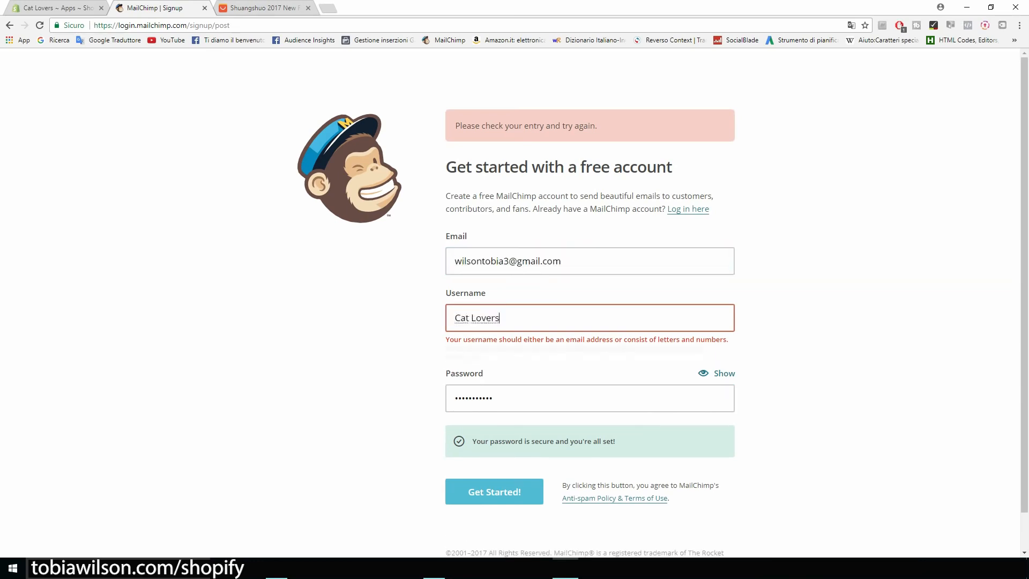
key(Tab)
key(ctrl+v)
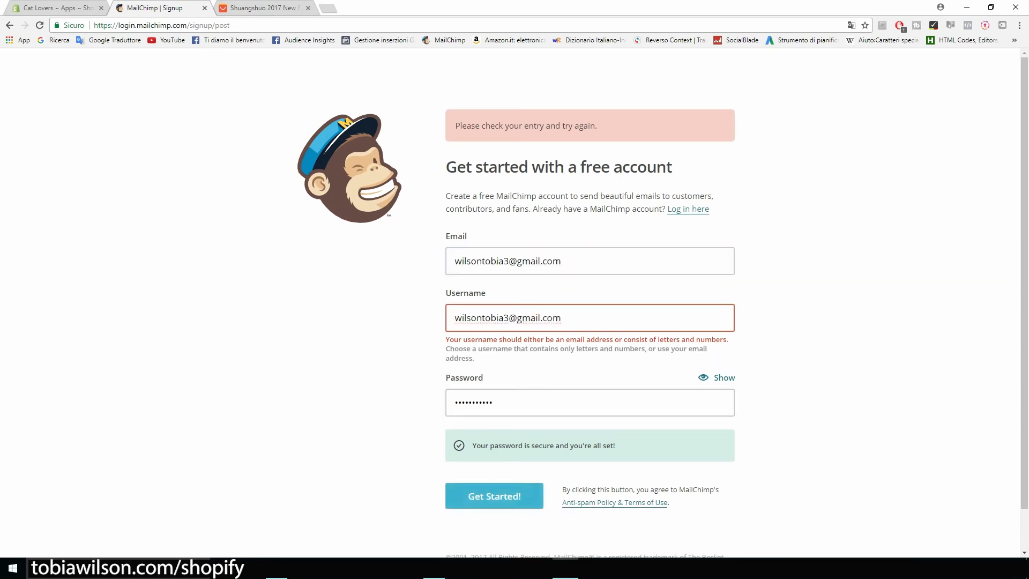
key(Return)
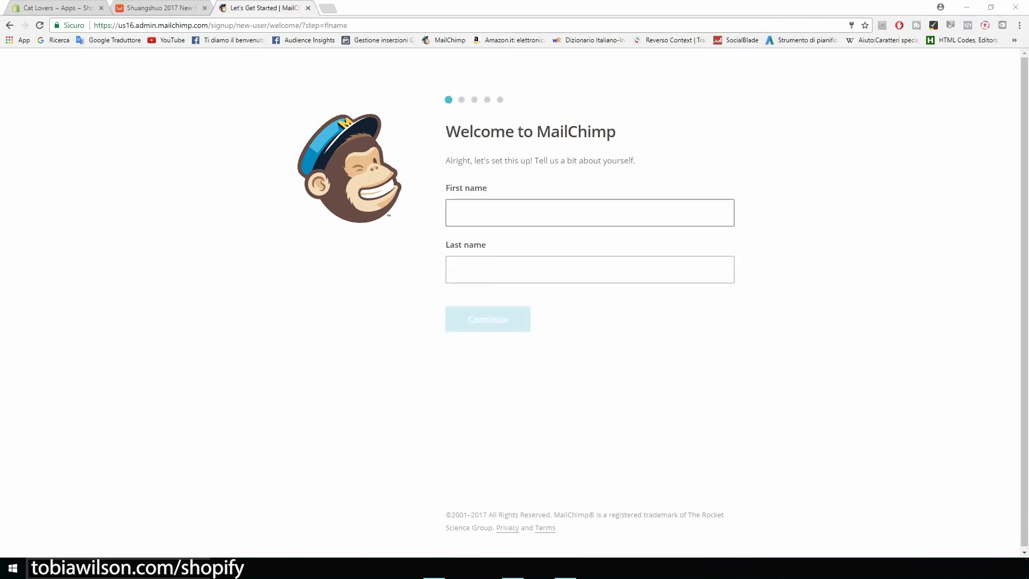
Enter the owner's first and last name and continue
click(455, 213)
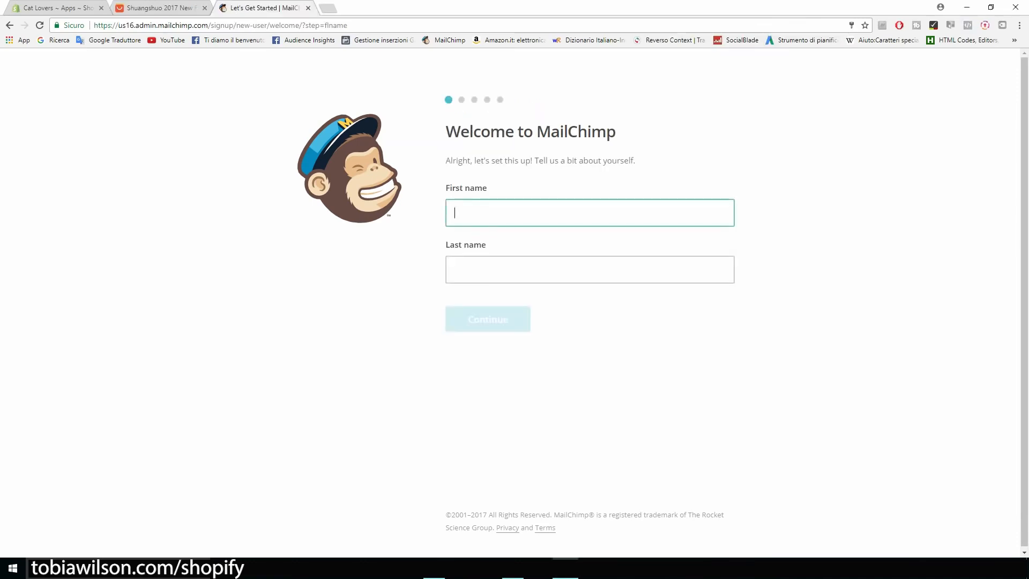
text(Tobia)
key(Tab)
text(wilson)
key(Return)
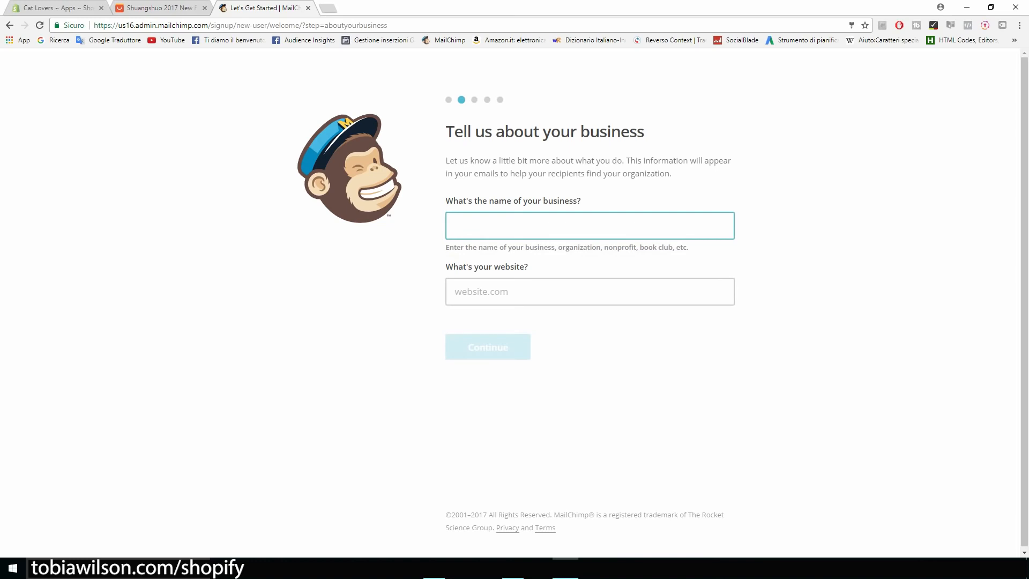
Set business name 'Cat Lovers' and website catsmerchstore.myshopify.com, copied from the Shopify tab
text(Cat Lovers)
click(504, 292)
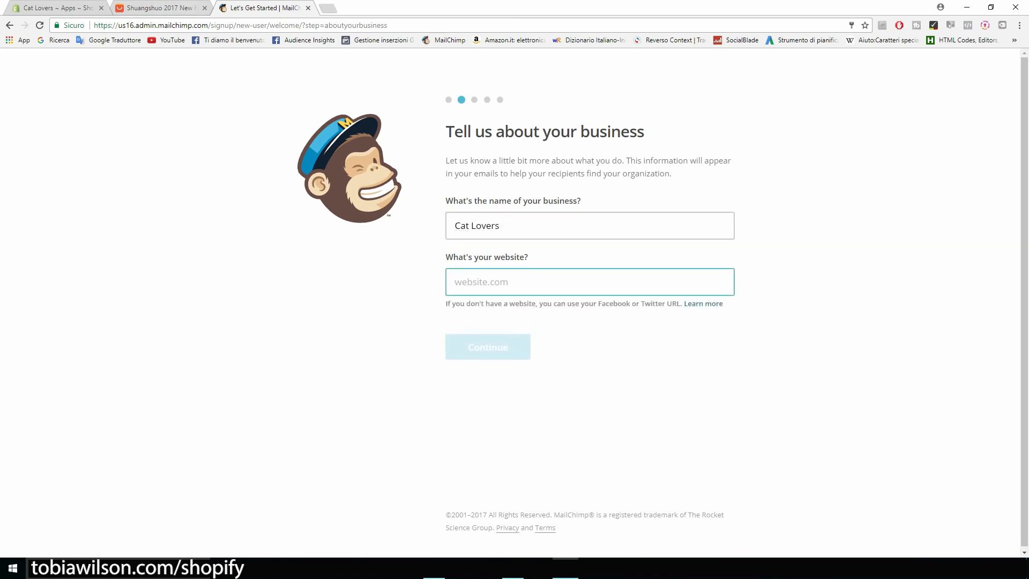
click(49, 8)
drag(119, 26, 221, 25)
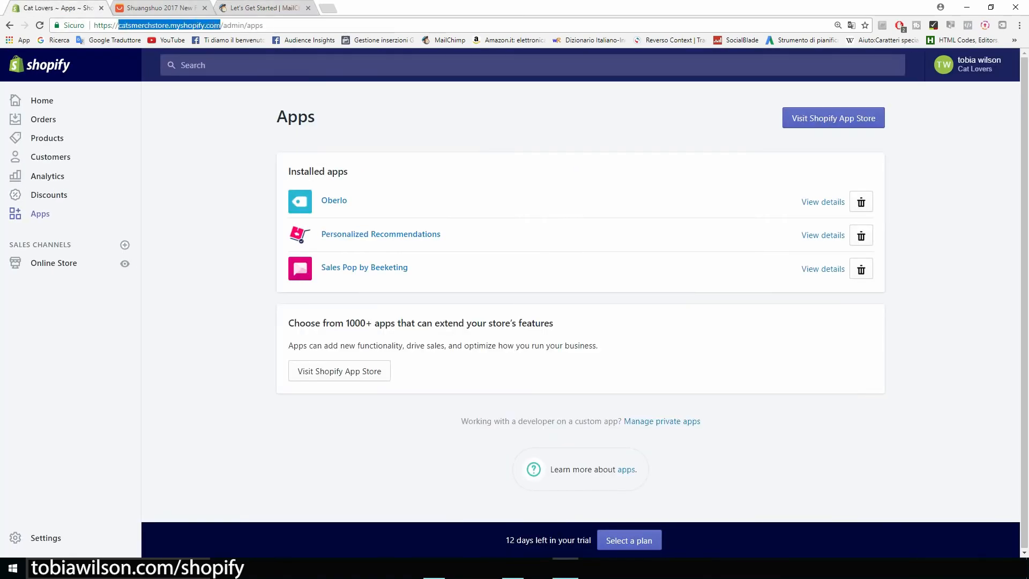
click(257, 8)
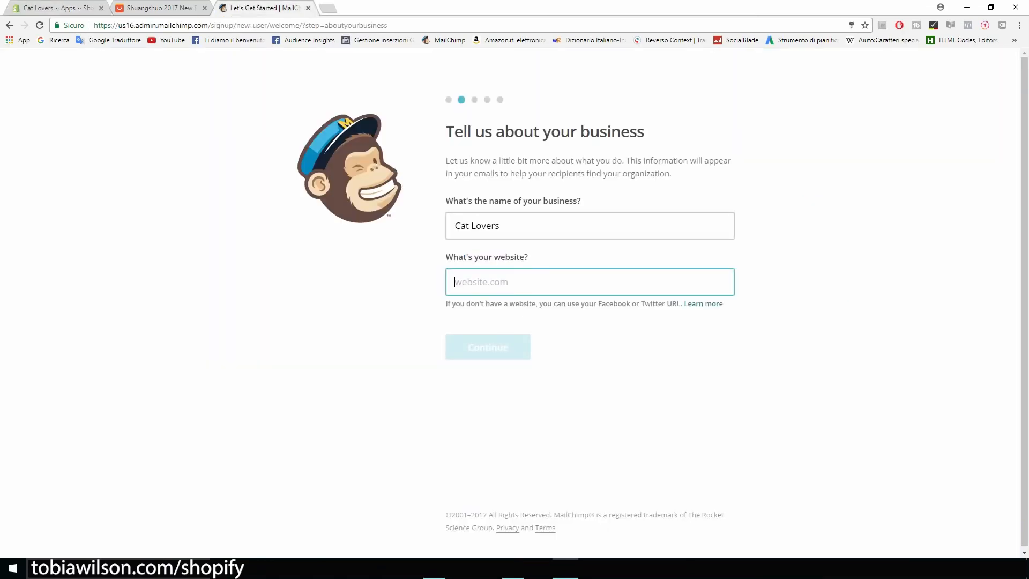
key(ctrl+v)
key(Return)
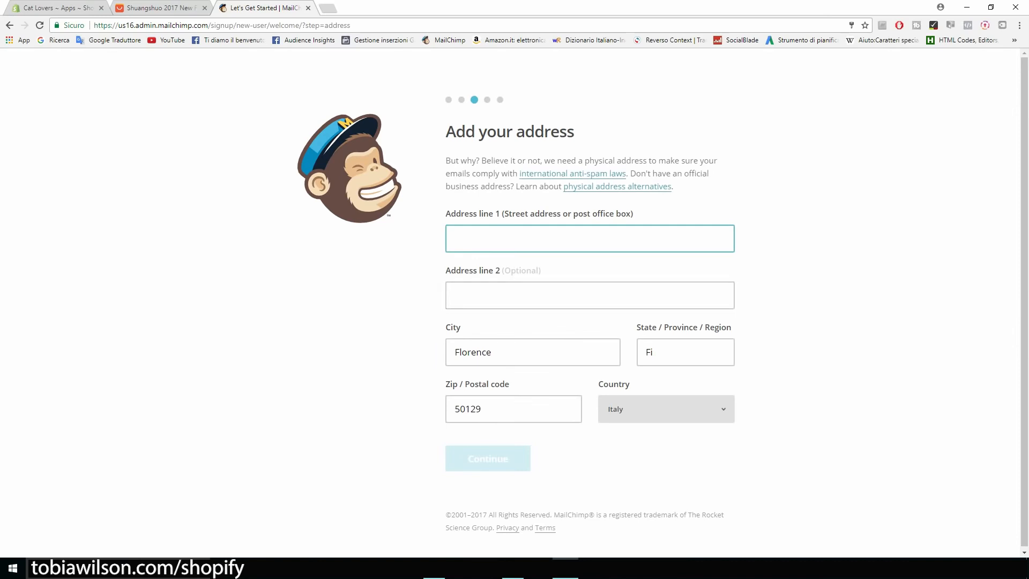
Enter the business street address and correct the postal code
text(Matteo)
key(BackSpace)
key(BackSpace)
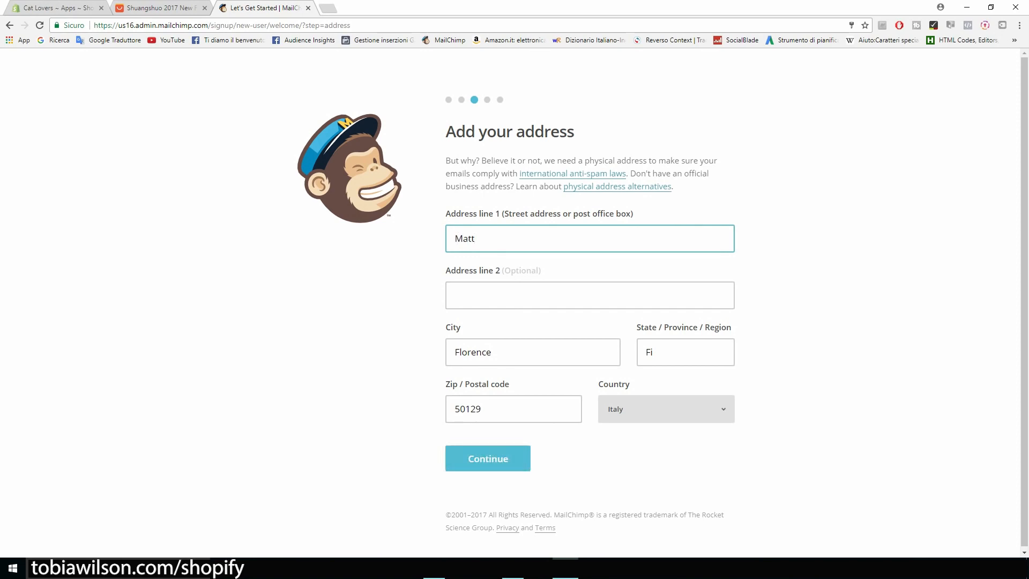
text(eotti Rd)
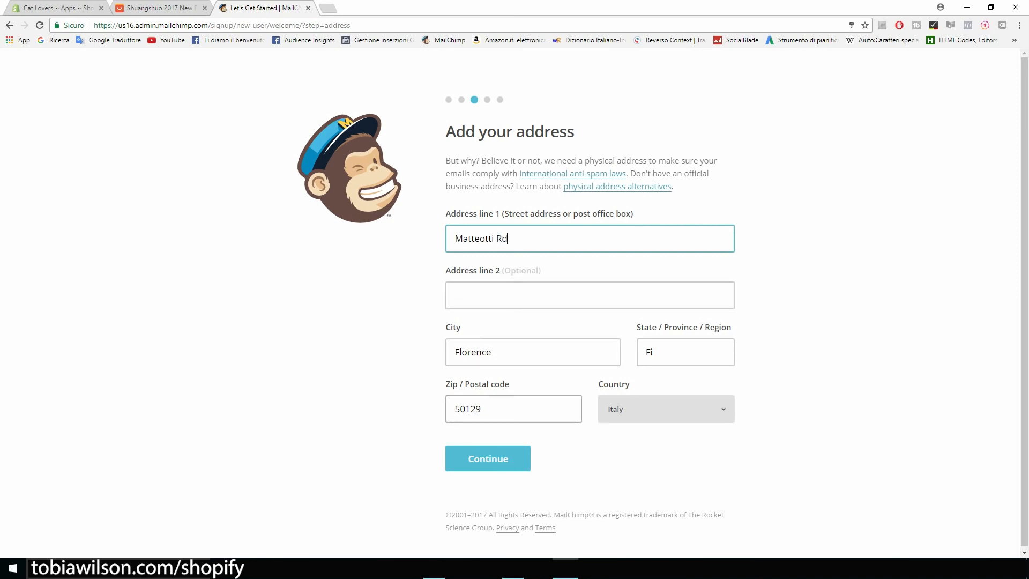
drag(483, 409, 466, 410)
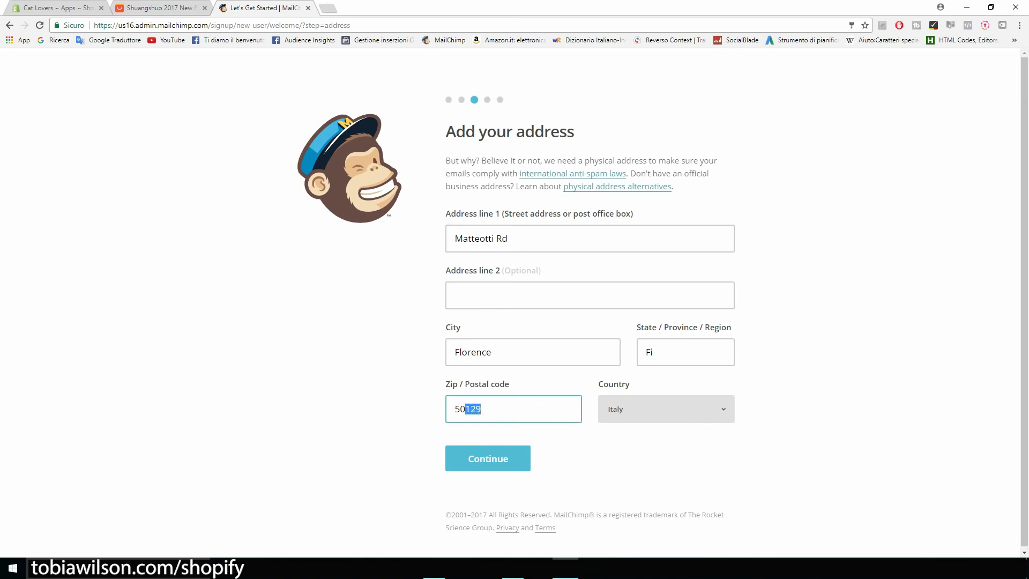
text(052)
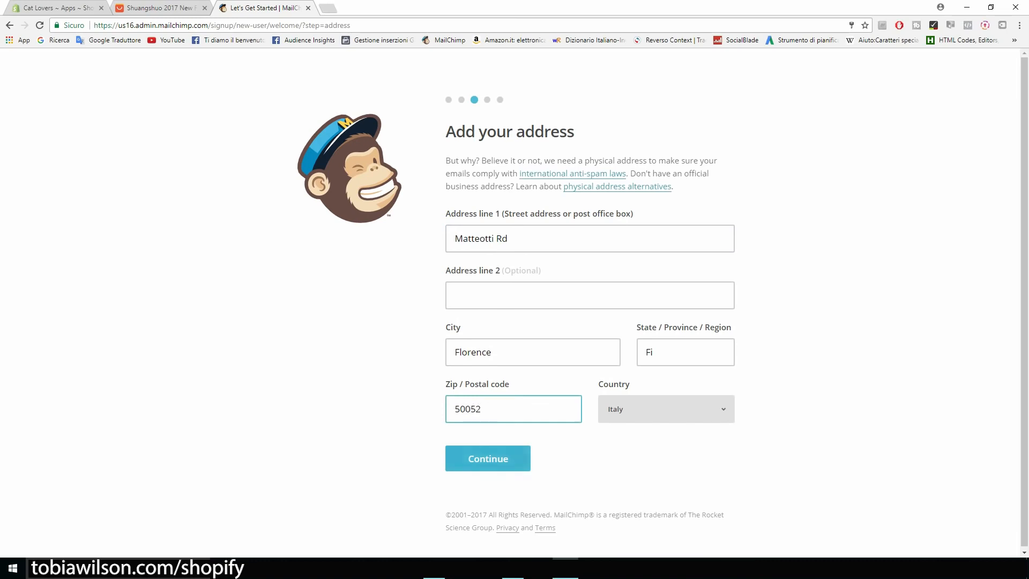
key(Return)
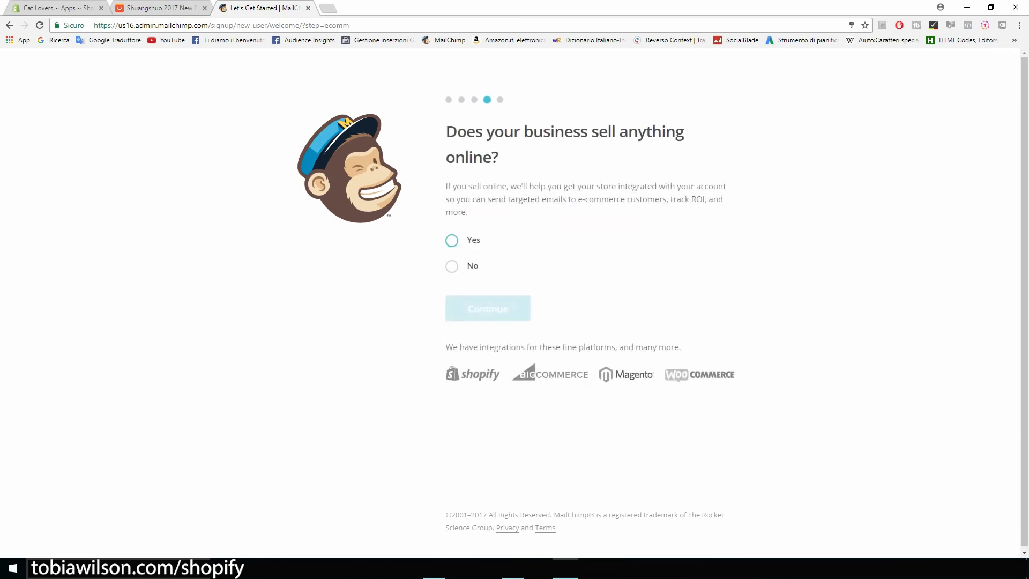
Answer Yes to selling online, skip social media, and finish account setup
drag(446, 131, 498, 157)
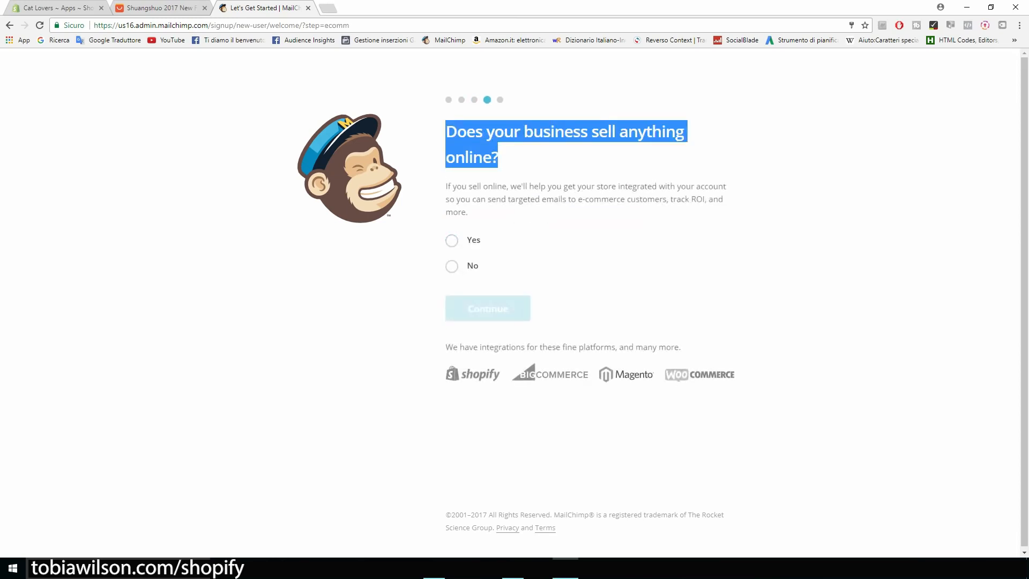
click(452, 240)
key(Return)
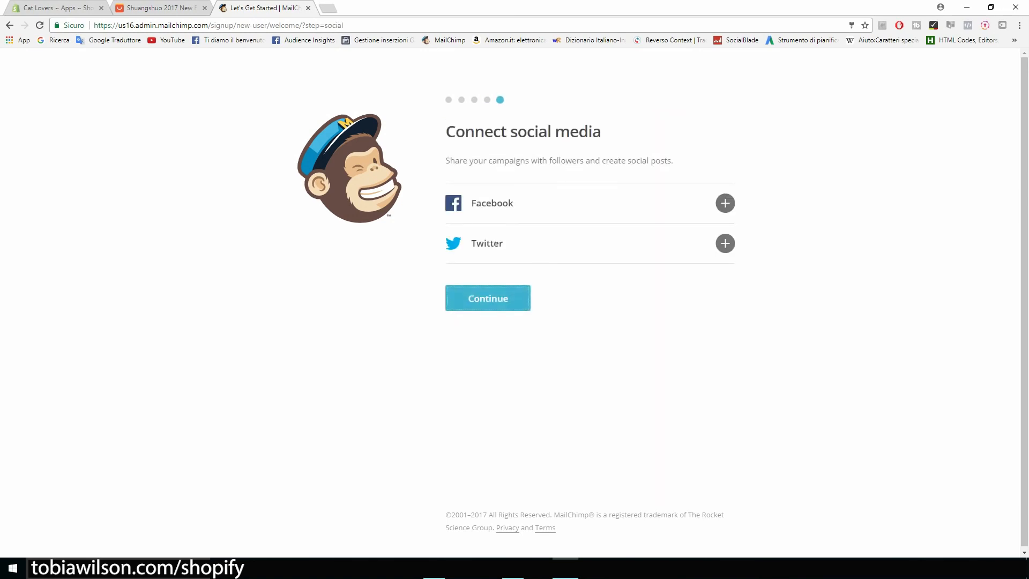
key(Return)
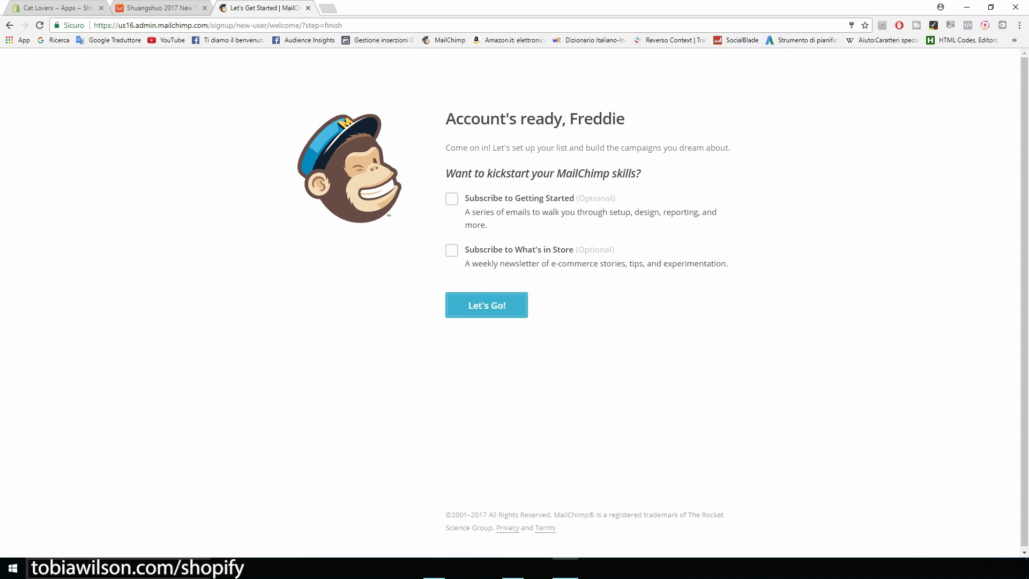
key(Return)
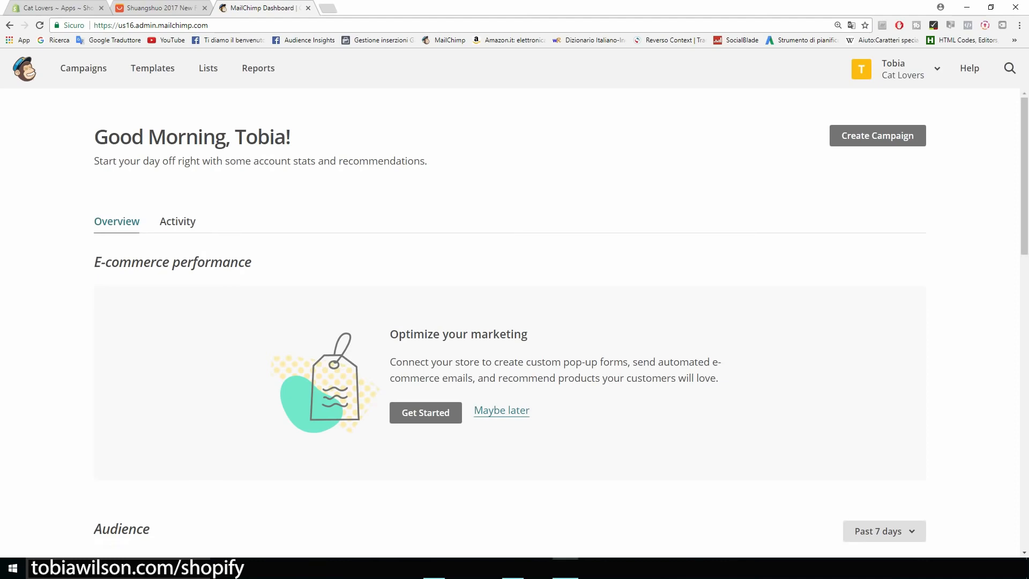
Confirm the Cat Lovers list has one subscriber, then go to Campaigns
scroll(515, 322, down, 6)
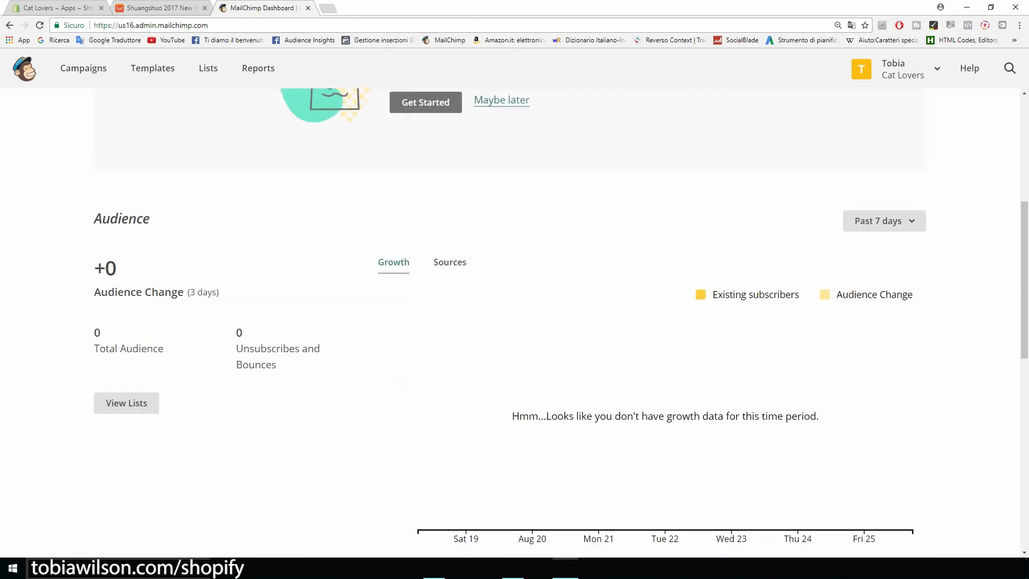
scroll(515, 322, up, 6)
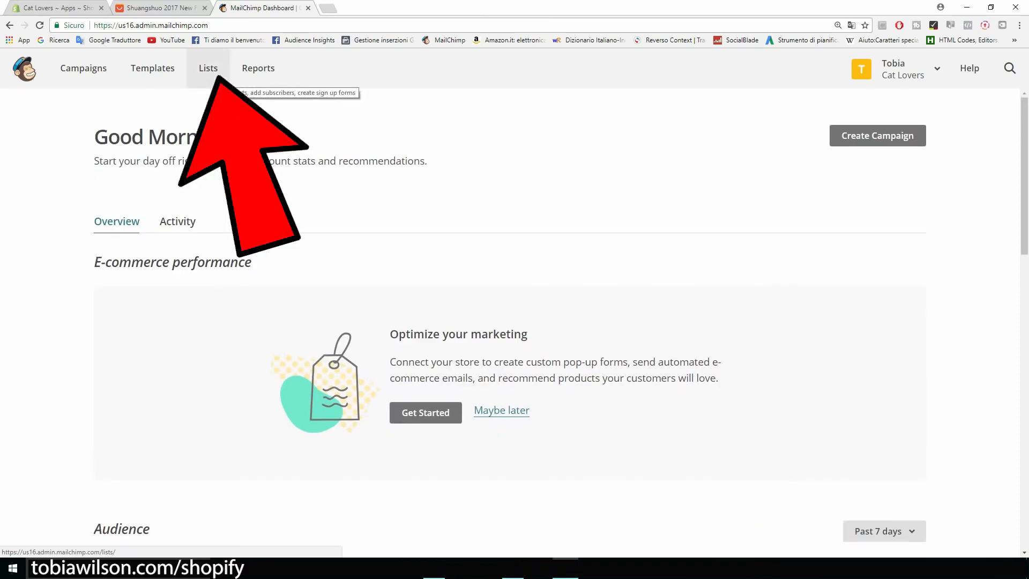
click(208, 68)
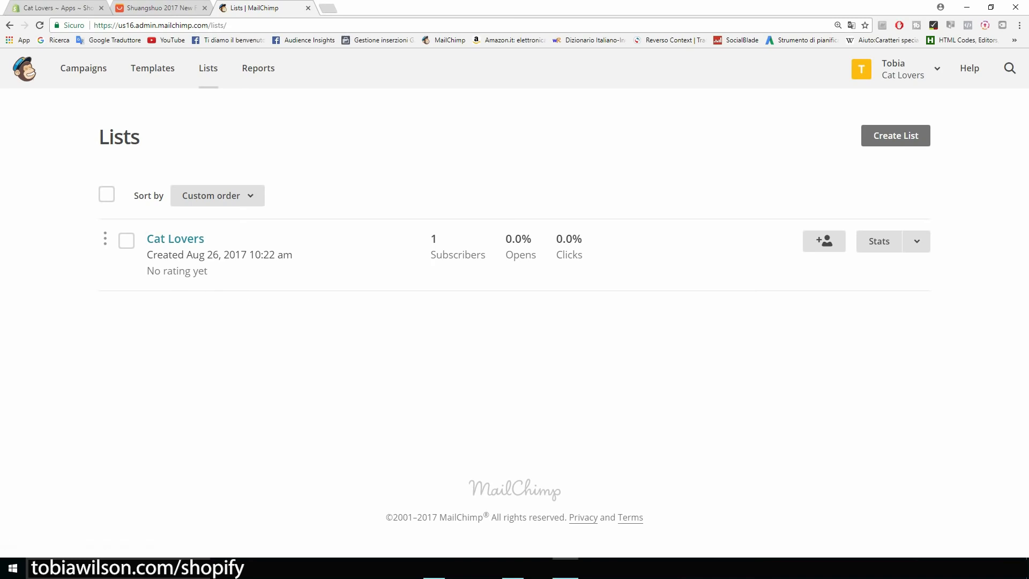
click(176, 239)
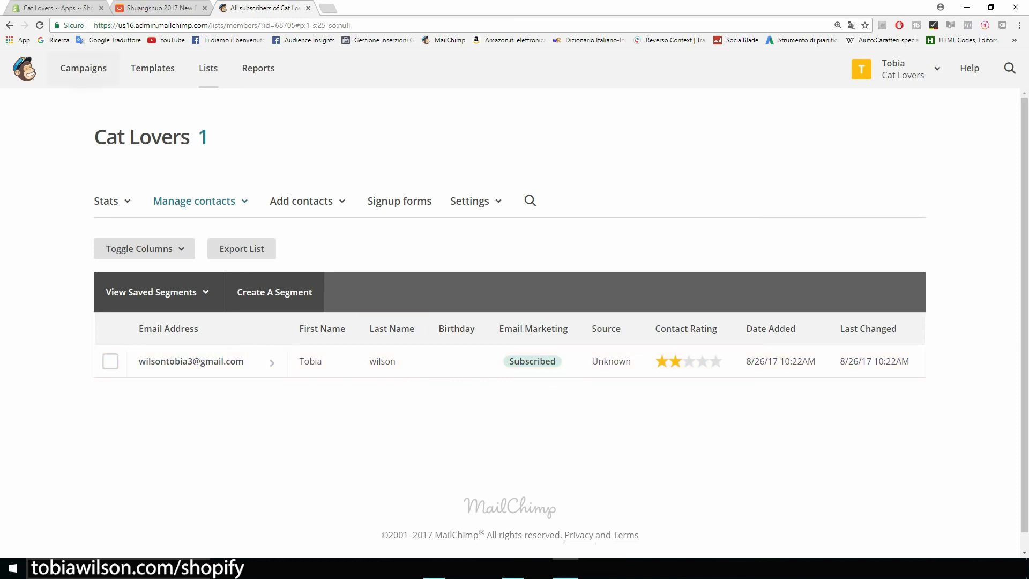
click(83, 68)
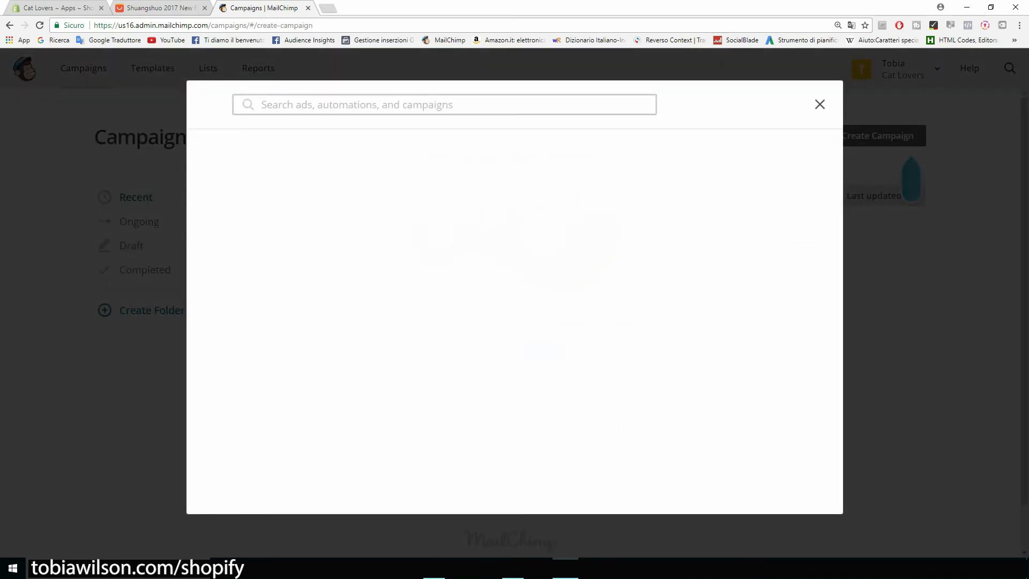
Create a regular email campaign named 'Product'
click(877, 135)
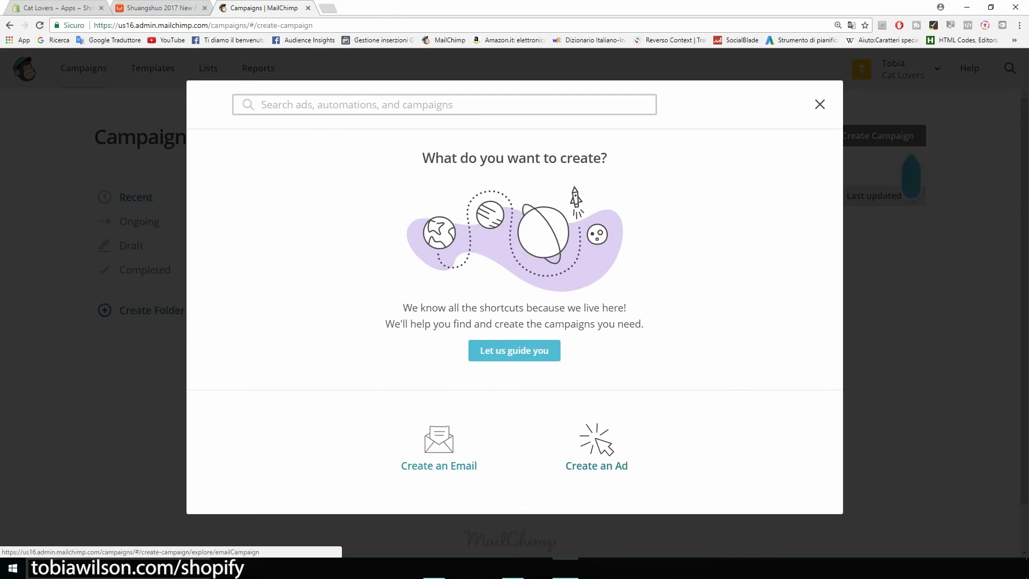
click(439, 448)
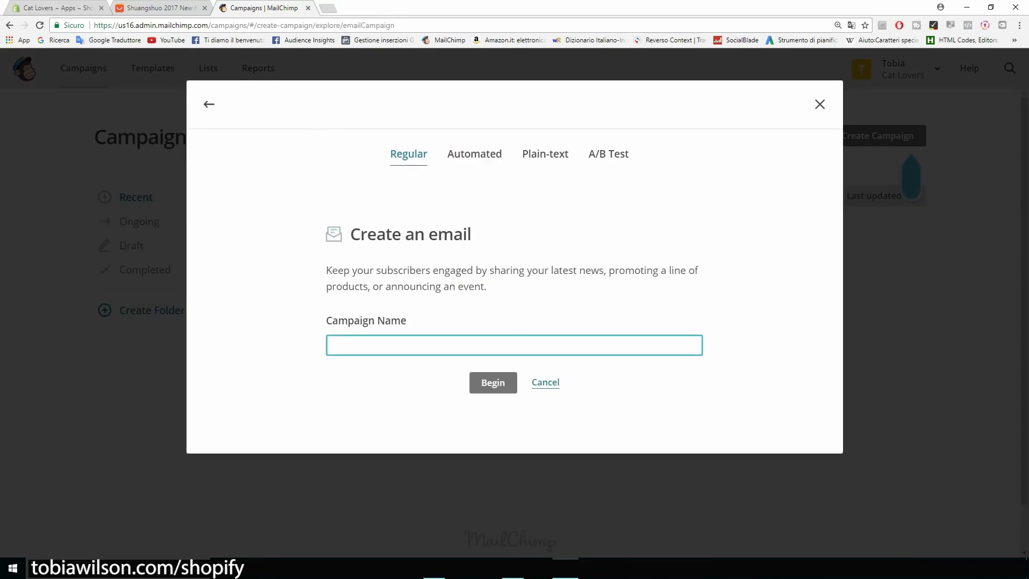
text(nEW pR)
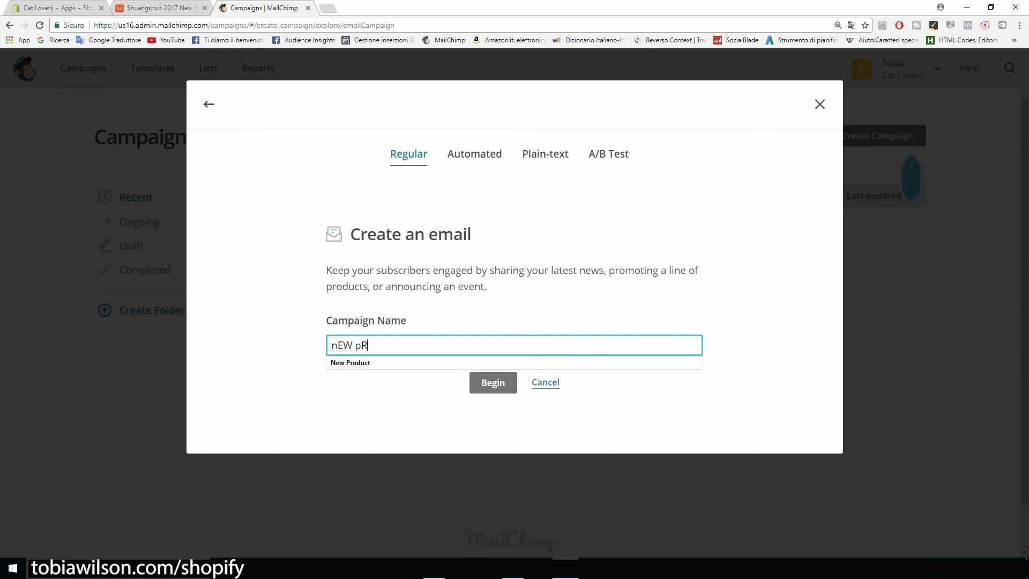
text(ODUCT)
key(BackSpace)
key(BackSpace)
key(BackSpace)
key(BackSpace)
key(BackSpace)
key(BackSpace)
key(BackSpace)
key(BackSpace)
key(BackSpace)
key(BackSpace)
key(BackSpace)
text(Pro)
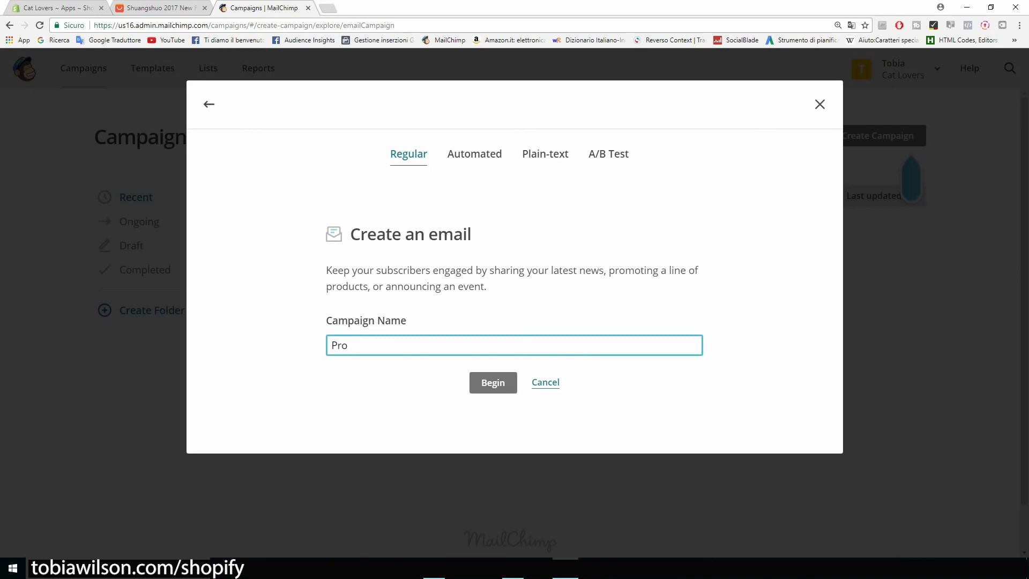
text(duct)
key(Return)
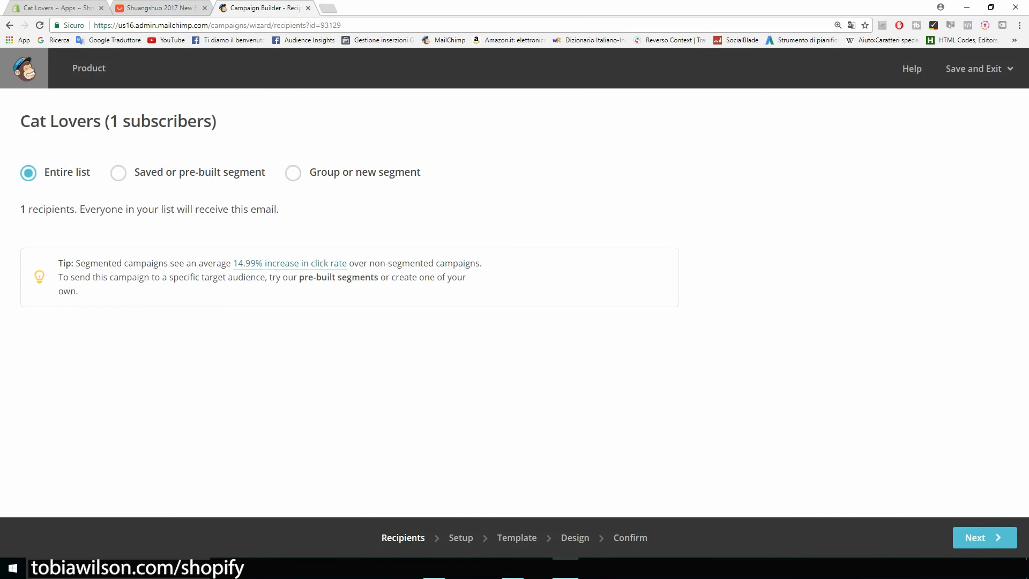
Keep the entire Cat Lovers list (1 recipient) and continue to Setup
drag(20, 121, 105, 122)
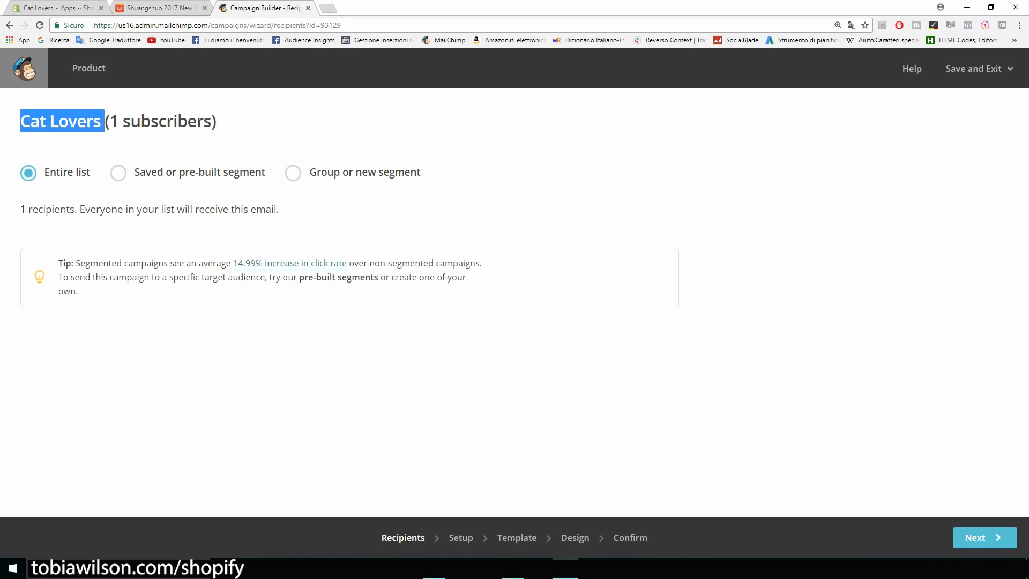
click(104, 121)
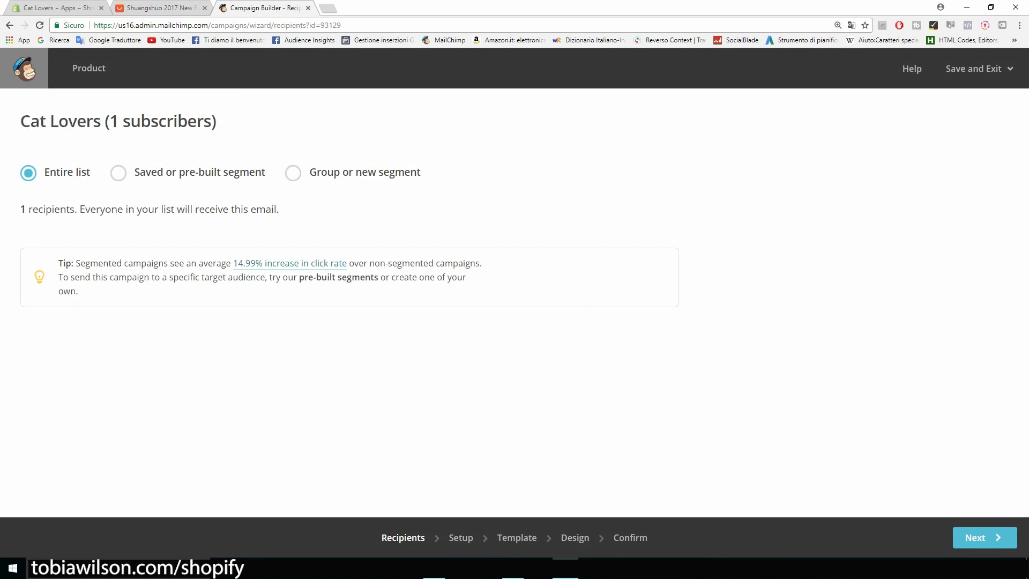
drag(20, 209, 54, 209)
click(54, 209)
click(976, 537)
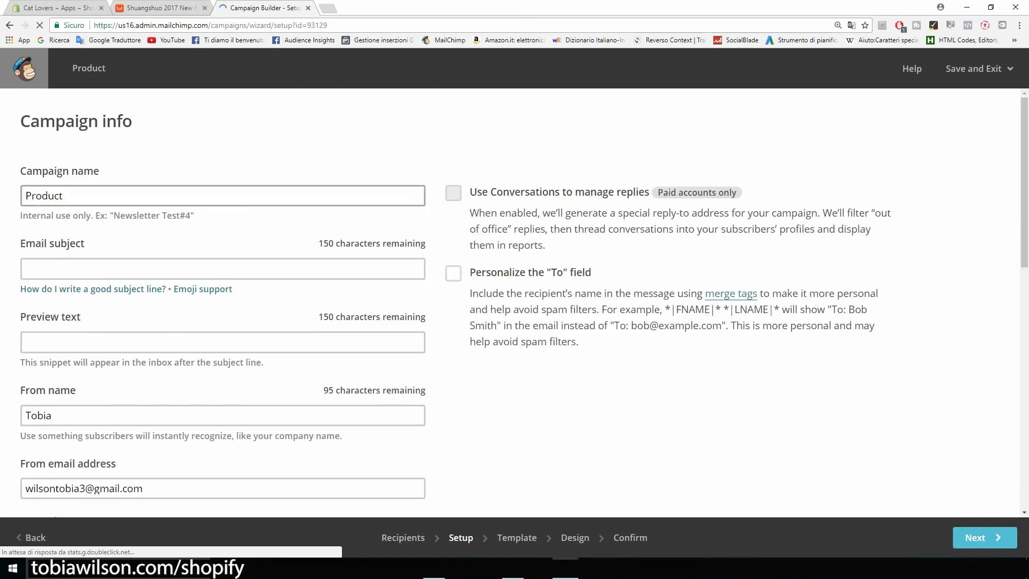
Rename the campaign 'New product' and set the subject 'Our new t-shirt is 50% OFF TODAY!'
scroll(509, 303, down, 1)
scroll(509, 303, up, 1)
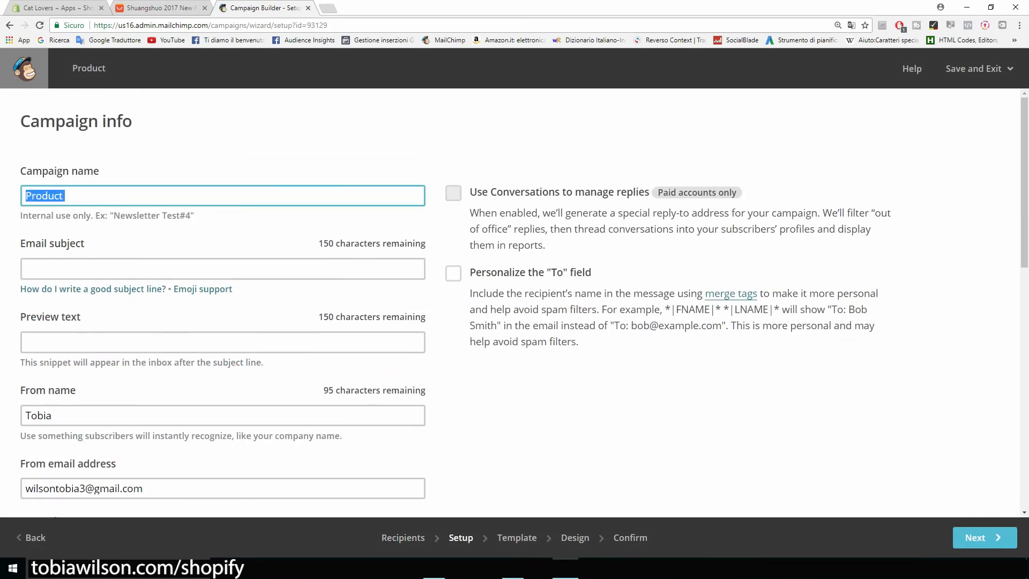
key(BackSpace)
text(New product)
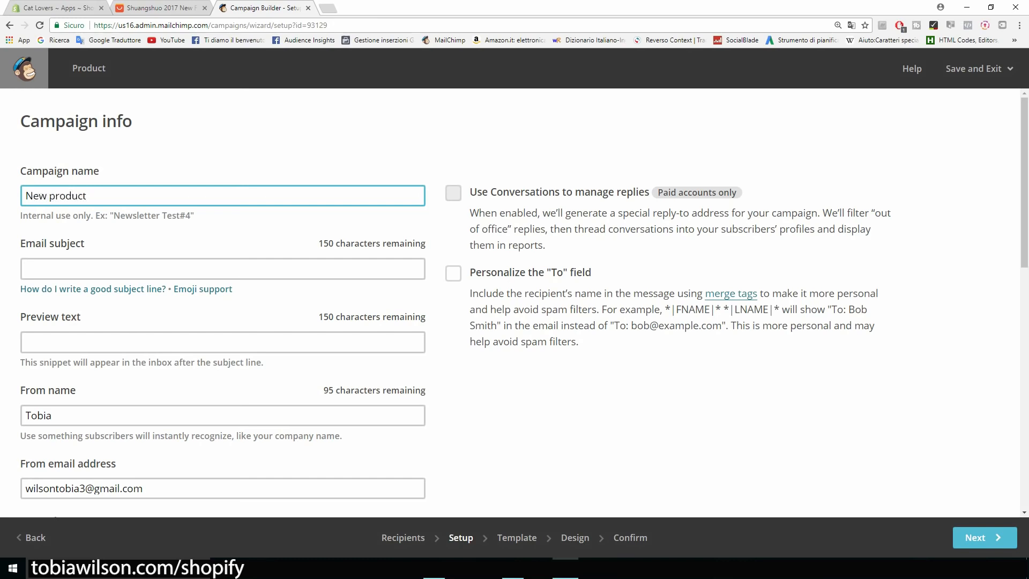
click(223, 269)
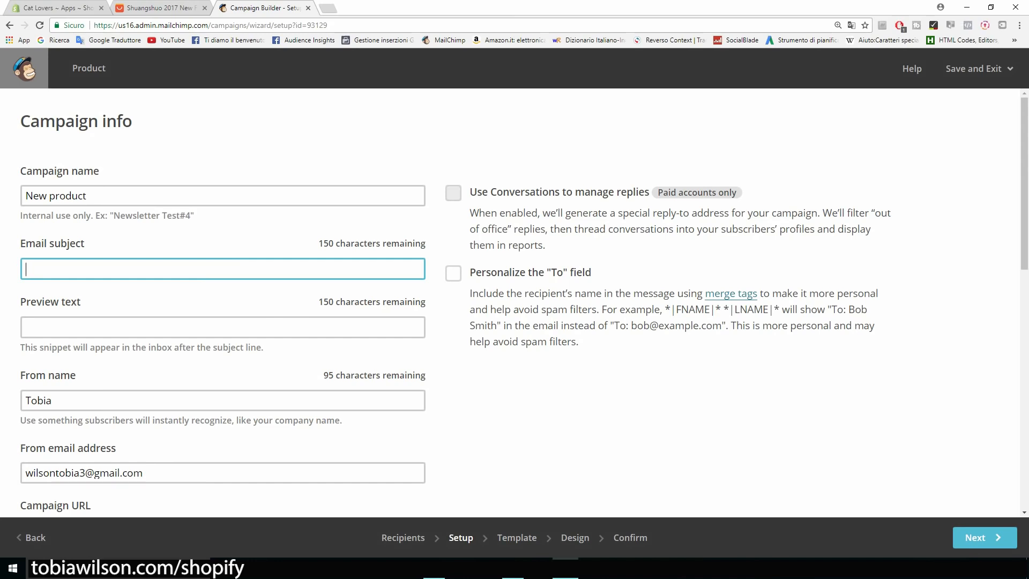
text(This new product is 50% OFF TODAY!)
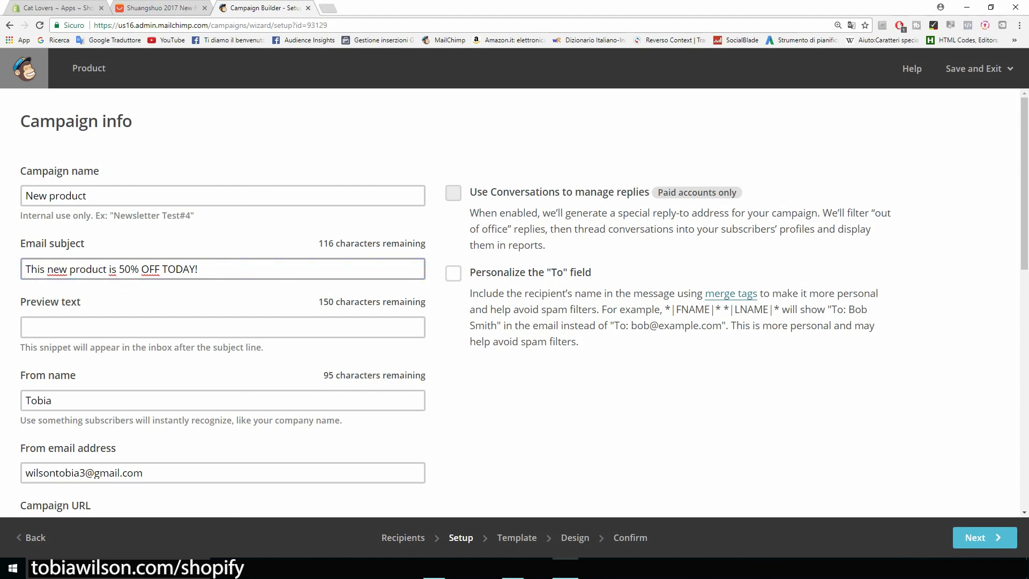
drag(106, 268, 70, 269)
key(BackSpace)
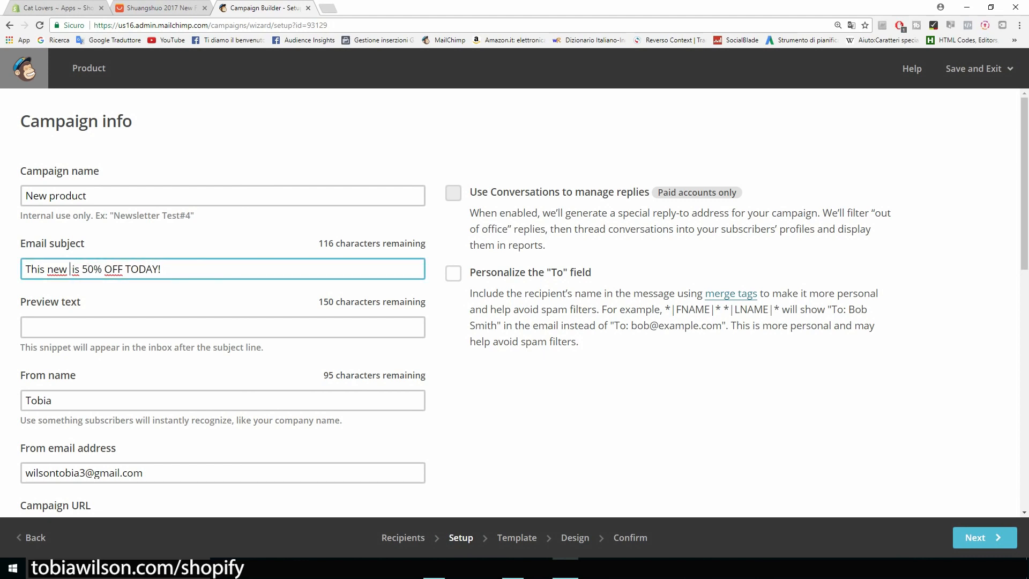
key(ctrl+BackSpace)
key(ctrl+BackSpace)
text(Our )
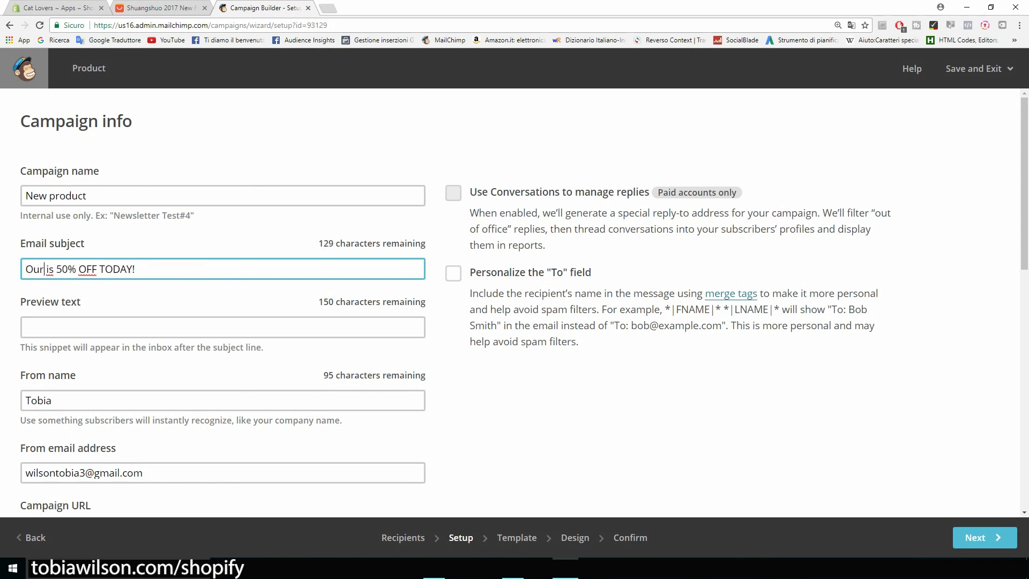
text(new t-shirt)
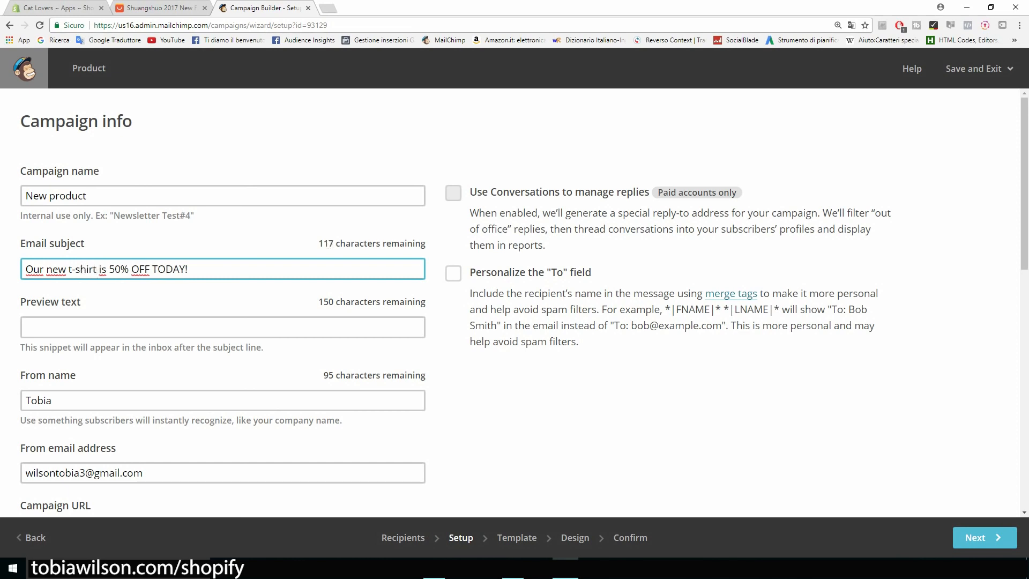
Add preview text 'Hey there, today we are putting our ...' and the sender's From name, then continue
scroll(514, 300, down, 1)
key(Tab)
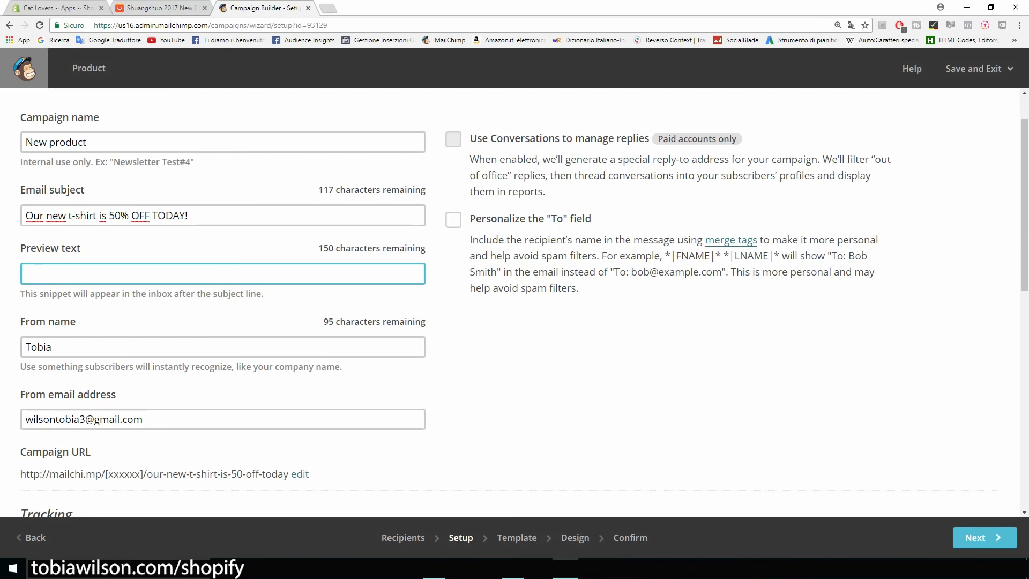
text(Hey there, today we are putting our ...)
scroll(514, 301, down, 3)
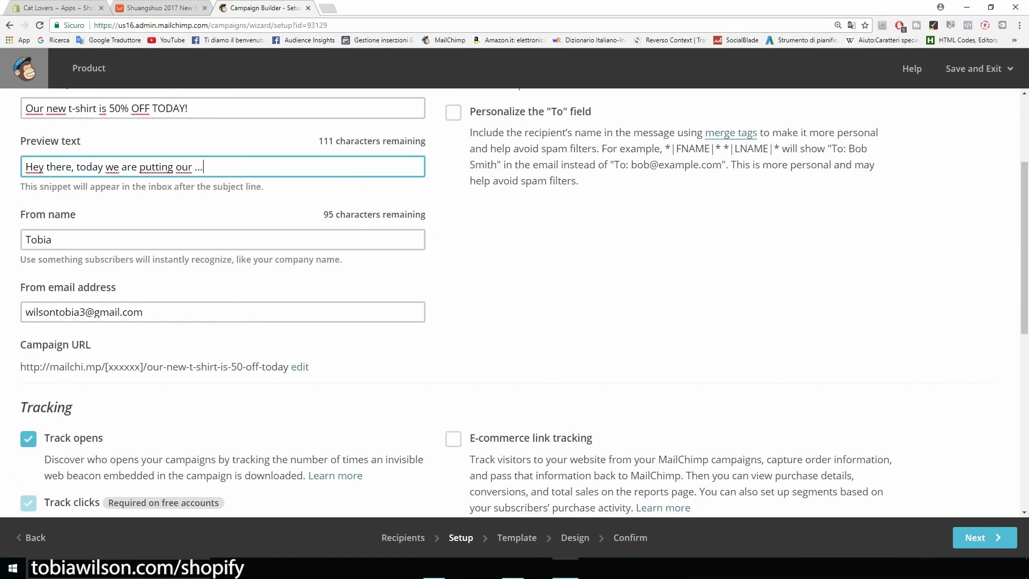
scroll(223, 239, up, 1)
drag(53, 240, 24, 239)
text(Tobia Wilson)
scroll(524, 303, down, 2)
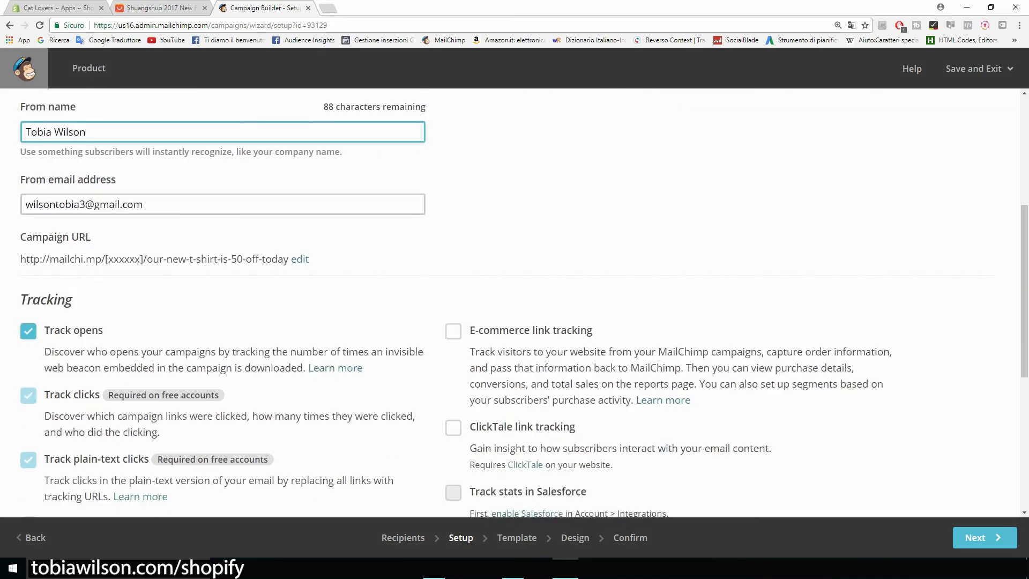
scroll(514, 303, down, 5)
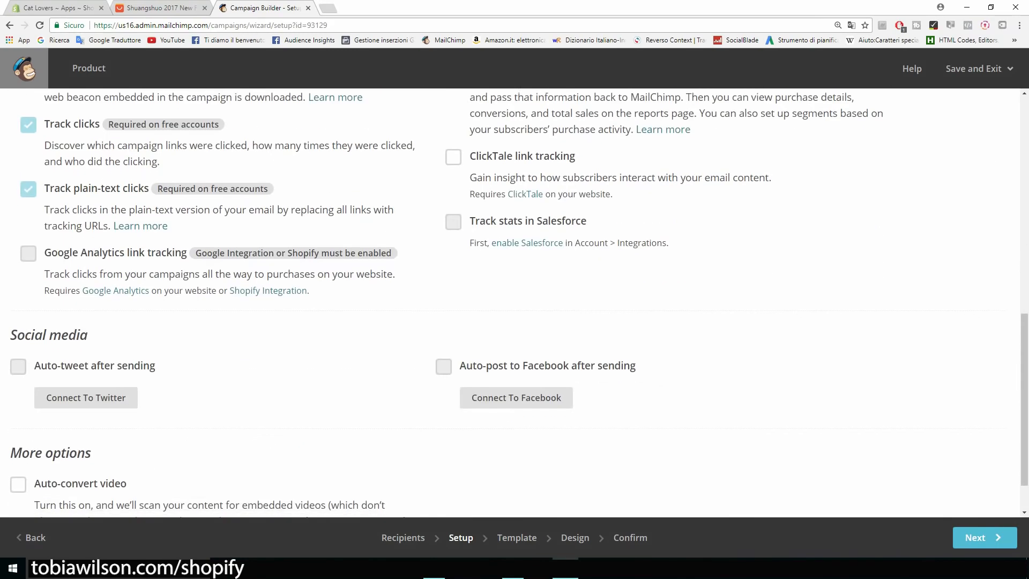
scroll(515, 303, down, 1)
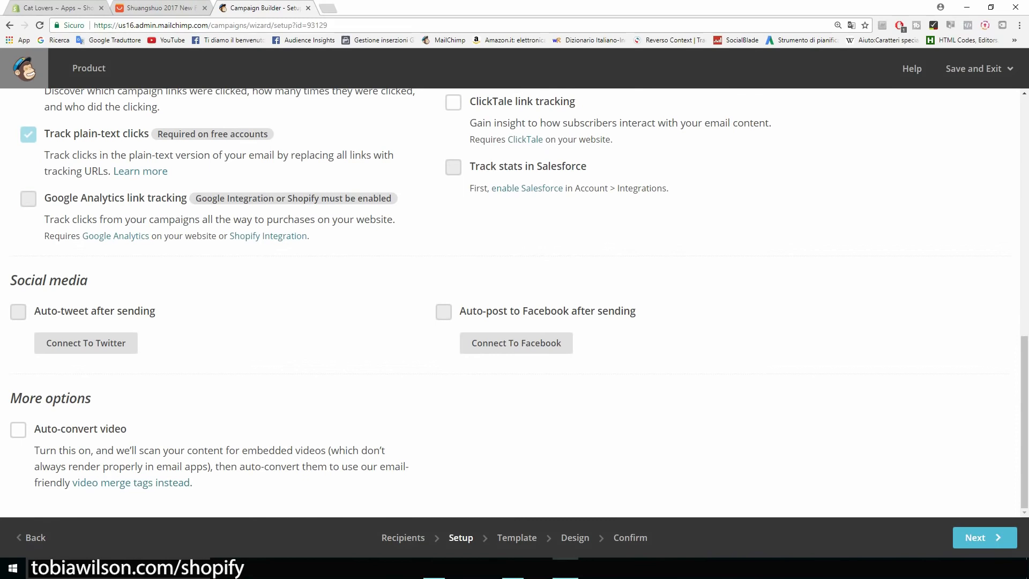
click(985, 537)
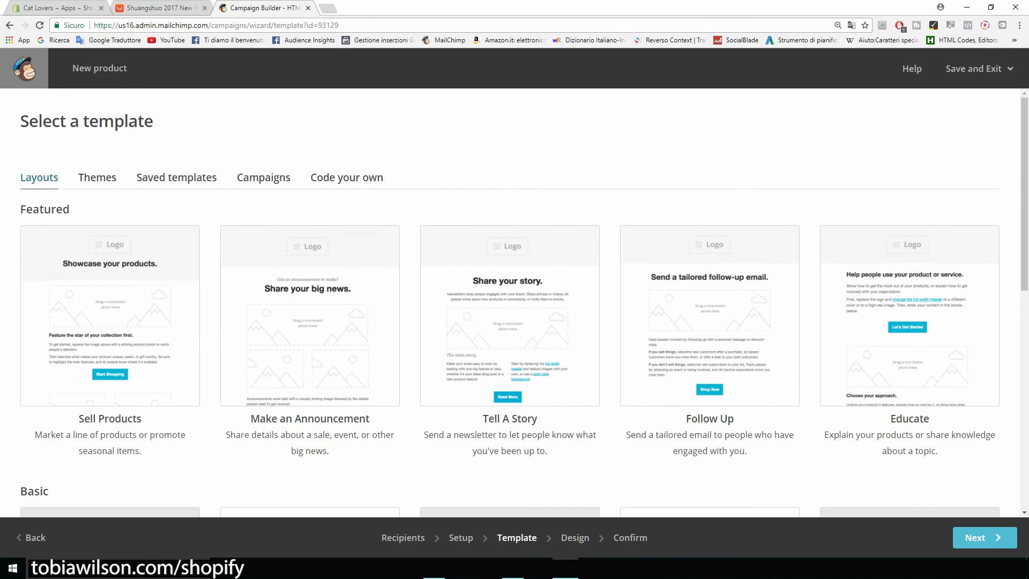
Browse the layouts down to Basic and pick the 1 Column template
scroll(515, 301, down, 6)
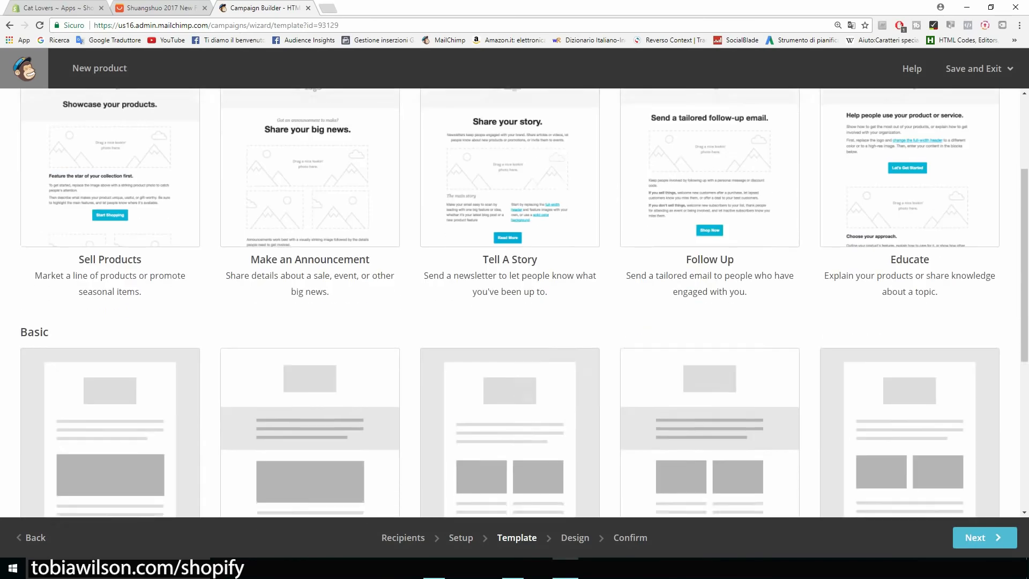
scroll(110, 209, down, 1)
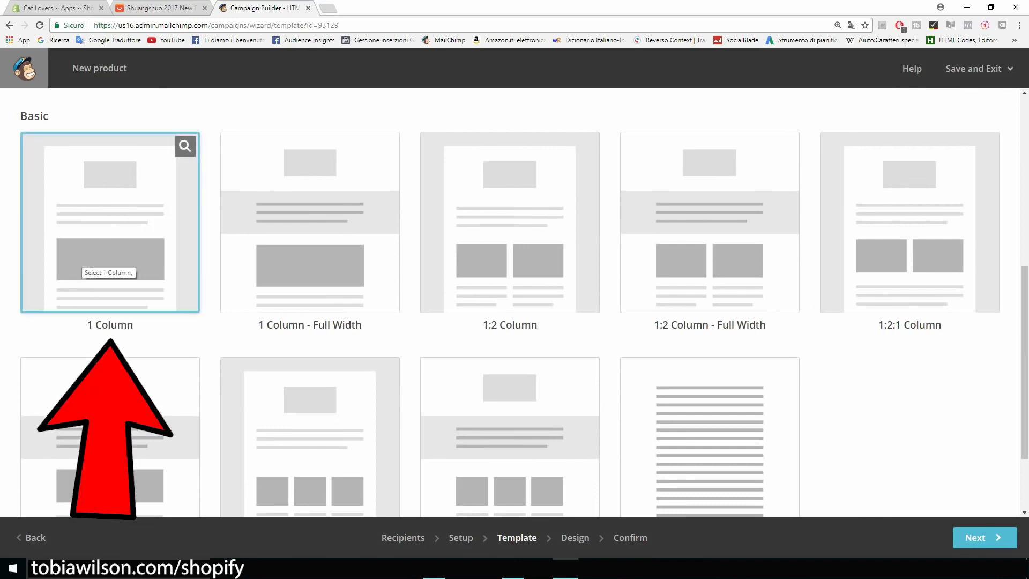
scroll(515, 300, up, 5)
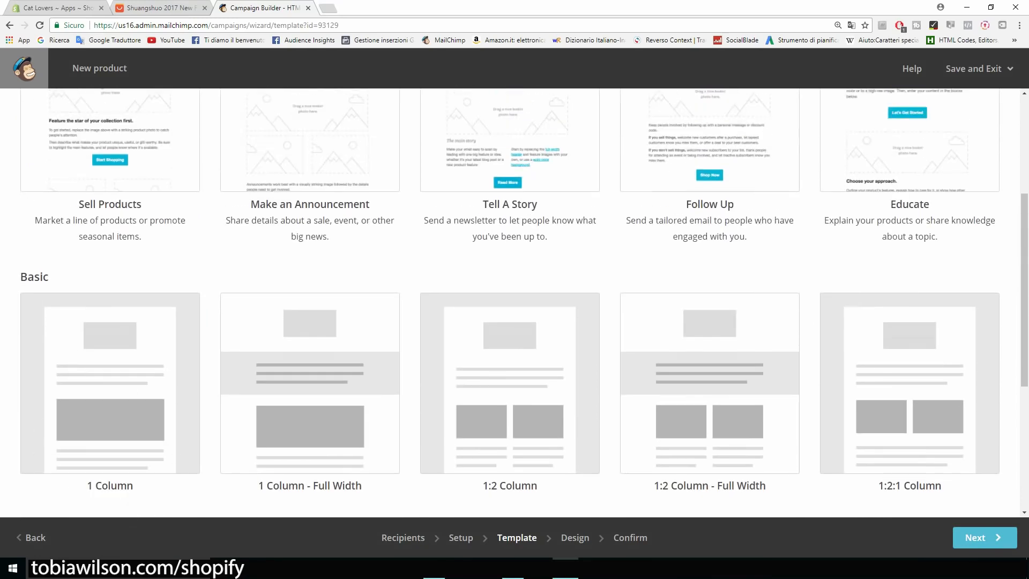
scroll(515, 301, up, 2)
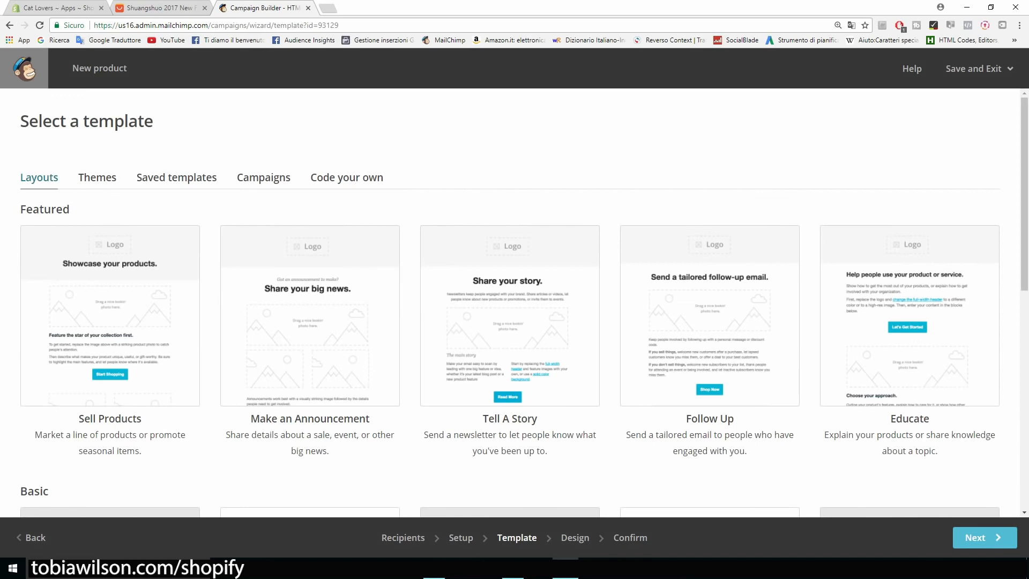
scroll(515, 301, down, 1)
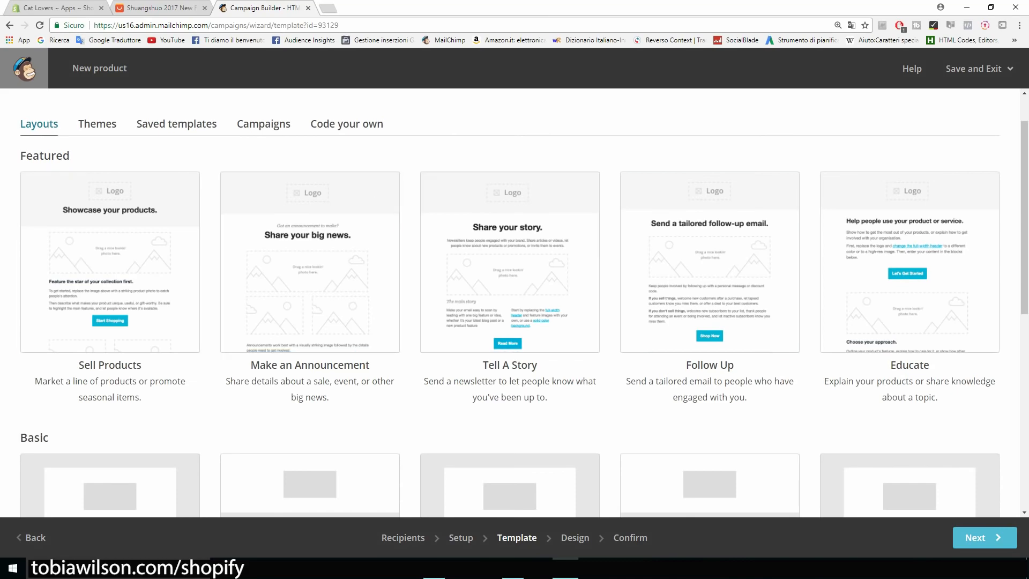
scroll(710, 263, down, 2)
scroll(515, 301, down, 1)
scroll(515, 300, up, 2)
scroll(515, 300, down, 3)
scroll(110, 215, down, 2)
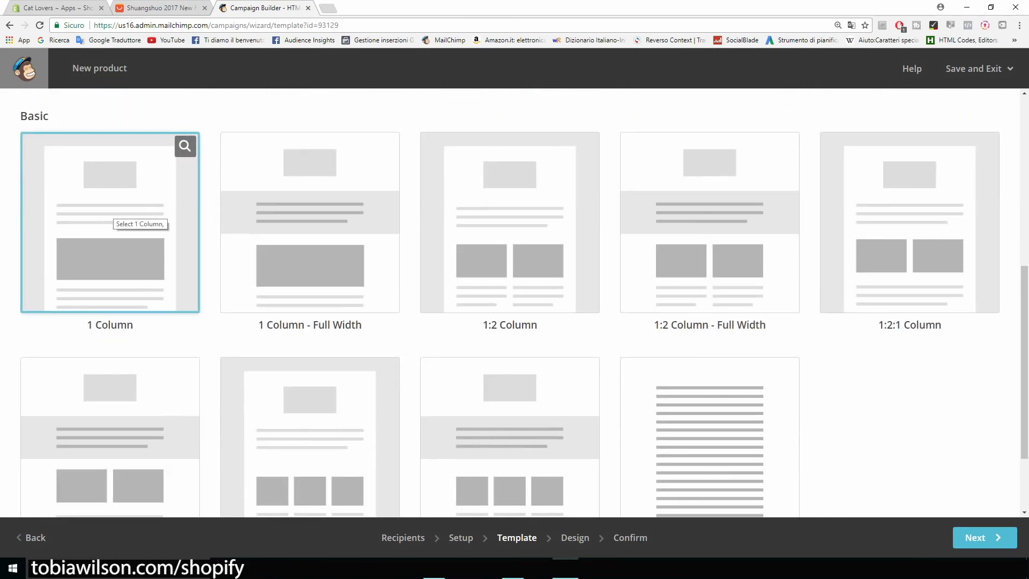
click(110, 217)
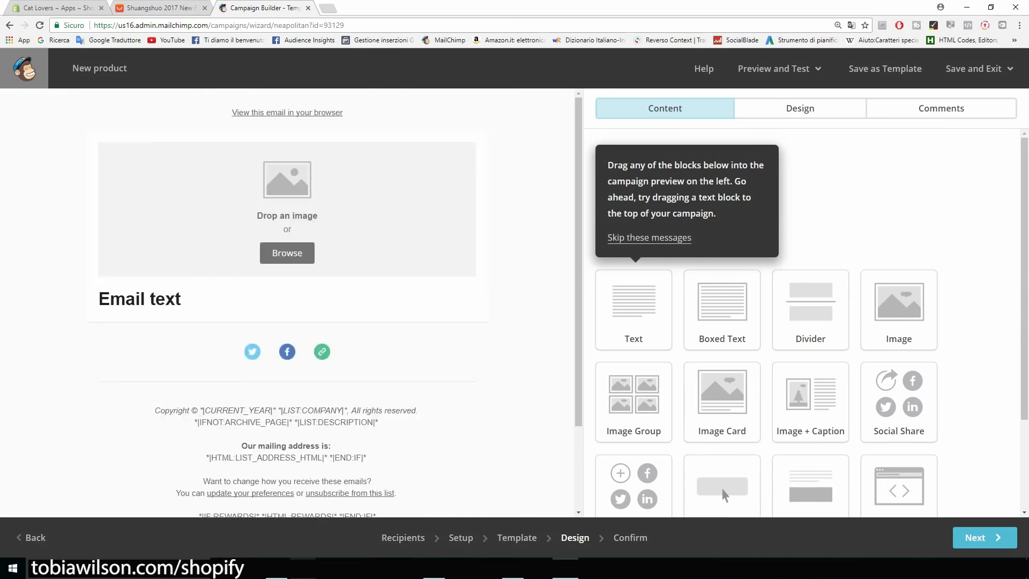
Delete the empty image block from the email
scroll(723, 490, down, 1)
scroll(898, 185, down, 2)
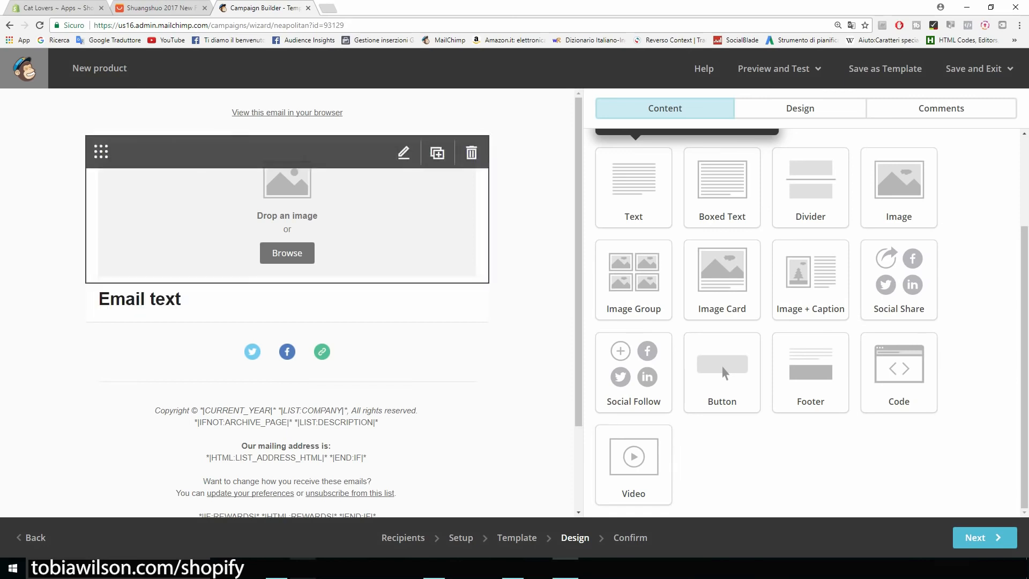
click(471, 153)
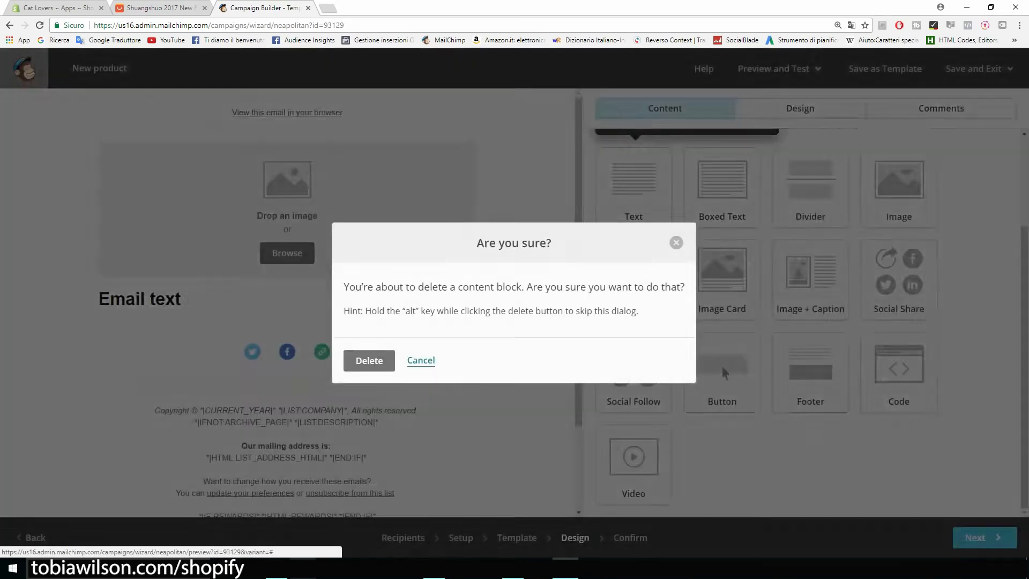
key(Return)
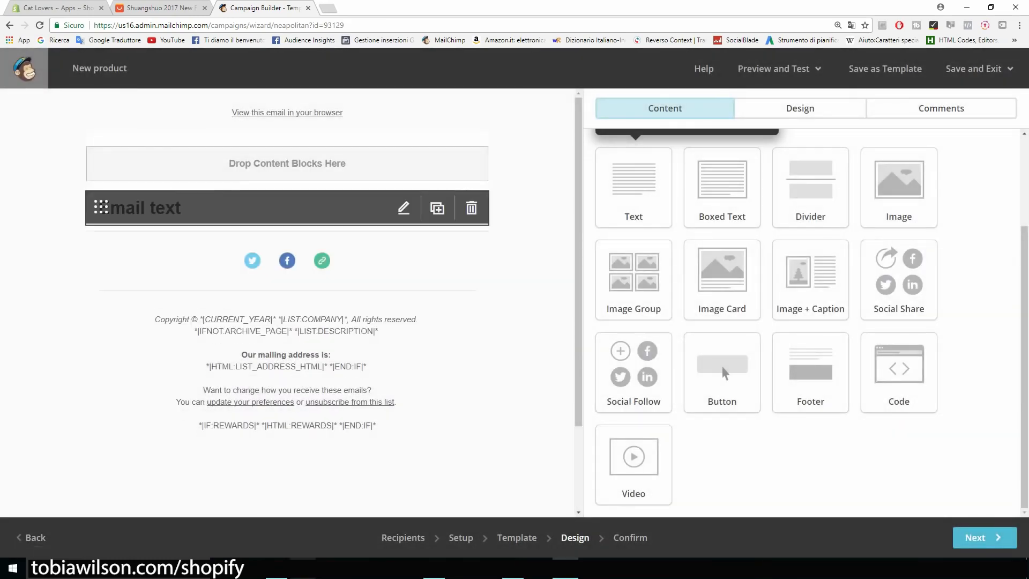
Replace the 'Email text' heading with 'Hey' and open a new browser tab
click(403, 208)
drag(676, 231, 589, 229)
text(Hey)
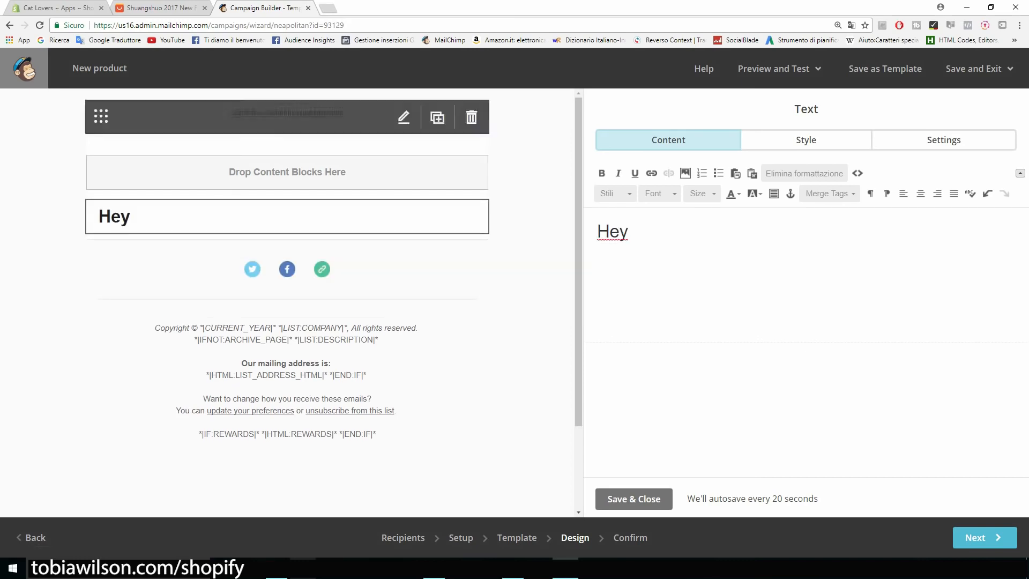
key(ctrl+t)
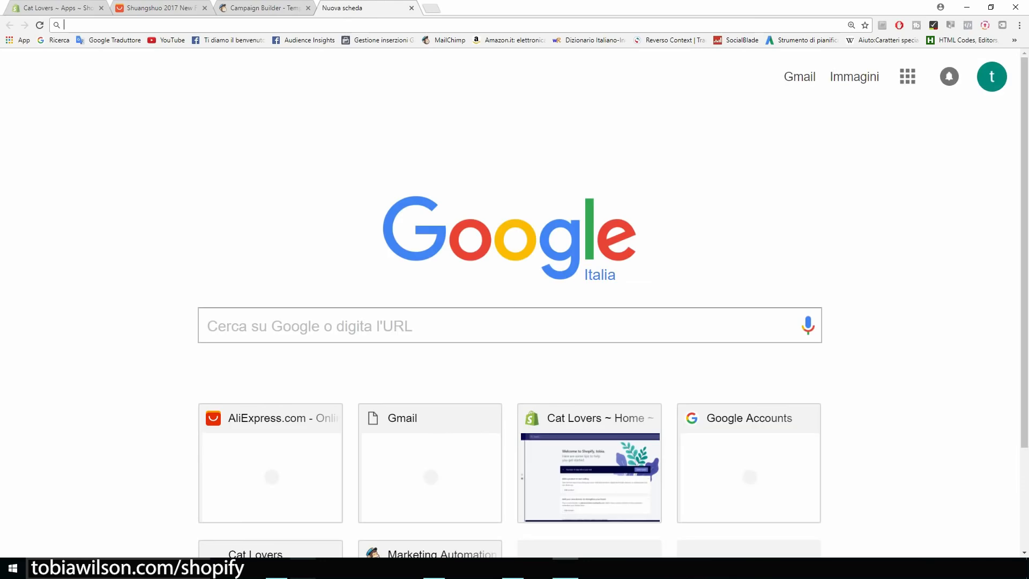
Search Google for 'merge tags mailchimp' and open the merge tags cheat sheet
text(merge )
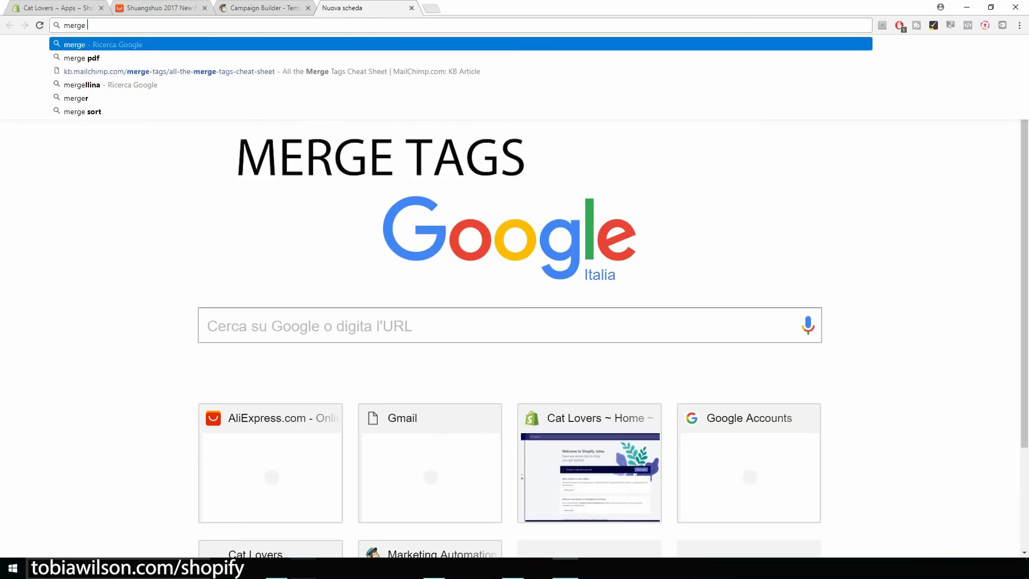
text(tags)
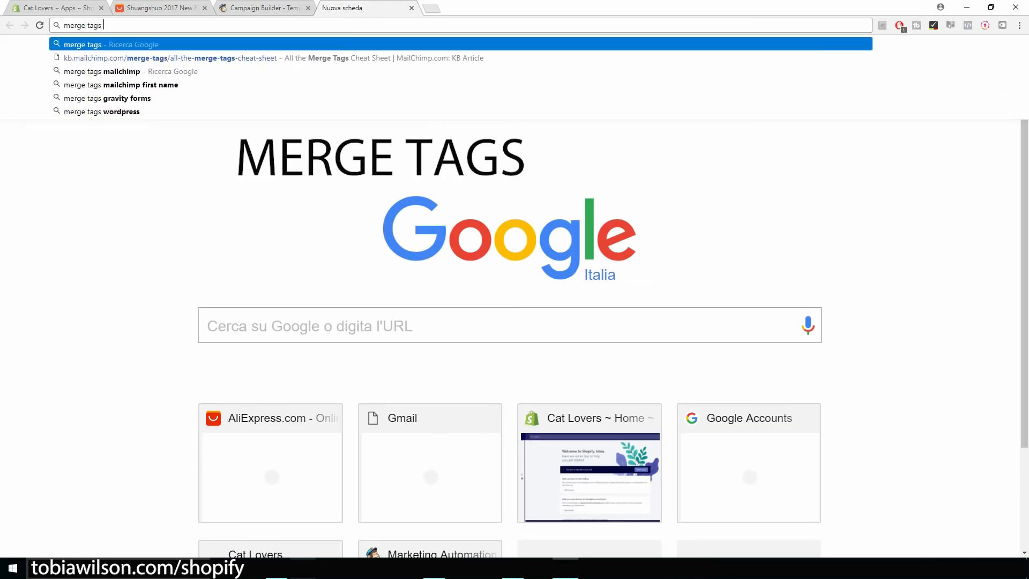
key(Down)
key(Down)
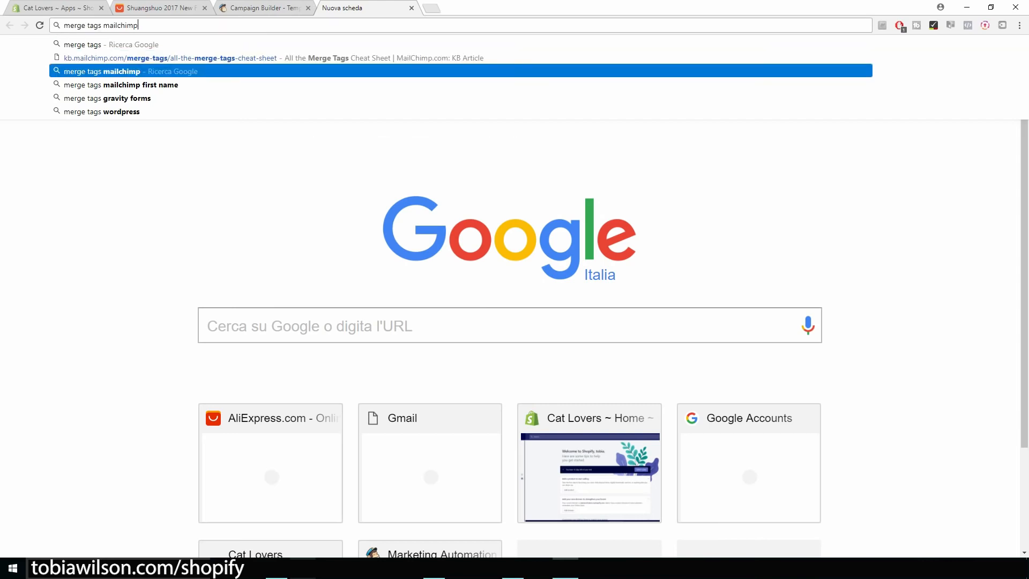
key(Return)
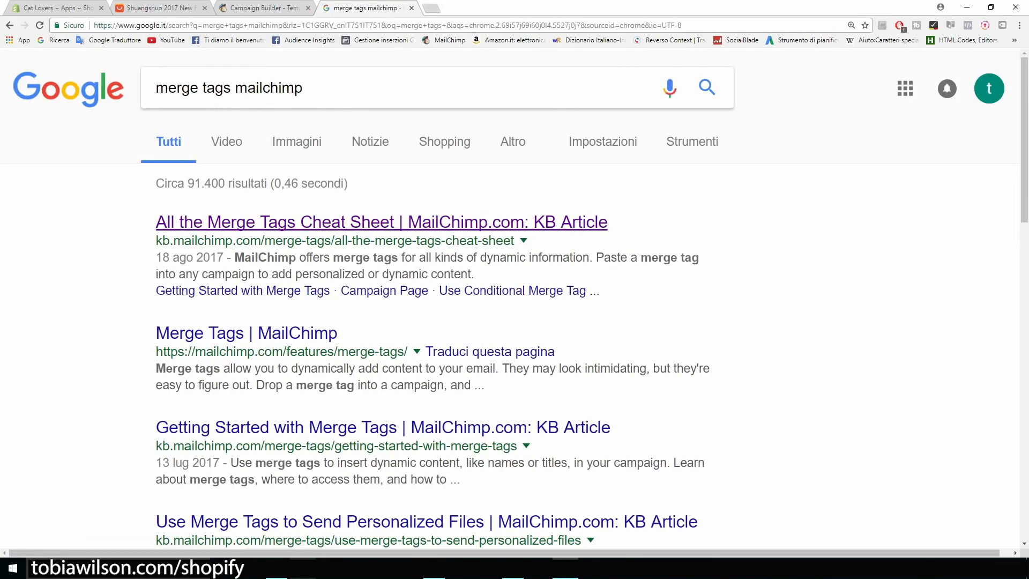
click(322, 222)
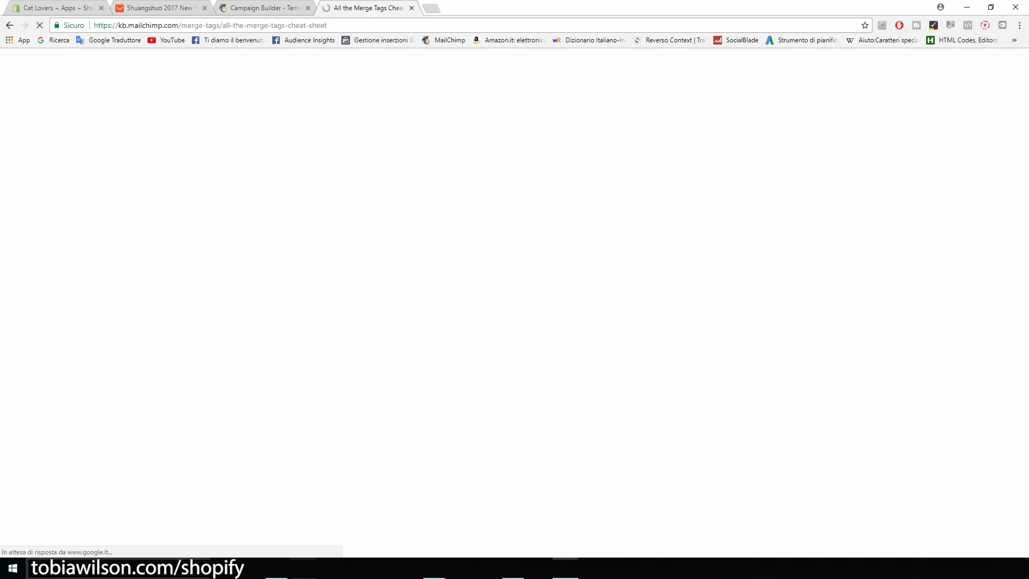
scroll(515, 301, down, 4)
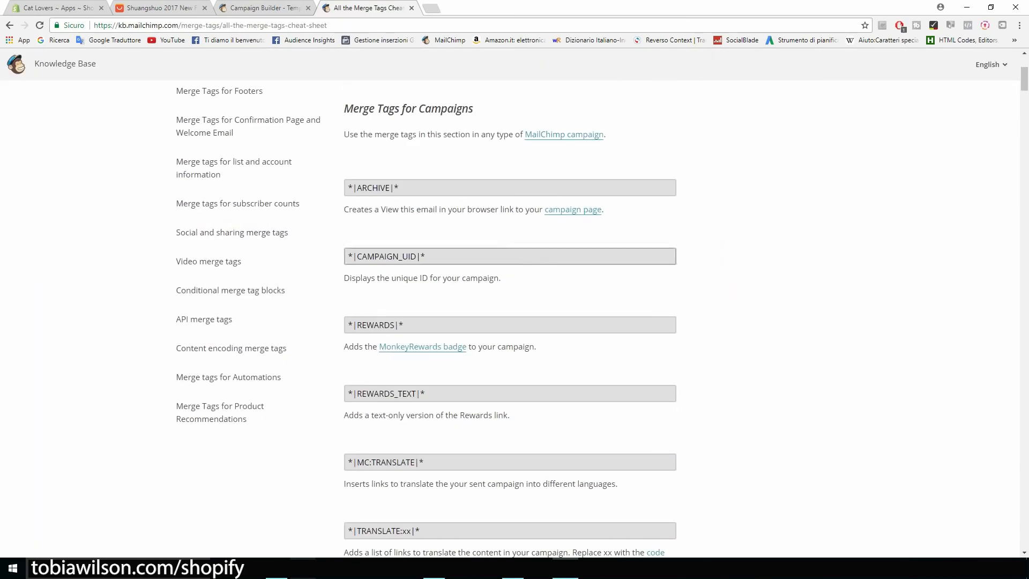
scroll(241, 232, down, 13)
scroll(511, 316, down, 3)
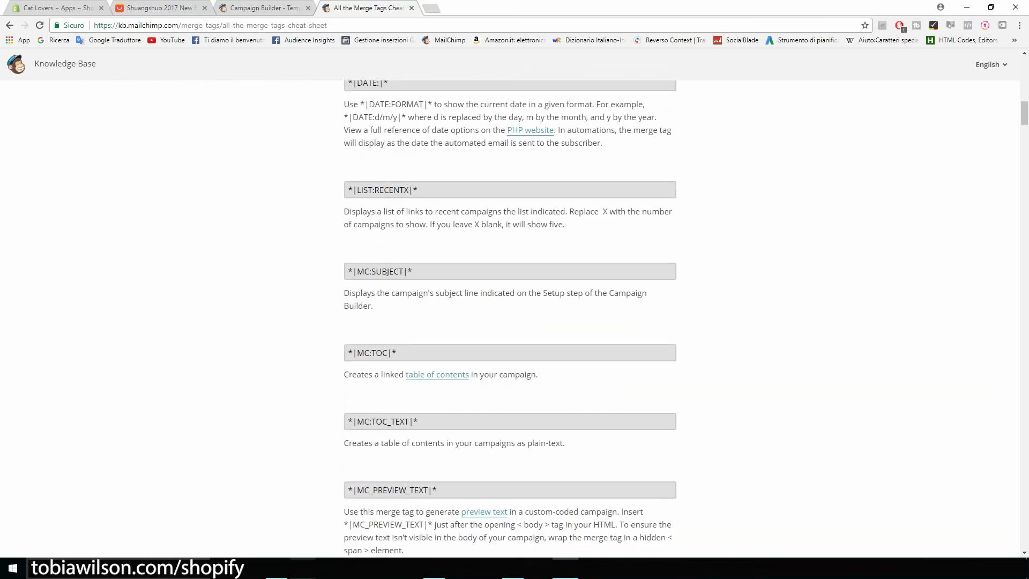
Find 'name' on the page, copy the *|FNAME|* merge tag, and return to the editor
key(ctrl+f)
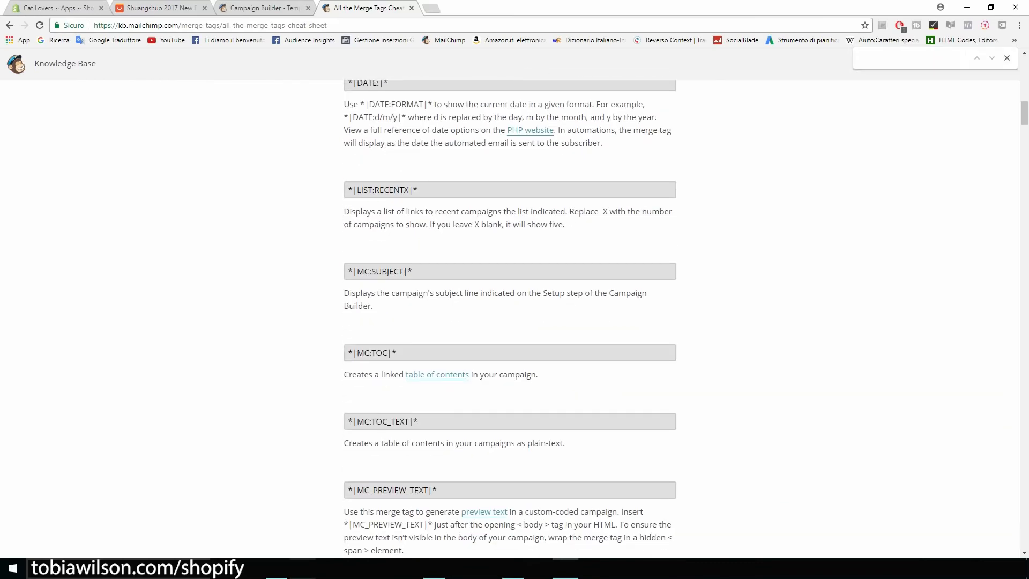
text(name)
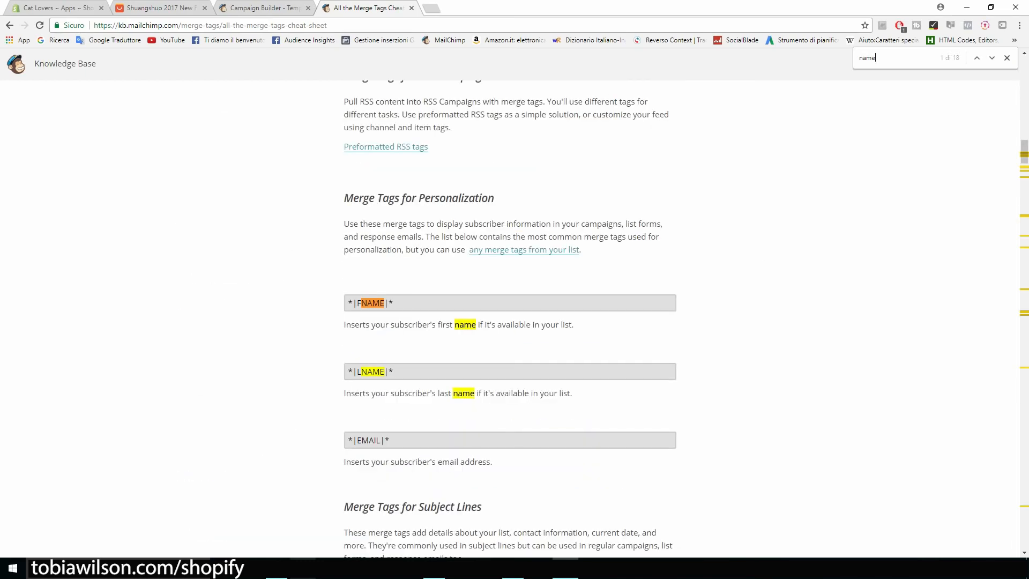
scroll(511, 316, down, 1)
drag(394, 249, 348, 249)
key(ctrl+c)
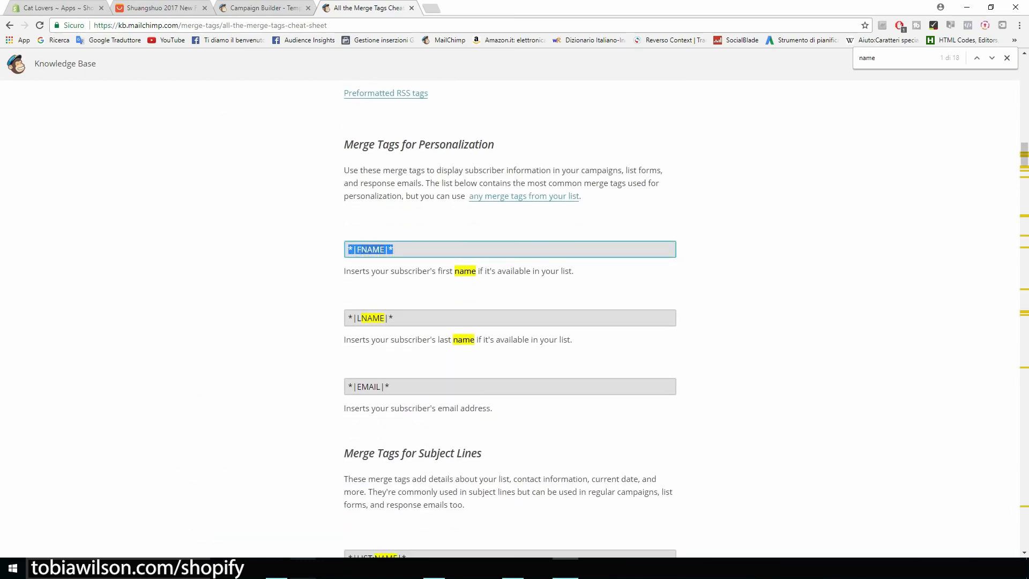
key(ctrl+shift+Tab)
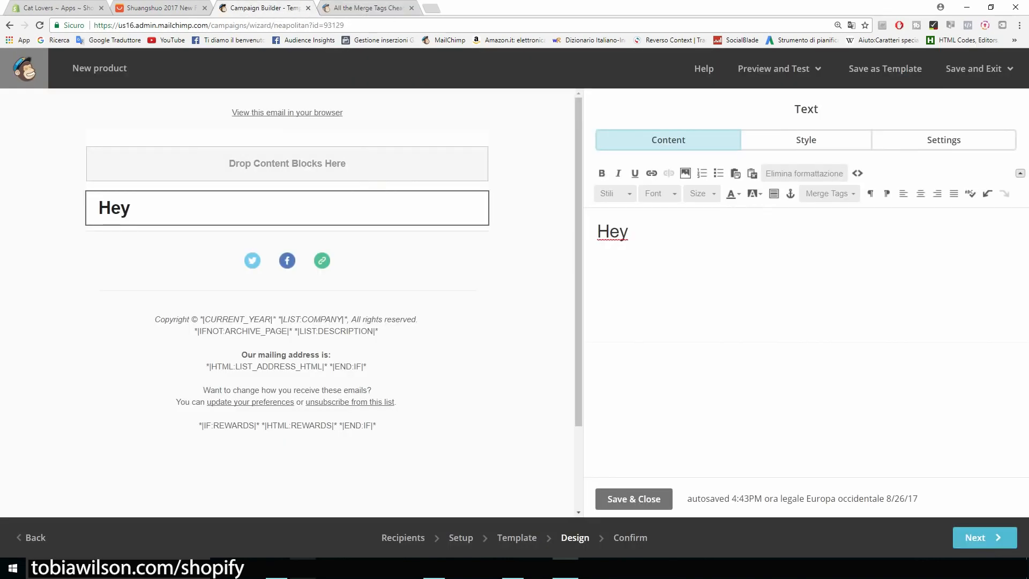
Greet with 'Hey *|FNAME|*' and announce the cat t-shirt is 50% OFF today
key(ctrl+v)
text(, I want to let you knwo)
key(BackSpace)
key(BackSpace)
text(ow that tod)
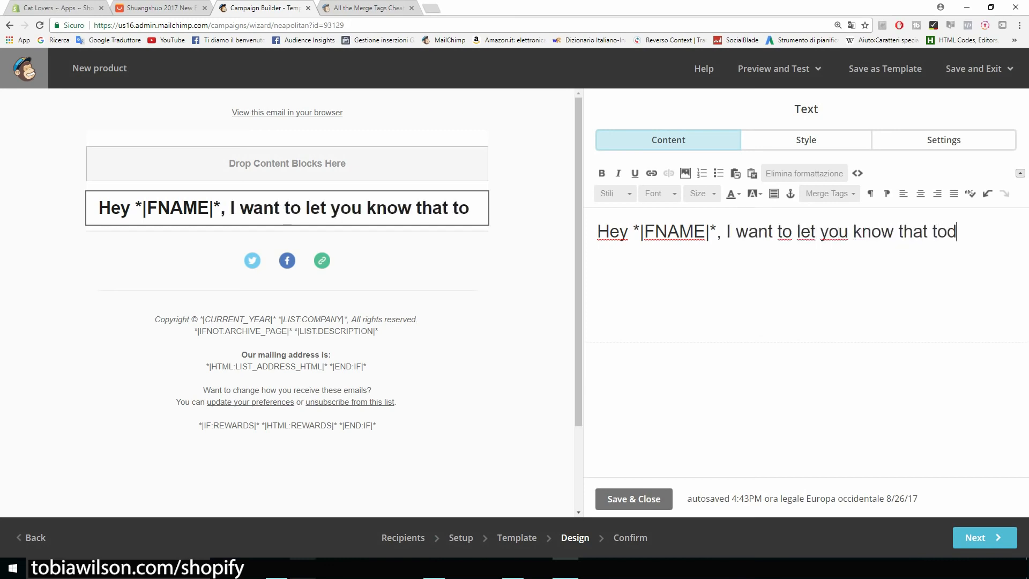
text(ay we are offering our )
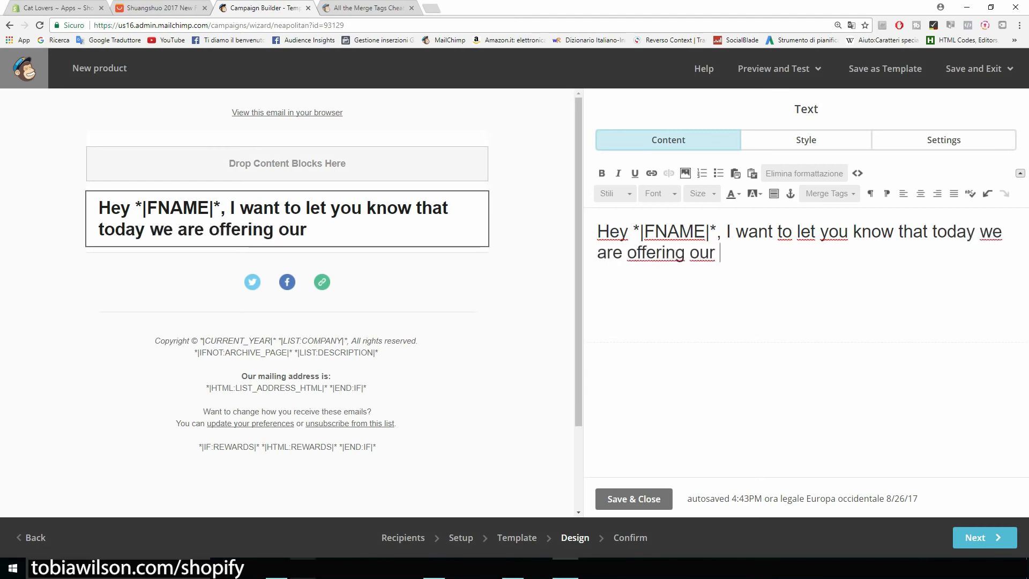
text(cat t-shirt for 50% OFF)
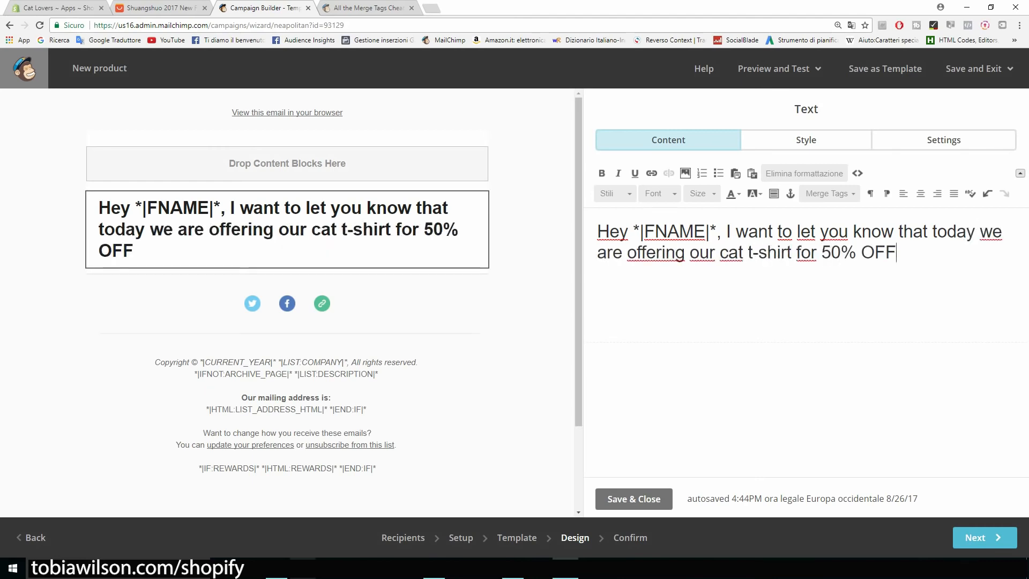
text(. Clie)
key(BackSpace)
key(BackSpace)
key(BackSpace)
key(BackSpace)
key(BackSpace)
Add the line 'Click here to check it out: catsmerch.myshopify.com' and continue
key(Return)
text(Click here to get)
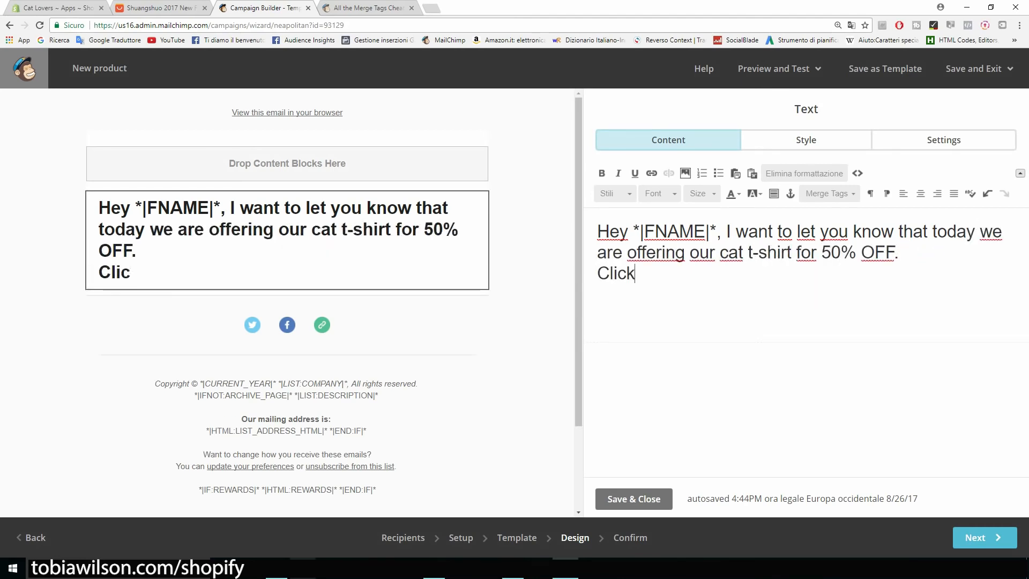
key(BackSpace)
key(BackSpace)
key(BackSpace)
text(check it out: ca)
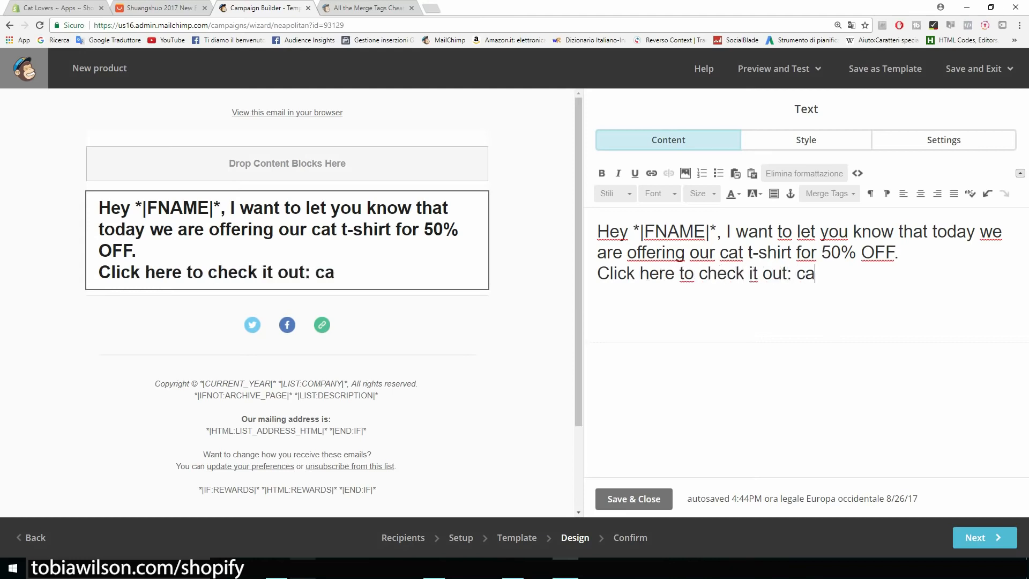
text(tsmerch.myshopify.com)
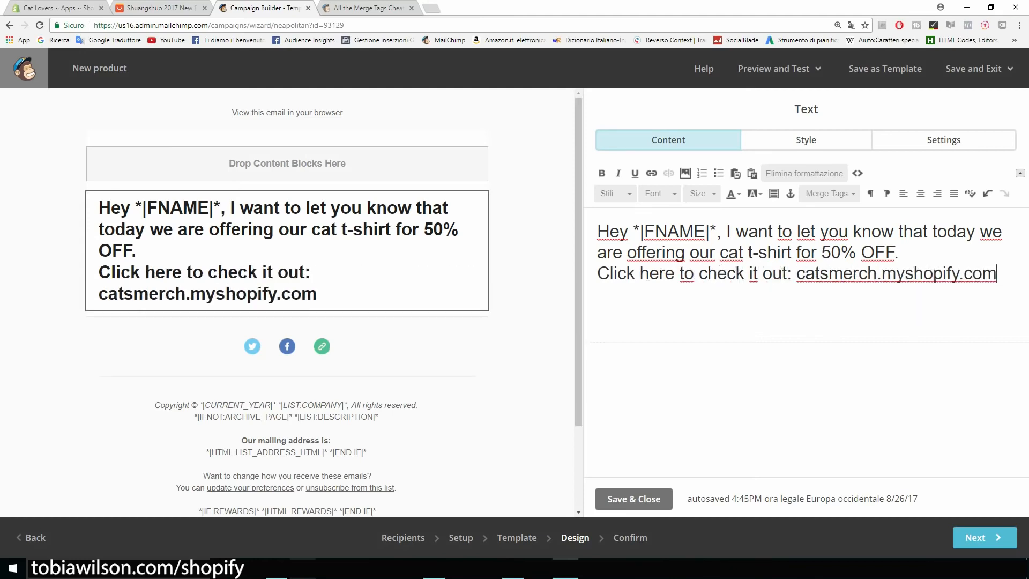
drag(998, 274, 597, 232)
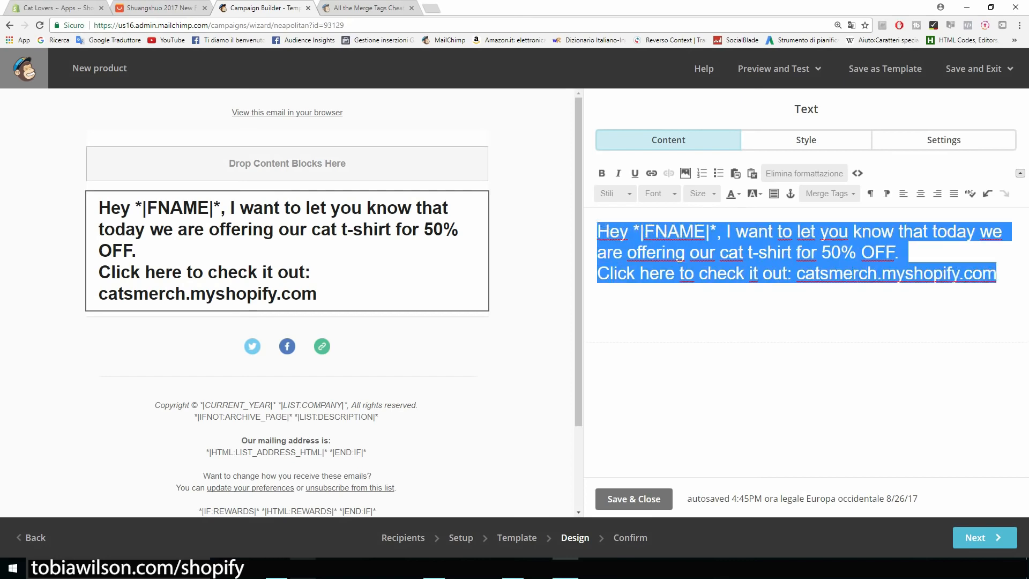
click(981, 537)
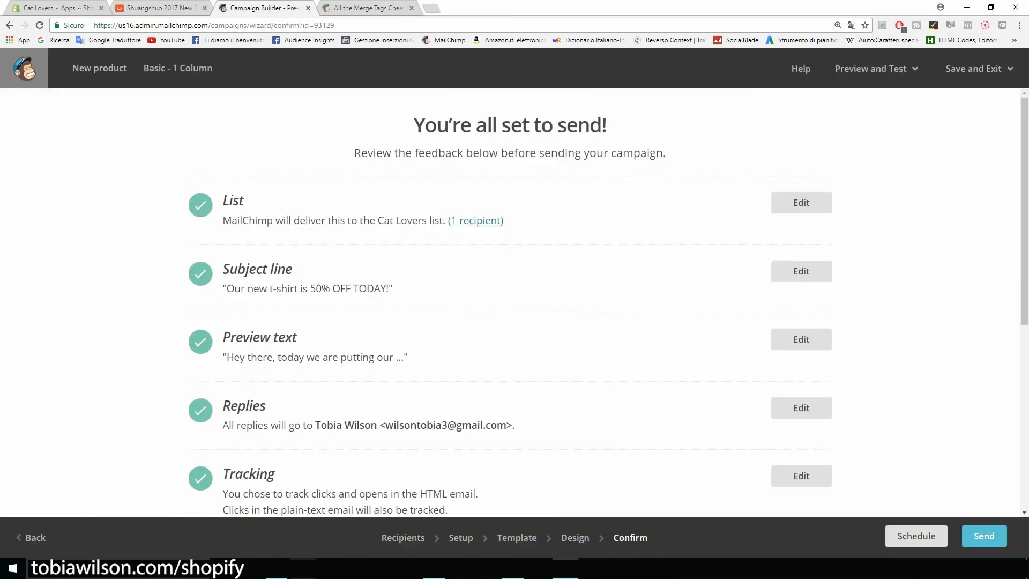
Send the New product campaign now to the 1 subscriber on Cat Lovers
scroll(515, 300, down, 6)
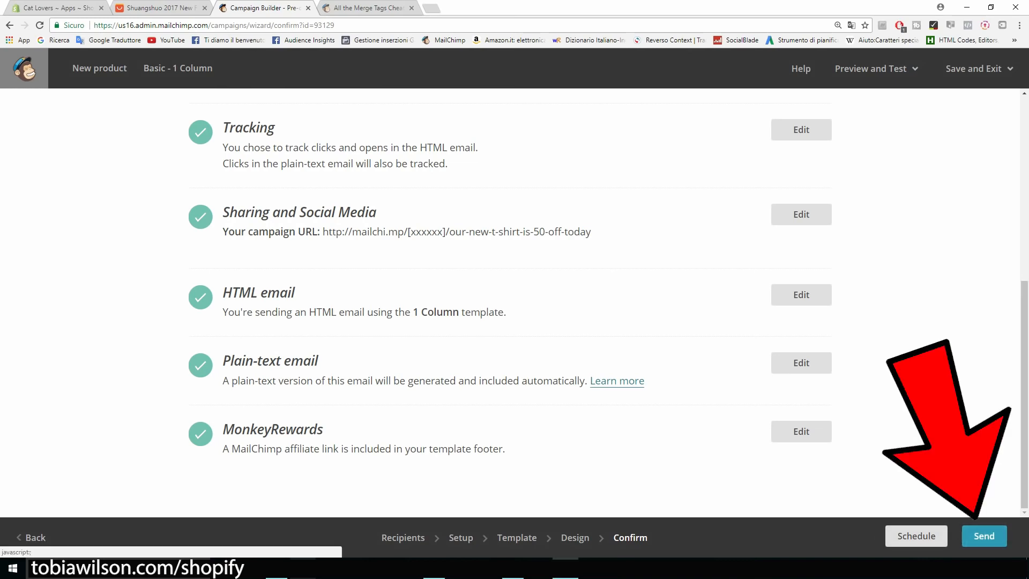
click(984, 536)
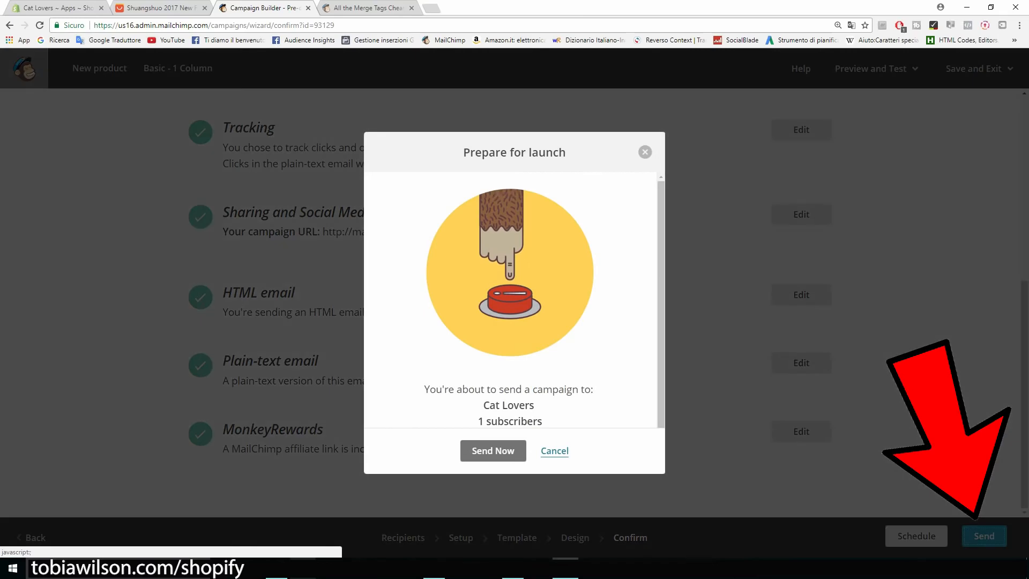
drag(542, 422, 478, 422)
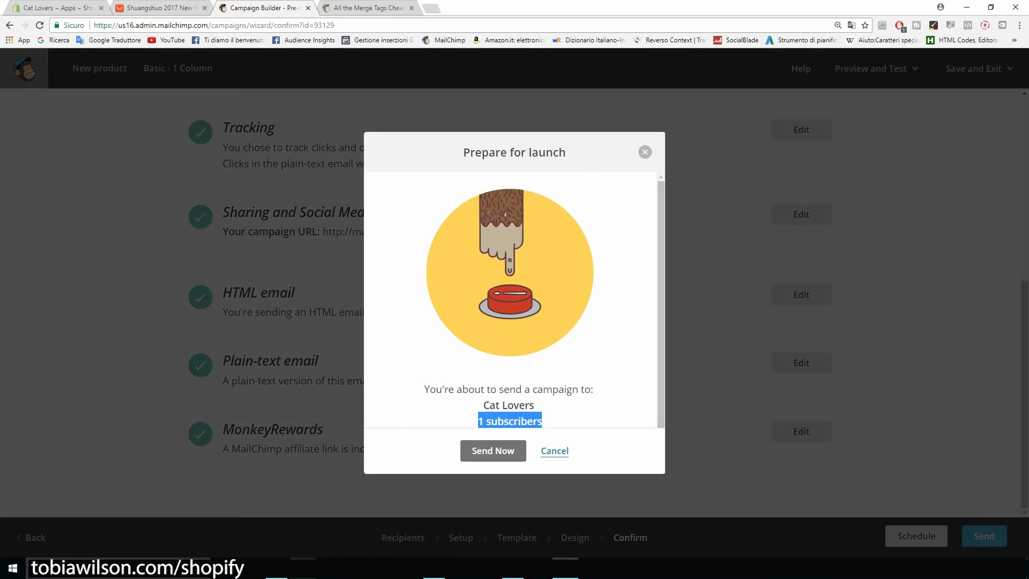
click(492, 450)
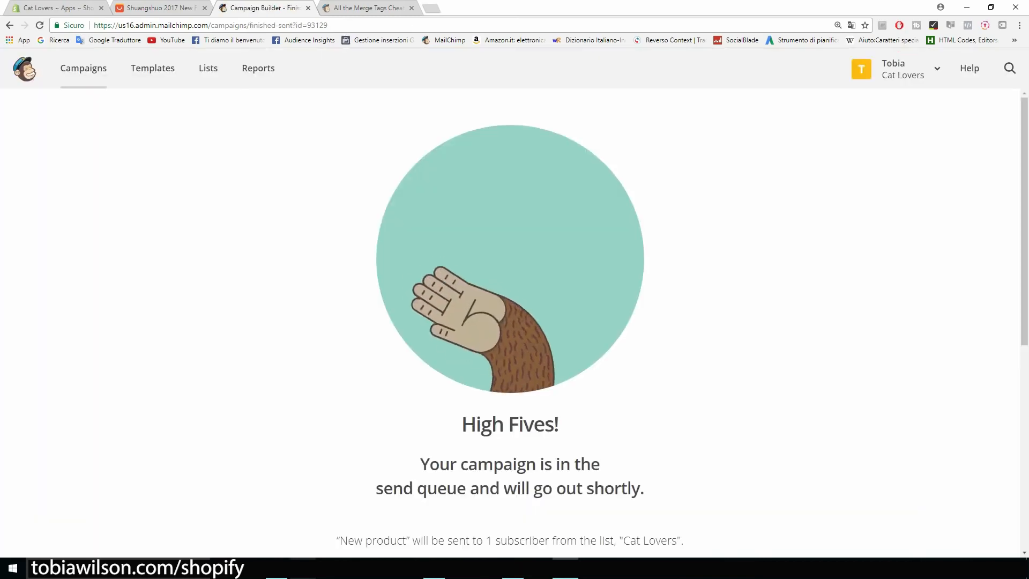
scroll(510, 322, down, 3)
scroll(510, 322, down, 4)
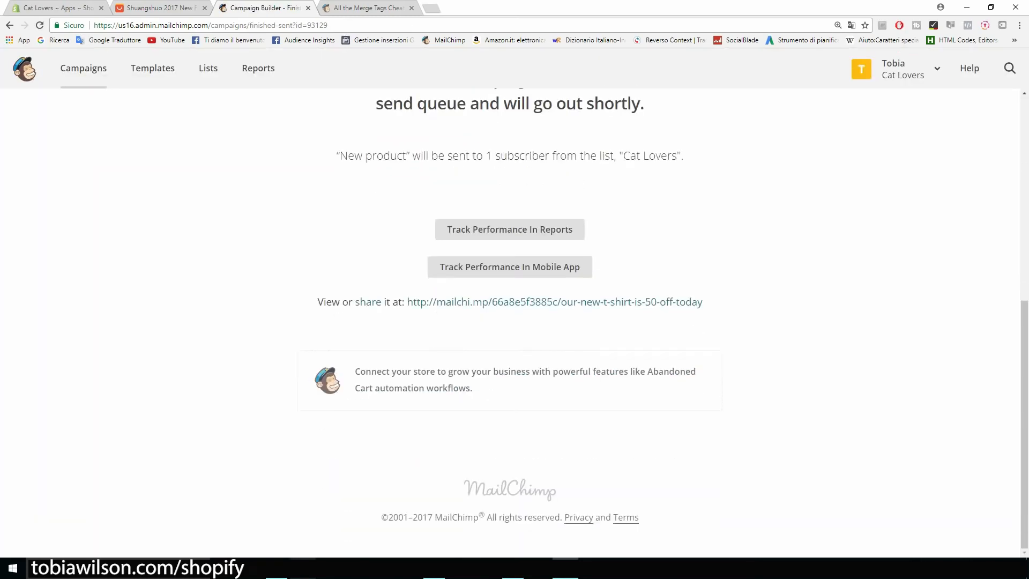
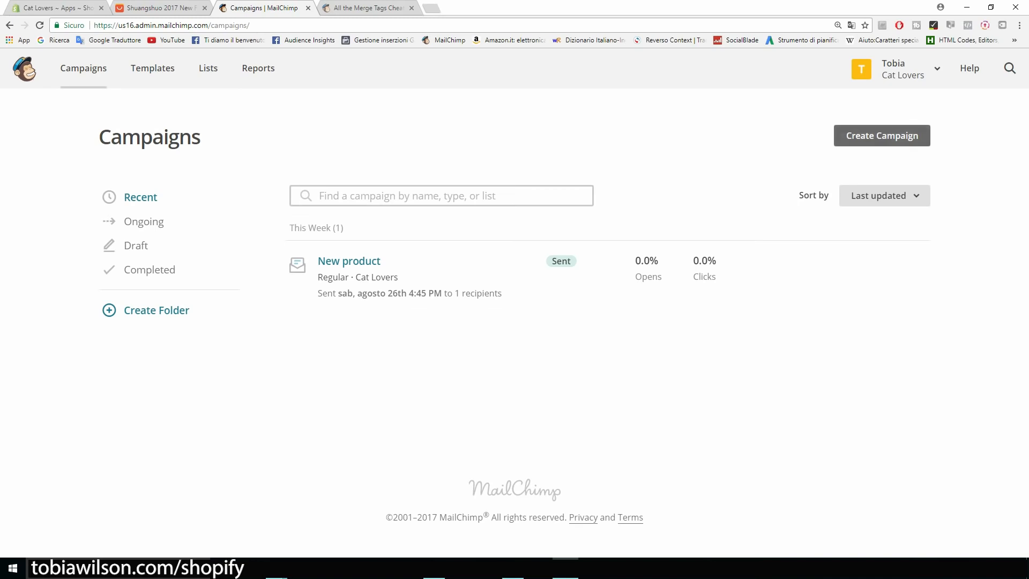
Create a Welcome new subscribers automated email campaign for the Cat Lovers list
click(882, 135)
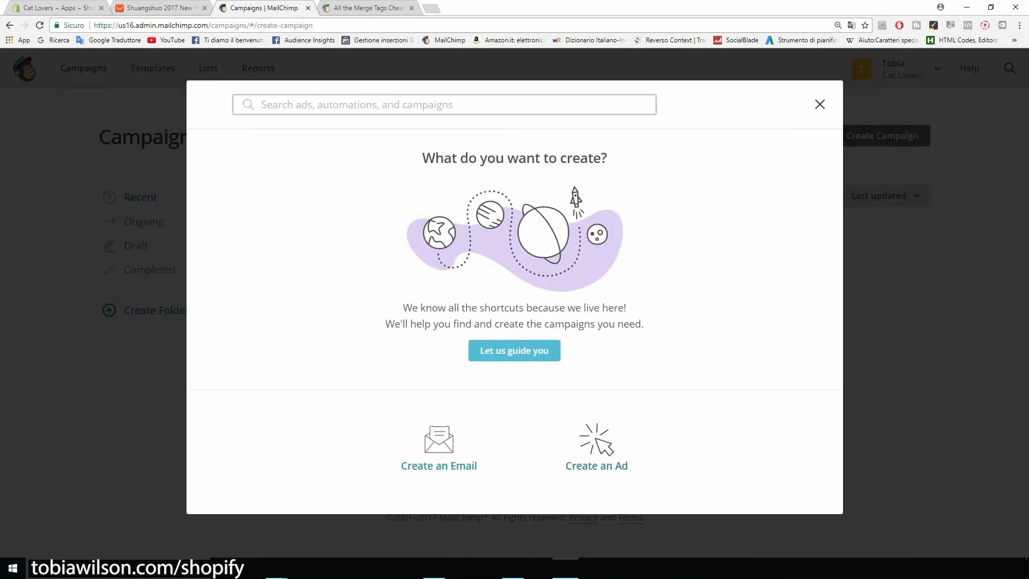
click(439, 450)
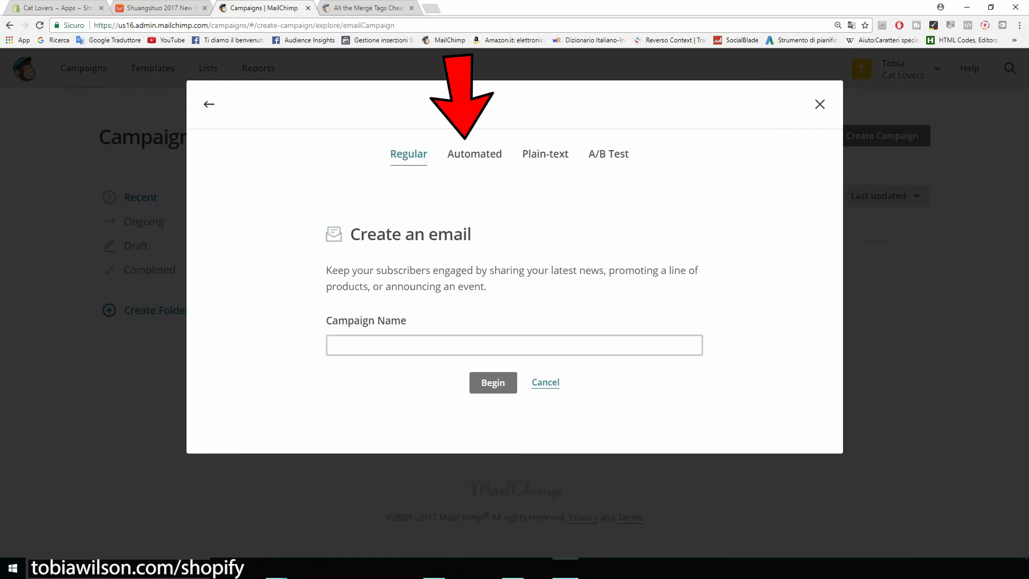
click(475, 154)
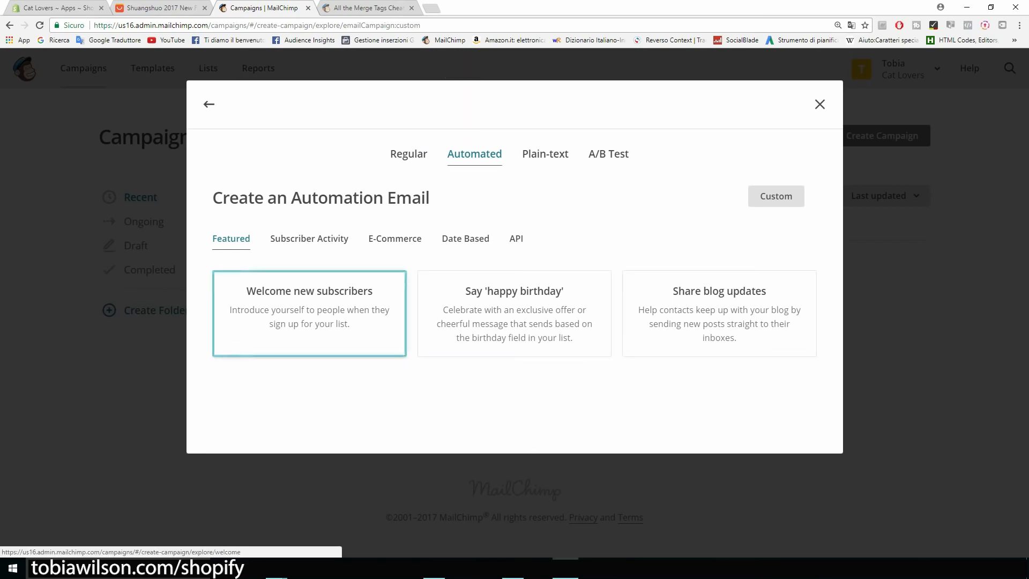
click(309, 313)
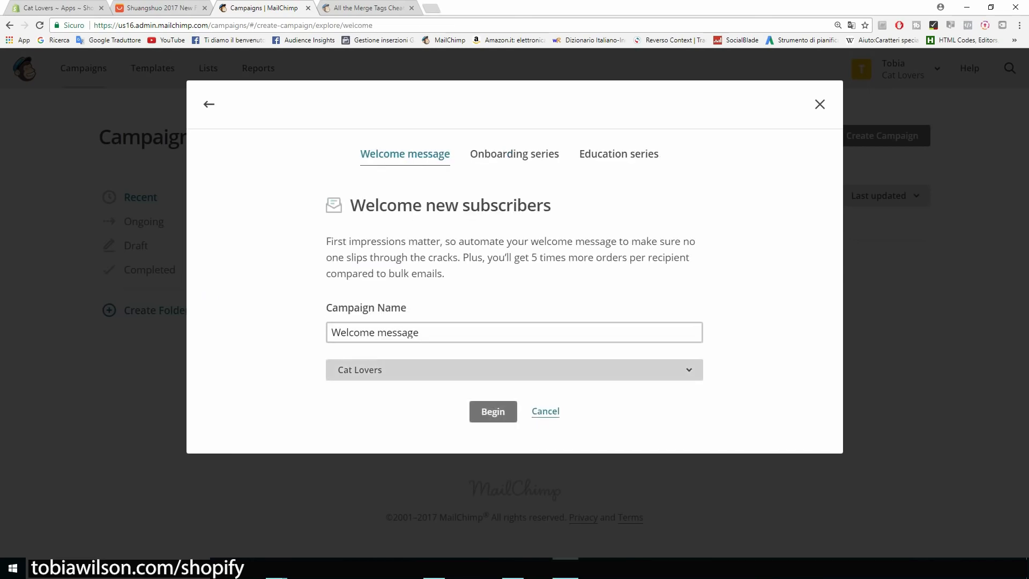
click(514, 370)
click(515, 433)
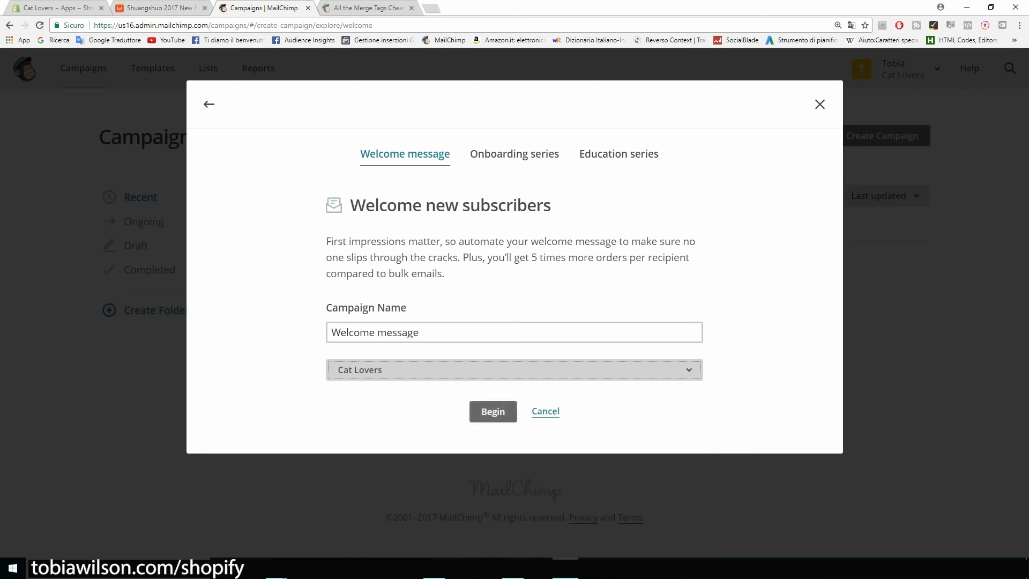
click(493, 412)
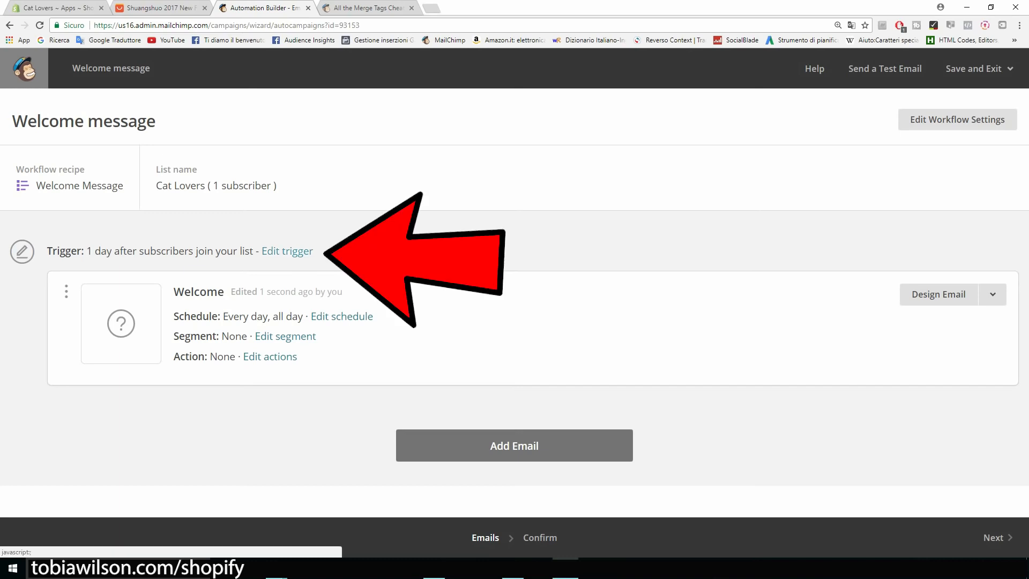
Change the Welcome email trigger so it sends immediately after signup
click(287, 251)
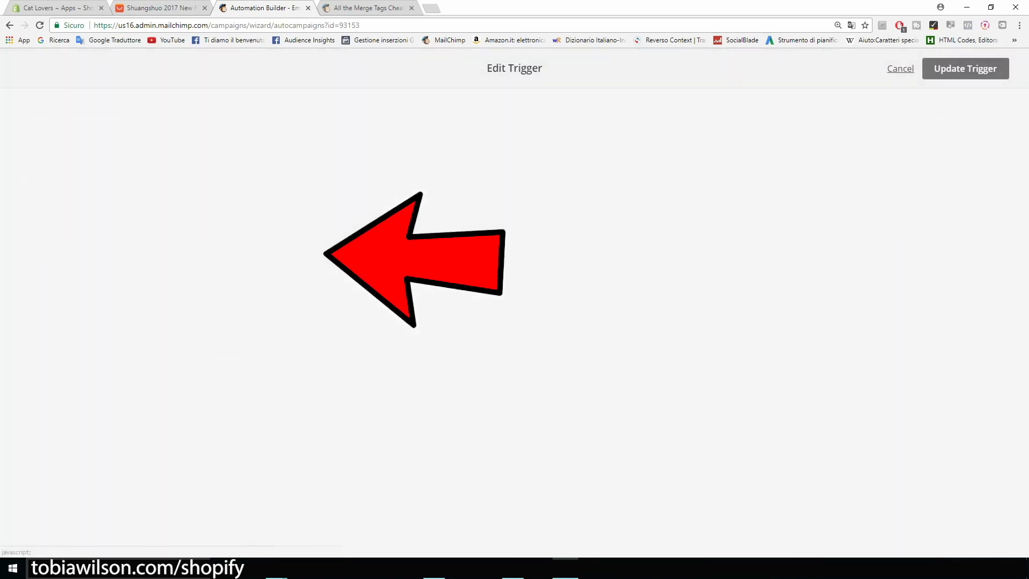
click(179, 249)
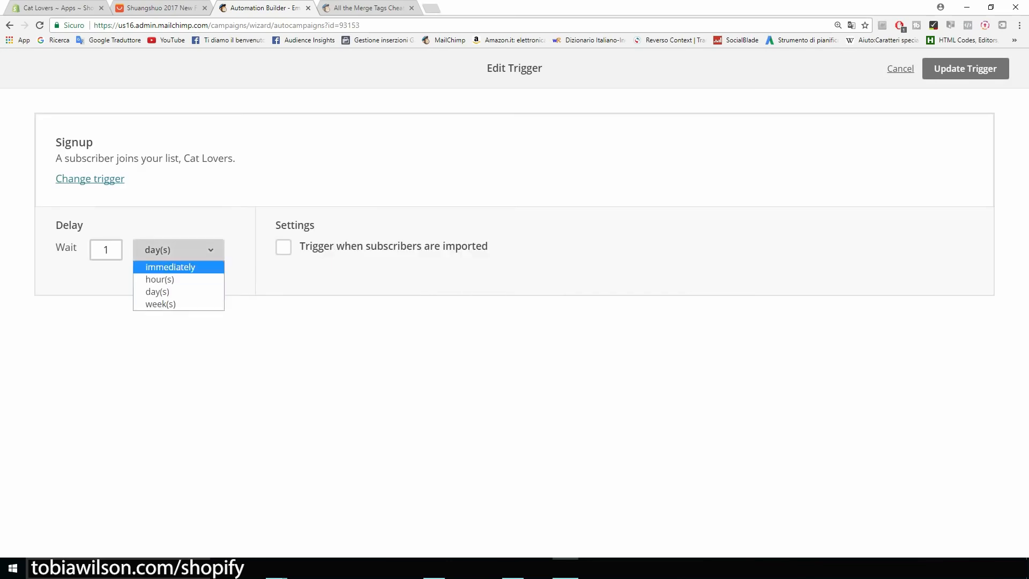
key(Return)
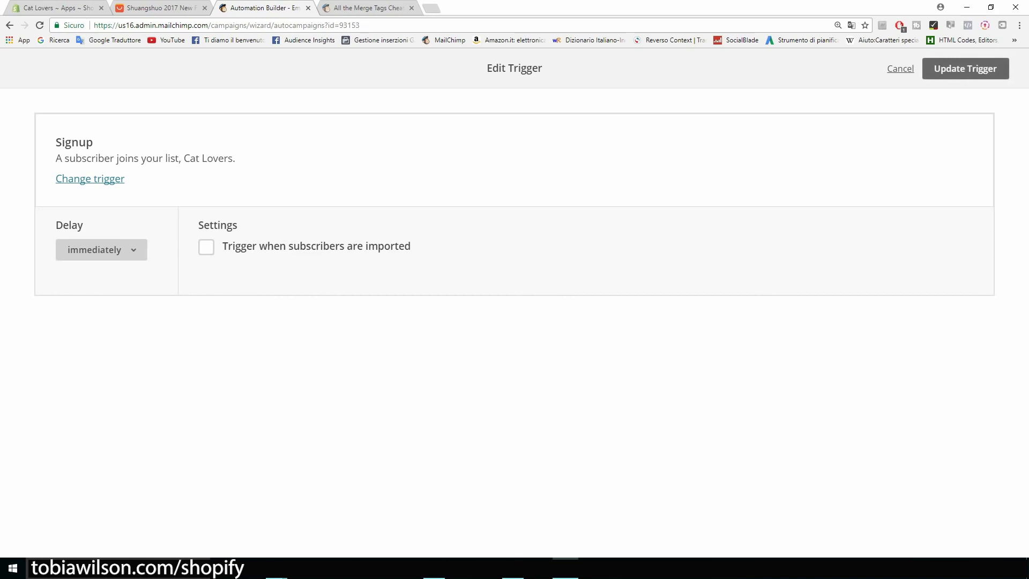
click(934, 70)
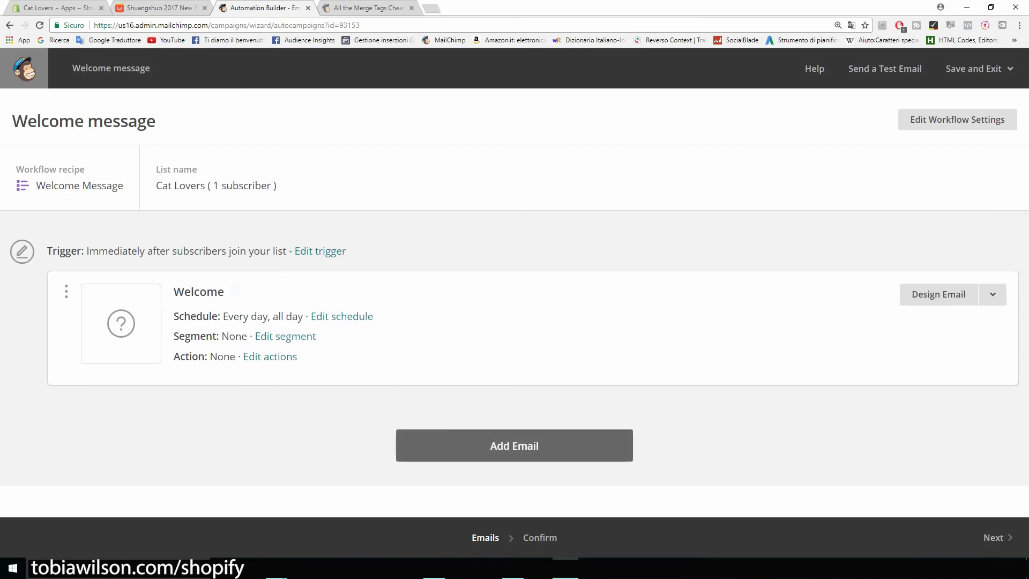
Keep Email #2's 1-day delay, add a third email, then go to the Shopify Apps page
scroll(515, 303, down, 2)
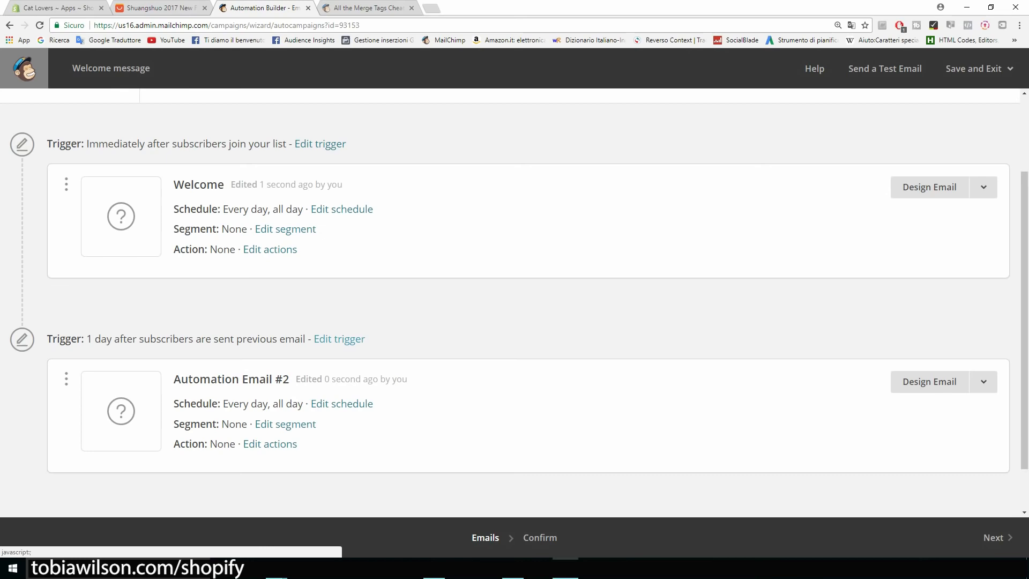
click(340, 339)
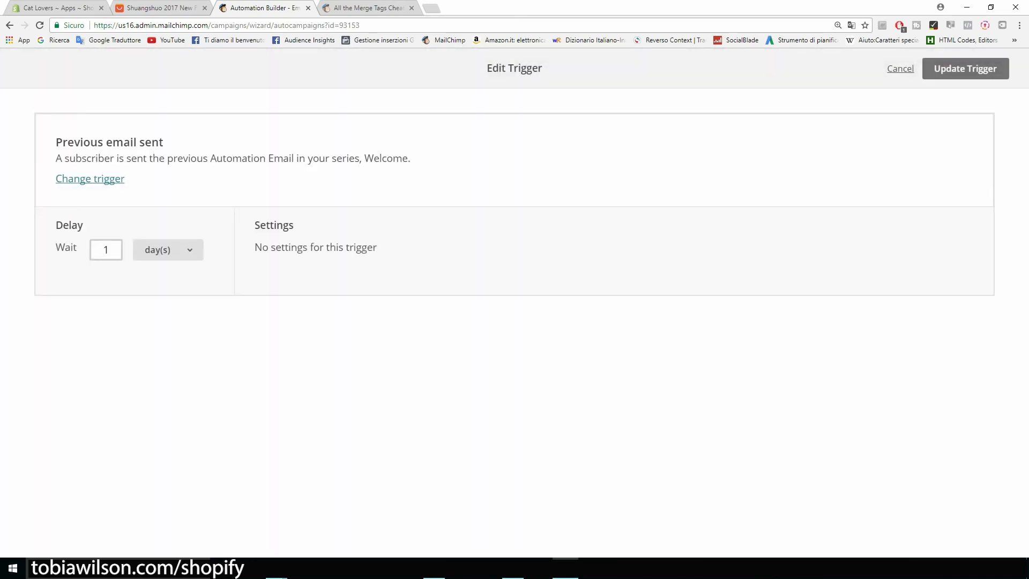
click(169, 249)
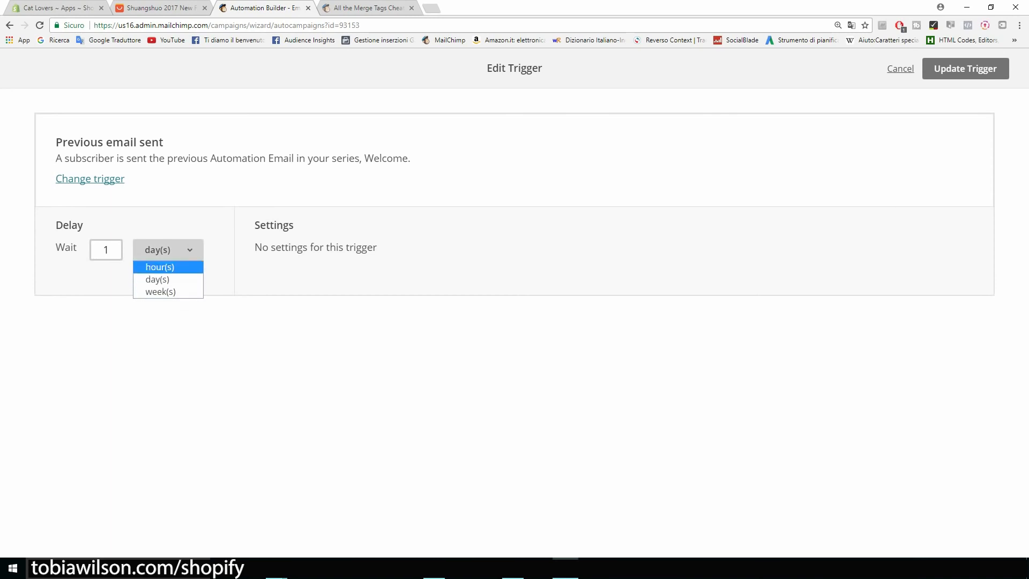
click(900, 69)
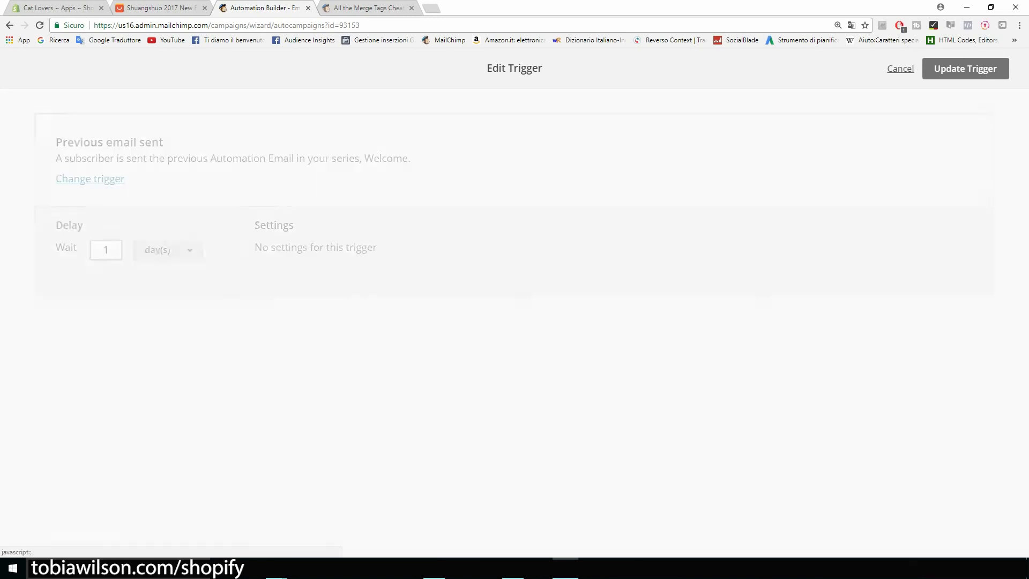
scroll(515, 303, down, 1)
click(510, 477)
scroll(515, 303, down, 2)
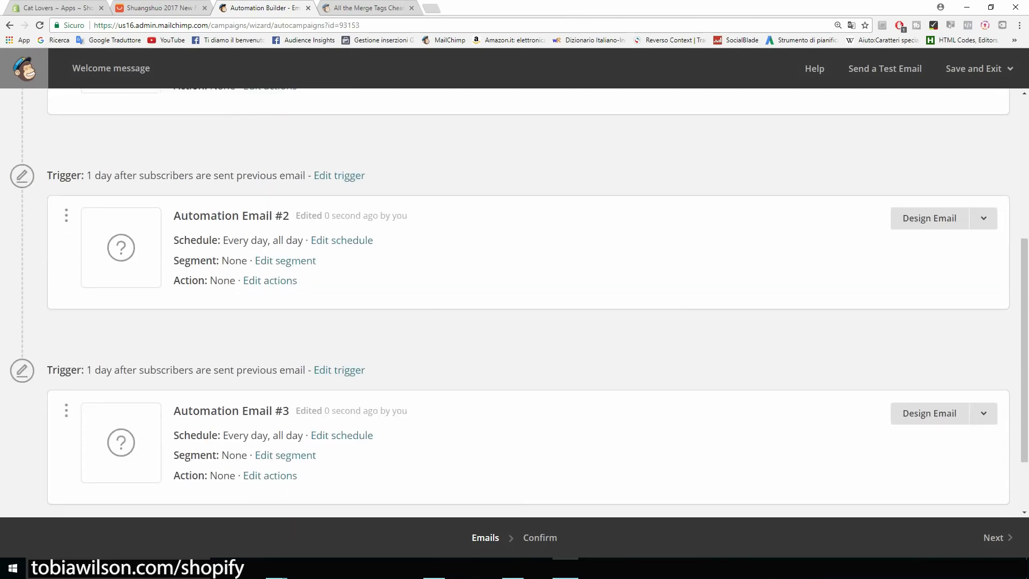
scroll(515, 303, up, 4)
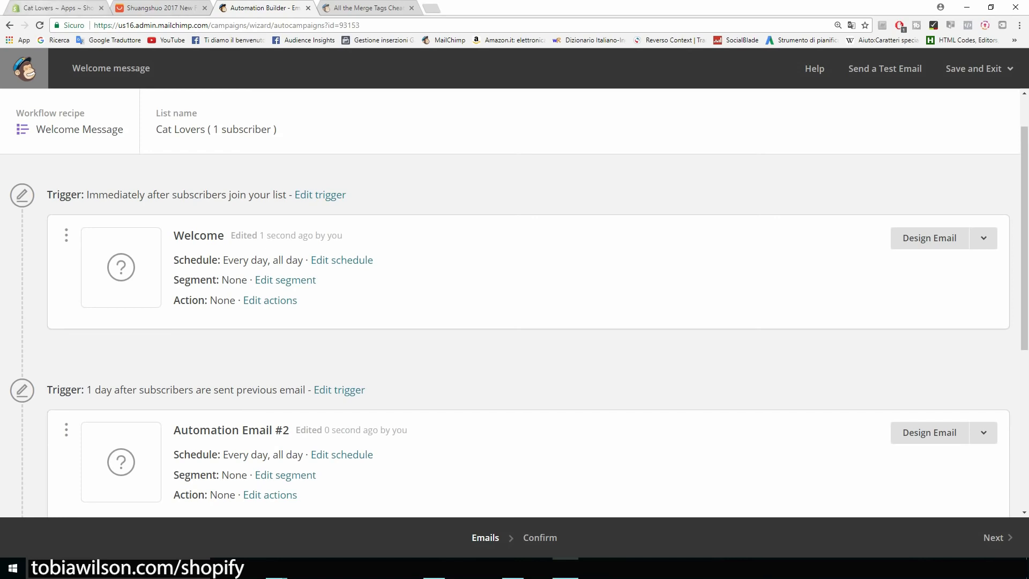
click(38, 5)
click(46, 539)
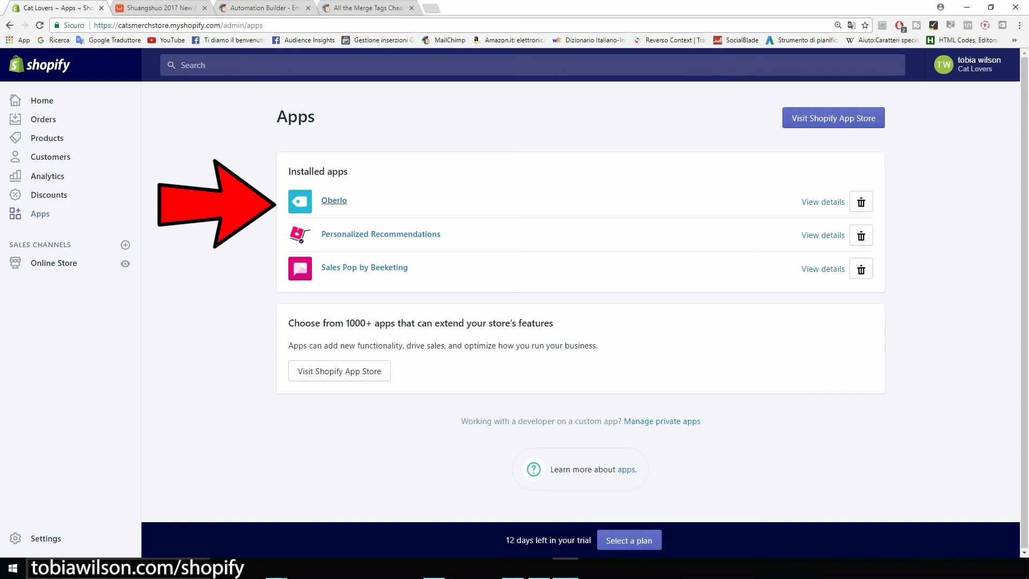
Launch Oberlo from the installed Shopify apps and go to its Search Products page
click(334, 201)
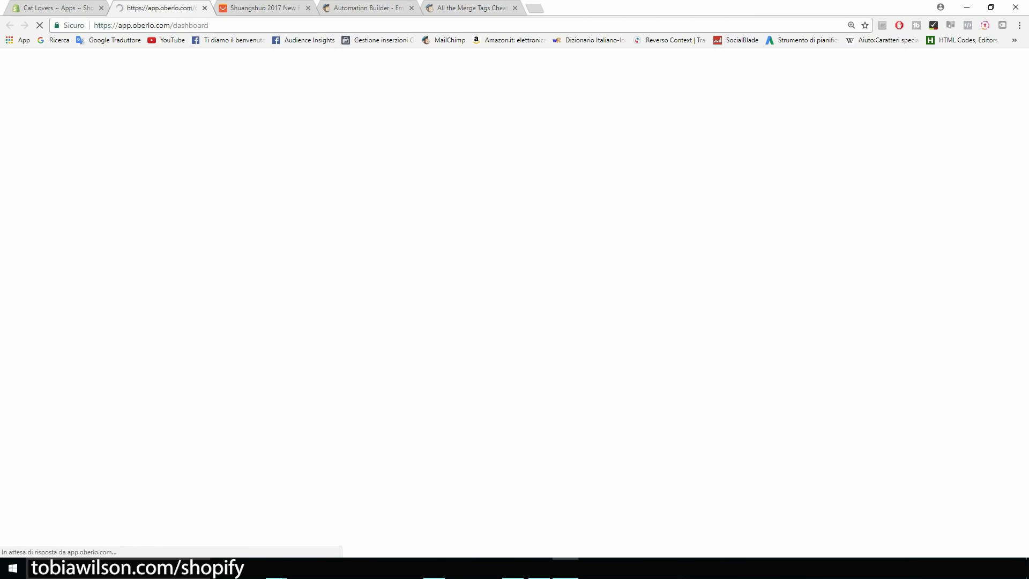
mouse_move(20, 154)
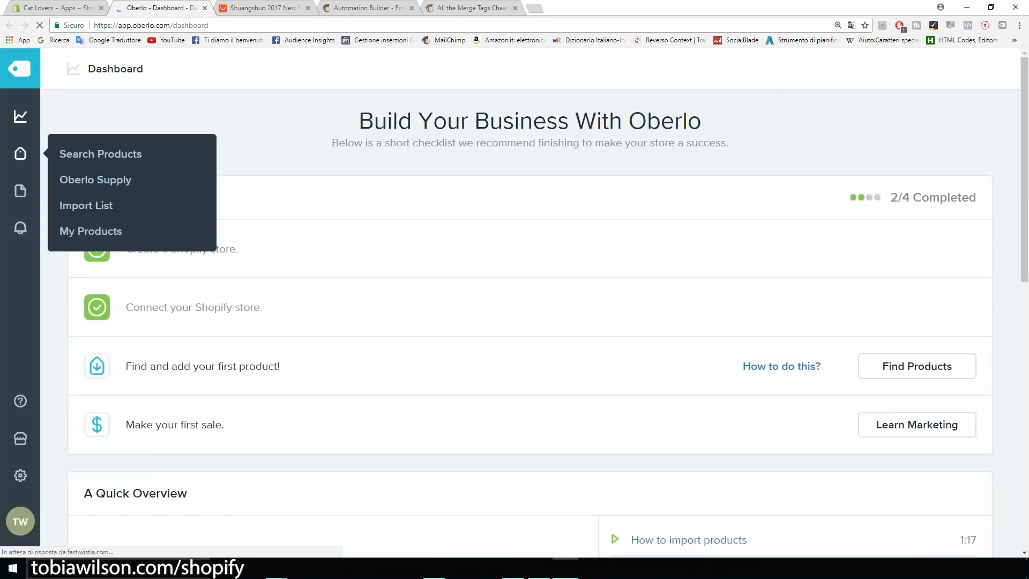
key(ctrl+plus)
key(ctrl+plus)
key(ctrl+plus)
key(ctrl+plus)
key(ctrl+plus)
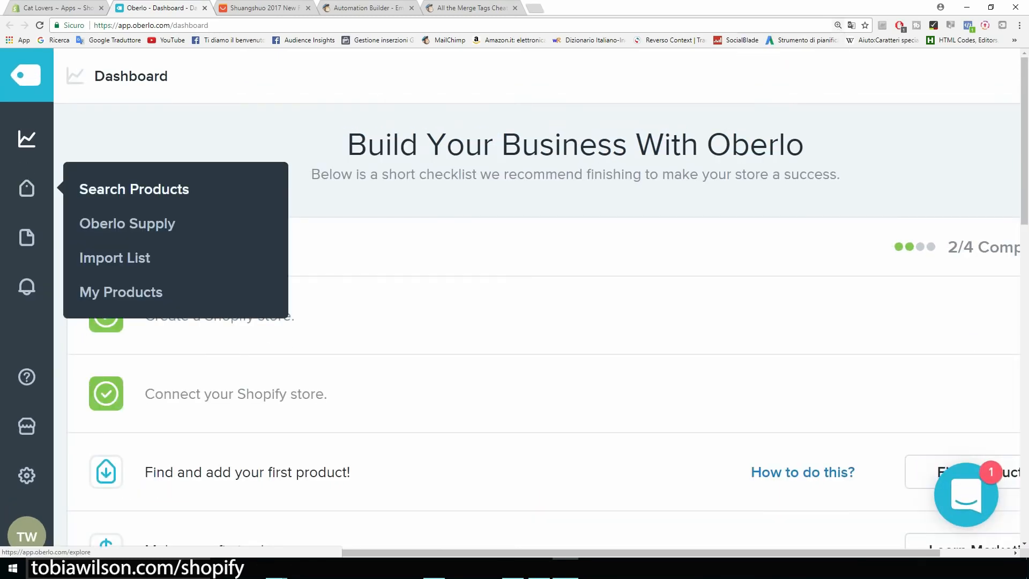
click(134, 189)
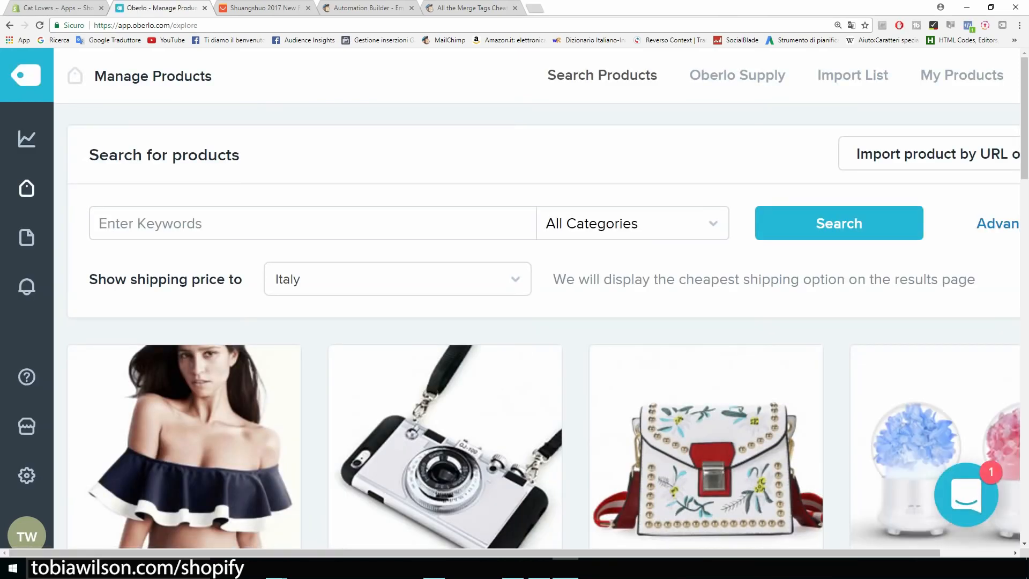
key(ctrl+minus)
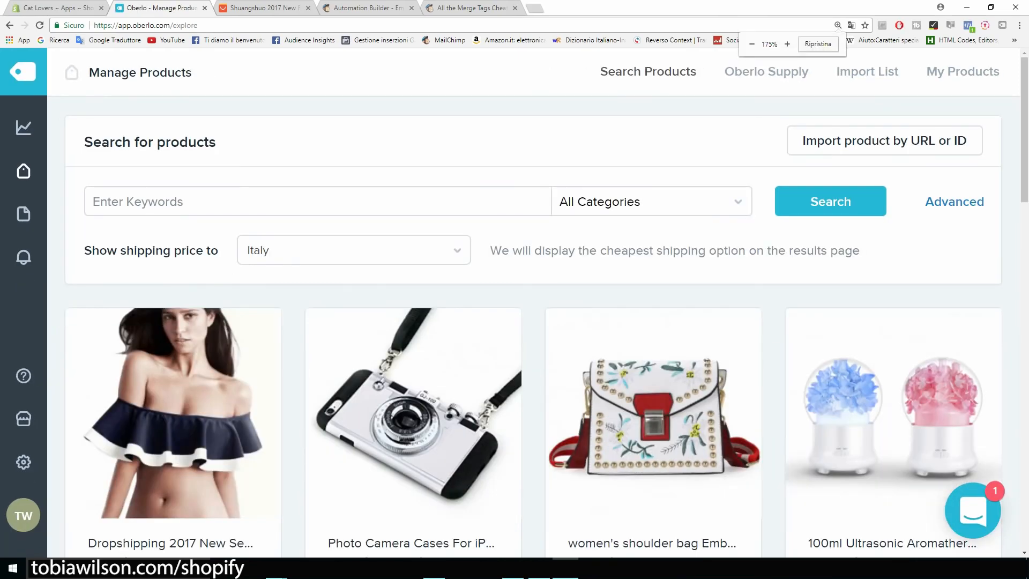
scroll(542, 307, down, 1)
scroll(515, 311, down, 2)
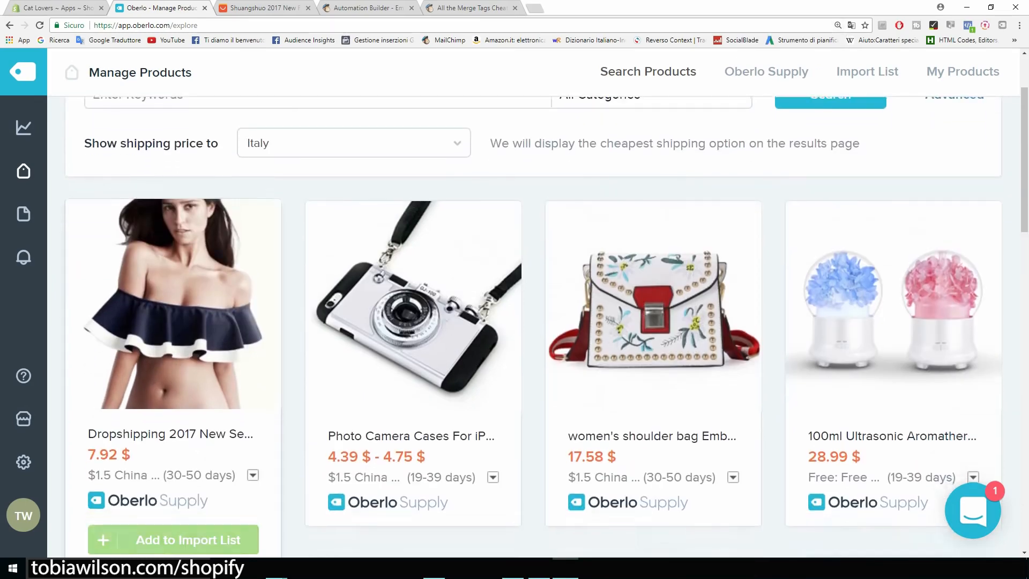
scroll(515, 311, up, 3)
scroll(514, 311, up, 1)
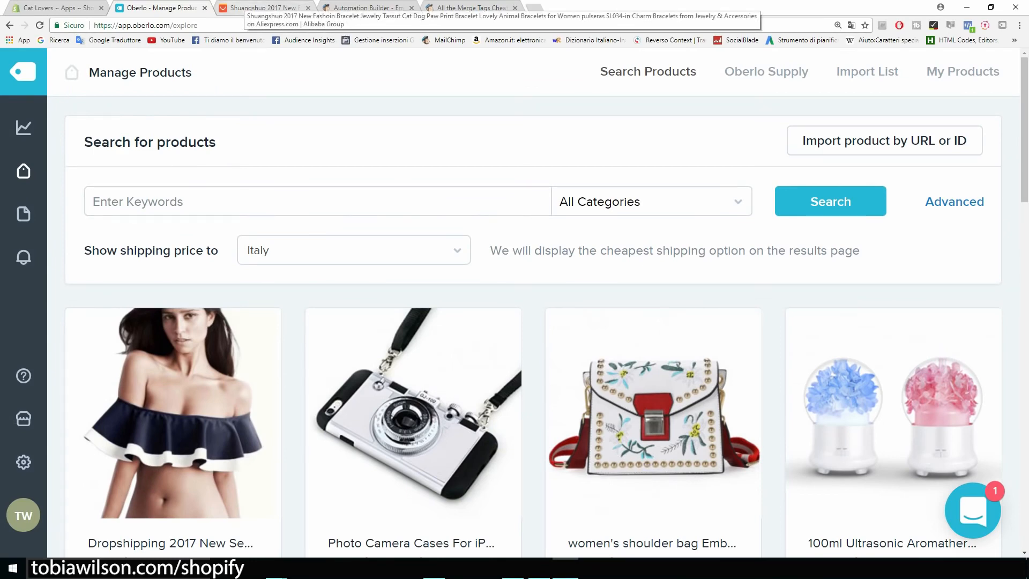
Import the AliExpress cat paw print bracelet via the Oberlo extension and open the Import List
click(263, 7)
scroll(370, 309, down, 4)
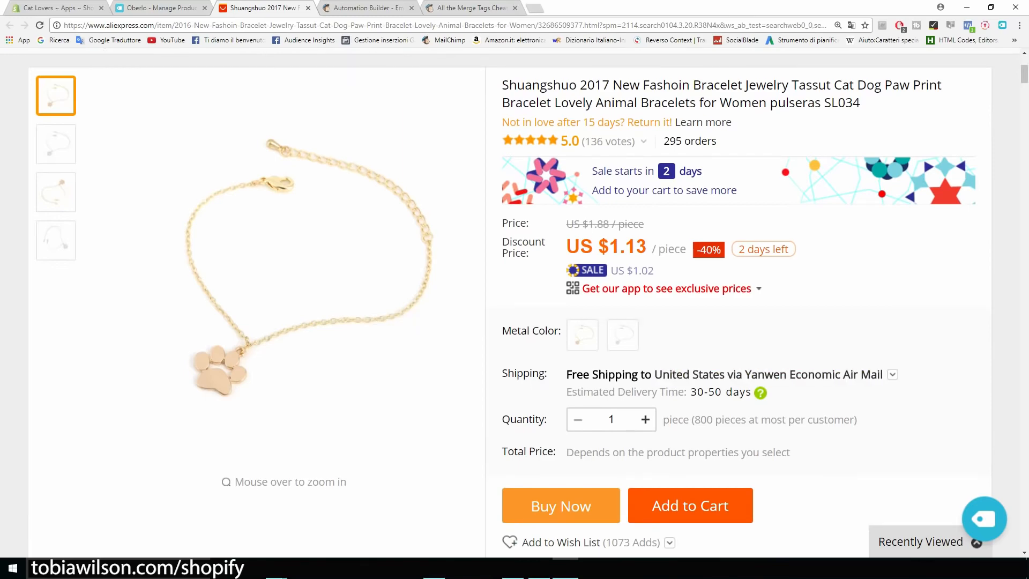
key(ctrl+plus)
key(ctrl+plus)
key(ctrl+plus)
key(ctrl+plus)
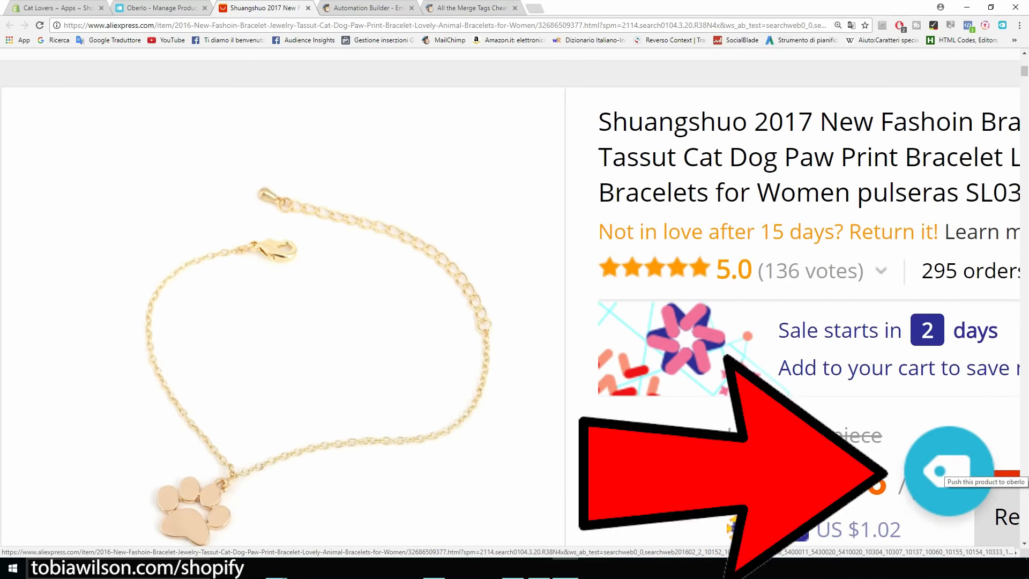
click(948, 472)
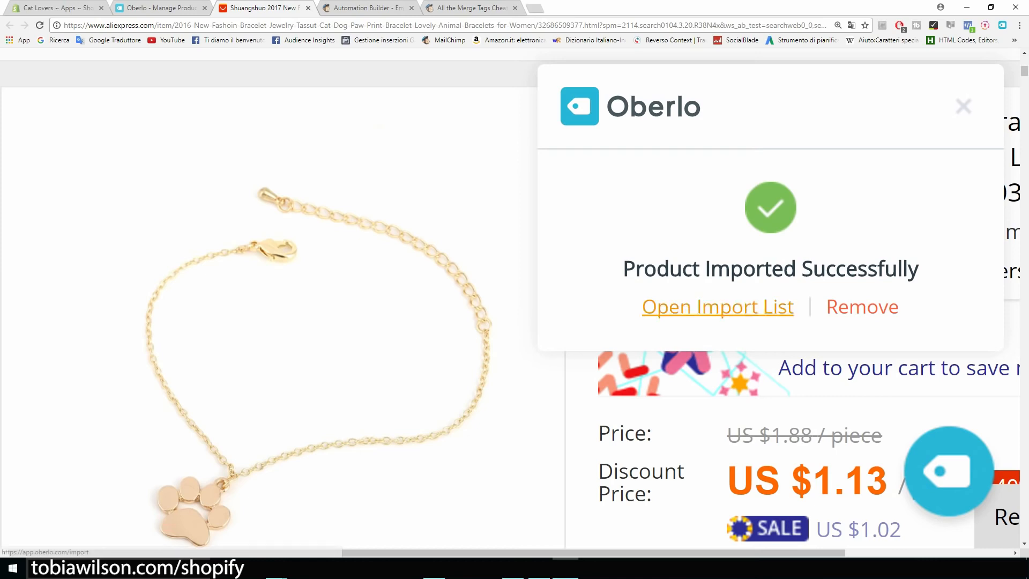
click(718, 307)
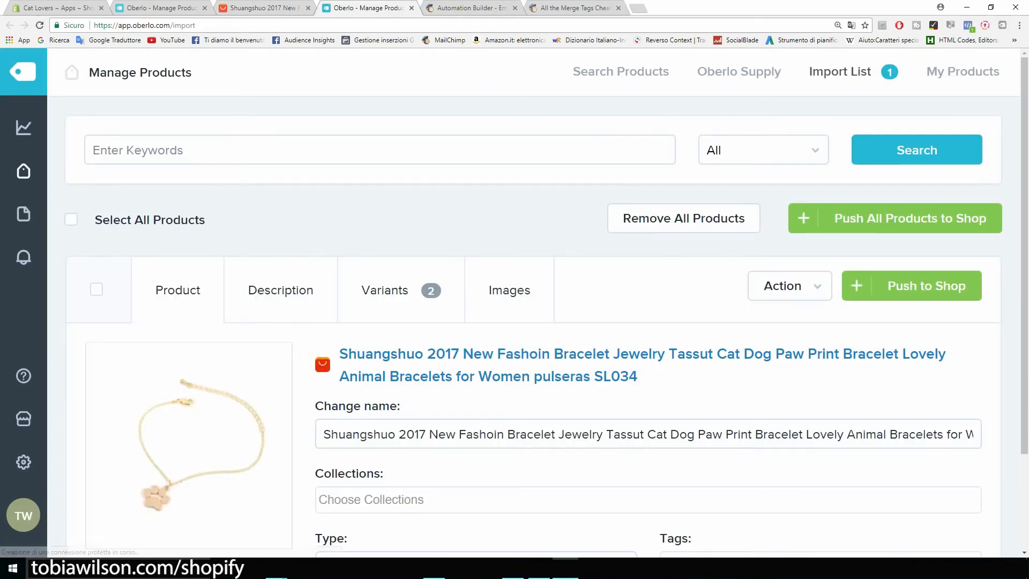
Delete the brand, year, 'Jewelry Tassut', 'Dog' and 'pulseras SL034' from the bracelet's name
scroll(533, 322, down, 1)
scroll(533, 322, down, 2)
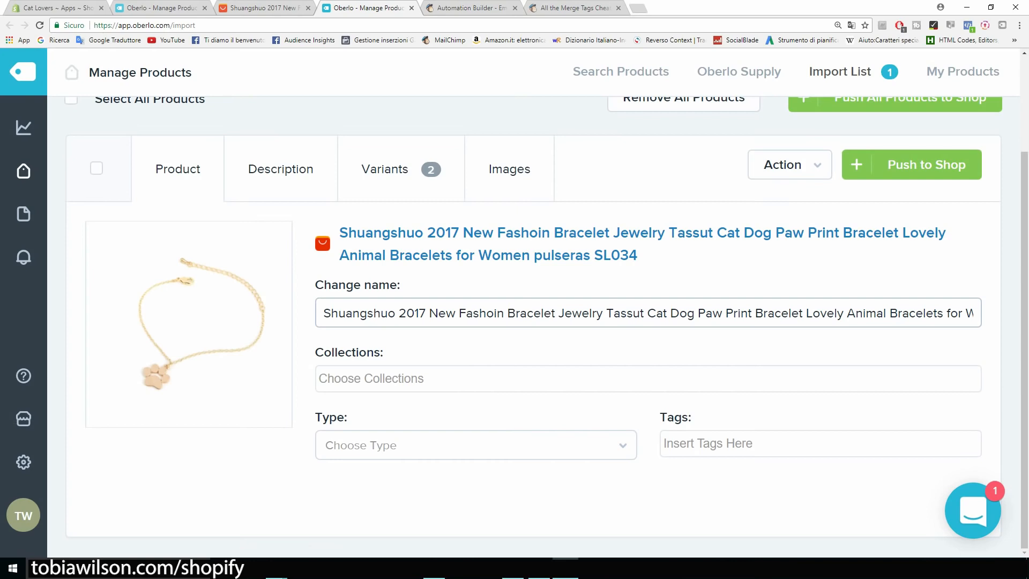
drag(323, 313, 504, 313)
key(BackSpace)
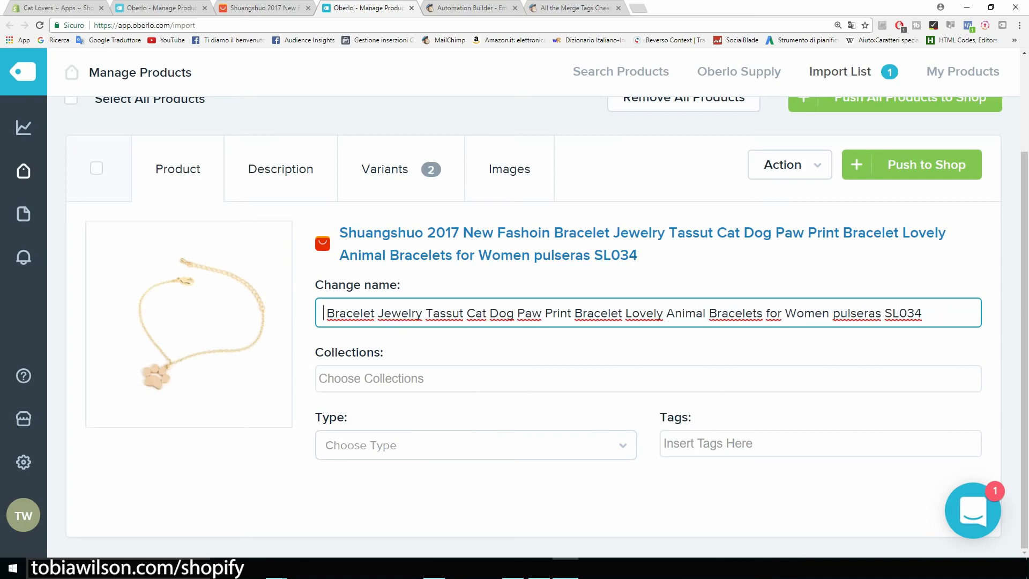
drag(377, 313, 466, 314)
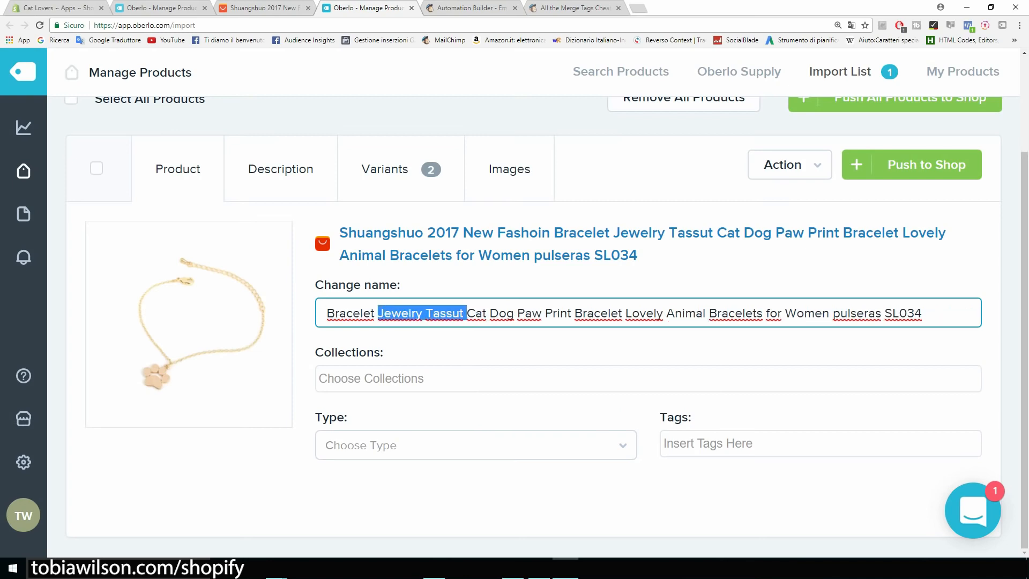
key(BackSpace)
drag(425, 313, 651, 313)
key(BackSpace)
key(BackSpace)
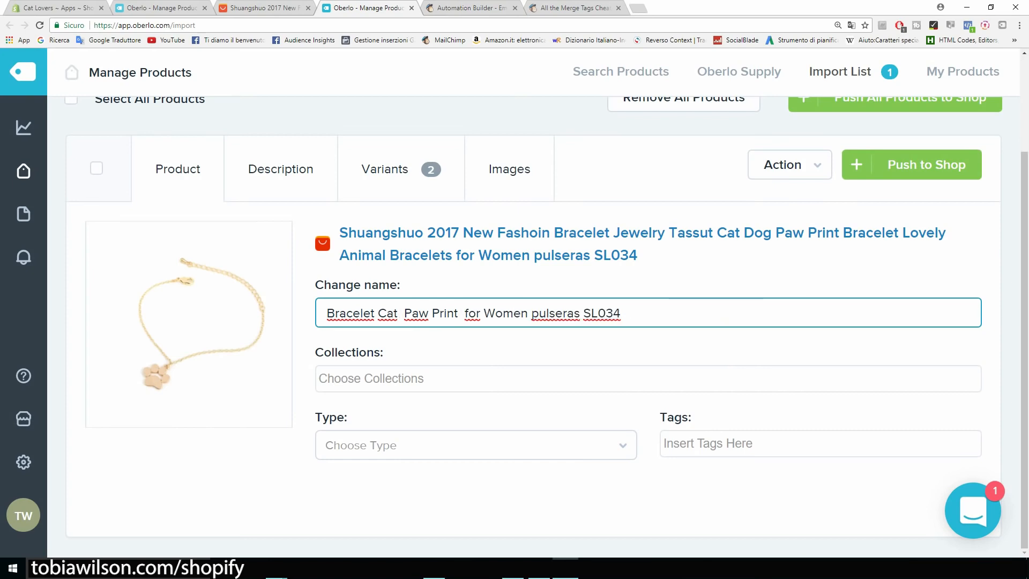
drag(529, 313, 622, 313)
Capitalise 'For', remove 'Print' and extra spaces, and save 'Bracelet Cat Paw For Women'
key(BackSpace)
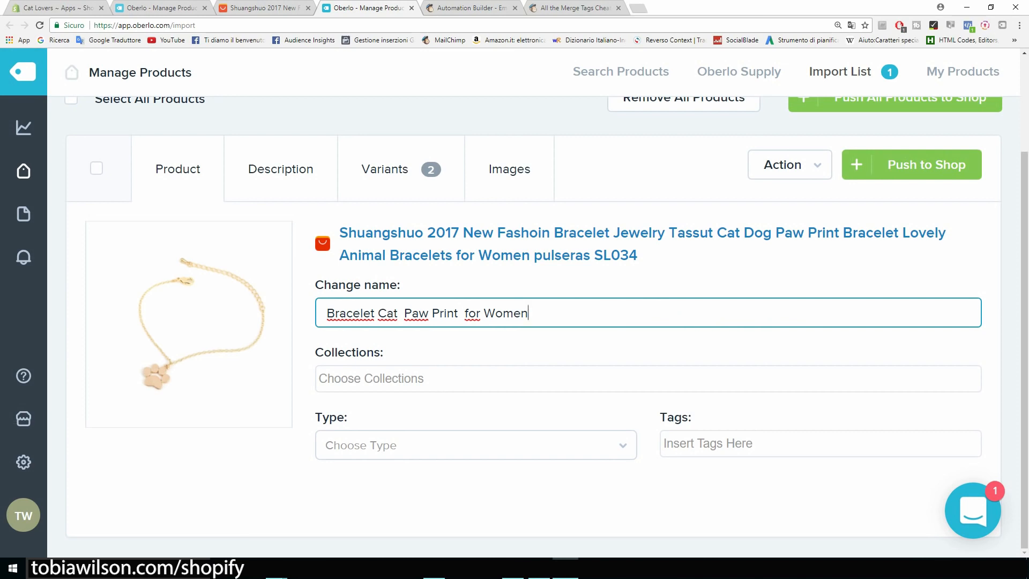
click(464, 313)
key(BackSpace)
key(Delete)
text(F)
click(405, 313)
key(BackSpace)
drag(455, 313, 428, 313)
key(BackSpace)
key(BackSpace)
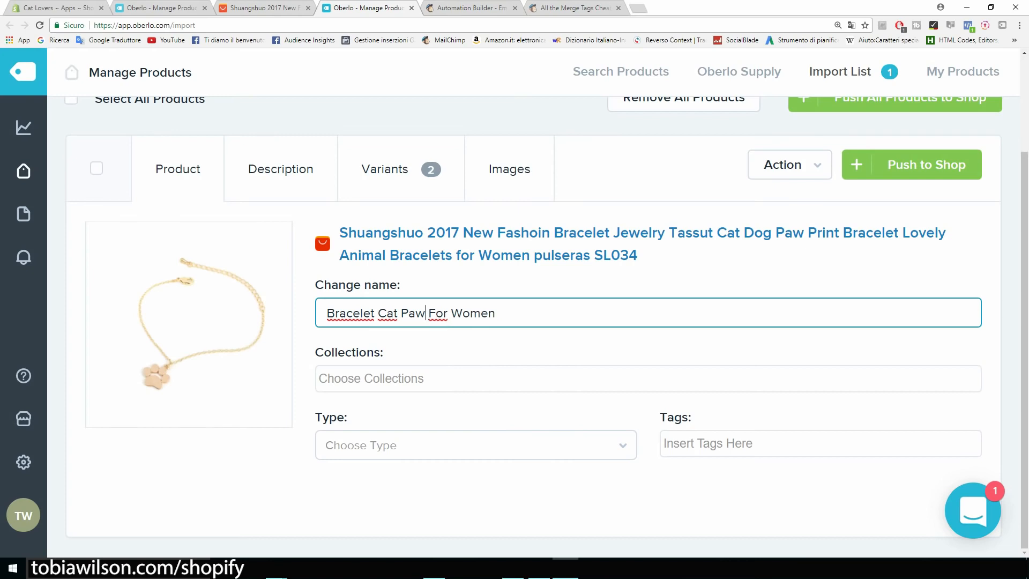
key(Tab)
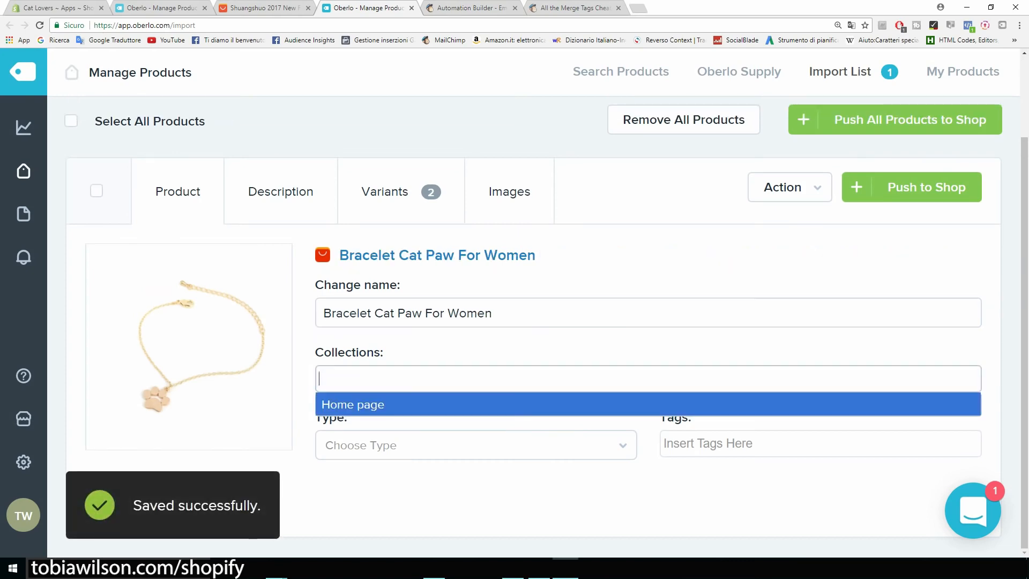
Add the bracelet to the Home page collection with product type 'bracelet'
key(Return)
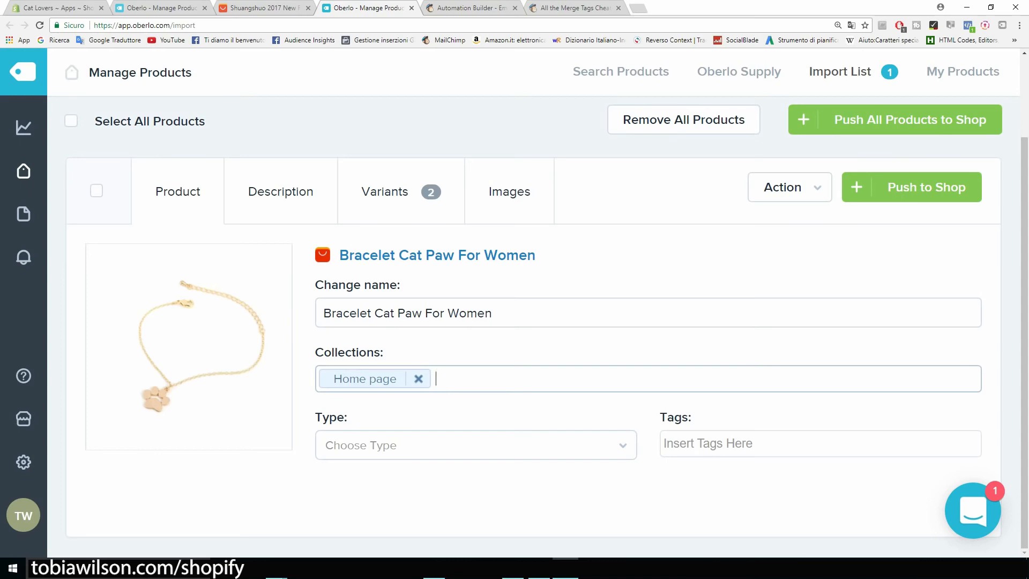
click(476, 446)
text(br)
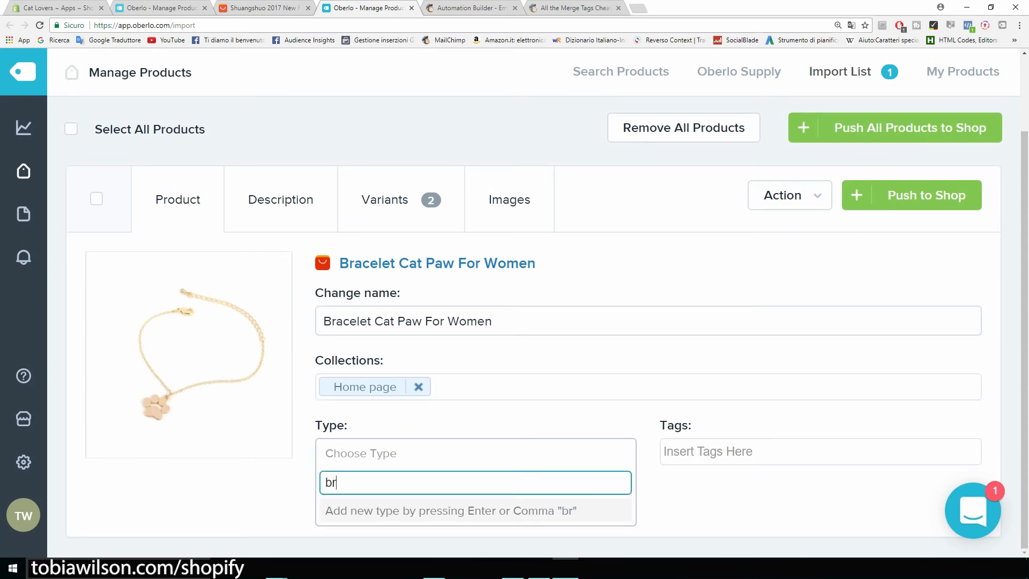
text(acelet)
key(Return)
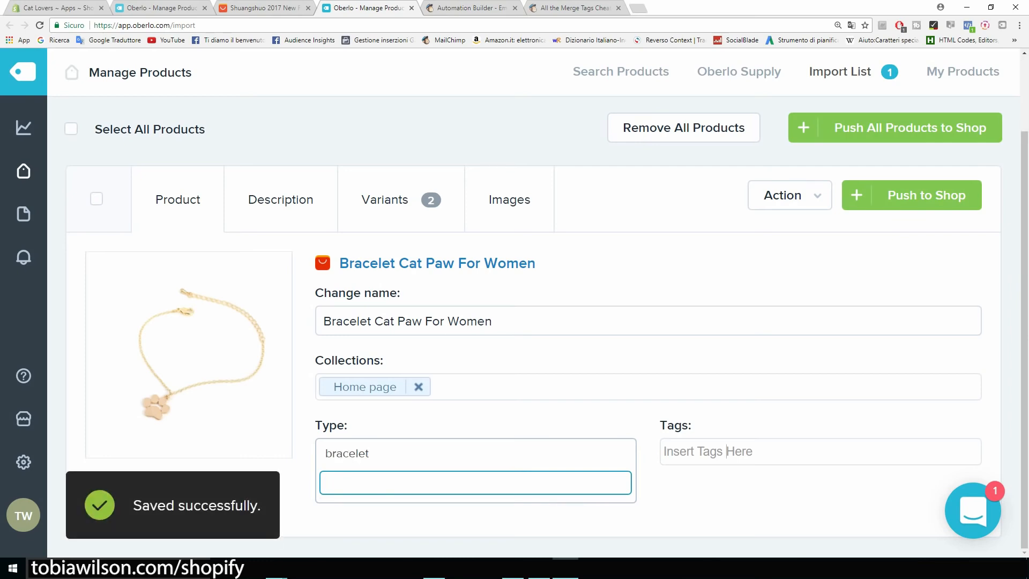
Tag the bracelet with 'bracelet' and 'cat bracelet'
click(727, 451)
text(bracelet)
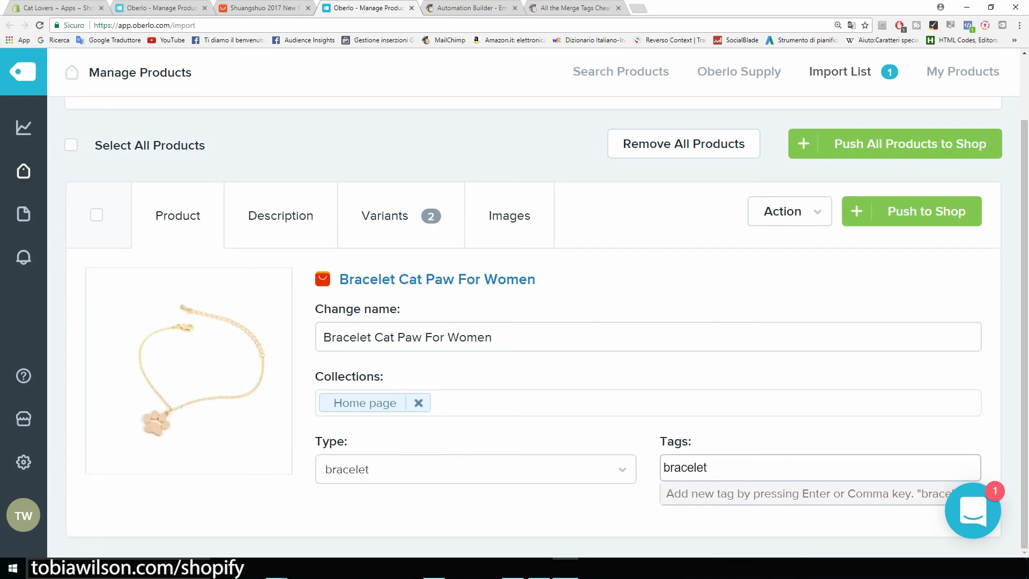
key(Return)
text(c)
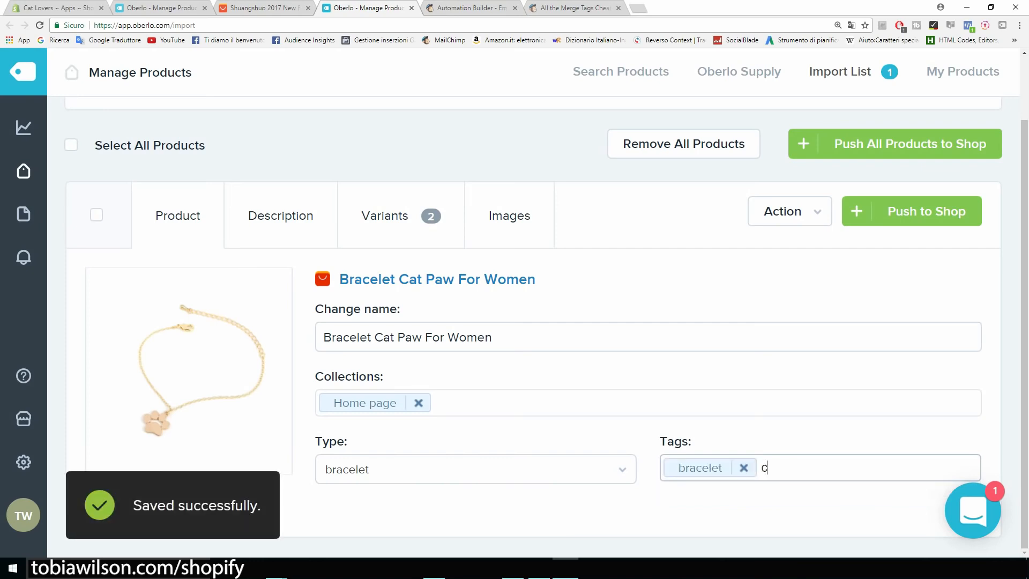
text(at bracelet)
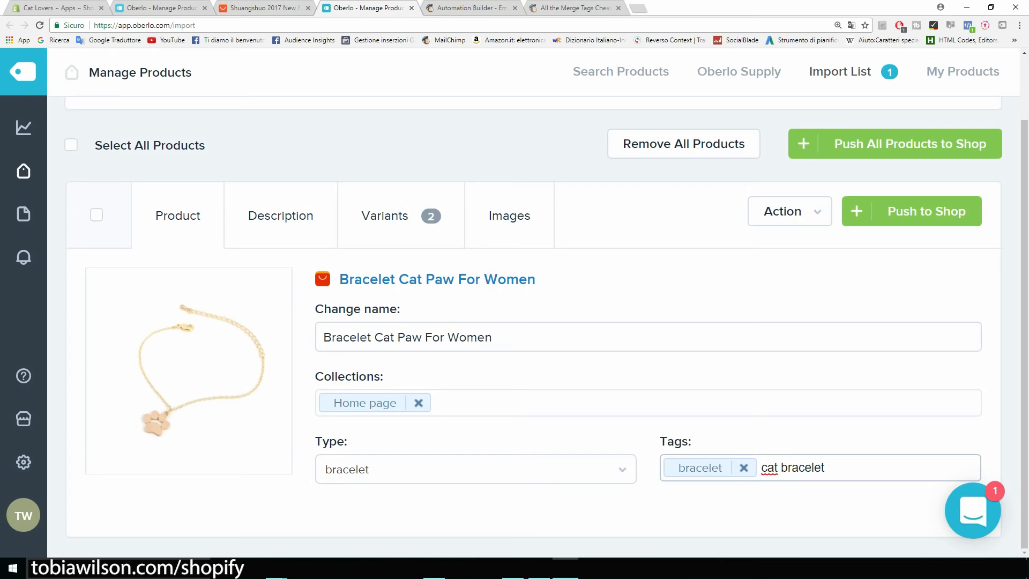
key(Return)
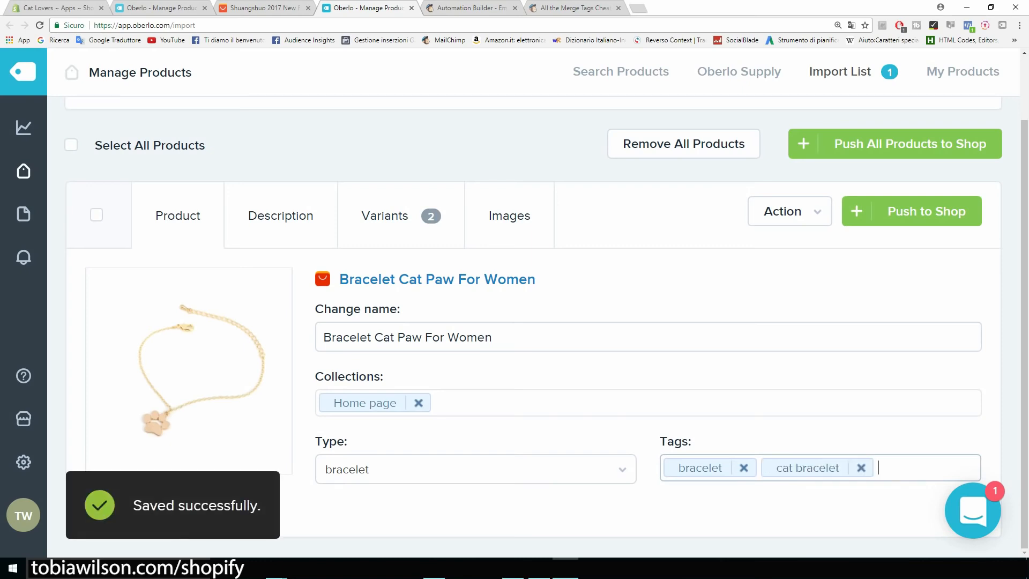
Open the Description tab and select the imported description text
click(281, 215)
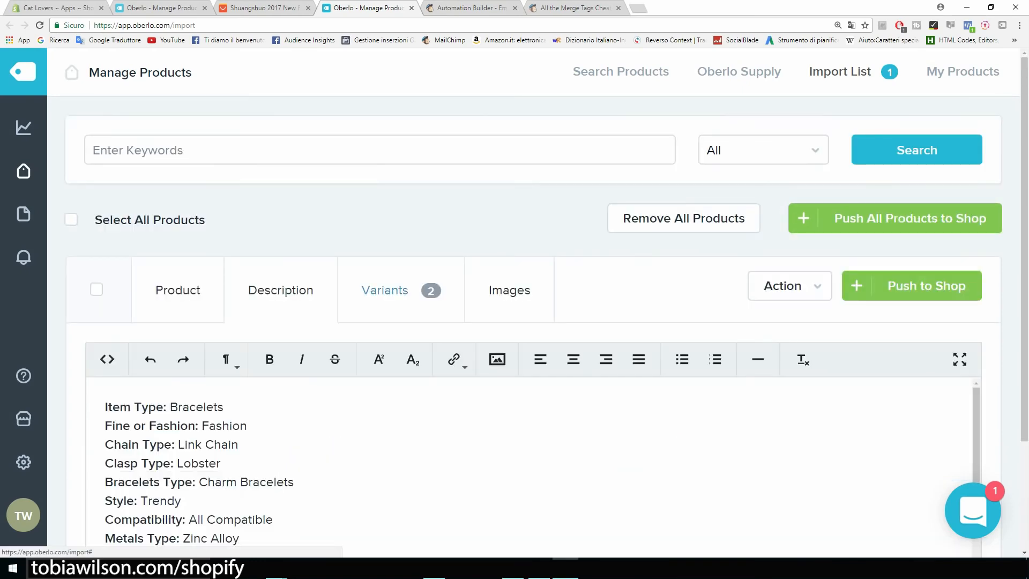
scroll(531, 466, down, 1)
scroll(531, 327, down, 2)
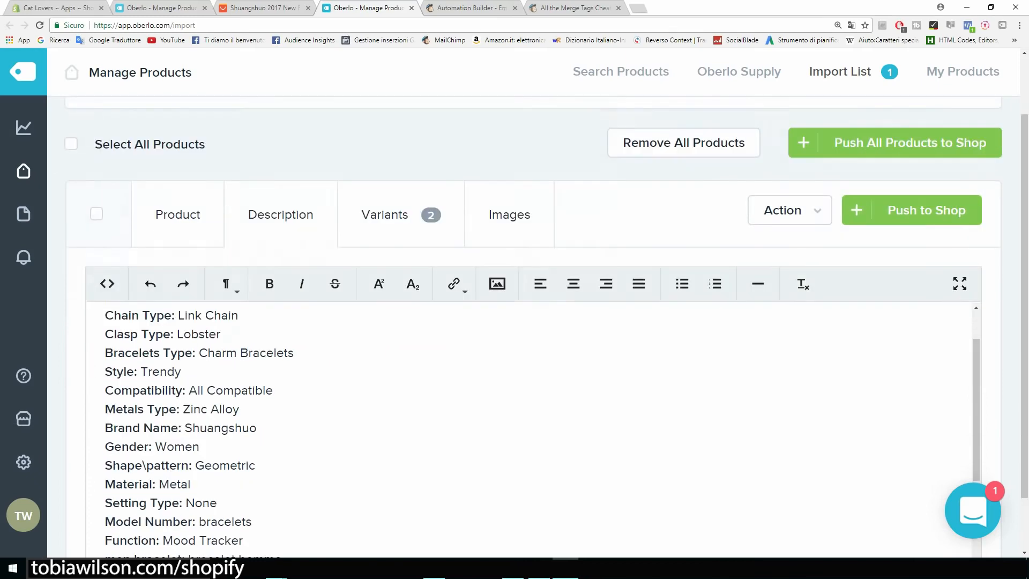
scroll(531, 375, up, 1)
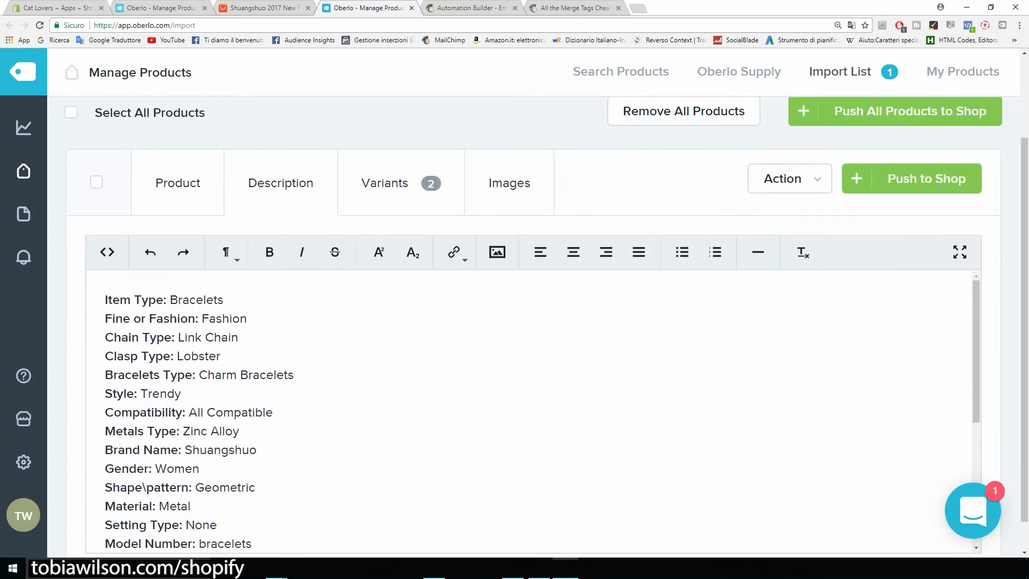
drag(105, 300, 239, 431)
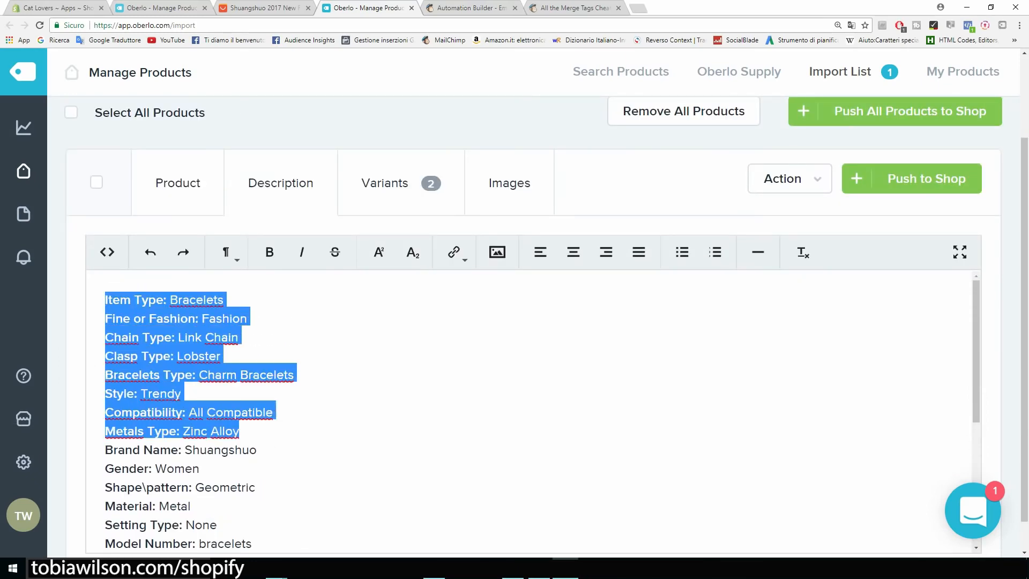
scroll(531, 402, down, 5)
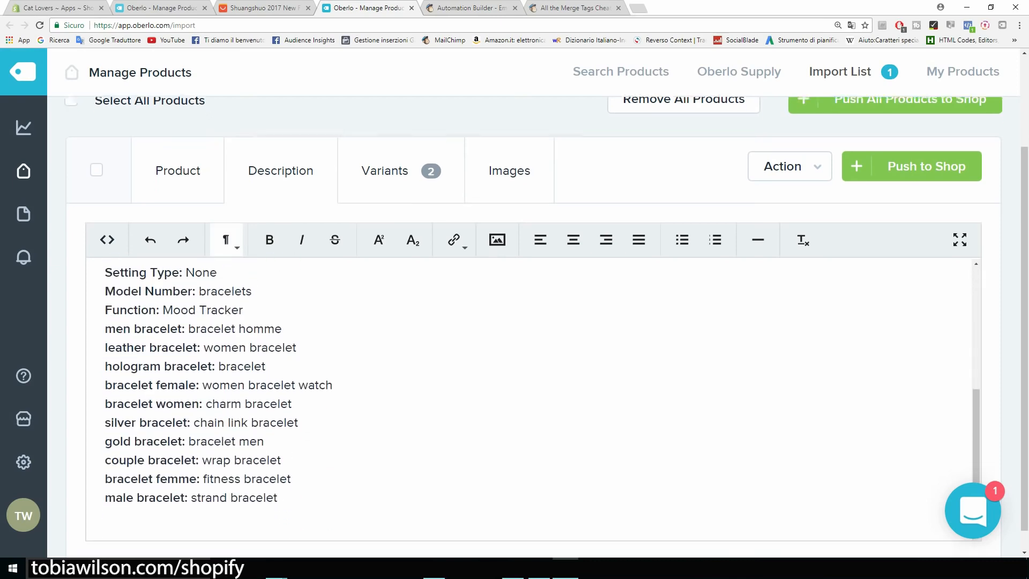
scroll(531, 375, down, 1)
drag(278, 475, 105, 236)
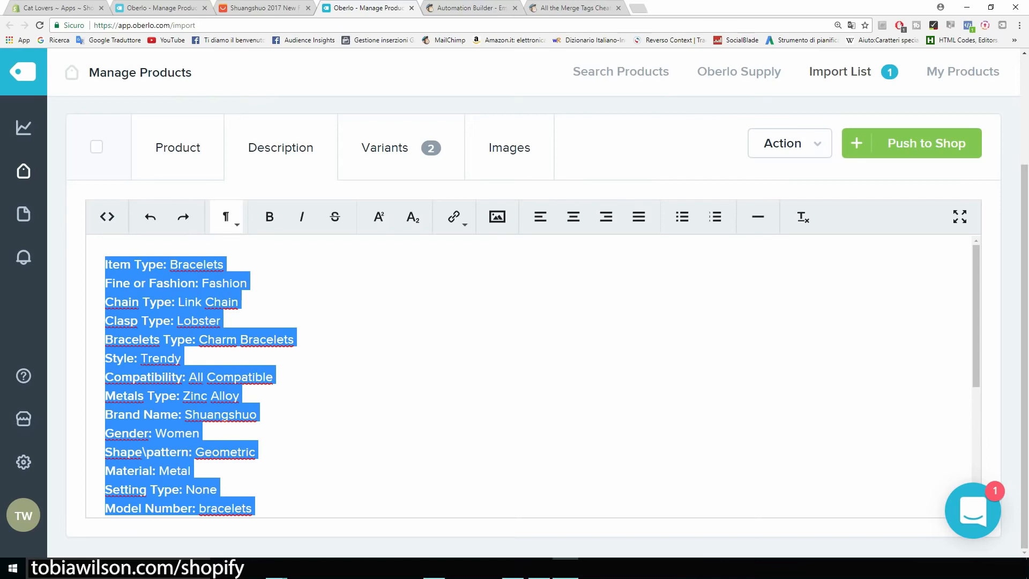
Check the AliExpress description's copper material and 13cm chain details, then return to Oberlo
key(ctrl+shift+Tab)
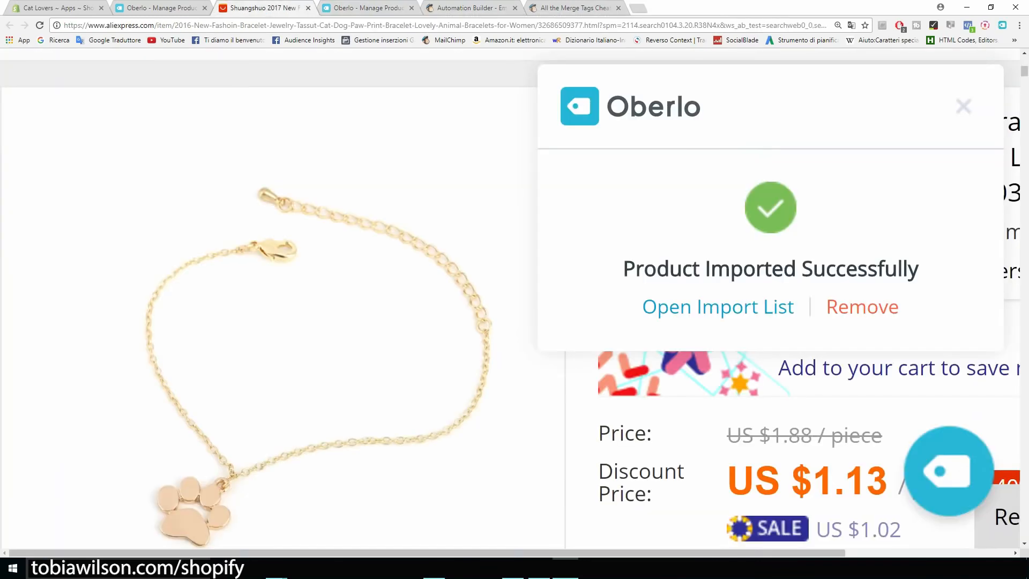
key(ctrl+minus)
key(ctrl+minus)
key(ctrl+minus)
key(ctrl+minus)
key(ctrl+minus)
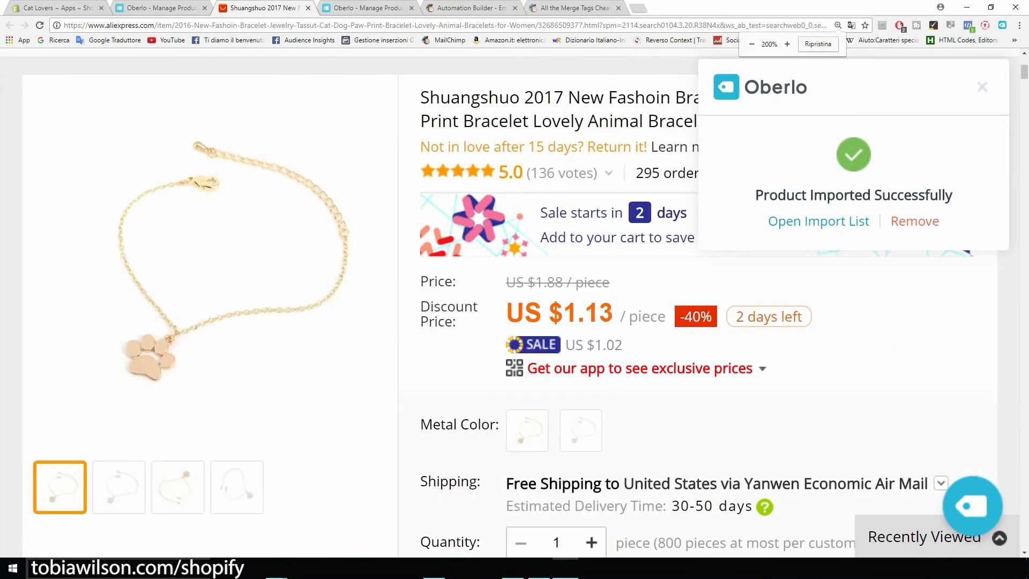
scroll(509, 300, down, 15)
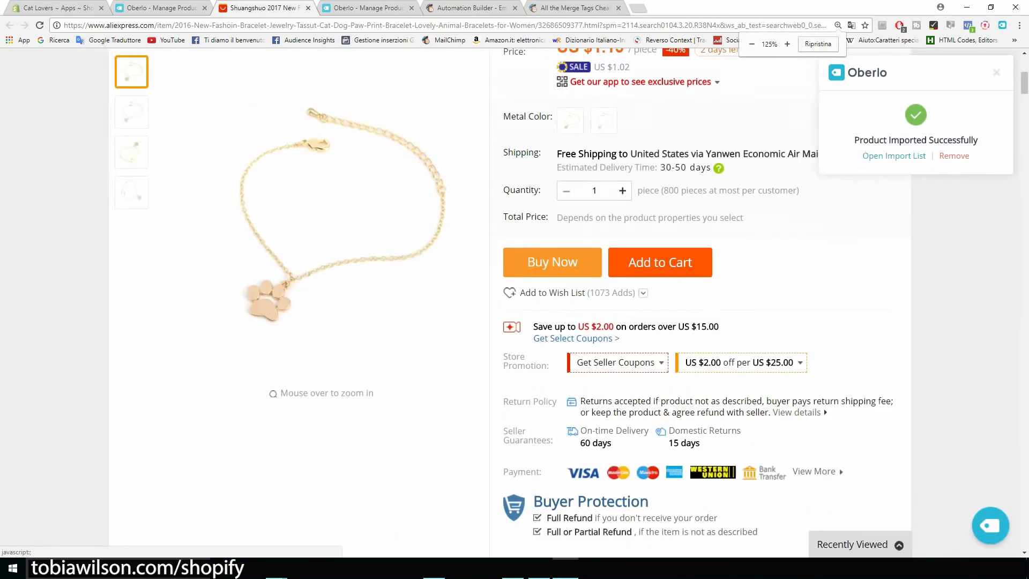
scroll(581, 300, down, 3)
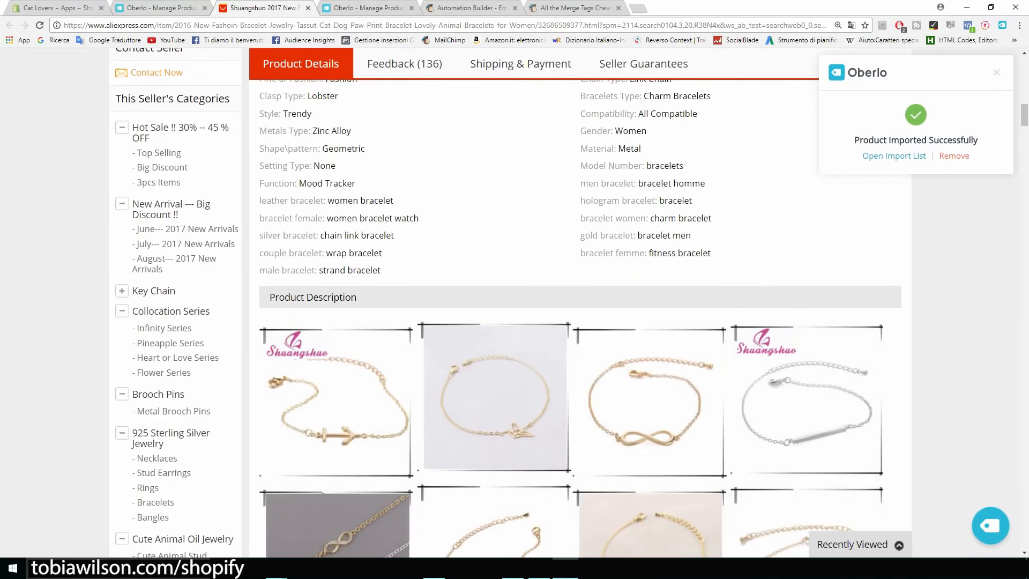
scroll(581, 301, up, 2)
drag(580, 359, 579, 220)
scroll(579, 303, down, 12)
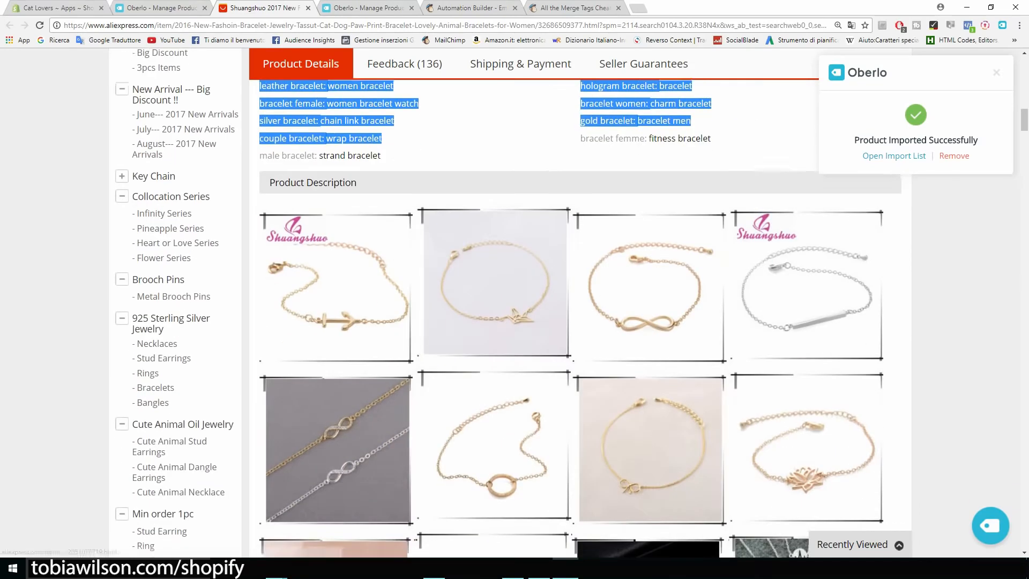
scroll(579, 303, down, 15)
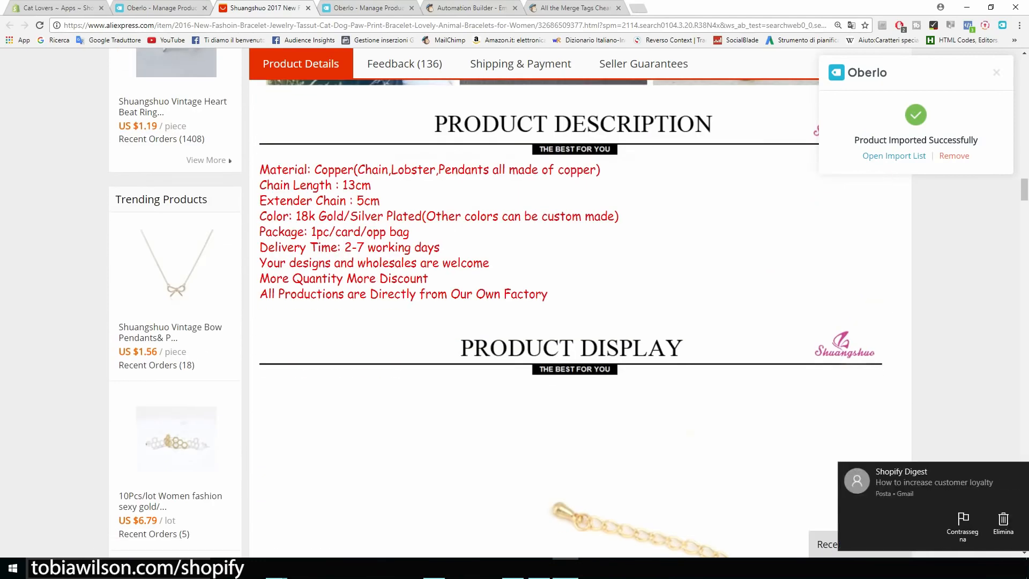
drag(548, 293, 353, 231)
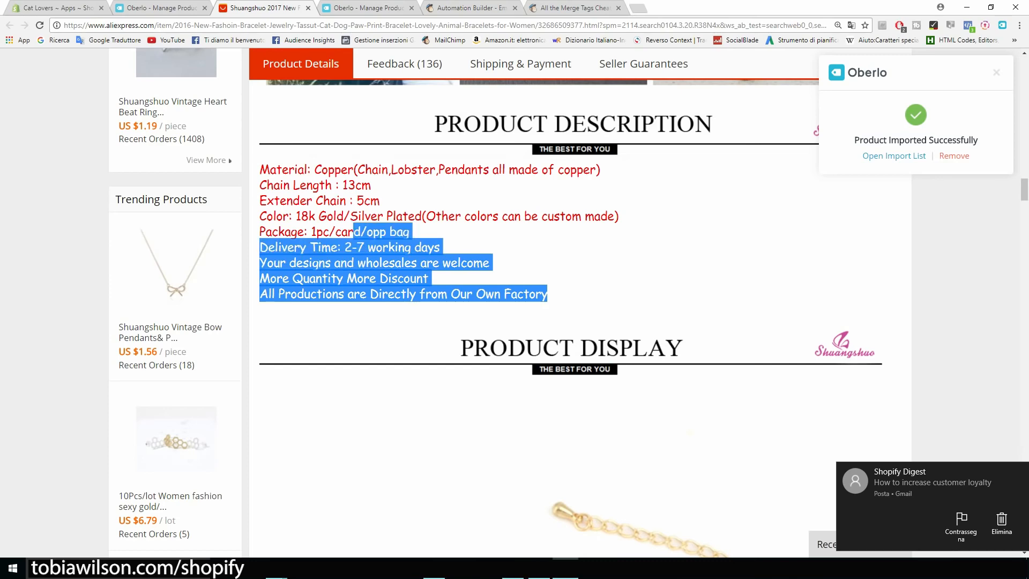
click(135, 7)
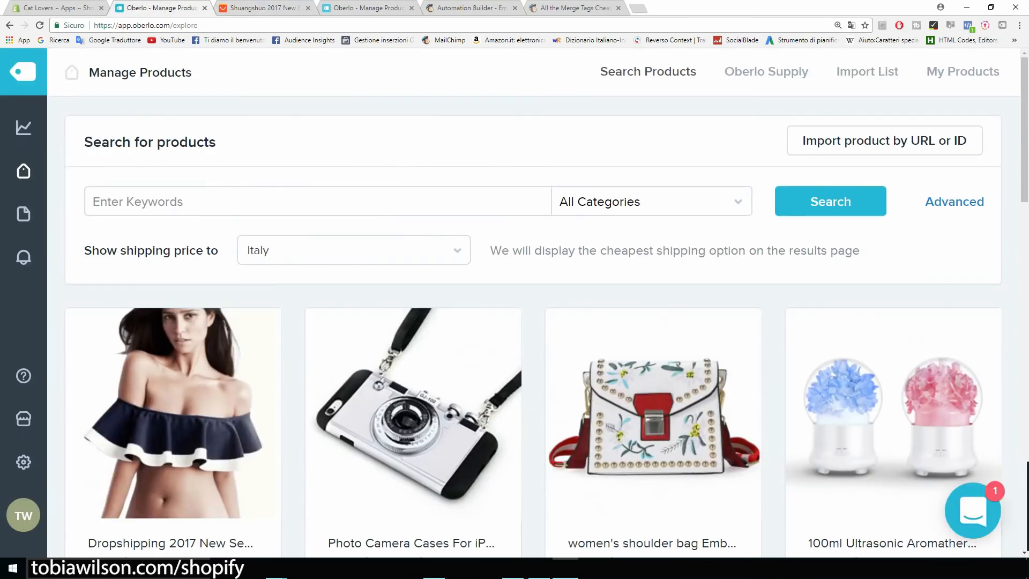
Replace the description with 'Beatiful bracelet...' followed by the Color and Material lines pasted from the notes
click(362, 7)
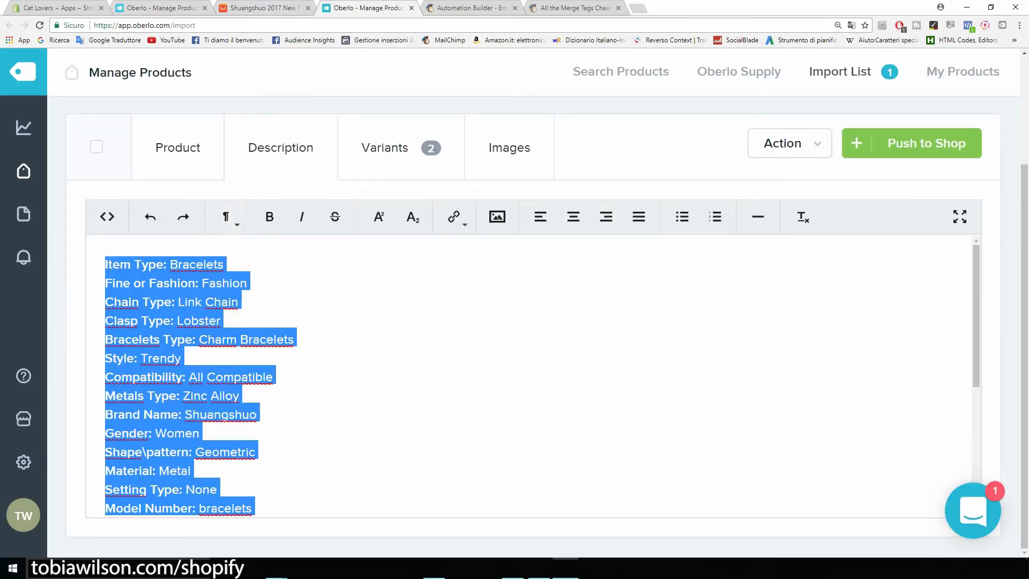
key(BackSpace)
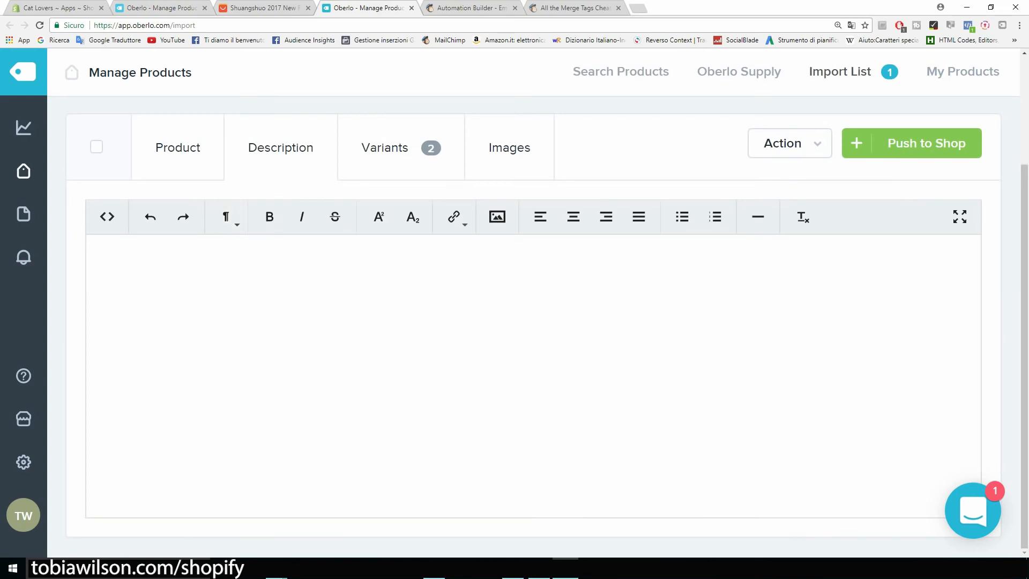
text(Bea)
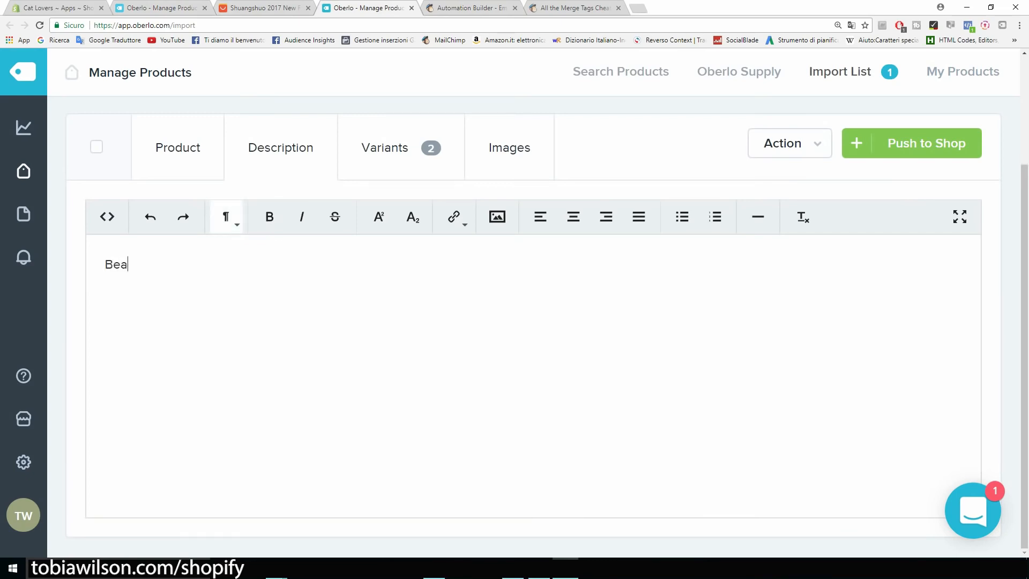
text(tiful bracelet...)
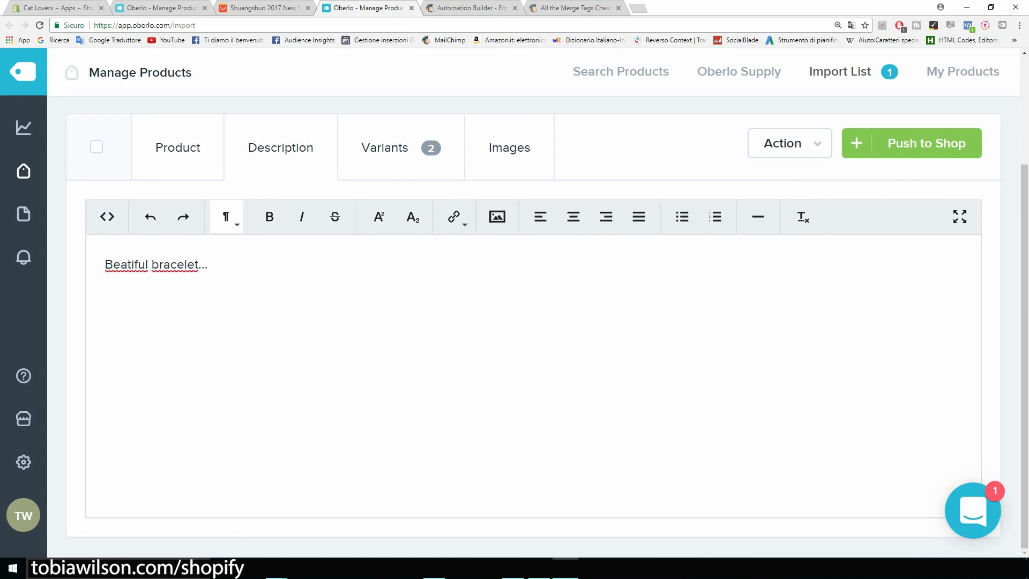
key(shift+Left)
key(shift+Left)
key(shift+Left)
key(shift+Left)
key(shift+Left)
key(shift+Left)
key(shift+Left)
key(shift+Left)
key(shift+Left)
key(shift+Left)
key(shift+Left)
key(shift+Left)
key(shift+Left)
key(shift+Left)
key(shift+Left)
key(shift+Left)
key(shift+Left)
key(shift+Left)
key(shift+Left)
key(shift+Left)
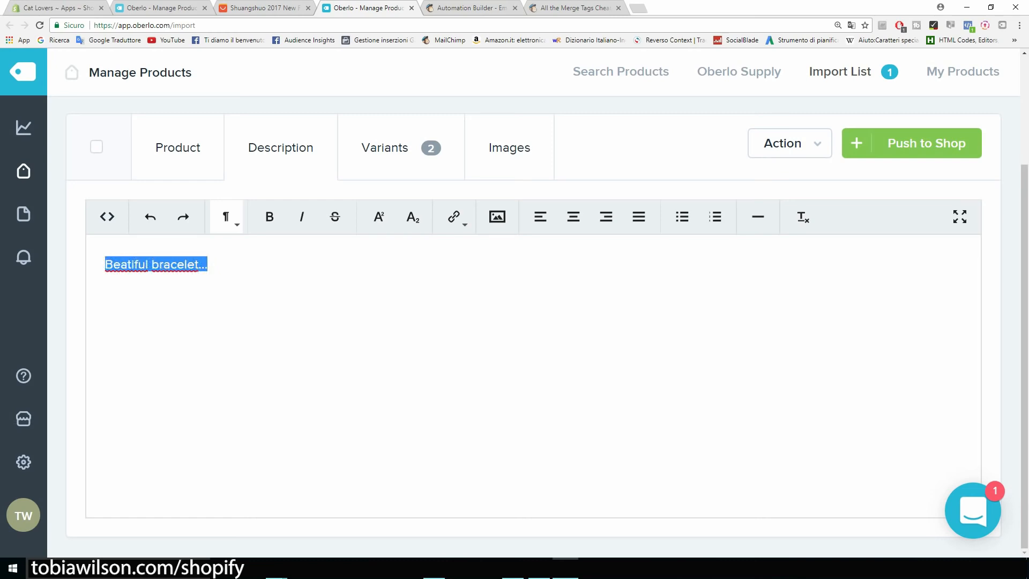
key(Right)
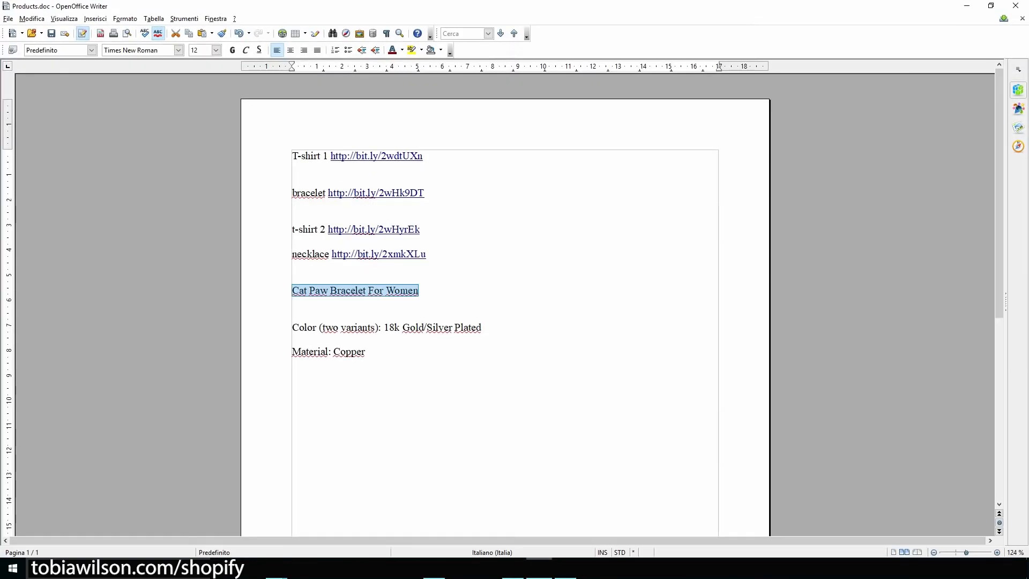
drag(293, 328, 367, 352)
key(ctrl+c)
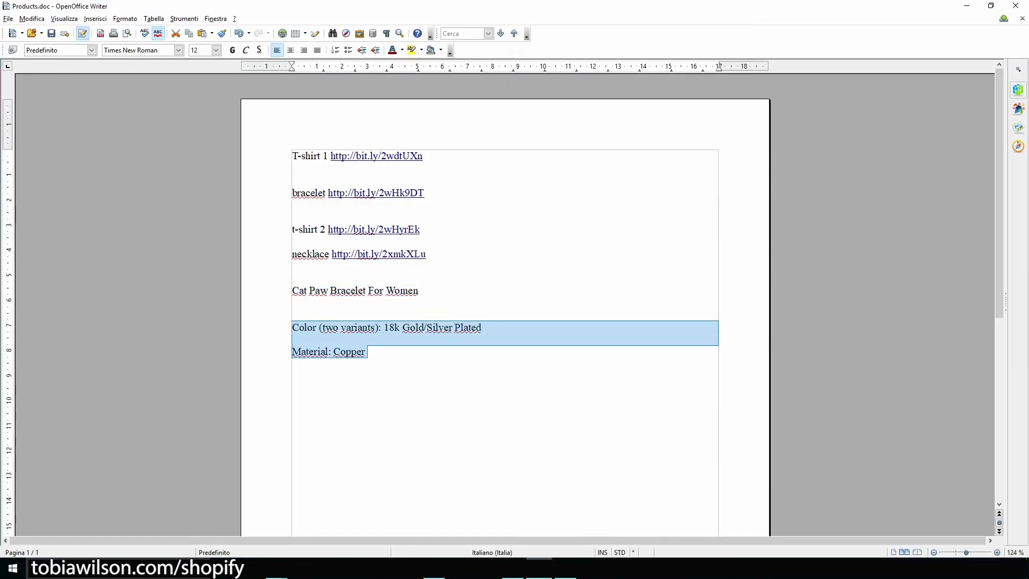
click(967, 6)
key(Return)
key(Return)
key(ctrl+v)
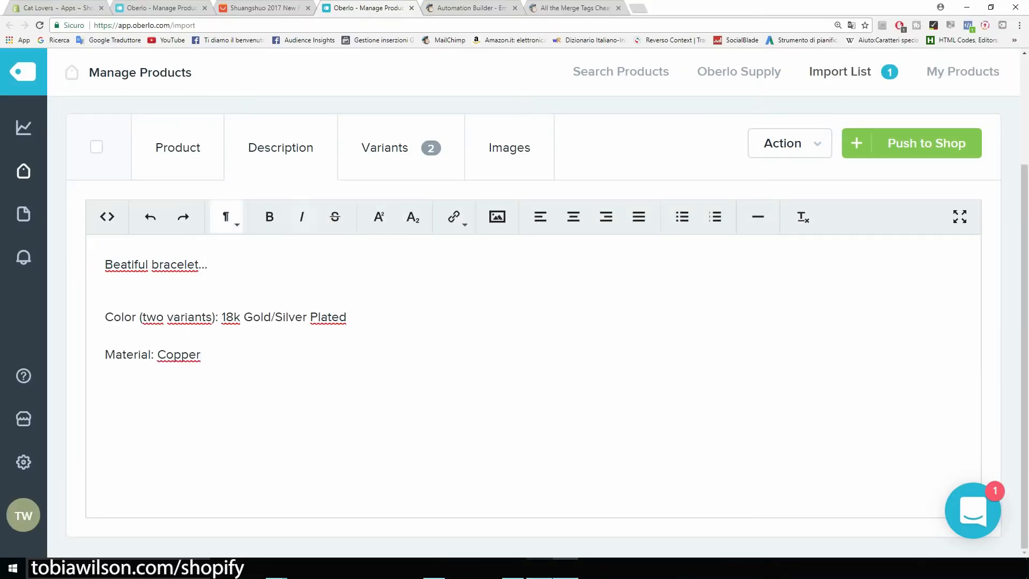
In Images, keep only the first gold and first silver bracelet photos, unchecking duplicates
scroll(509, 255, up, 2)
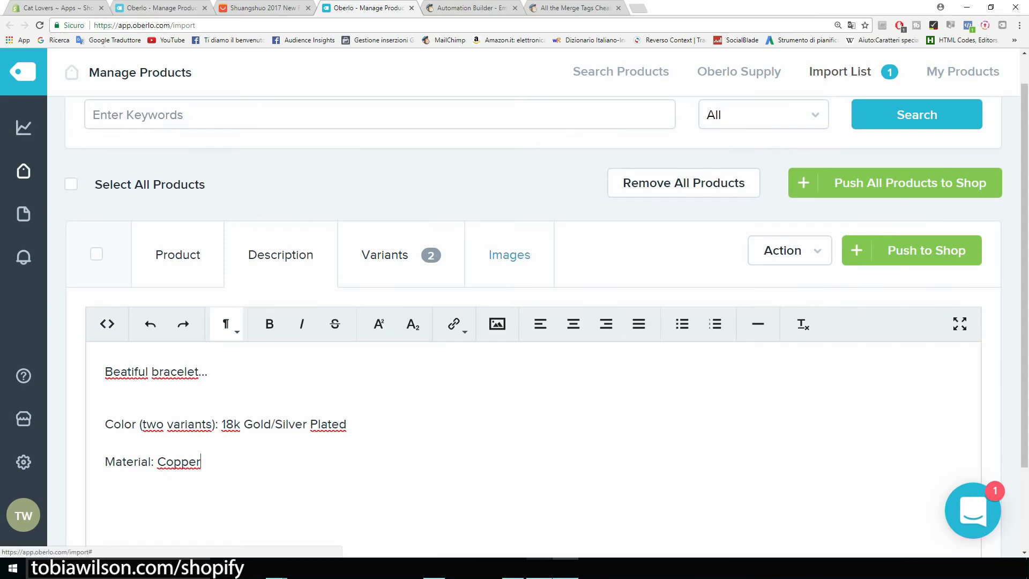
click(509, 254)
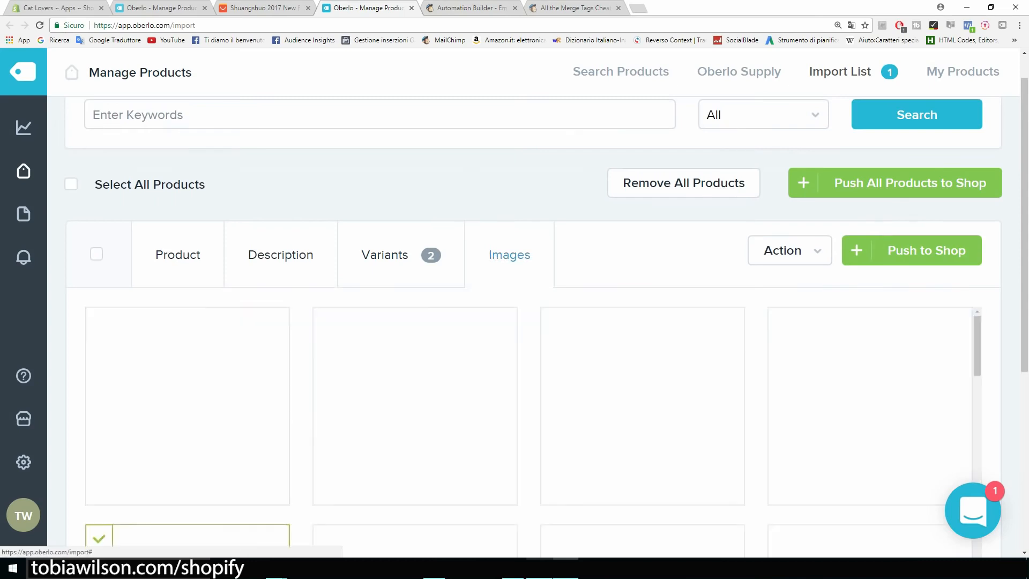
scroll(280, 177, down, 2)
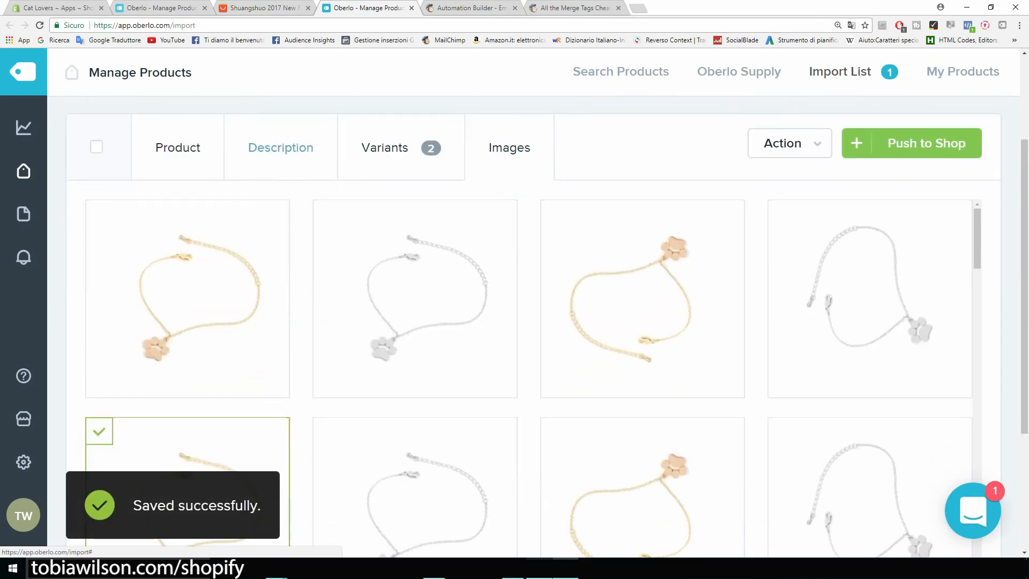
scroll(187, 322, down, 1)
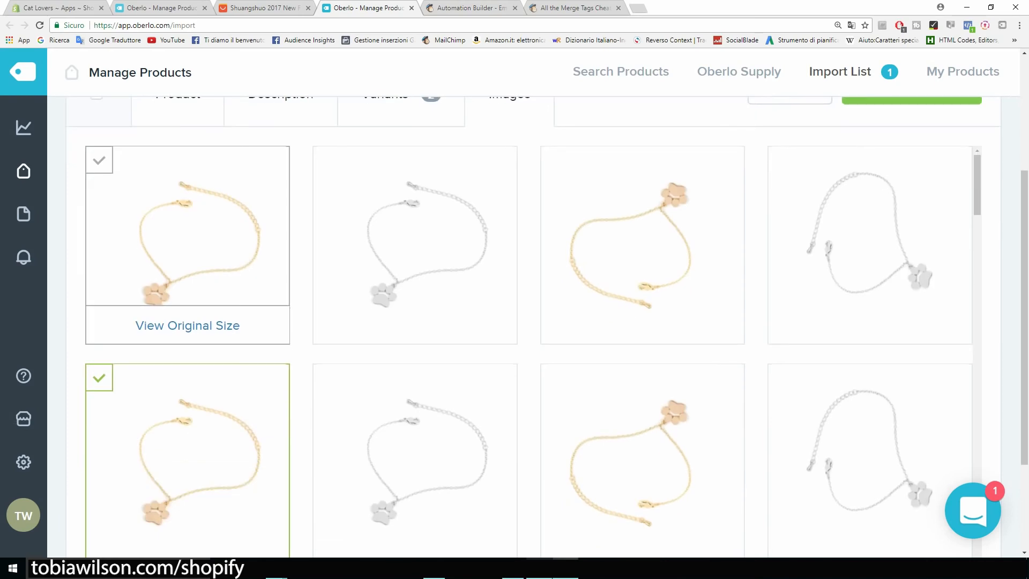
scroll(188, 321, down, 2)
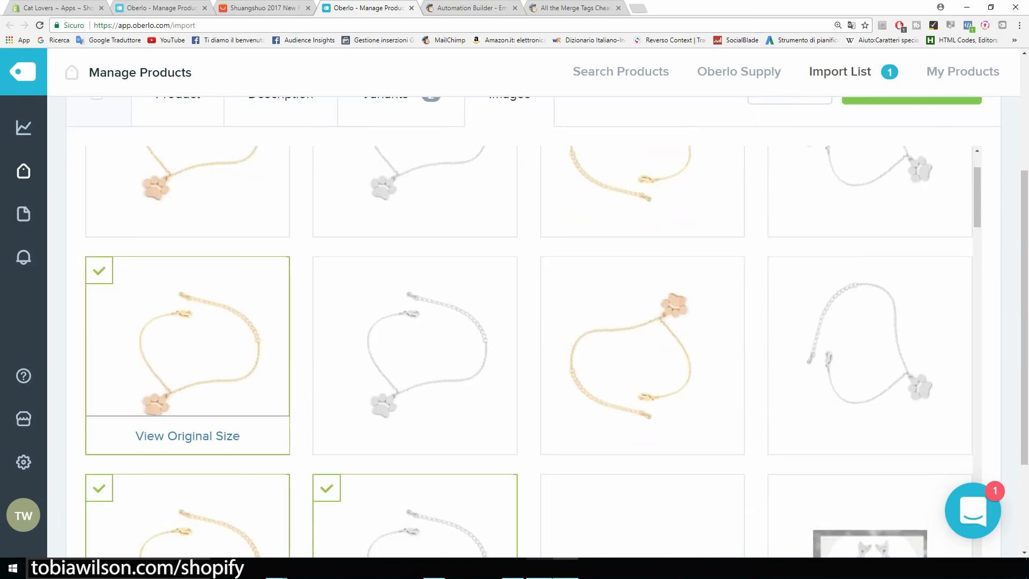
click(99, 271)
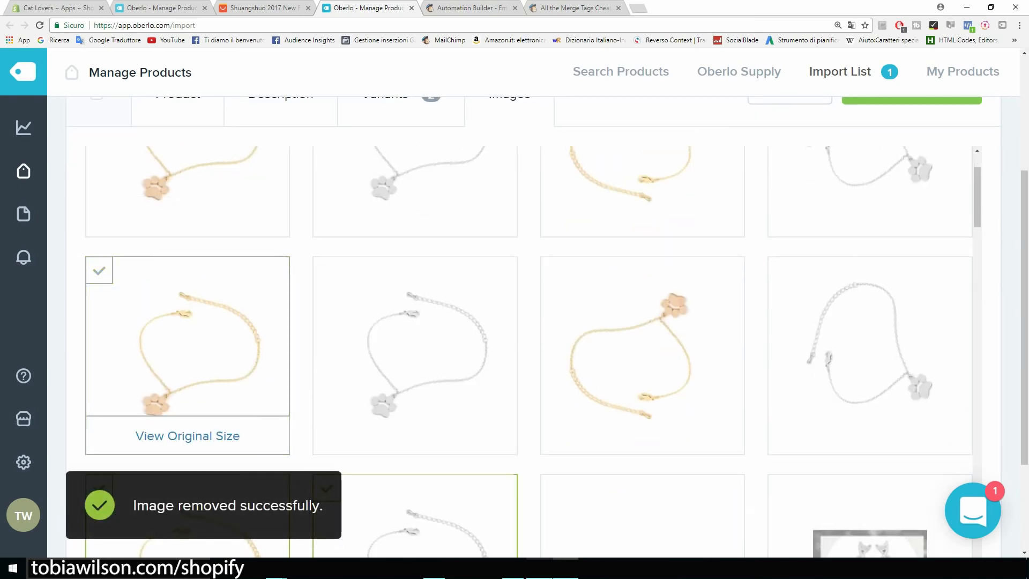
scroll(187, 321, down, 2)
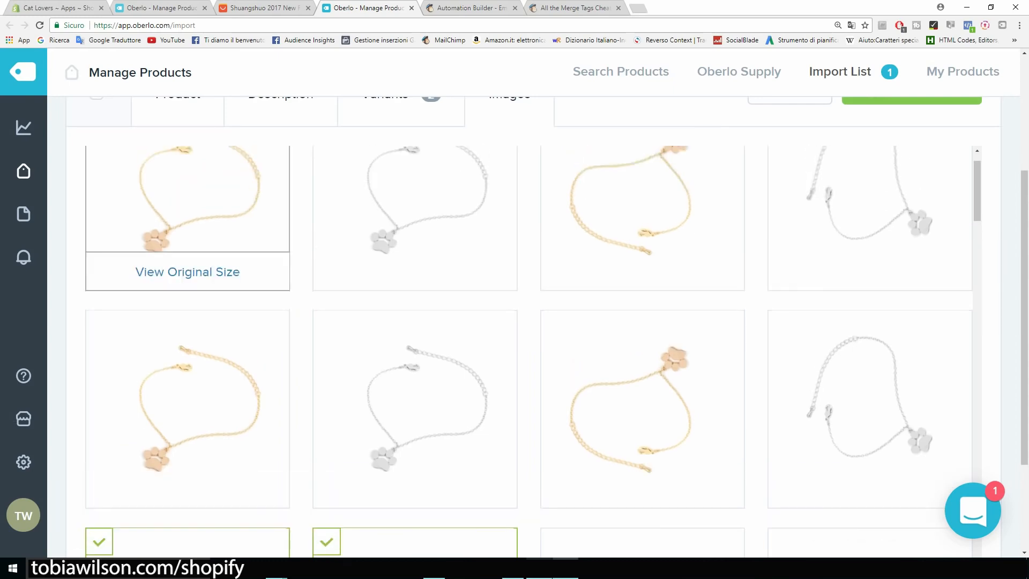
click(99, 160)
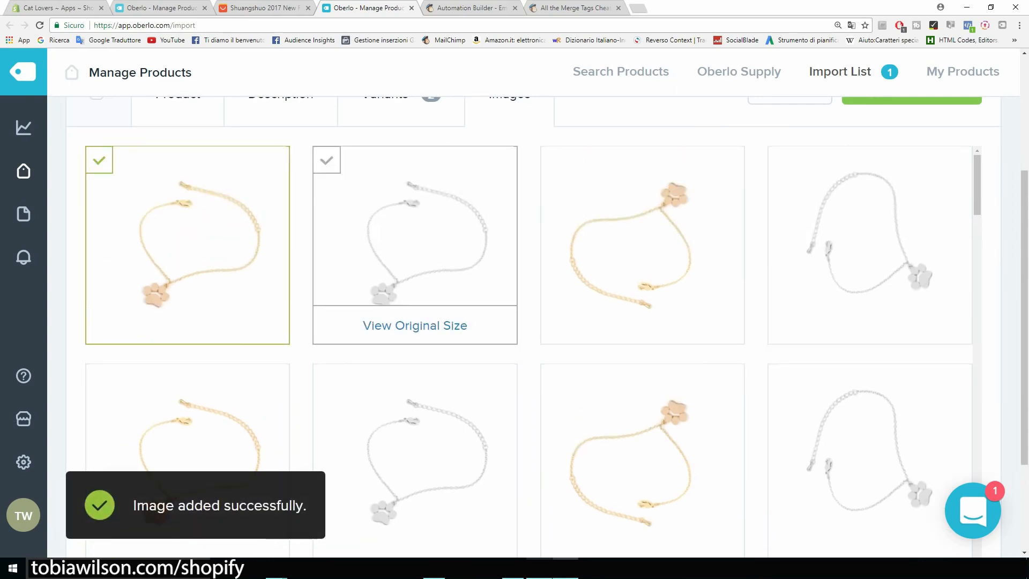
click(327, 161)
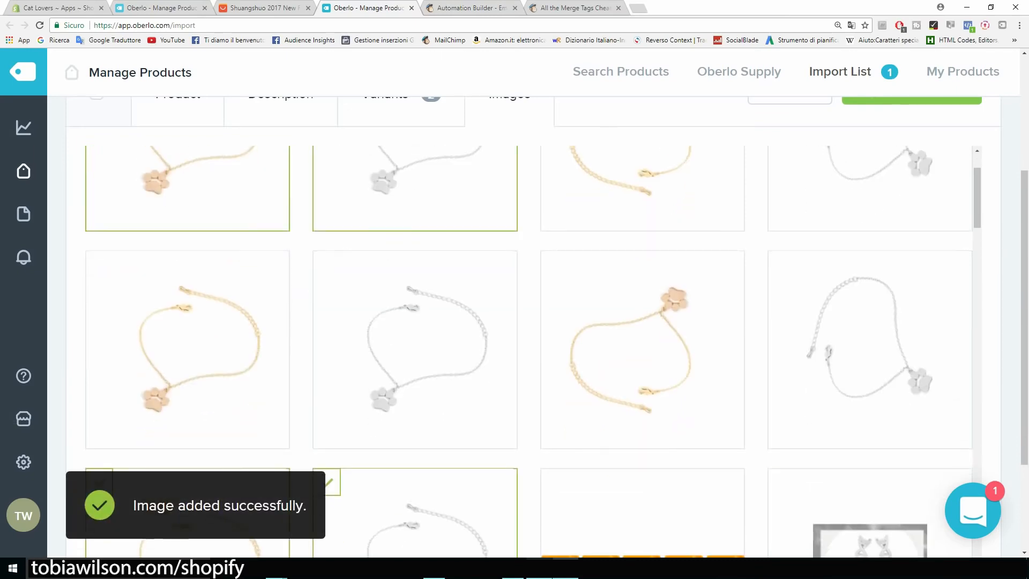
scroll(188, 300, down, 2)
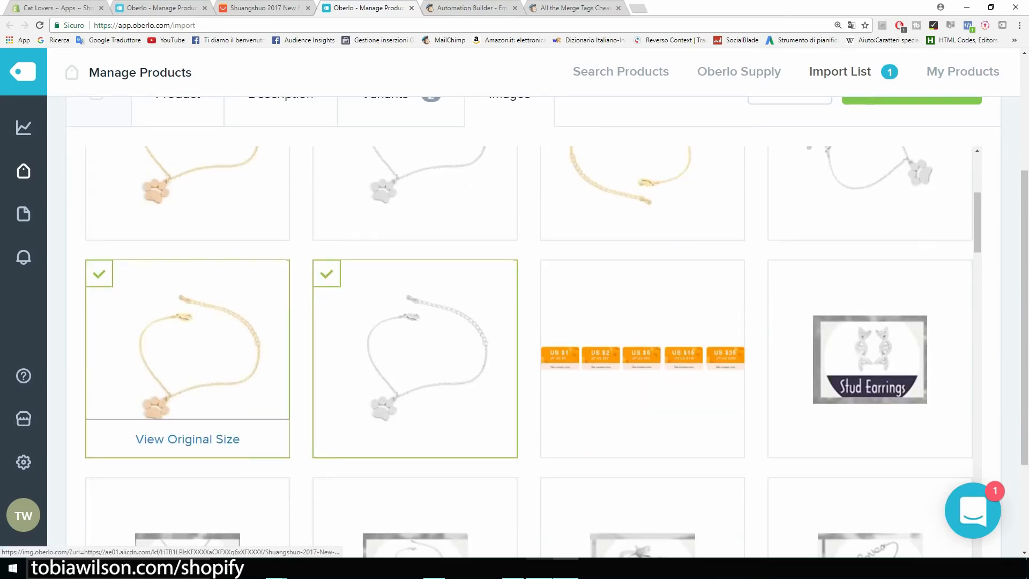
click(100, 274)
click(326, 274)
Push the bracelet from Oberlo to the Shopify store
scroll(643, 379, up, 10)
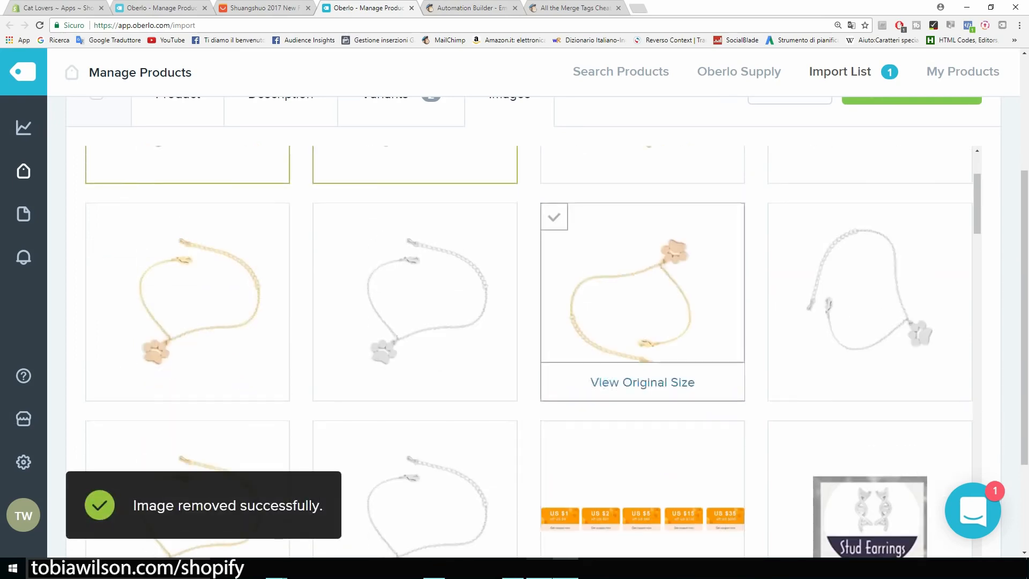
scroll(643, 379, down, 2)
scroll(644, 372, down, 1)
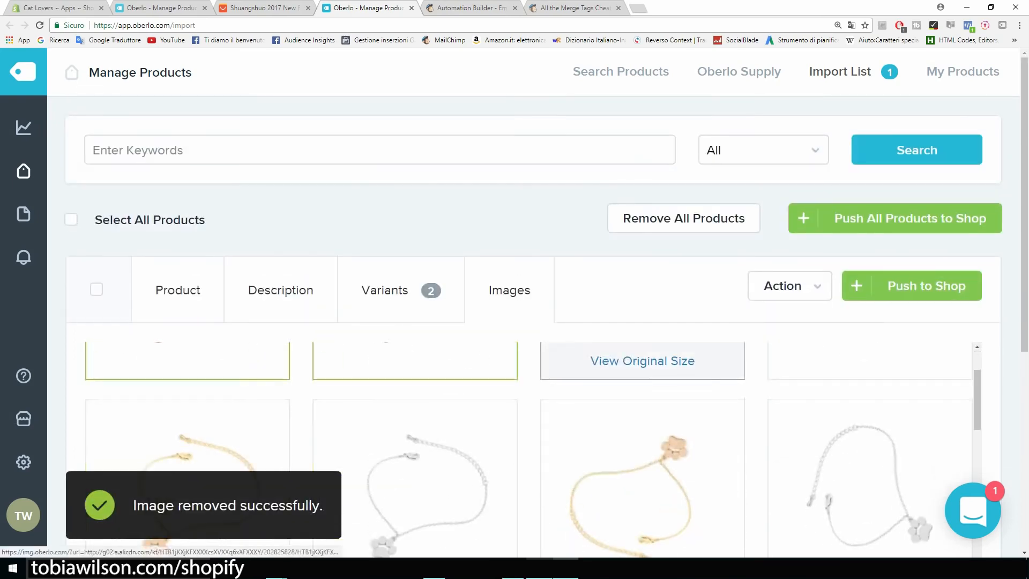
scroll(643, 372, up, 3)
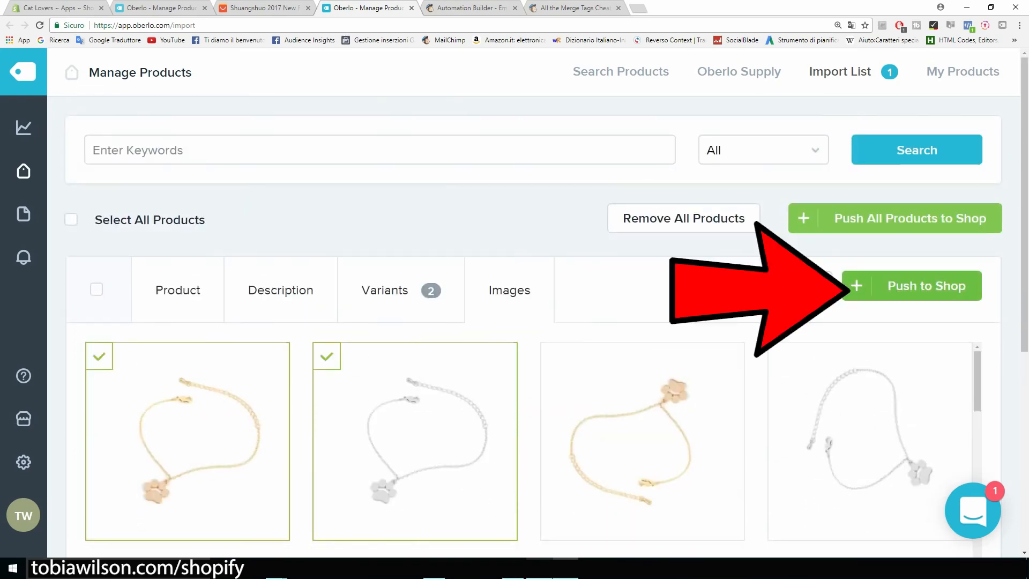
click(927, 285)
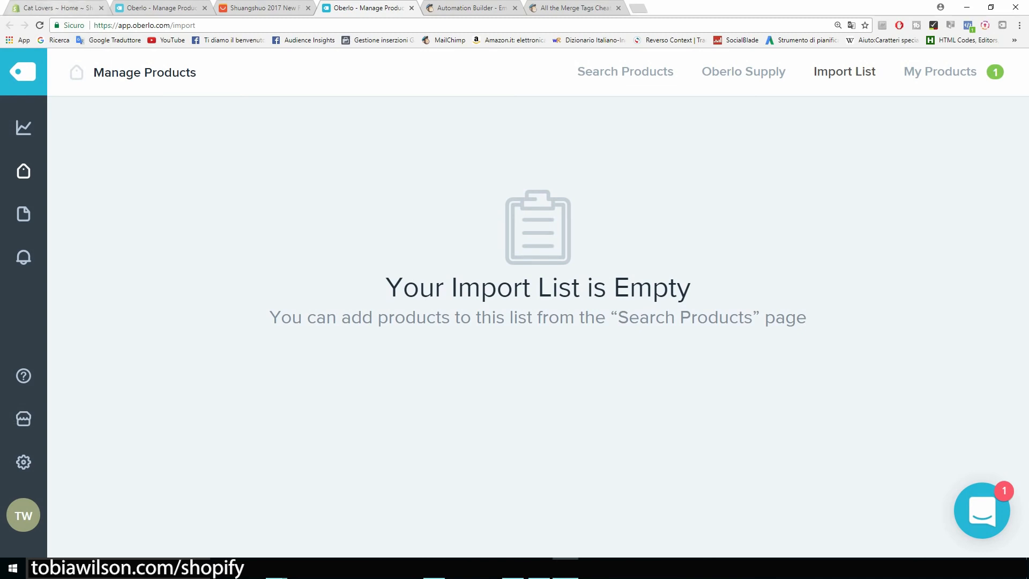
Open Bracelet Cat Paw For Women from the admin Products list and view it on the storefront
click(57, 8)
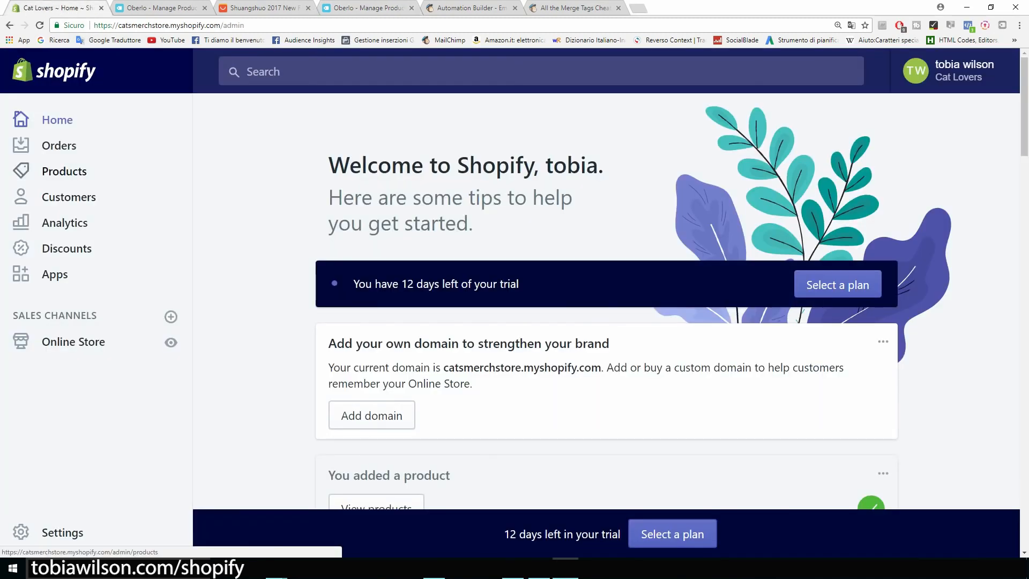
click(64, 171)
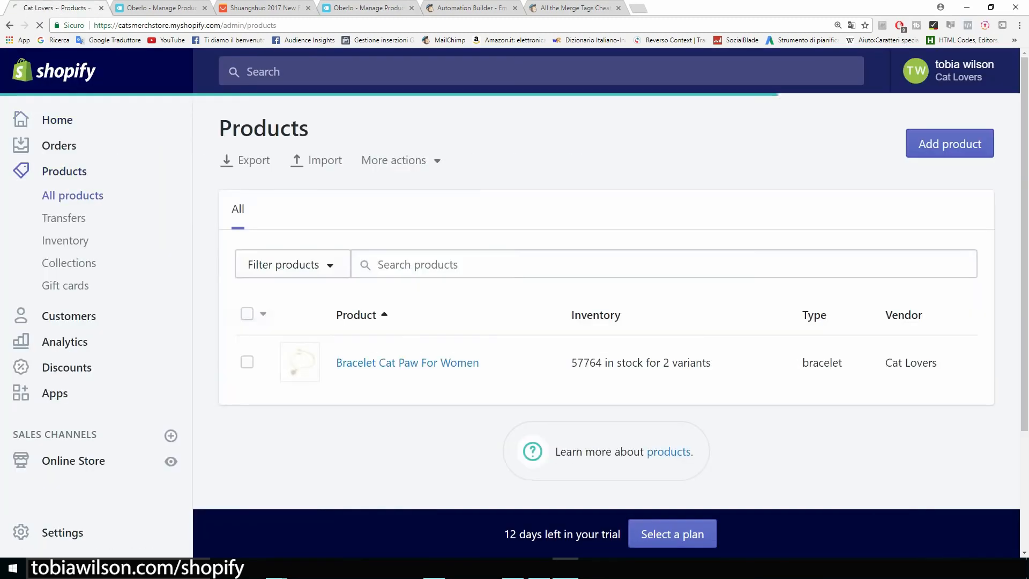
key(ctrl+minus)
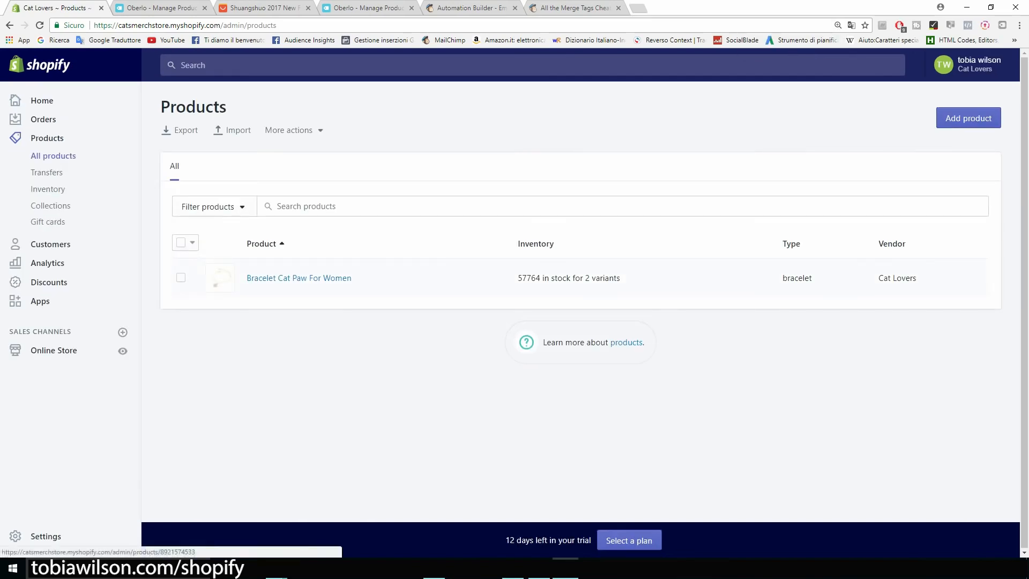
key(ctrl+plus)
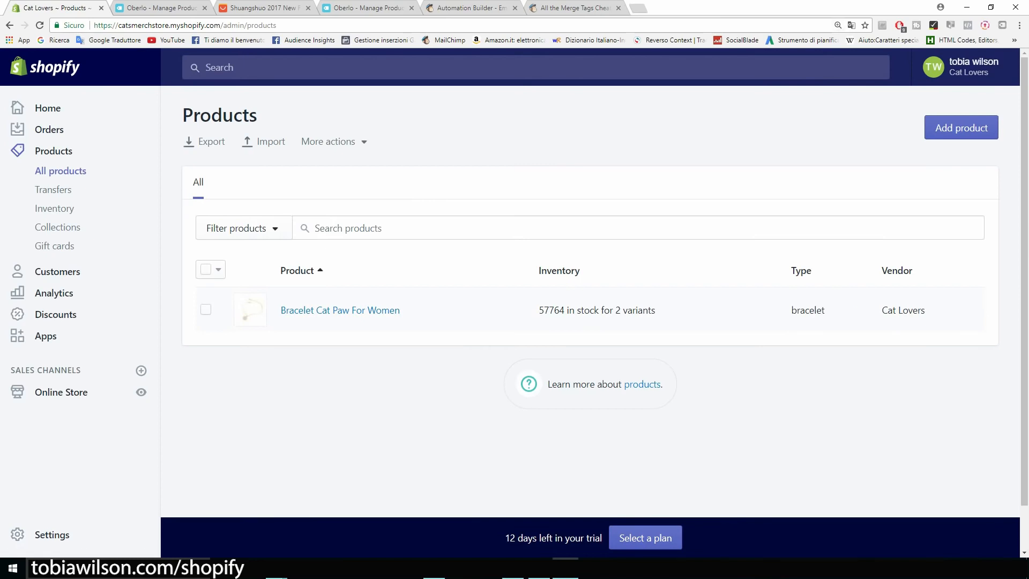
click(340, 310)
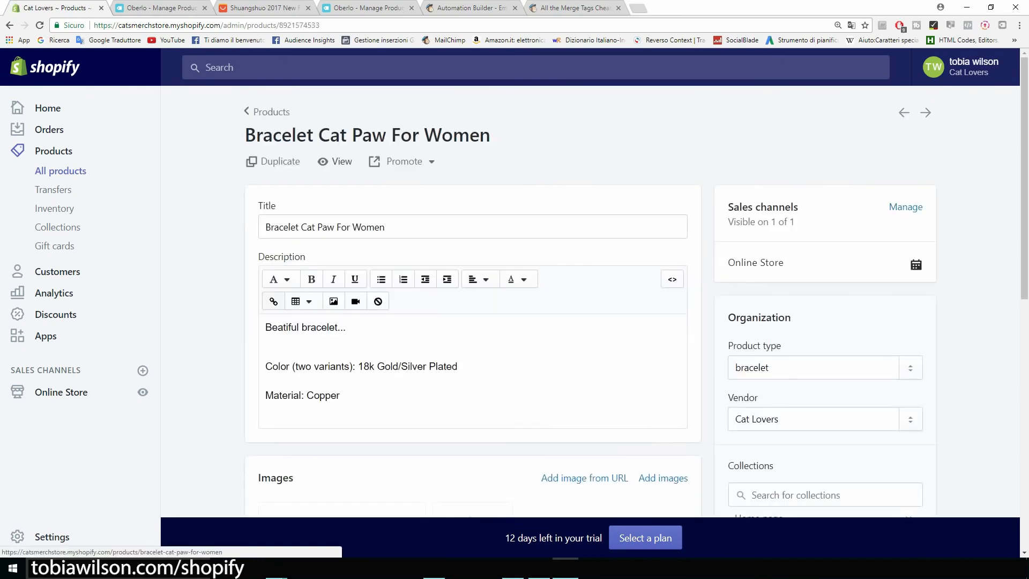
click(335, 162)
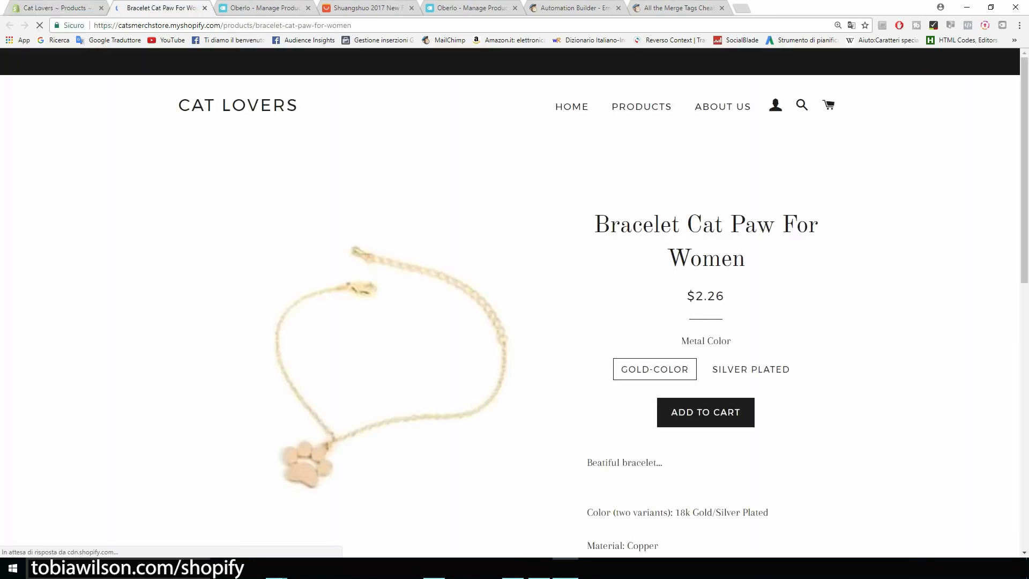
scroll(515, 306, down, 7)
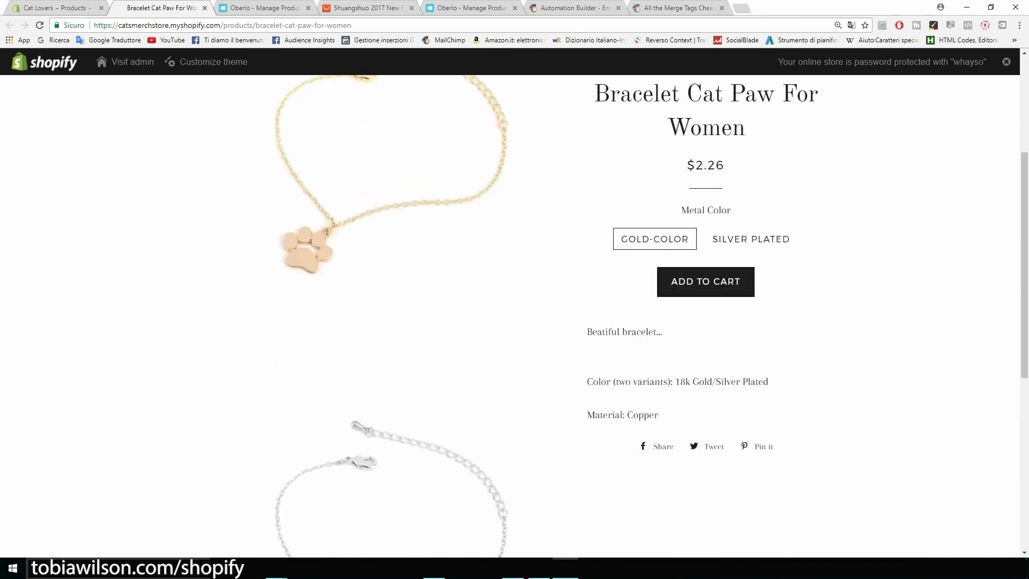
scroll(392, 316, up, 2)
scroll(392, 317, down, 3)
scroll(391, 316, up, 3)
scroll(391, 316, up, 2)
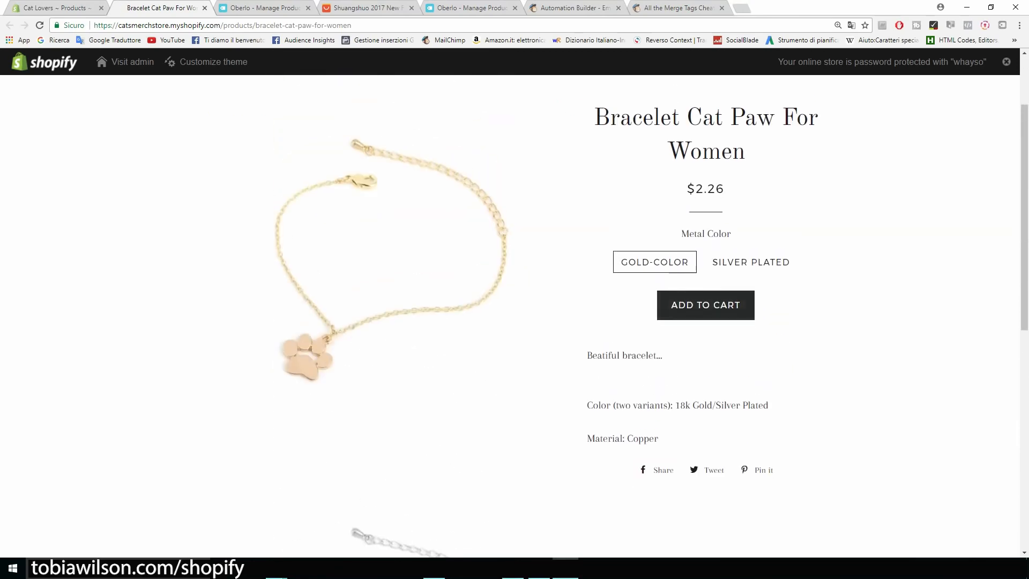
key(ctrl+plus)
key(ctrl+plus)
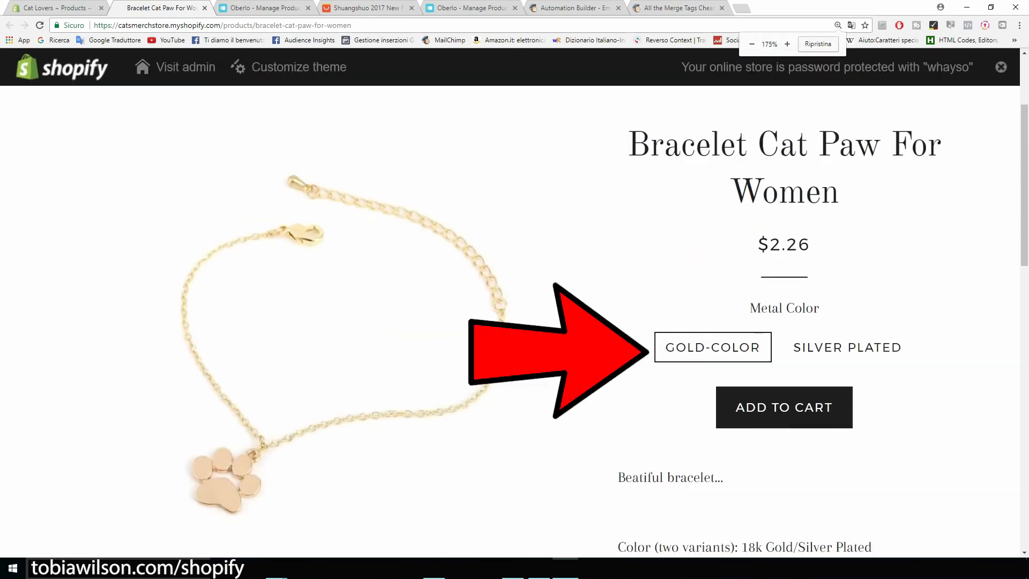
scroll(509, 322, down, 2)
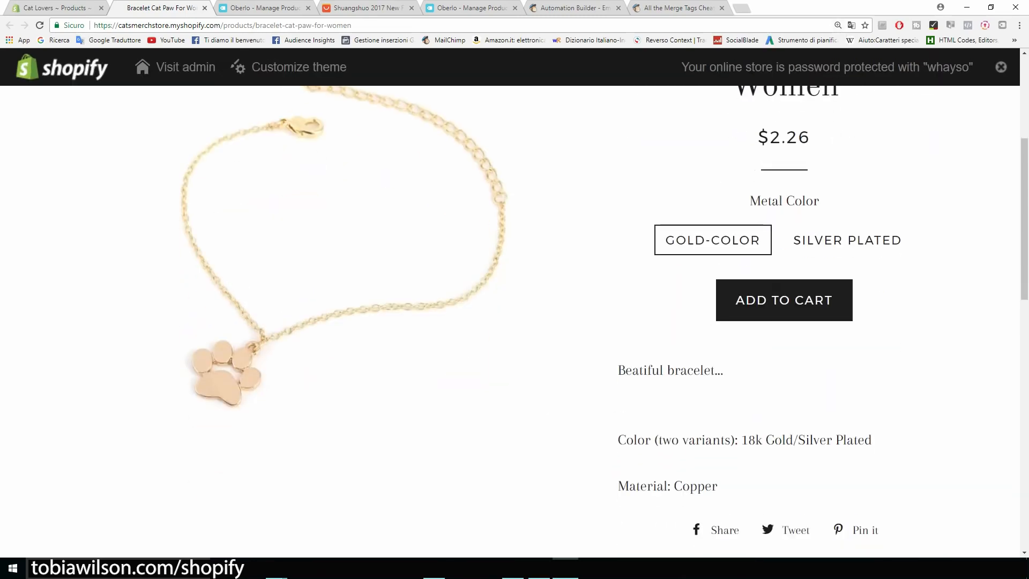
scroll(509, 322, down, 2)
drag(618, 263, 723, 263)
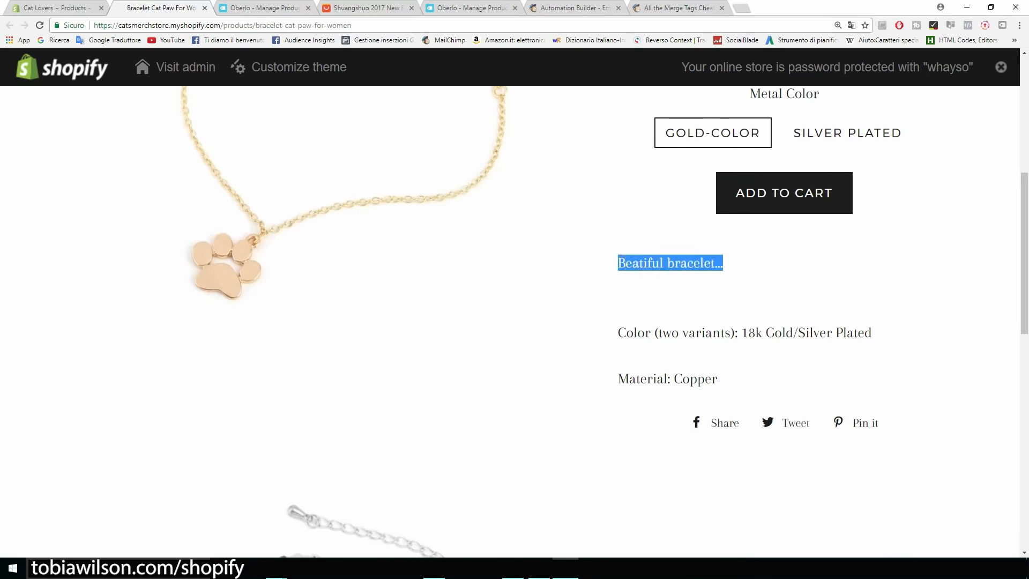
scroll(509, 321, up, 1)
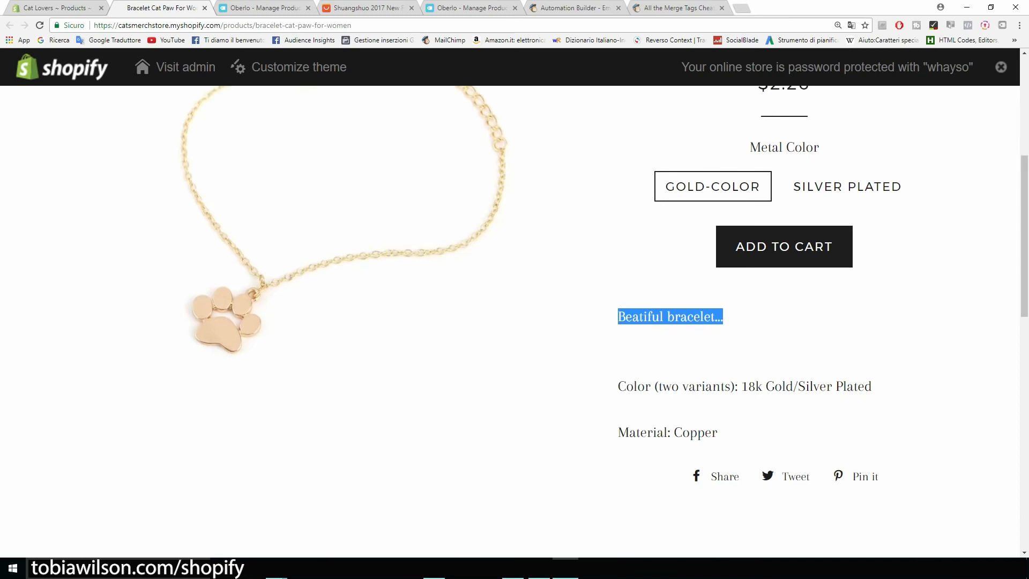
scroll(605, 321, up, 6)
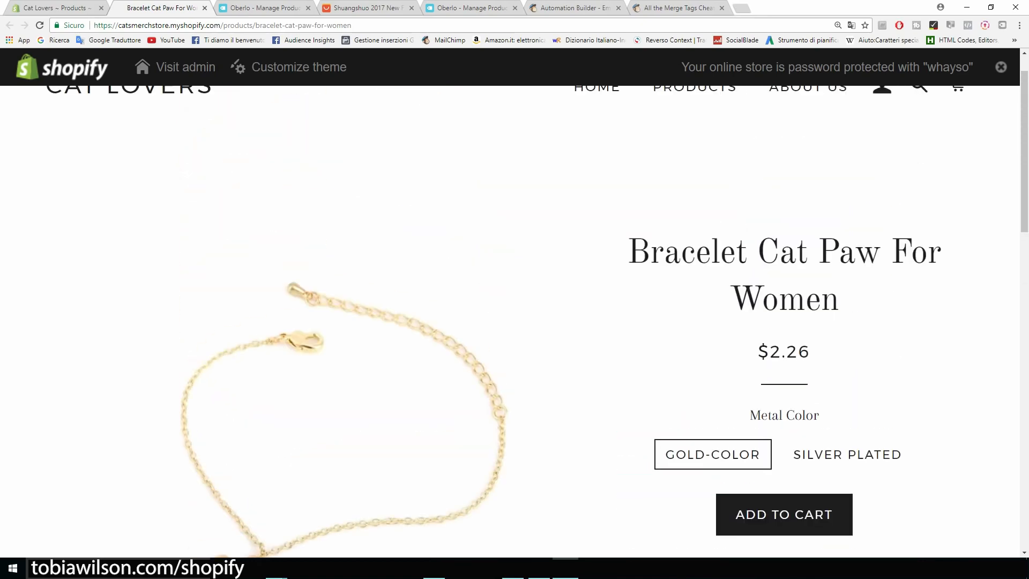
scroll(604, 322, down, 3)
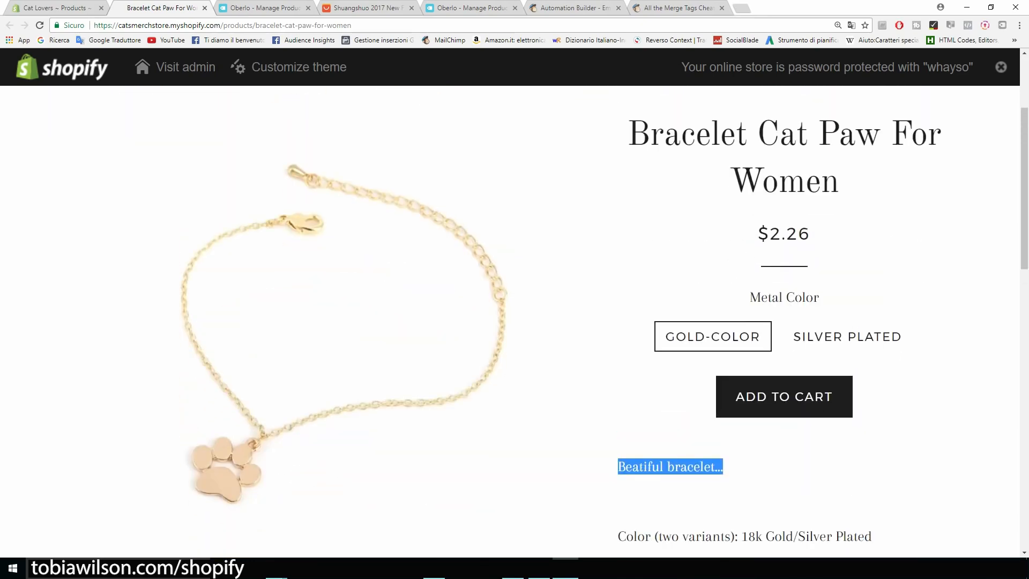
Replace the placeholder with 'If you like cats this is the bracelet for you.' and a line ending 'cat paw bracelet for just $14,95'
key(ctrl+shift+Tab)
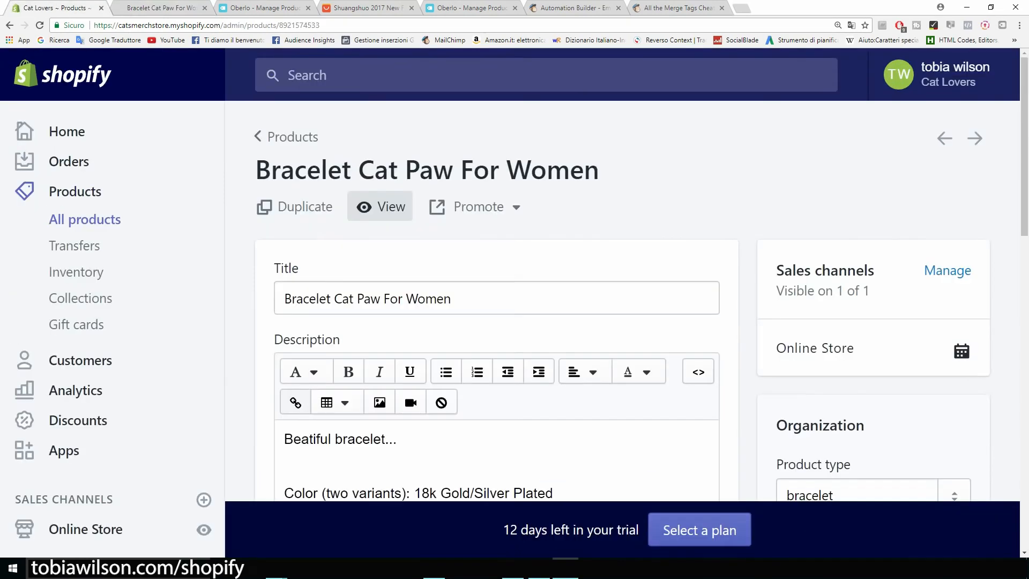
scroll(638, 279, down, 3)
drag(398, 279, 283, 278)
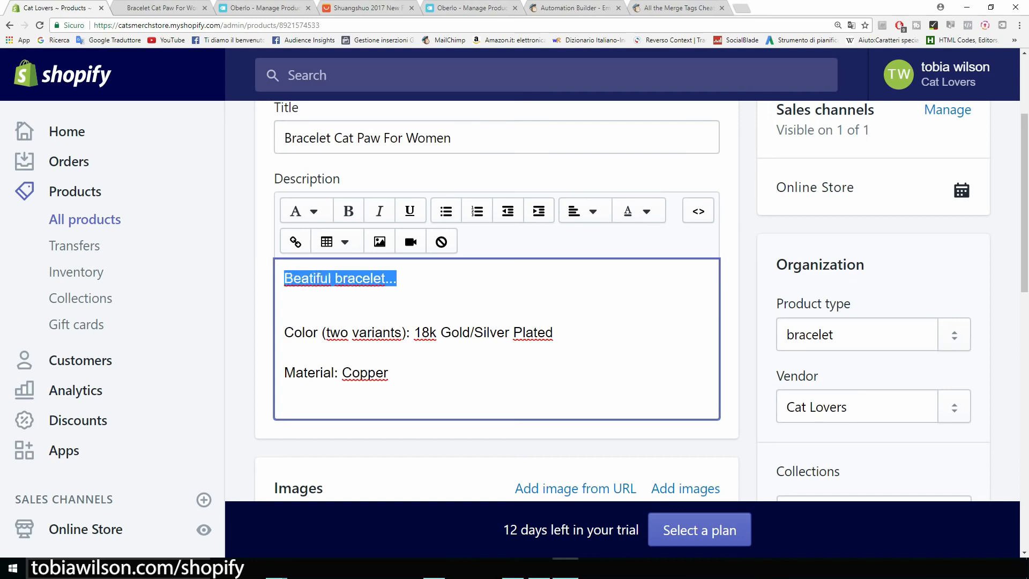
key(BackSpace)
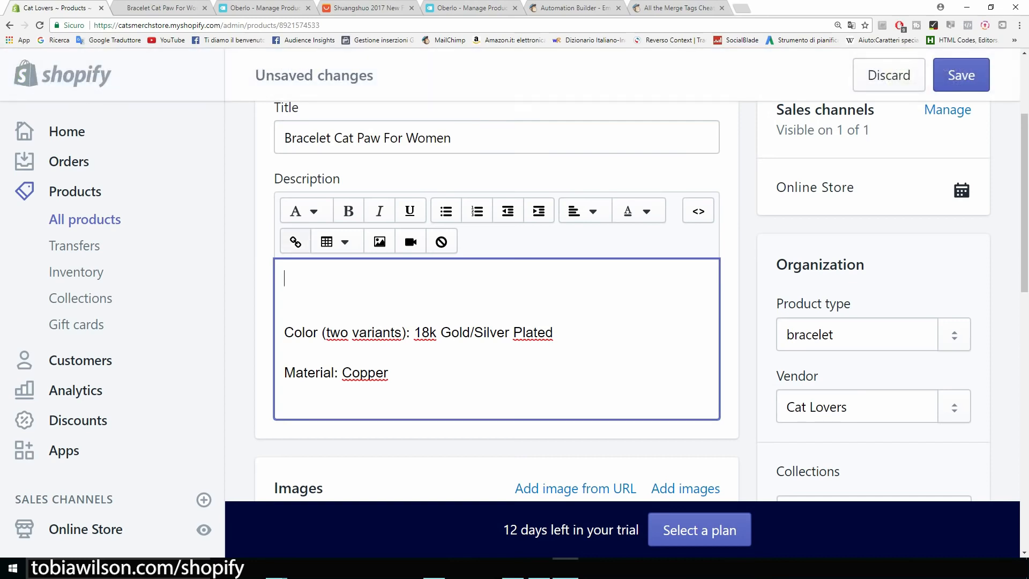
text(If you like cats this is the bracelet for you.)
key(Return)
text(A beatiful bracelet that per)
key(BackSpace)
key(BackSpace)
key(BackSpace)
key(BackSpace)
key(BackSpace)
key(BackSpace)
key(BackSpace)
key(BackSpace)
key(BackSpace)
key(BackSpace)
key(BackSpace)
key(BackSpace)
key(BackSpace)
key(BackSpace)
key(BackSpace)
key(BackSpace)
key(BackSpace)
text(cat paw bracelet for just $14,95)
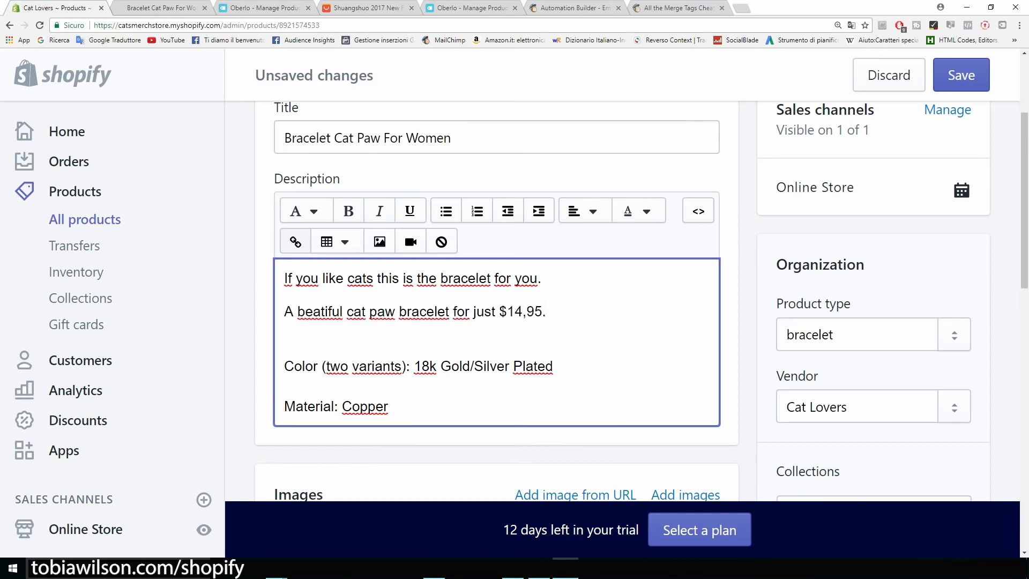
Add an empty line above the first description sentence
key(ctrl+minus)
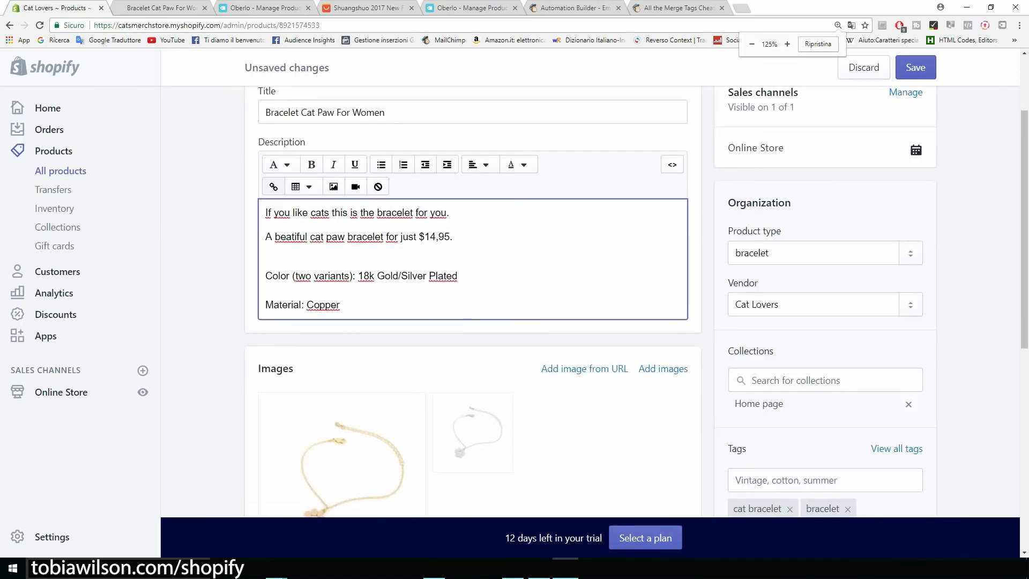
scroll(590, 302, up, 1)
scroll(589, 301, down, 1)
scroll(590, 301, down, 2)
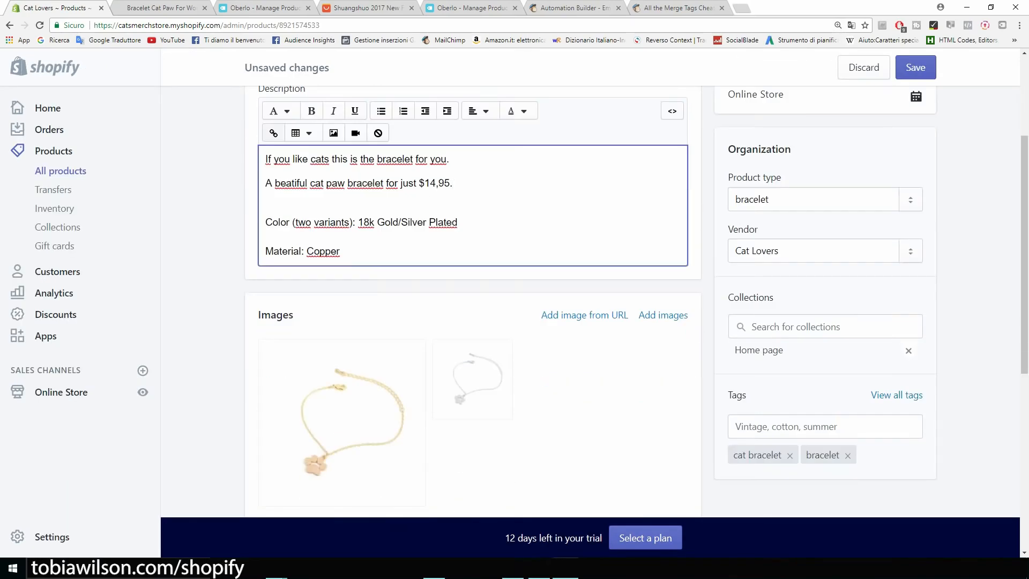
scroll(590, 301, up, 1)
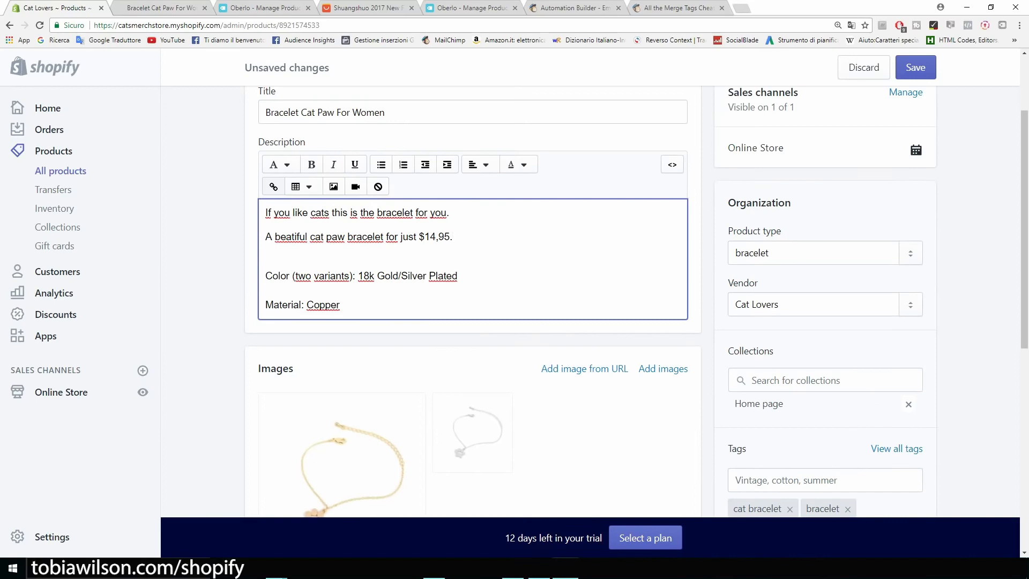
key(ctrl+z)
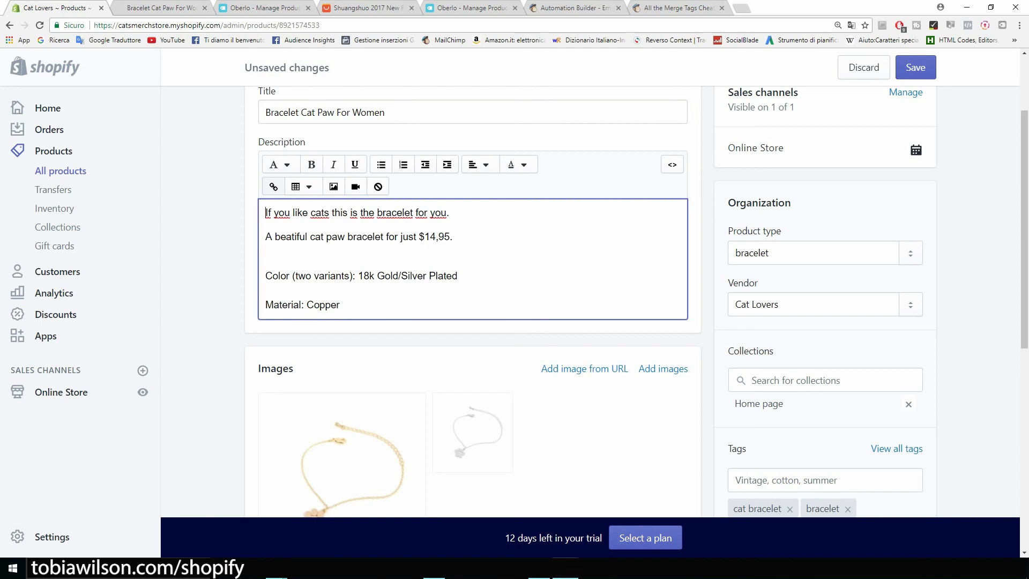
key(Return)
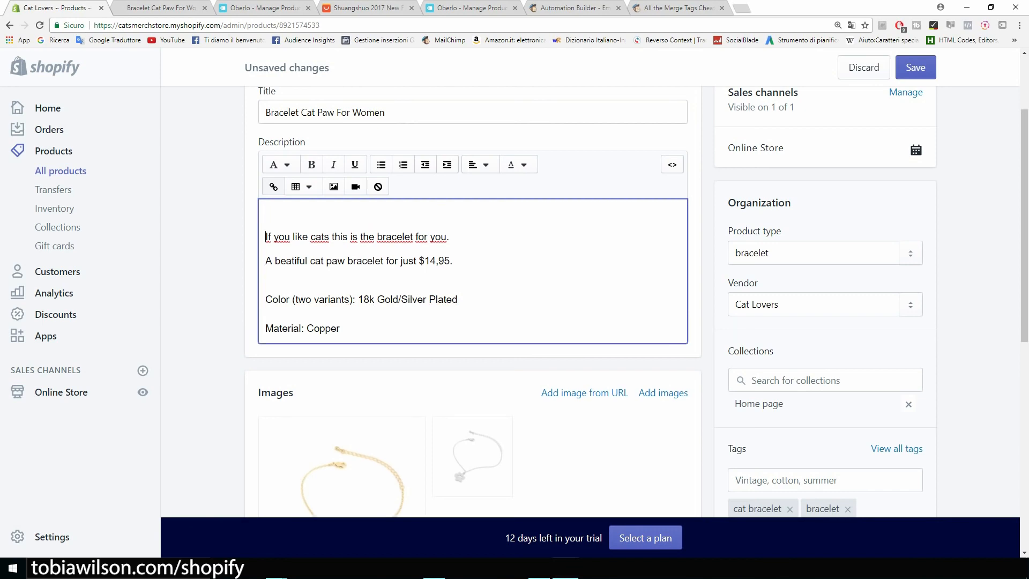
Search Google Images for 'trust seal shopify' and preview the first Guaranteed SAFE Checkout badge
key(ctrl+t)
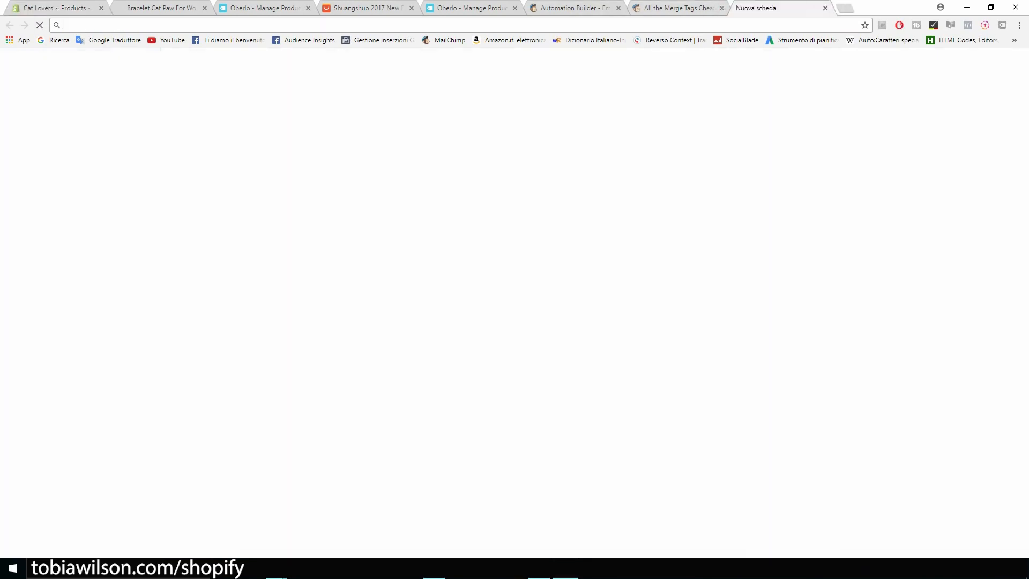
click(860, 78)
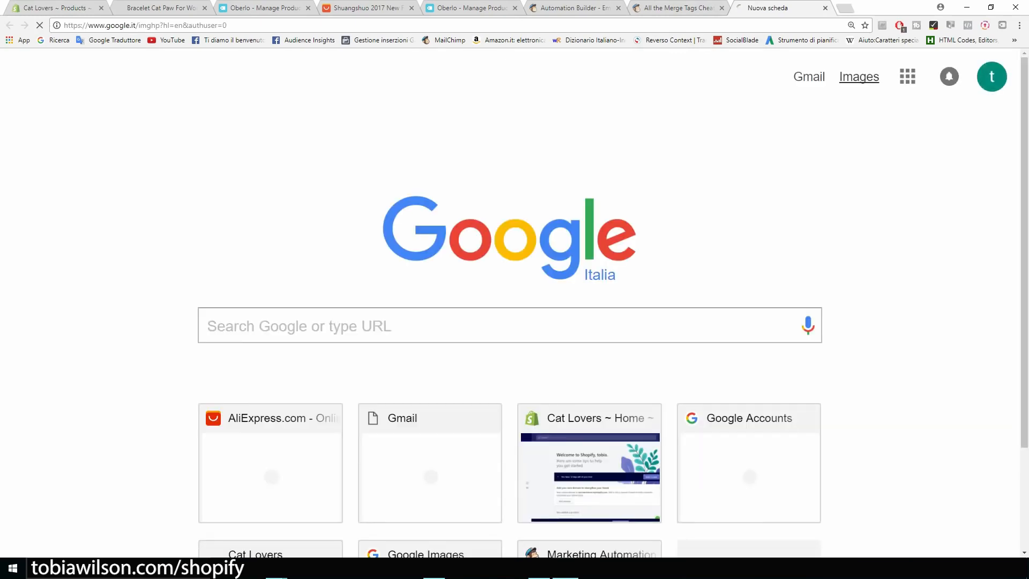
text(trust)
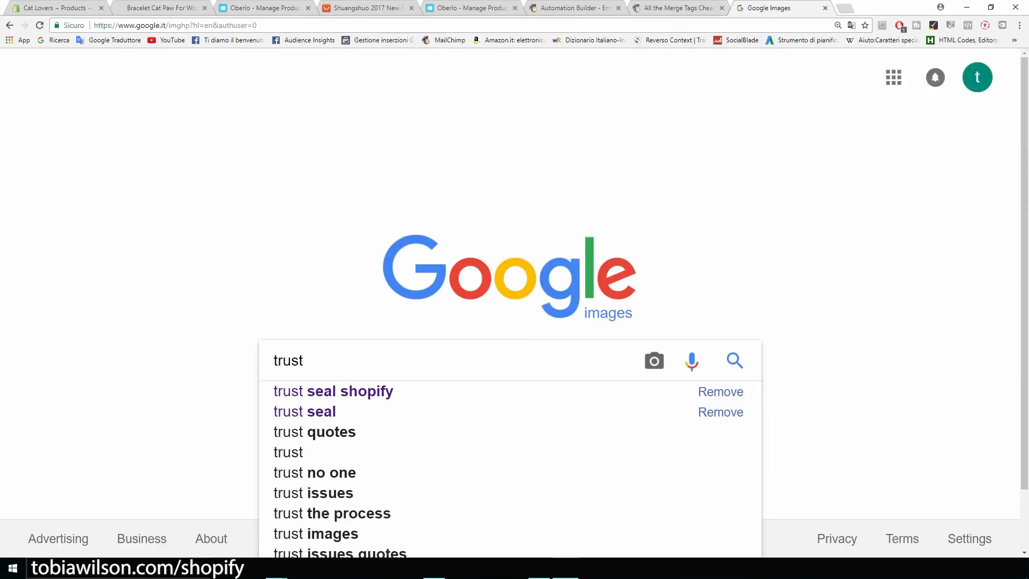
key(Down)
key(Return)
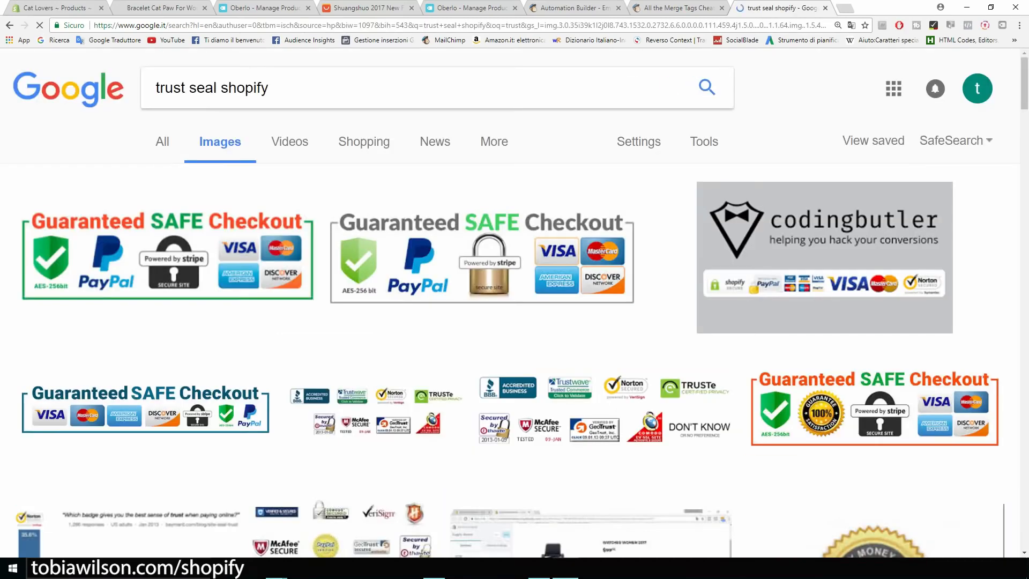
click(167, 259)
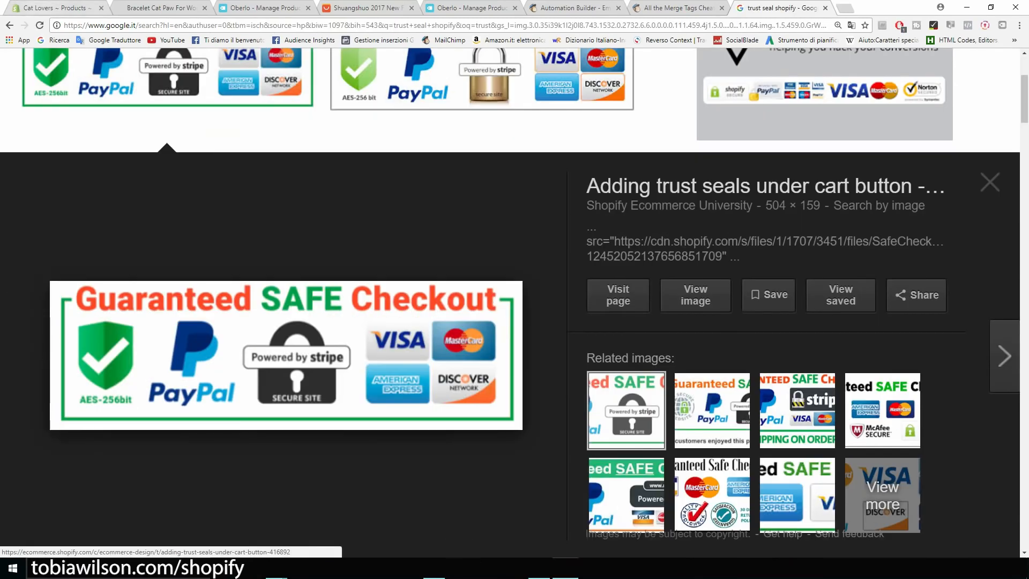
click(41, 8)
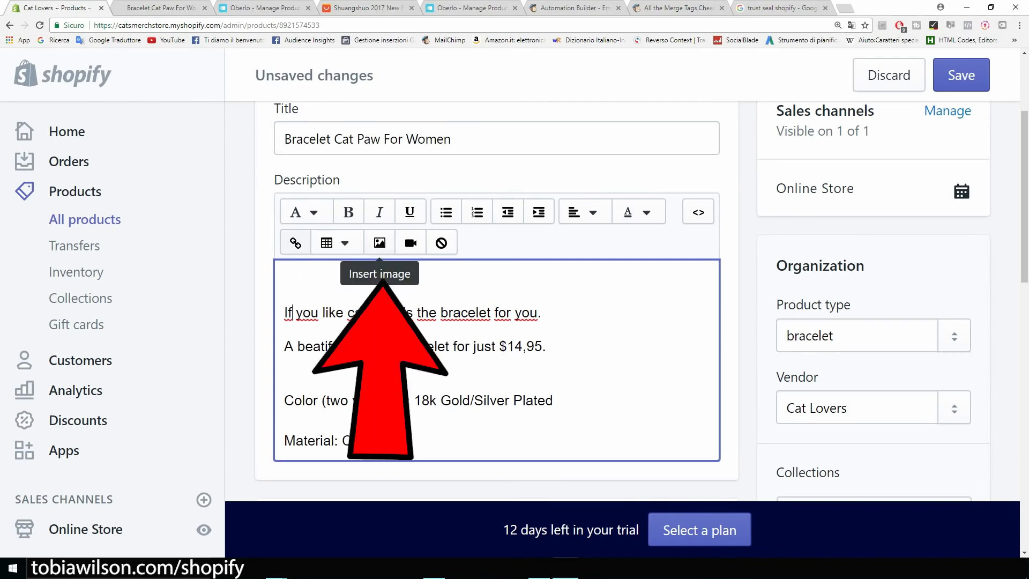
From Uploaded images, insert the Guaranteed SAFE Checkout badge with alt text 'cat paw bracelet'
click(380, 243)
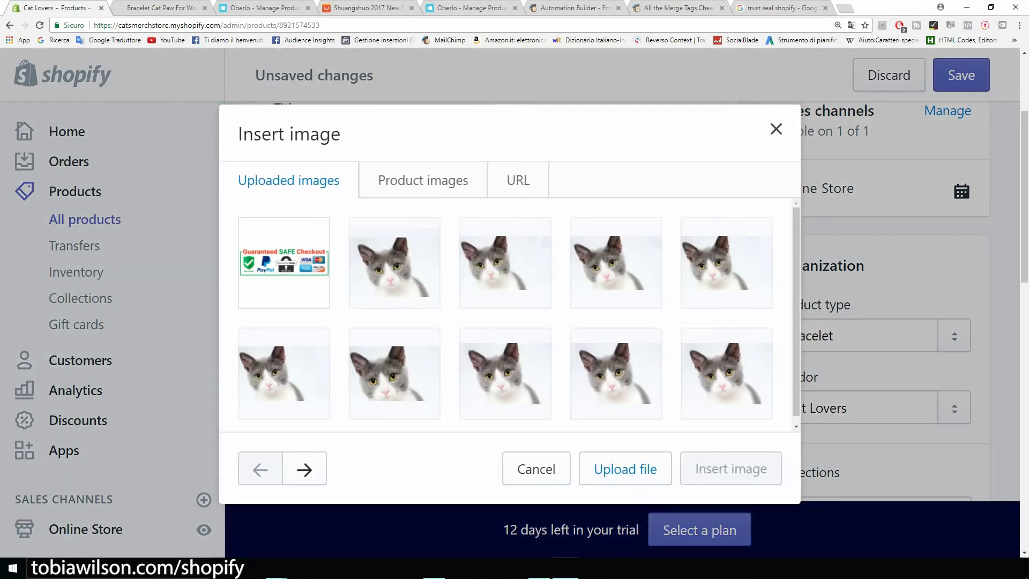
click(283, 262)
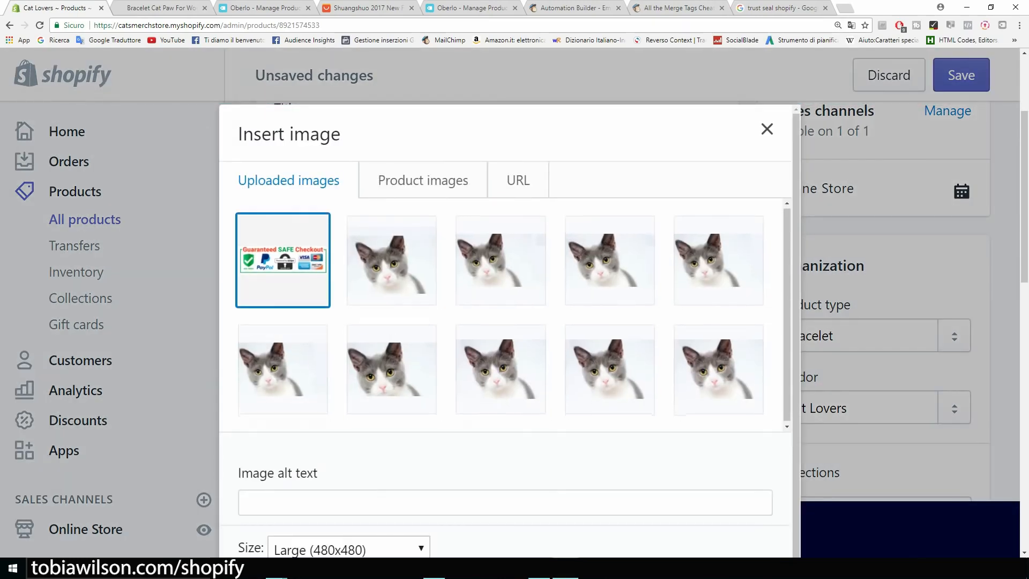
scroll(504, 322, down, 3)
click(300, 474)
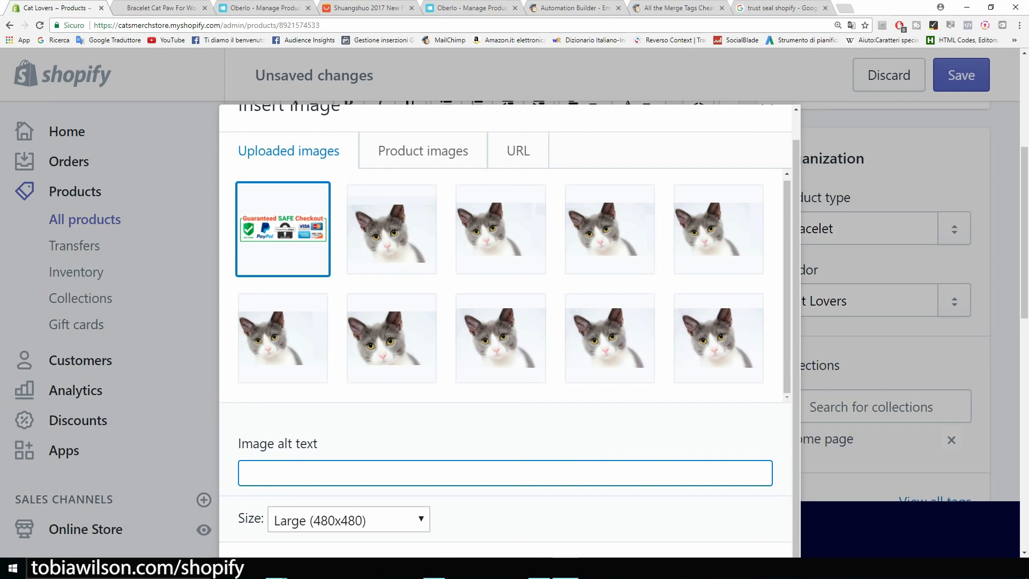
text(cat paw bracelet)
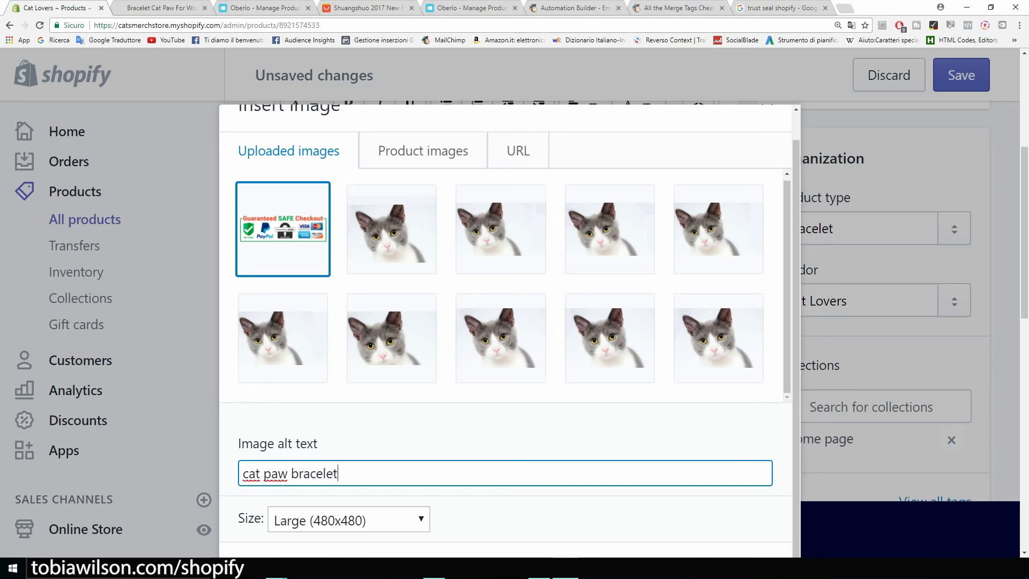
key(ctrl+minus)
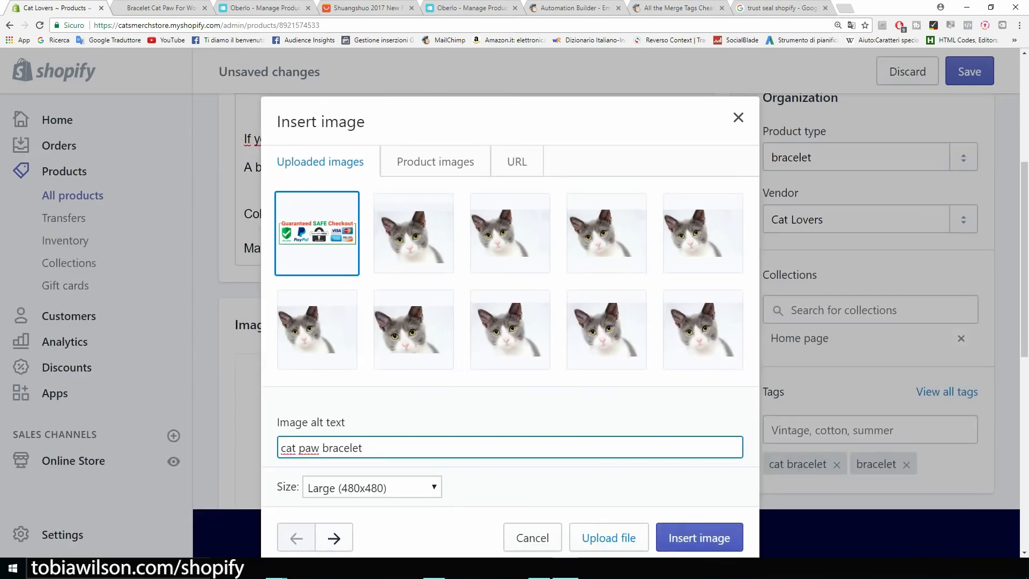
click(699, 537)
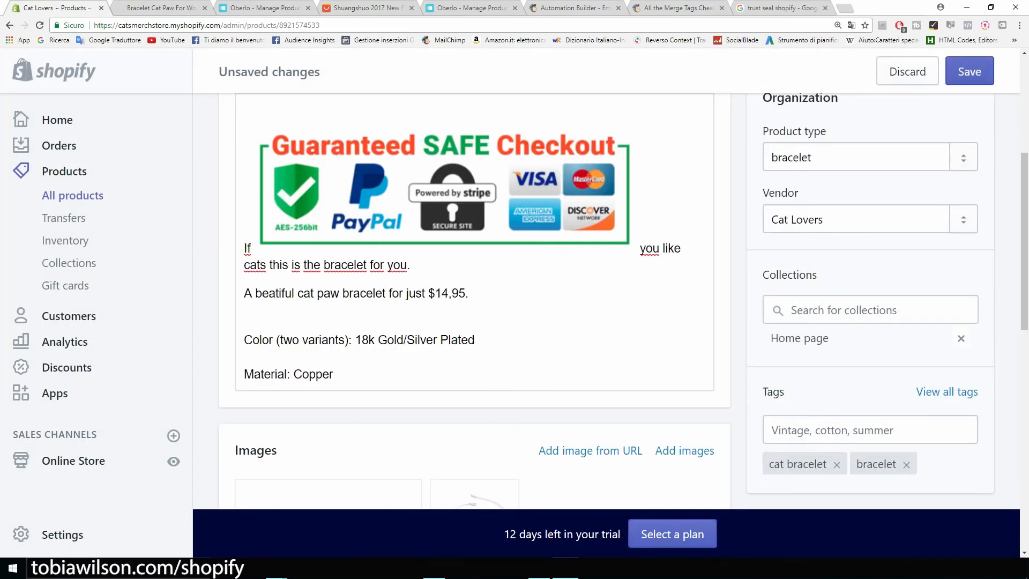
Move the checkout badge onto its own line above 'If you like cats…'
scroll(474, 268, up, 1)
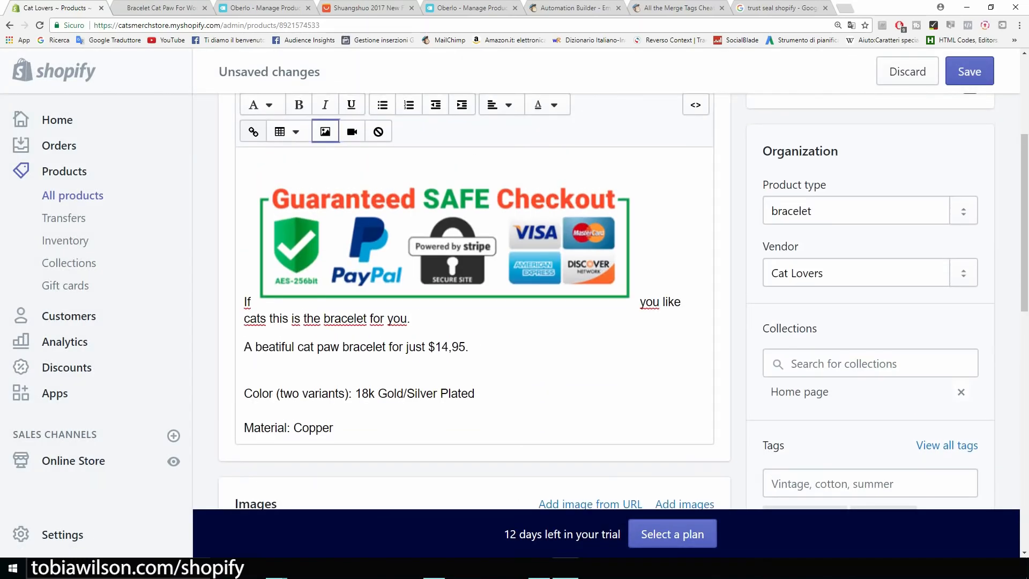
drag(273, 290, 269, 295)
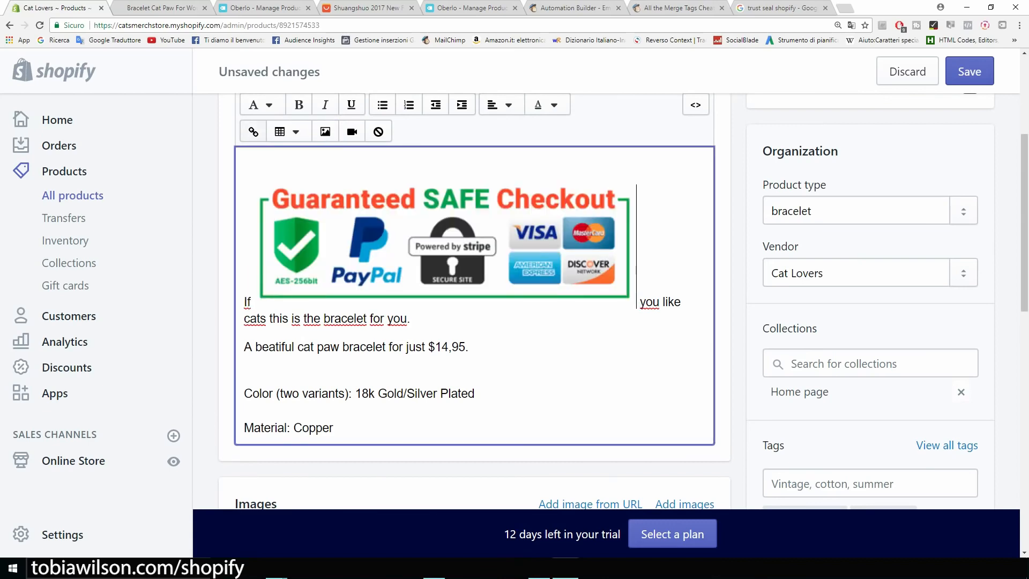
click(444, 245)
click(251, 301)
click(253, 132)
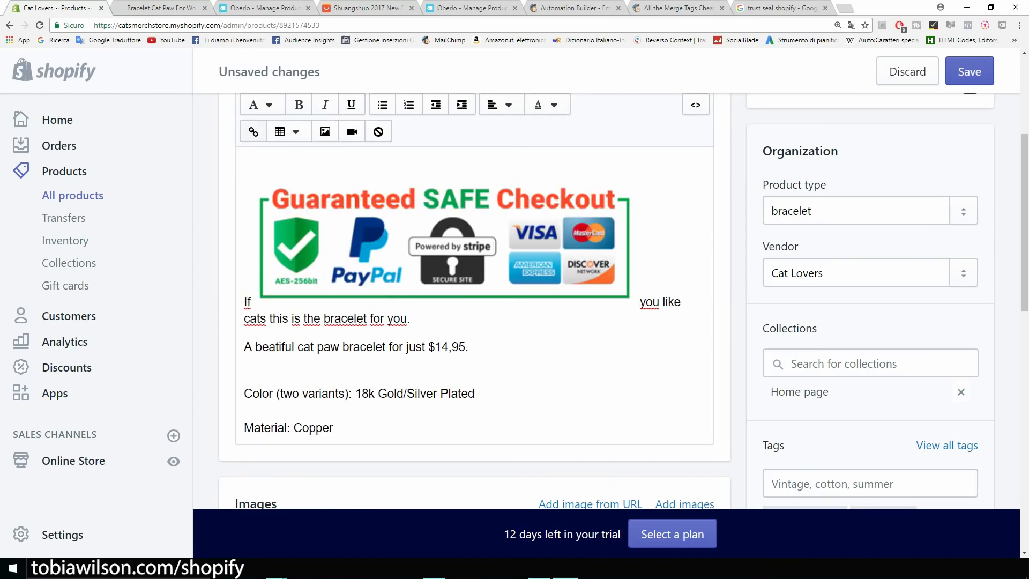
click(248, 302)
key(BackSpace)
key(BackSpace)
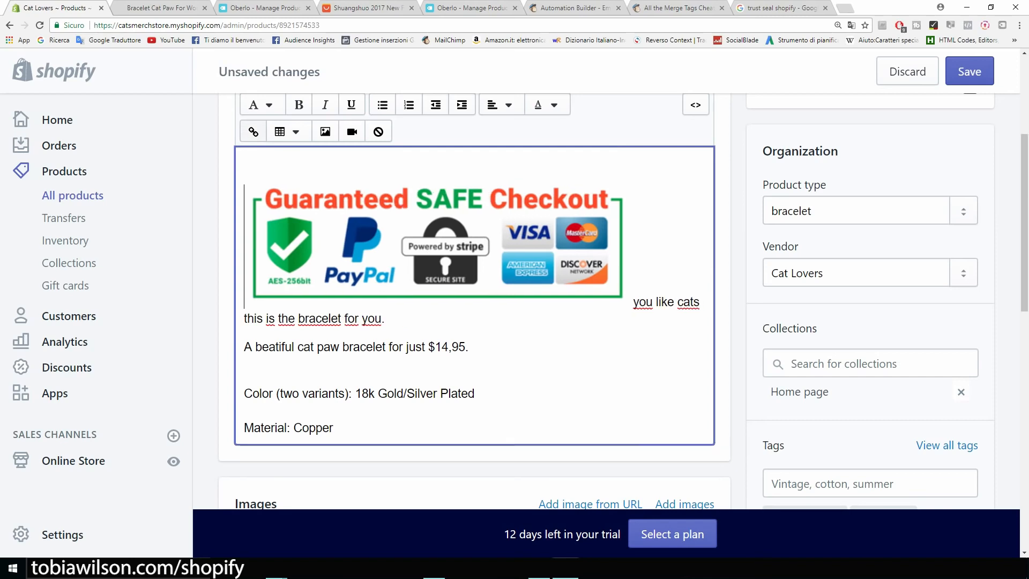
key(Return)
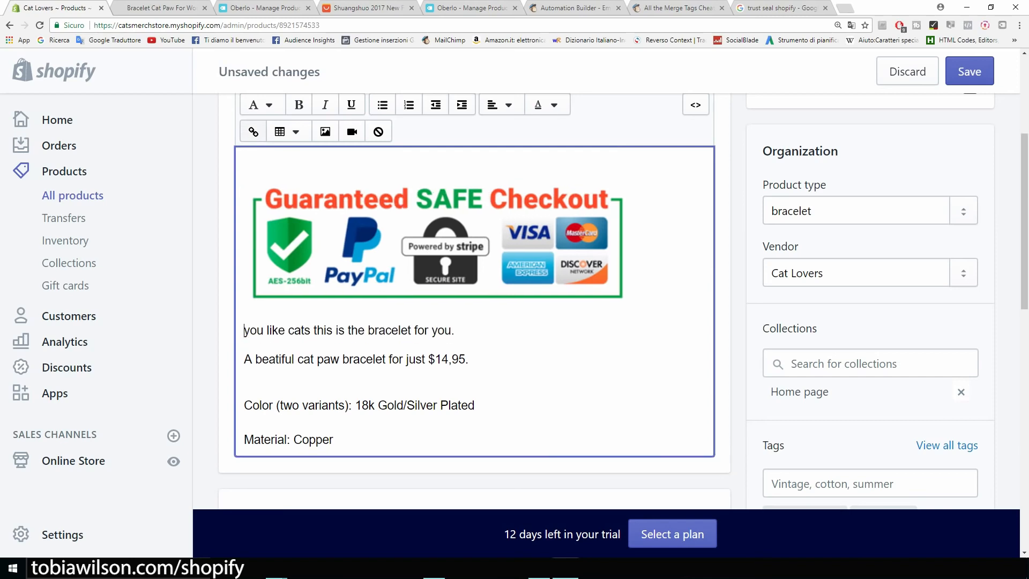
text(If)
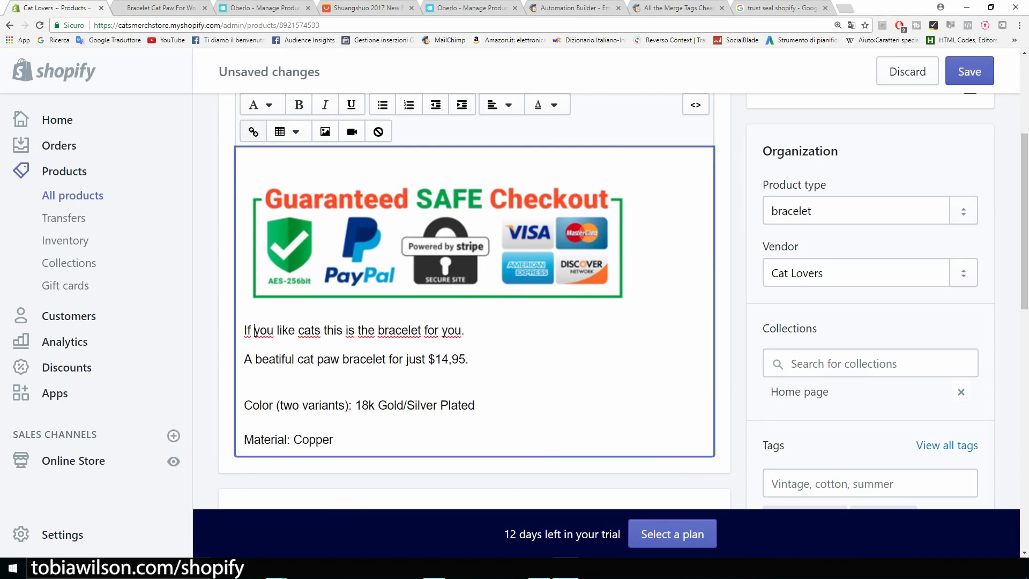
Shrink the checkout badge to roughly half its size
click(437, 245)
drag(630, 305, 461, 252)
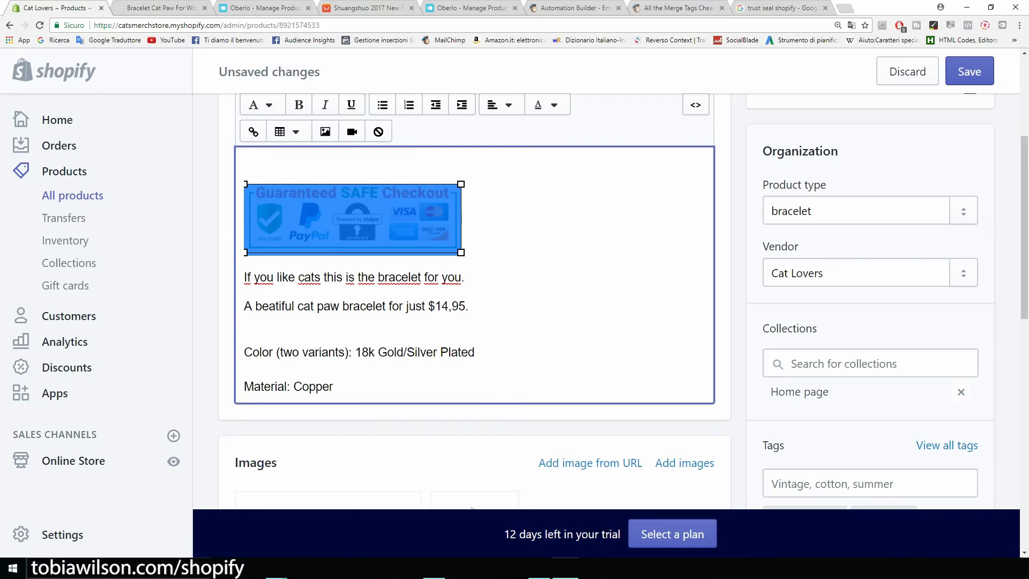
click(465, 250)
scroll(465, 249, up, 2)
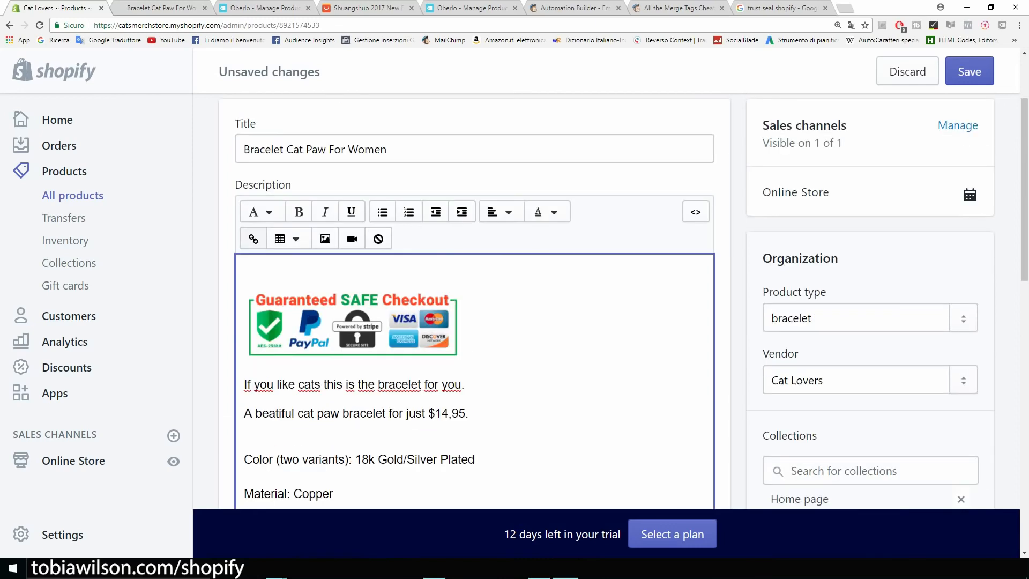
scroll(464, 322, up, 2)
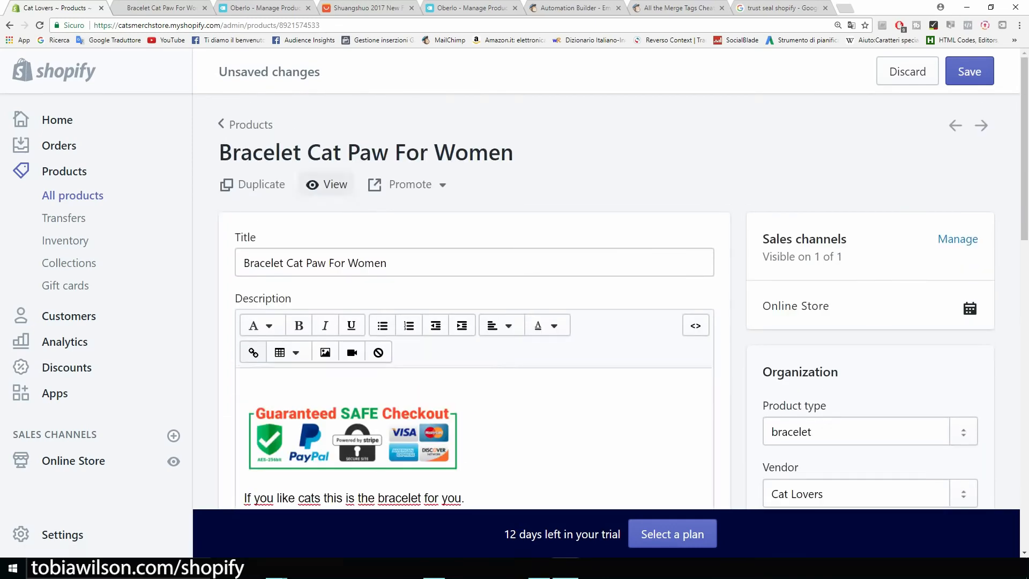
click(328, 184)
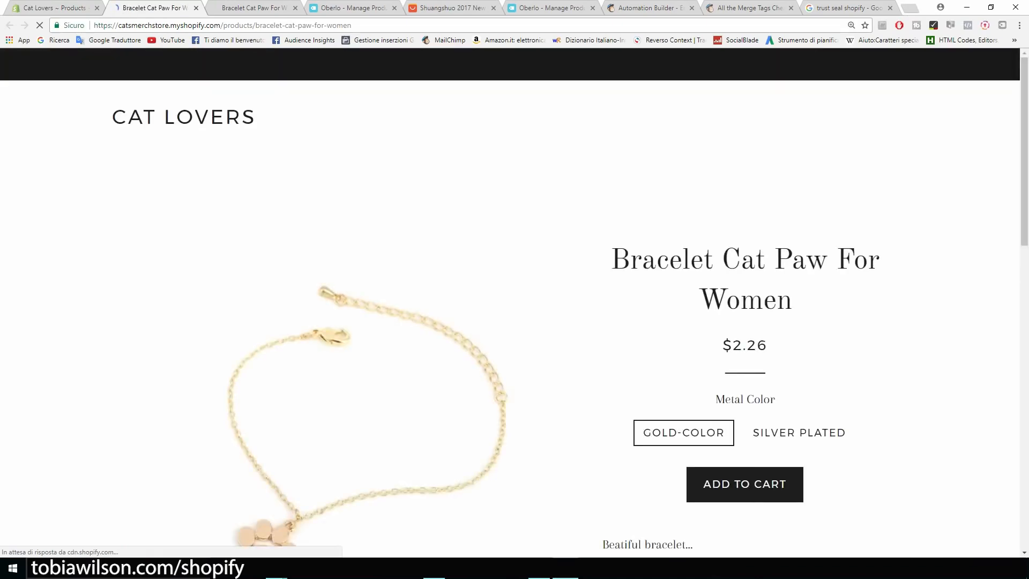
Save the bracelet product and reload the storefront to confirm the smaller badge above the text
scroll(515, 322, down, 6)
scroll(515, 322, down, 2)
scroll(515, 322, up, 1)
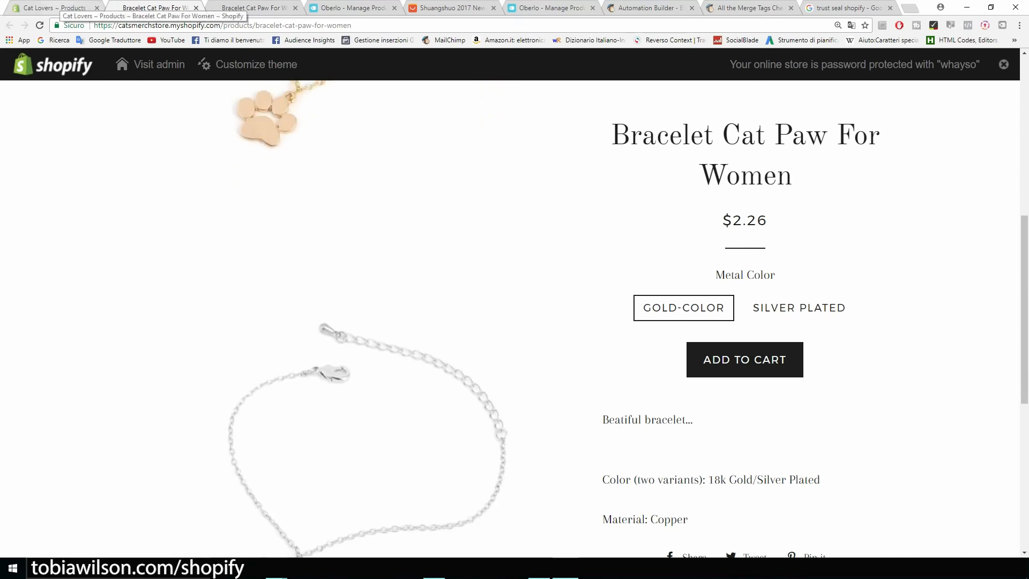
click(59, 8)
click(970, 71)
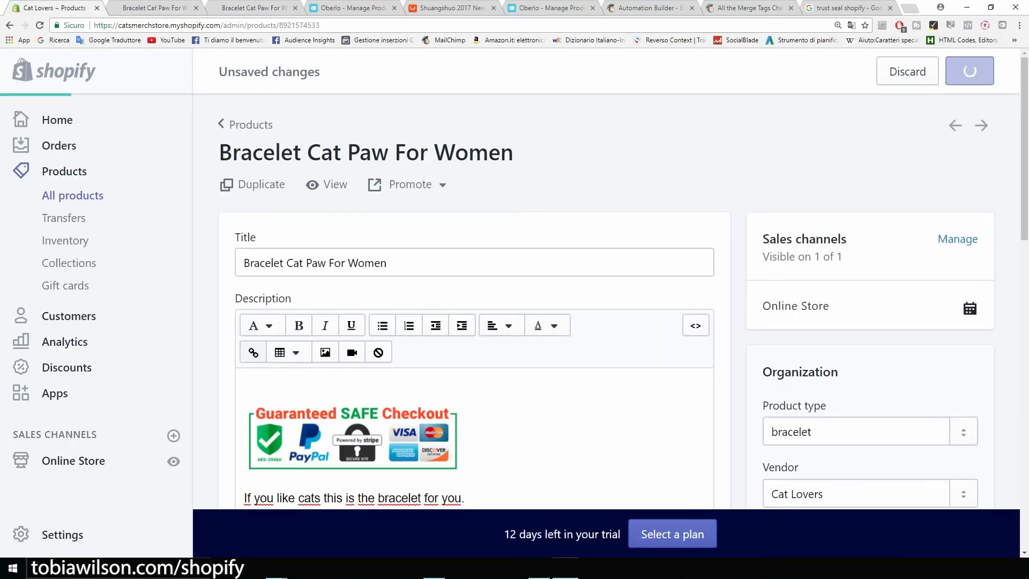
click(148, 8)
click(39, 25)
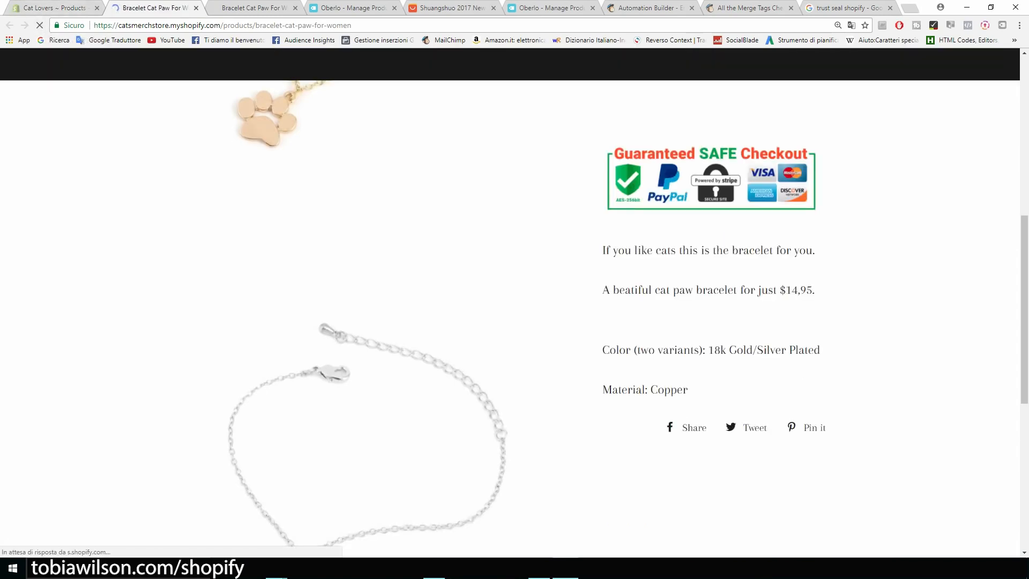
scroll(510, 319, up, 2)
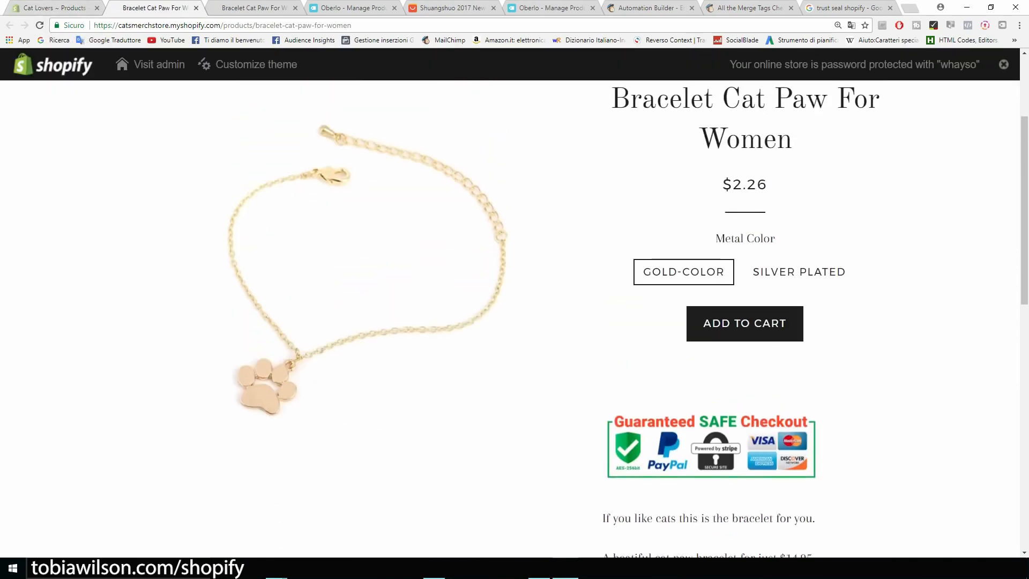
click(55, 7)
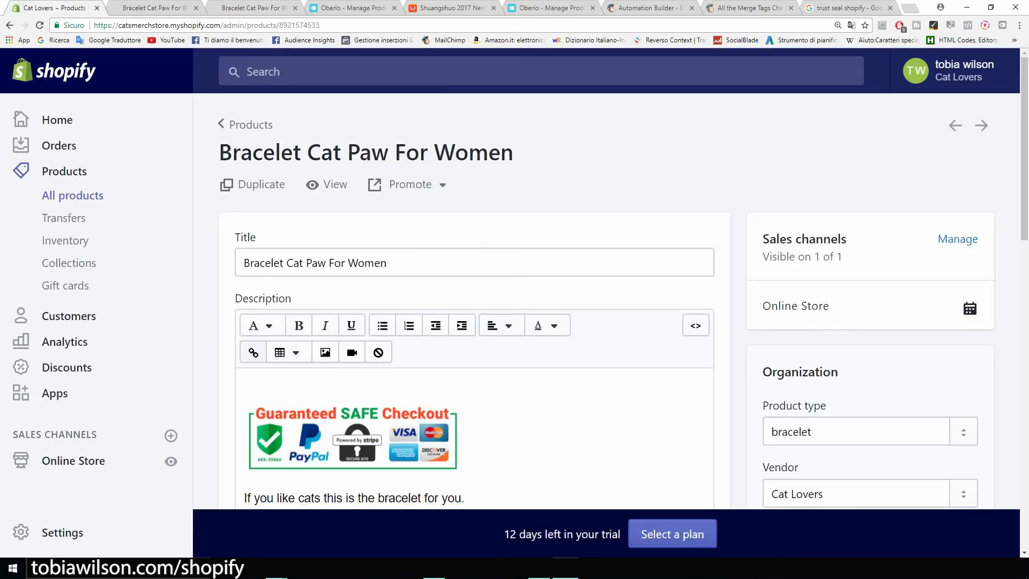
click(248, 384)
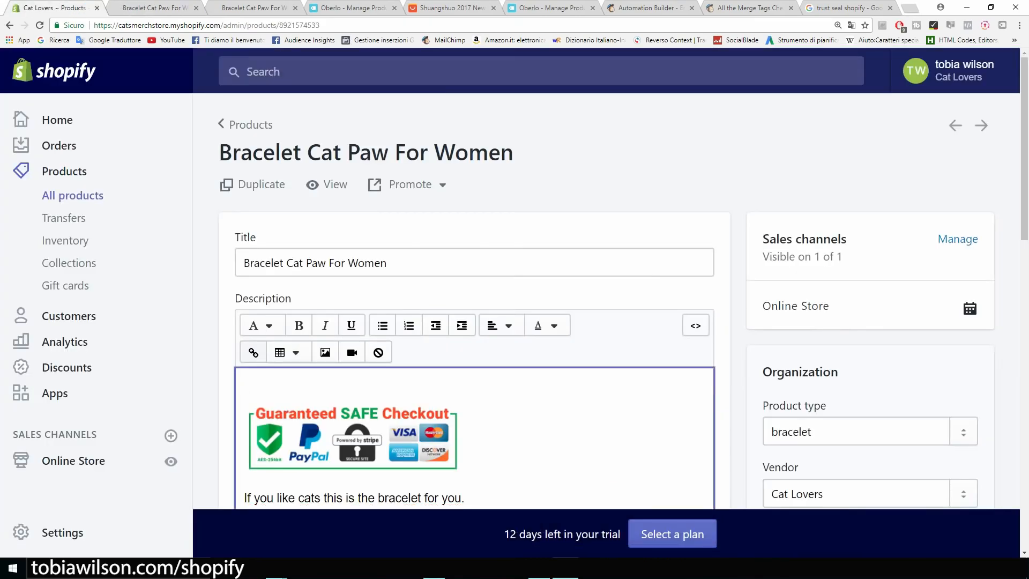
Delete the blank line above the checkout badge, save, and check the storefront
key(Delete)
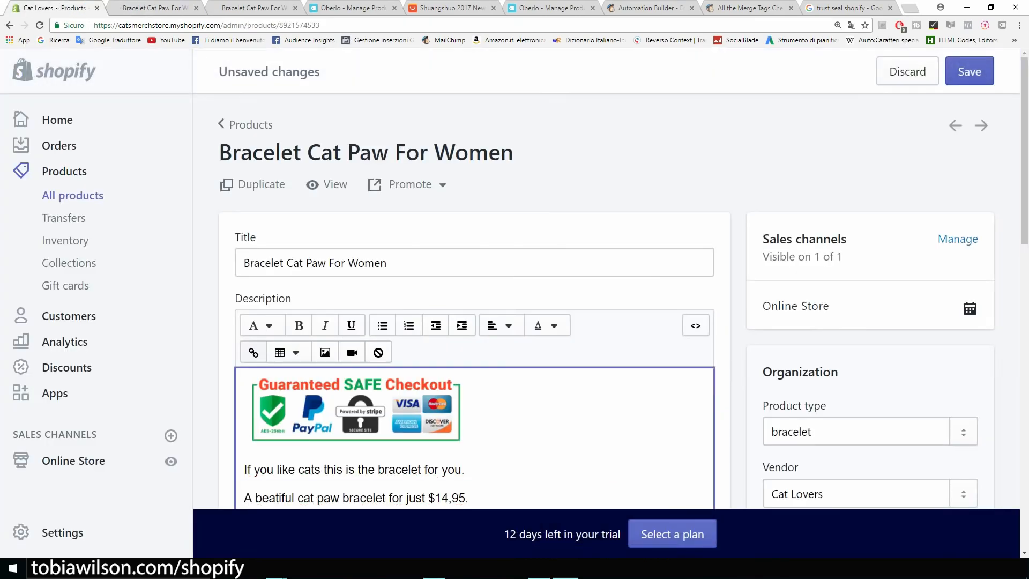
click(970, 72)
click(154, 8)
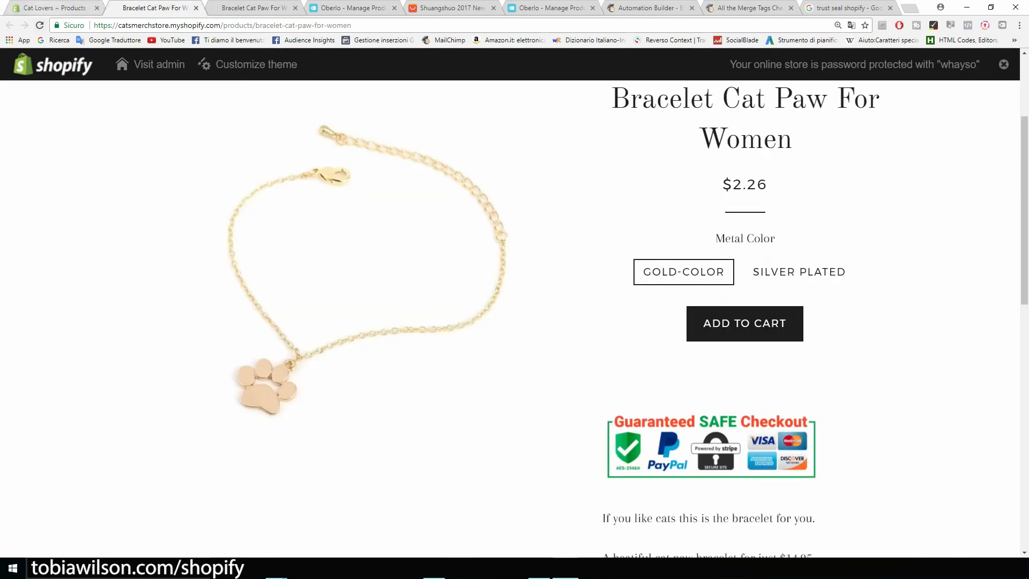
click(39, 26)
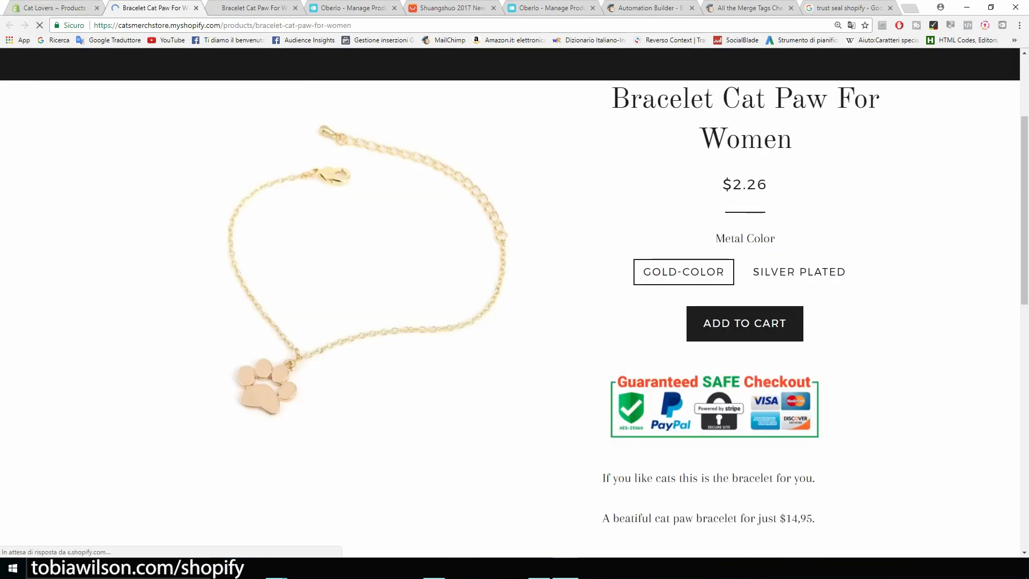
scroll(515, 300, down, 5)
scroll(515, 300, up, 7)
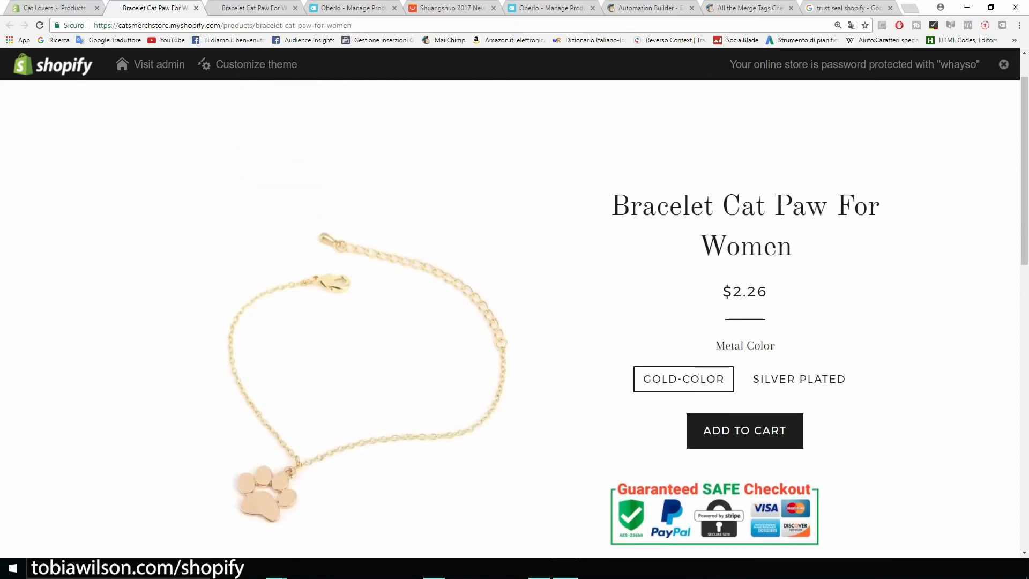
Center-align the entire bracelet description including the badge, save, and verify it on the storefront
click(67, 8)
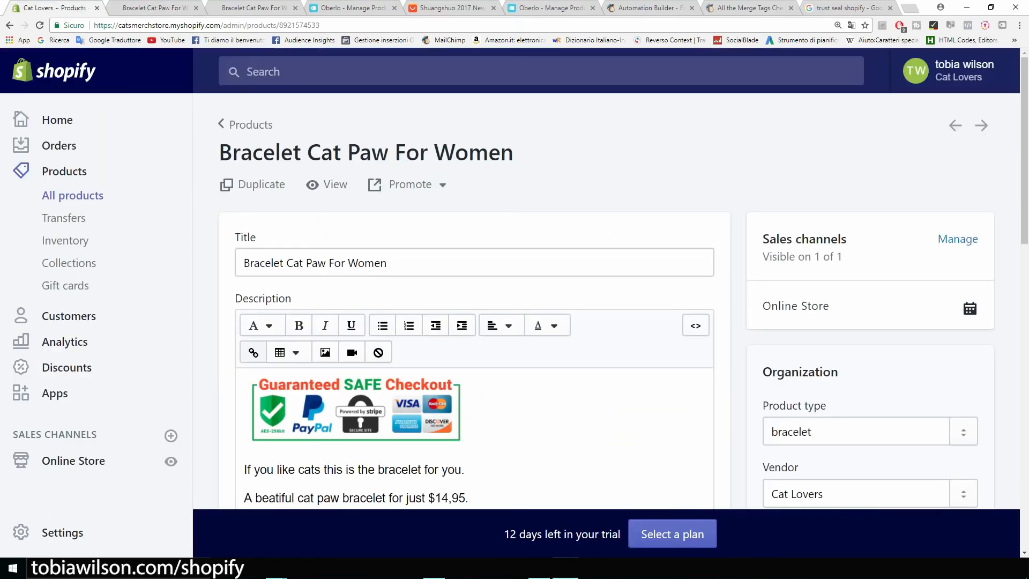
scroll(474, 322, down, 3)
drag(343, 418, 243, 228)
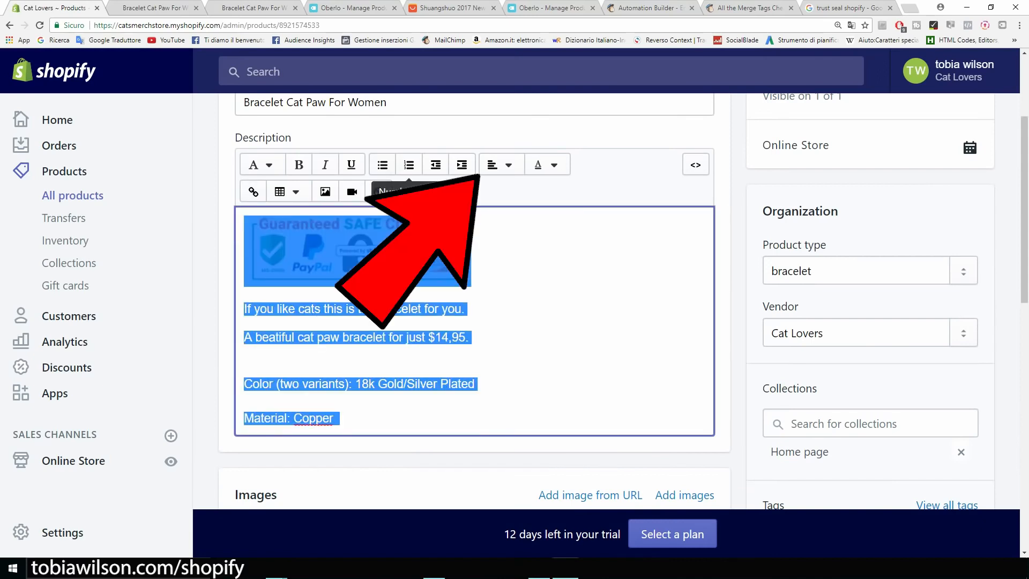
click(501, 165)
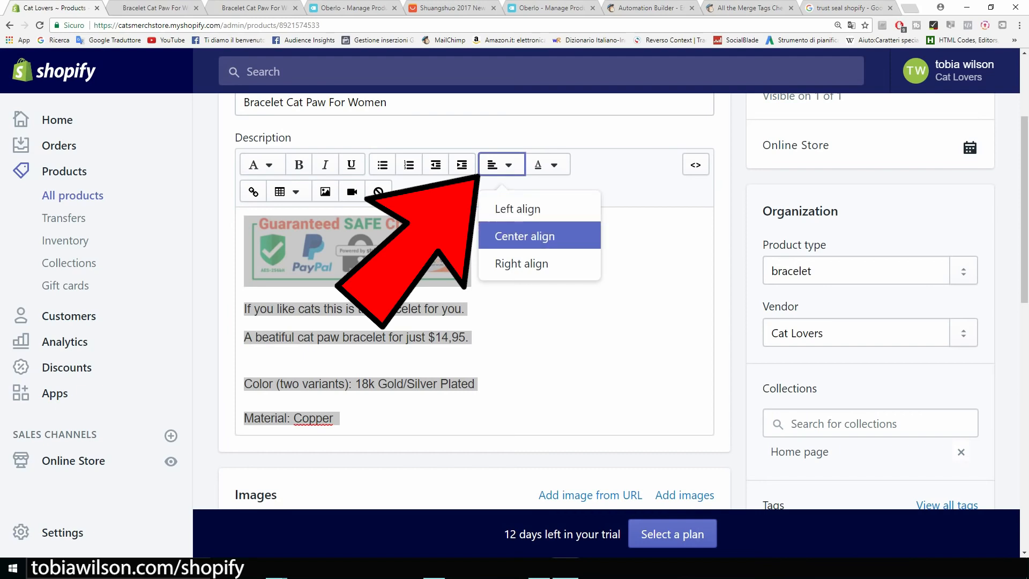
click(525, 236)
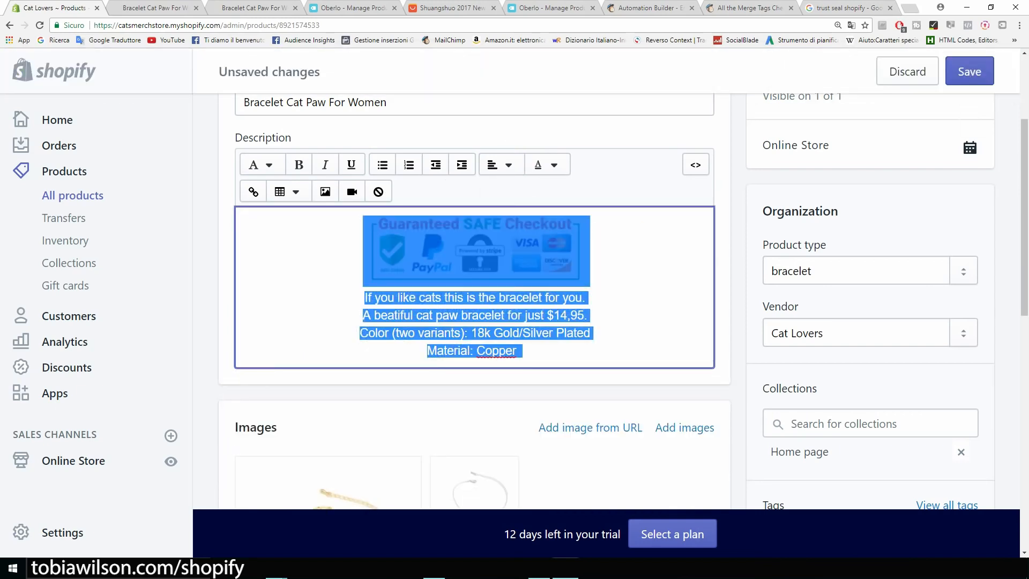
click(969, 71)
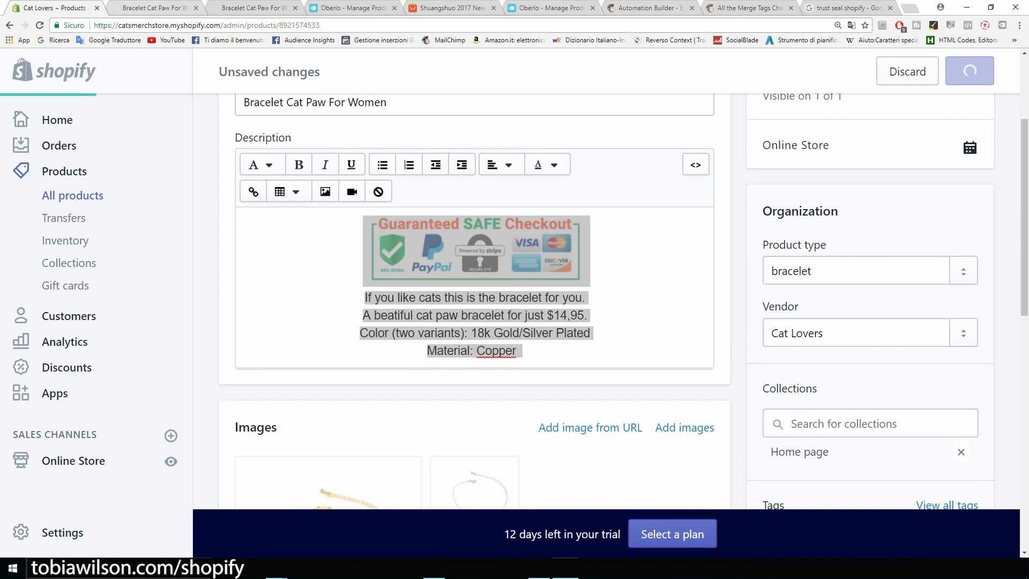
click(155, 8)
click(39, 25)
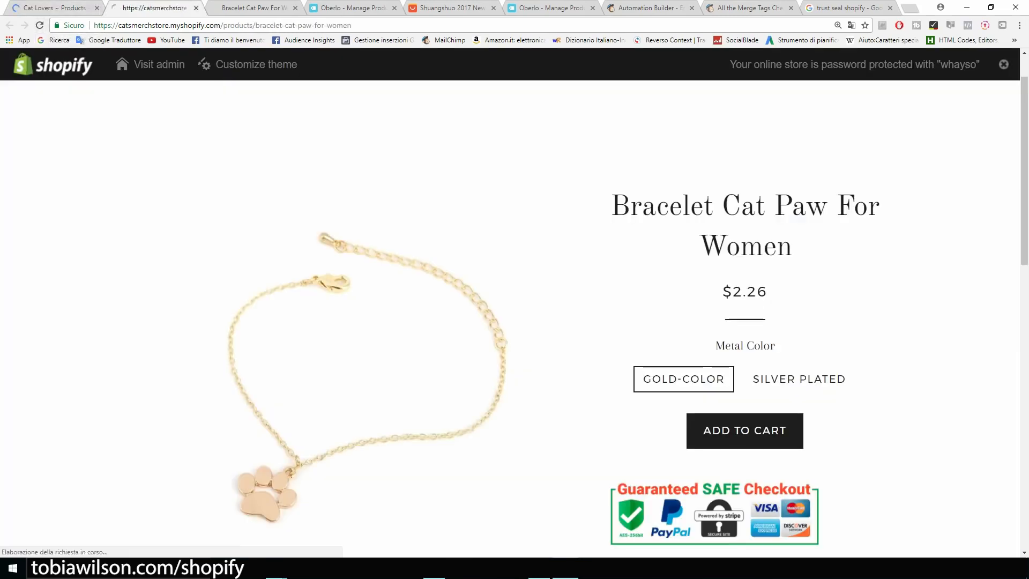
scroll(515, 316, down, 3)
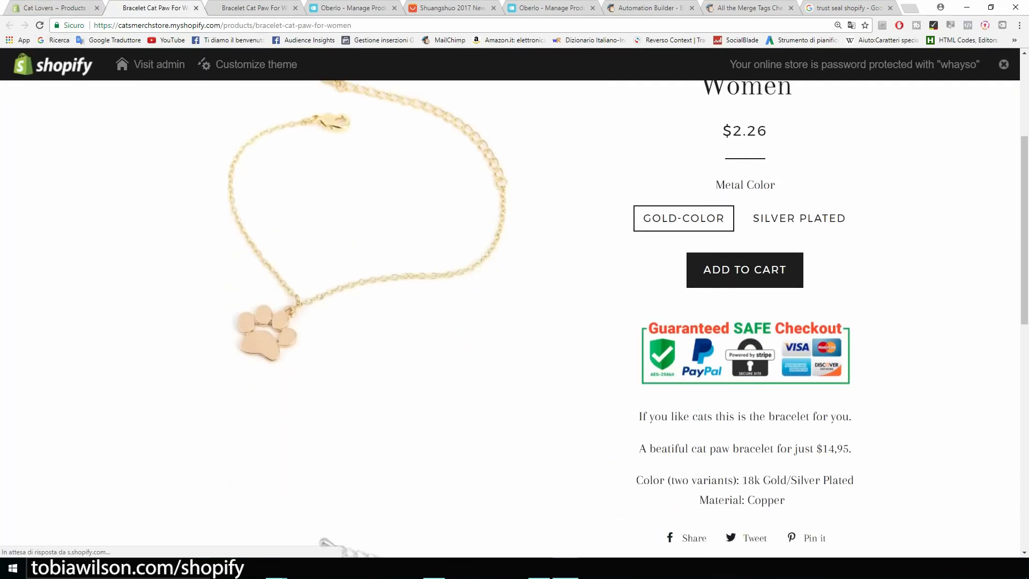
scroll(514, 319, down, 1)
scroll(514, 318, up, 2)
scroll(515, 316, up, 1)
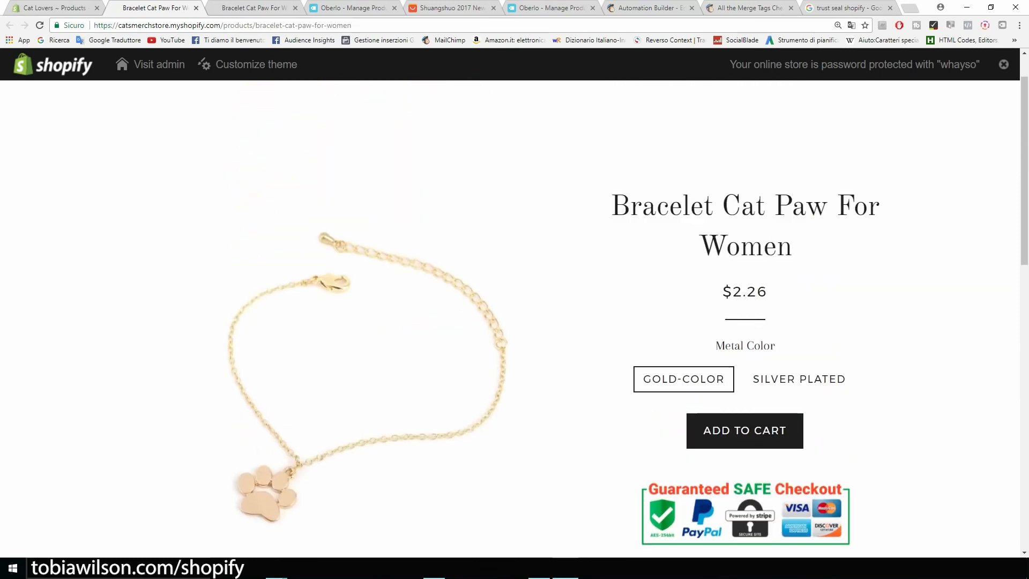
drag(768, 293, 733, 292)
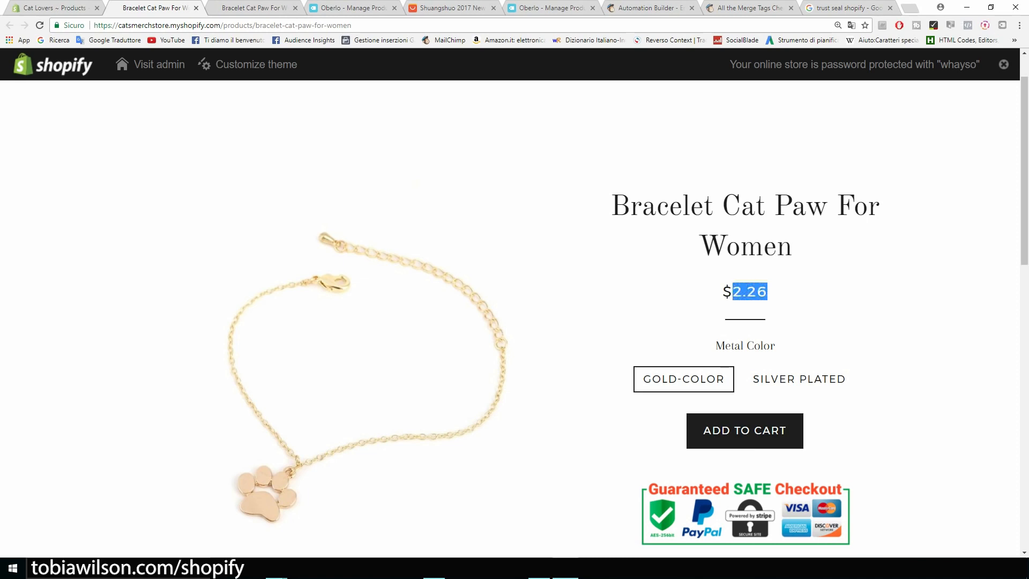
Set the Gold-color variant's price to 14.95 with a 19.95 compare-at price
click(54, 7)
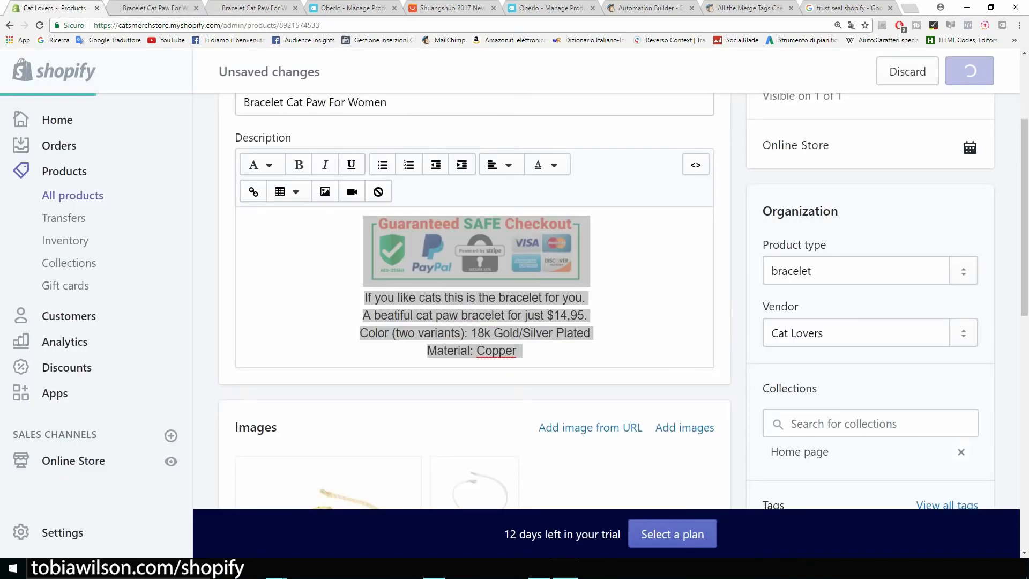
scroll(352, 191, down, 6)
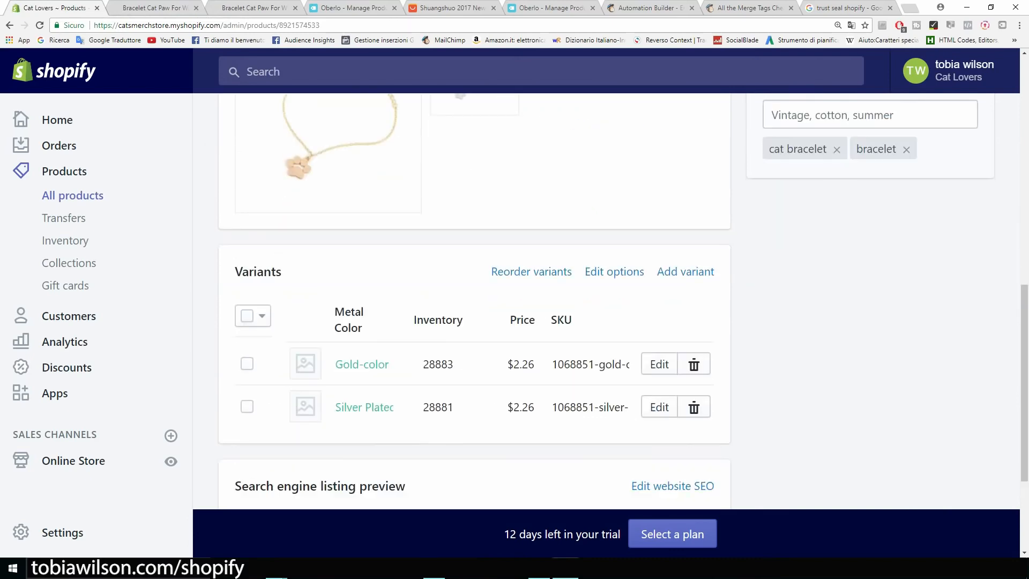
scroll(611, 321, down, 3)
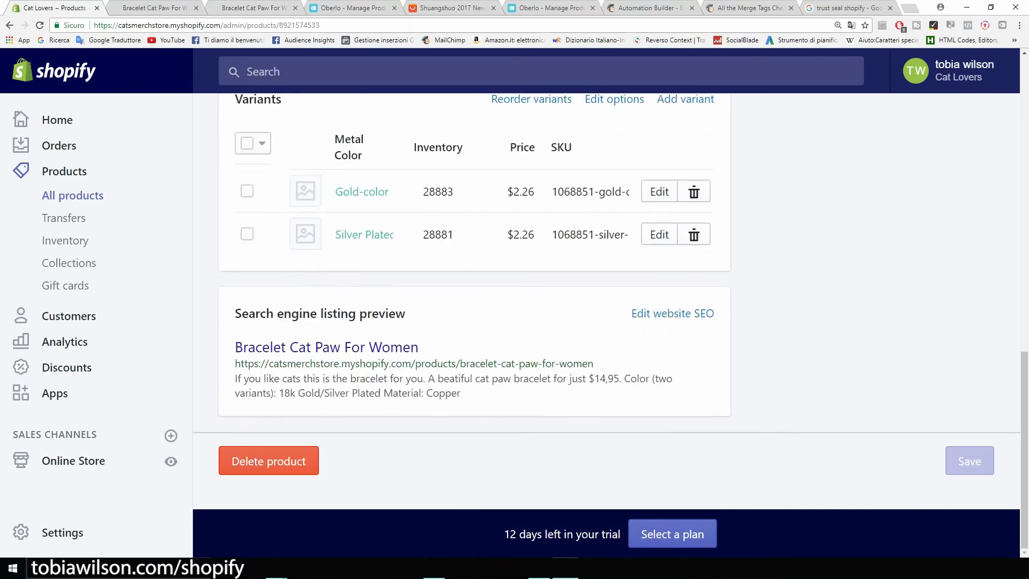
scroll(659, 245, up, 1)
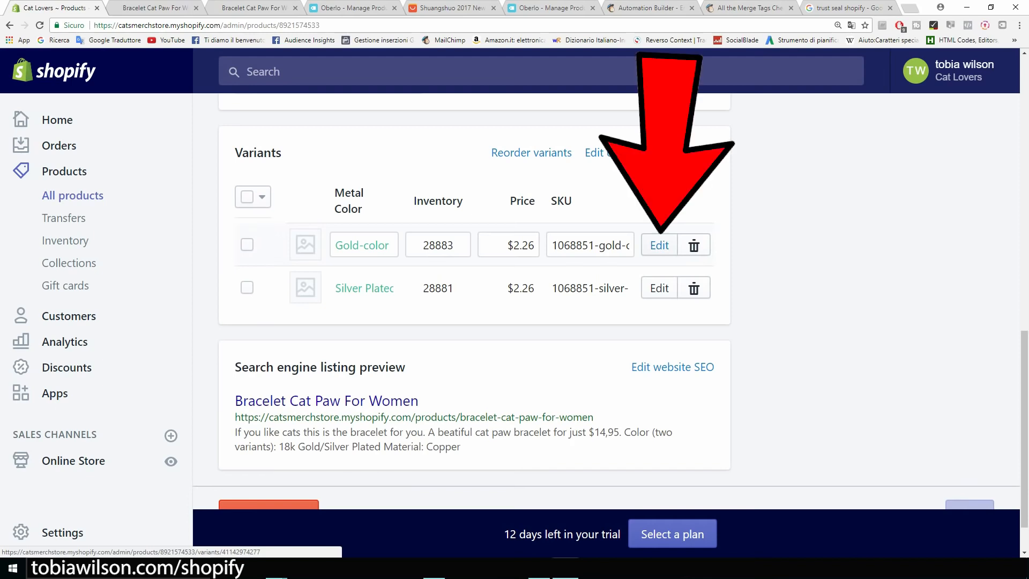
click(659, 245)
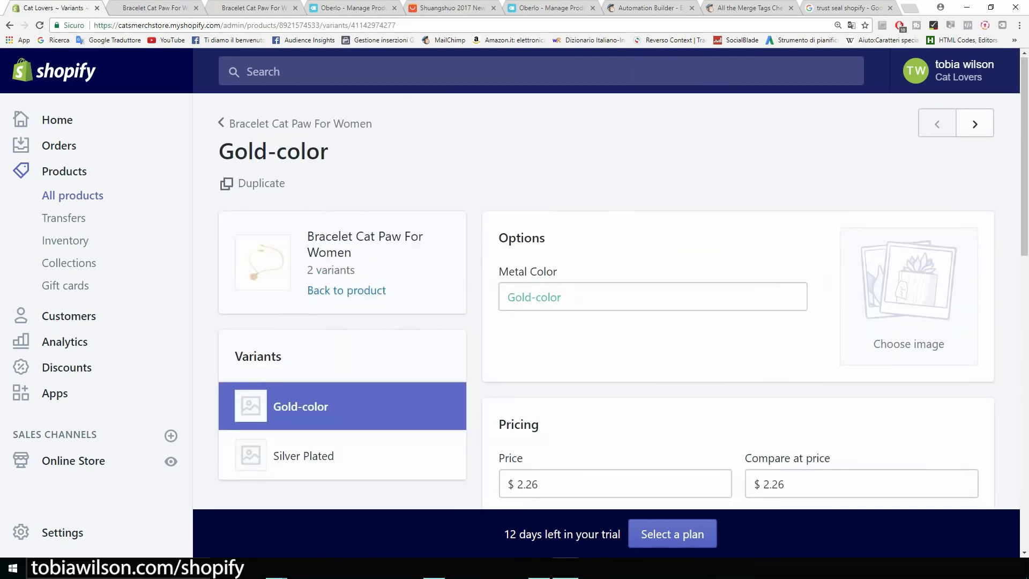
scroll(606, 300, down, 4)
drag(540, 271, 517, 270)
text(14.95)
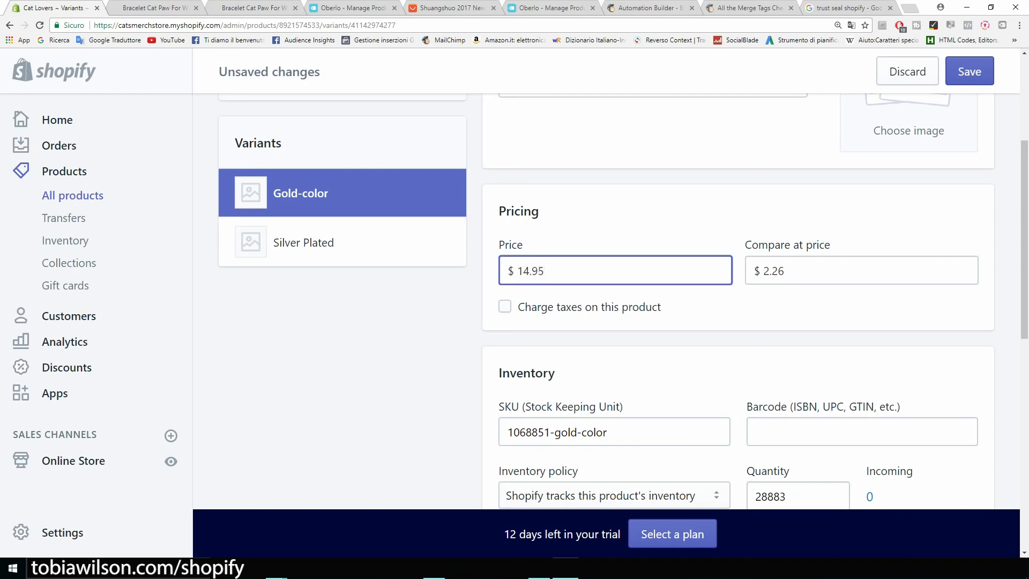
key(Tab)
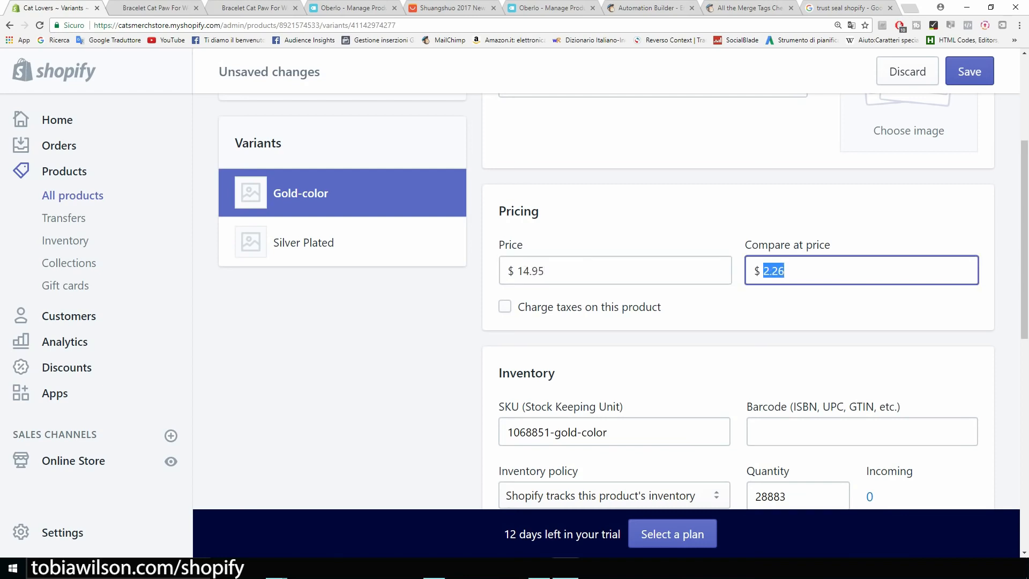
text(19.95)
Mark the Gold-color variant as not requiring shipping
scroll(622, 300, down, 8)
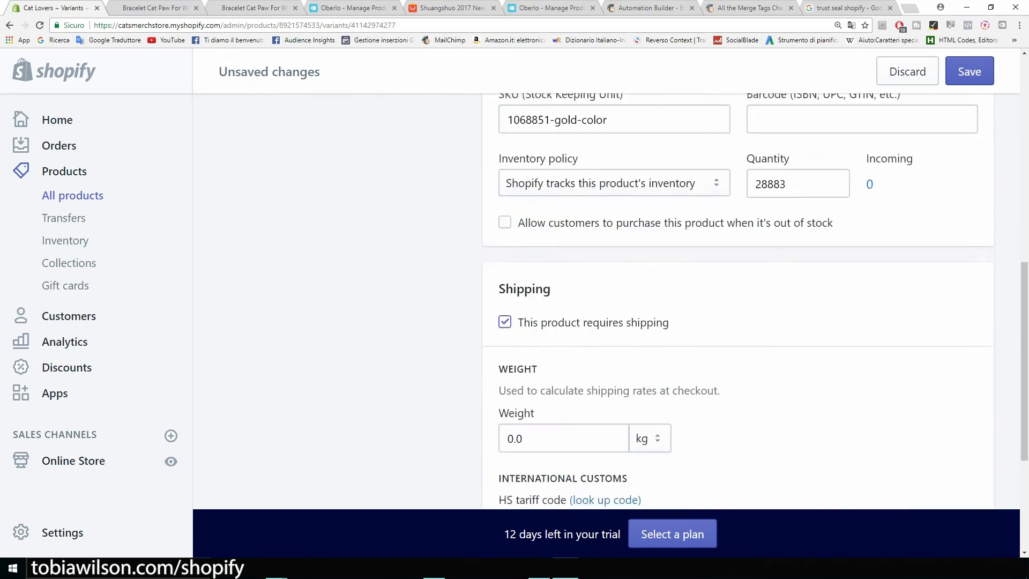
scroll(606, 300, down, 2)
scroll(606, 300, up, 2)
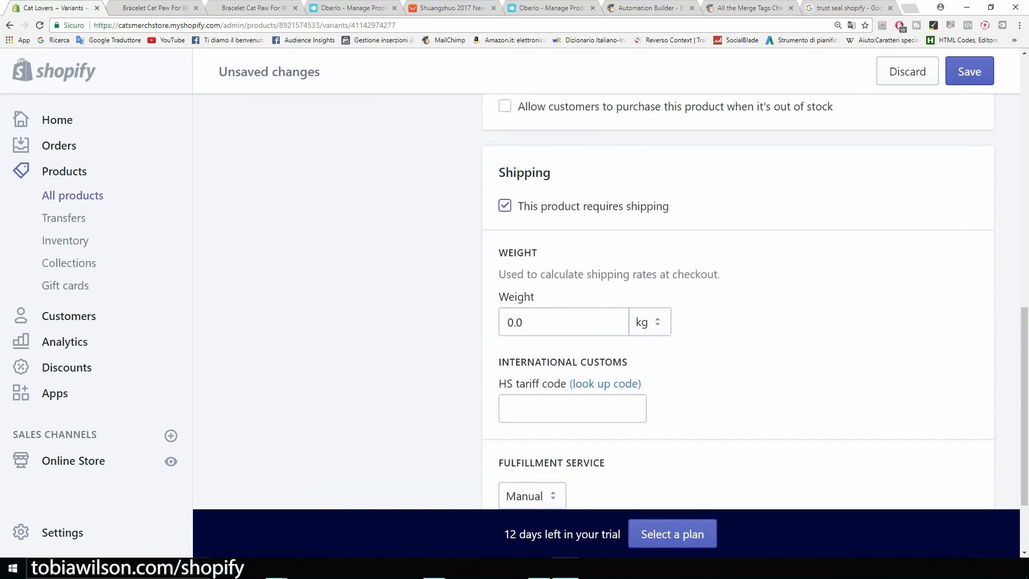
scroll(622, 300, up, 4)
scroll(622, 300, down, 2)
click(505, 313)
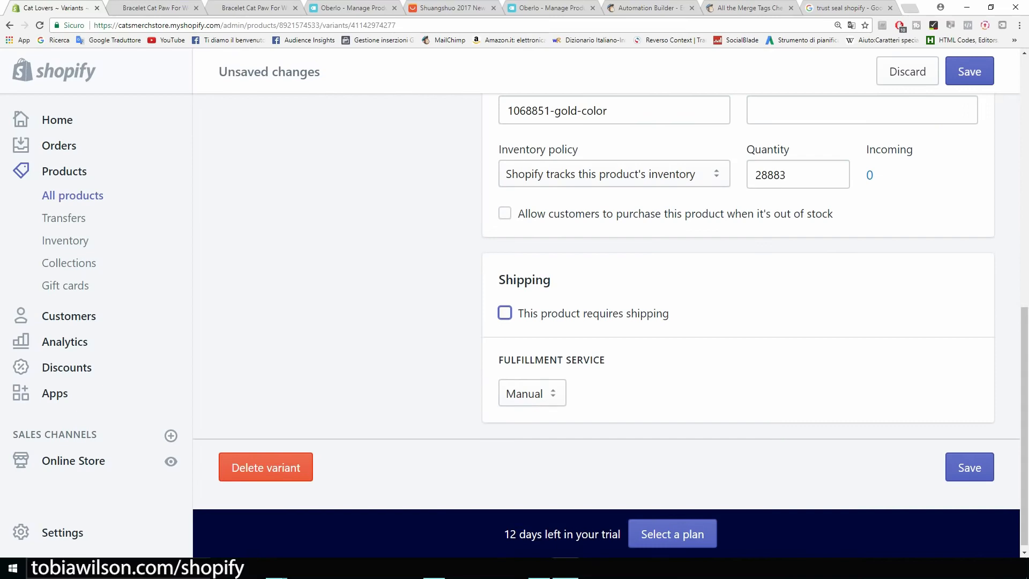
scroll(606, 300, up, 10)
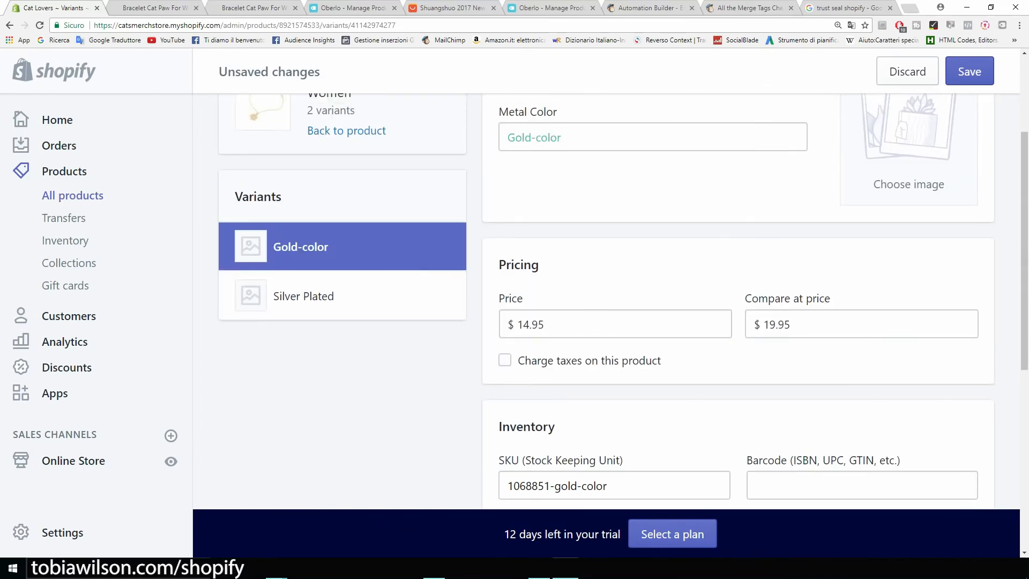
scroll(606, 300, up, 3)
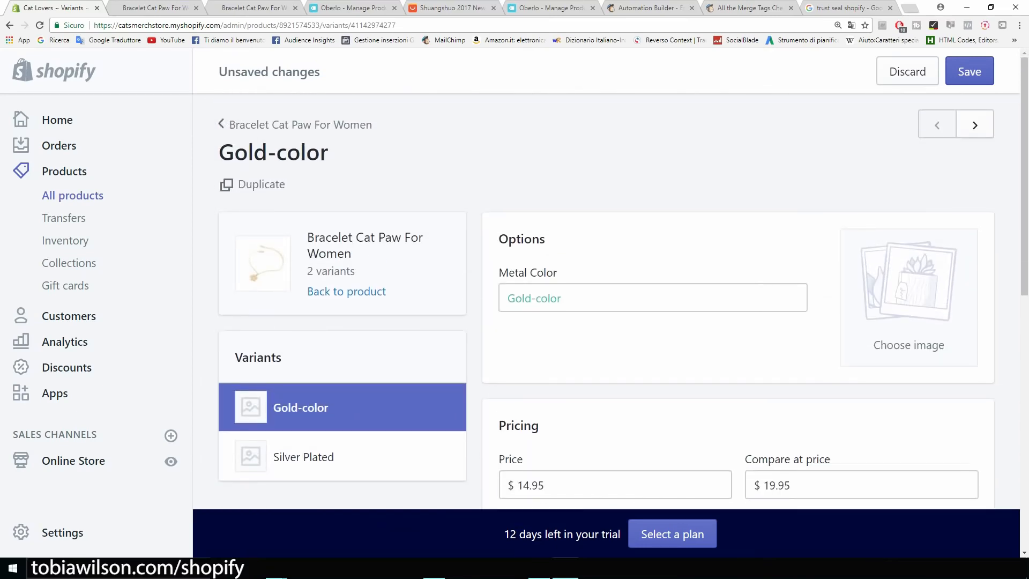
scroll(321, 242, down, 4)
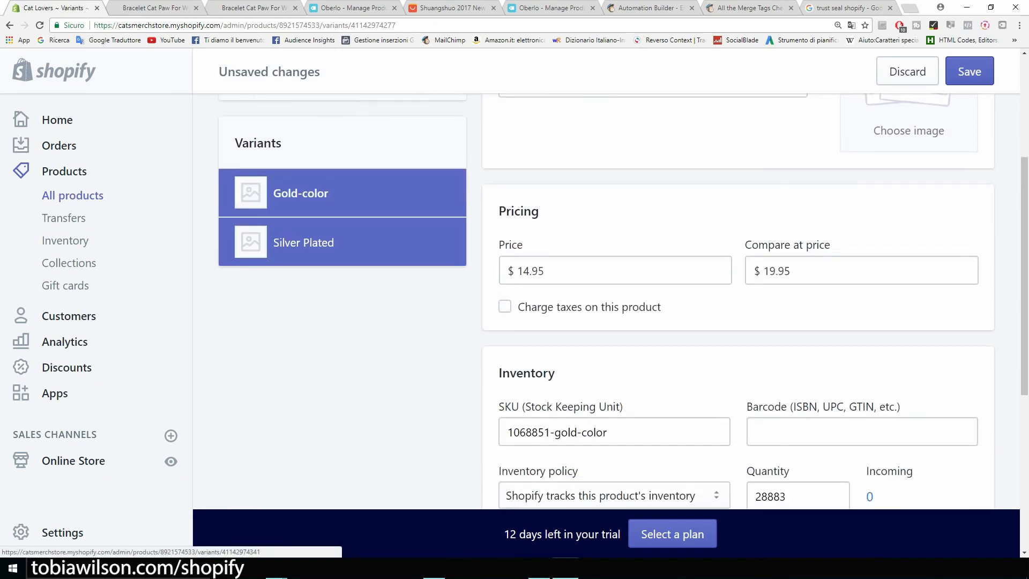
Save the Gold-color variant, then give Silver Plated a 14.95 price and 19.95 compare-at price
click(321, 242)
click(625, 241)
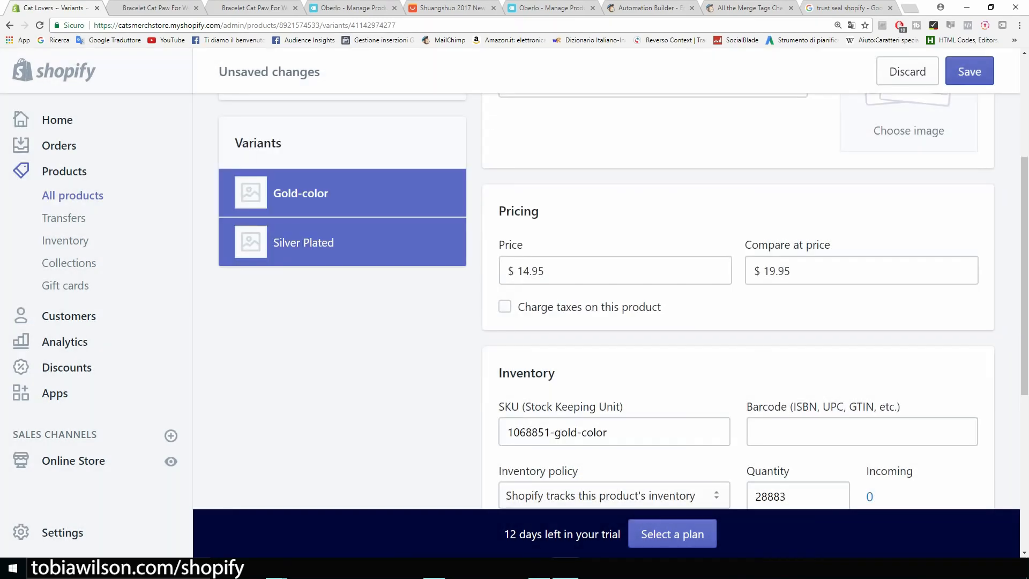
click(970, 72)
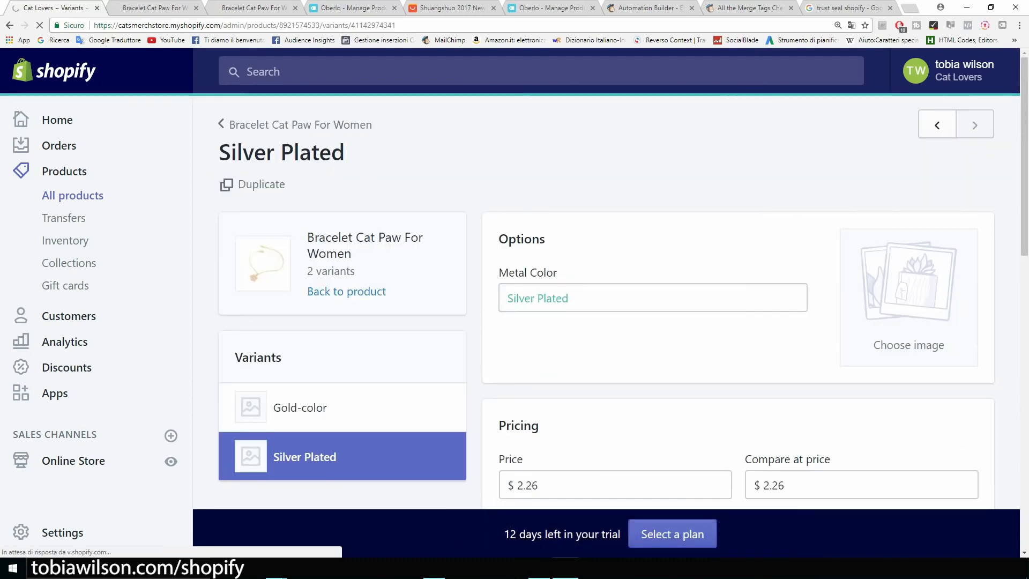
drag(540, 378, 515, 378)
text(14)
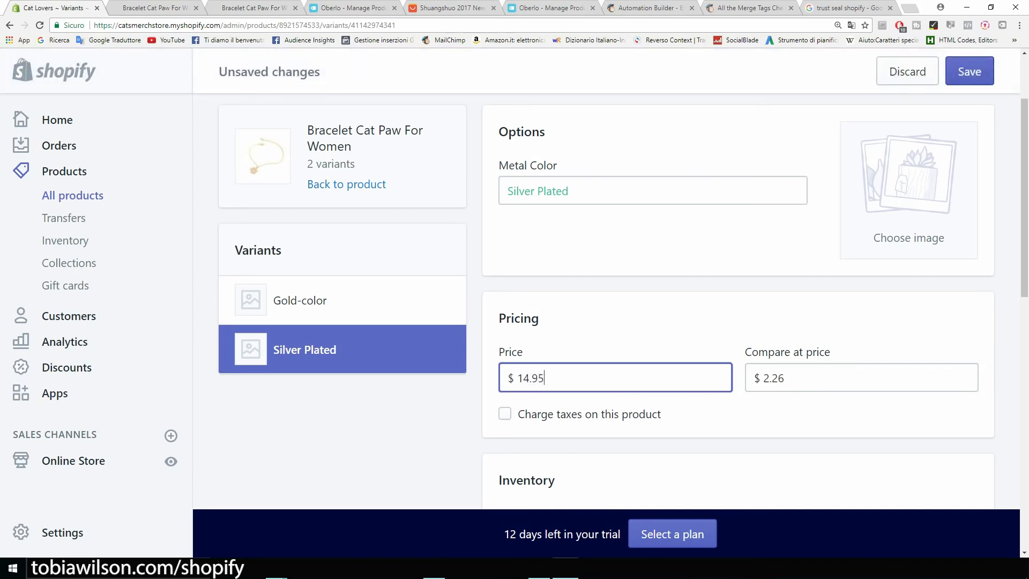
click(786, 378)
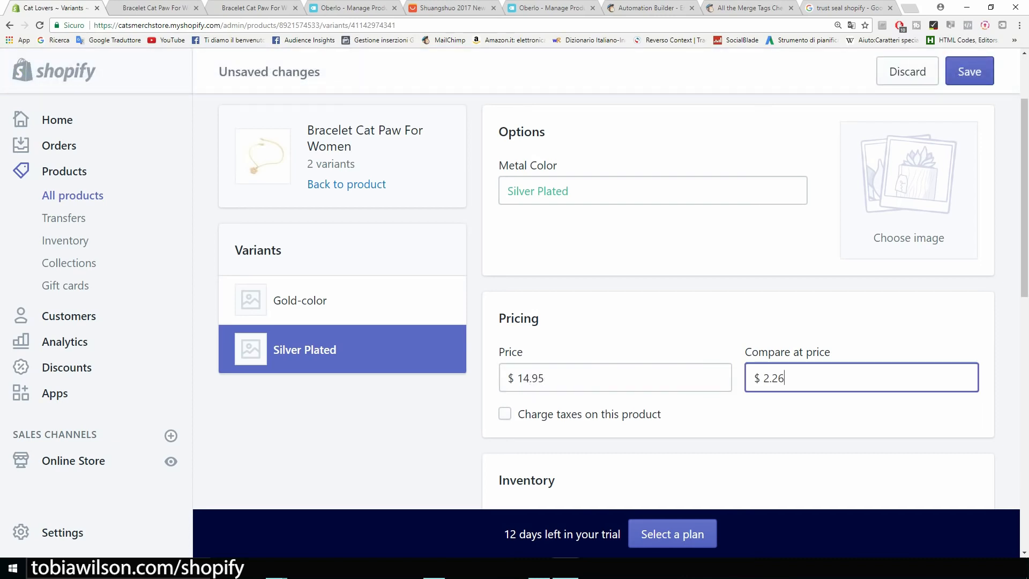
key(BackSpace)
text(19.95)
Mark Silver Plated as not requiring shipping and save the variant
scroll(606, 300, down, 3)
scroll(606, 300, down, 5)
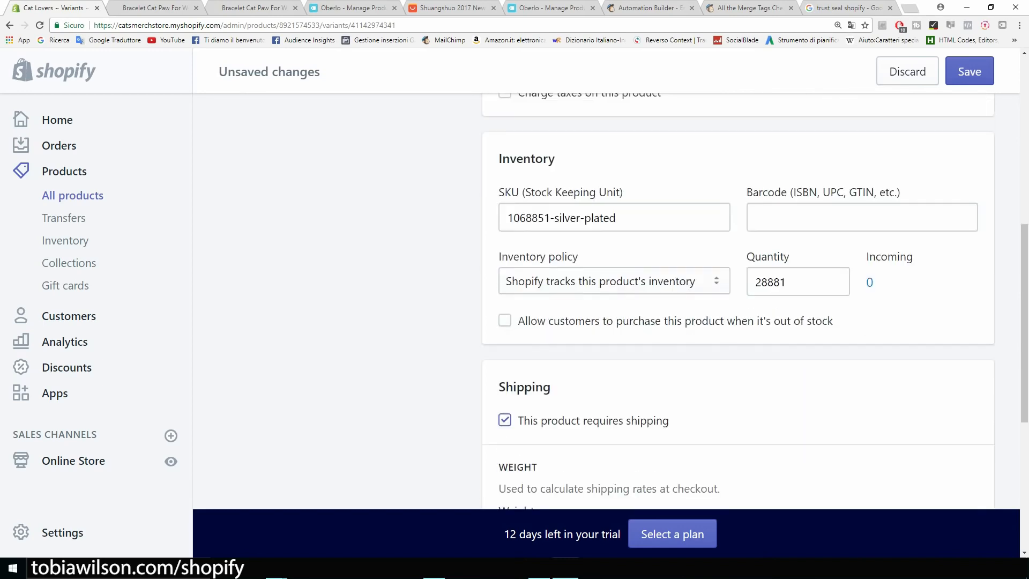
click(505, 313)
scroll(505, 313, up, 3)
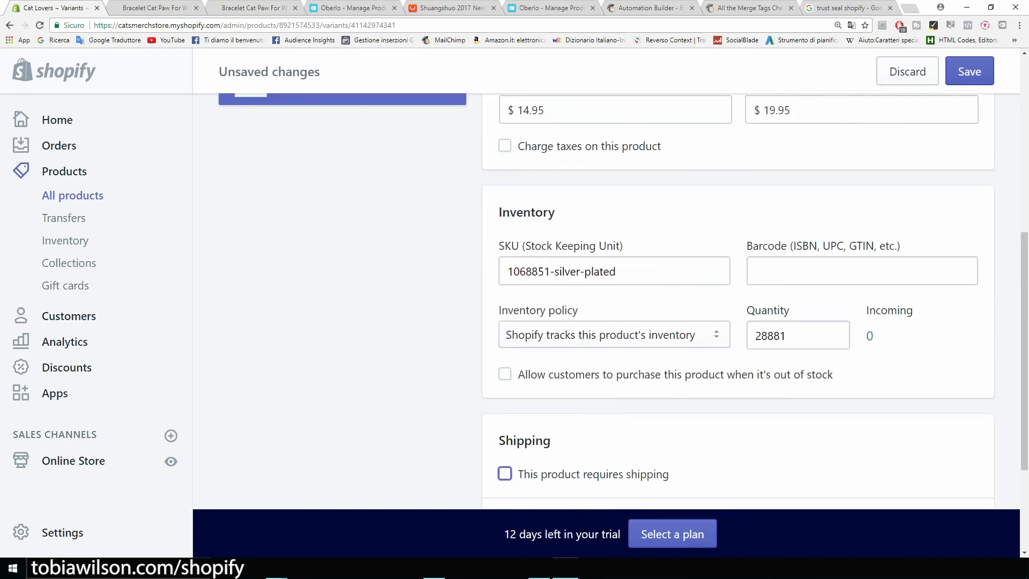
click(971, 75)
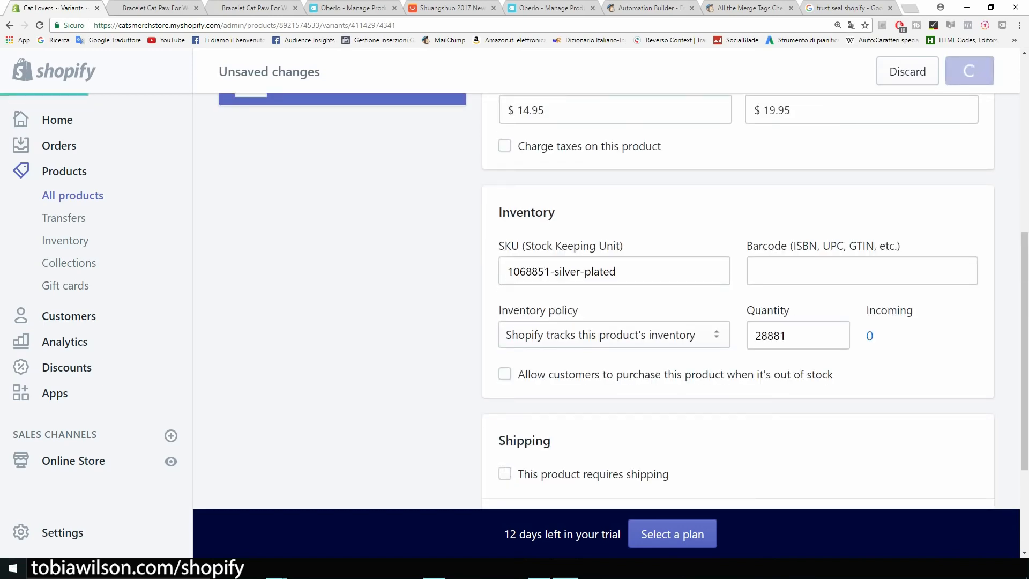
Reload the bracelet store page and check the $14.95 sale price, $19.95 struck through, for both options
click(145, 8)
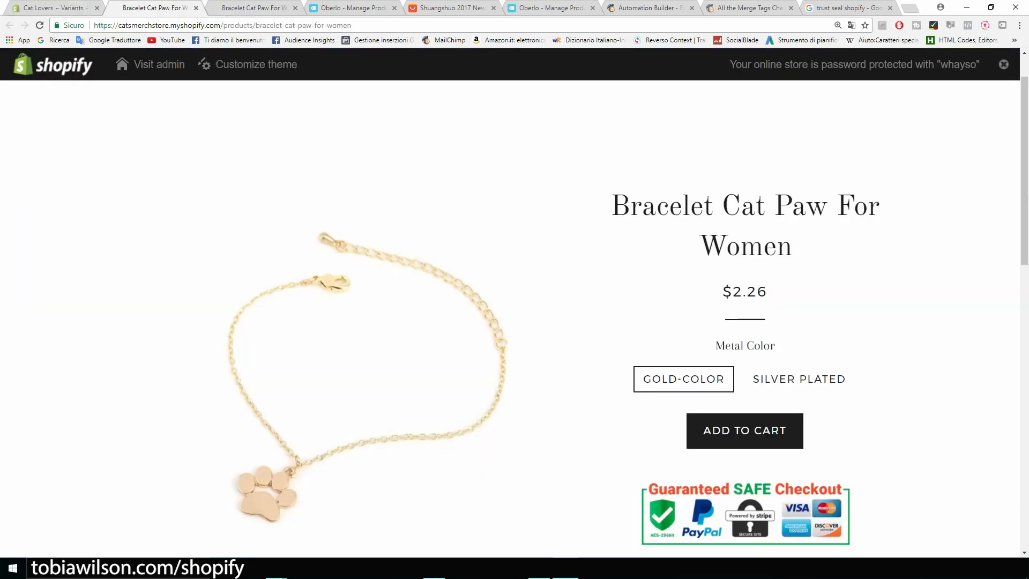
click(40, 25)
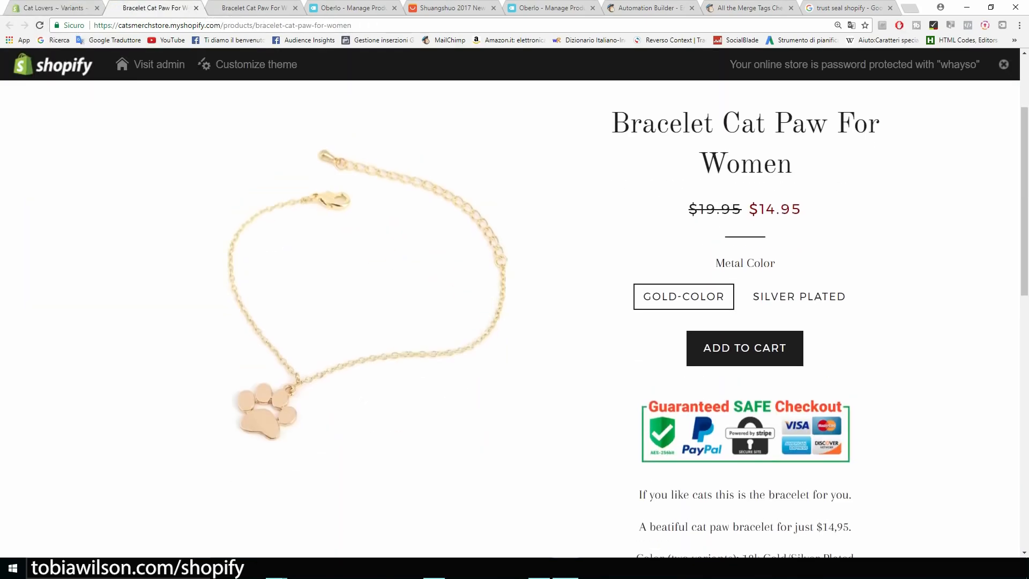
drag(690, 291, 742, 291)
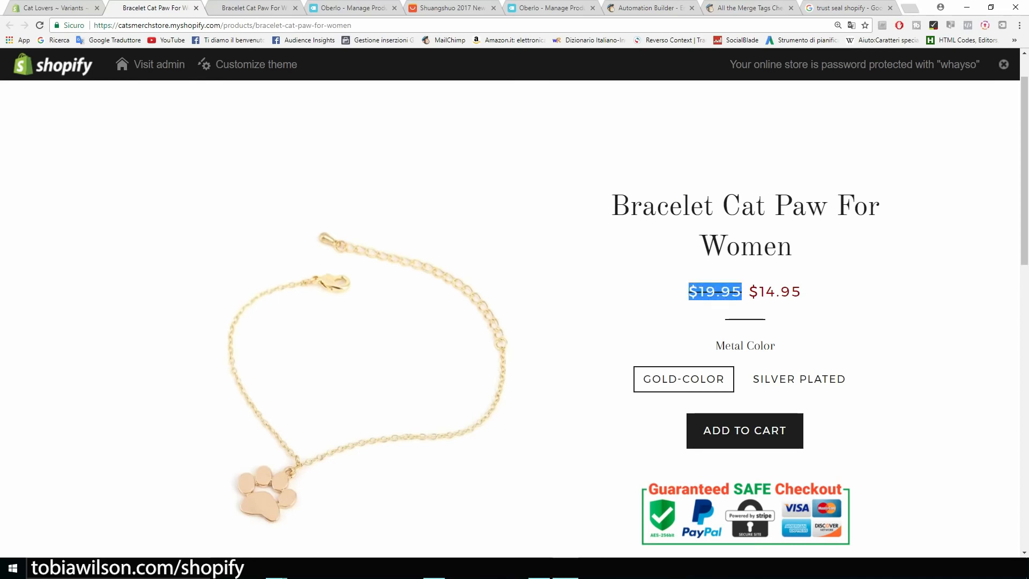
click(743, 292)
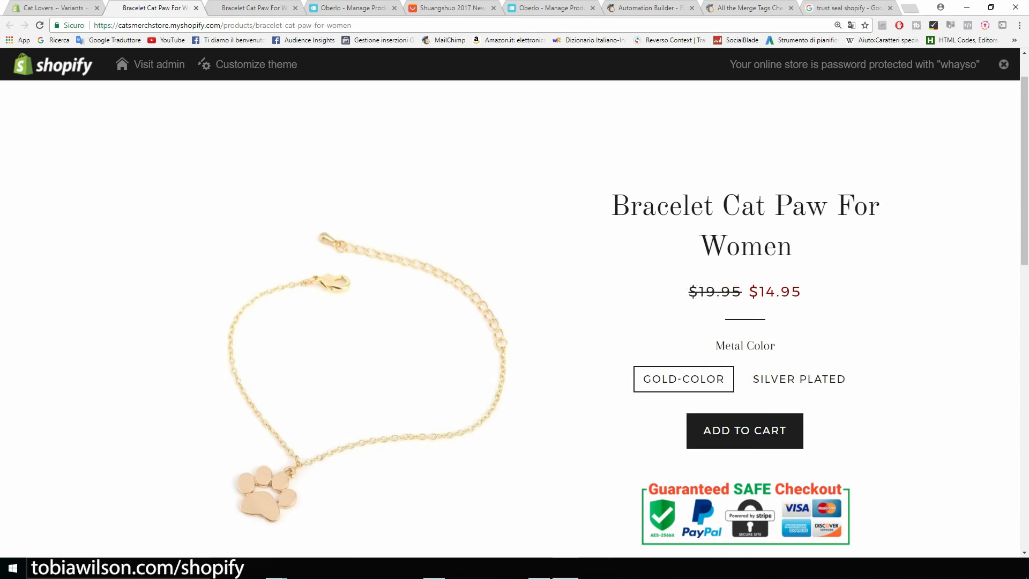
drag(747, 292, 802, 291)
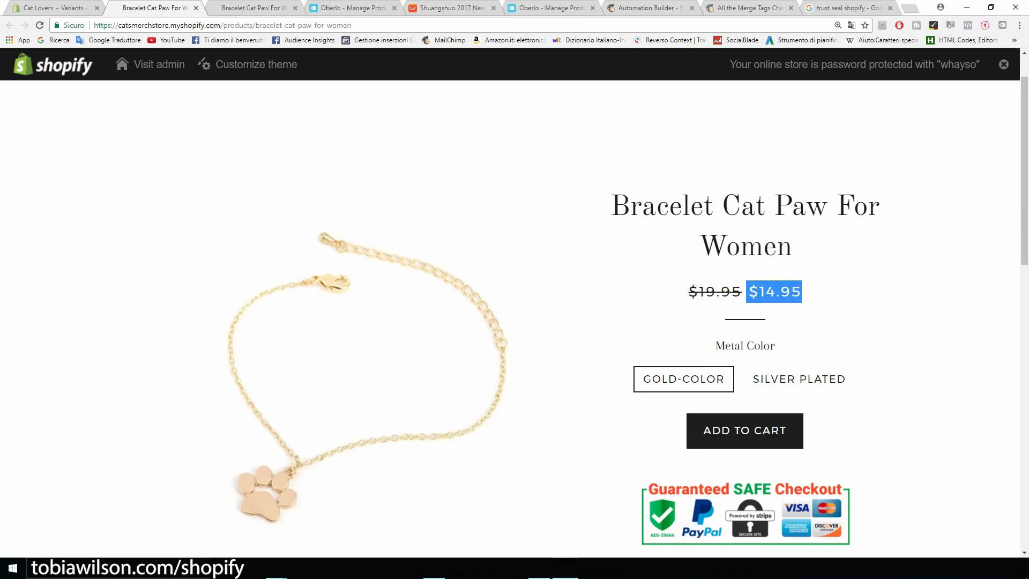
scroll(801, 292, down, 1)
click(800, 326)
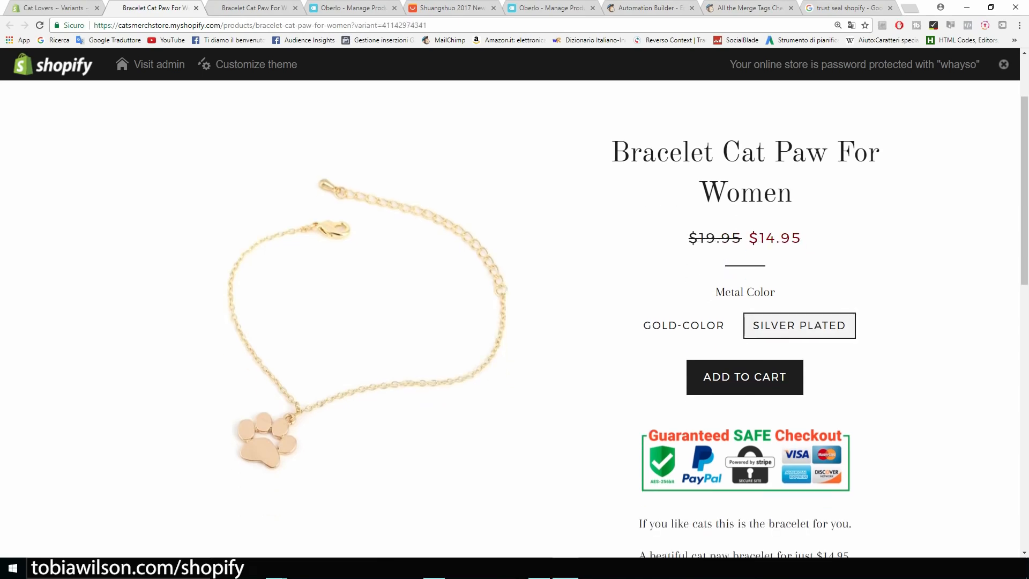
click(683, 326)
click(799, 325)
scroll(622, 319, down, 7)
scroll(622, 319, up, 5)
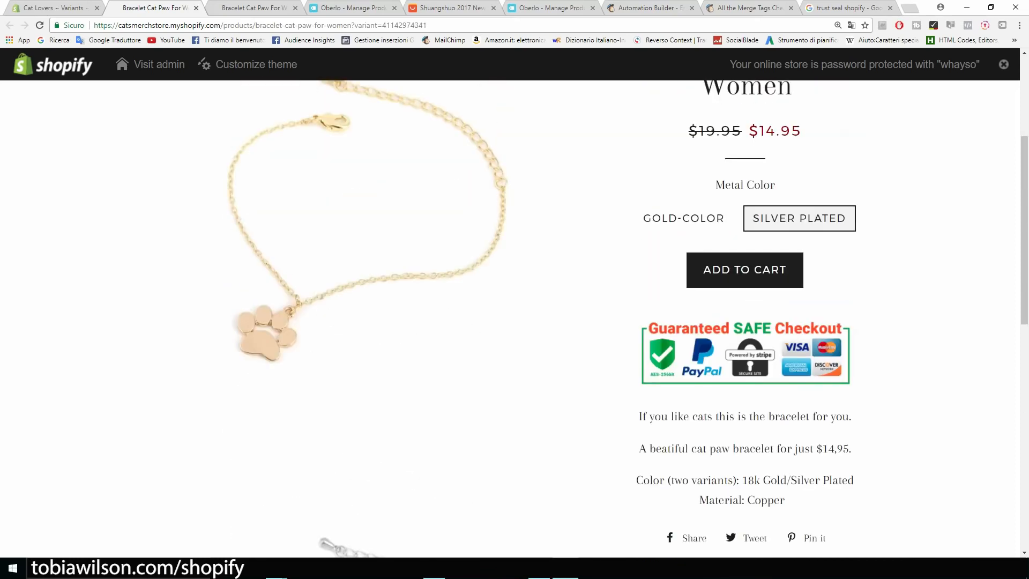
scroll(622, 319, up, 4)
scroll(621, 319, down, 3)
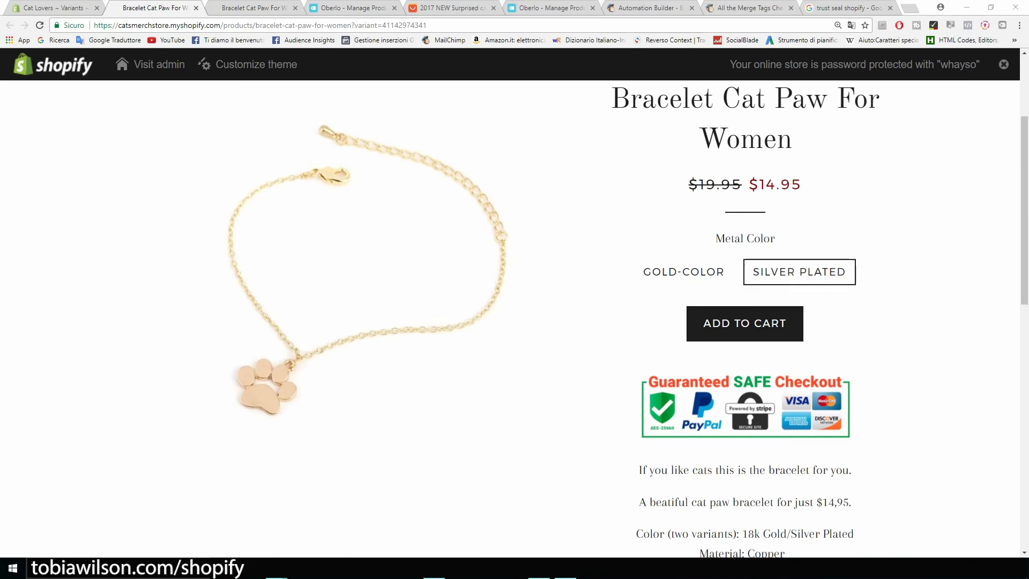
Close the leftover bracelet, Oberlo, AliExpress, Automation Builder, merge tags and trust seal tabs
click(295, 8)
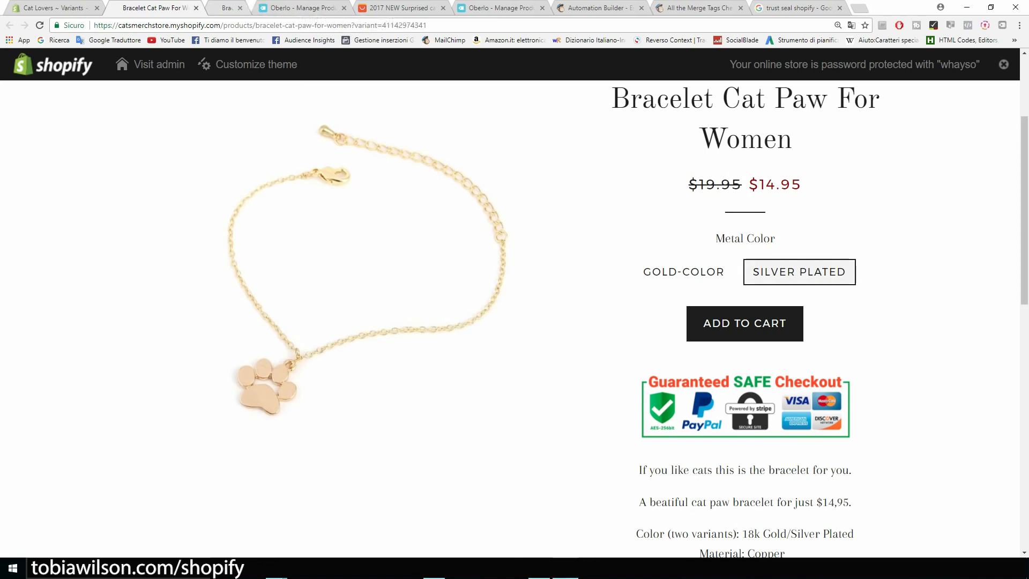
click(295, 8)
click(294, 8)
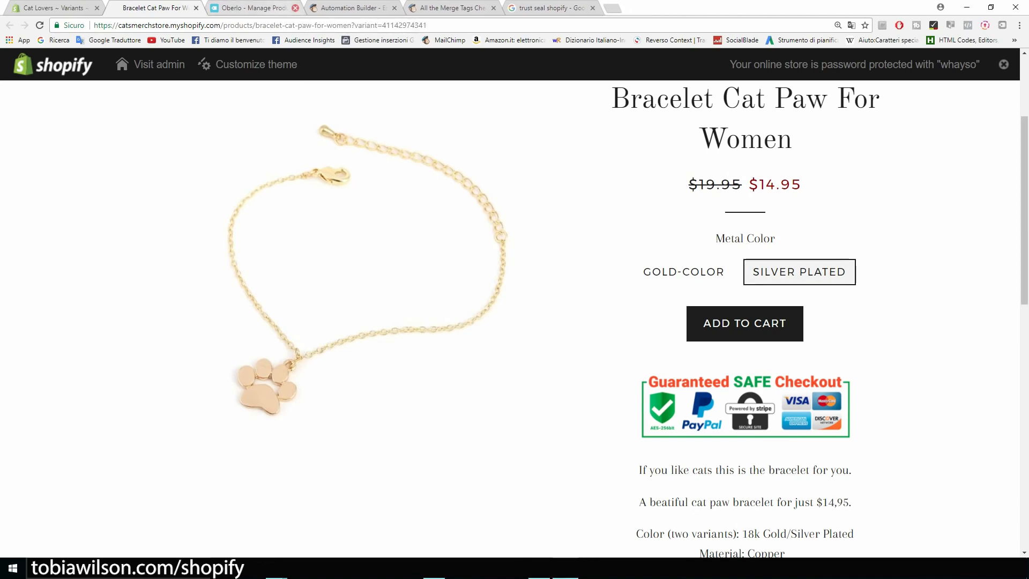
click(295, 8)
click(294, 8)
click(295, 8)
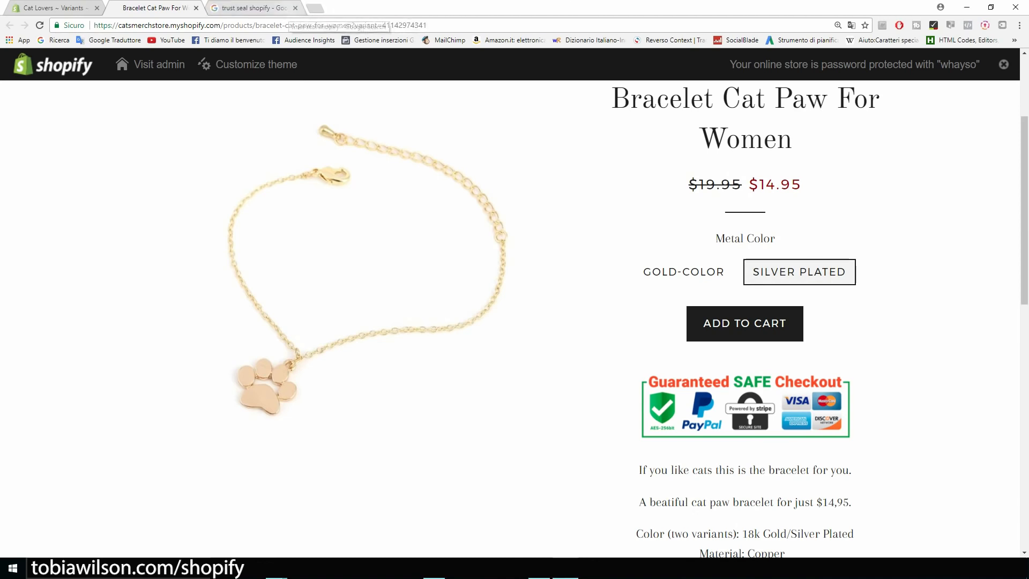
click(295, 8)
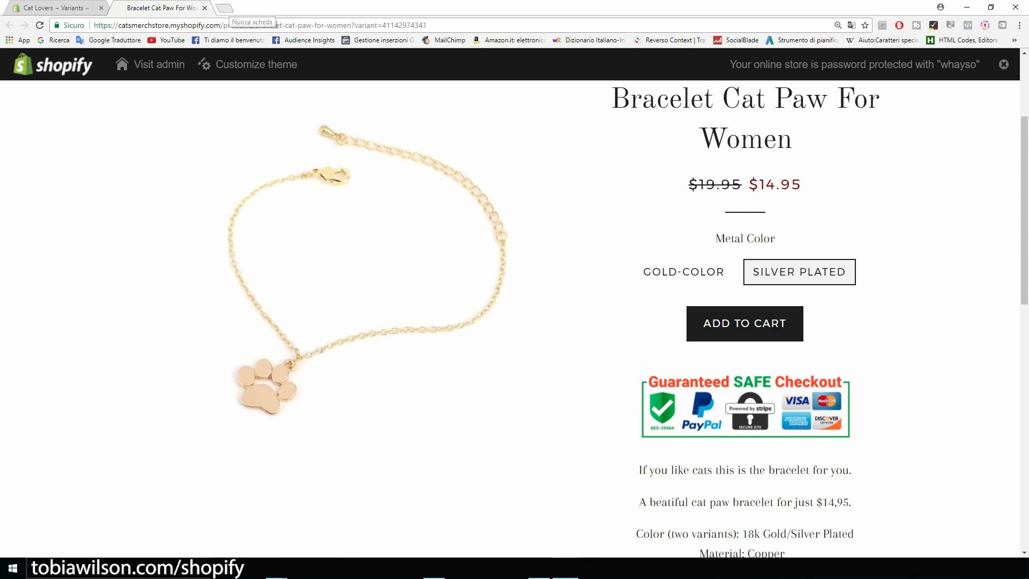
Load aliexpress.com in a new tab, then review the cat paw bracelet page again
key(ctrl+t)
text(aleix)
key(BackSpace)
key(BackSpace)
key(BackSpace)
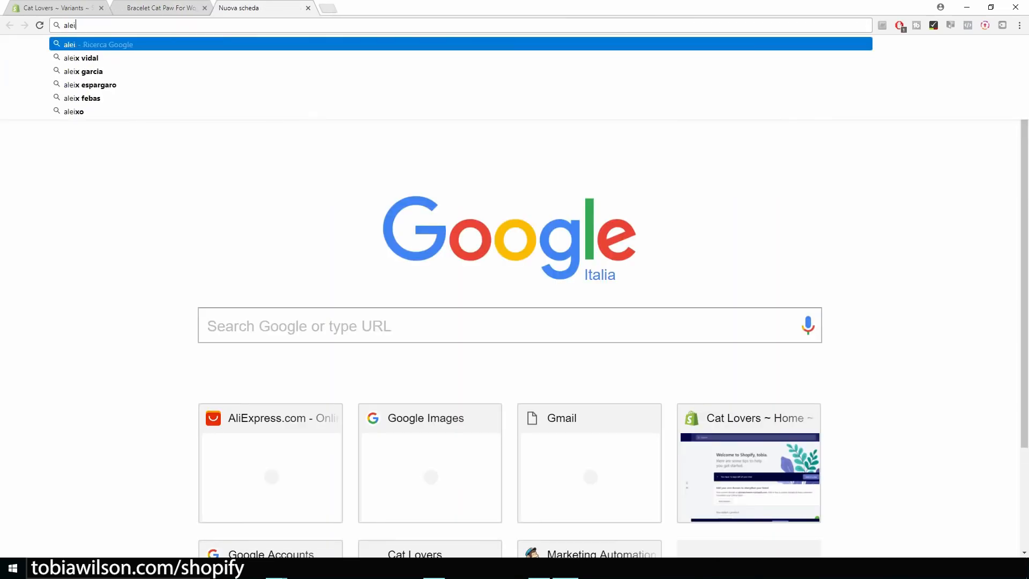
text(iexpress.com)
key(Return)
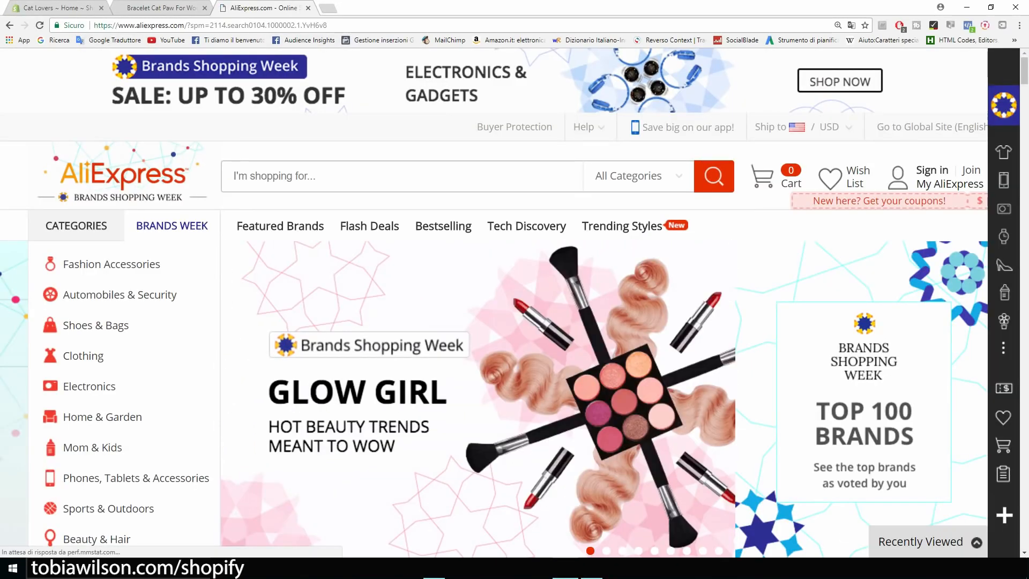
click(155, 8)
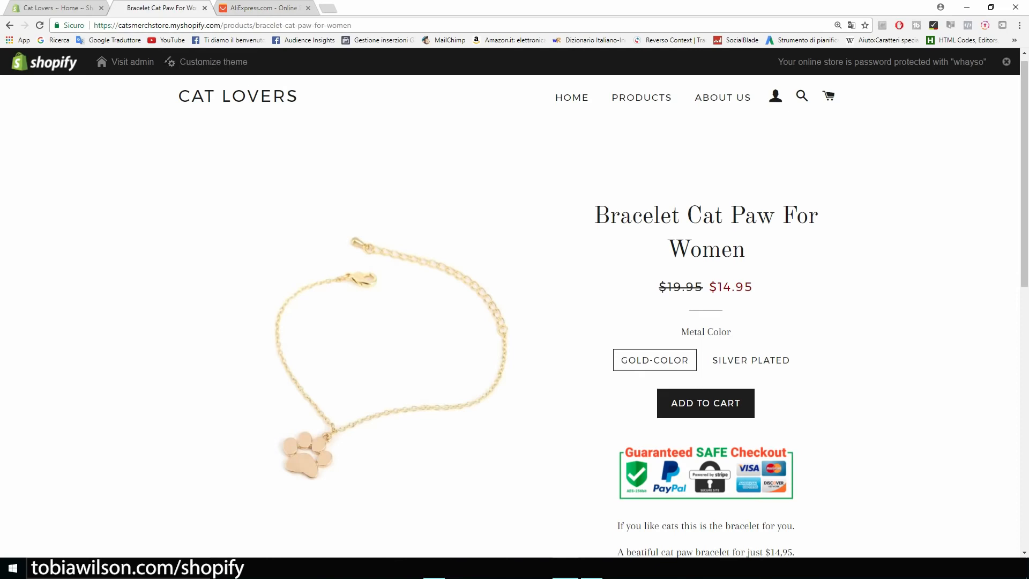
scroll(511, 316, up, 1)
scroll(510, 317, down, 1)
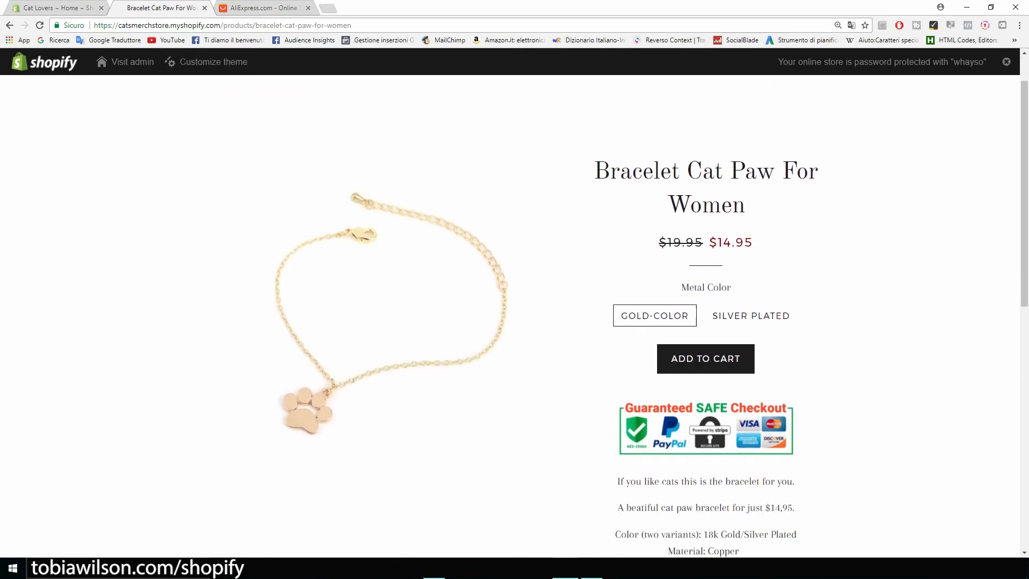
scroll(510, 317, down, 2)
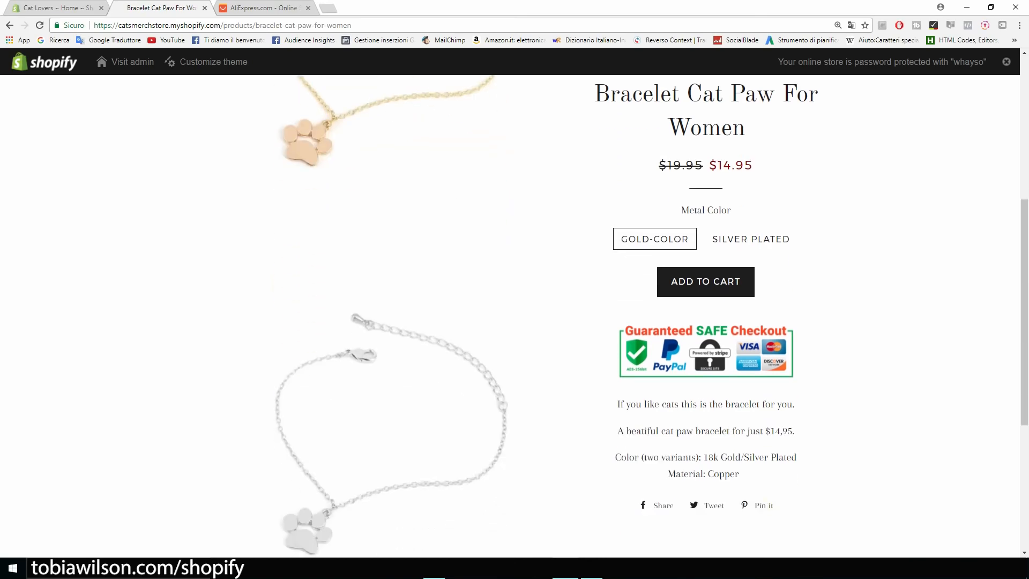
scroll(511, 316, up, 5)
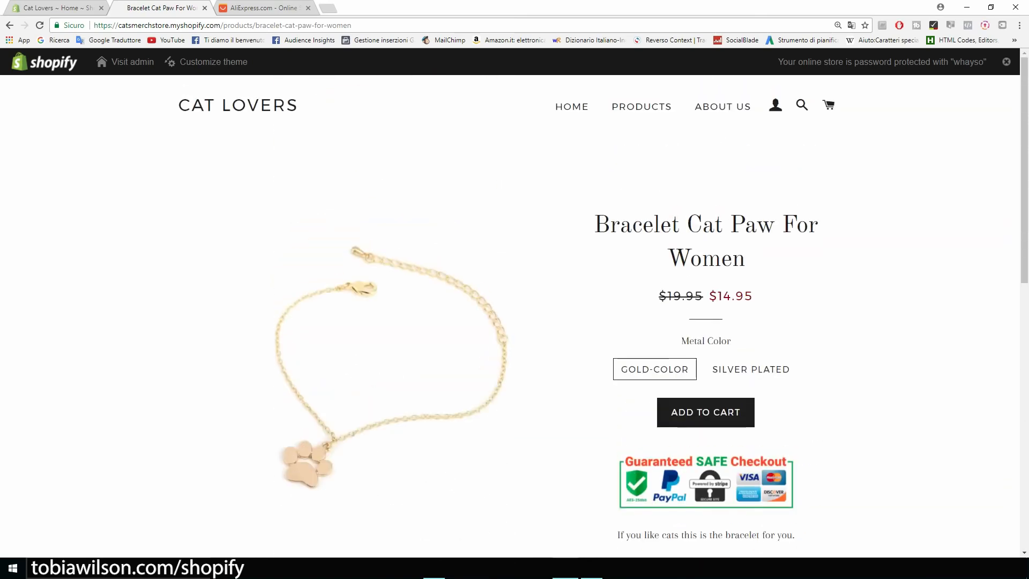
Search AliExpress for 'cat necklace' and scroll through the pendant results
click(251, 8)
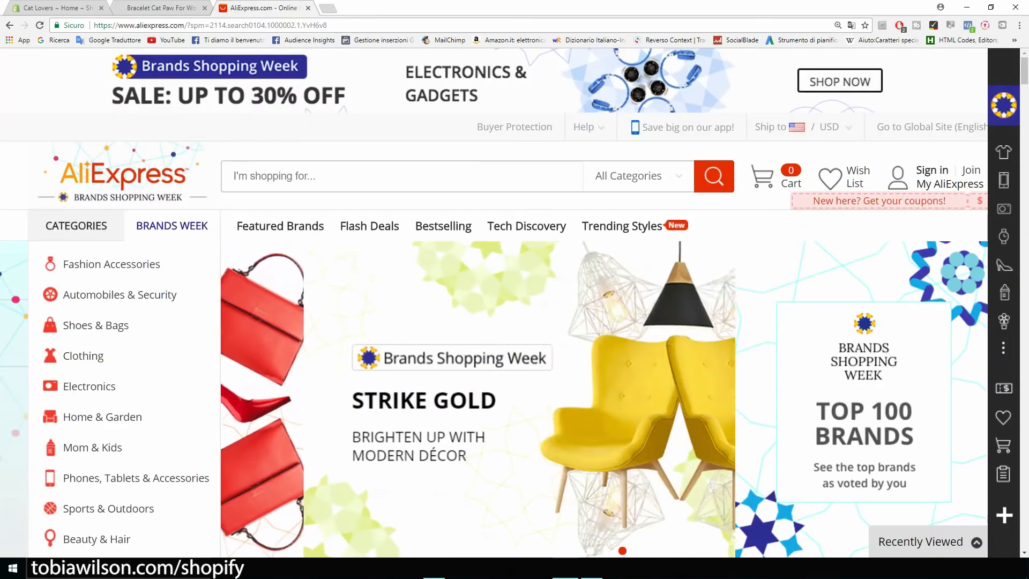
text(cat )
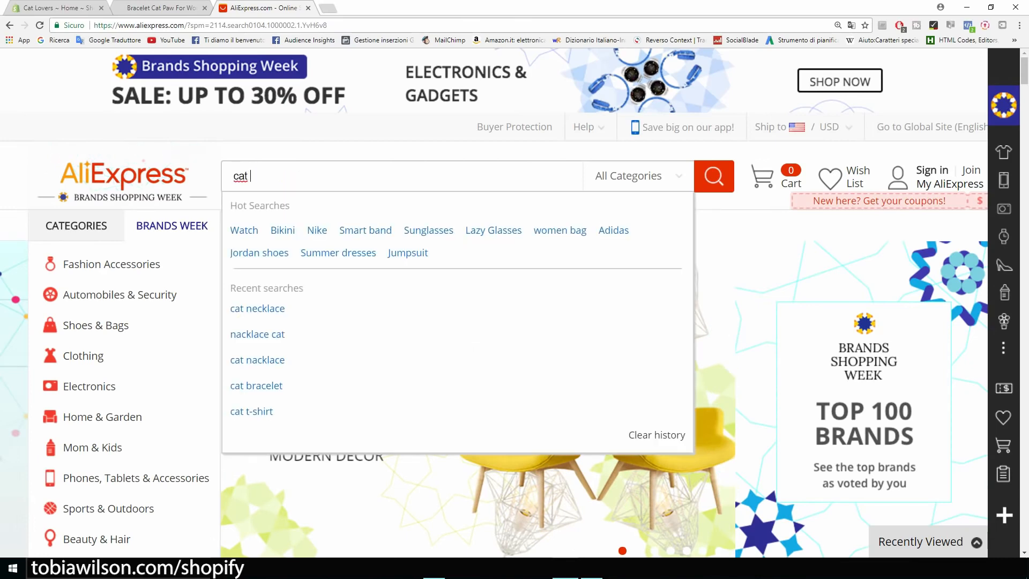
text(necklace)
key(Return)
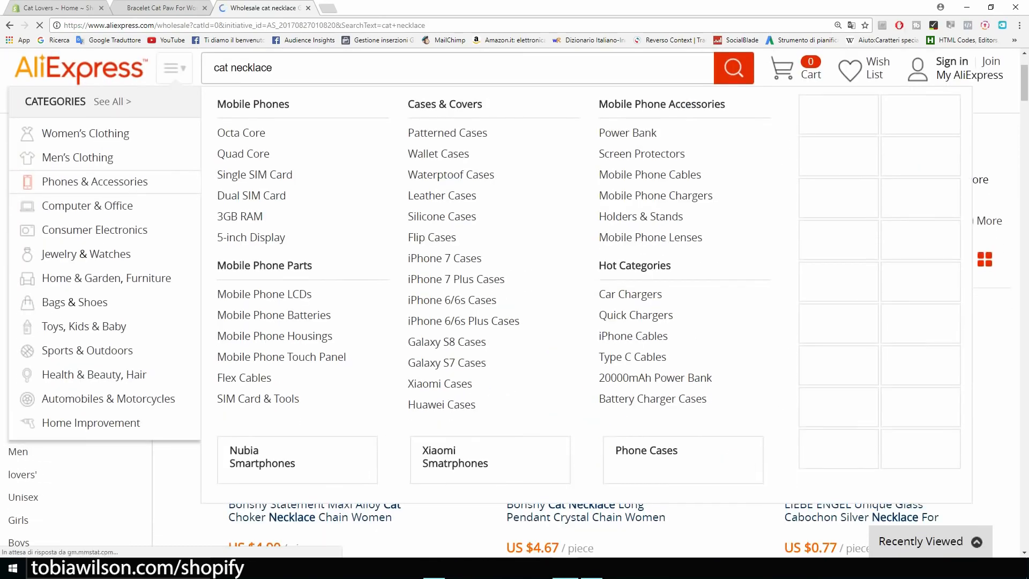
scroll(515, 300, down, 6)
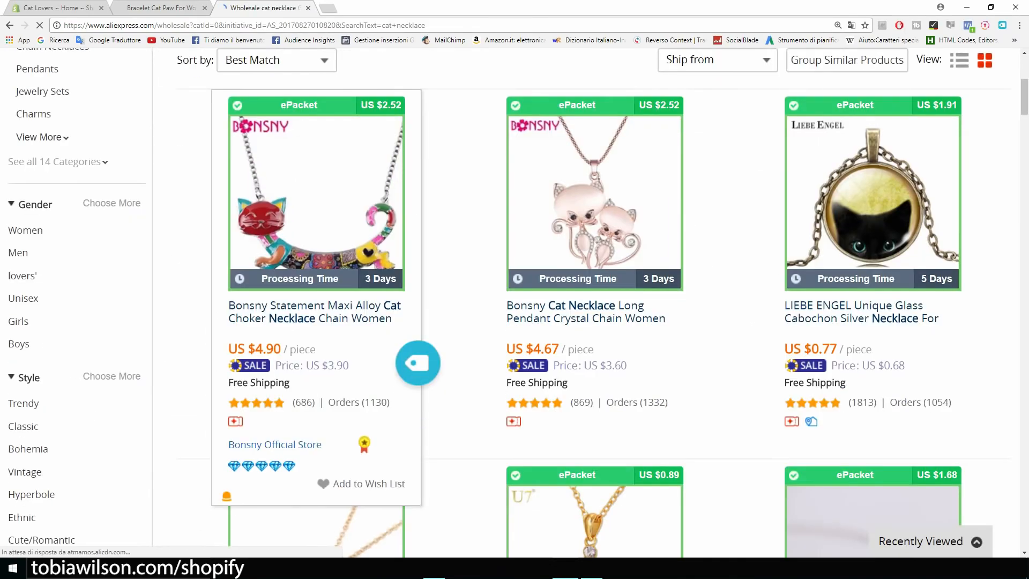
scroll(515, 301, down, 2)
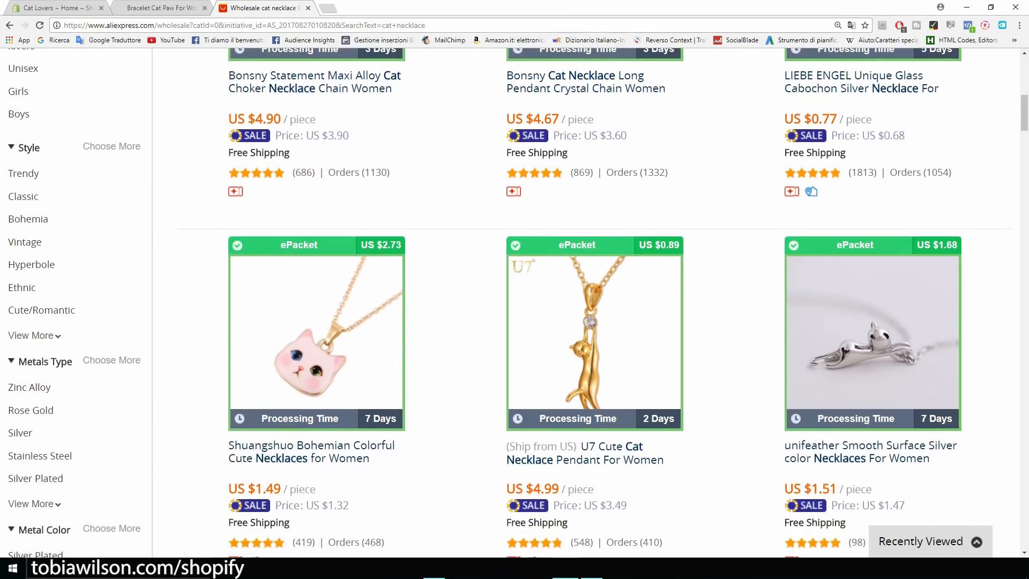
scroll(311, 348, down, 2)
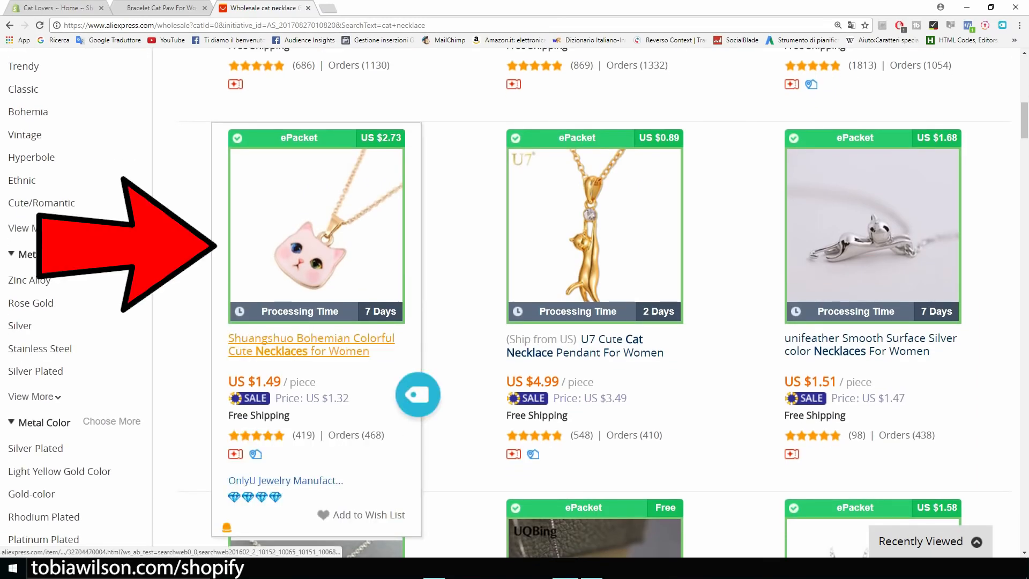
Open the pink cat-head necklace's item page and choose ePacket shipping to the United States
click(271, 346)
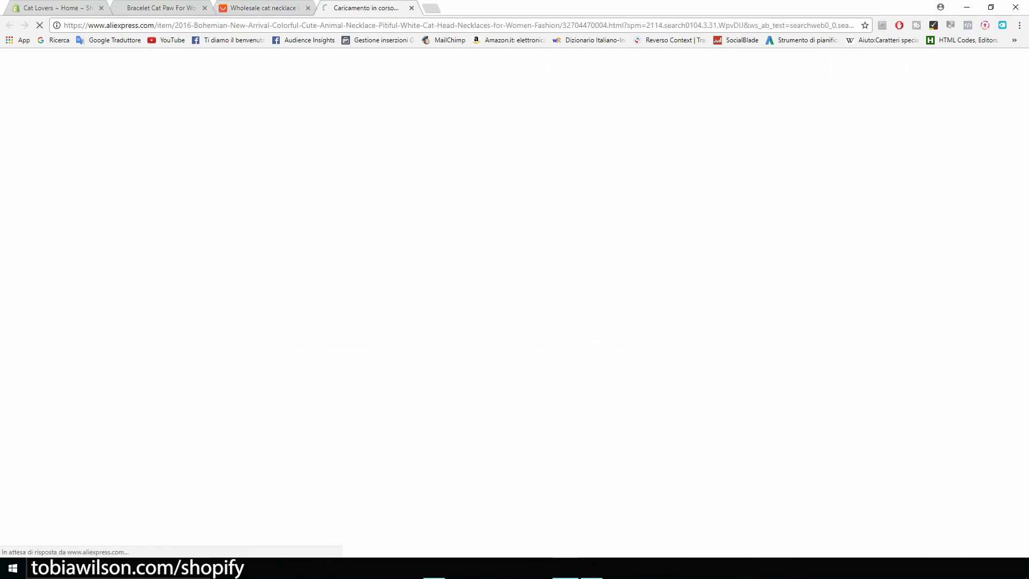
scroll(515, 302, down, 4)
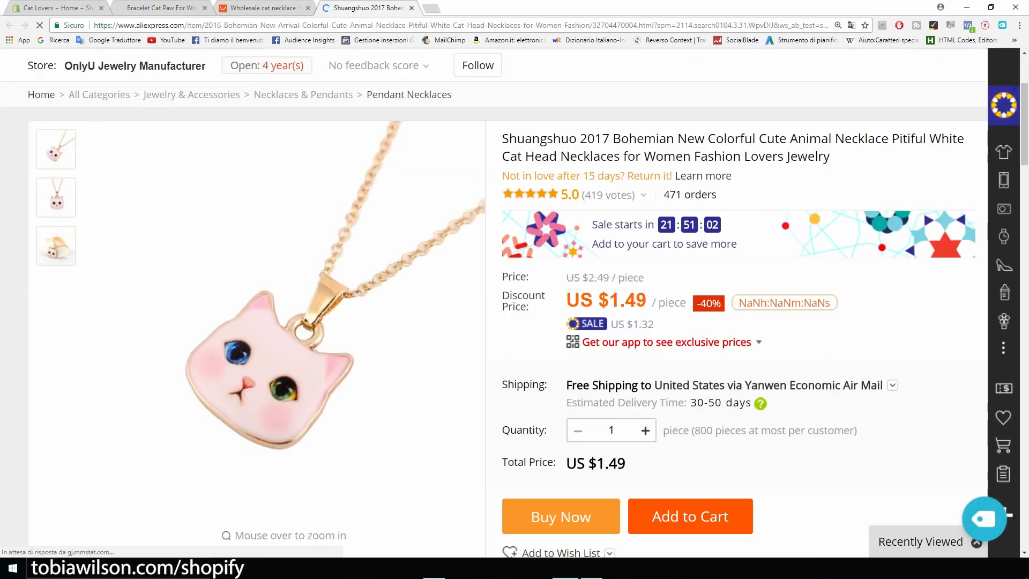
click(767, 333)
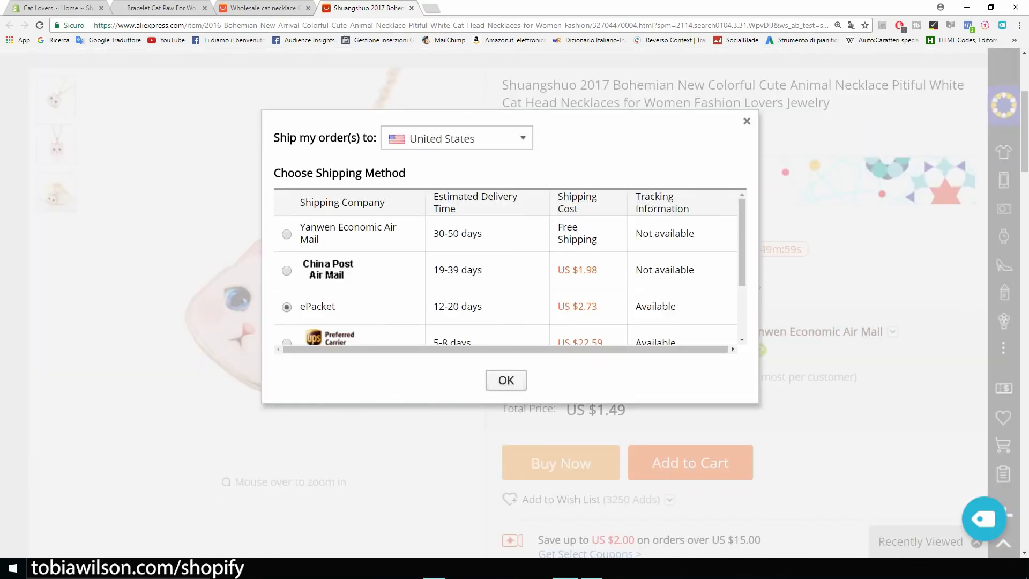
click(506, 381)
Import the Shuangshuo cat-head necklace into Oberlo
scroll(611, 321, down, 2)
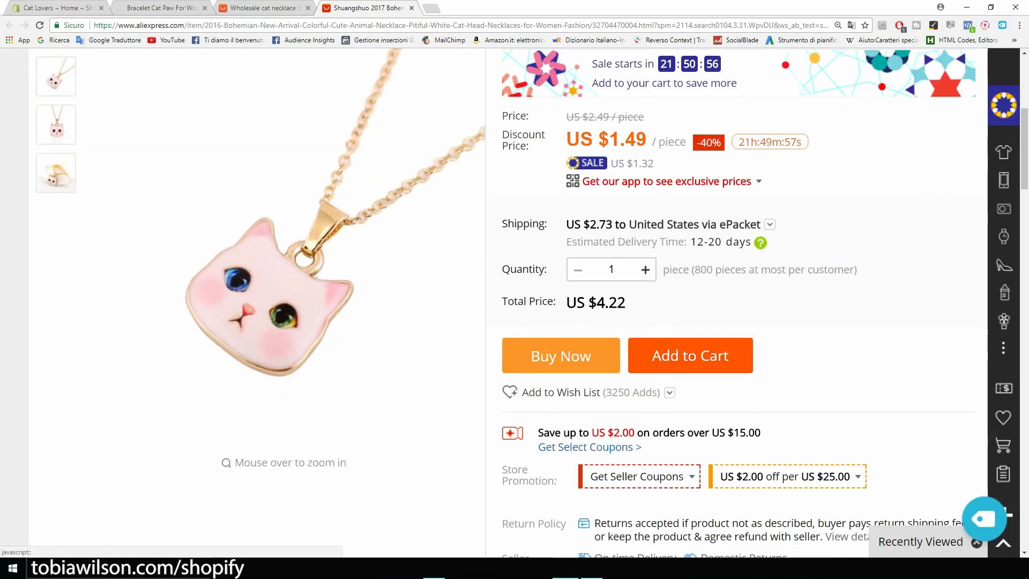
drag(625, 302, 589, 303)
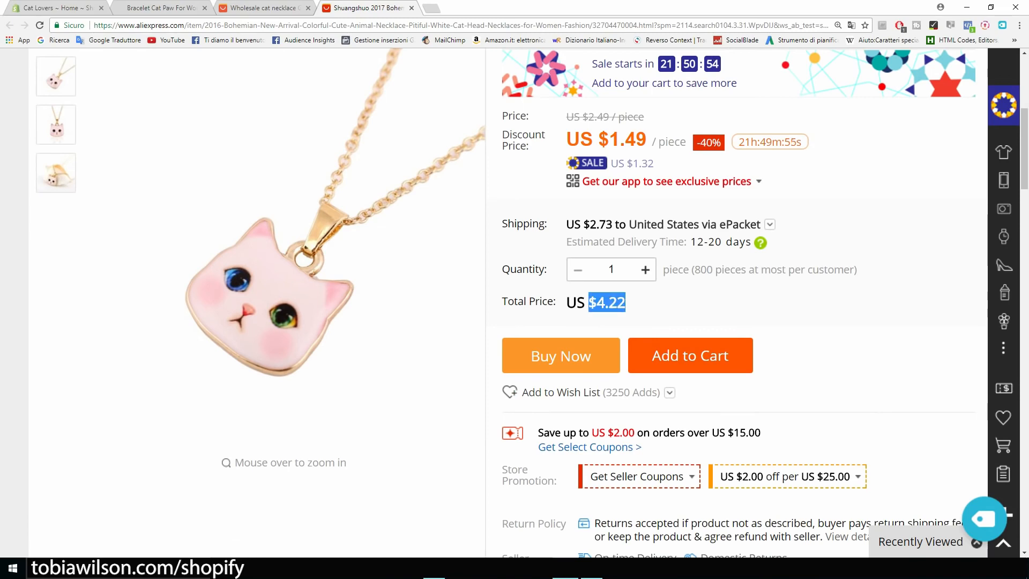
scroll(514, 302, up, 3)
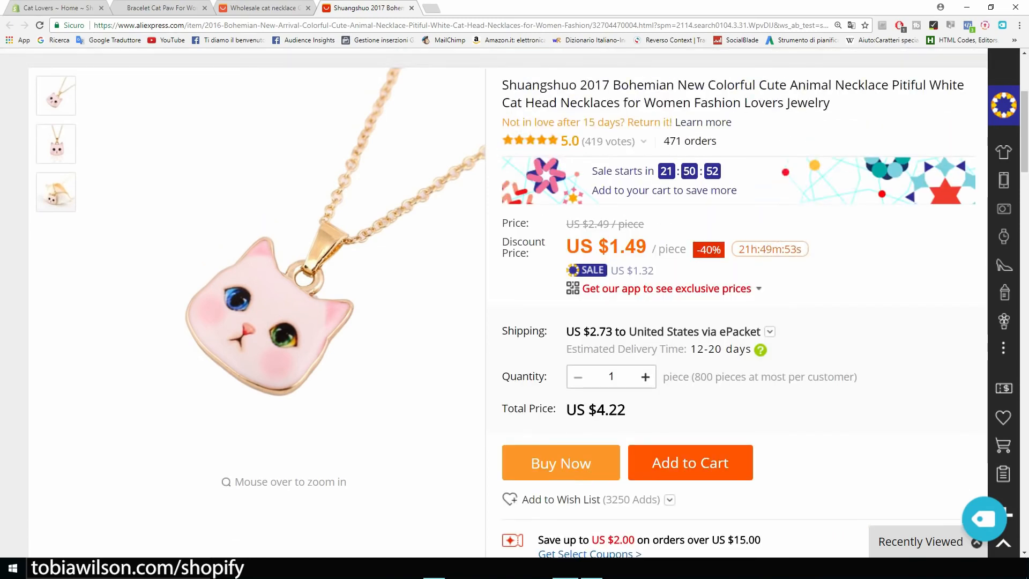
scroll(515, 303, down, 5)
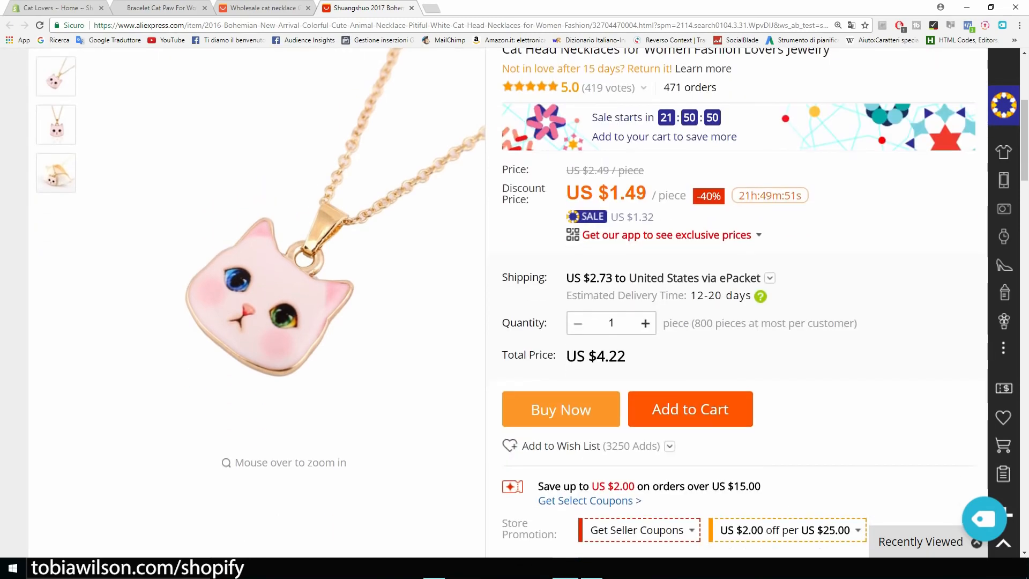
scroll(745, 301, down, 2)
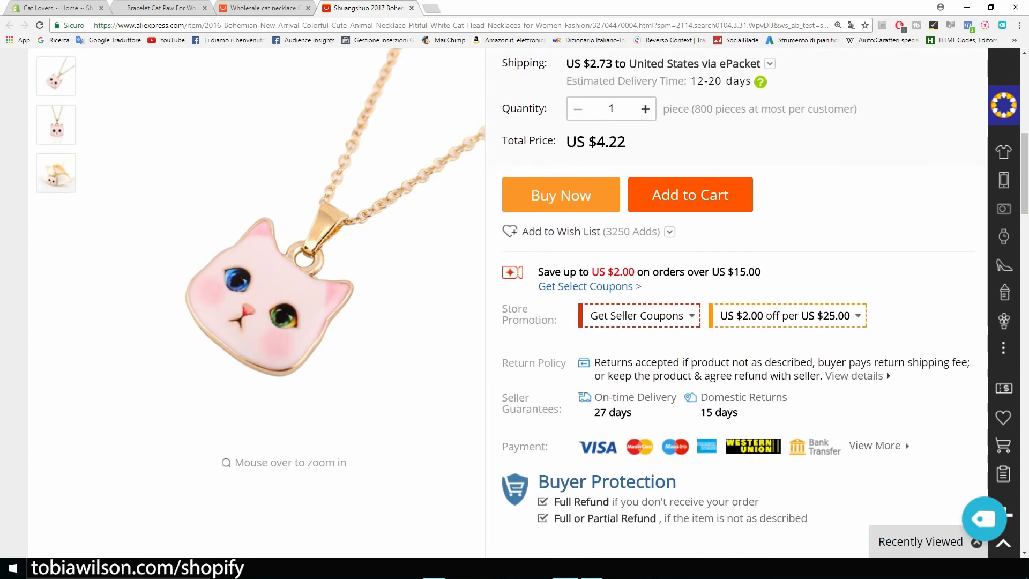
click(984, 519)
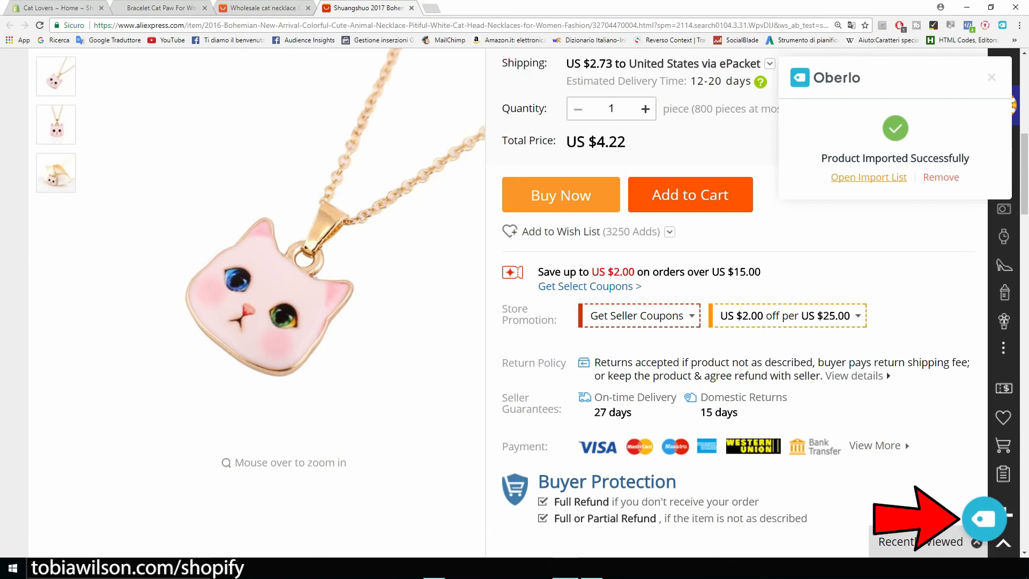
Rename the imported necklace to 'Cat Lover Necklace' in the Oberlo import list
click(869, 177)
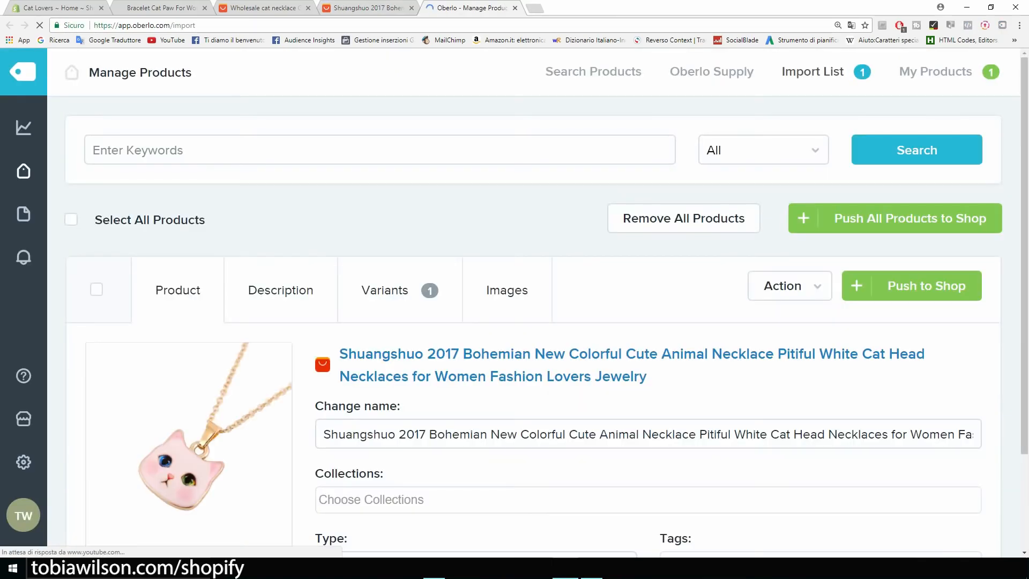
scroll(507, 242, down, 1)
scroll(508, 241, down, 1)
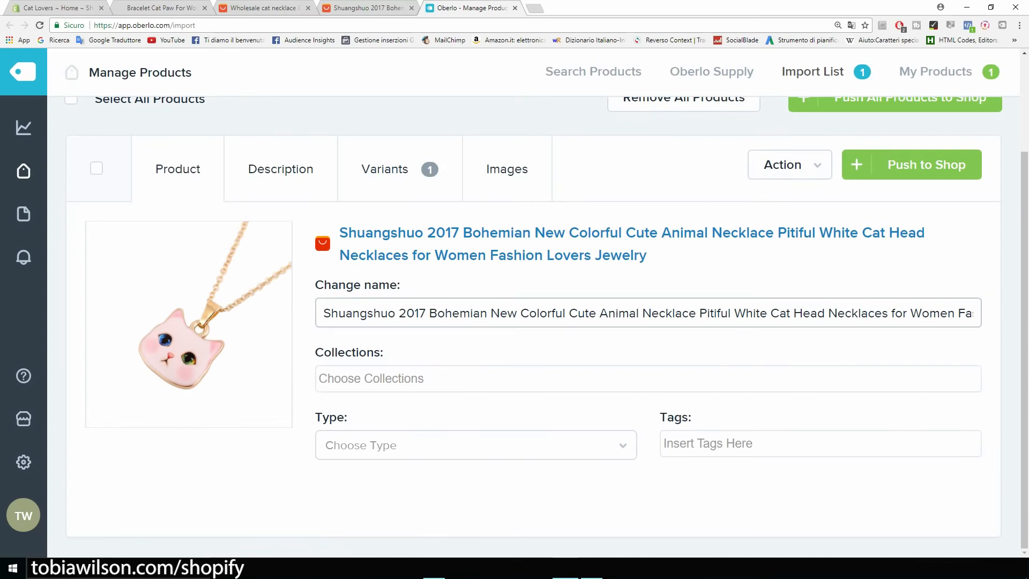
drag(323, 313, 1023, 317)
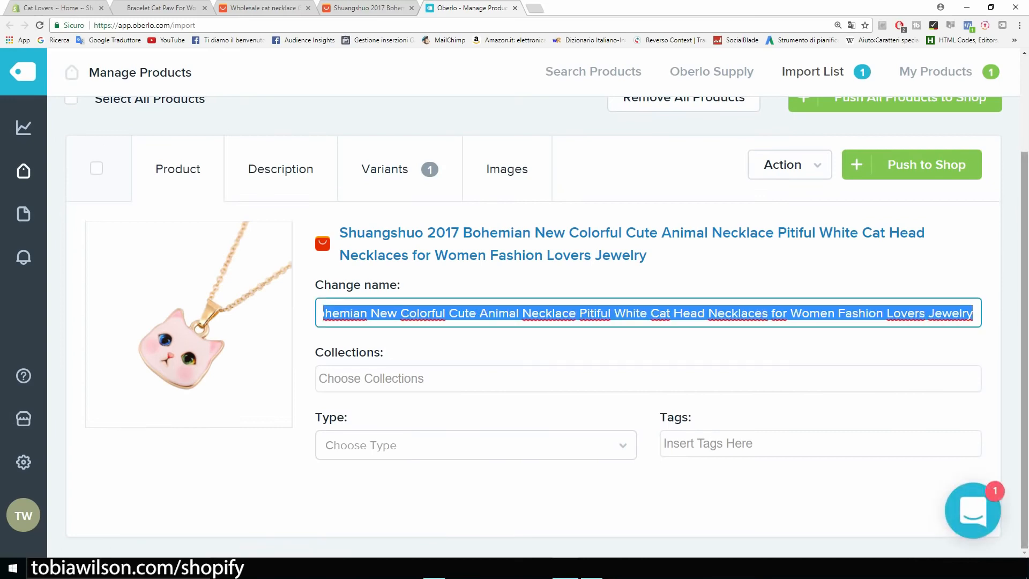
key(BackSpace)
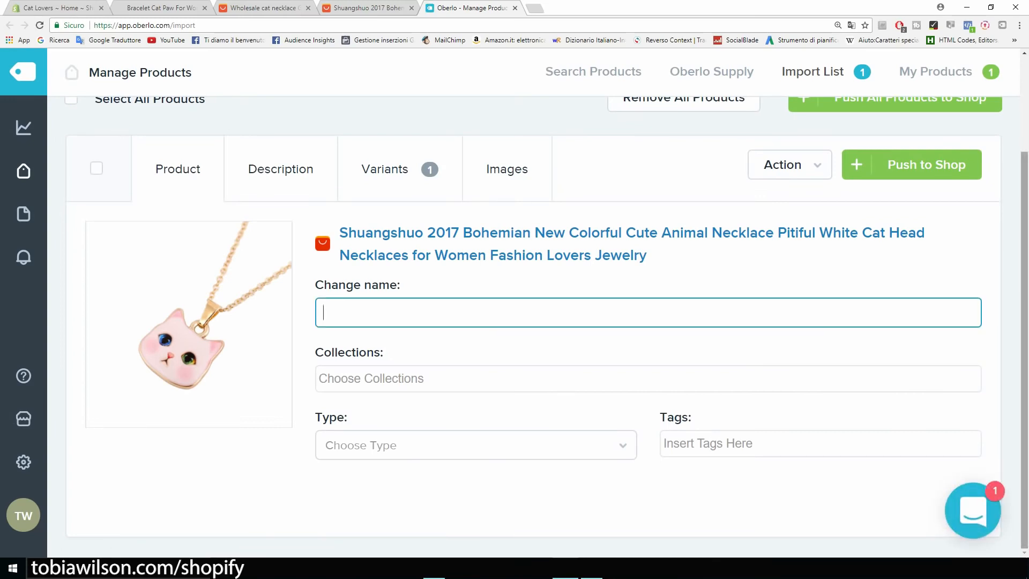
text(Cat Lover Necklace)
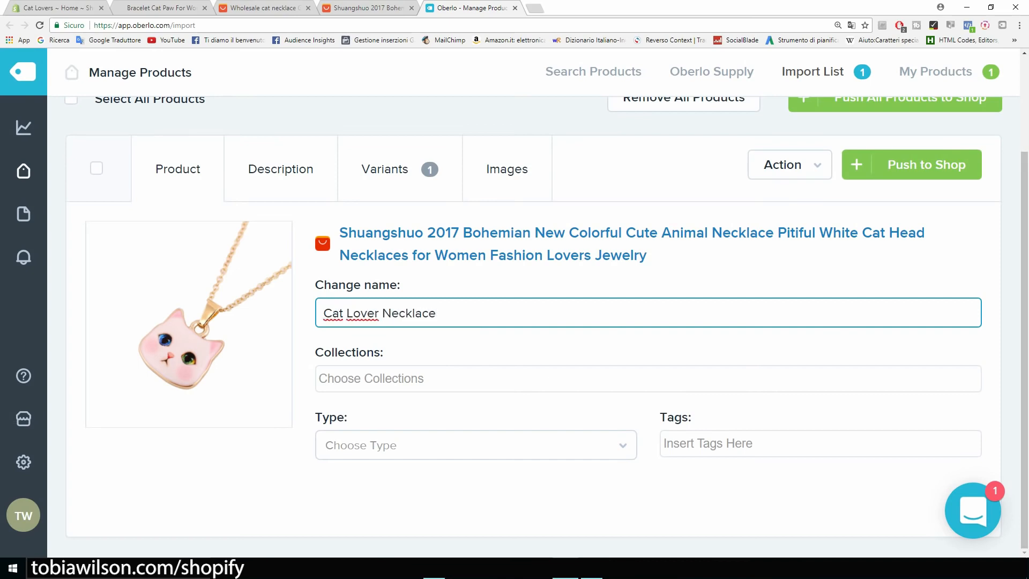
key(Tab)
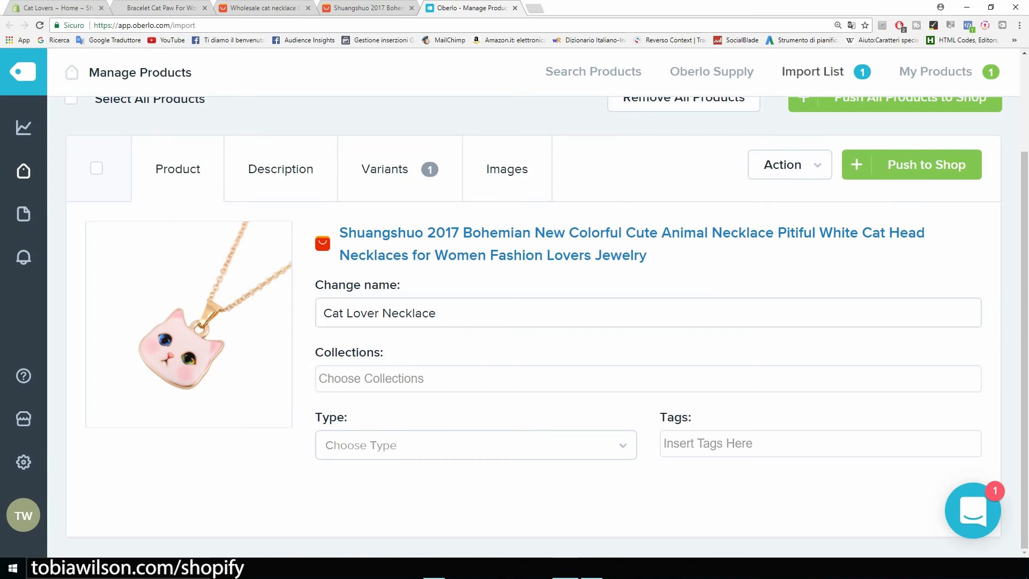
Add it to the Home page collection, with product type and tag set to necklace
key(Return)
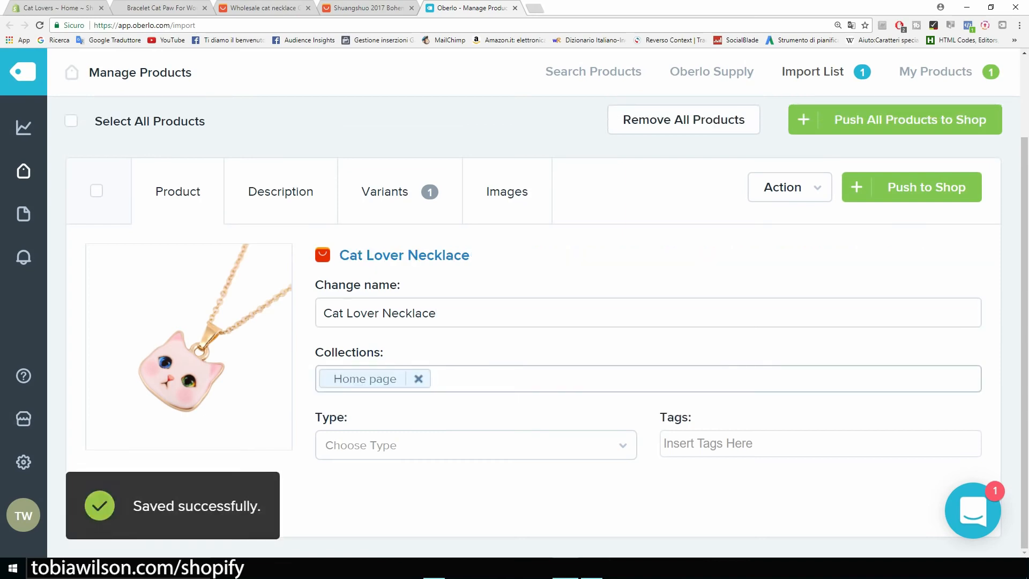
key(Tab)
key(Down)
key(Return)
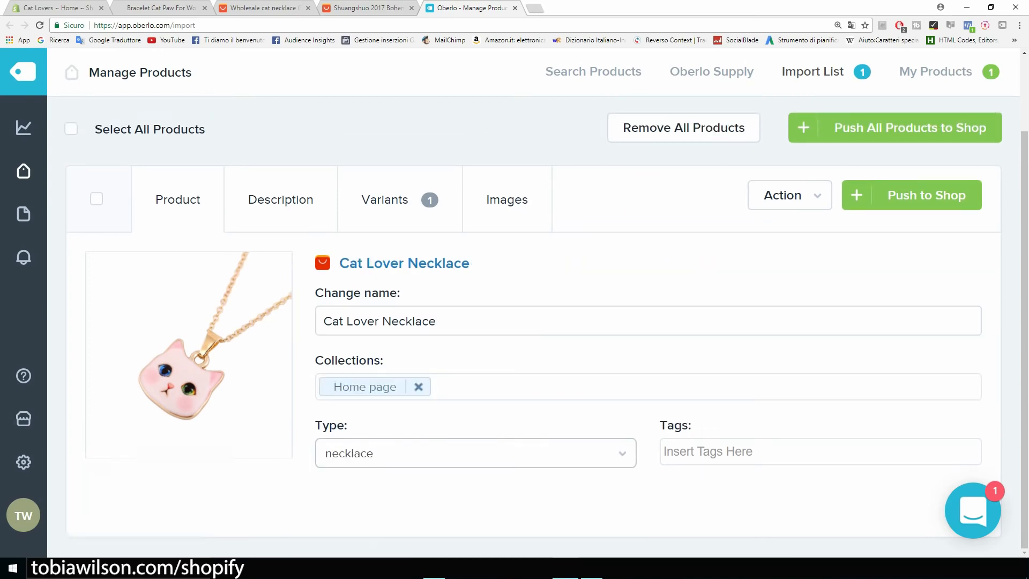
key(Tab)
key(Down)
key(Down)
key(Return)
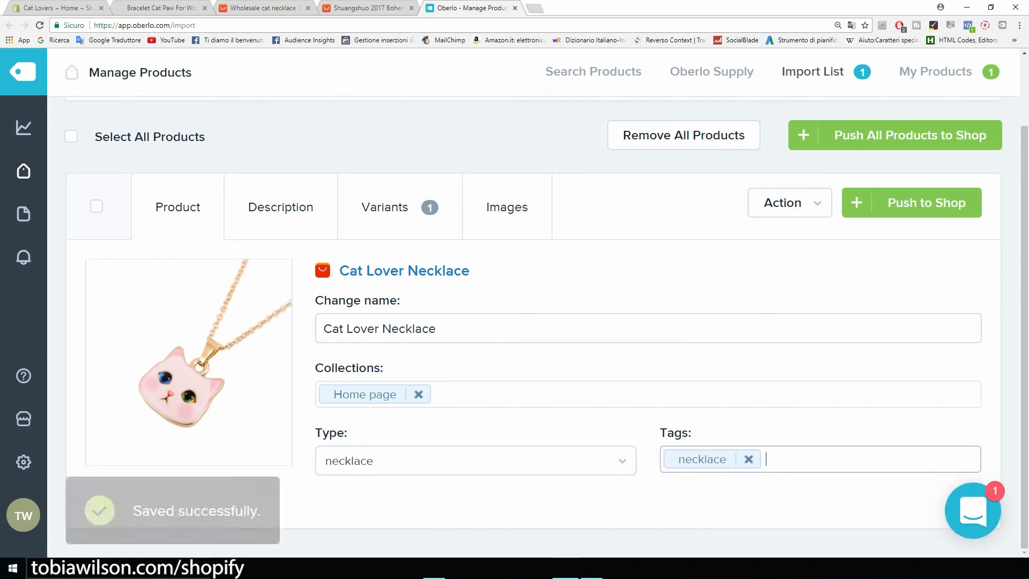
Set the necklace variant's price and compared-at price to 19.99
click(280, 208)
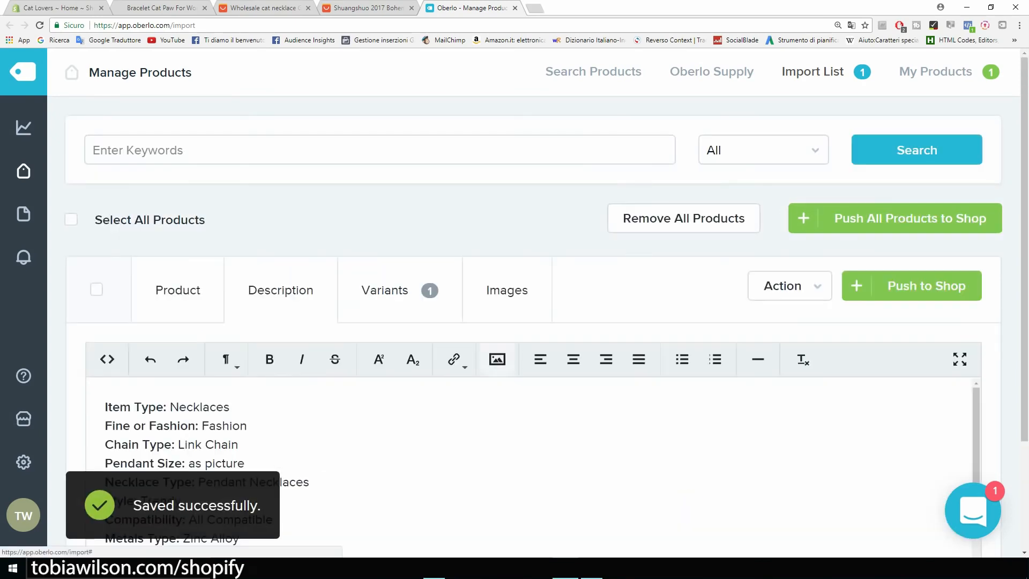
scroll(343, 429, down, 7)
scroll(531, 375, up, 8)
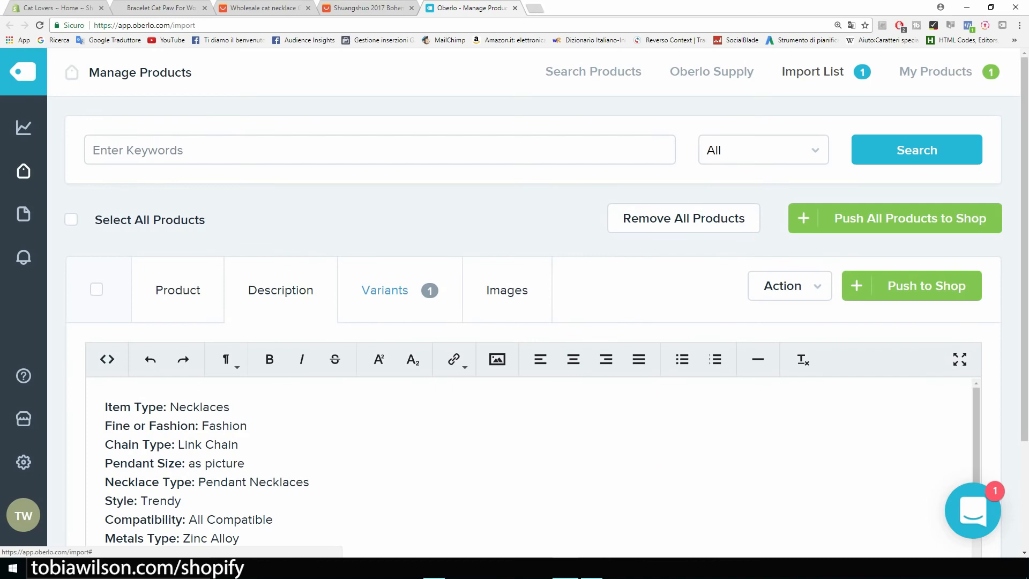
click(386, 290)
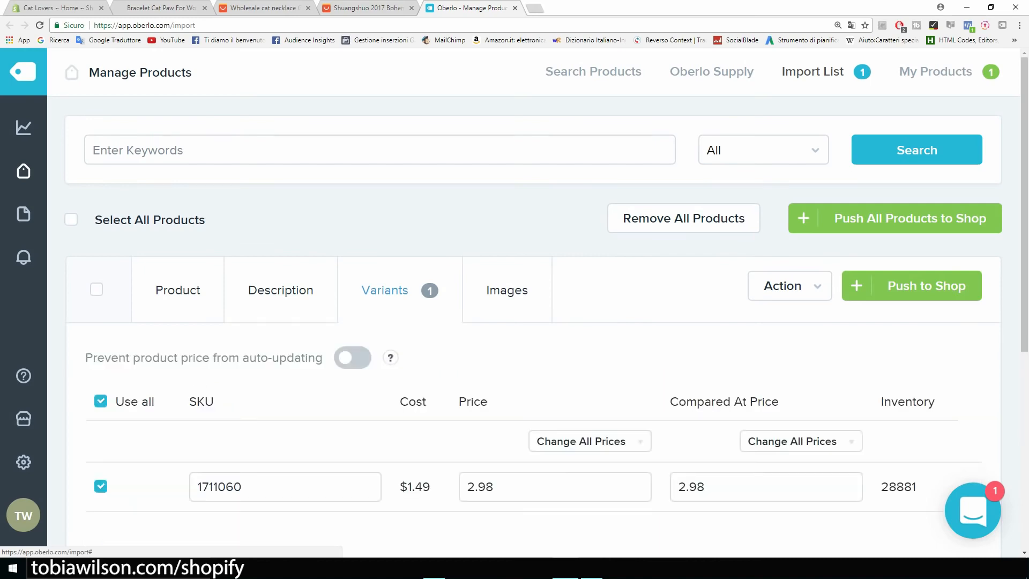
scroll(386, 290, down, 2)
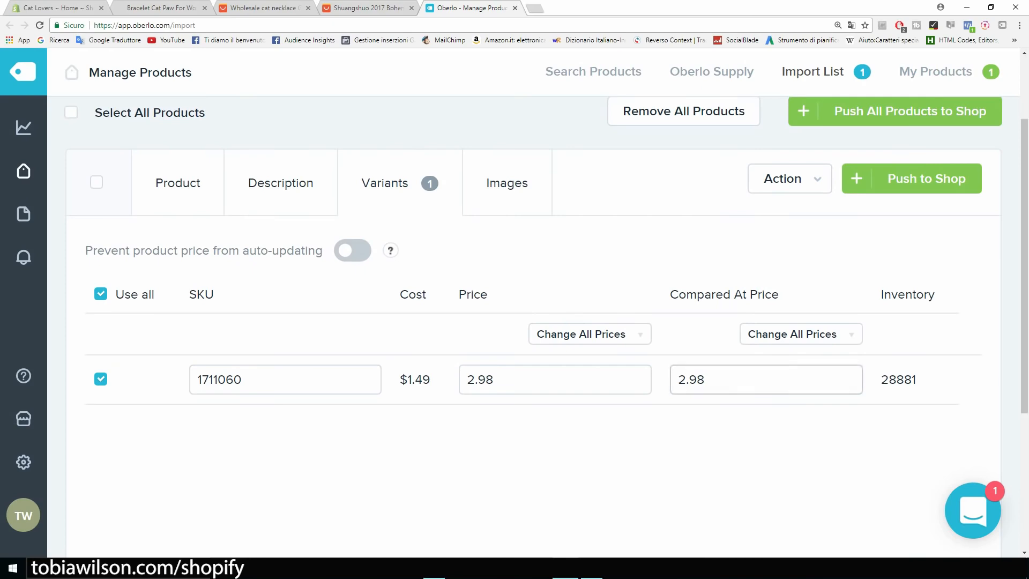
click(525, 380)
key(ctrl+a)
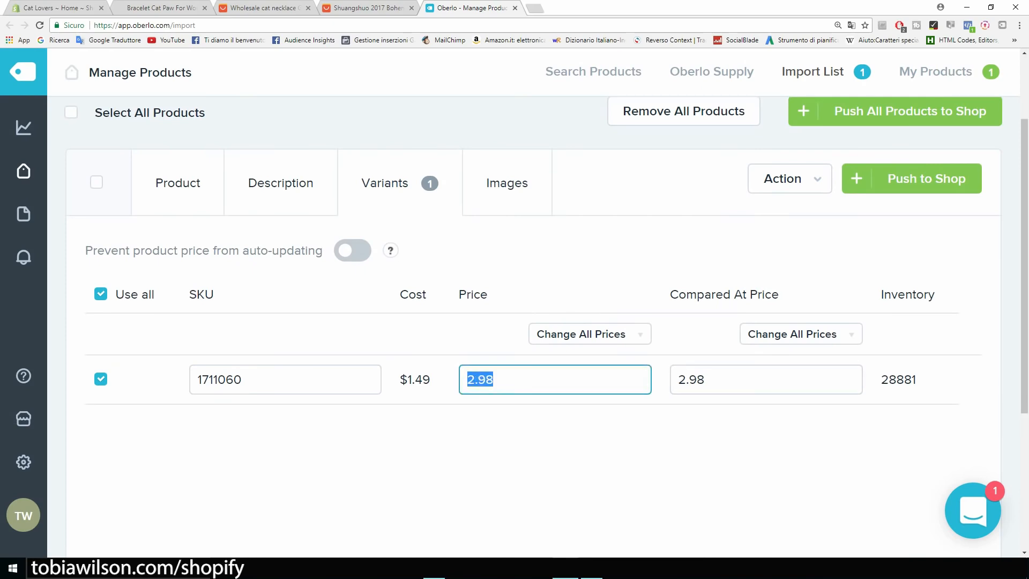
text(19.99)
key(Tab)
key(ctrl+a)
text(19.99)
key(shift+Left)
key(shift+Left)
key(shift+Left)
key(shift+Left)
key(shift+Left)
click(659, 455)
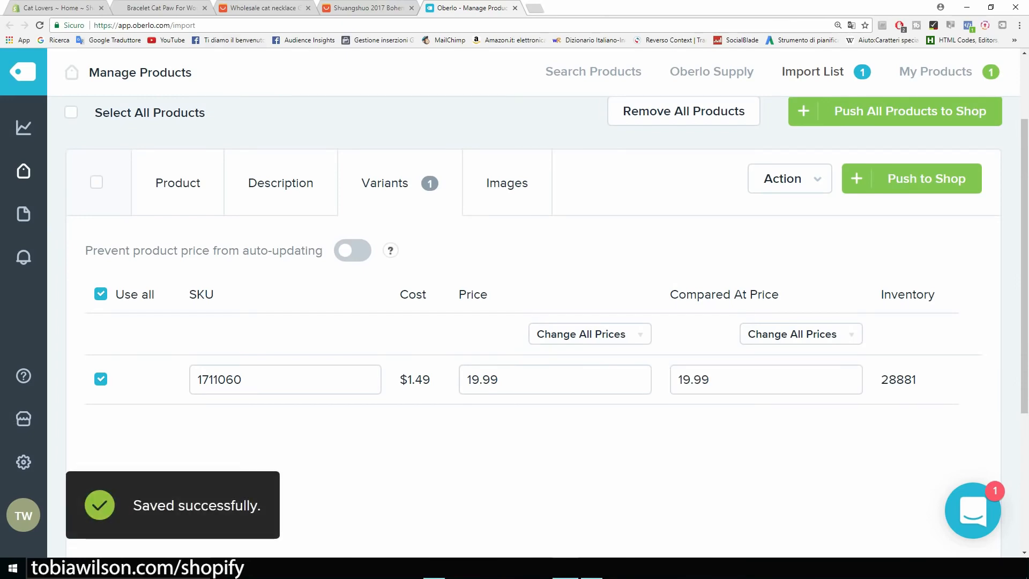
Compare against the bracelet's $14.95 storefront sale price, then recheck the 19.99 compared-at price
click(137, 8)
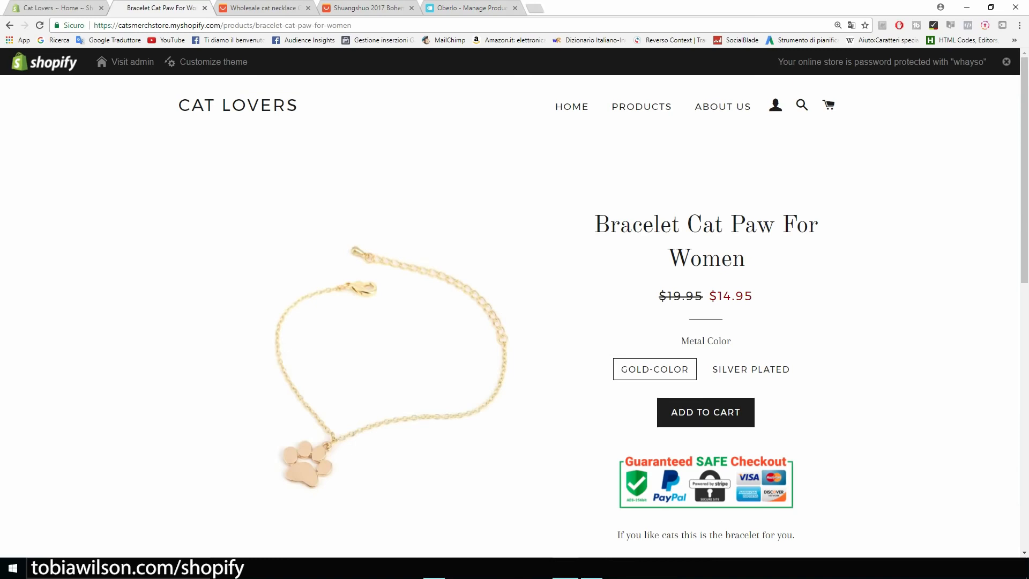
drag(754, 297, 723, 297)
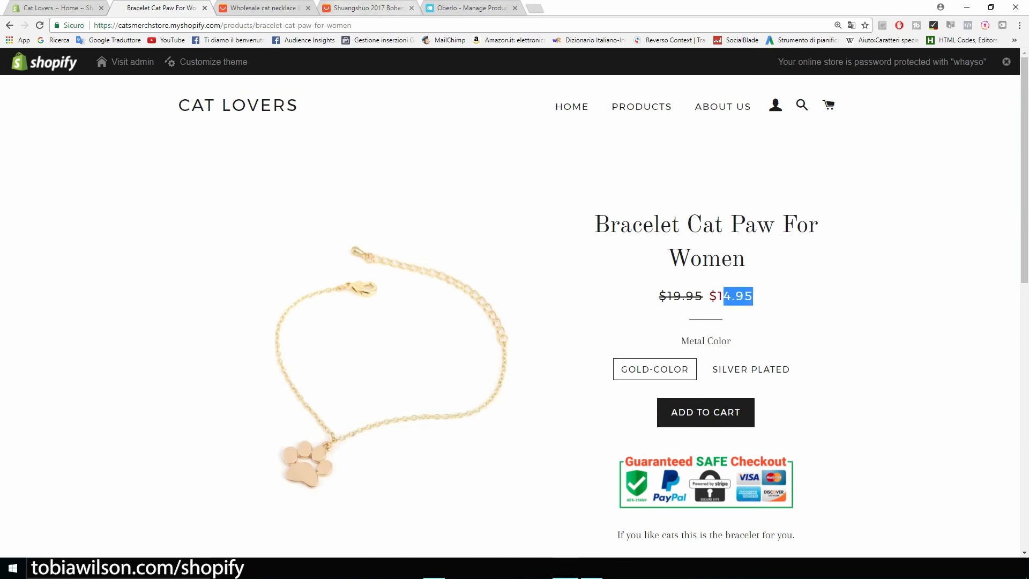
click(471, 8)
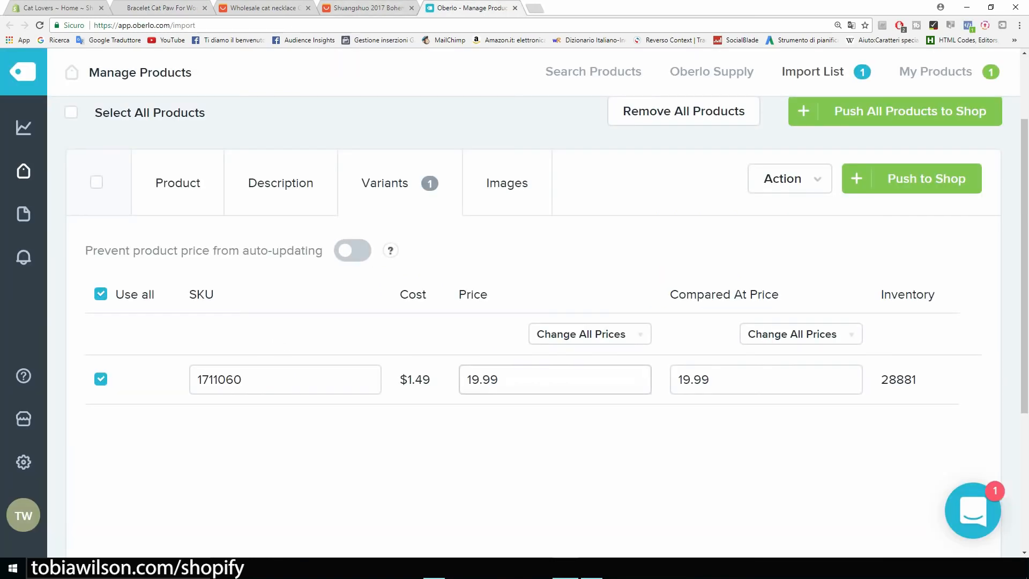
click(719, 379)
Include both cat necklace images and push the product to the Shopify store
click(506, 183)
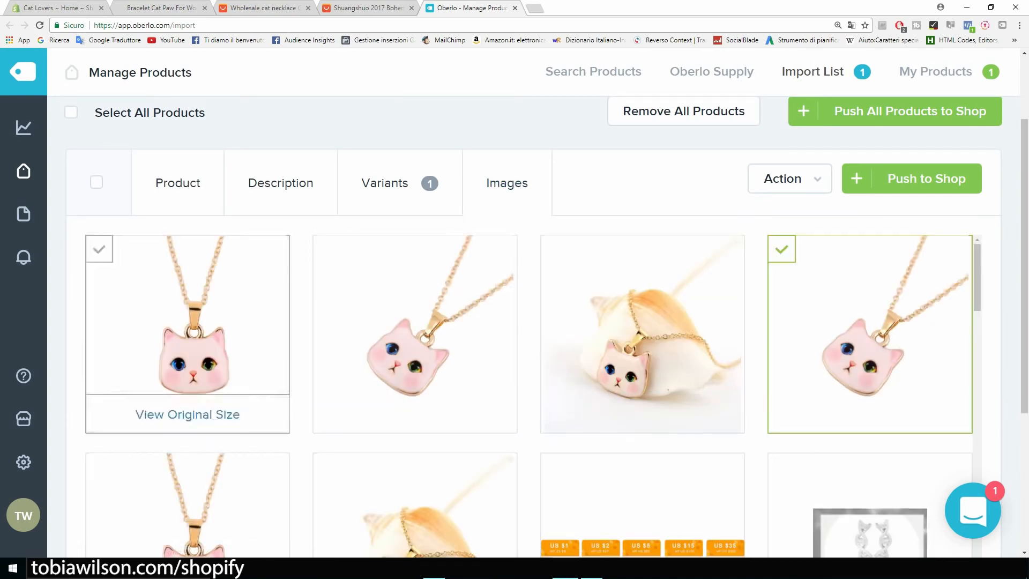
click(99, 249)
click(326, 249)
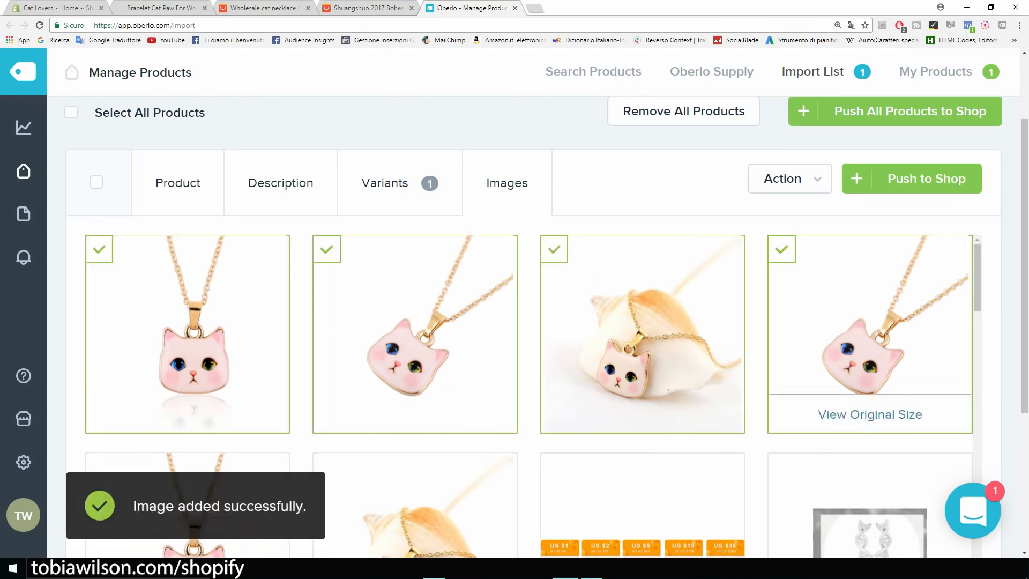
scroll(643, 332, down, 4)
scroll(643, 333, up, 8)
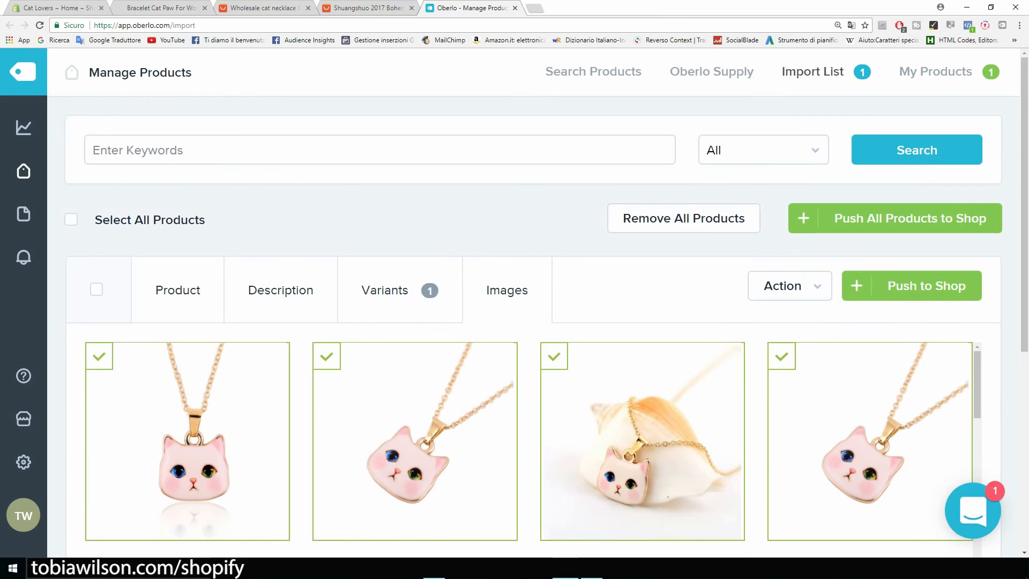
click(912, 285)
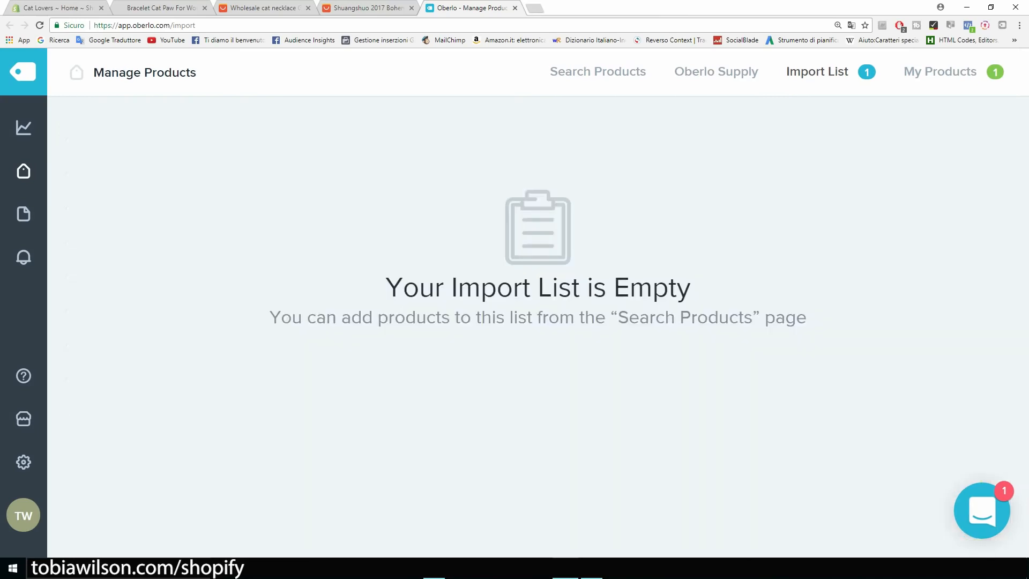
click(57, 8)
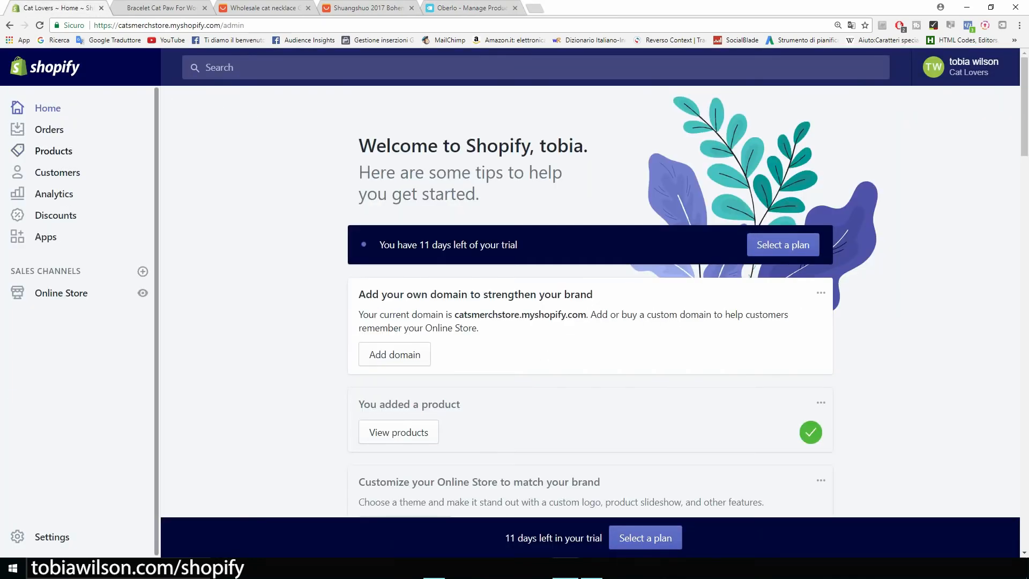
Open the Cat Lover Necklace product and add an empty line at the top of its description
click(54, 151)
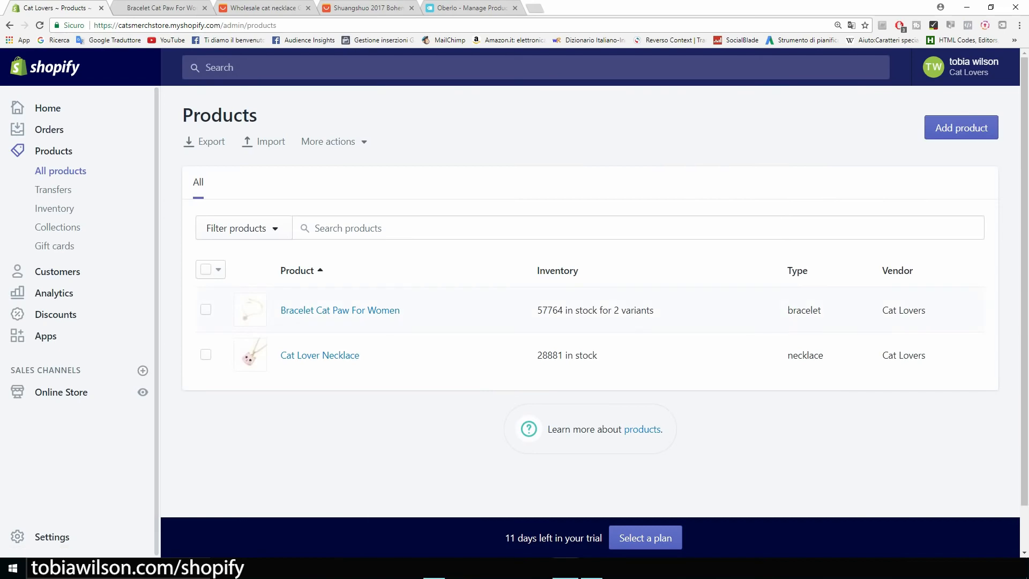
click(320, 355)
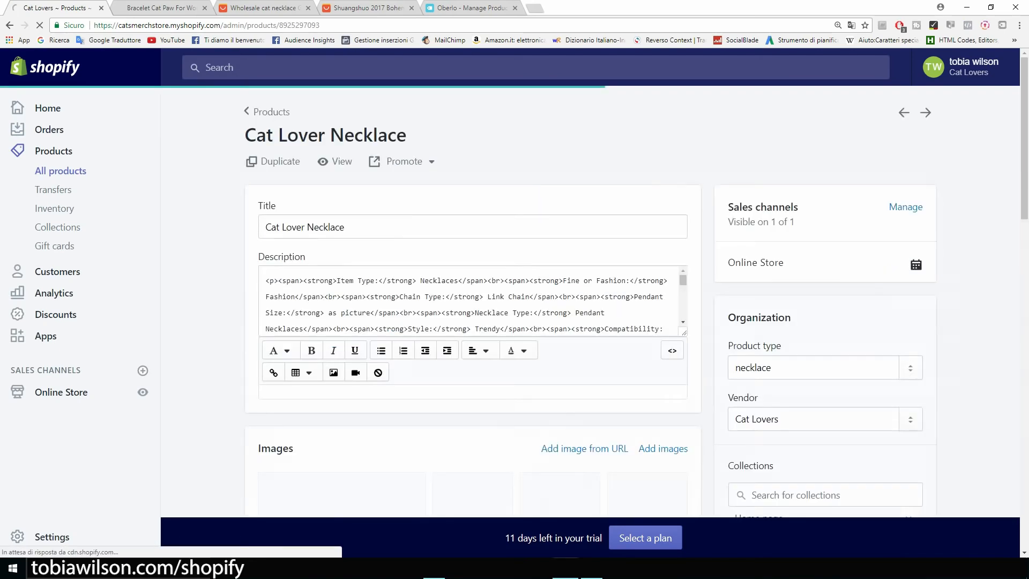
scroll(272, 287, down, 6)
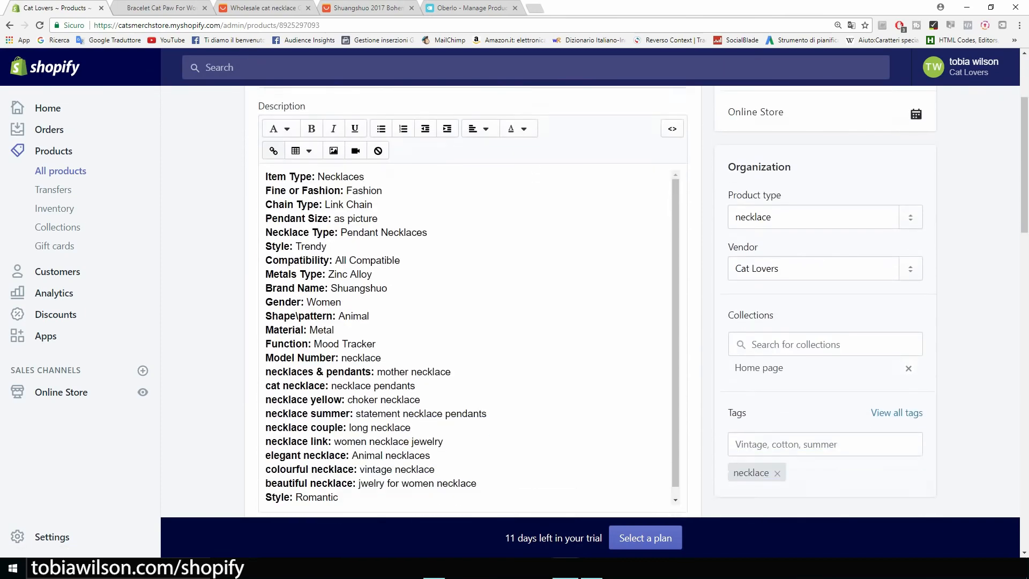
scroll(472, 301, up, 5)
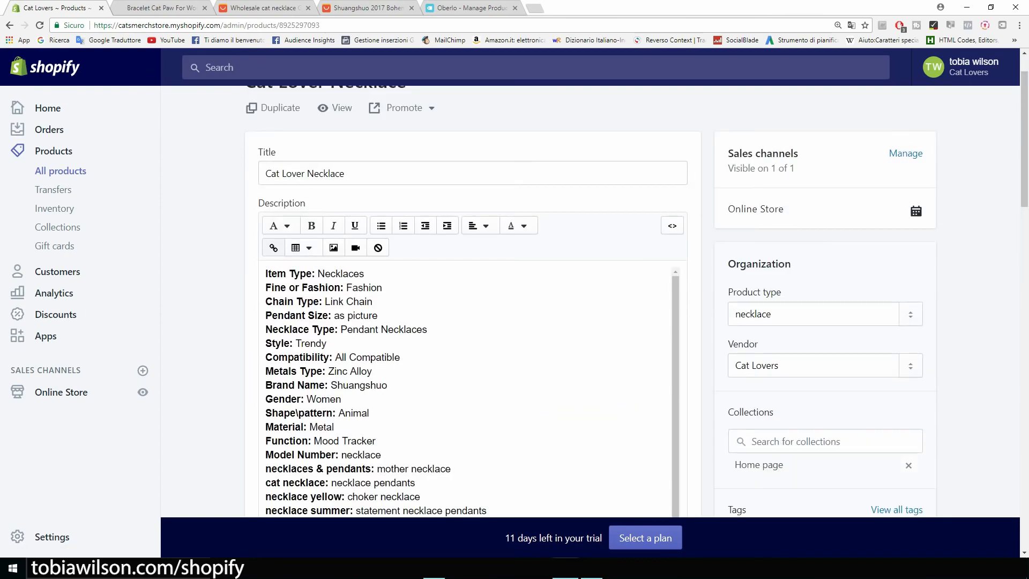
click(265, 273)
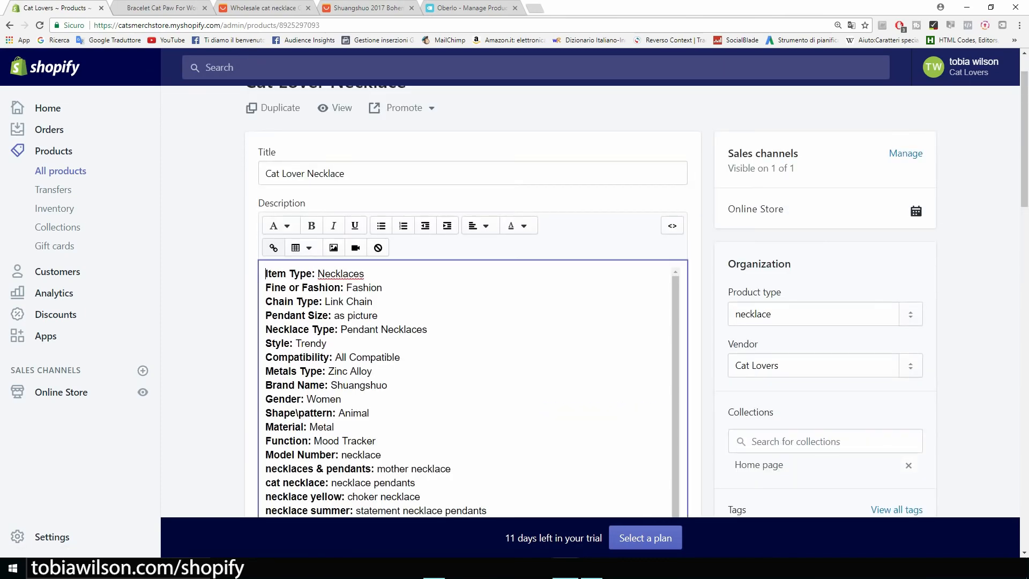
key(Return)
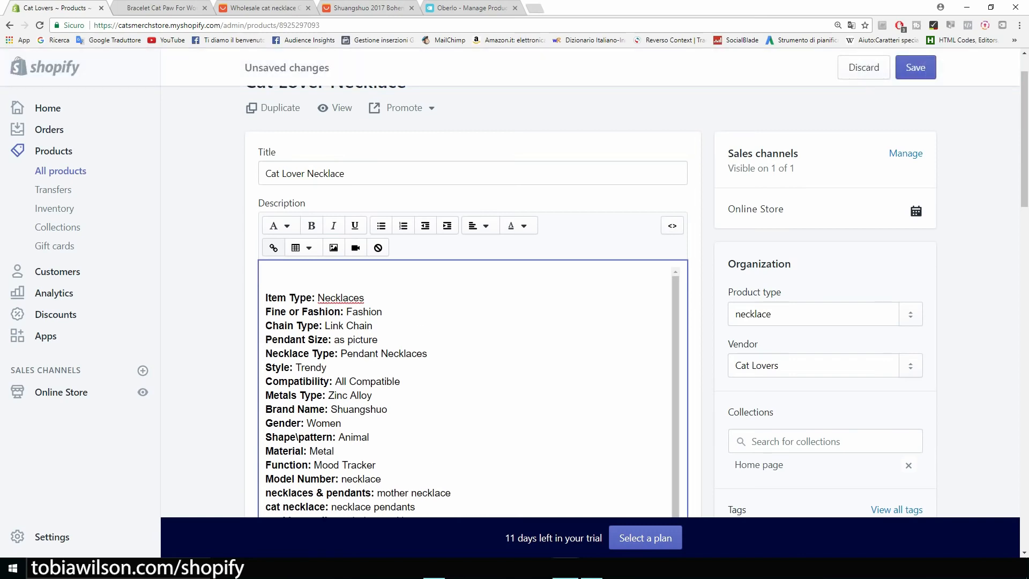
Insert the Guaranteed SAFE Checkout badge image with alt text 'cat necklace'
click(334, 247)
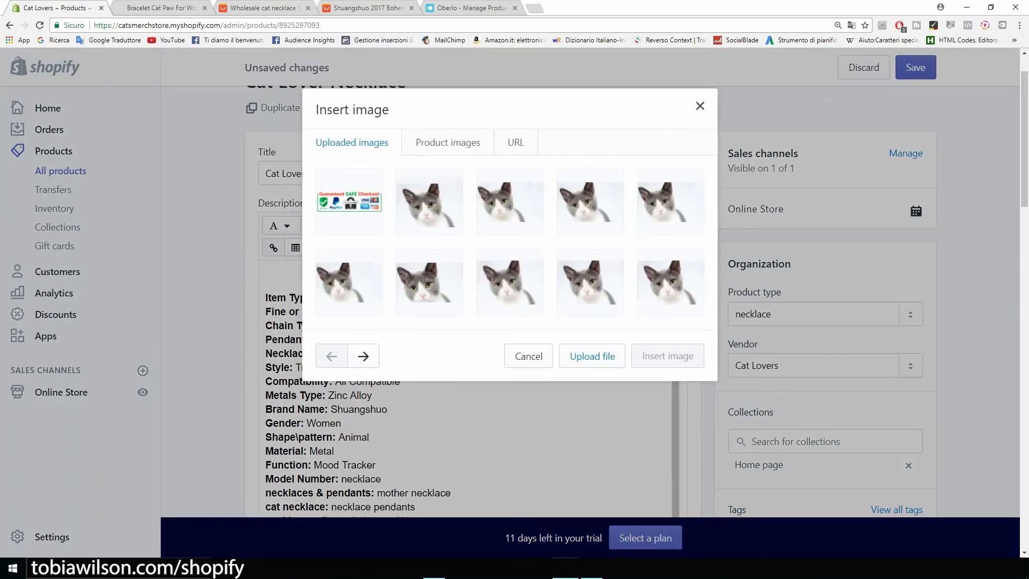
click(349, 202)
click(364, 381)
text(cat )
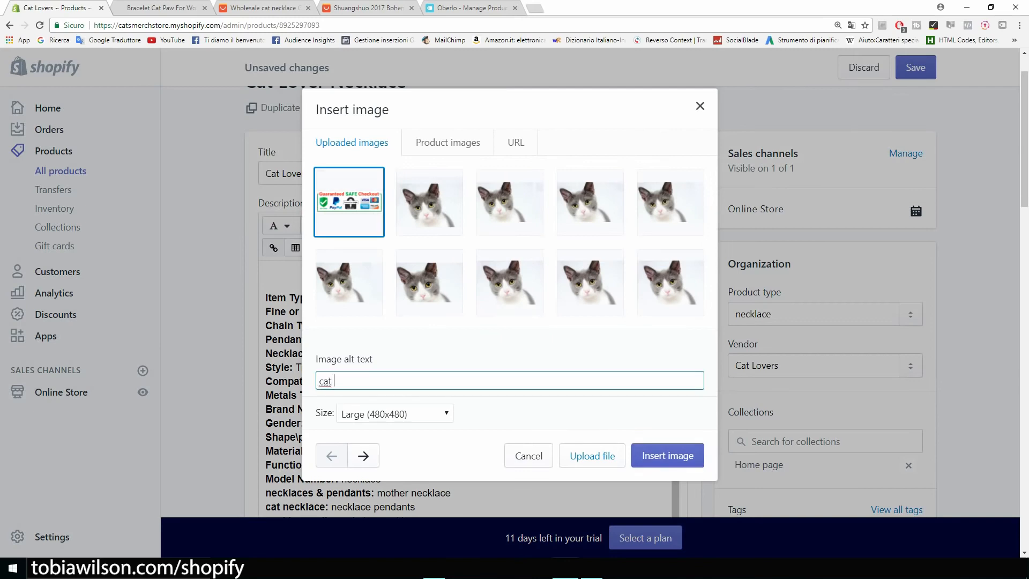
text(neckal)
key(BackSpace)
key(BackSpace)
text(lace)
key(Return)
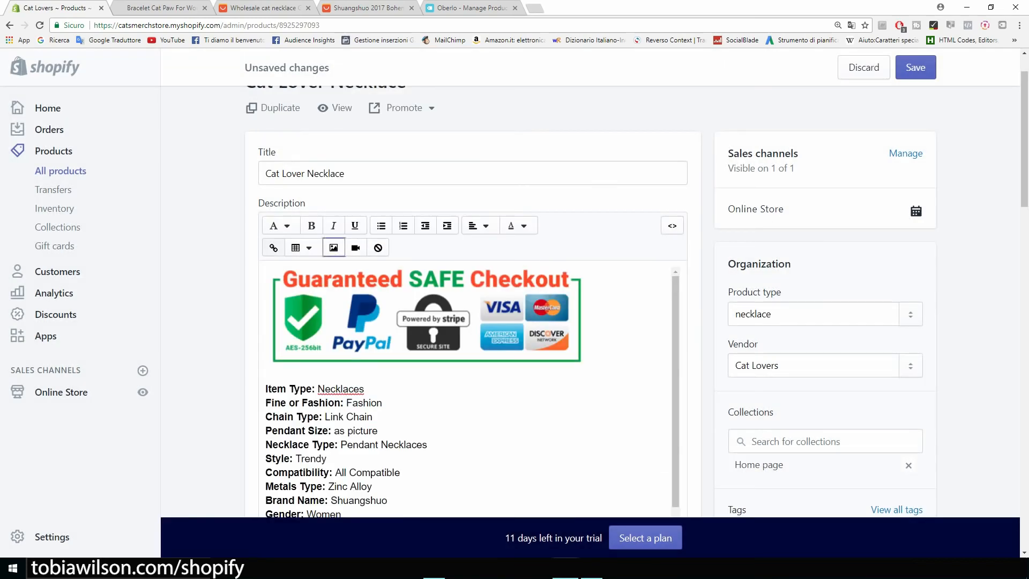
click(455, 322)
Shrink the checkout badge to about 200 × 63 and centre it in the description
drag(587, 368, 428, 319)
scroll(464, 423, down, 6)
scroll(464, 423, down, 4)
scroll(464, 422, up, 6)
drag(343, 370, 274, 83)
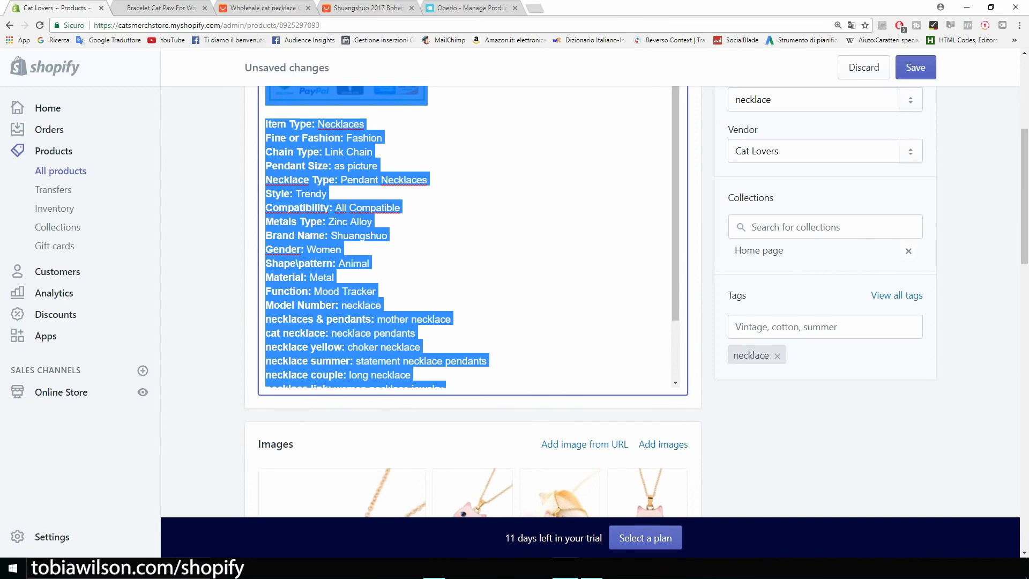
scroll(363, 238, up, 3)
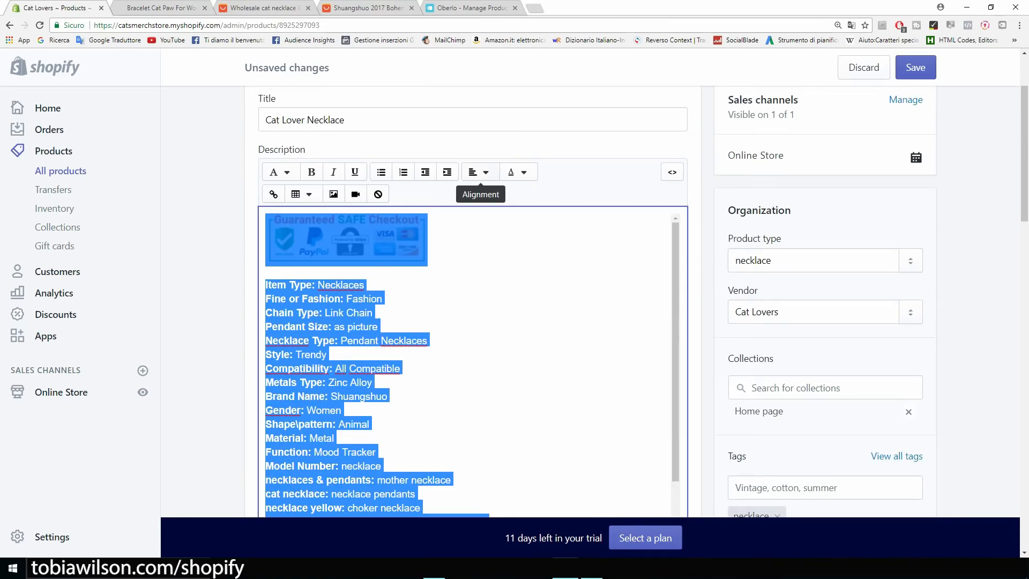
click(479, 172)
click(492, 232)
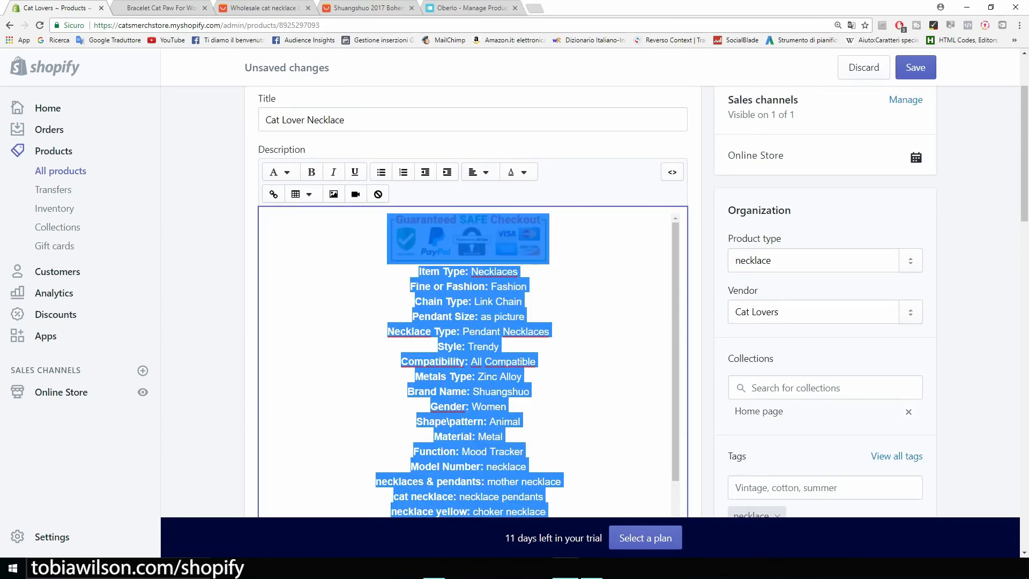
click(370, 301)
Add a centred 'FREE SHIPPING' line below the badge and save the product
scroll(370, 301, down, 4)
scroll(370, 301, up, 2)
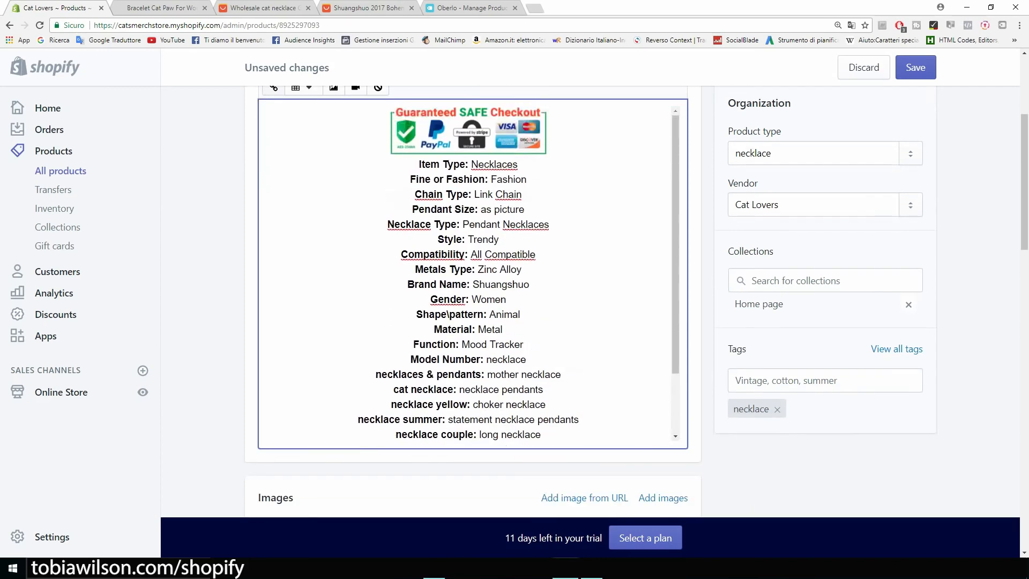
scroll(471, 301, up, 4)
click(550, 347)
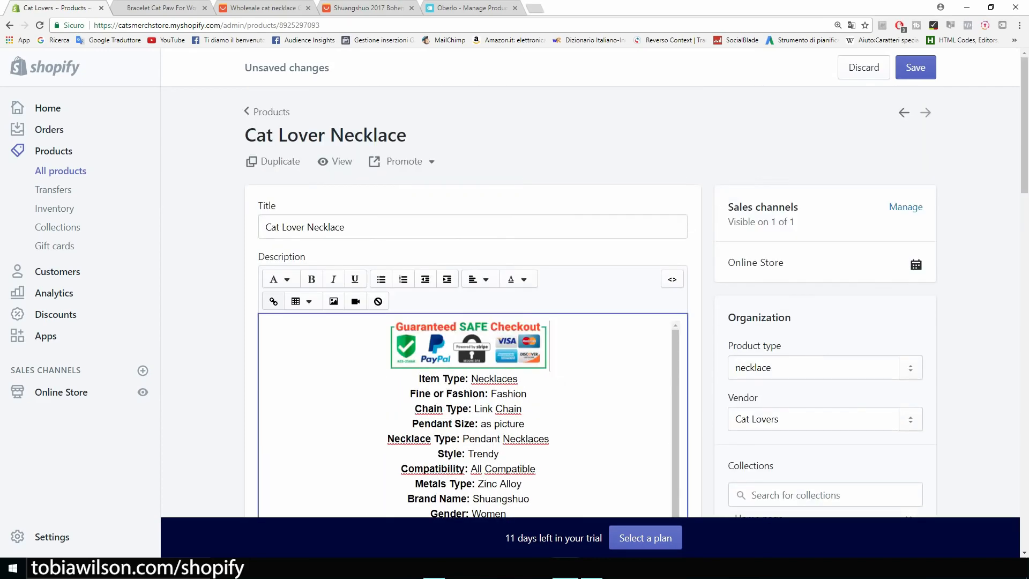
key(Return)
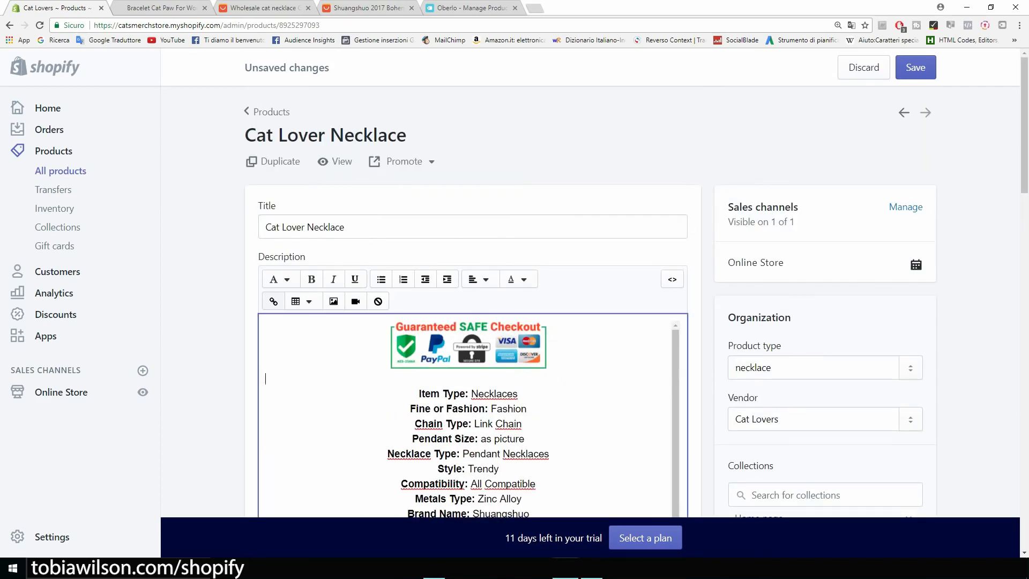
text(FREE SHIPPING)
key(shift+Home)
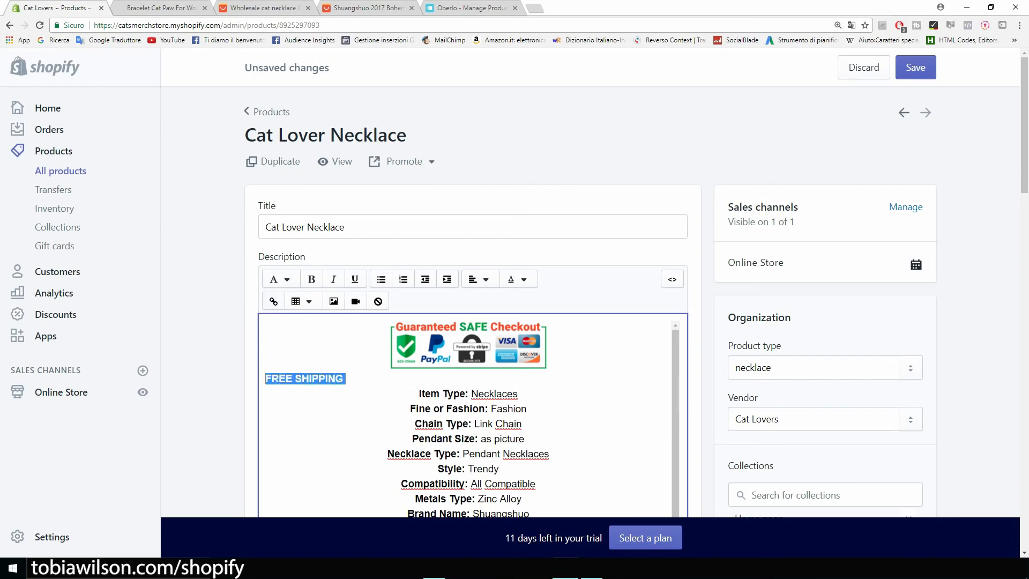
click(479, 278)
click(499, 338)
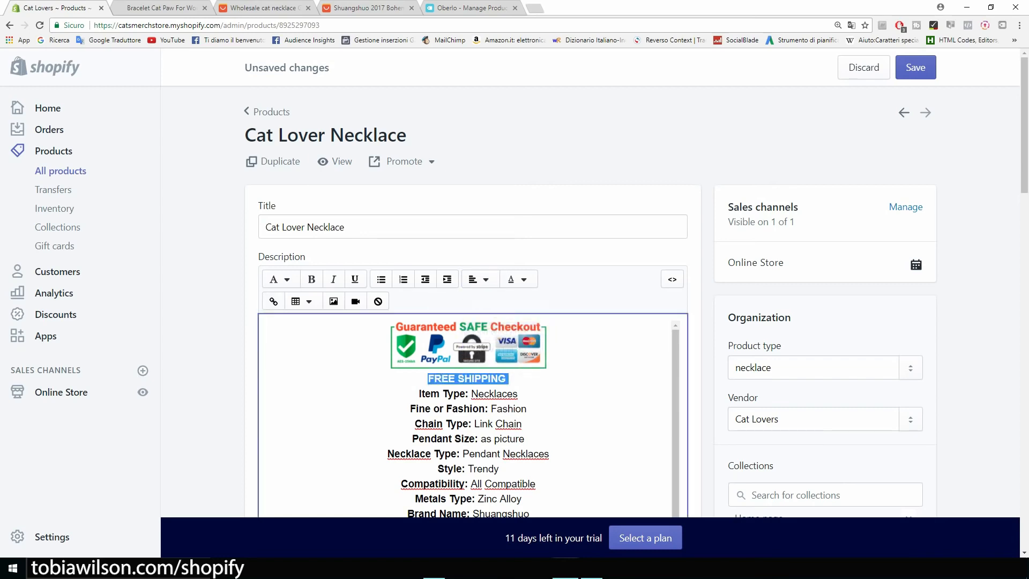
key(ctrl+s)
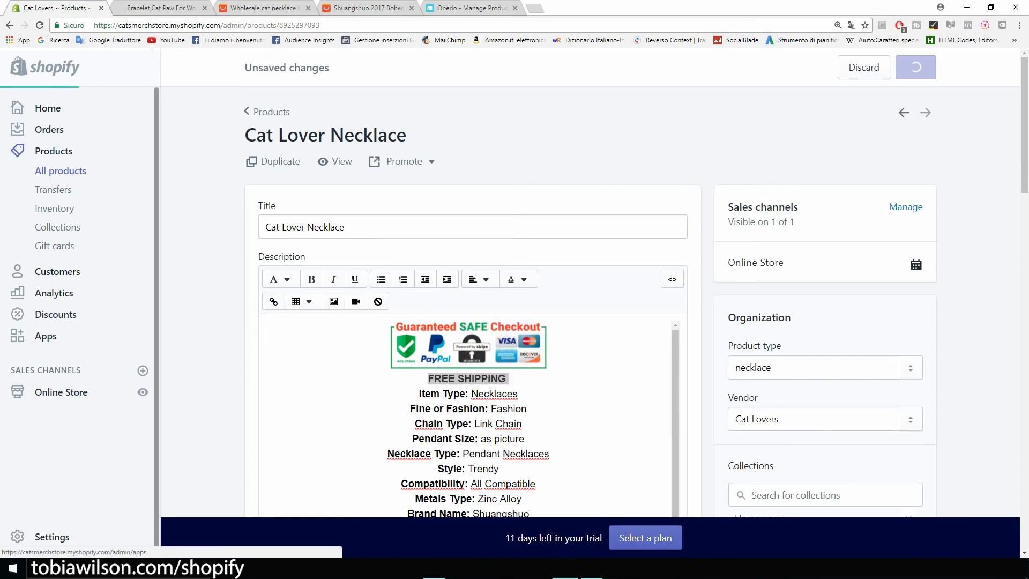
Open the online store and go to the Cat Lover Necklace product page
click(143, 393)
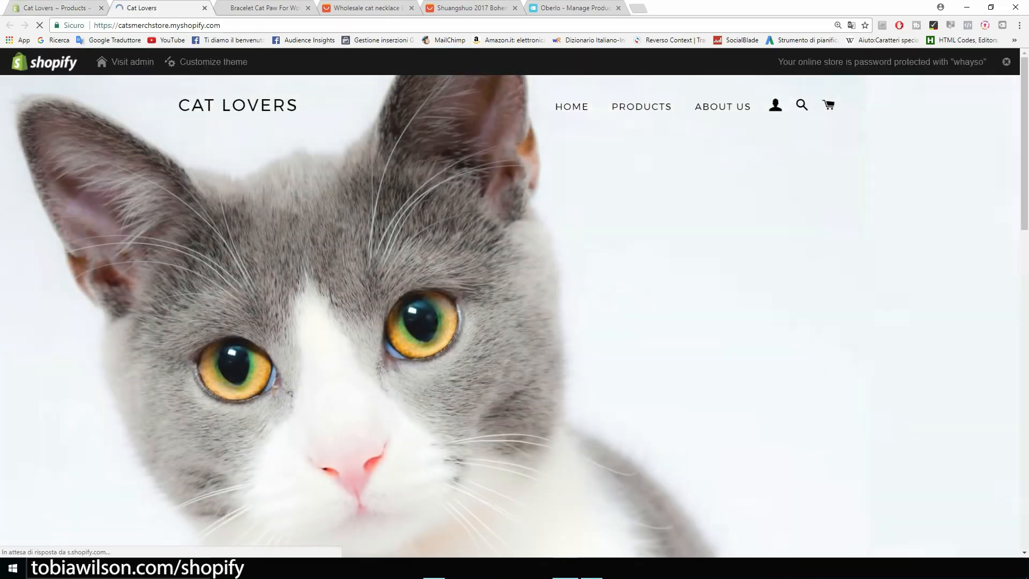
click(642, 107)
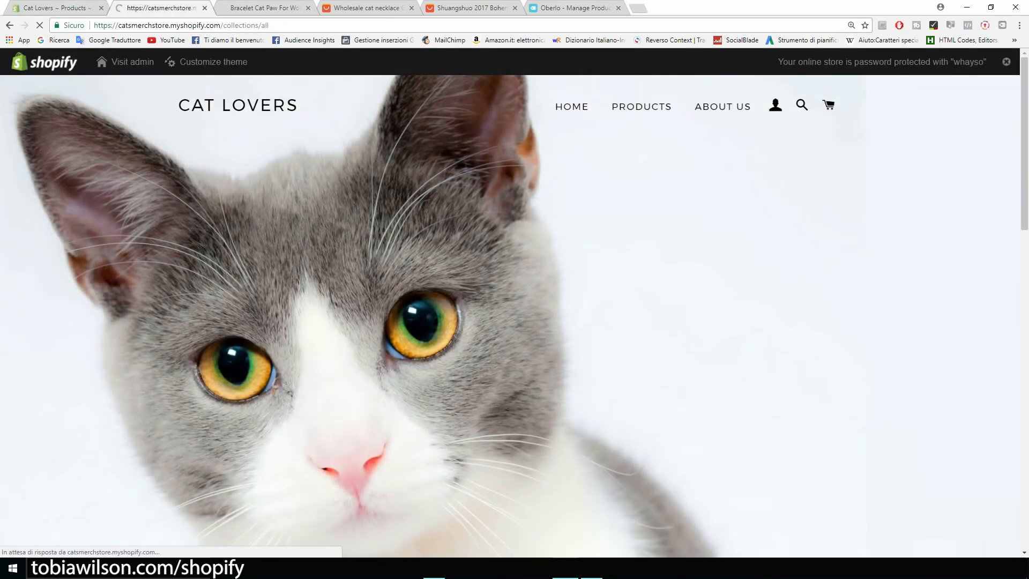
click(681, 371)
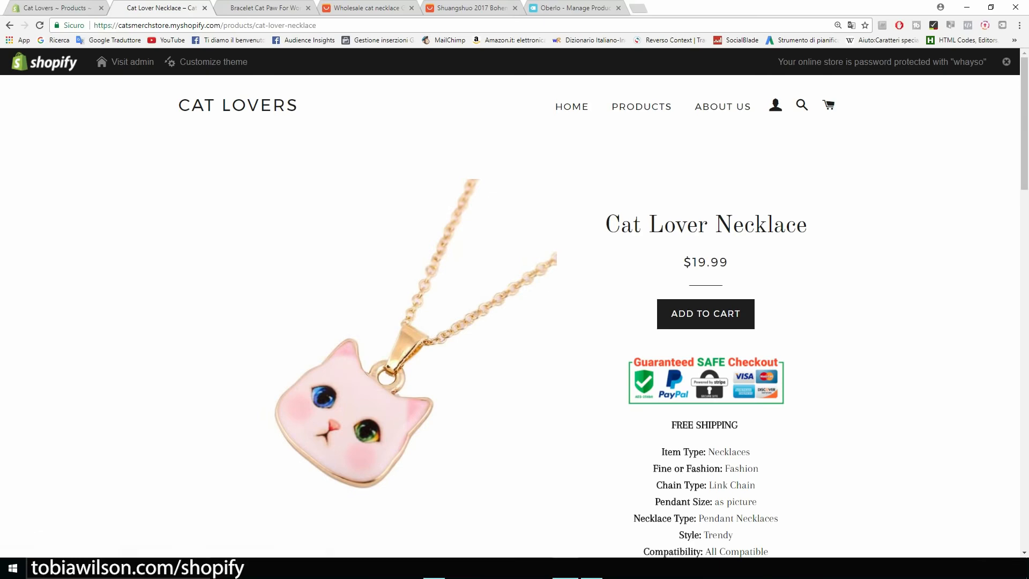
Review the necklace page's badge and FREE SHIPPING text, then return to the Products page
scroll(514, 317, down, 12)
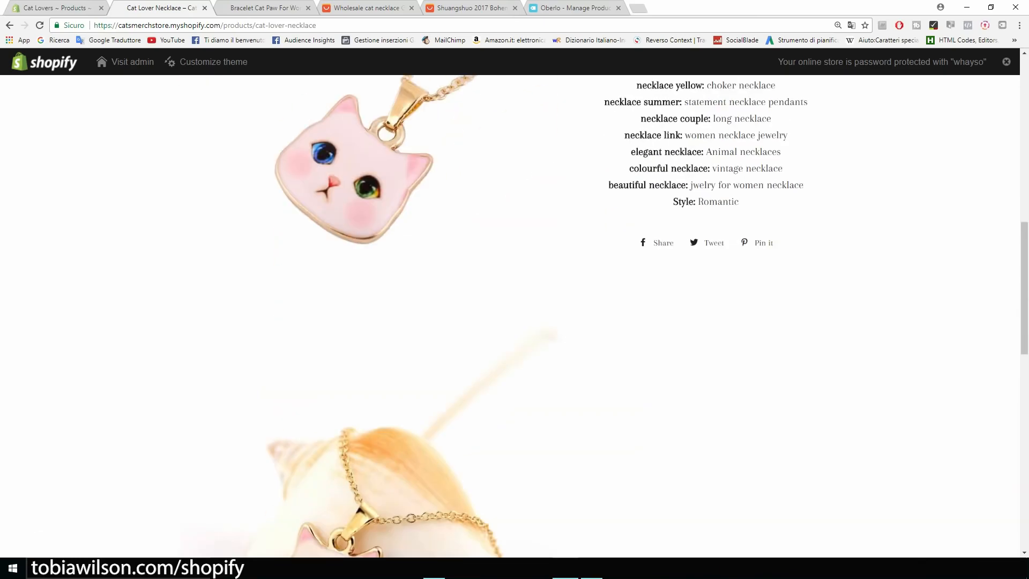
scroll(515, 316, down, 8)
scroll(514, 316, up, 10)
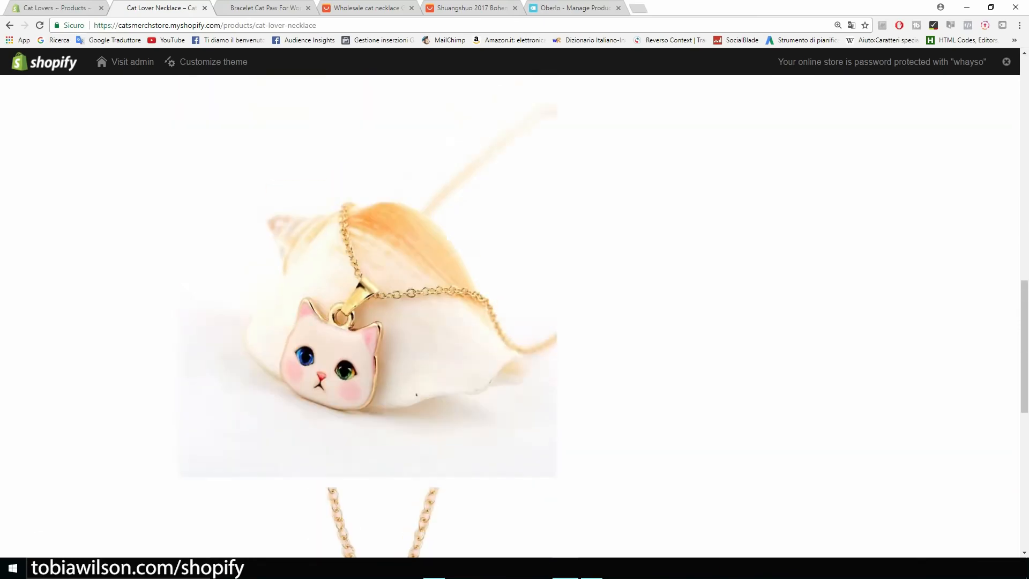
scroll(515, 316, up, 10)
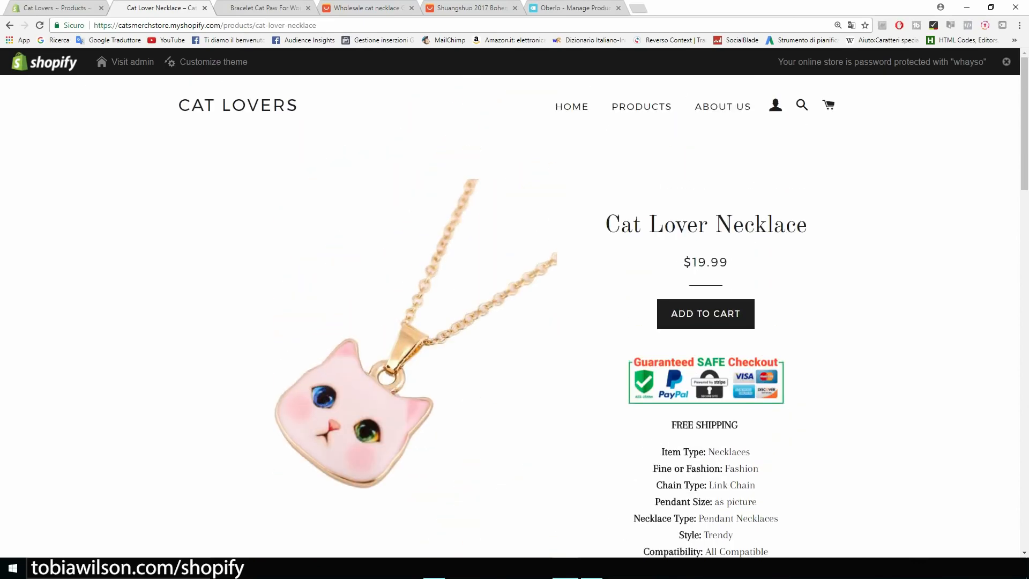
scroll(514, 316, down, 5)
scroll(515, 316, down, 4)
scroll(514, 316, up, 9)
scroll(515, 316, down, 12)
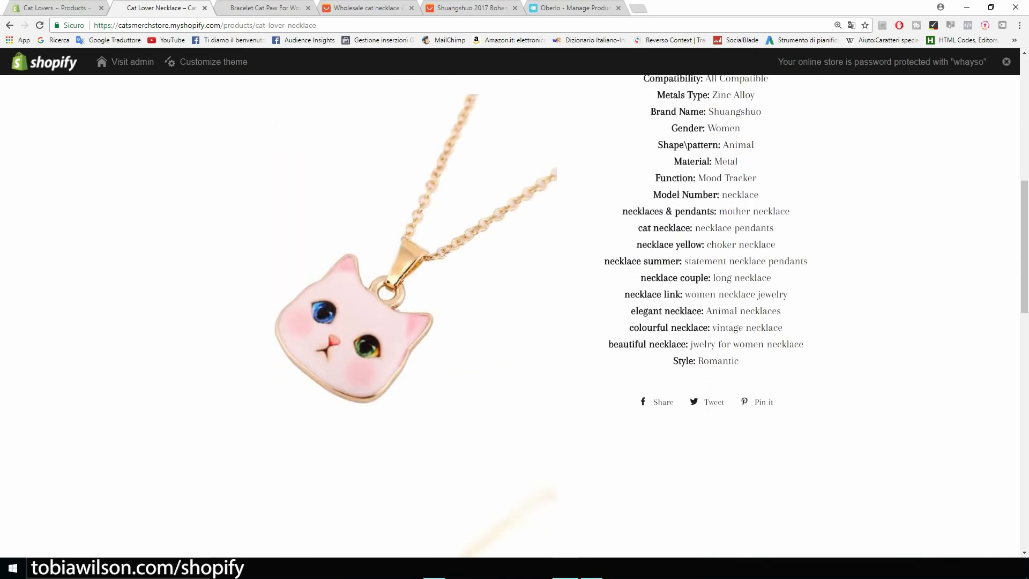
scroll(514, 317, down, 12)
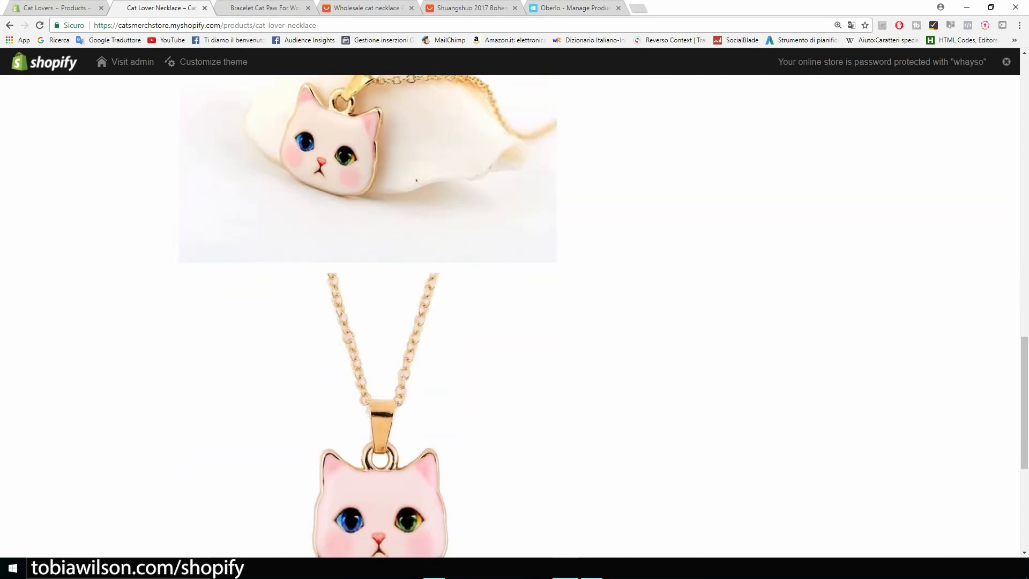
scroll(514, 316, up, 12)
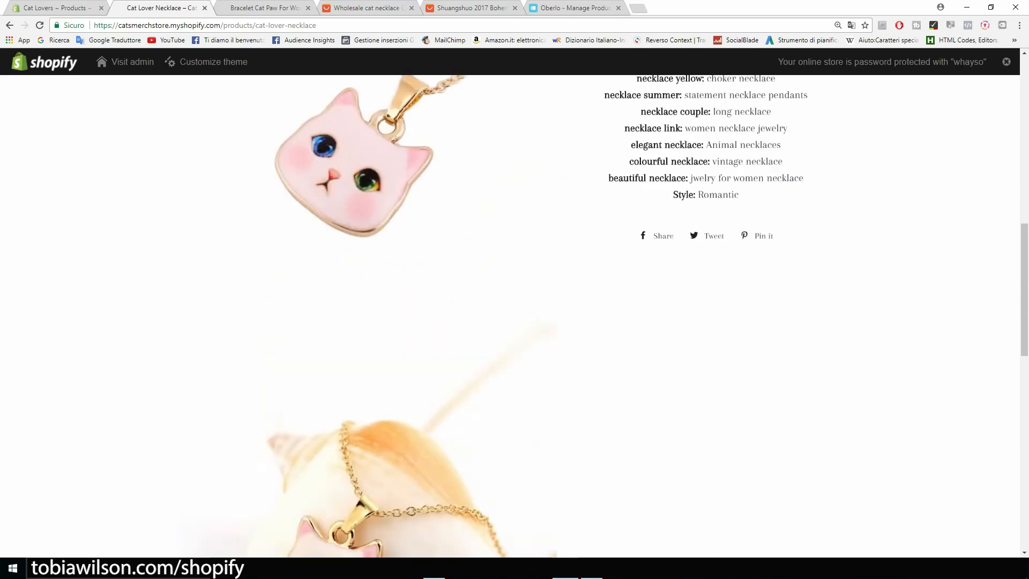
scroll(515, 316, up, 10)
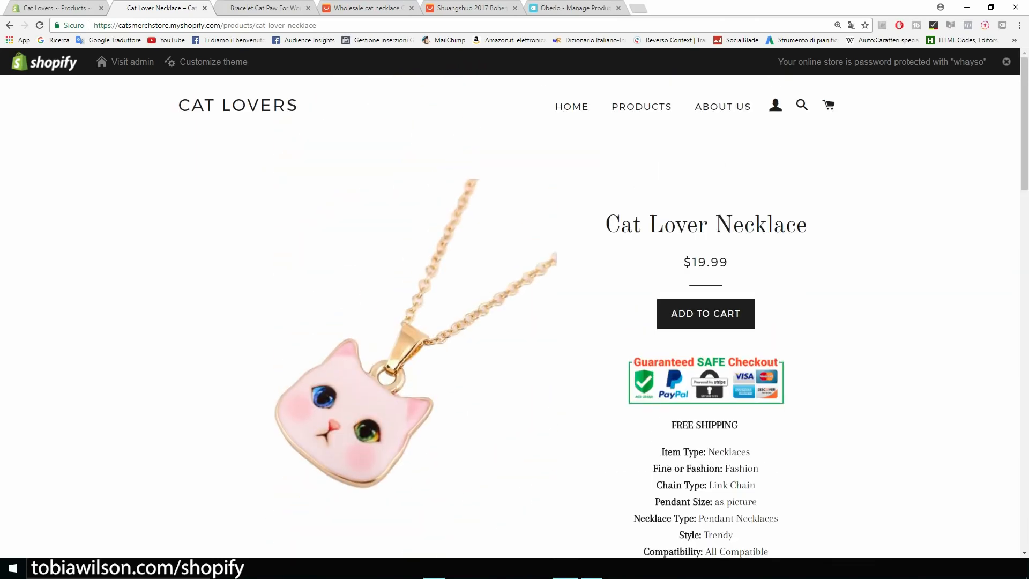
drag(807, 225, 620, 225)
click(642, 107)
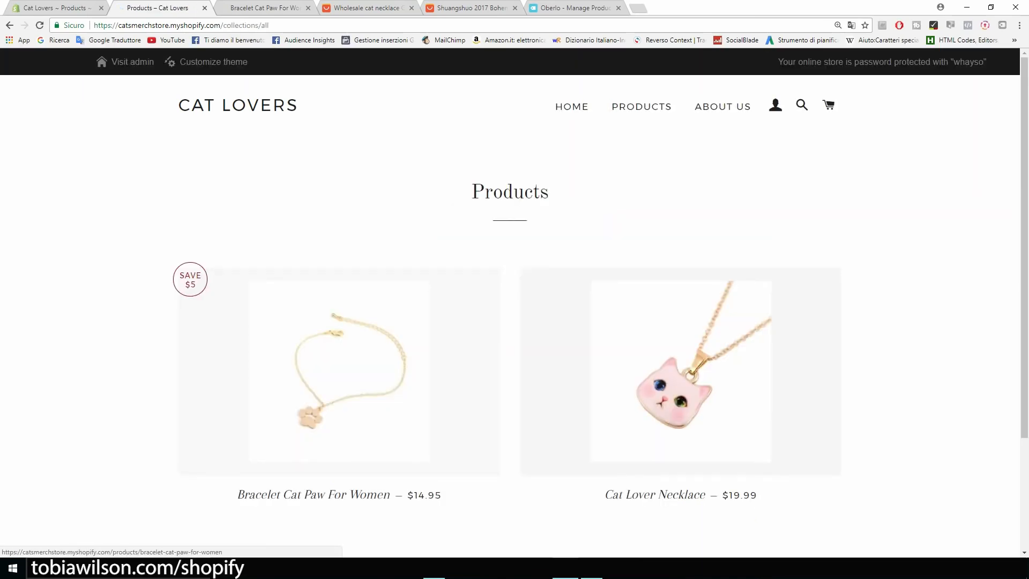
View the Bracelet Cat Paw For Women page with its $14.95 price over $19.95 and checkout badge
click(338, 372)
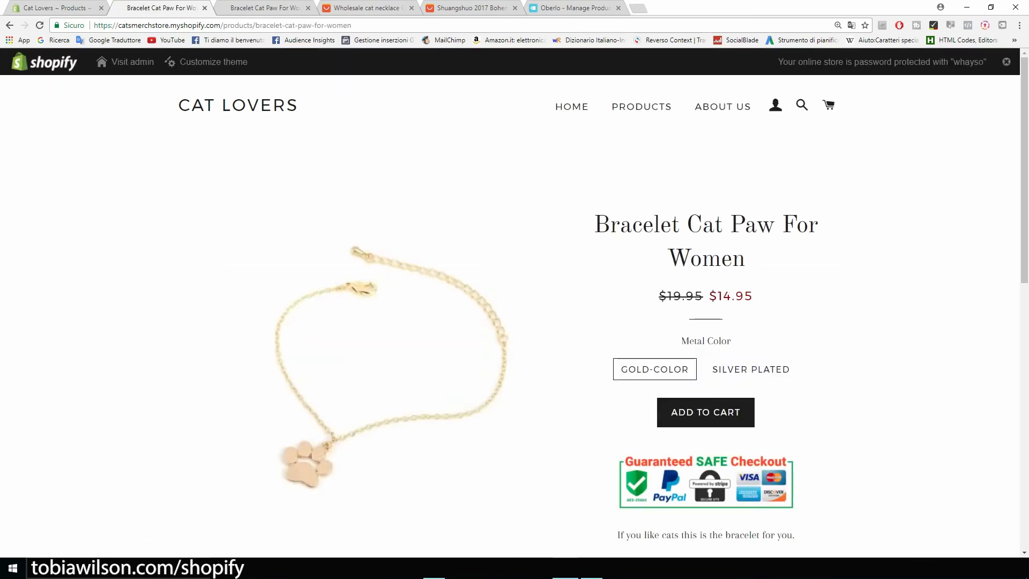
scroll(515, 316, down, 5)
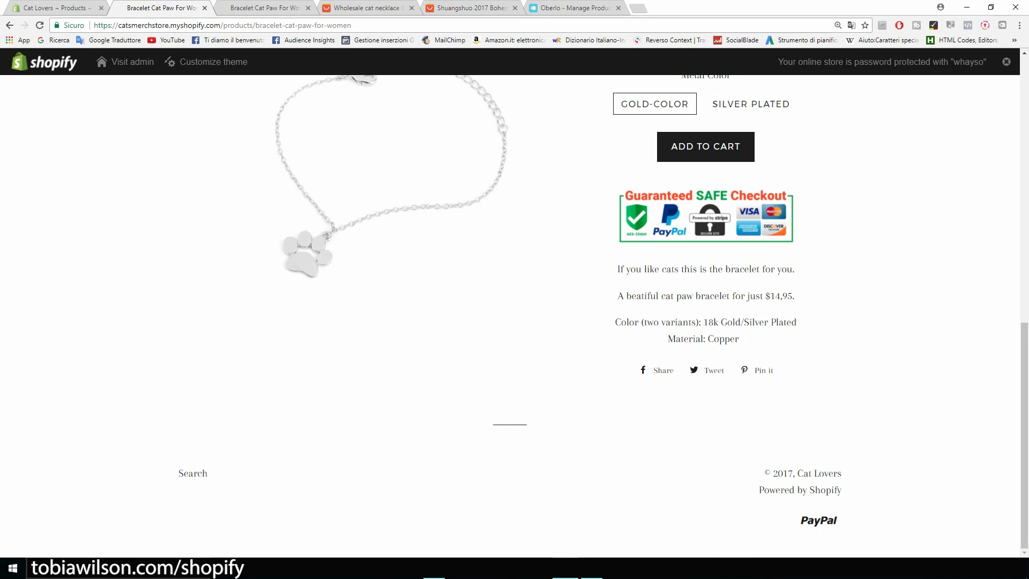
scroll(514, 300, up, 5)
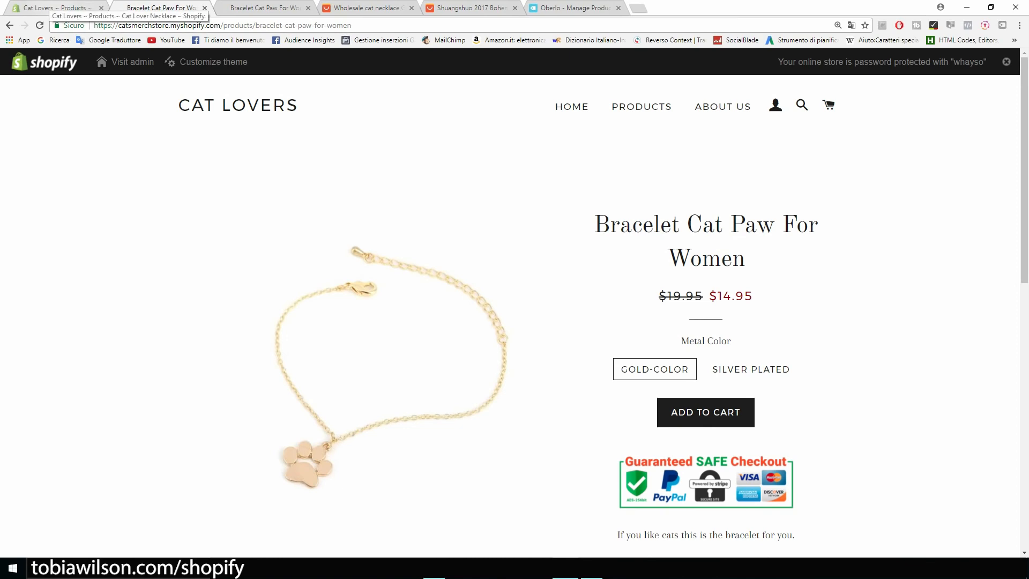
click(57, 8)
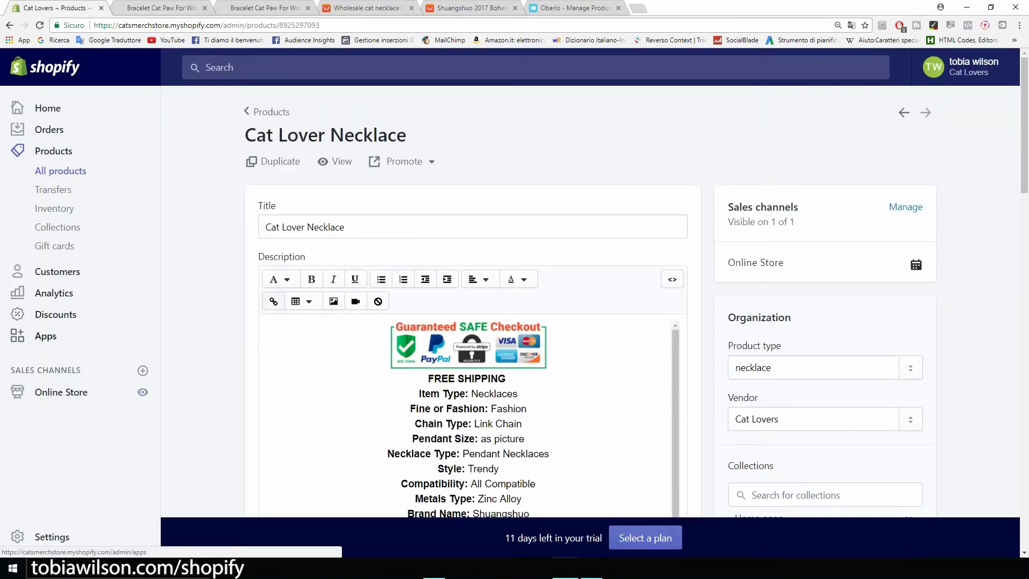
Launch the Personalized Recommendations app from the Shopify Apps list
click(45, 336)
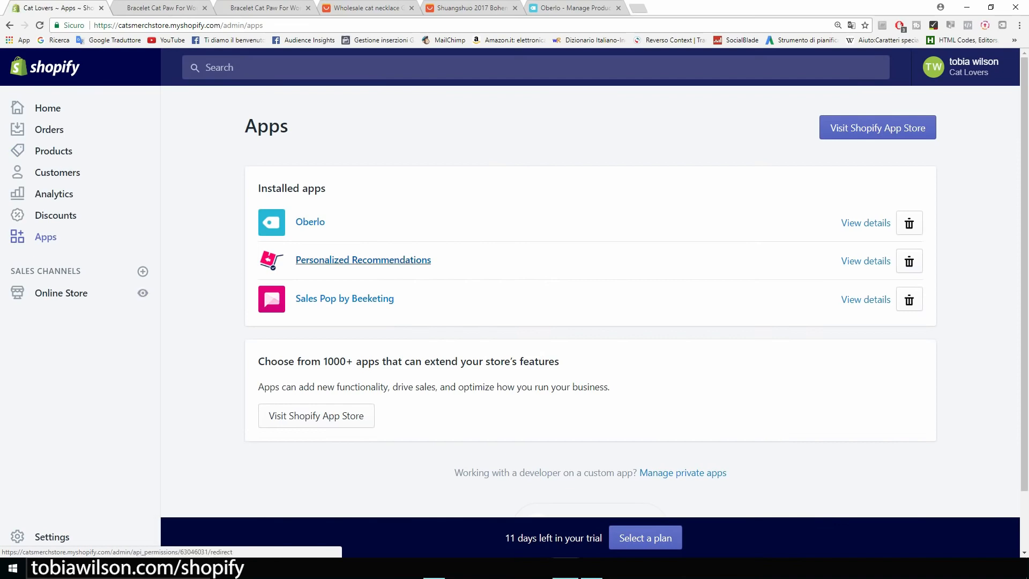
click(363, 260)
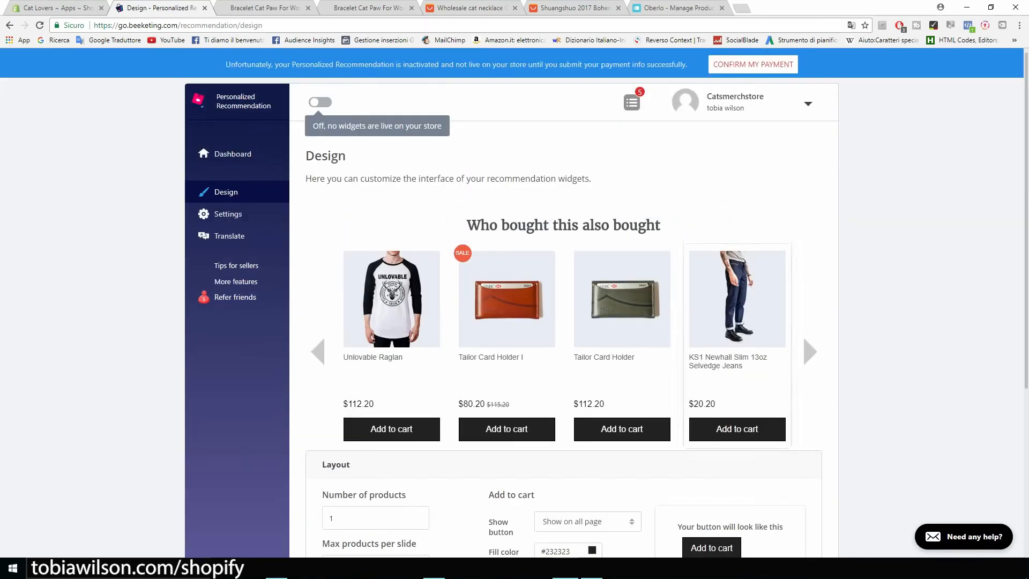
Expand the widget's Layout settings and check the Show button placement options
scroll(563, 300, down, 4)
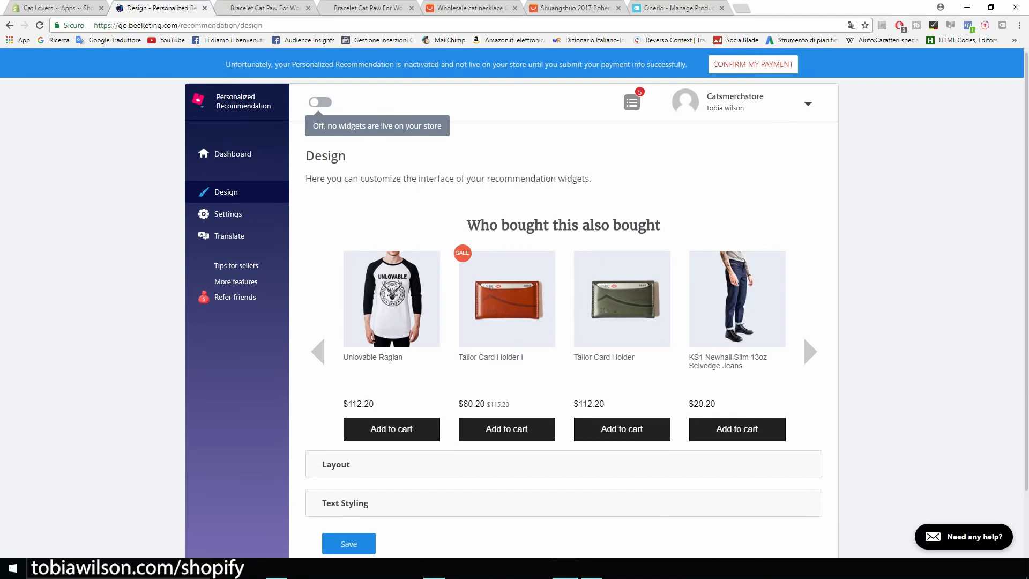
scroll(563, 300, down, 2)
click(337, 392)
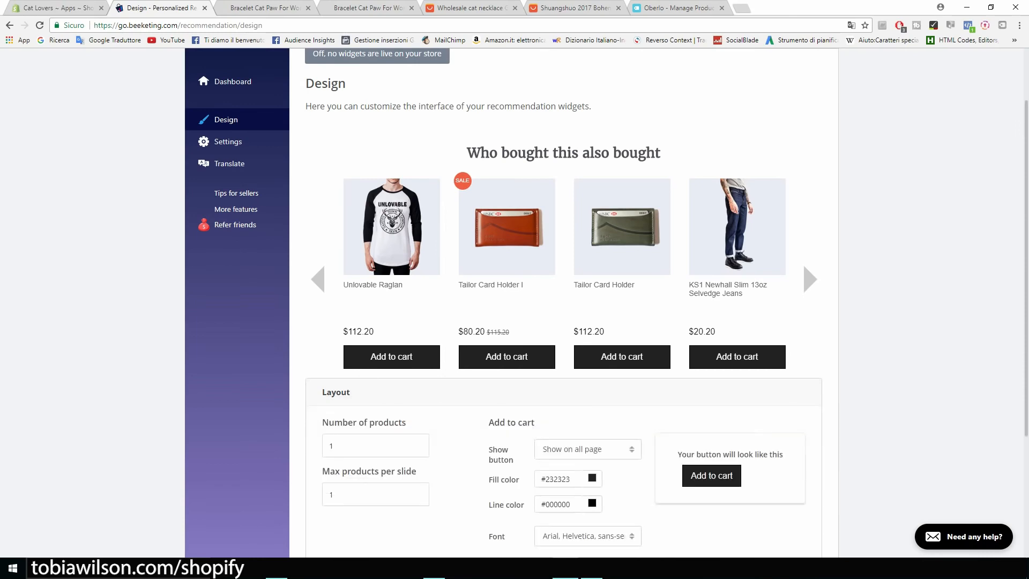
click(588, 449)
scroll(588, 449, down, 4)
scroll(803, 335, up, 5)
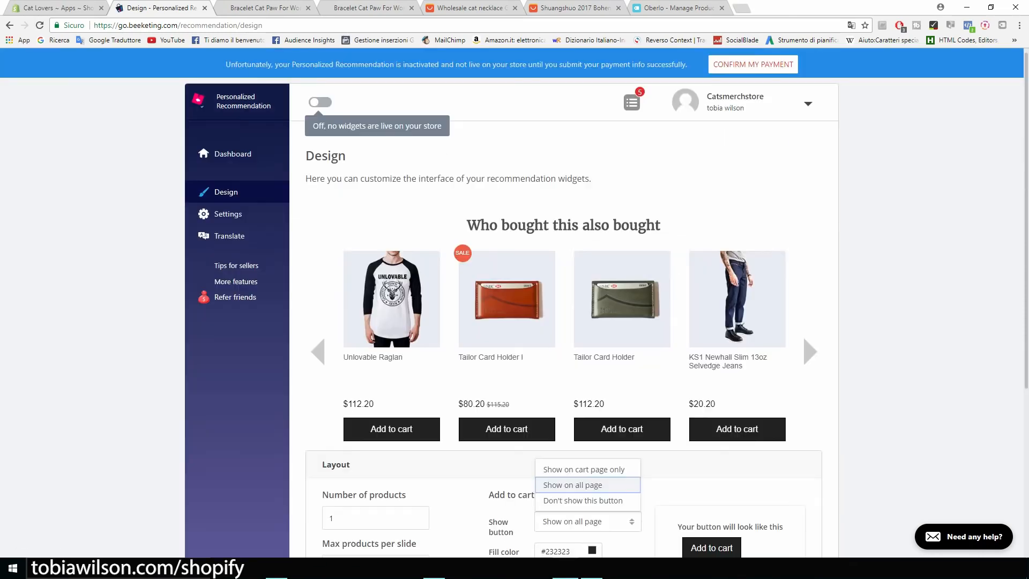
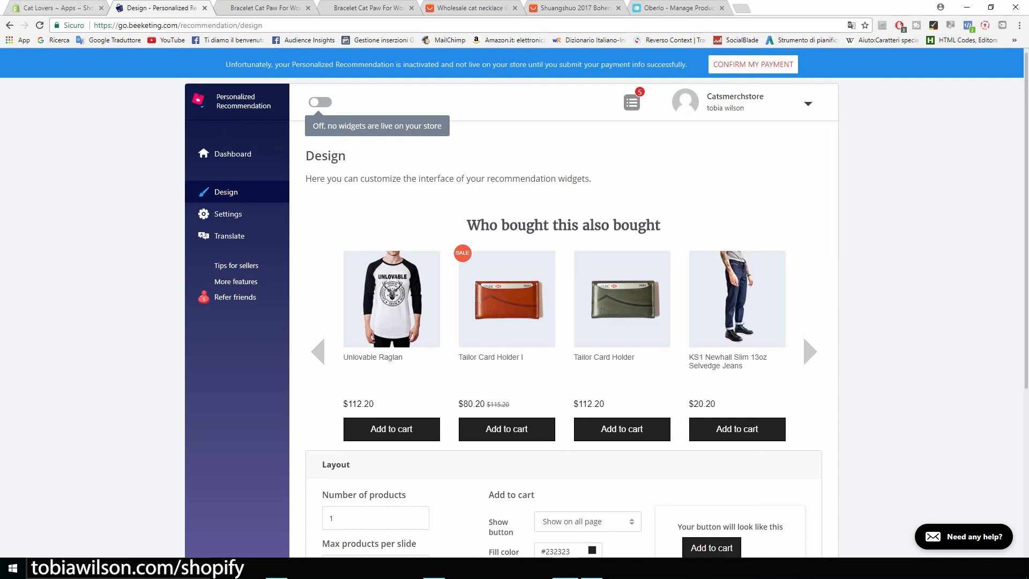
Return to the Cat Lovers Apps page listing Oberlo, Personalized Recommendations and Sales Pop
click(45, 6)
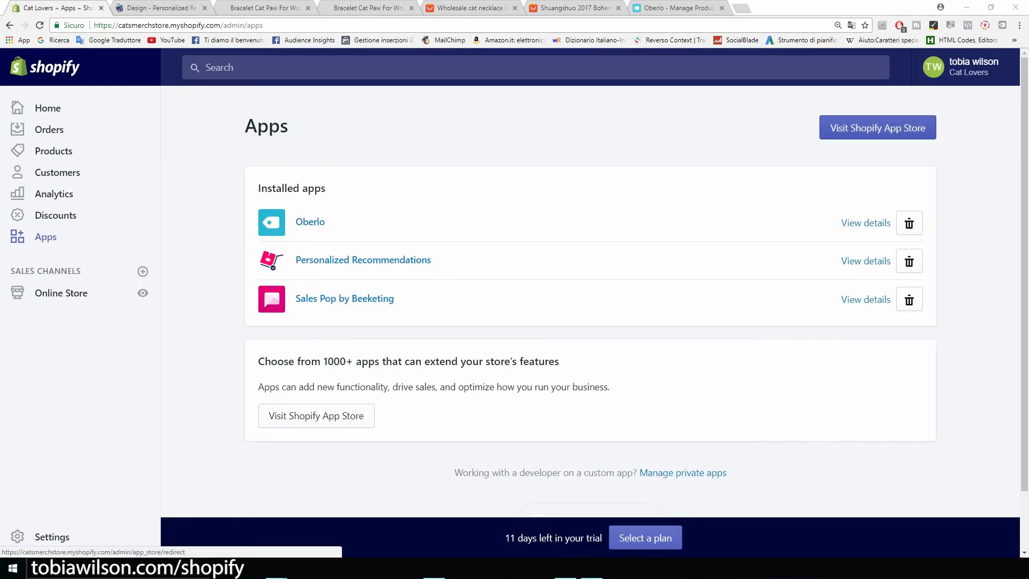
Search the Shopify App Store for 'product up' and open the Product Upsell listing
click(877, 127)
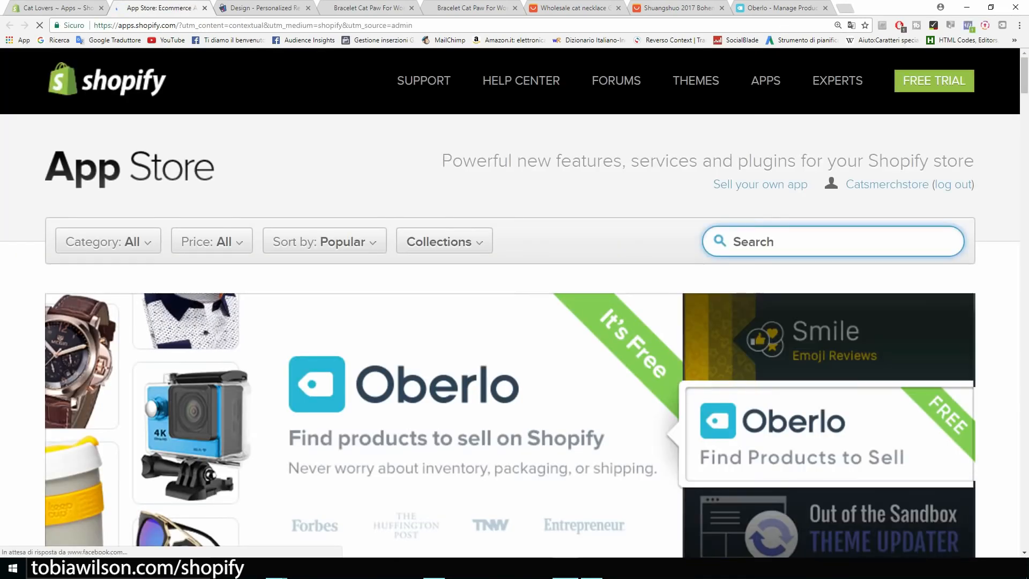
text(product up)
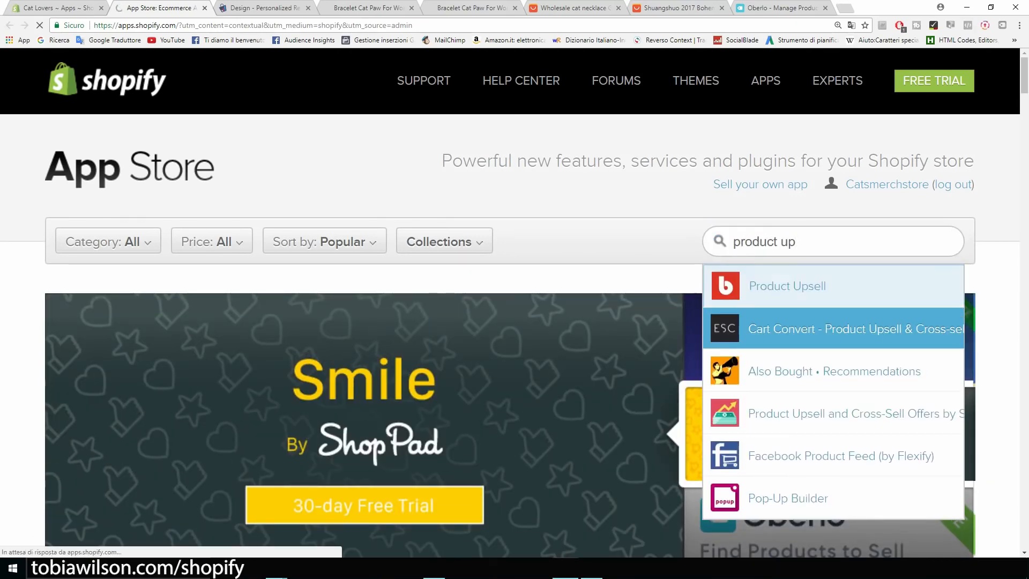
click(786, 285)
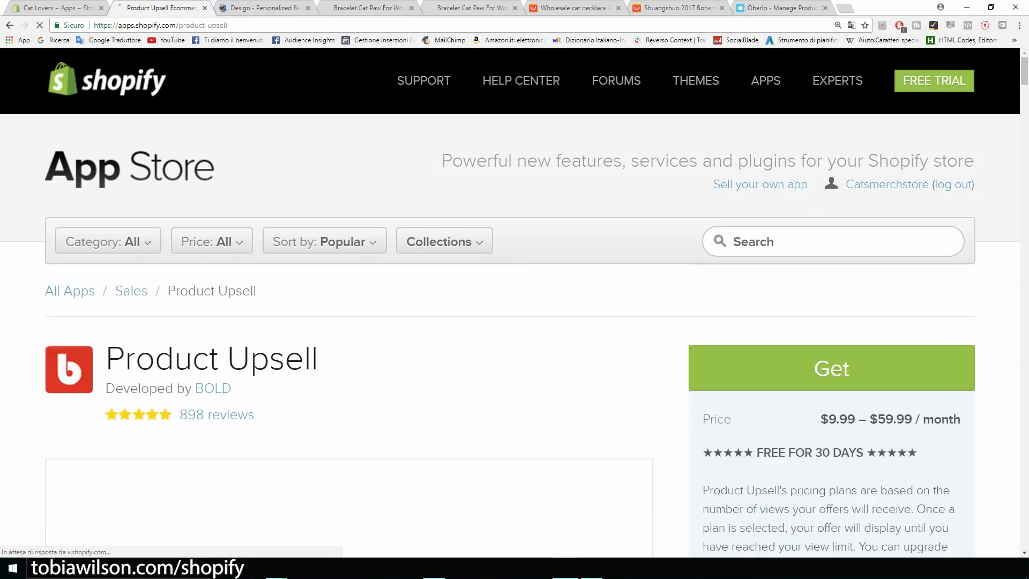
scroll(184, 270, down, 4)
scroll(349, 359, down, 1)
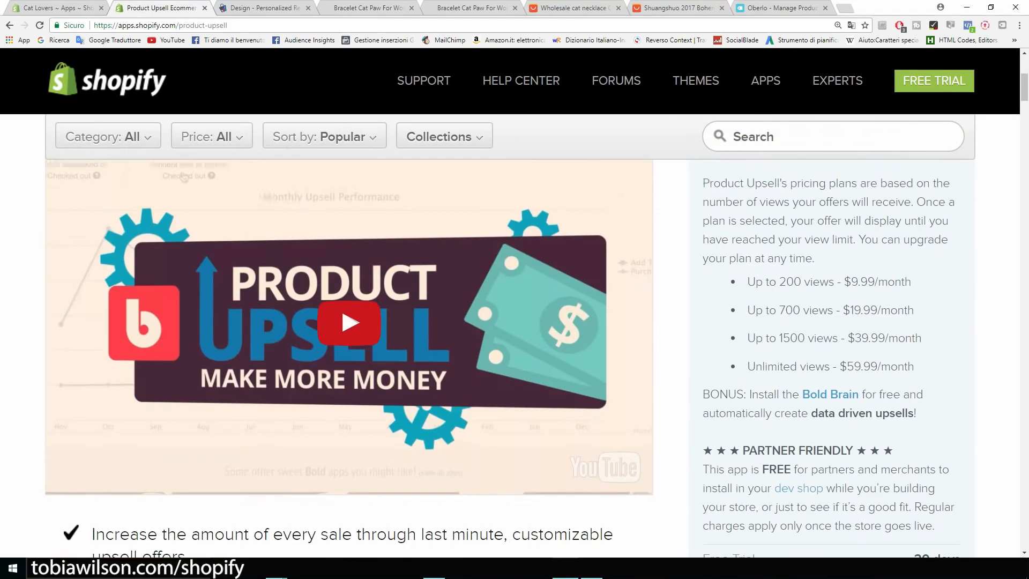
Watch the Product Upsell demo video full screen from 1:13, paused on the upsell offer
click(183, 216)
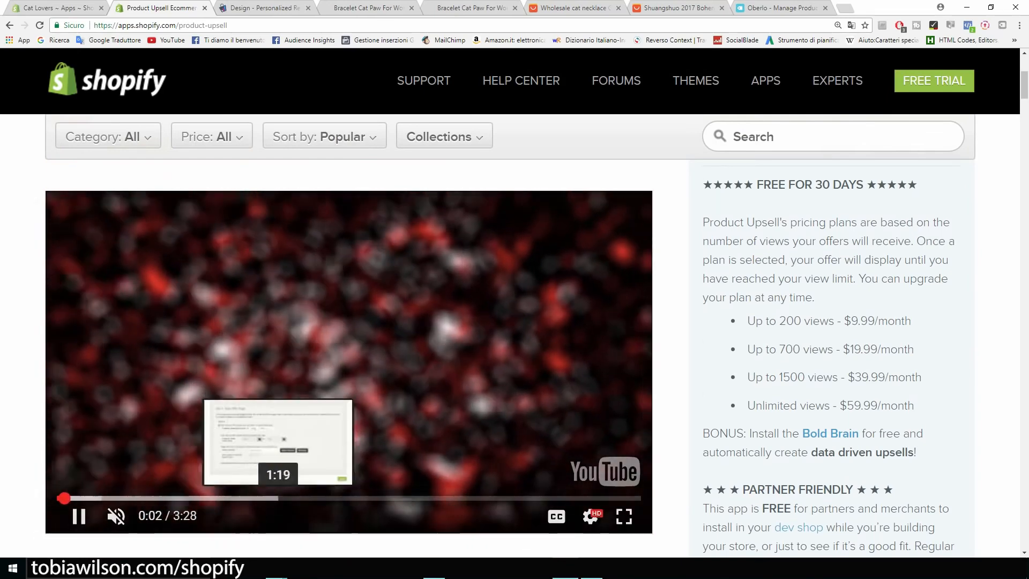
click(263, 498)
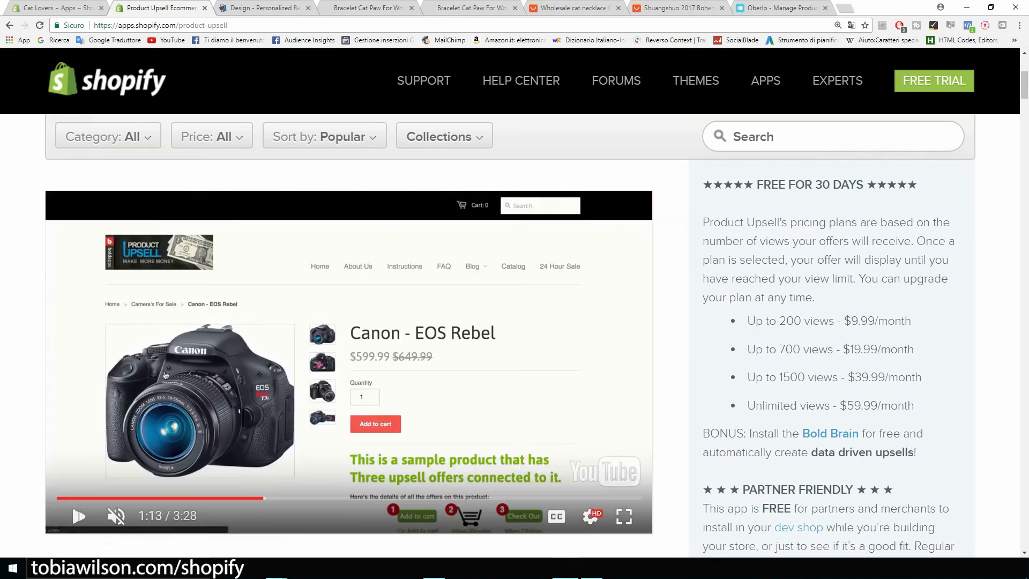
click(624, 517)
click(564, 387)
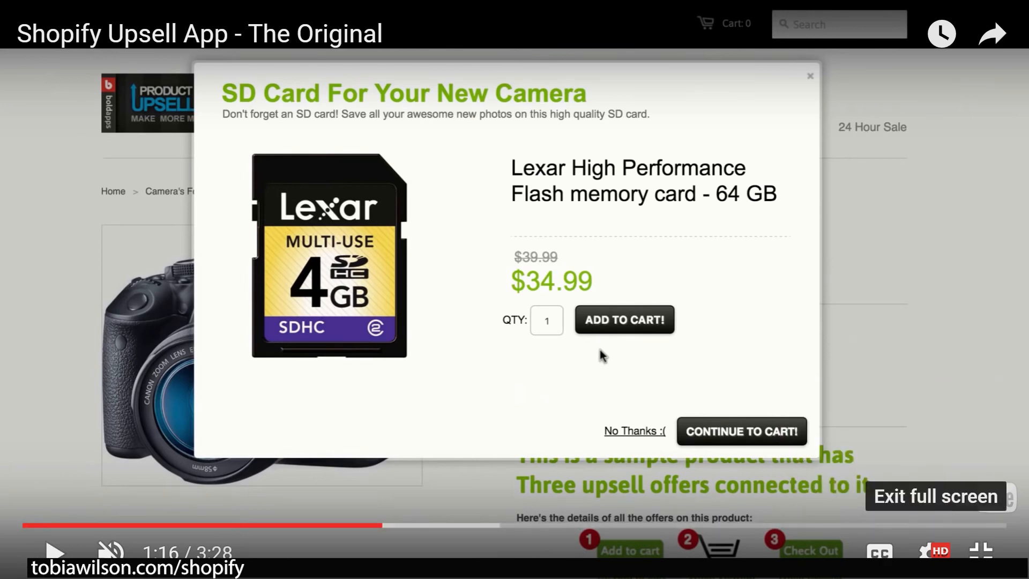
key(Escape)
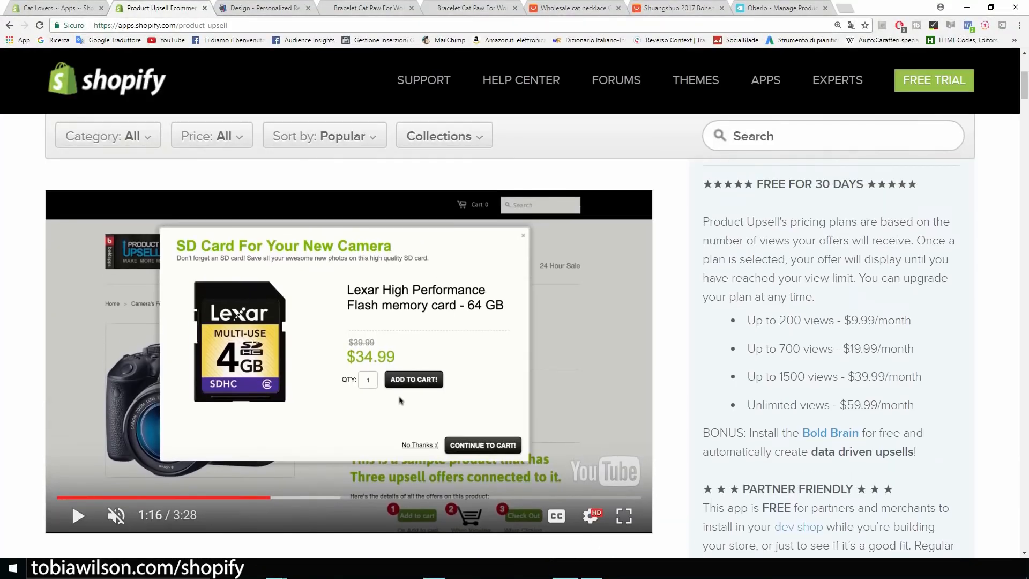
Review Product Upsell's pricing tiers, including the 200-view and 700-view plans
drag(747, 320, 835, 320)
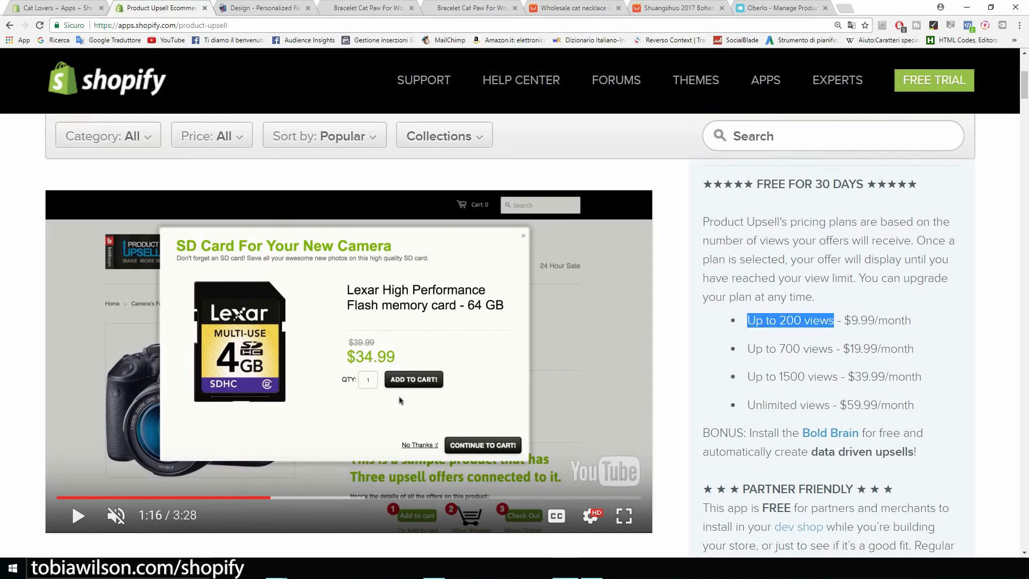
click(835, 321)
drag(775, 348, 780, 348)
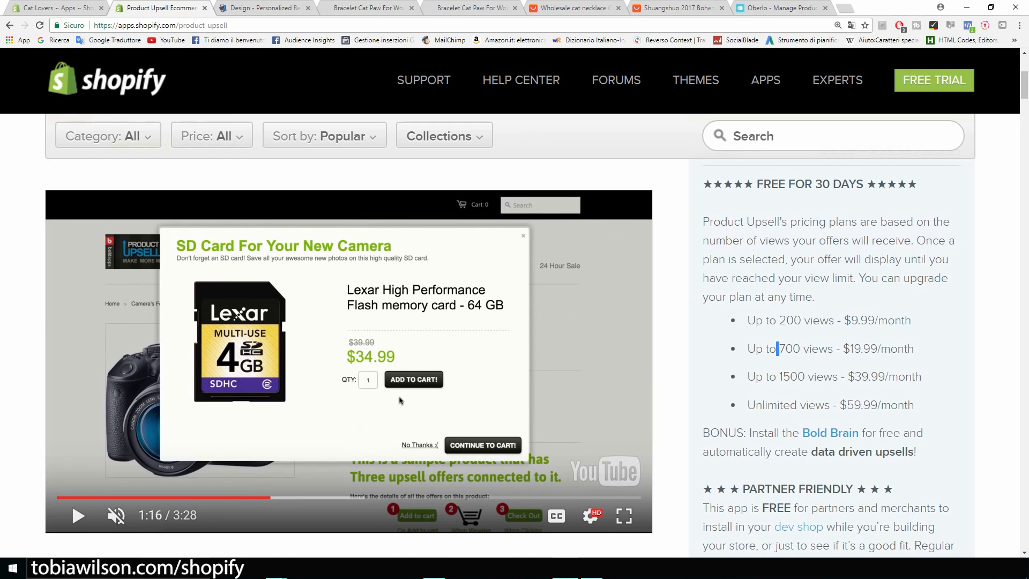
scroll(510, 337, up, 5)
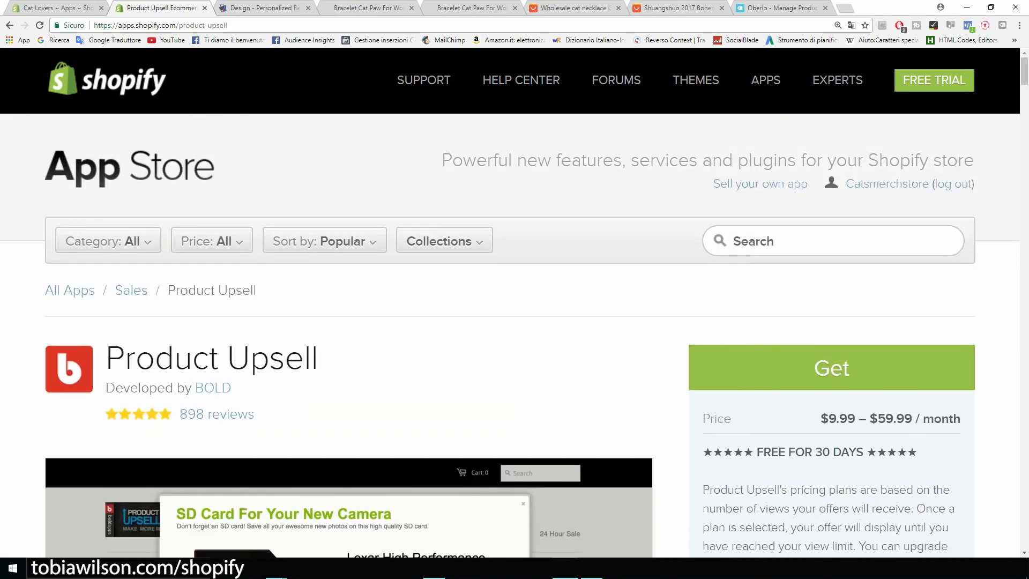
scroll(399, 386, down, 5)
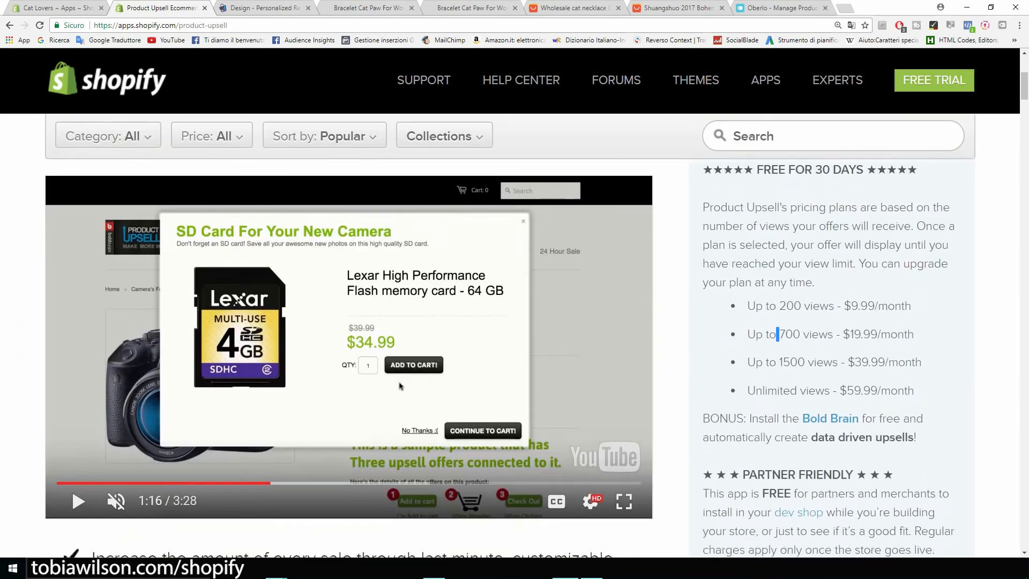
scroll(399, 385, down, 5)
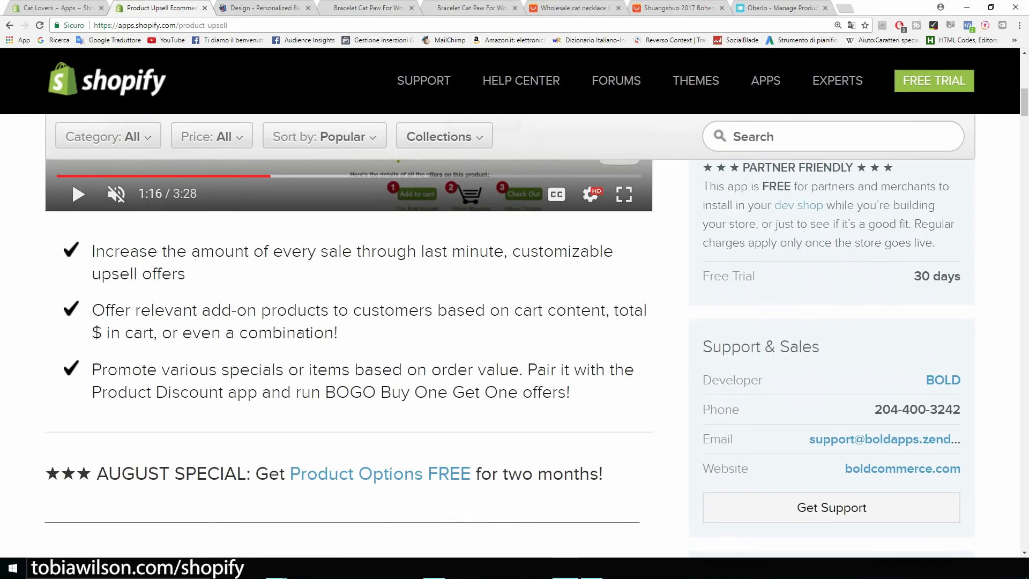
scroll(510, 338, up, 10)
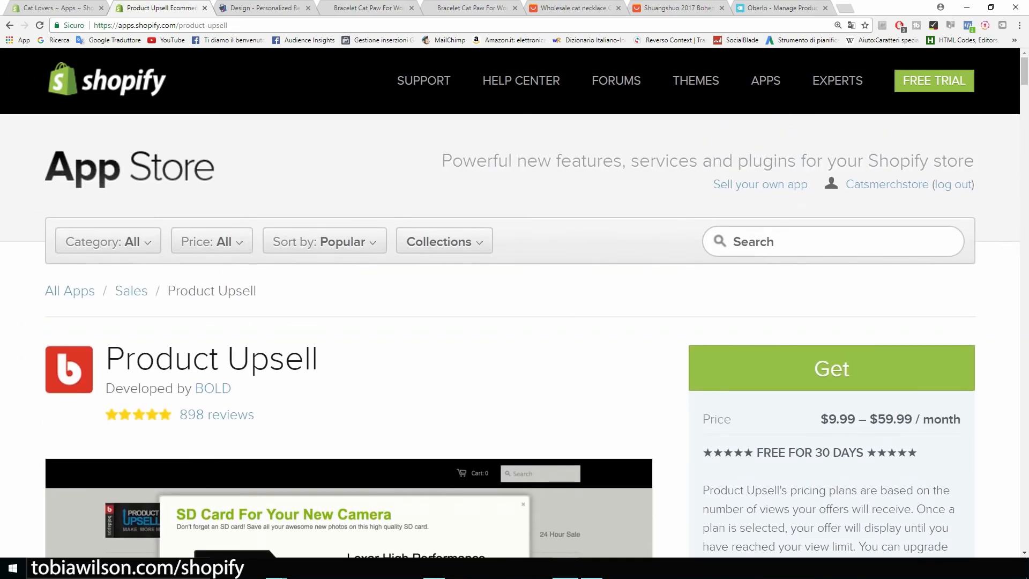
Glance over the recommendation widget's Layout settings, then go back to the Cat Lovers Apps page
click(260, 8)
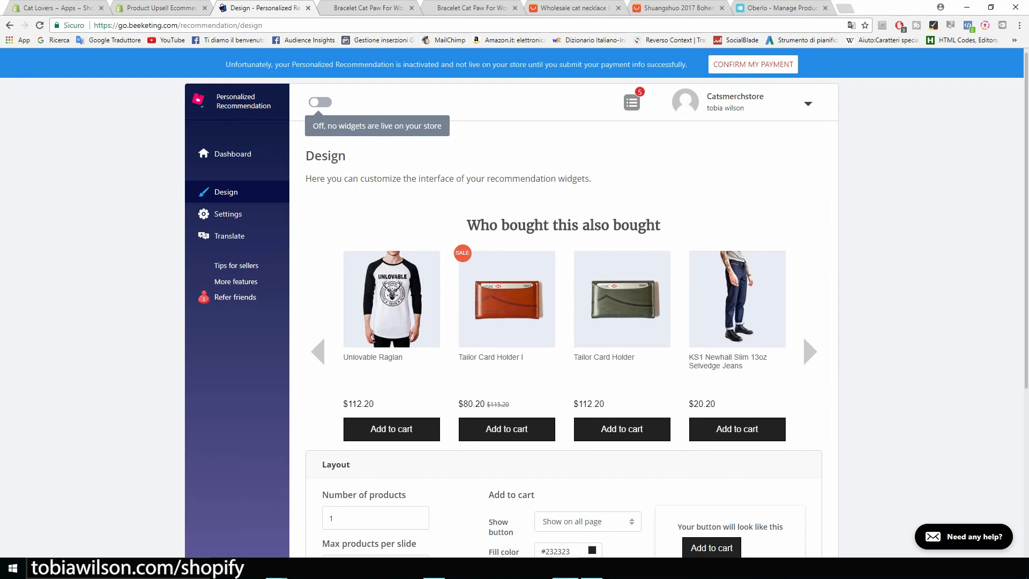
scroll(515, 304, down, 5)
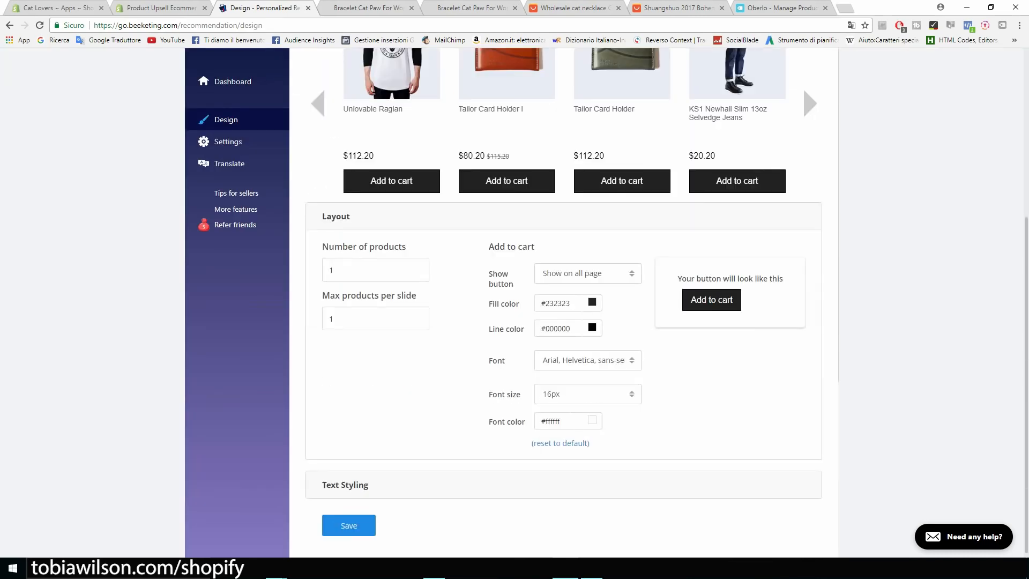
scroll(515, 304, up, 5)
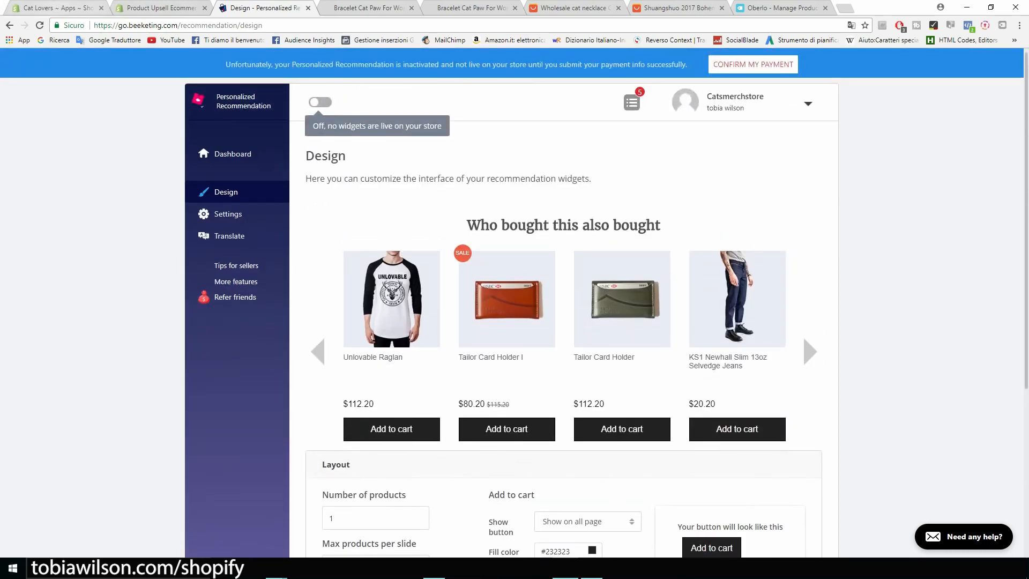
click(54, 7)
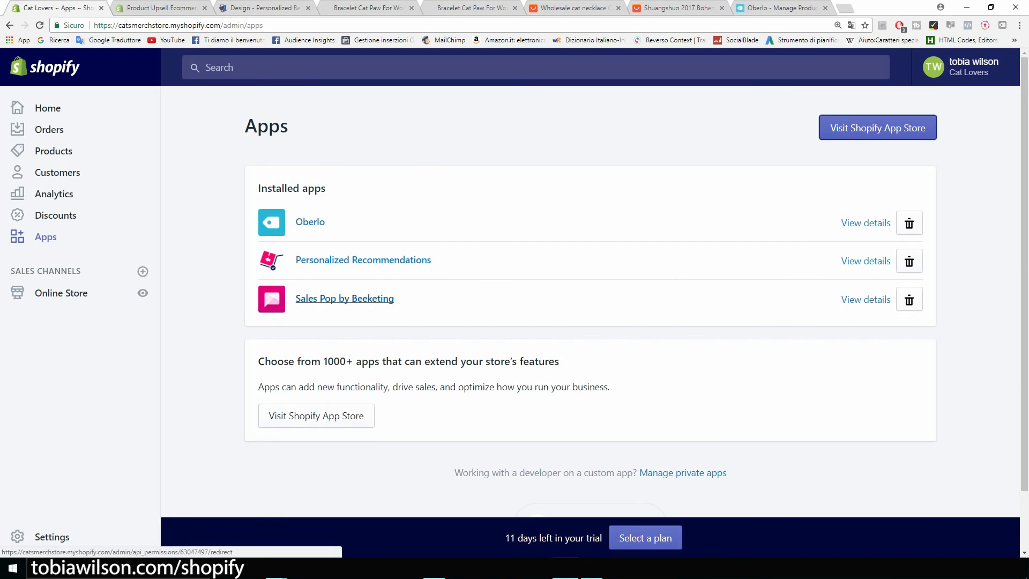
Open Sales Pop by Beeketing and browse its sample Hooded Jacket notifications from Chicago
click(344, 298)
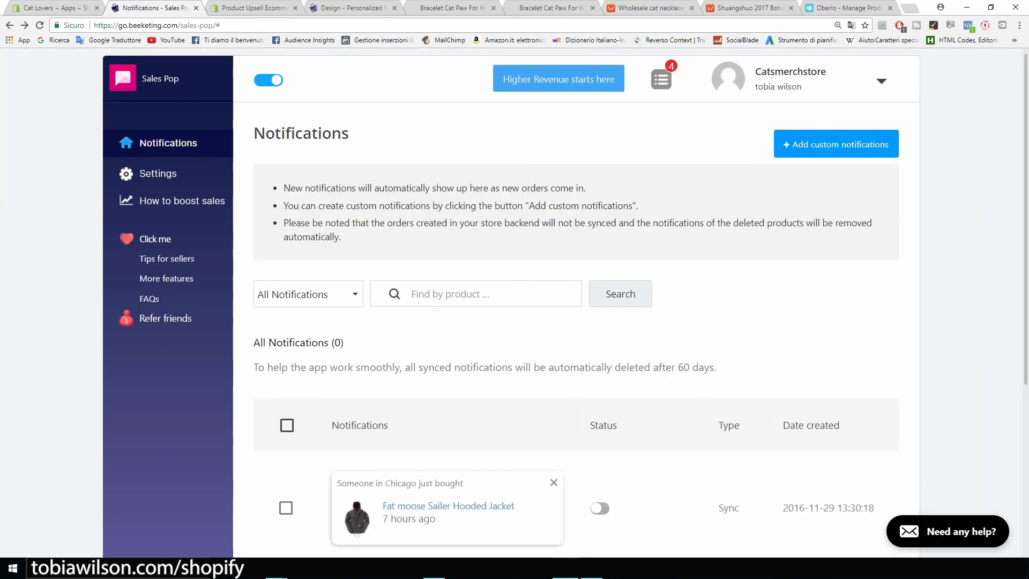
scroll(630, 302, down, 5)
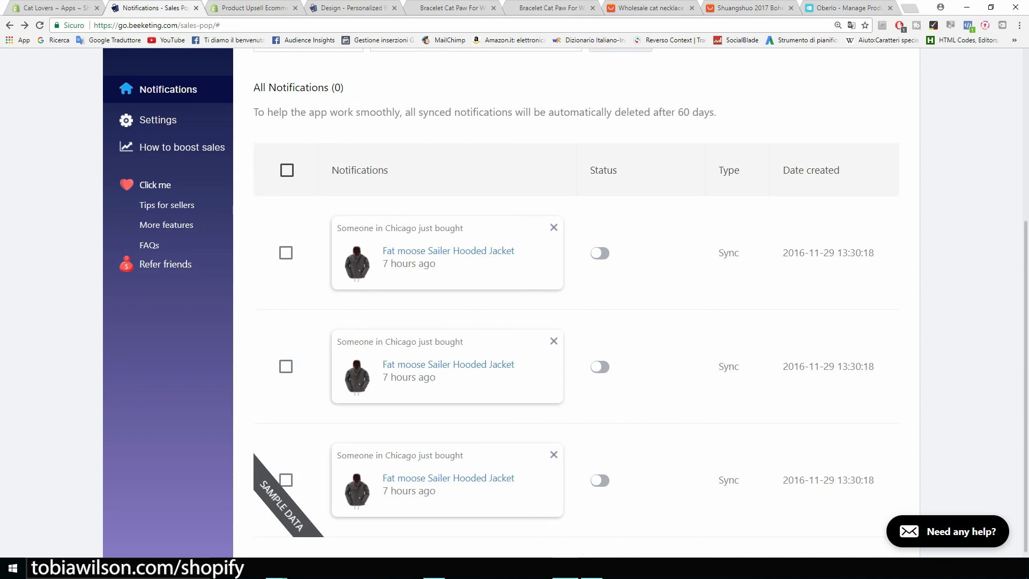
scroll(576, 300, up, 4)
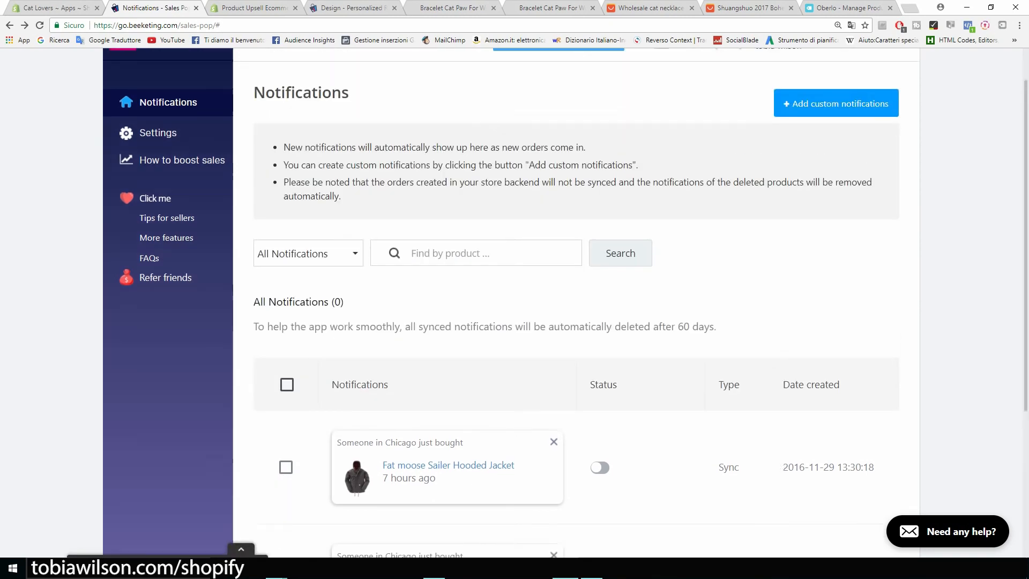
scroll(565, 297, up, 1)
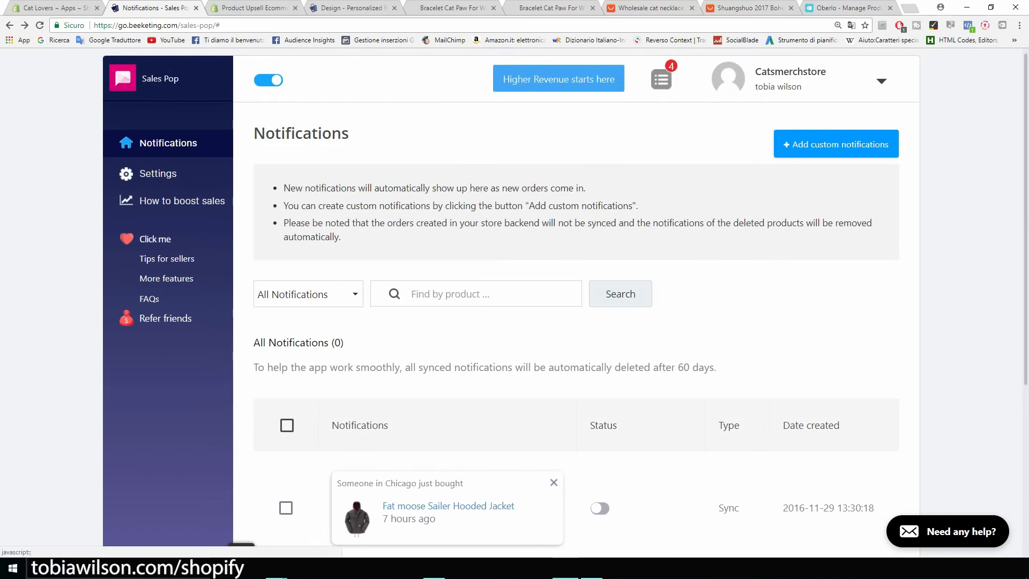
Create custom Bracelet Cat Paw For Women notifications with locations San Francisco, New York and Cleveland
click(837, 144)
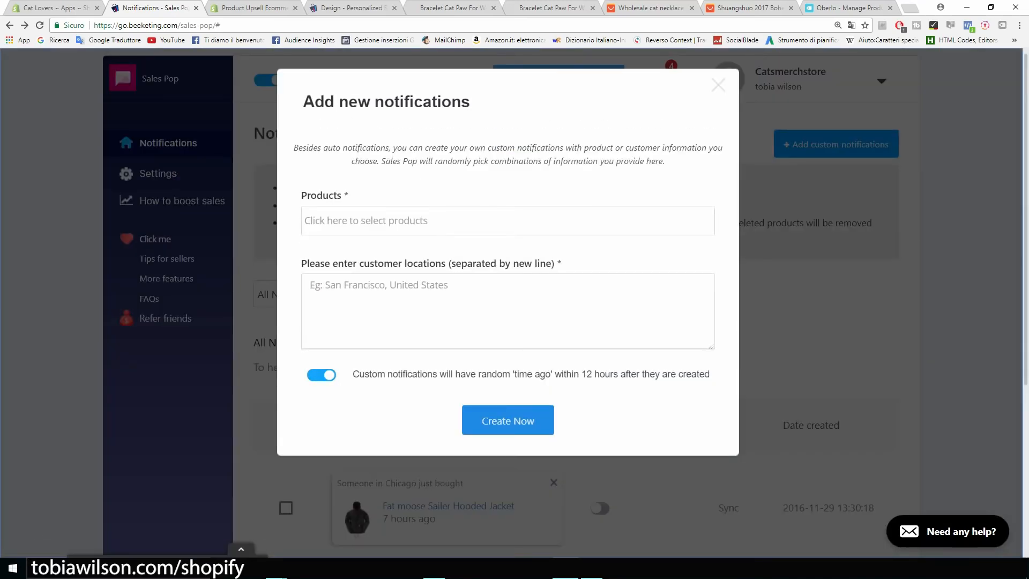
click(508, 221)
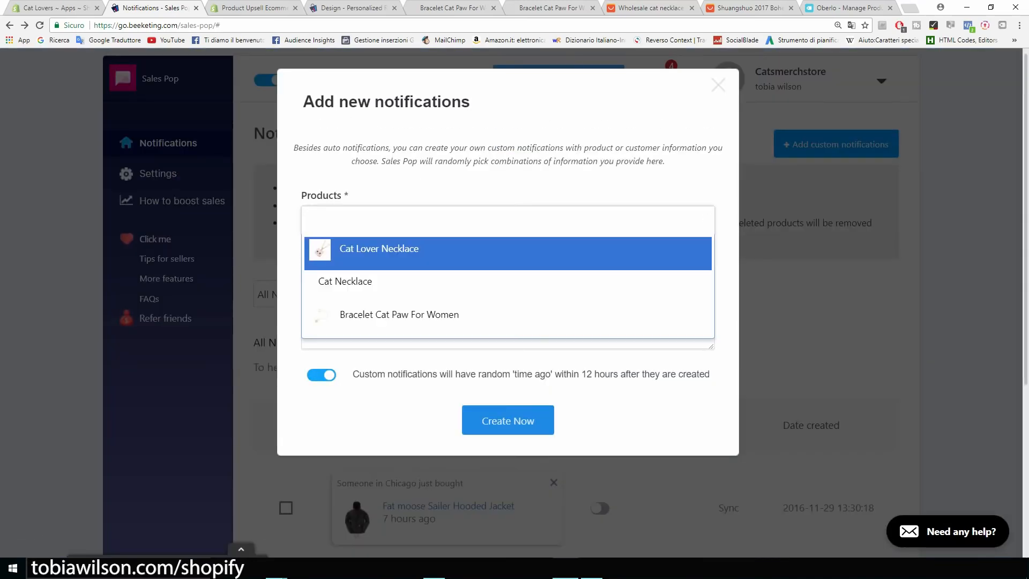
key(Return)
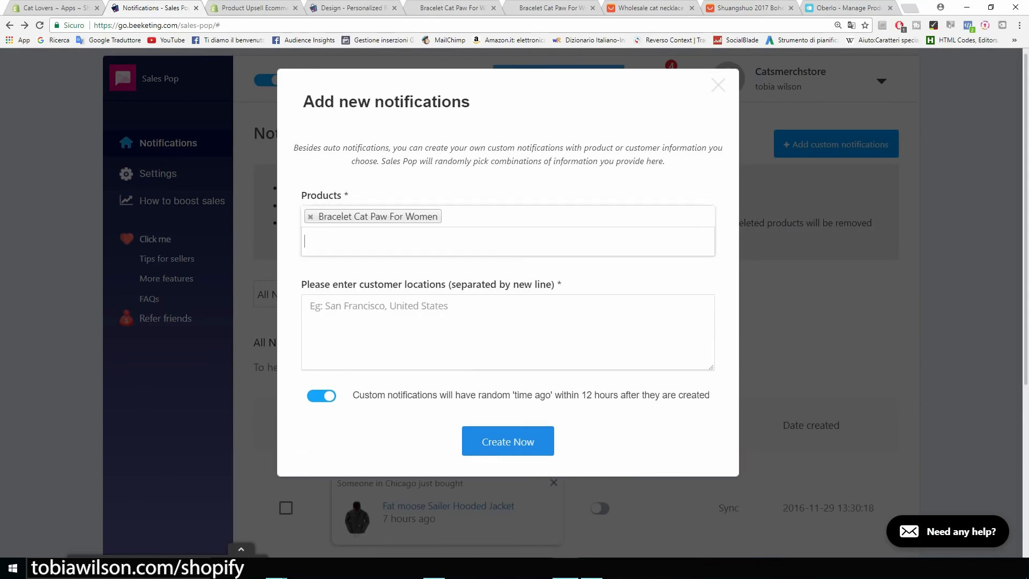
key(Tab)
text(San)
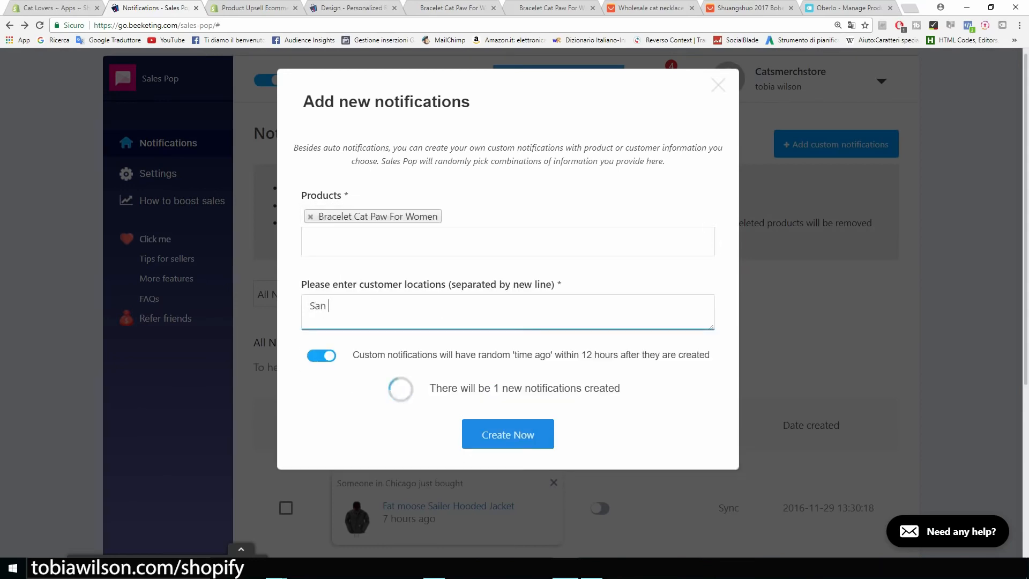
text( Fra)
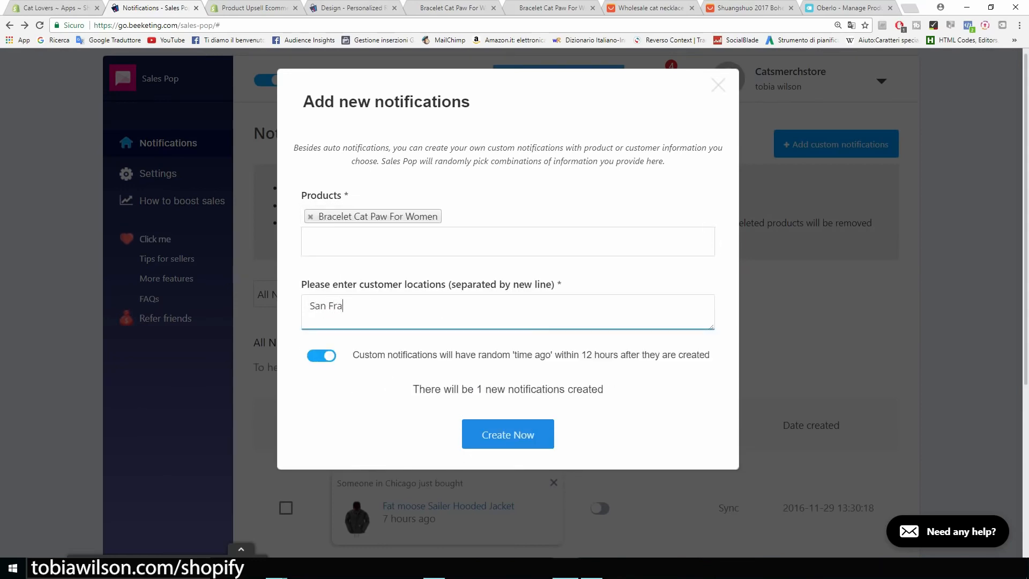
text(ncisco)
key(Return)
text(New York)
key(Return)
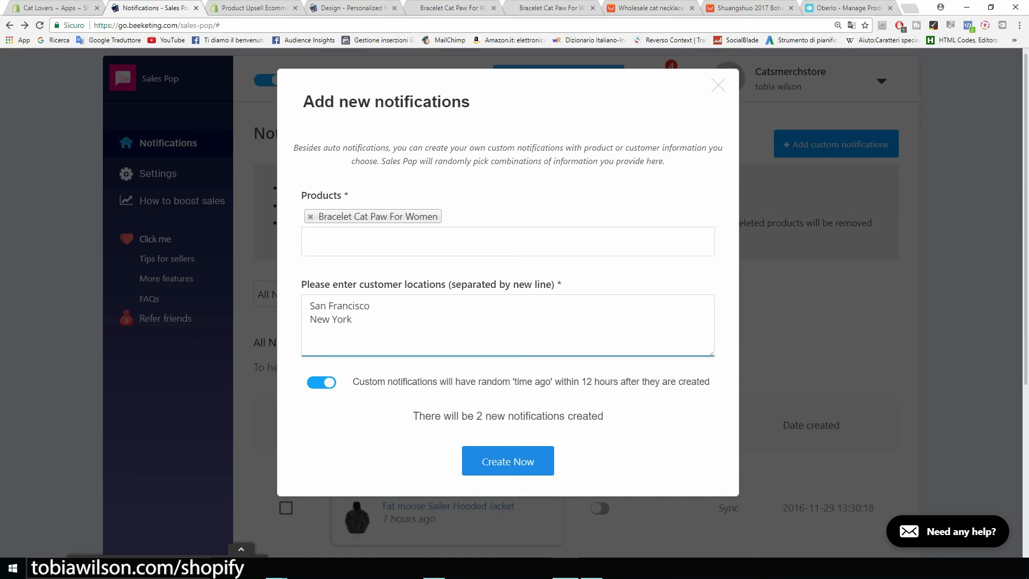
text(Cleveland)
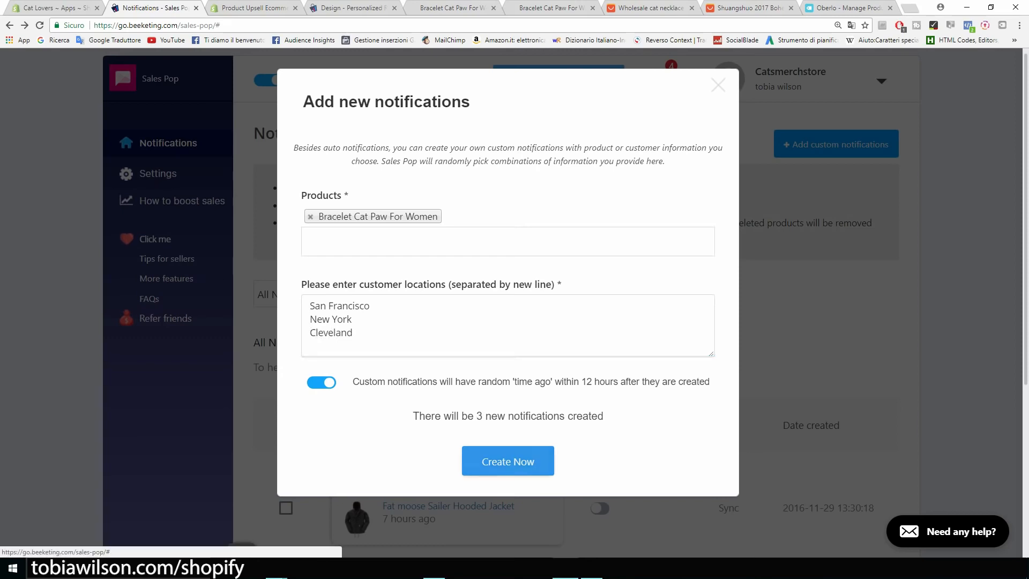
click(508, 461)
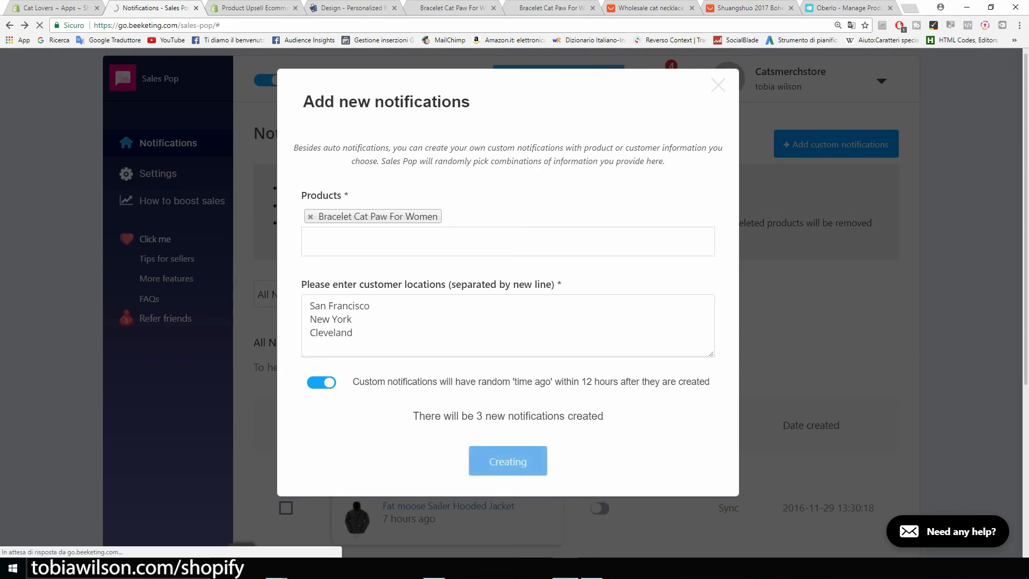
Check the three active Bracelet Cat Paw notifications up close, then go to the Shopify App Store
scroll(166, 225, down, 5)
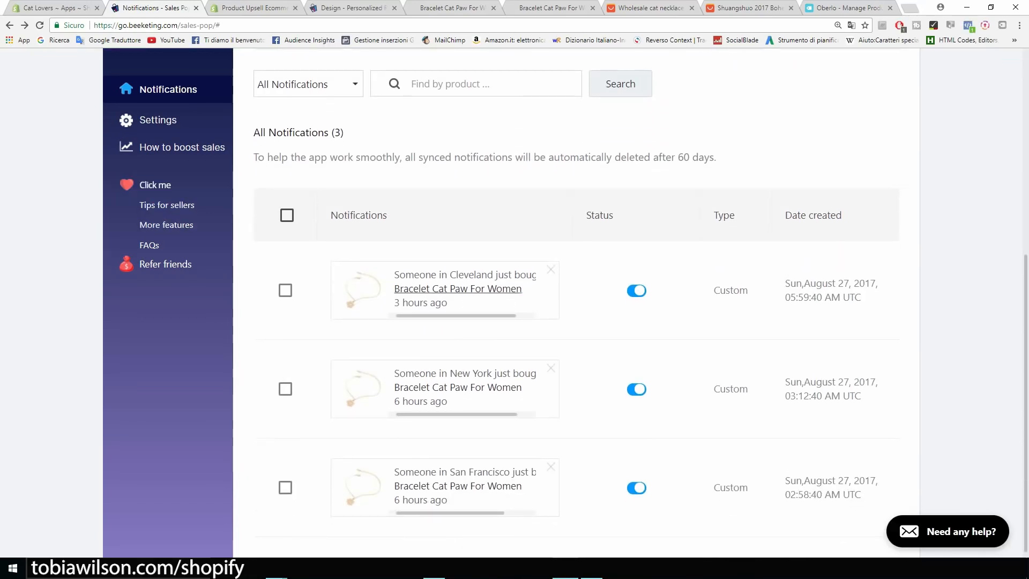
key(ctrl+plus)
key(ctrl+plus)
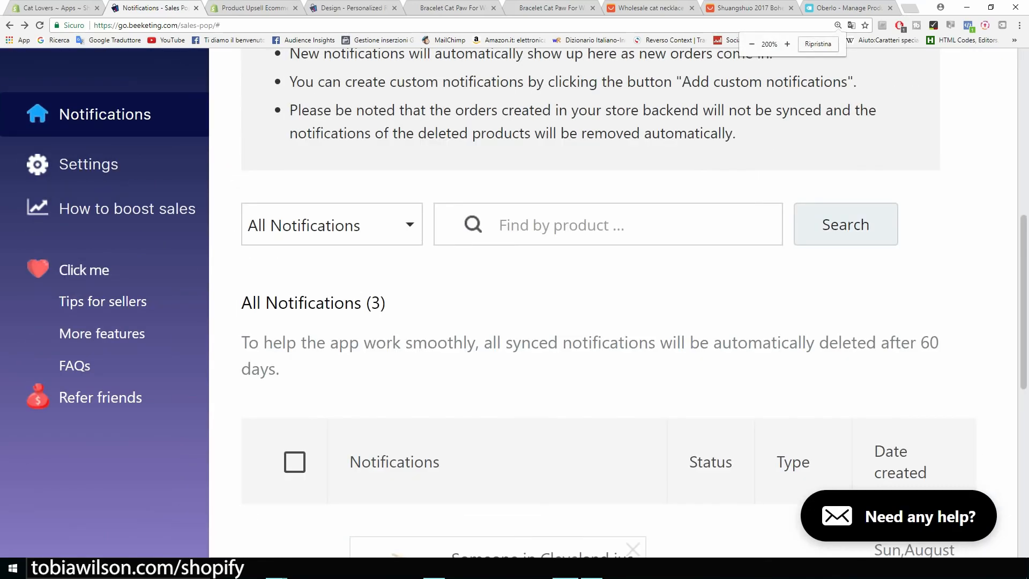
scroll(616, 301, down, 3)
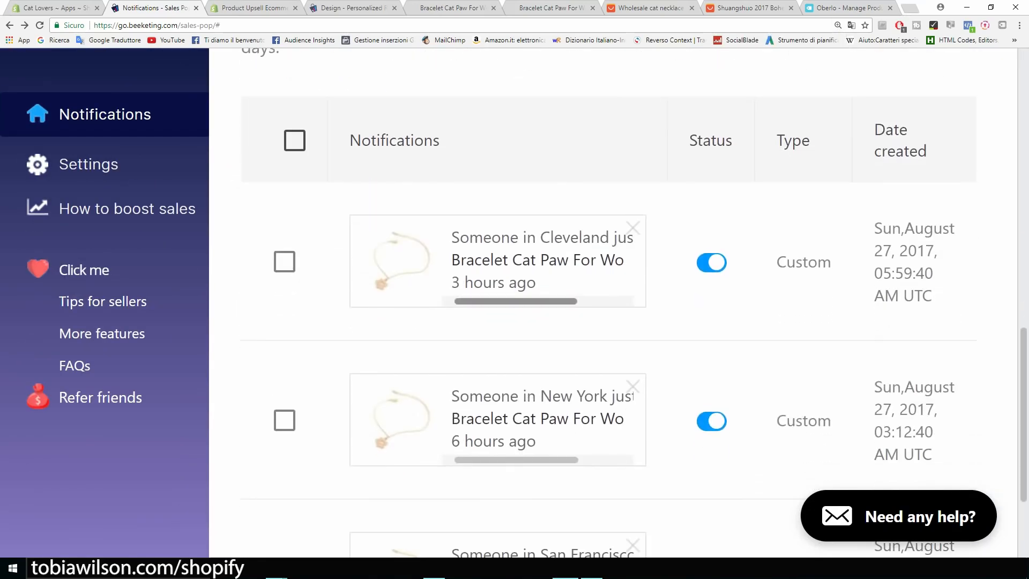
mouse_move(516, 301)
mouse_down()
mouse_move(559, 302)
mouse_move(515, 301)
mouse_up()
scroll(516, 301, down, 3)
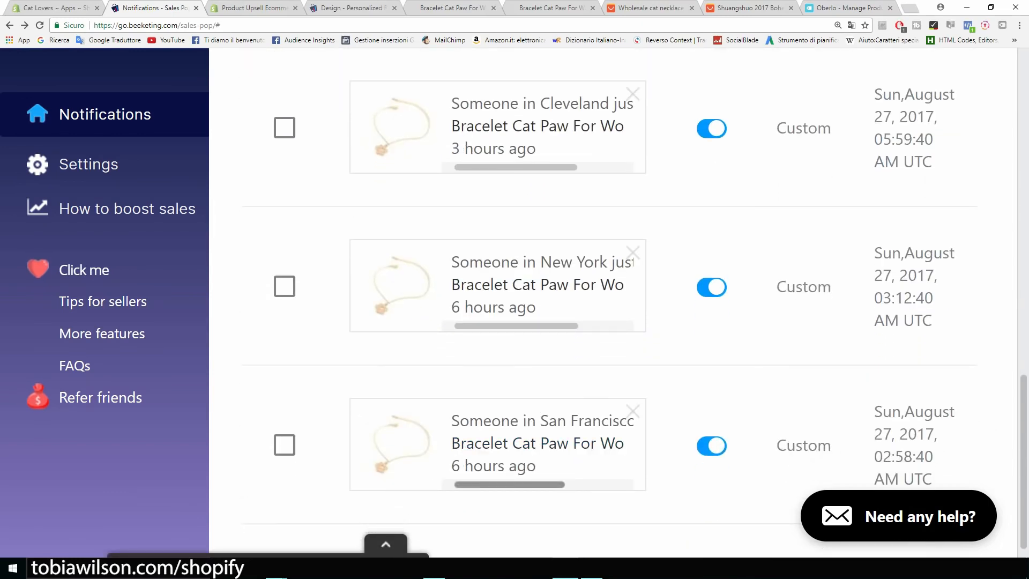
key(ctrl+minus)
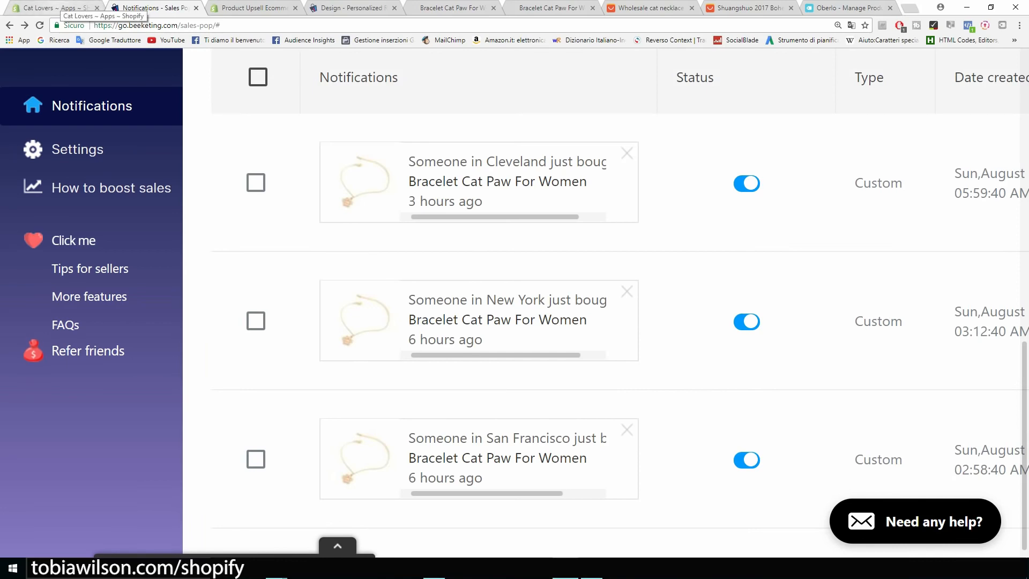
click(62, 7)
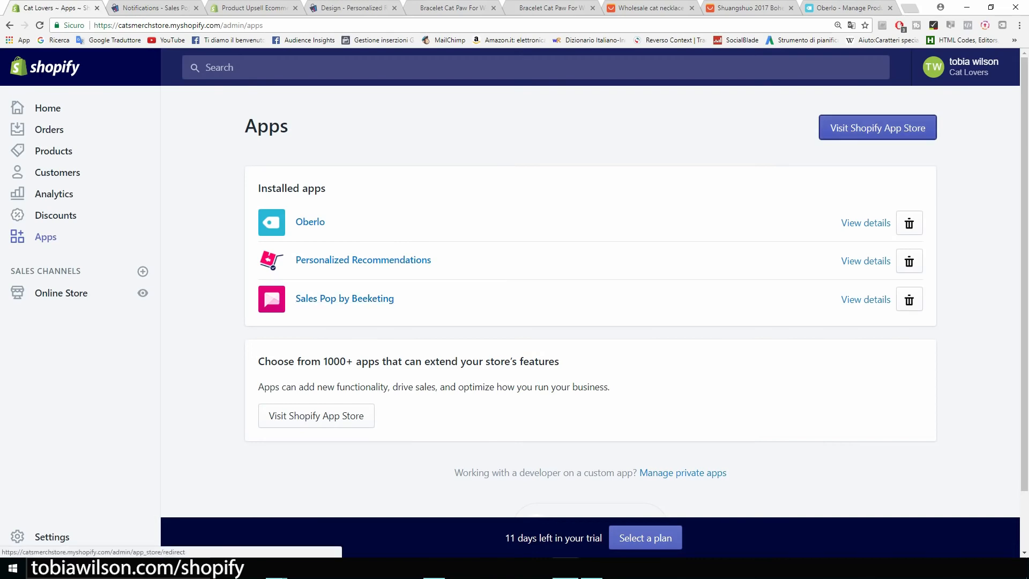
click(877, 127)
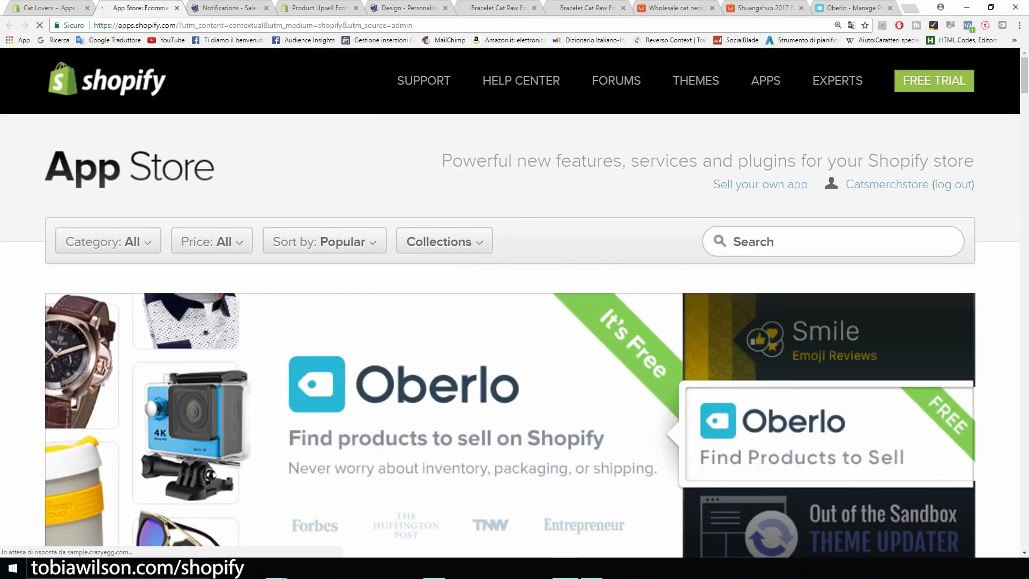
Search 'free shipp' and browse the Free Shipping Bar by Hextom listing, priced from $0.00/month
text(free)
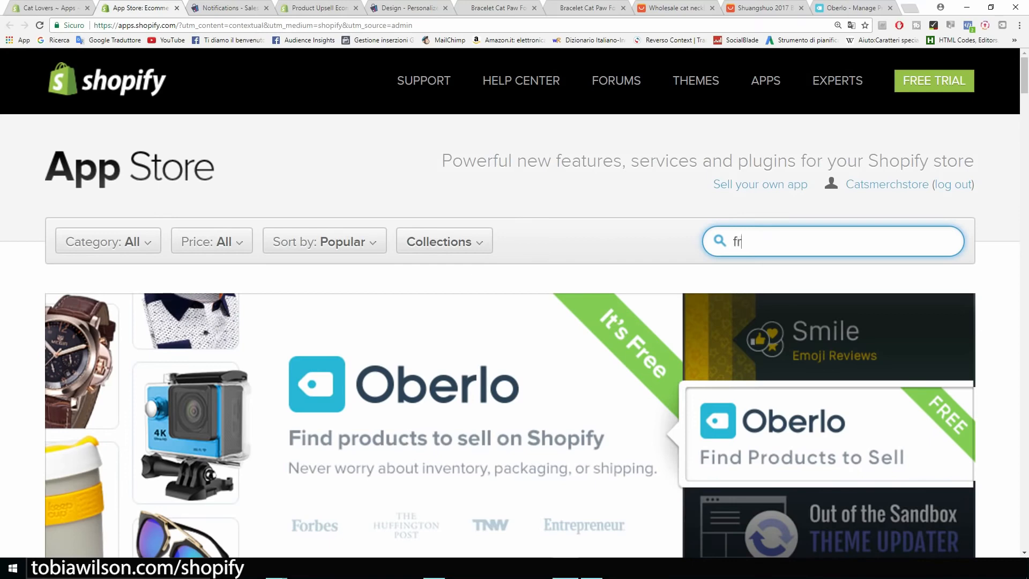
text( shipp)
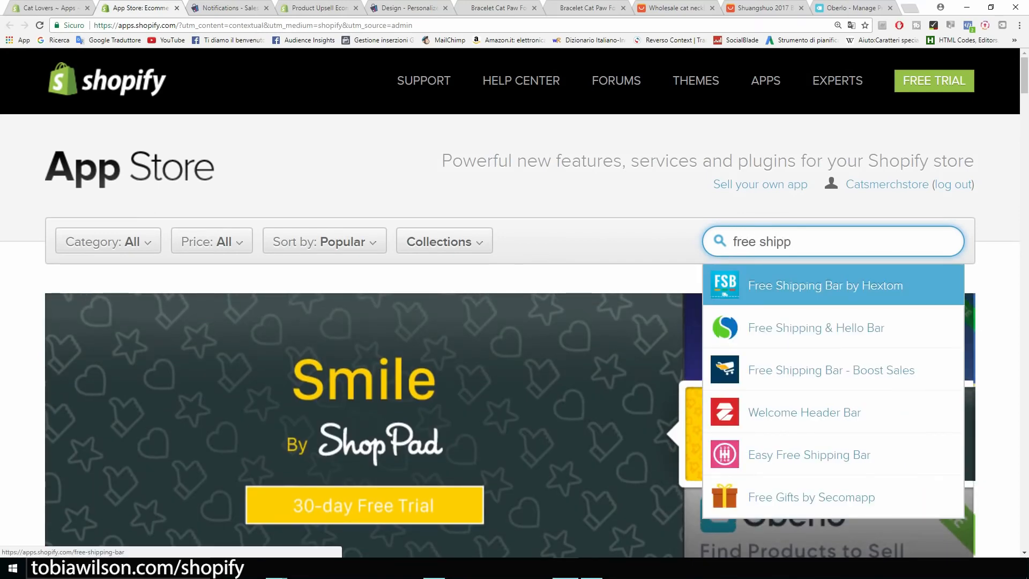
click(827, 286)
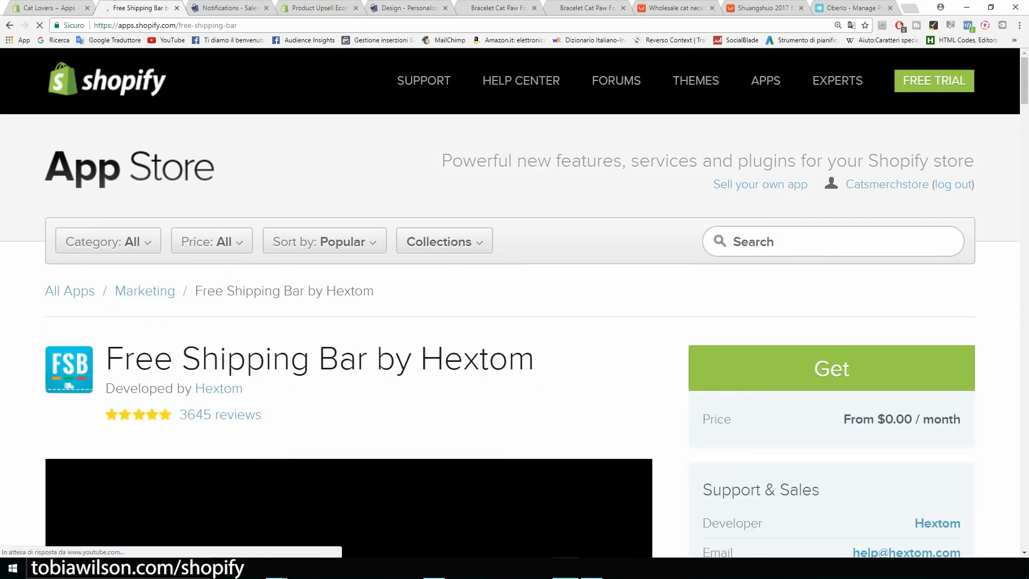
scroll(515, 322, down, 2)
scroll(381, 466, down, 3)
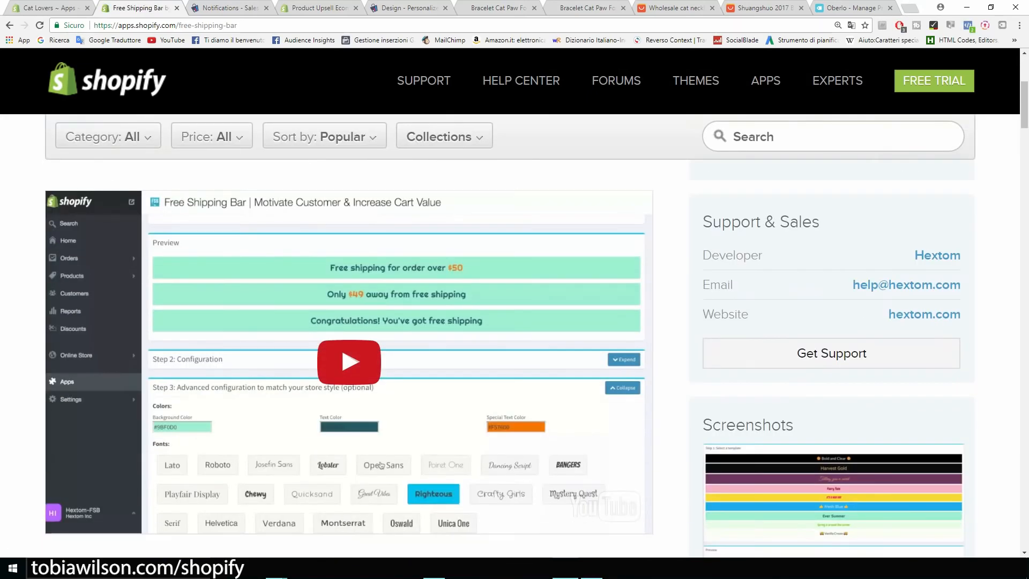
key(ctrl+plus)
key(ctrl+plus)
key(ctrl+plus)
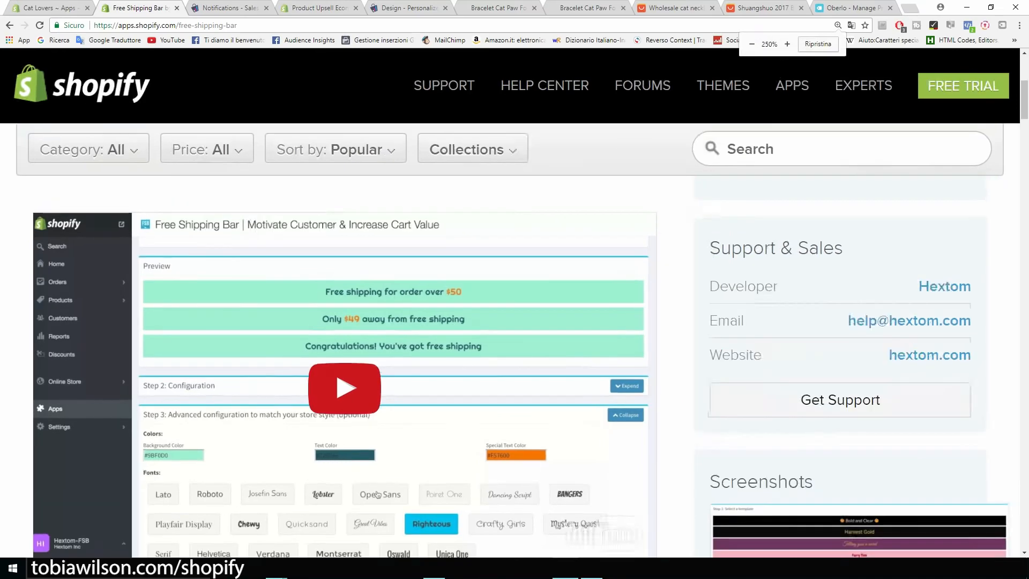
scroll(560, 500, down, 8)
scroll(560, 500, up, 1)
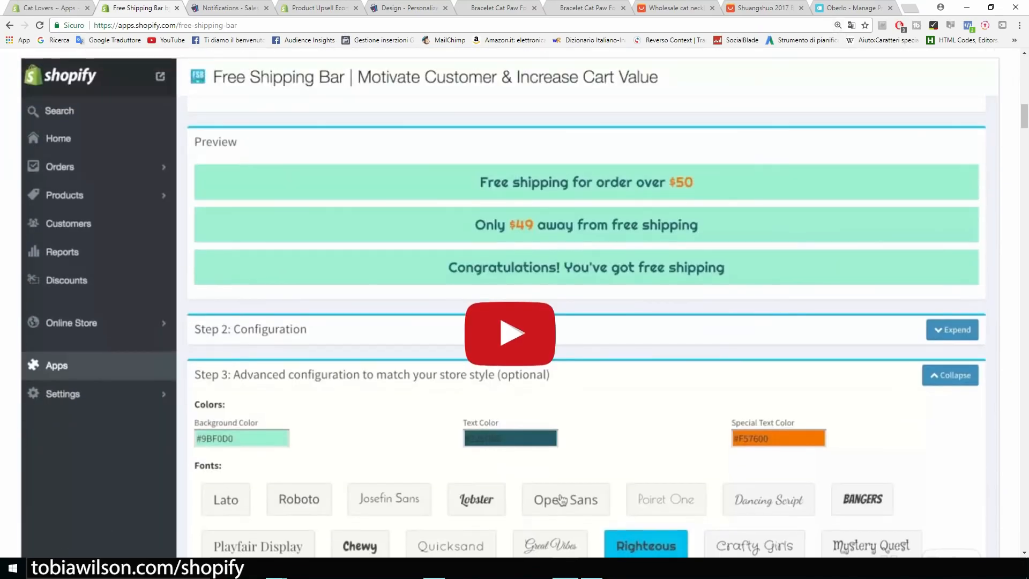
scroll(561, 499, up, 14)
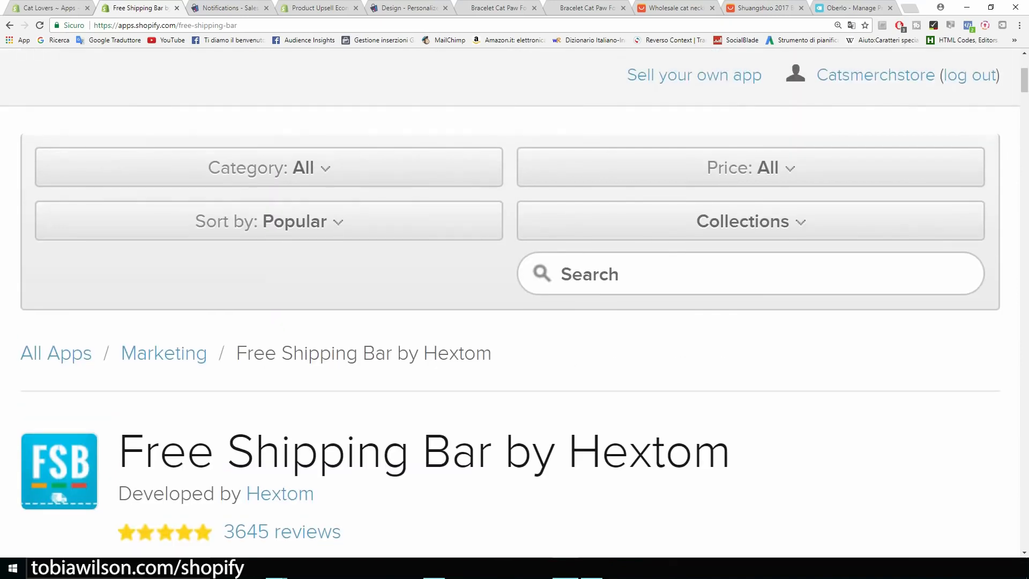
key(ctrl+minus)
key(ctrl+minus)
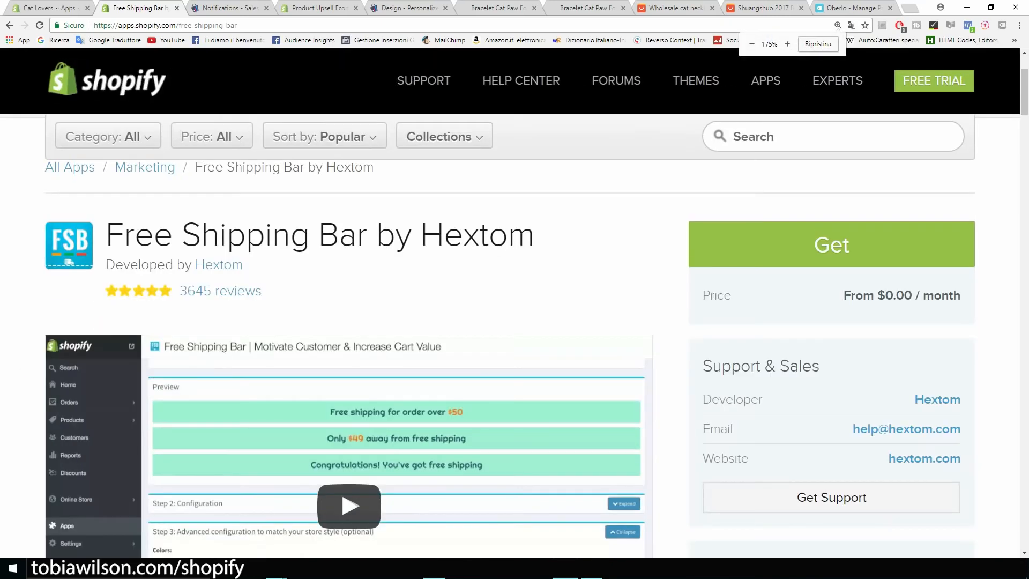
click(754, 137)
Search 'count' and open the Countdown Timer Bar by Hextom listing
text(count)
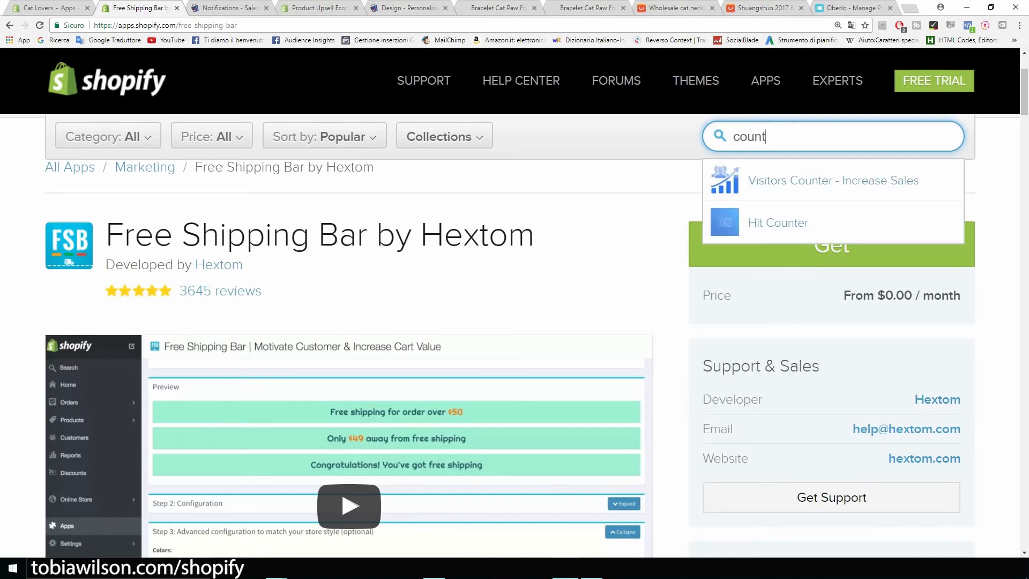
key(BackSpace)
key(BackSpace)
key(BackSpace)
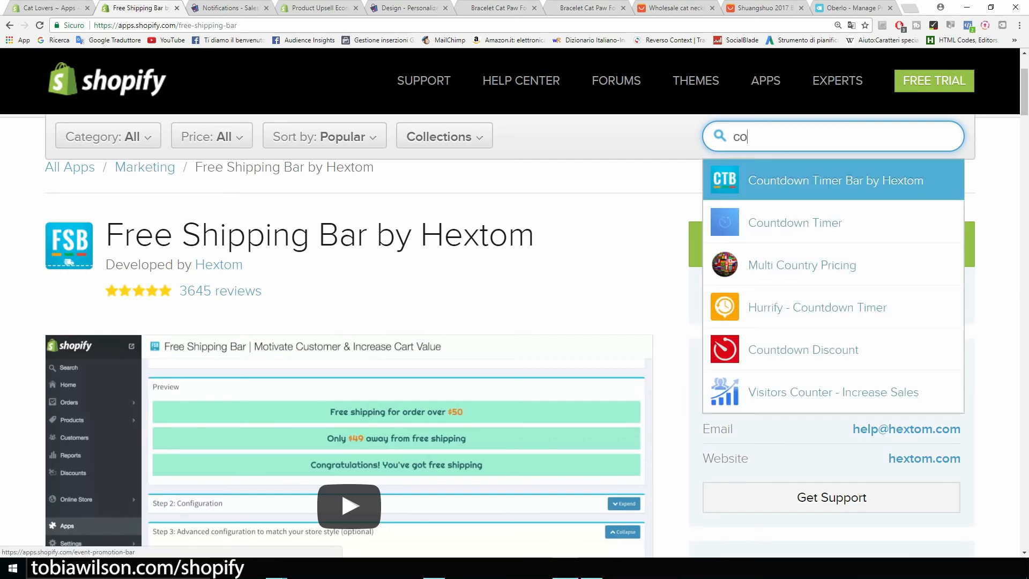
click(837, 181)
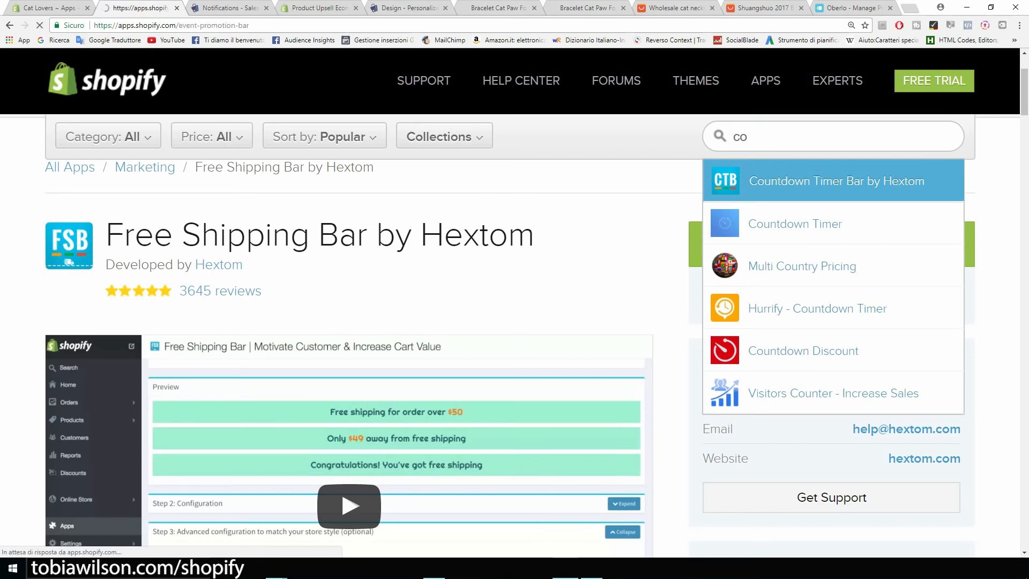
Review its Free to $6.99/month pricing and 7-day trial, then return to the App Store home
scroll(399, 477, down, 2)
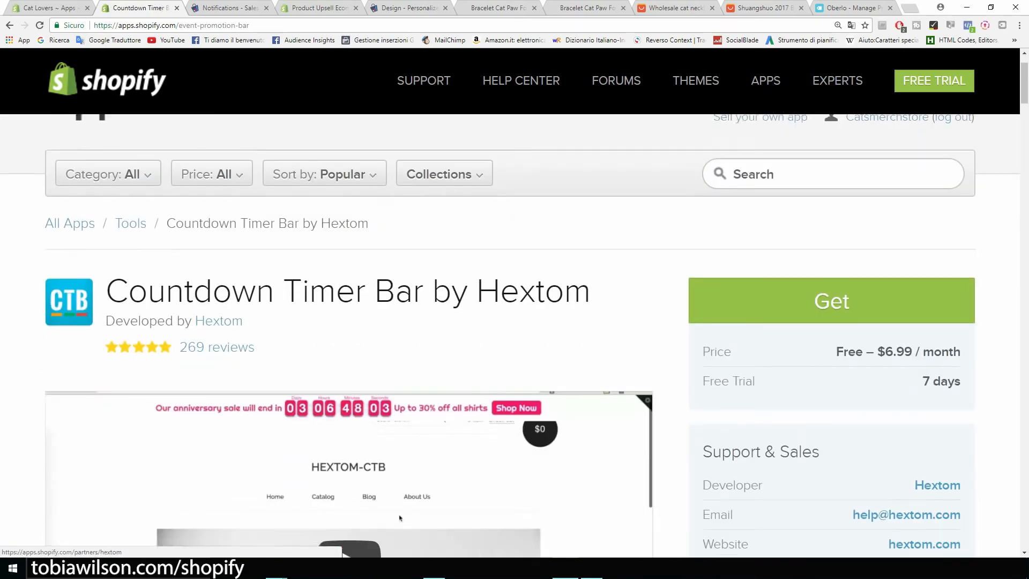
drag(893, 312, 913, 312)
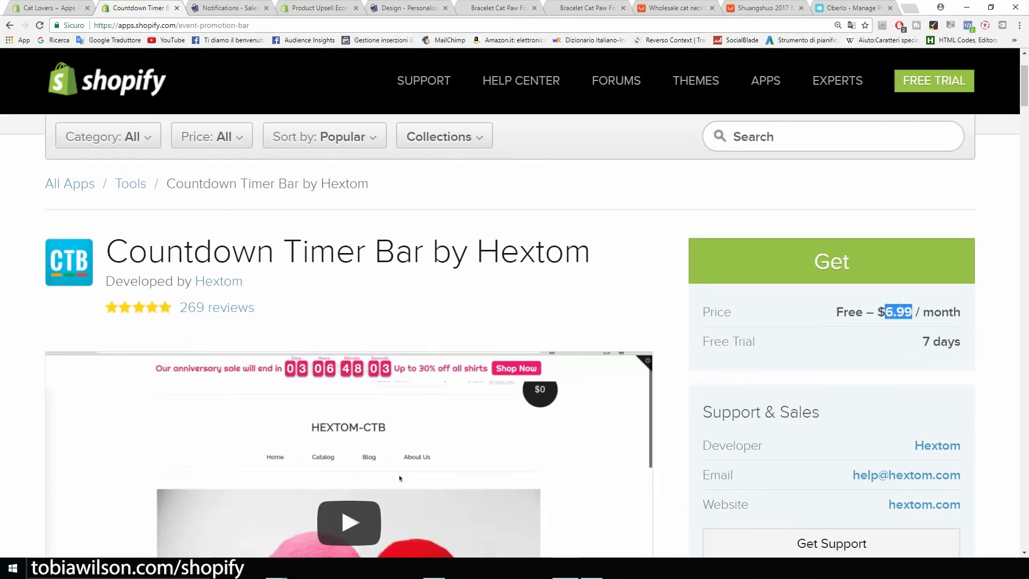
scroll(348, 300, down, 3)
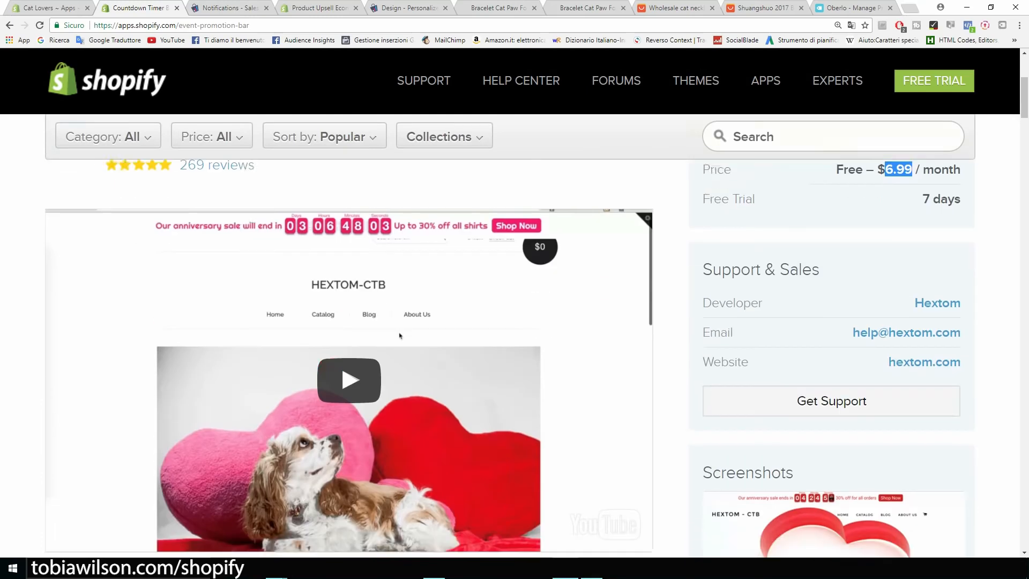
scroll(348, 300, up, 3)
drag(592, 252, 129, 252)
click(129, 252)
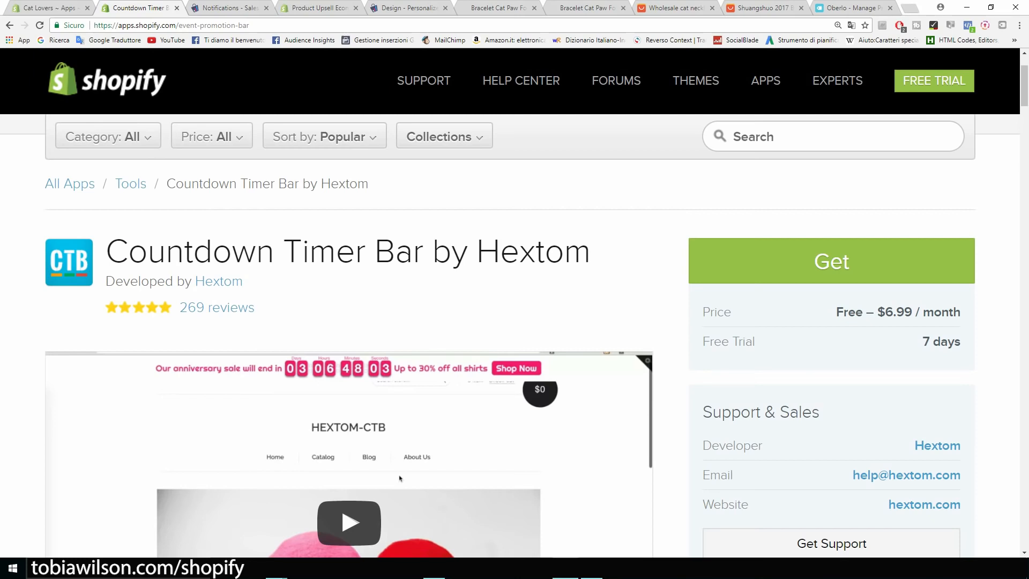
scroll(509, 332, up, 2)
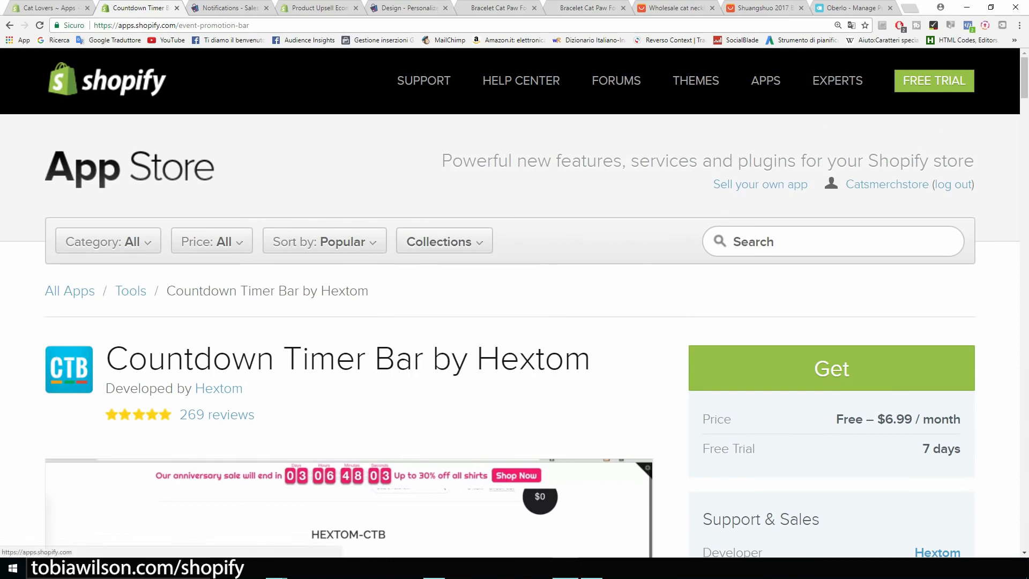
click(130, 168)
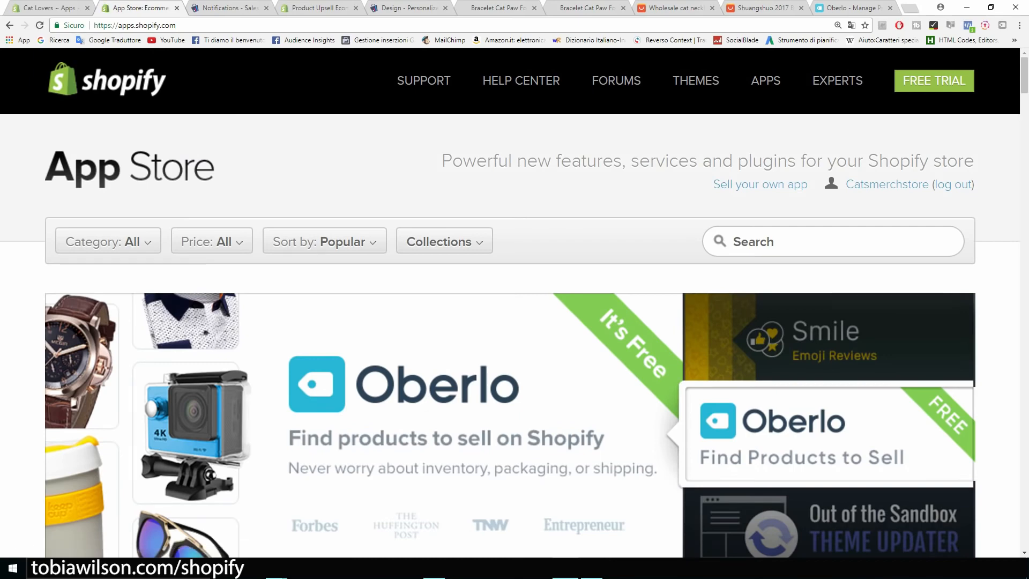
Scroll through the App Store's featured apps, then switch to the Cat Lovers Apps page and storefront
scroll(514, 333, down, 4)
scroll(514, 353, down, 7)
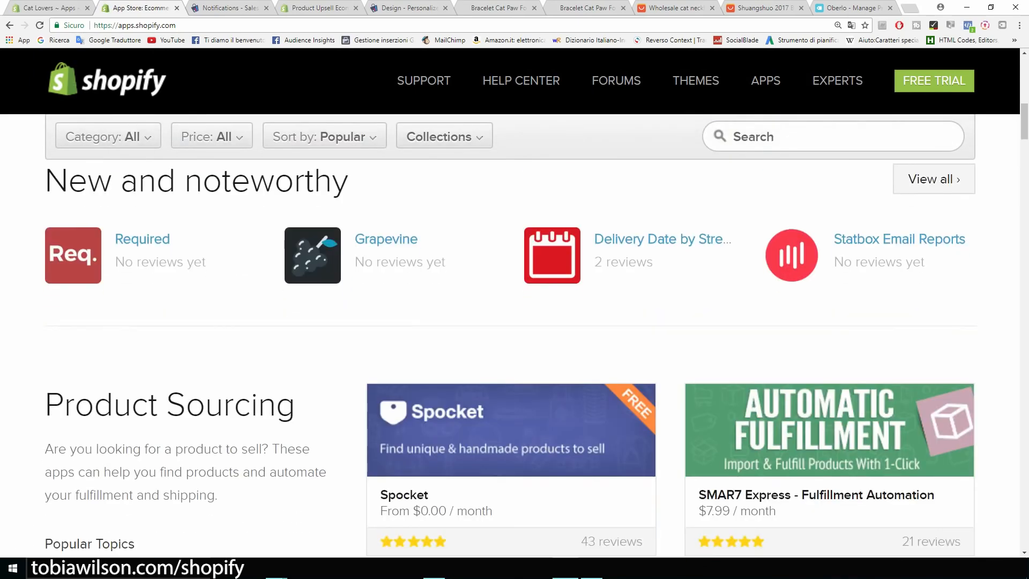
scroll(515, 354, up, 5)
scroll(514, 333, up, 7)
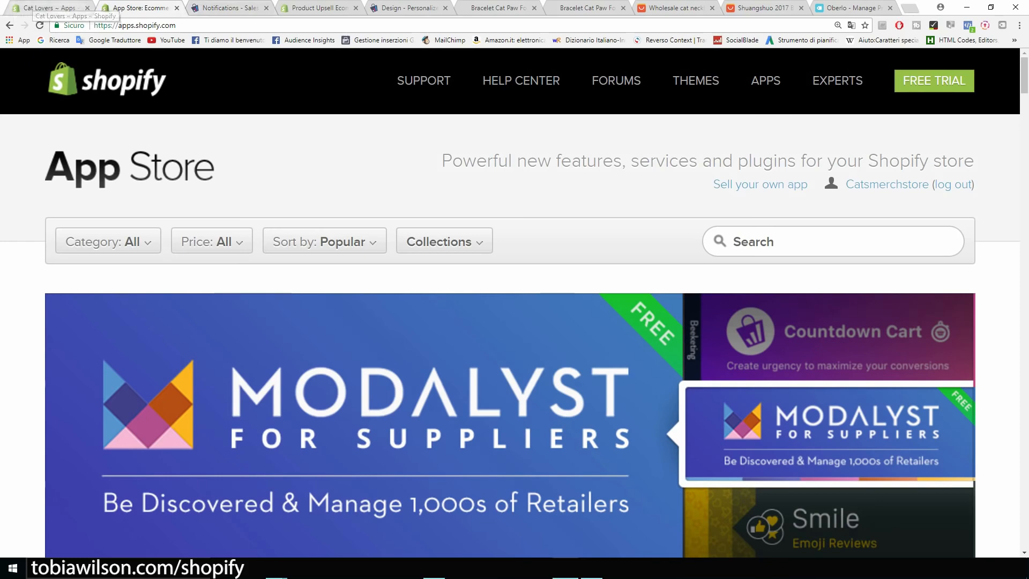
scroll(515, 322, down, 2)
scroll(515, 322, down, 7)
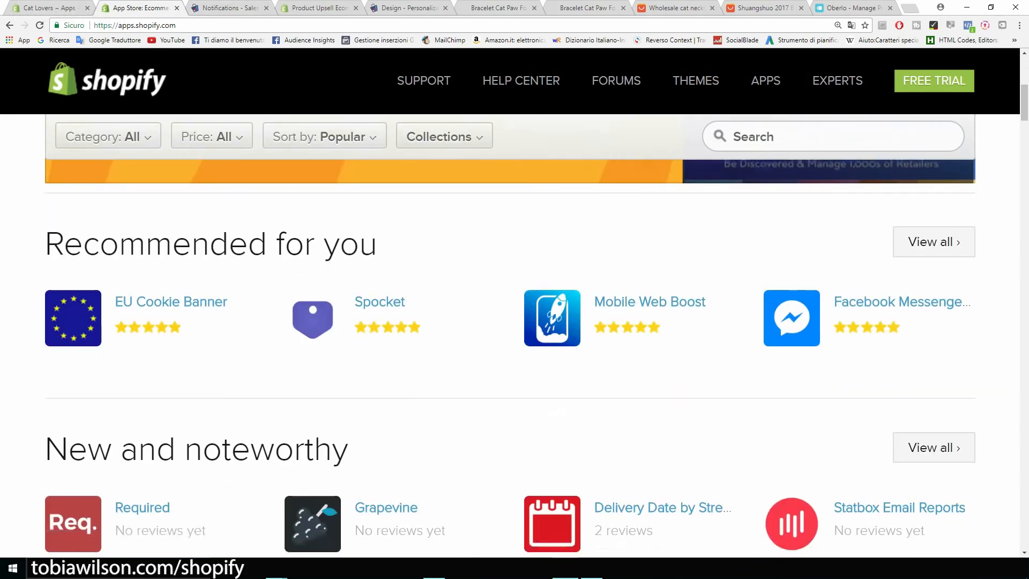
scroll(515, 322, up, 4)
scroll(515, 322, up, 6)
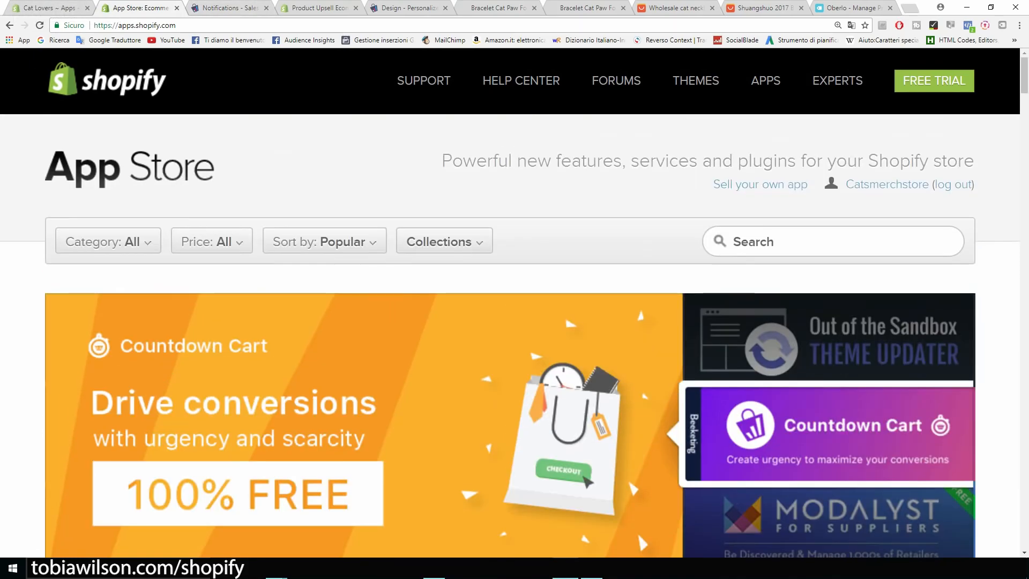
click(47, 8)
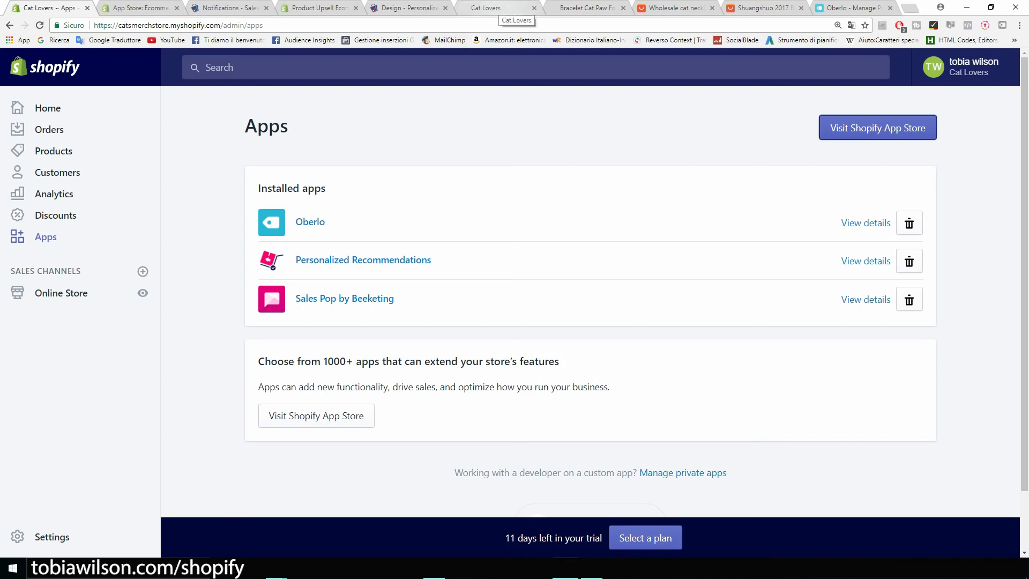
click(501, 8)
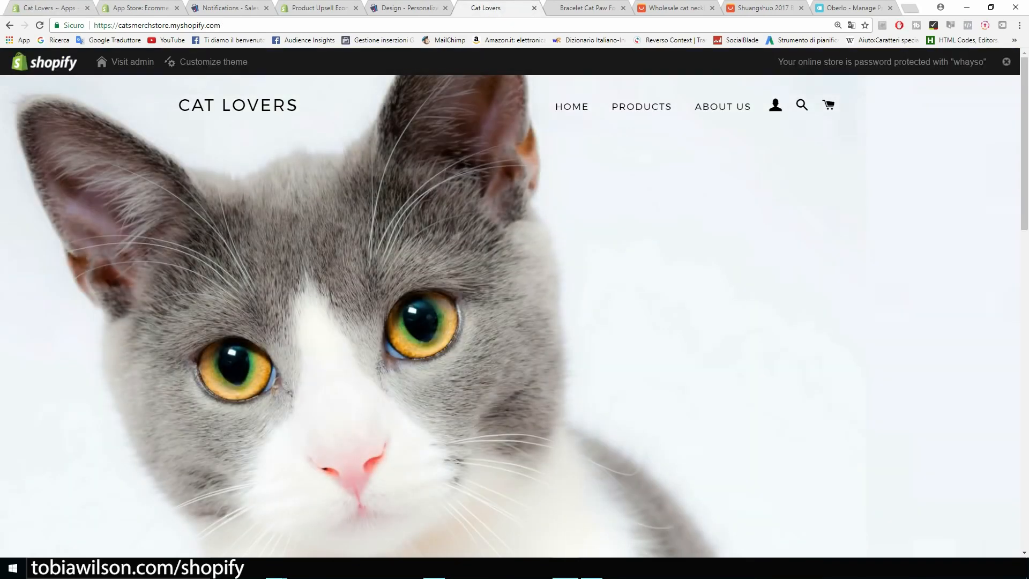
Scroll the Cat Lovers storefront past Our Products and the newsletter, then open the Products collection
scroll(515, 316, down, 8)
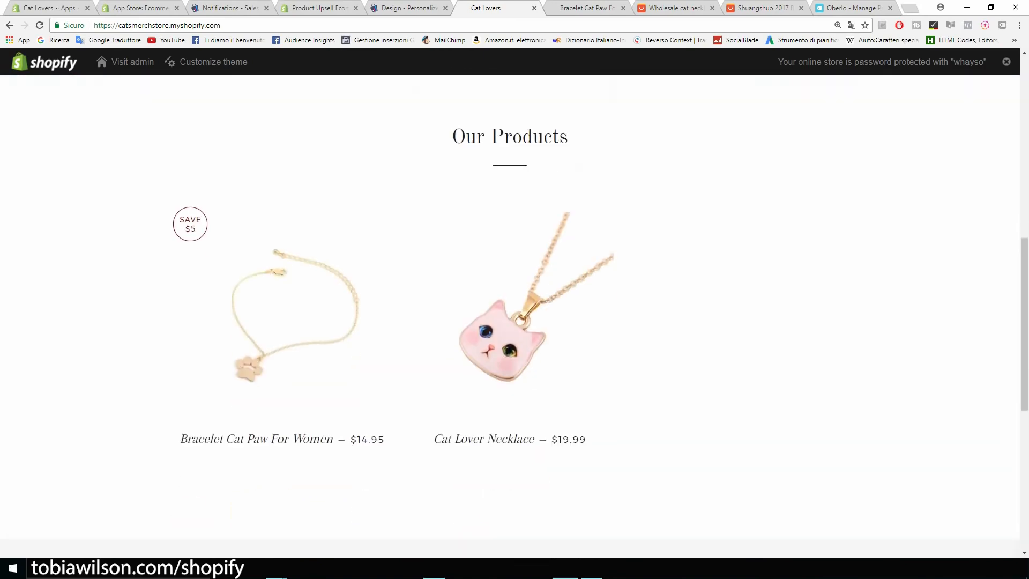
scroll(515, 316, down, 2)
scroll(515, 317, down, 3)
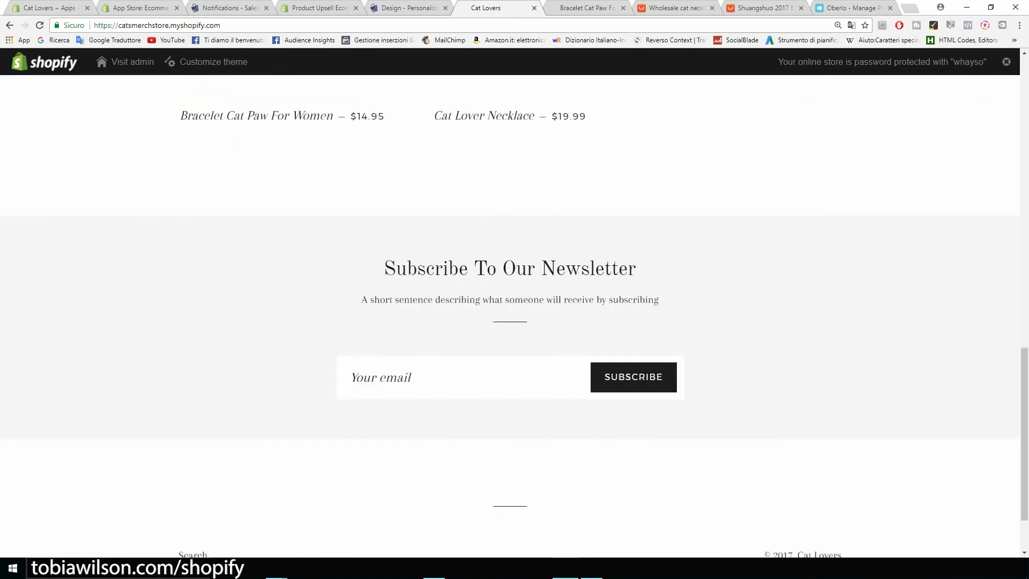
scroll(515, 317, up, 6)
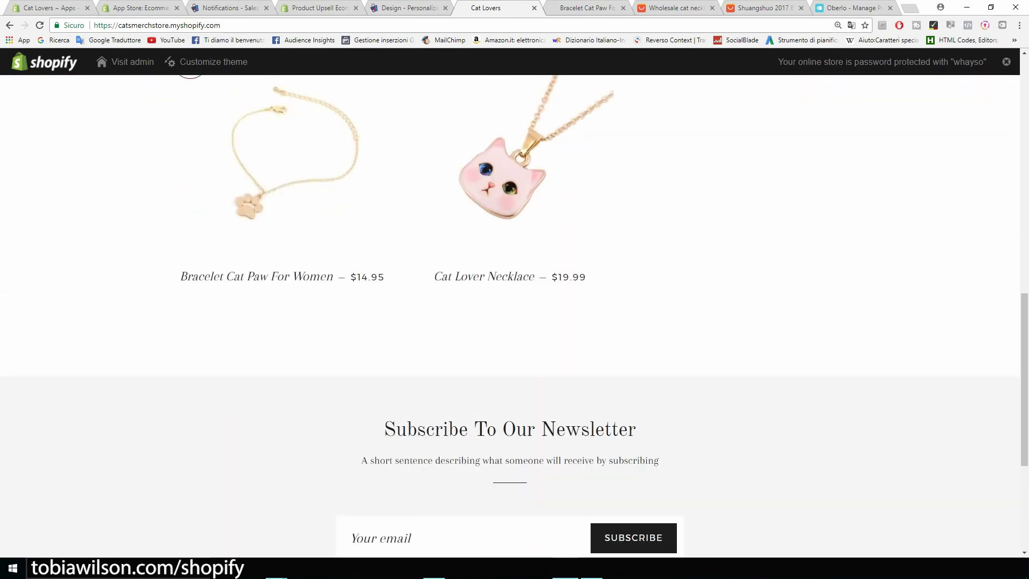
scroll(515, 316, down, 7)
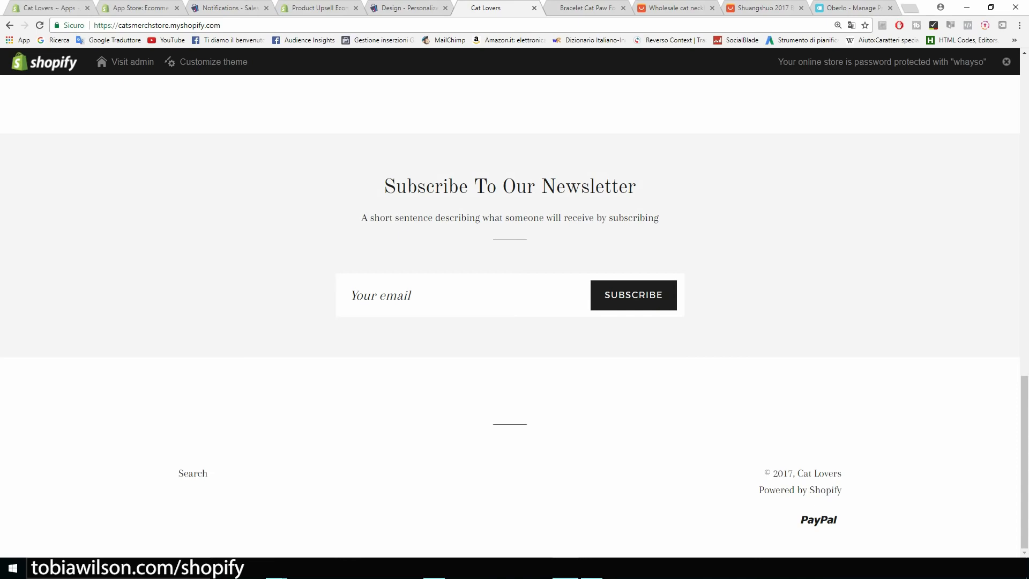
scroll(514, 317, up, 12)
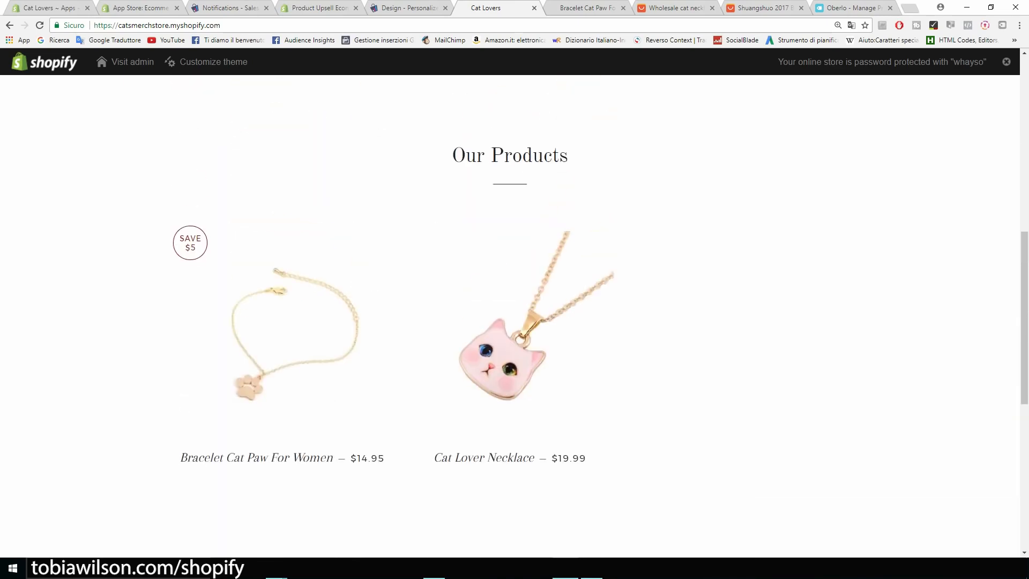
scroll(515, 316, down, 2)
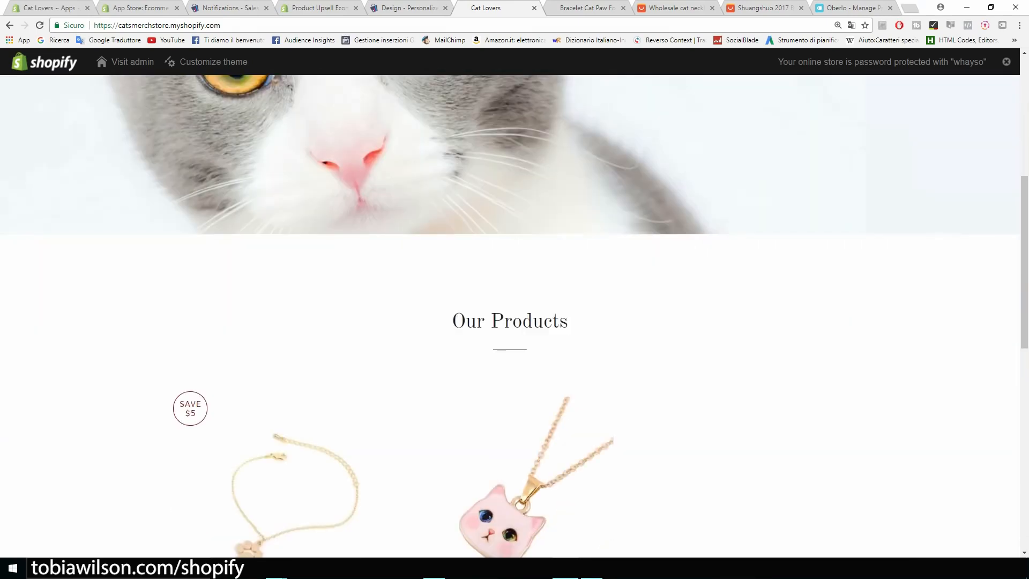
drag(569, 321, 452, 322)
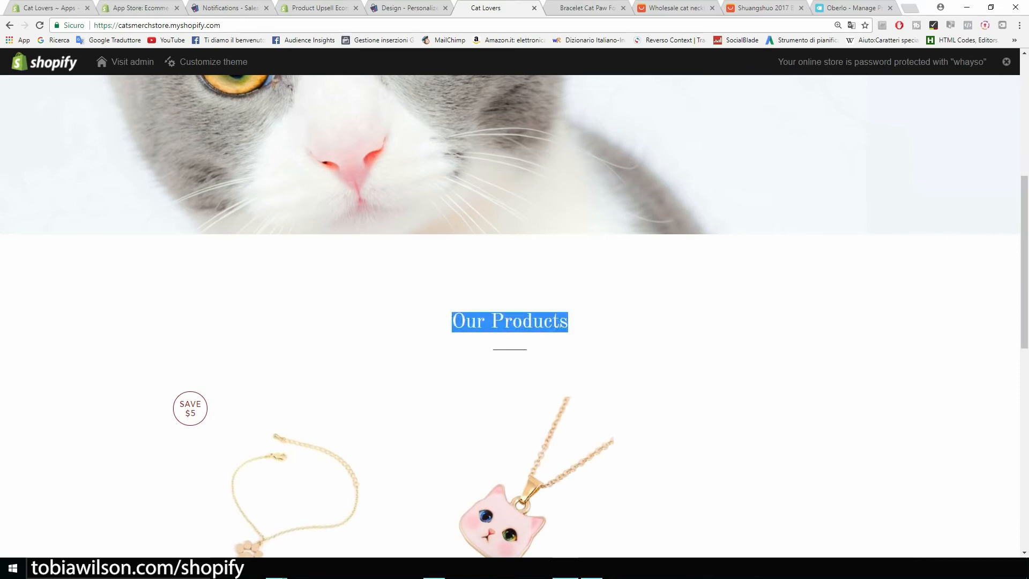
scroll(515, 317, up, 6)
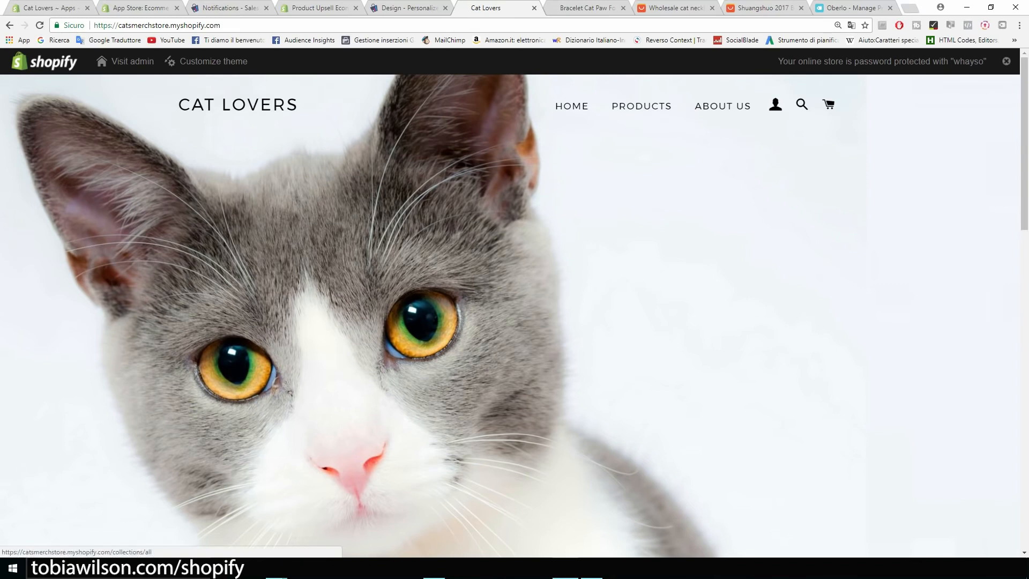
click(642, 105)
Scroll the Cat Lovers storefront home page to view its grey-and-white cat hero banner
scroll(642, 106, down, 2)
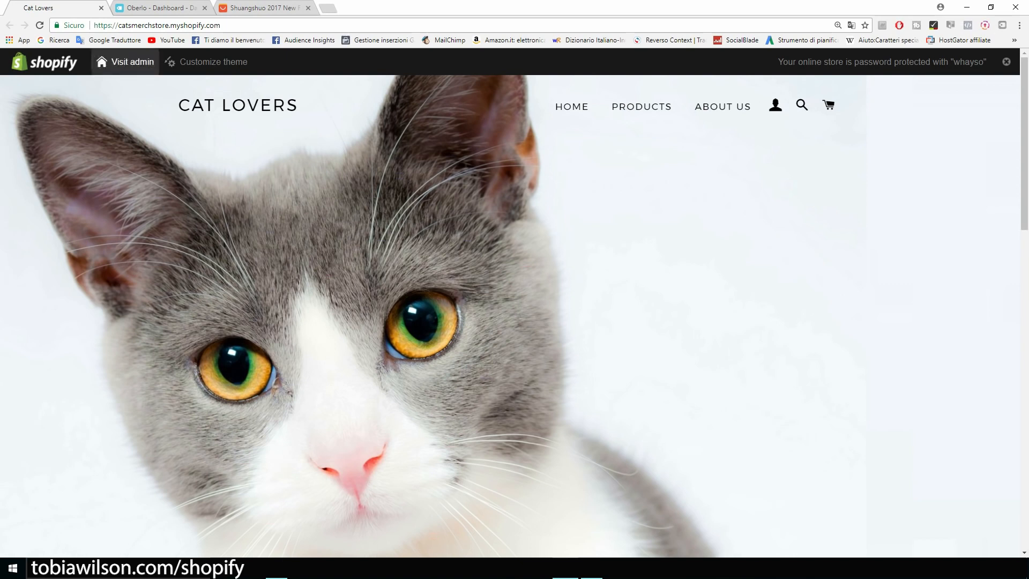
Open Oberlo's Orders page and confirm the list for 2017-08-05 to 2017-09-04 is empty
click(150, 8)
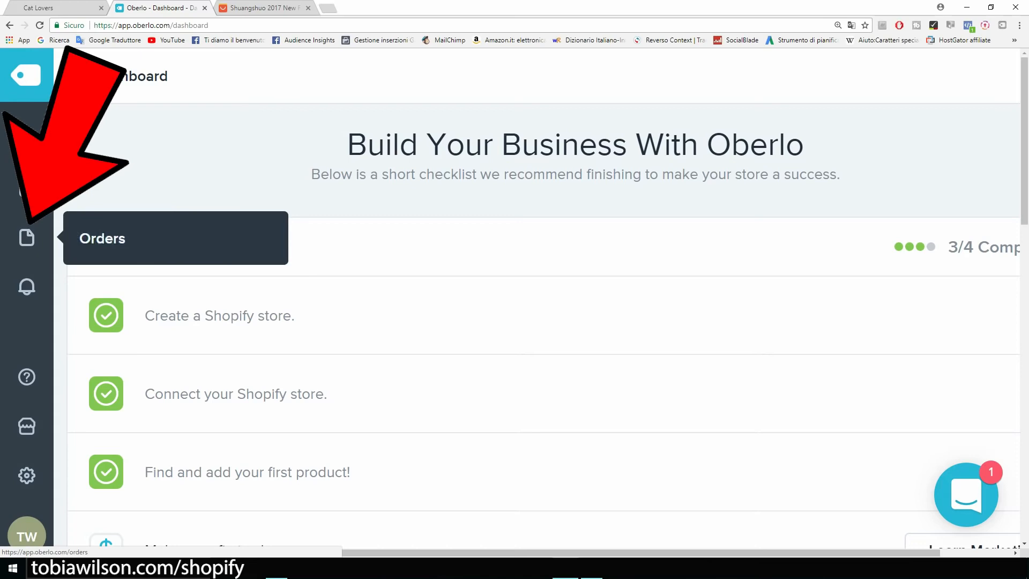
key(ctrl+plus)
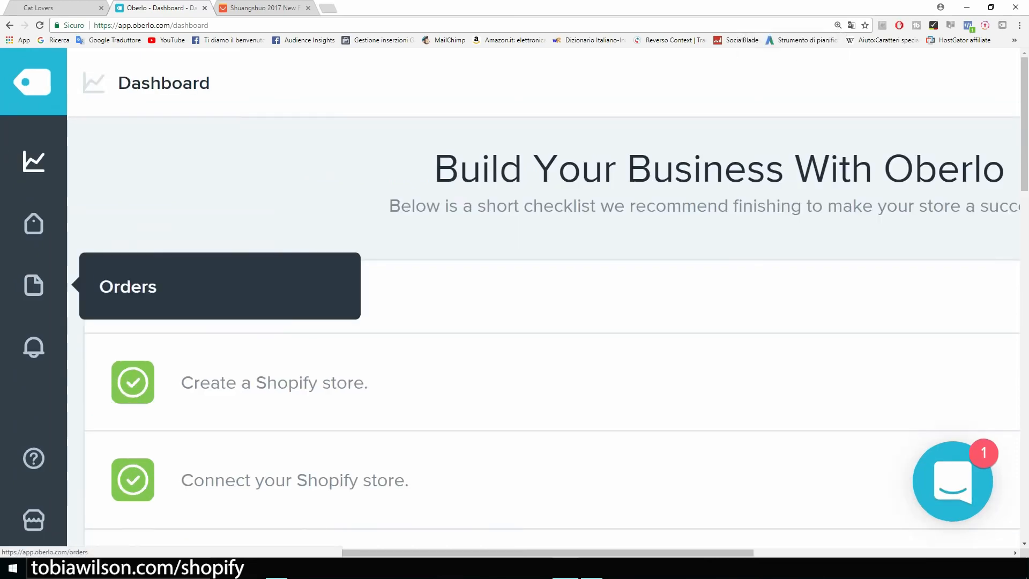
click(32, 275)
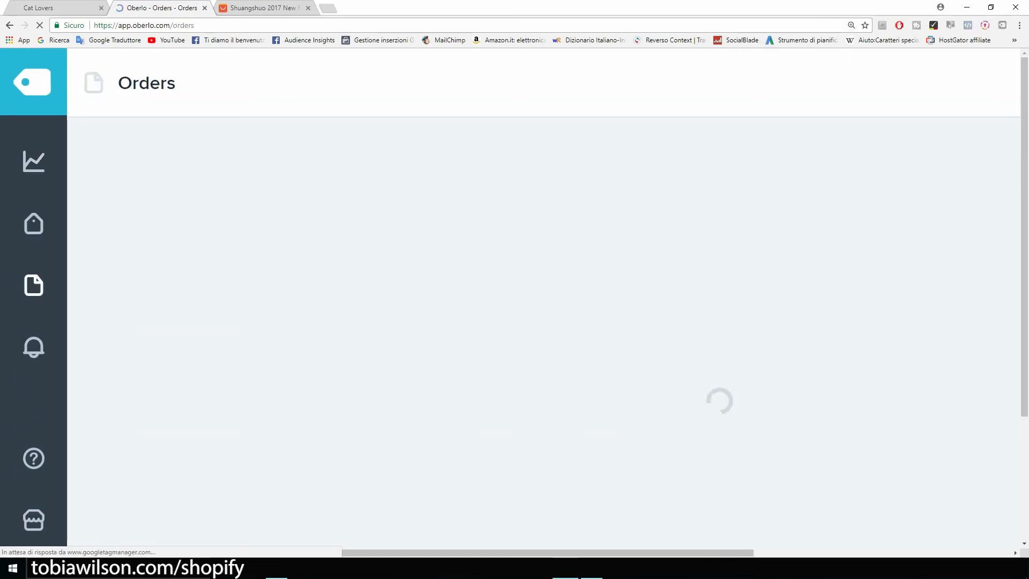
key(ctrl+minus)
key(ctrl+minus)
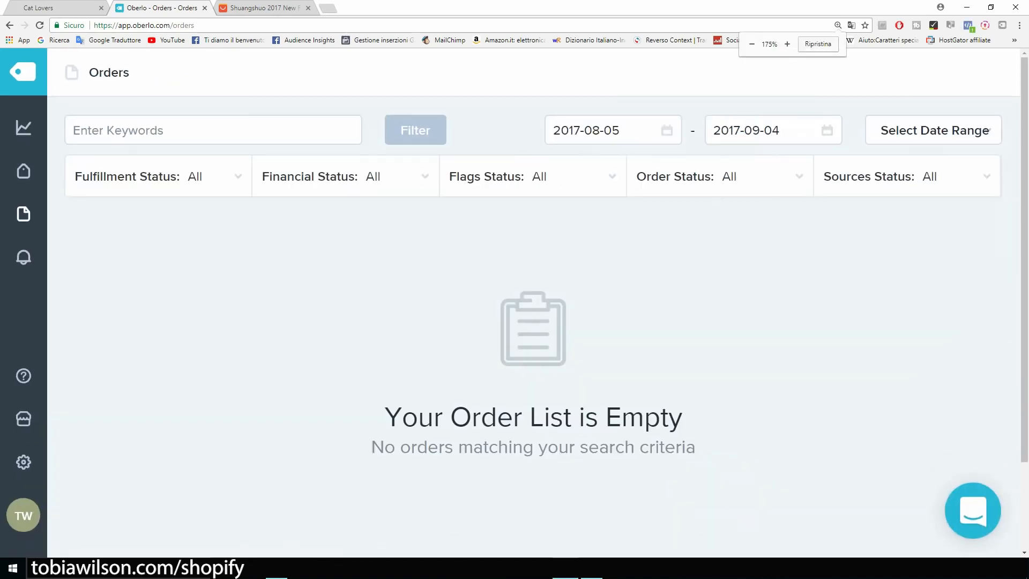
drag(685, 418, 432, 418)
click(433, 418)
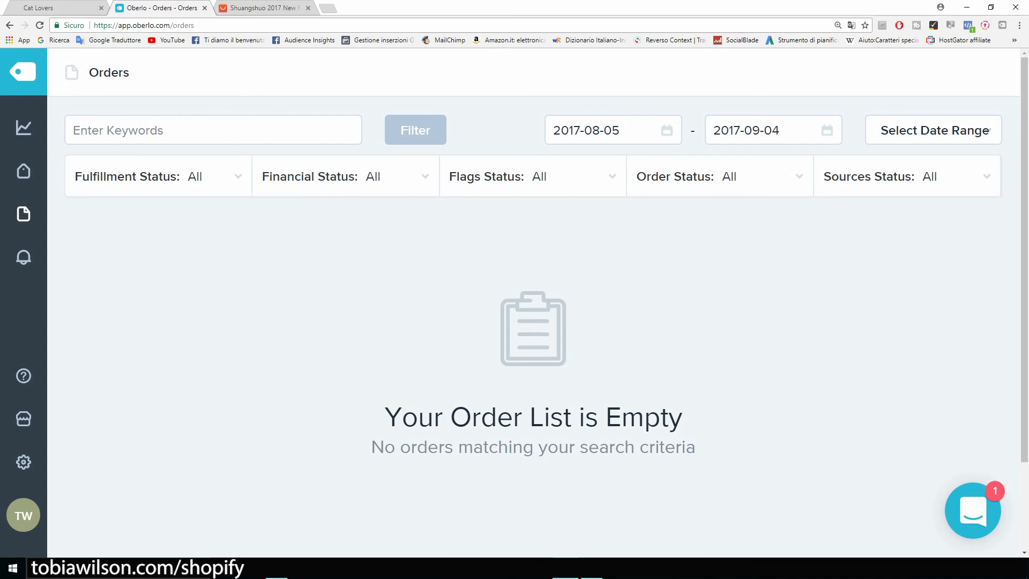
Buy the cat paw bracelet now on AliExpress and reach the guest shipping information form
click(263, 8)
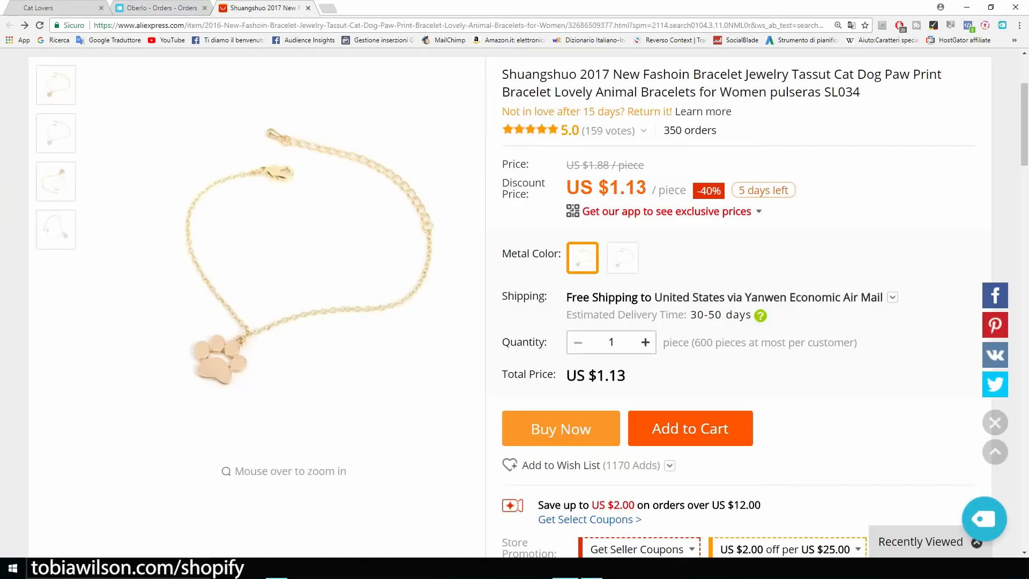
scroll(768, 307, up, 2)
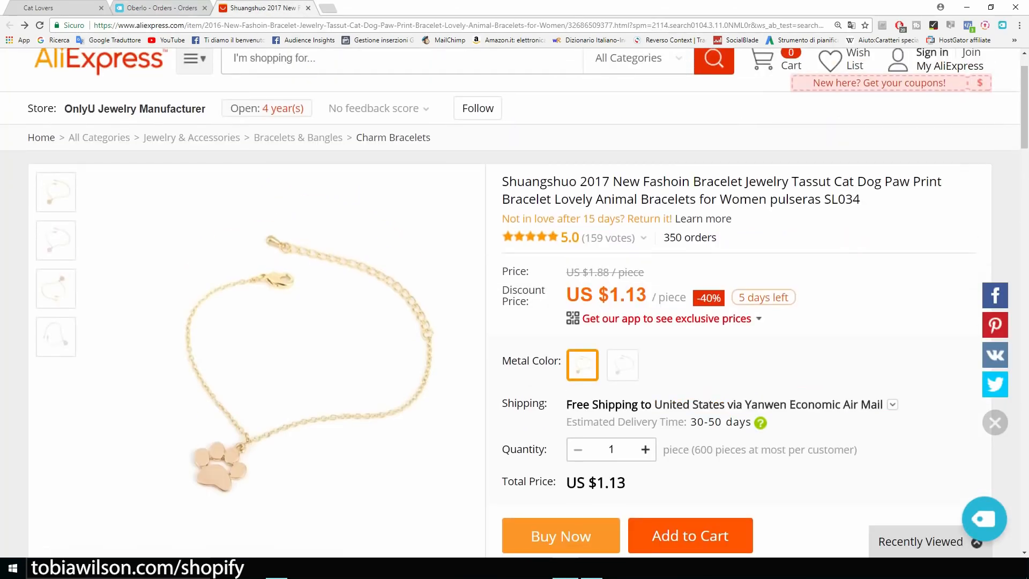
scroll(768, 307, down, 2)
scroll(767, 306, down, 3)
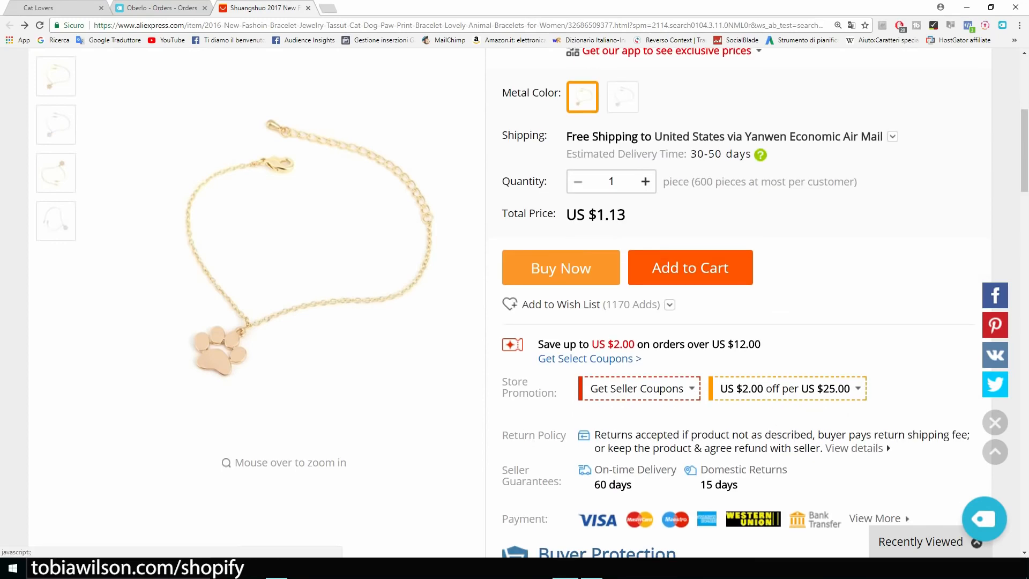
click(561, 268)
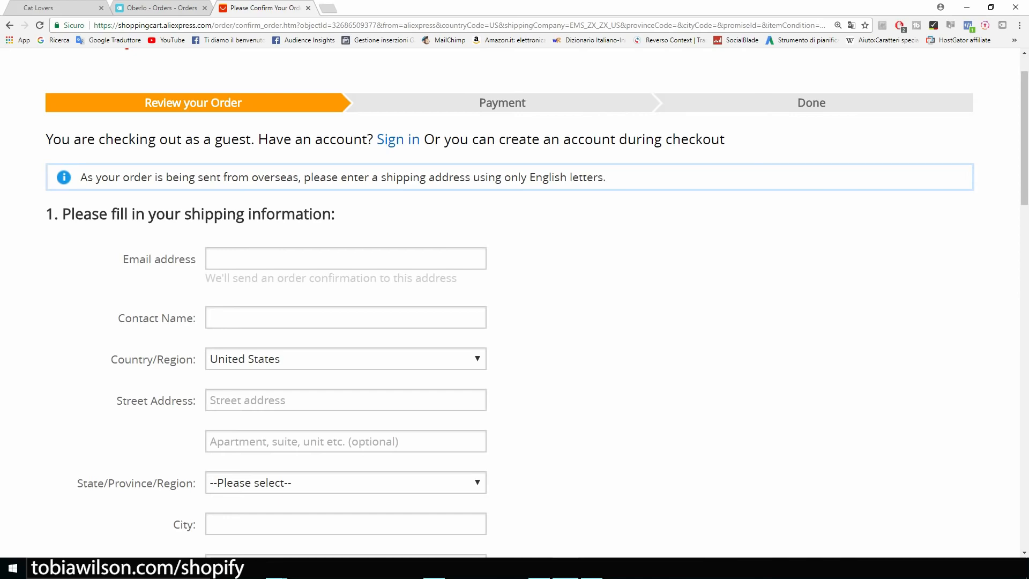
scroll(537, 302, down, 2)
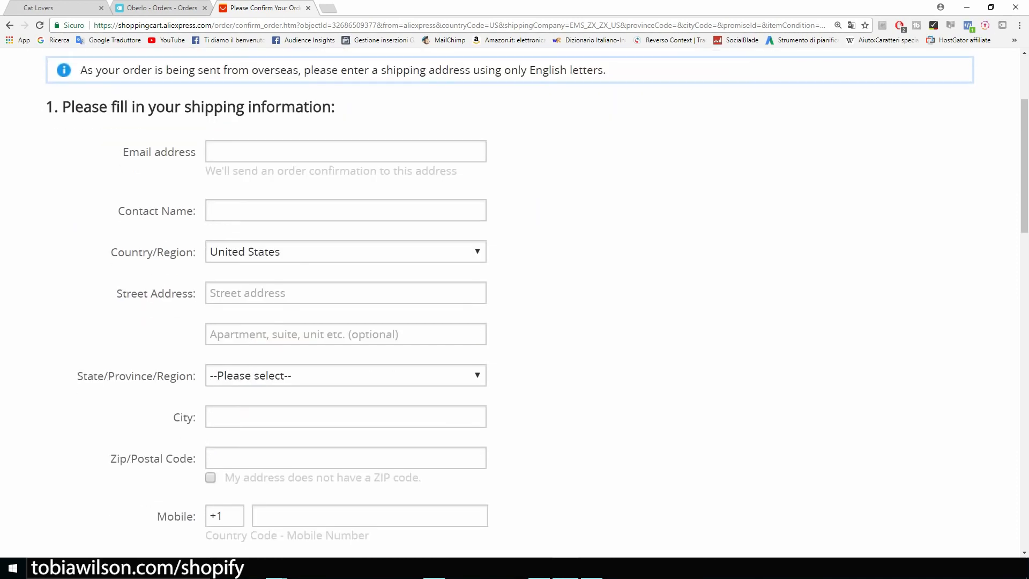
scroll(537, 296, up, 3)
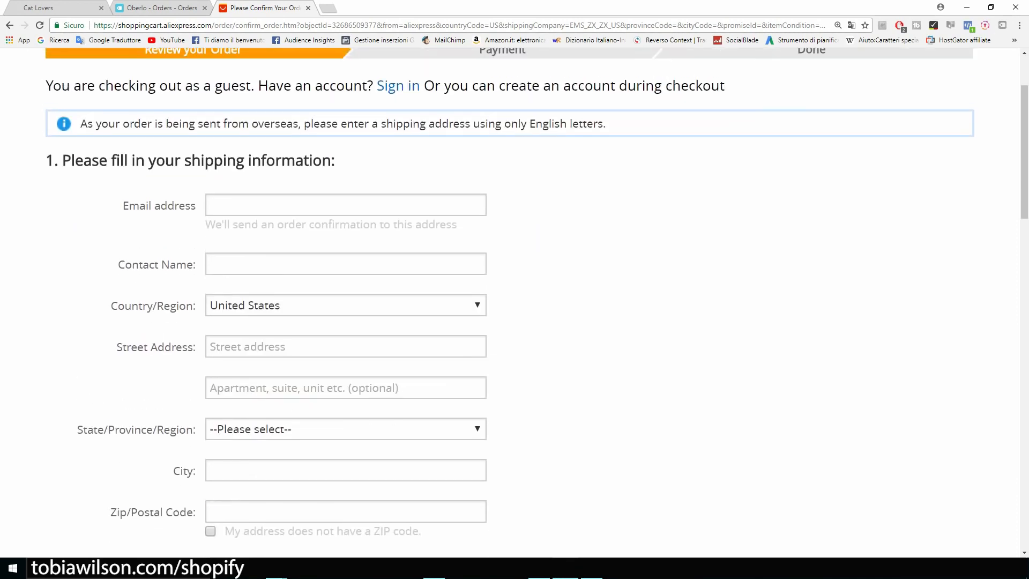
Enter the customer's e-mail and paste their full name from the notes as contact name
click(346, 312)
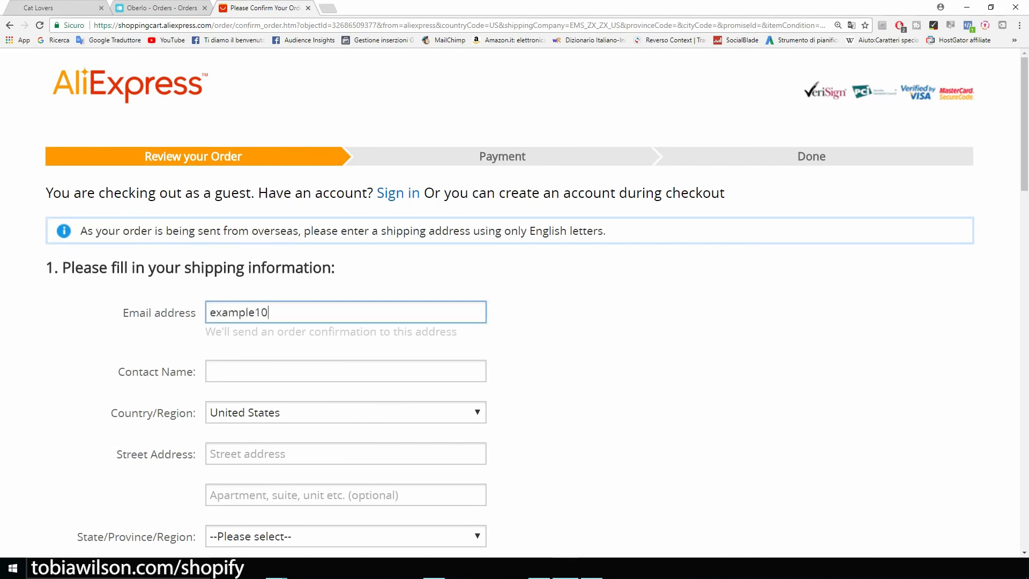
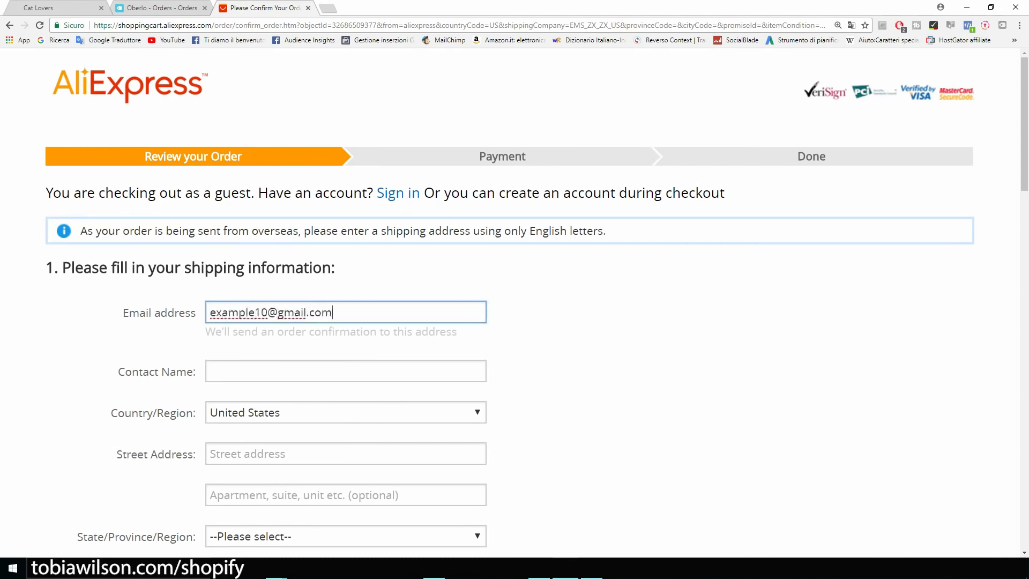
key(super+Left)
drag(728, 163, 641, 163)
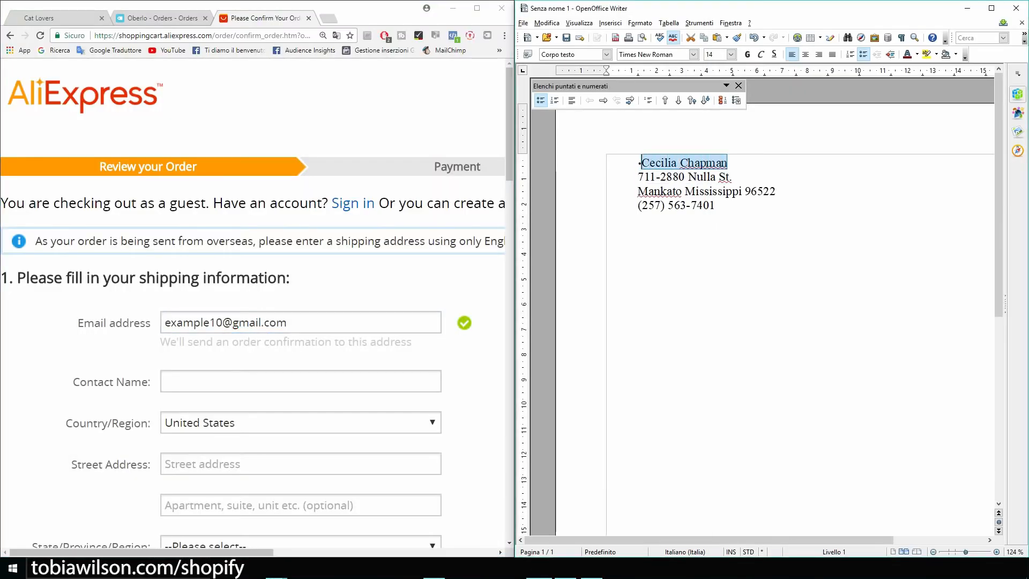
key(ctrl+c)
click(300, 381)
key(ctrl+v)
scroll(301, 381, down, 4)
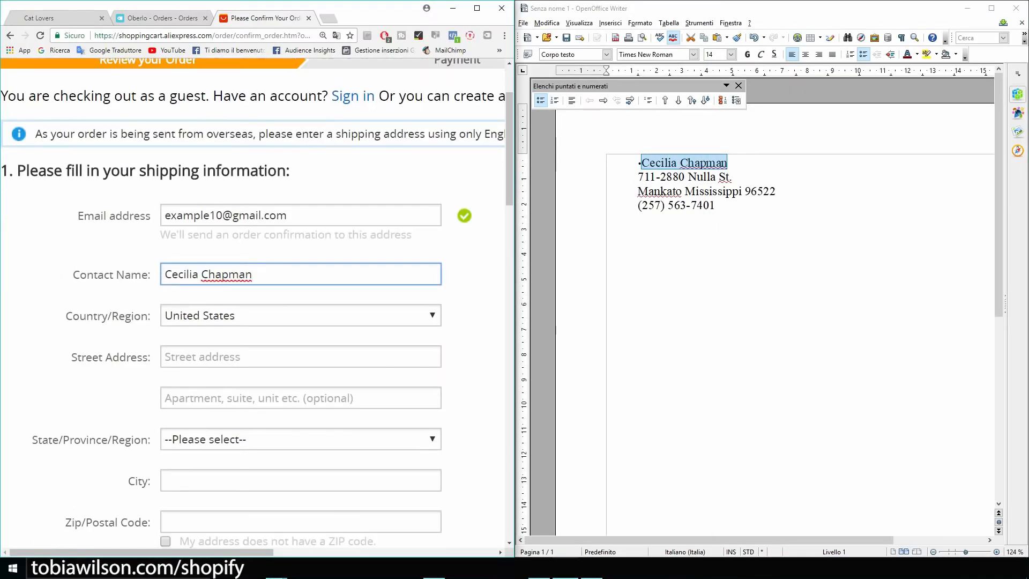
Paste the customer's street address, choose their state, and type the city
key(Tab)
drag(733, 177, 637, 177)
click(301, 250)
key(ctrl+v)
click(300, 333)
click(214, 260)
scroll(300, 300, down, 2)
click(300, 266)
text(mankato)
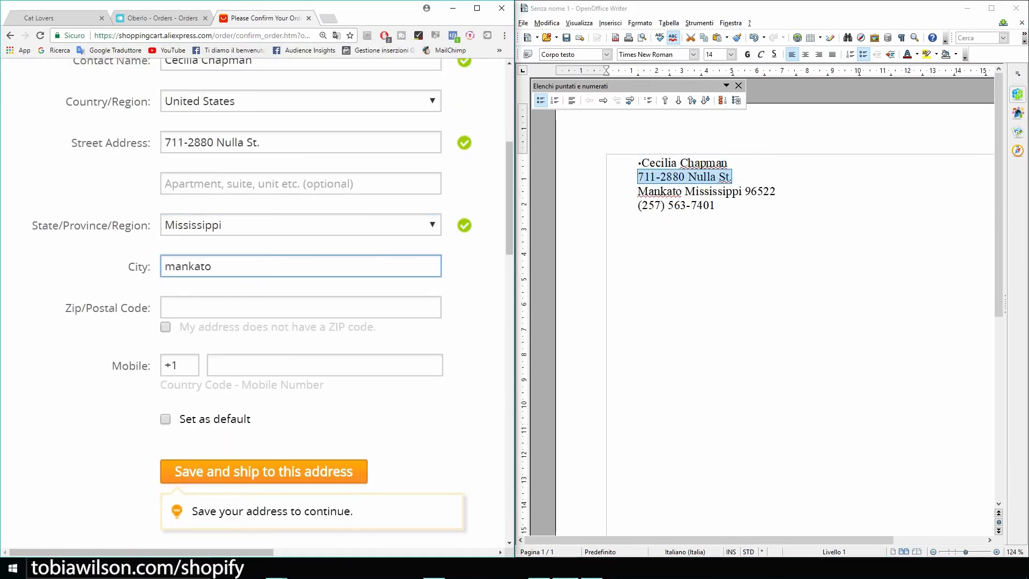
Fill in the customer's ZIP code and mobile number, then save the shipping address
drag(776, 192, 746, 191)
key(ctrl+c)
click(270, 308)
key(ctrl+v)
click(271, 365)
scroll(271, 365, down, 1)
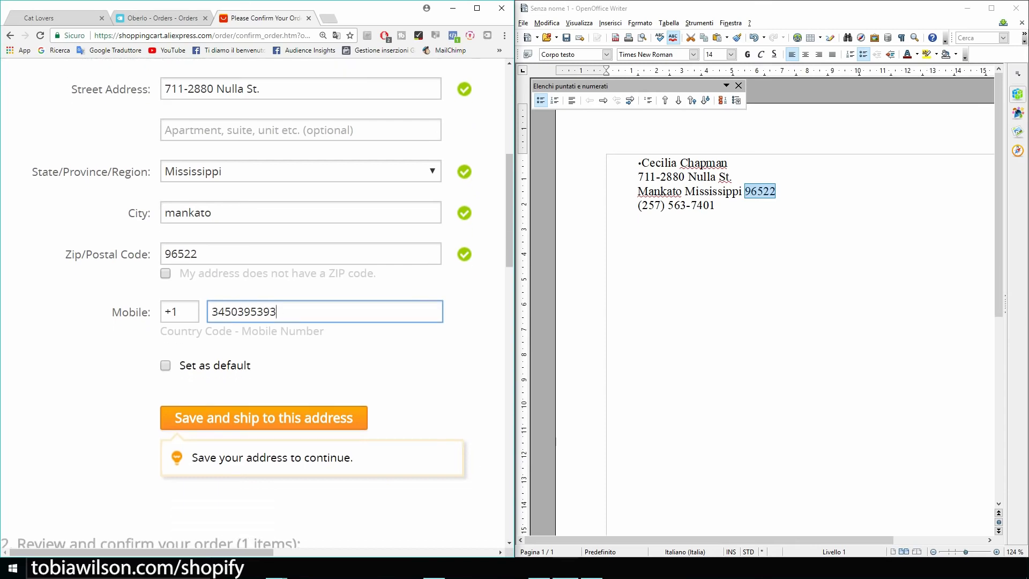
click(477, 8)
scroll(477, 300, down, 2)
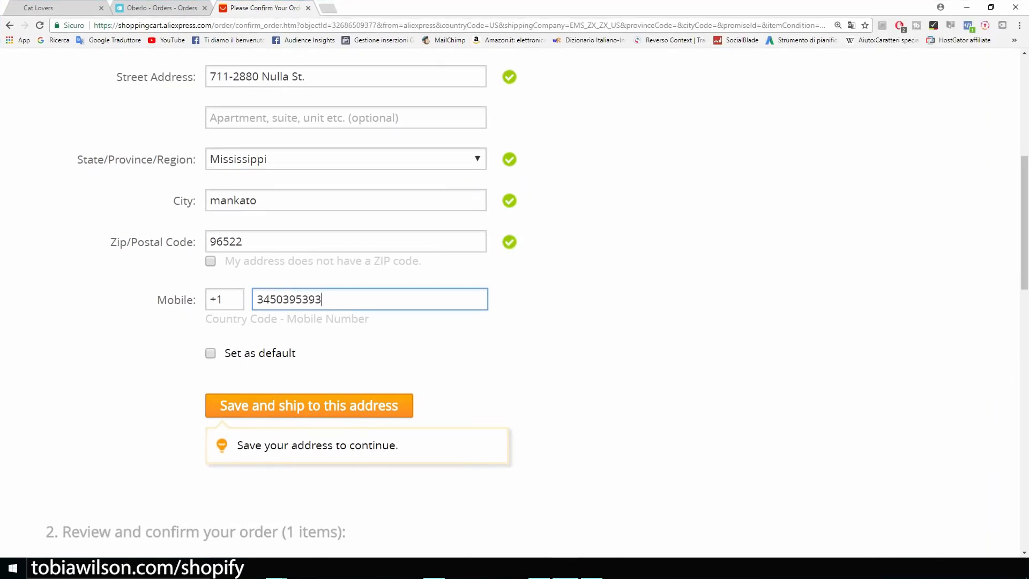
click(309, 301)
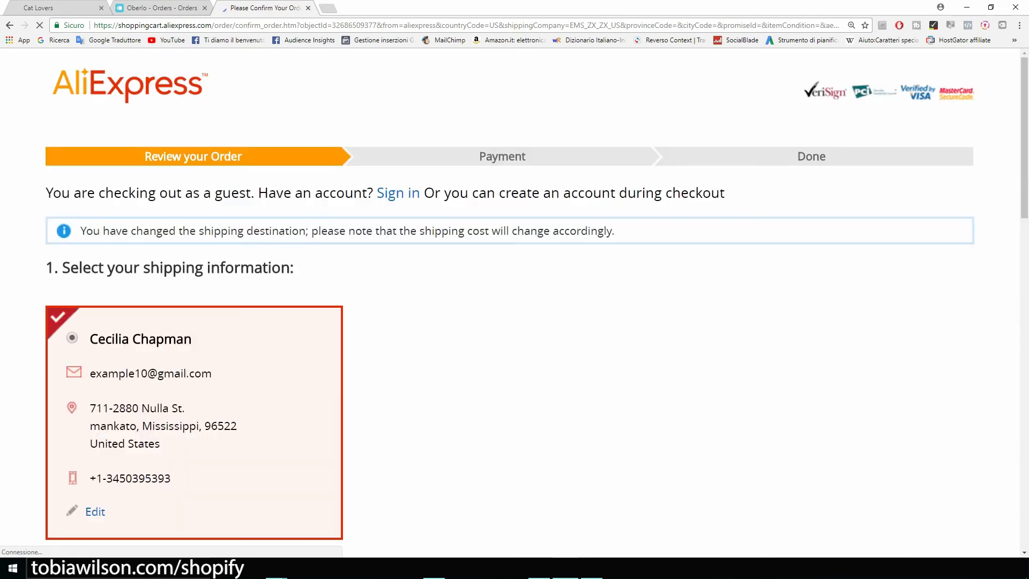
Enlarge the checkout page and locate the 'Leave a message for this seller' box
scroll(509, 302, down, 3)
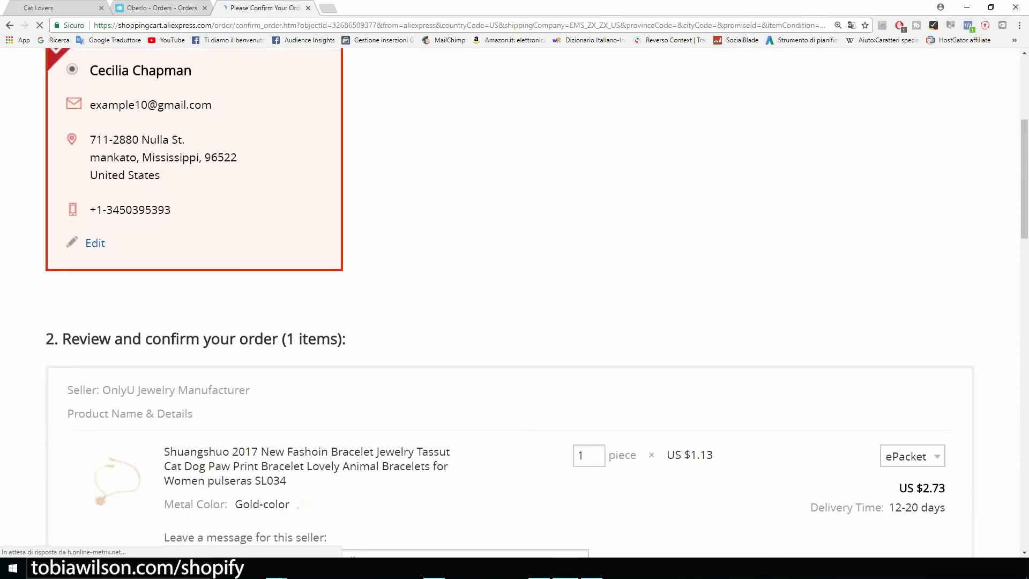
scroll(515, 300, down, 4)
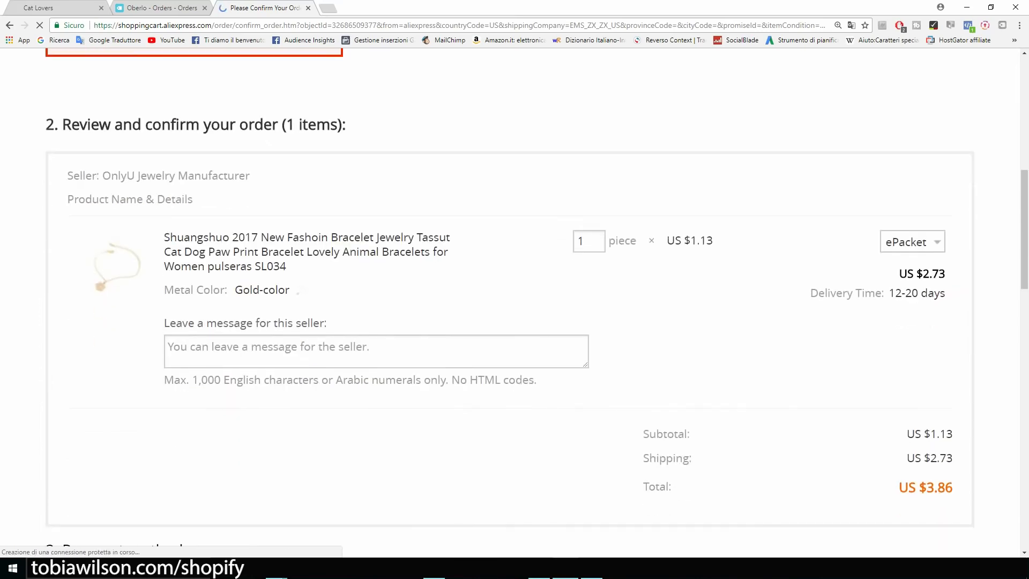
key(ctrl+plus)
key(ctrl+plus)
scroll(515, 300, down, 5)
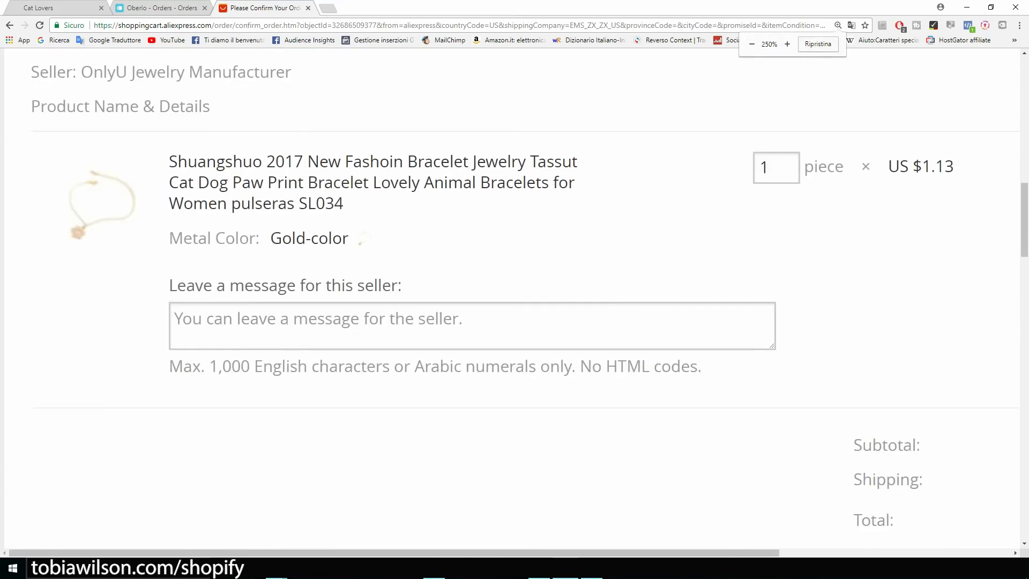
scroll(515, 300, up, 3)
scroll(515, 300, up, 1)
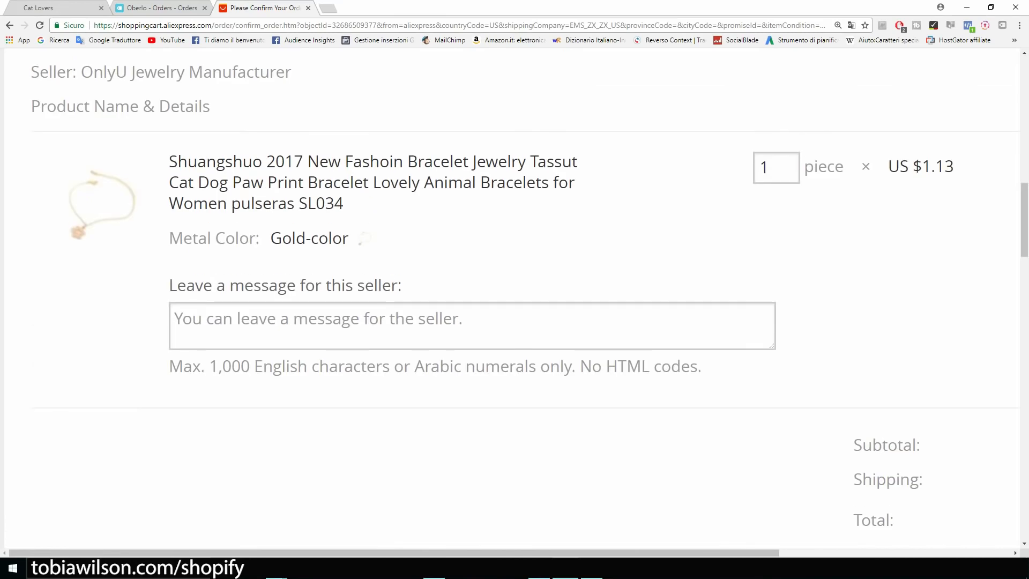
drag(170, 285, 406, 285)
scroll(514, 300, down, 2)
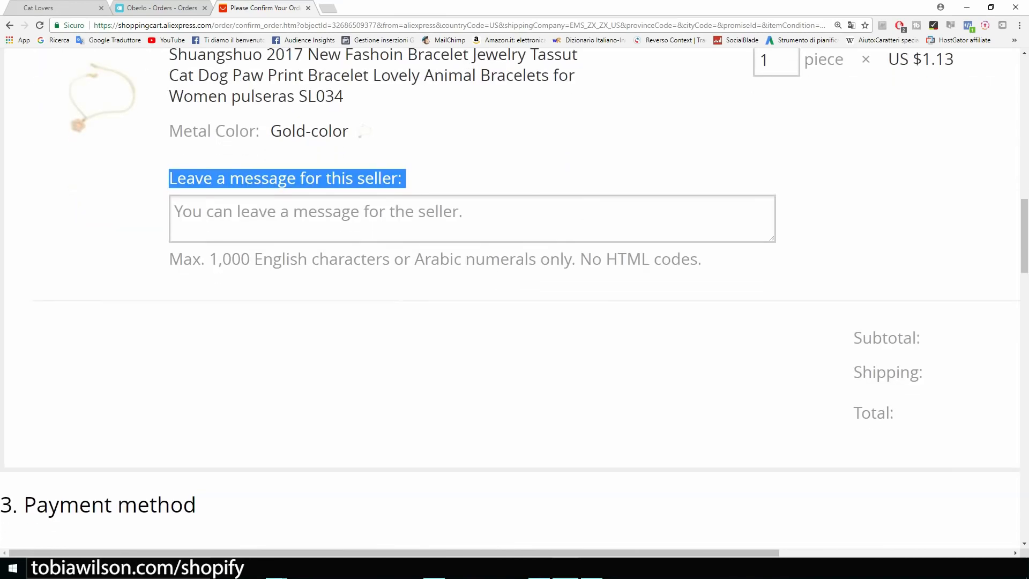
key(ctrl+plus)
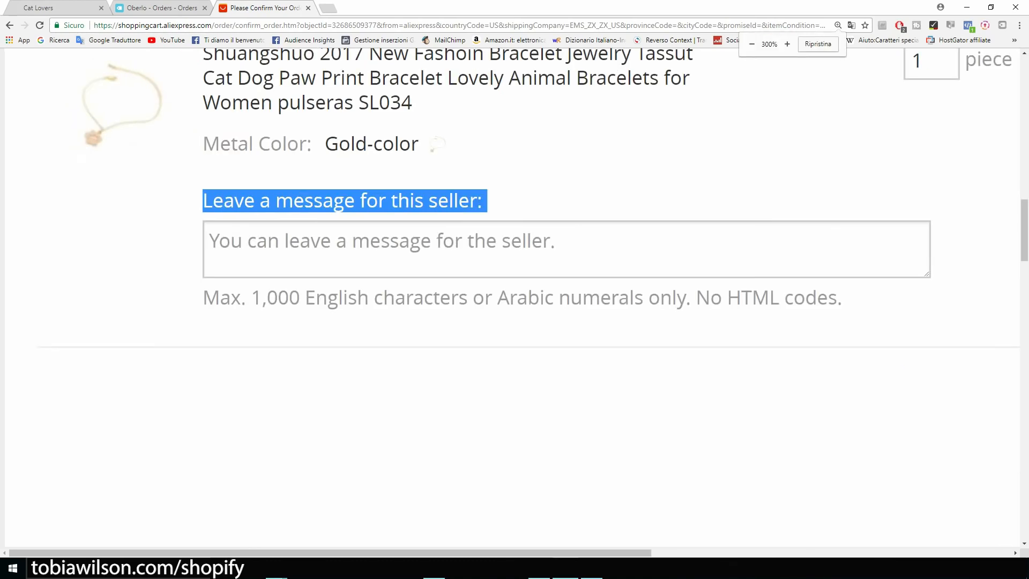
Write the seller message 'Please do not include an invoice or any marketing material. This is a dropshipping order.'
click(375, 248)
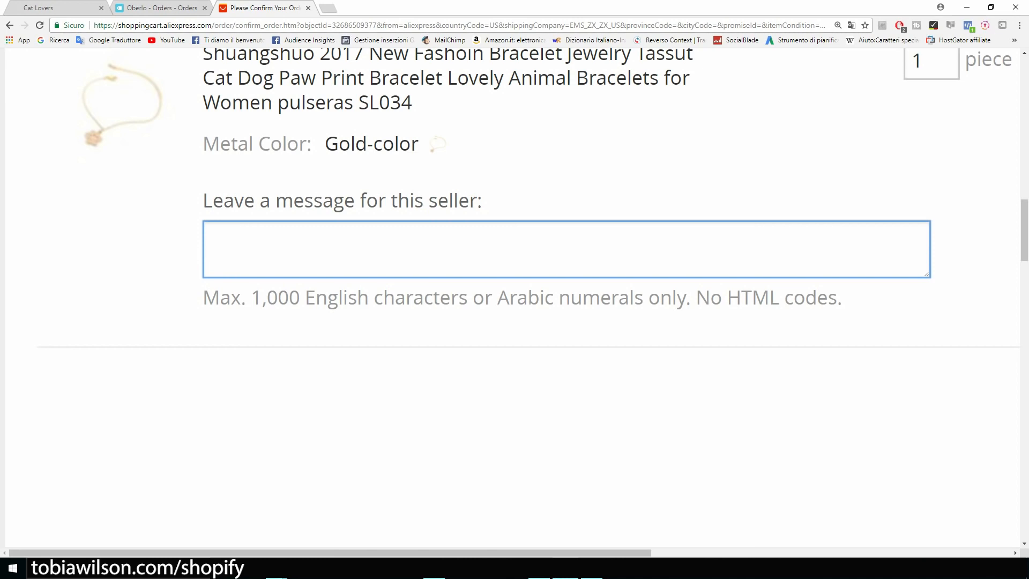
text(Ok)
key(BackSpace)
key(BackSpace)
text(Please do not include an invoice or any marketing material. This is )
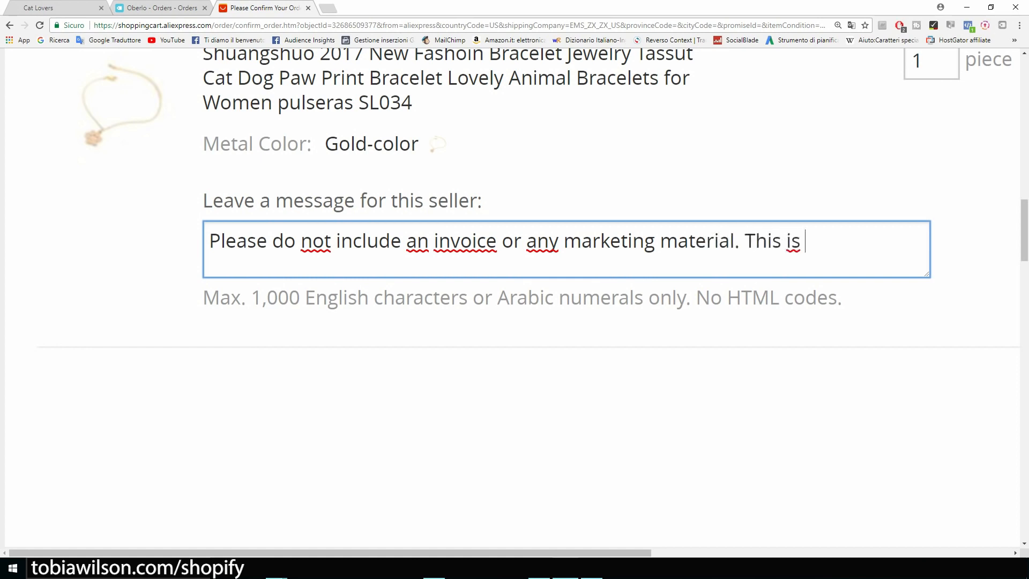
text(a dropshipping order.)
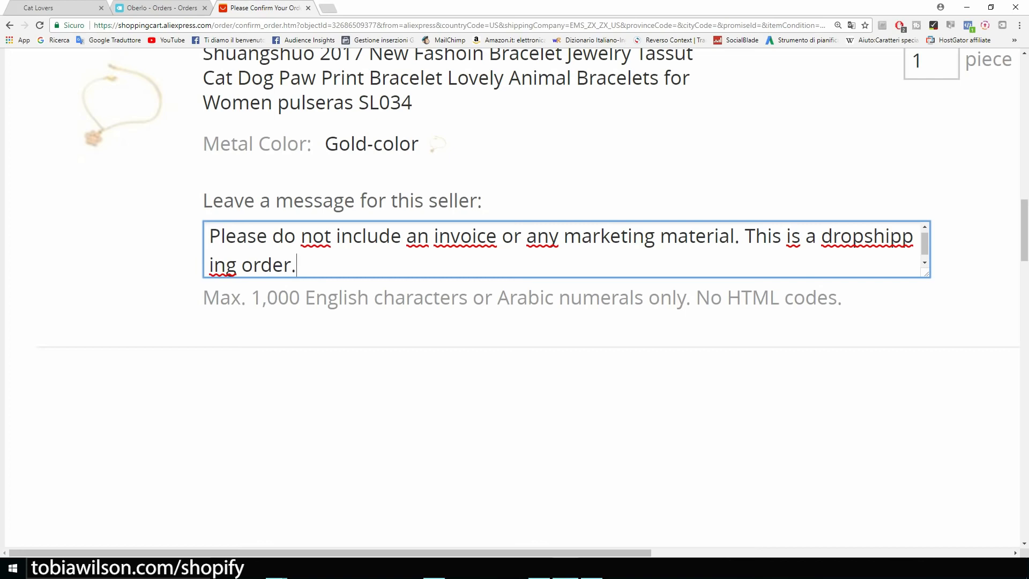
key(ctrl+a)
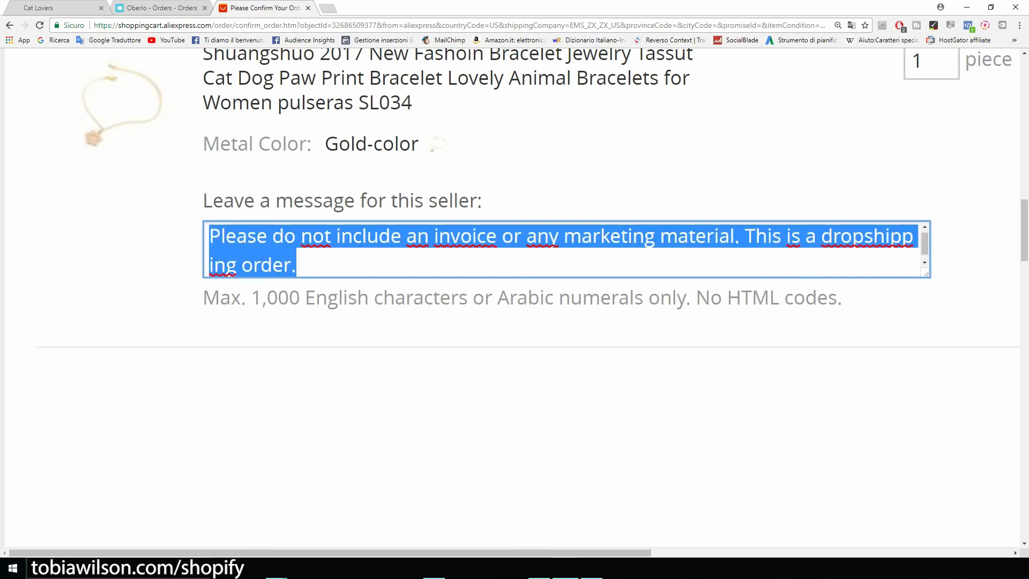
click(512, 408)
scroll(512, 407, down, 2)
scroll(512, 407, up, 4)
scroll(512, 408, down, 4)
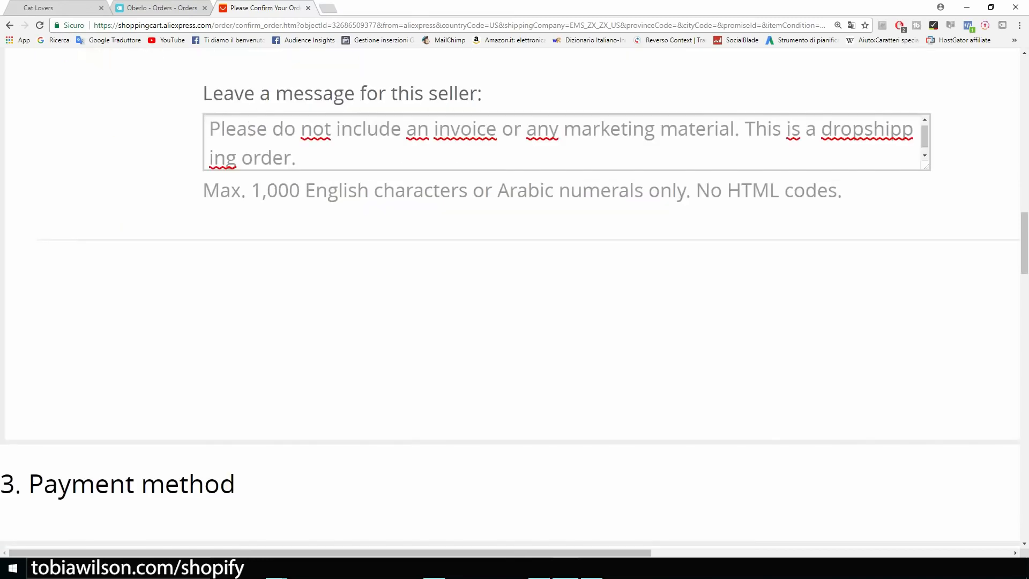
key(ctrl+minus)
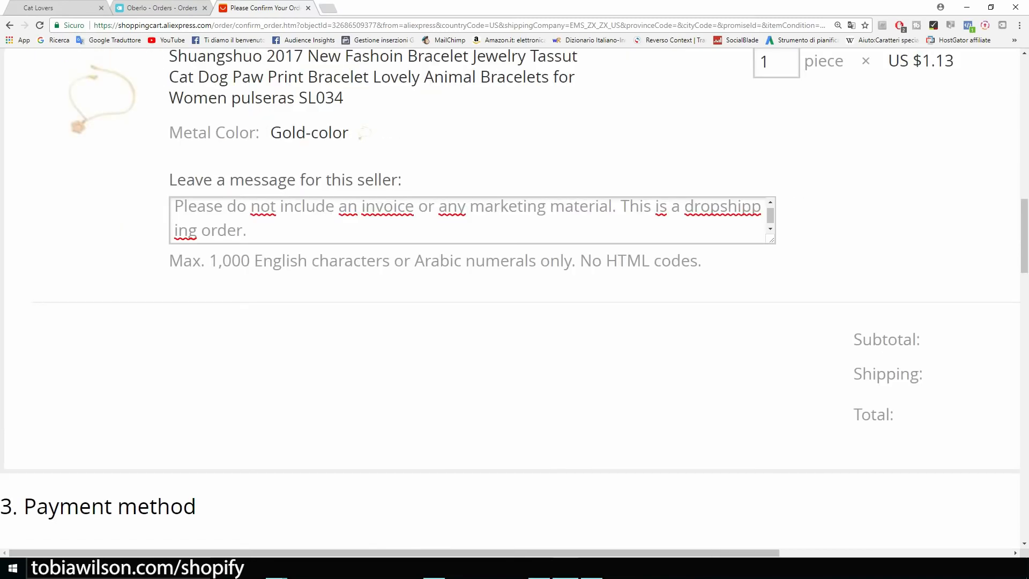
scroll(510, 298, down, 7)
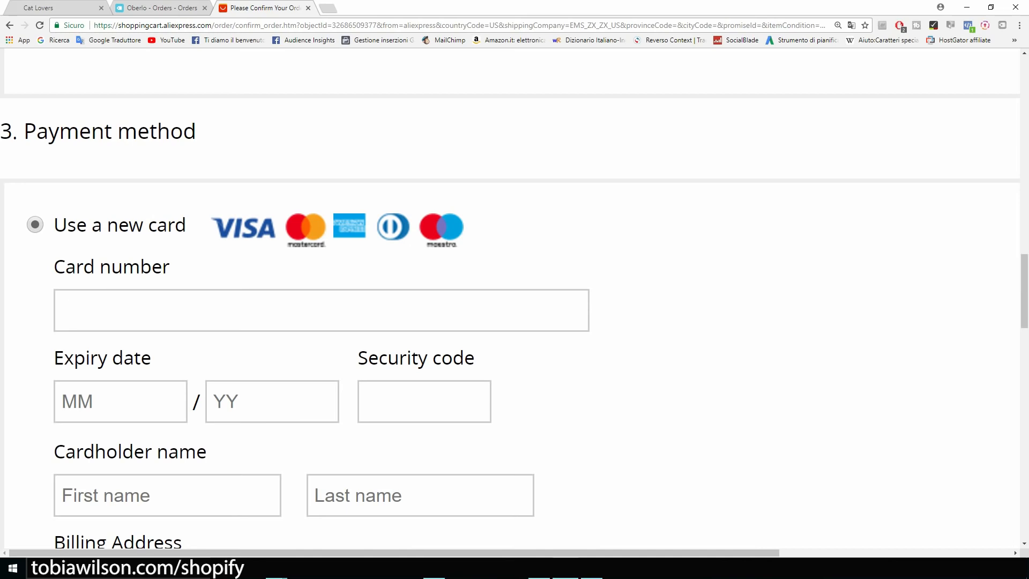
scroll(514, 299, down, 1)
scroll(514, 300, up, 1)
scroll(515, 299, down, 1)
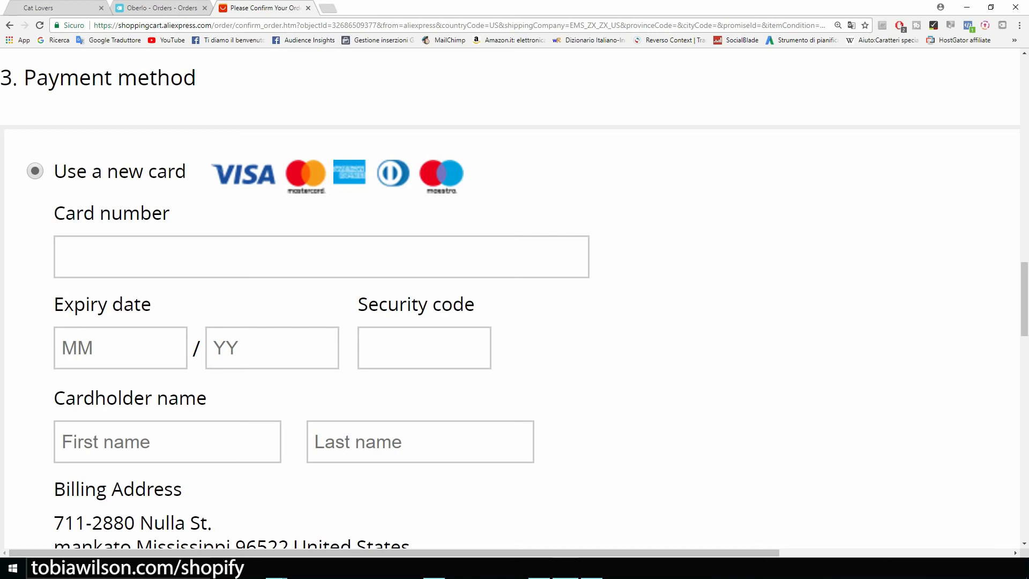
scroll(509, 300, down, 2)
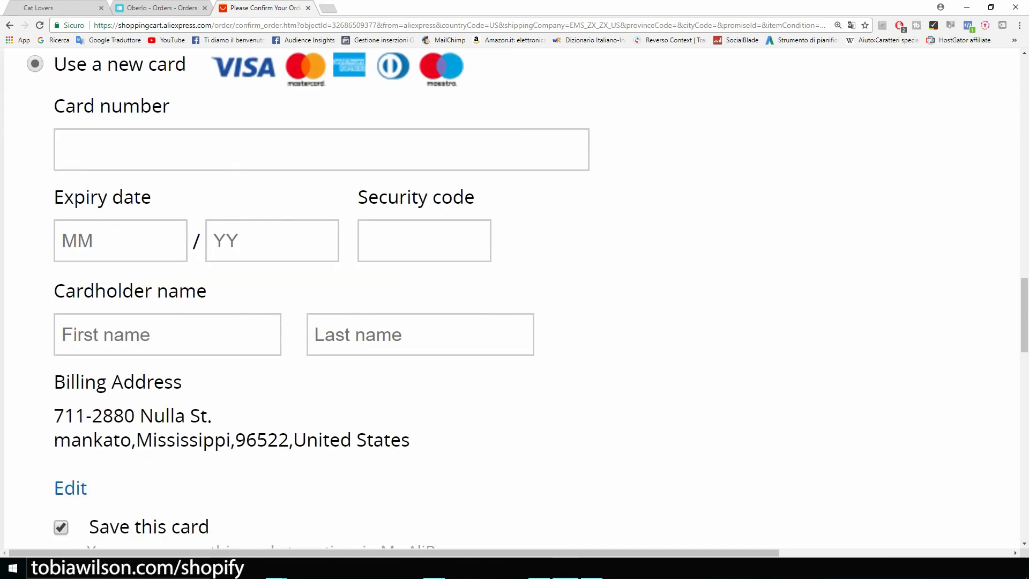
scroll(515, 298, down, 2)
scroll(514, 298, up, 1)
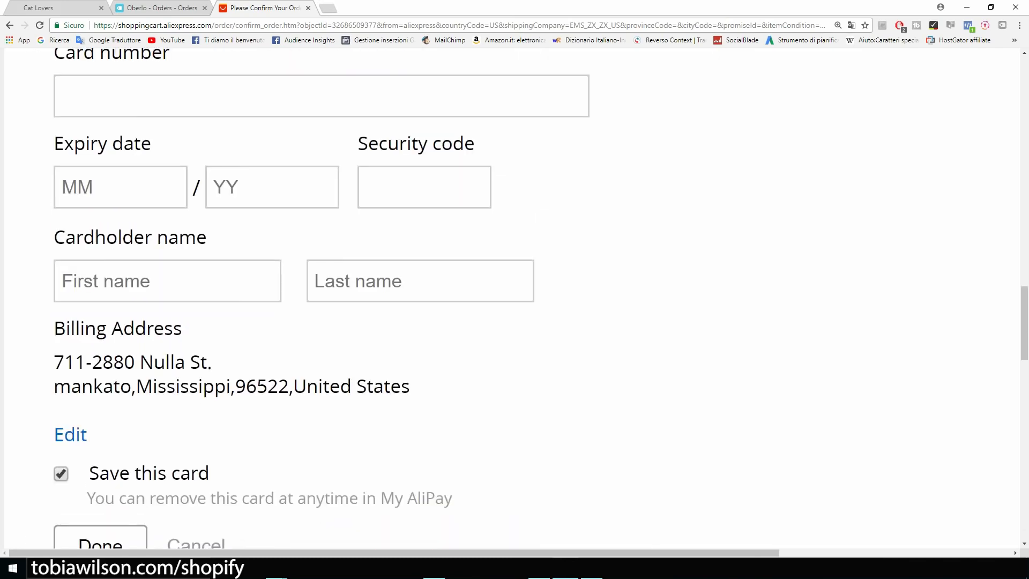
key(ctrl+minus)
key(ctrl+minus)
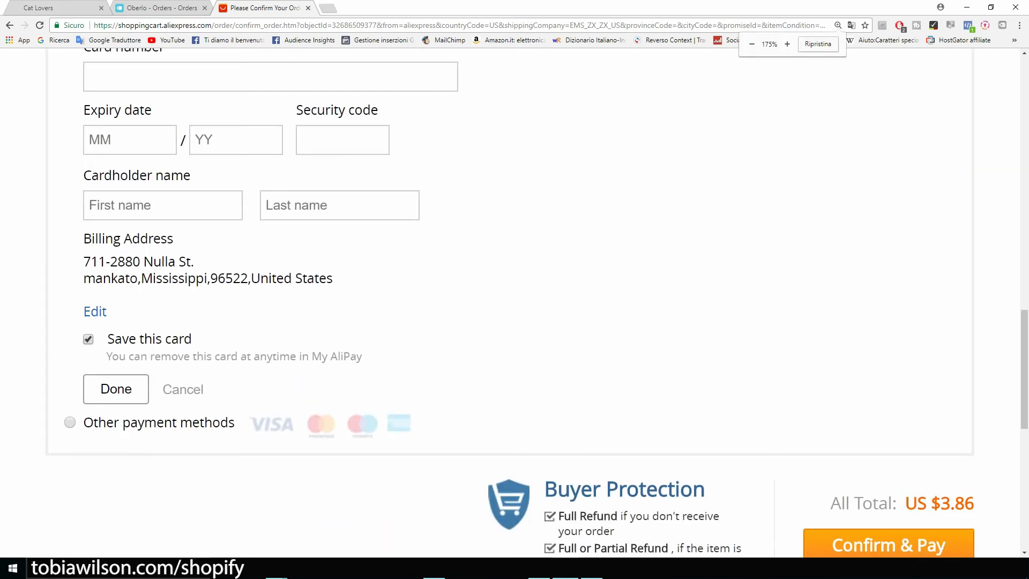
scroll(514, 301, down, 4)
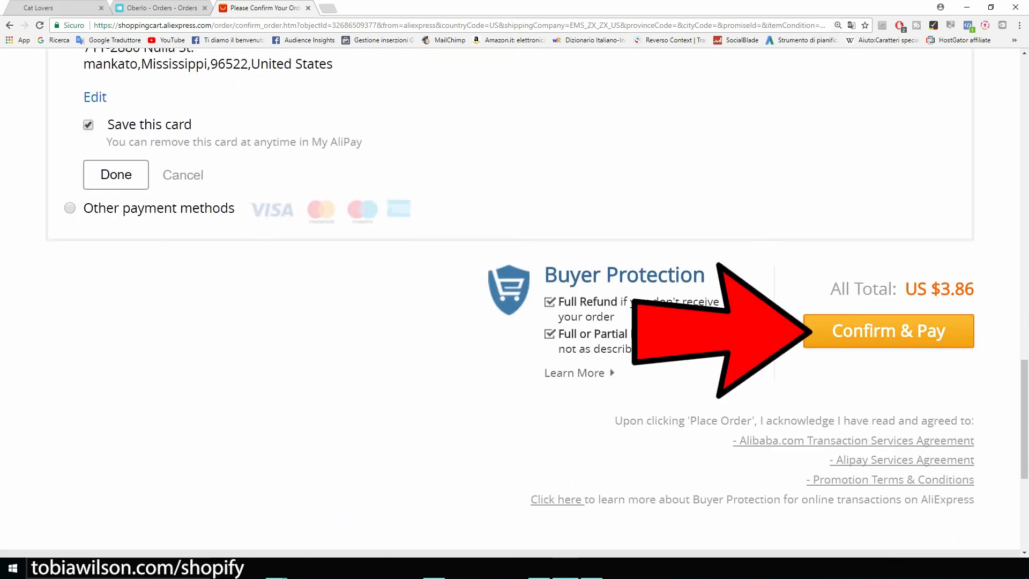
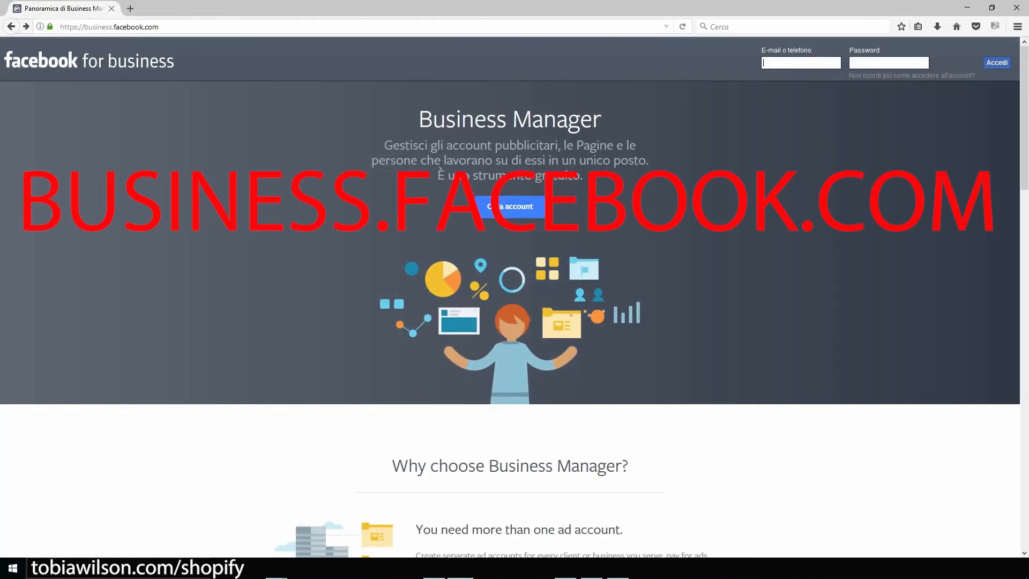
Go from the login page to the signed-in PassionateGamer Business Manager home with its ad account
key(ctrl+plus)
key(ctrl+plus)
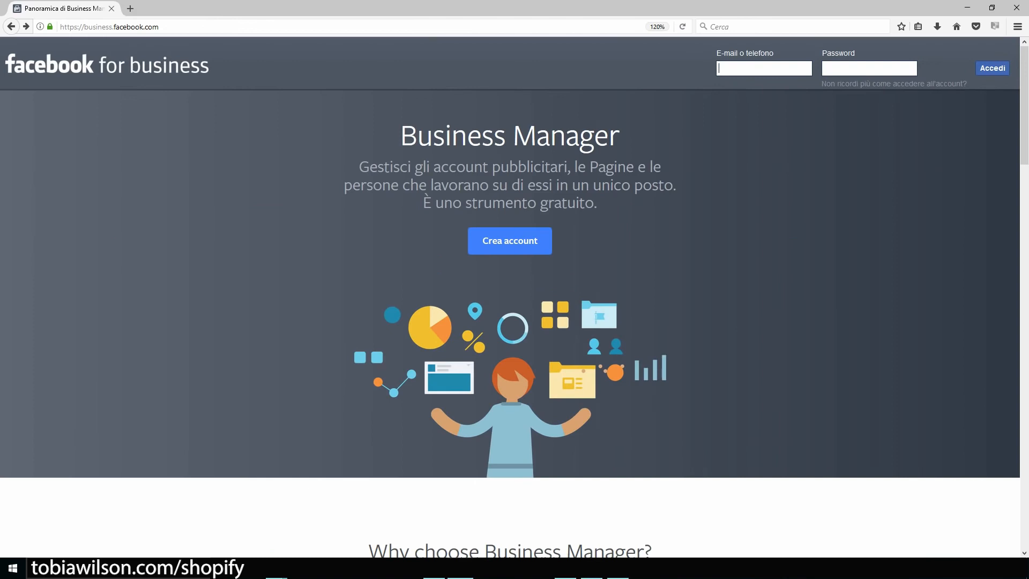
click(510, 240)
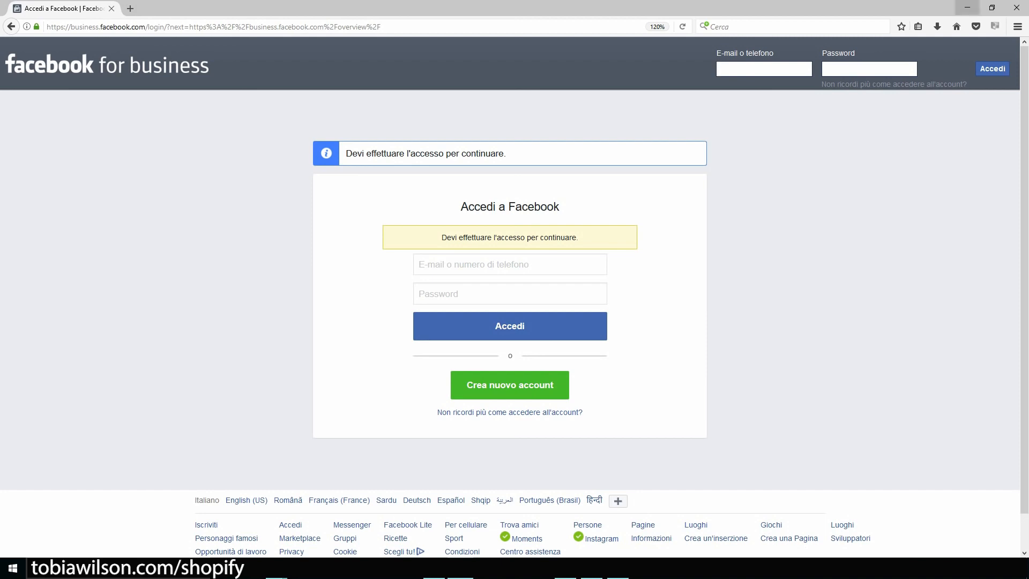
click(968, 8)
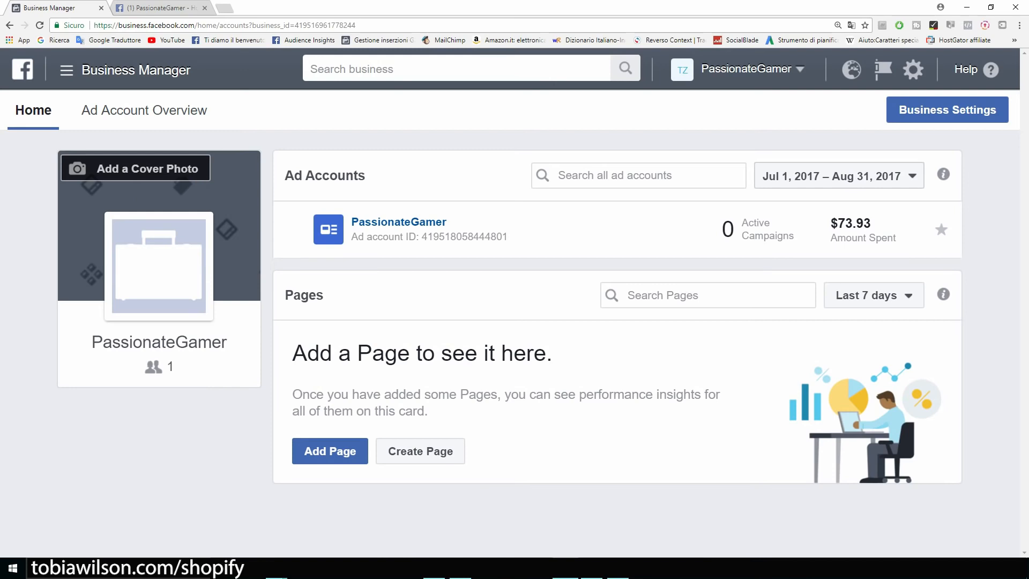
Open Ads Manager from the Business Manager tools menu, reaching the campaign objective choice
drag(228, 342, 92, 342)
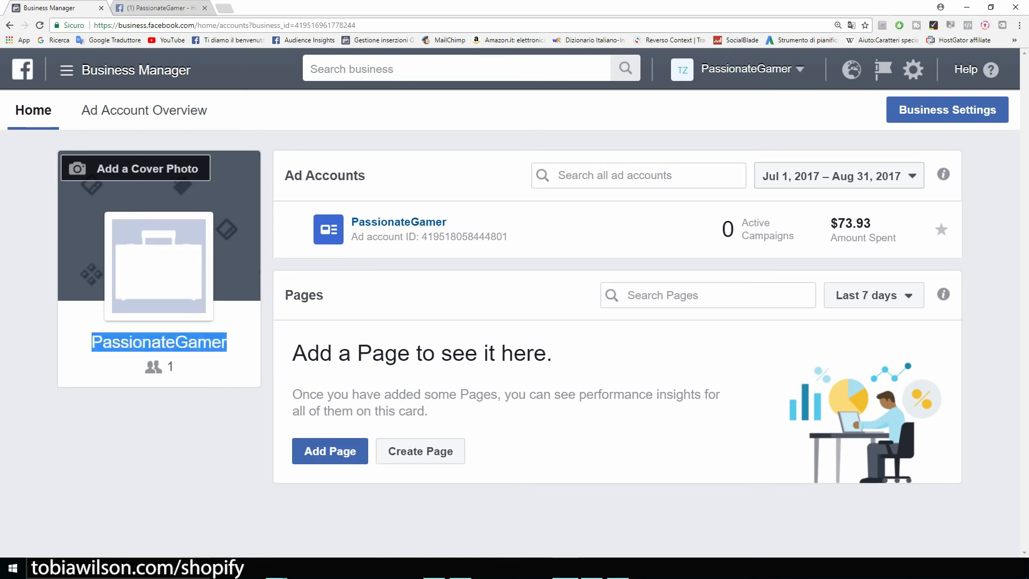
click(86, 346)
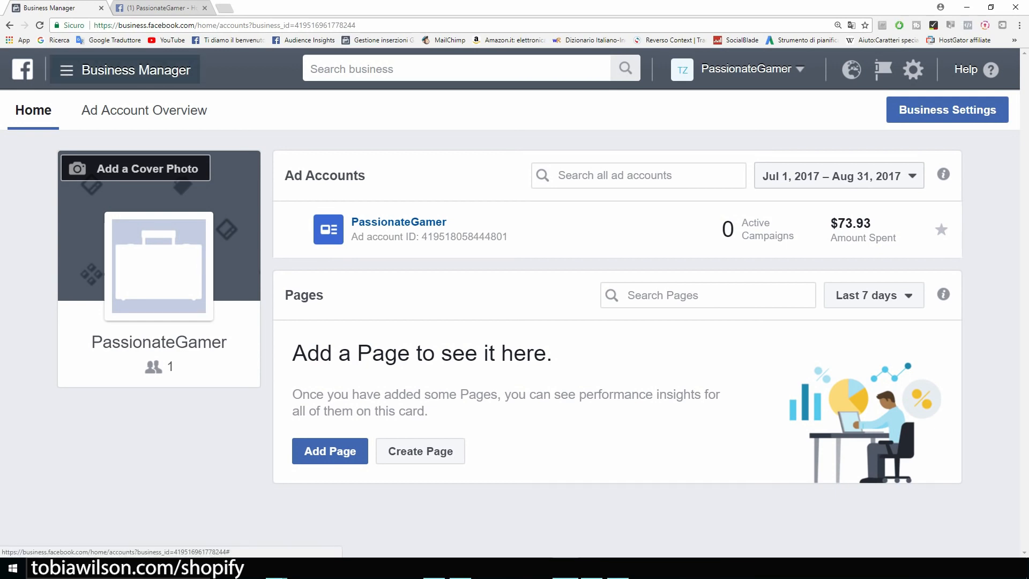
click(125, 70)
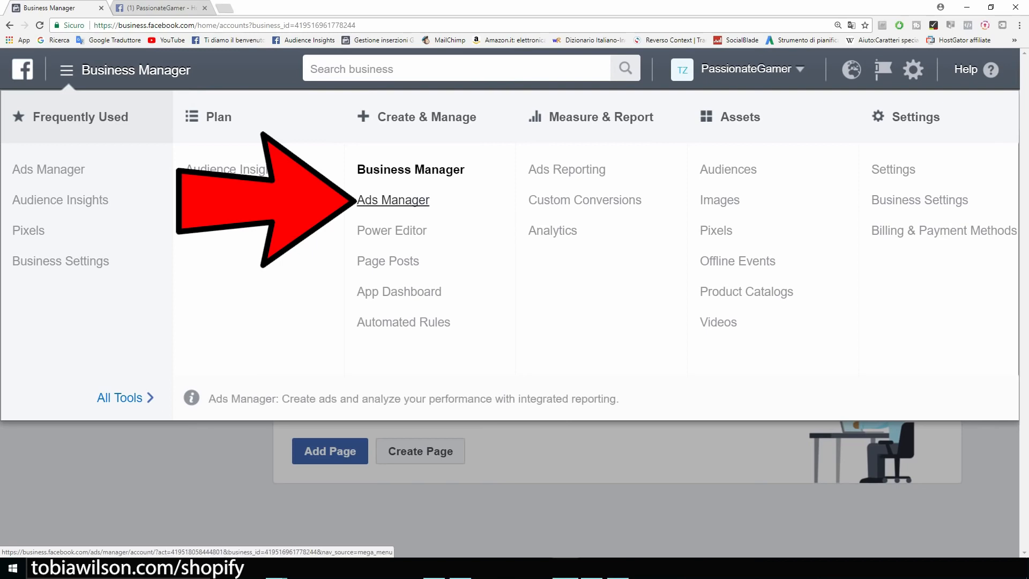
click(392, 200)
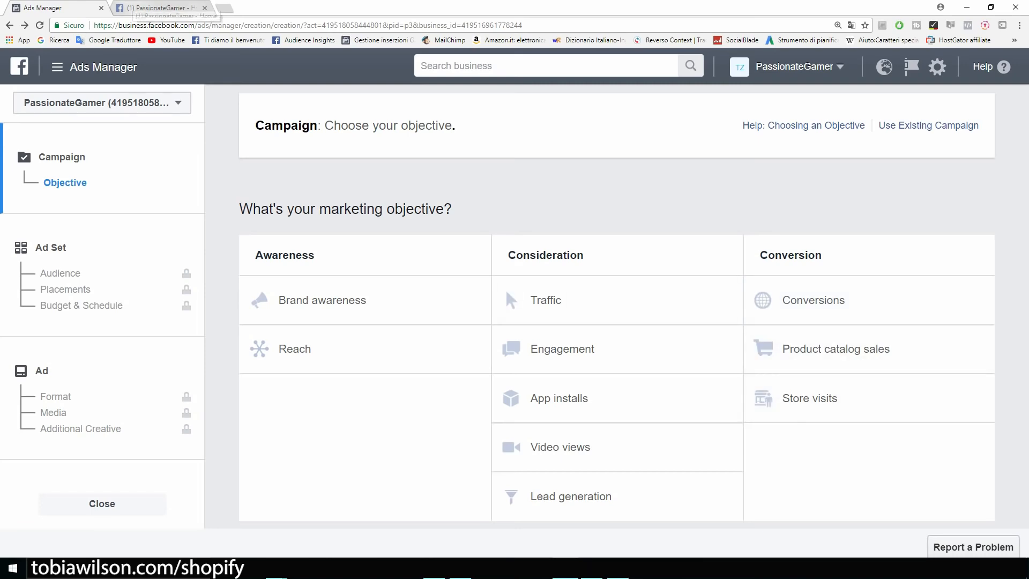
key(ctrl+Tab)
scroll(376, 348, down, 5)
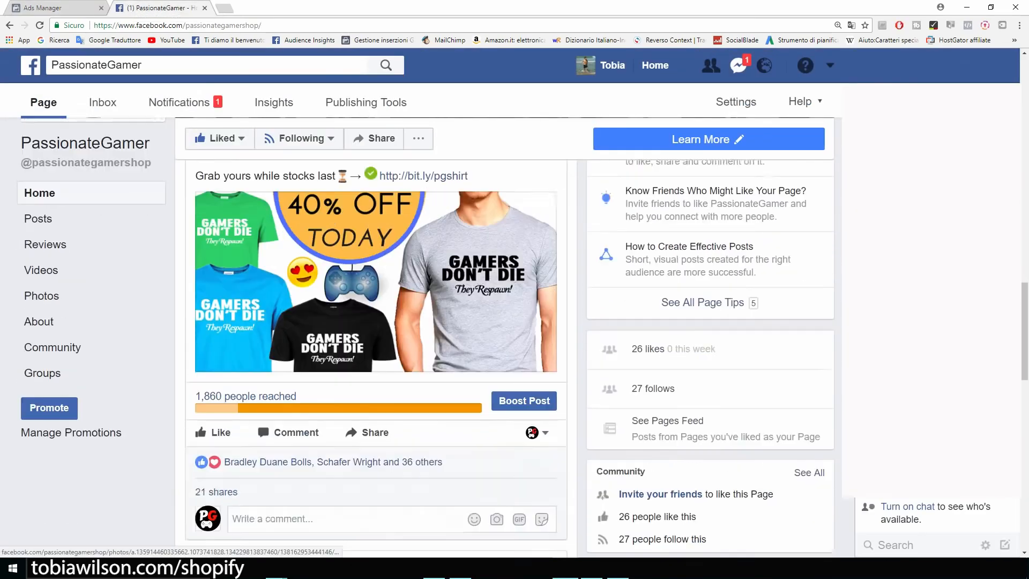
scroll(375, 348, up, 4)
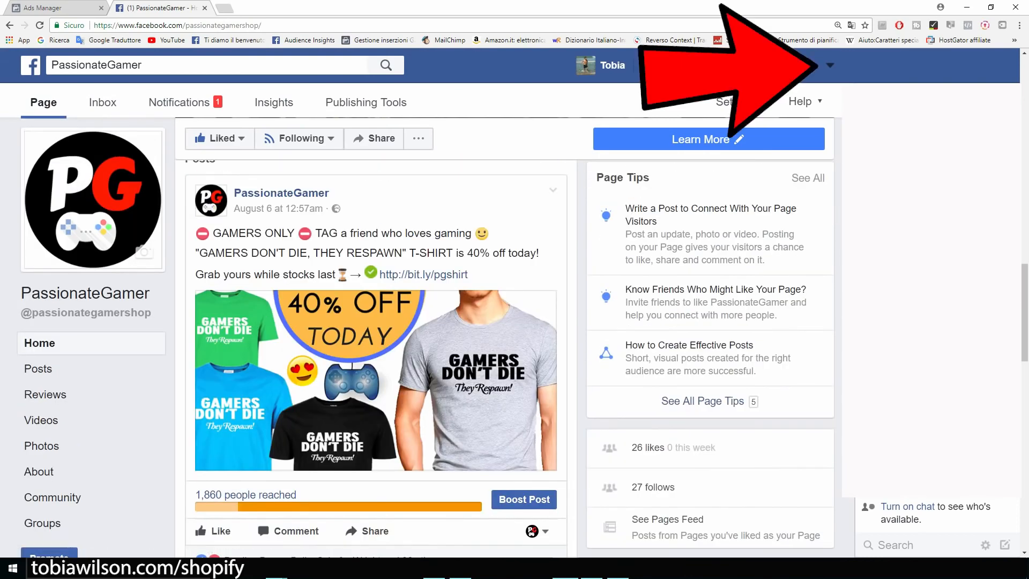
click(830, 65)
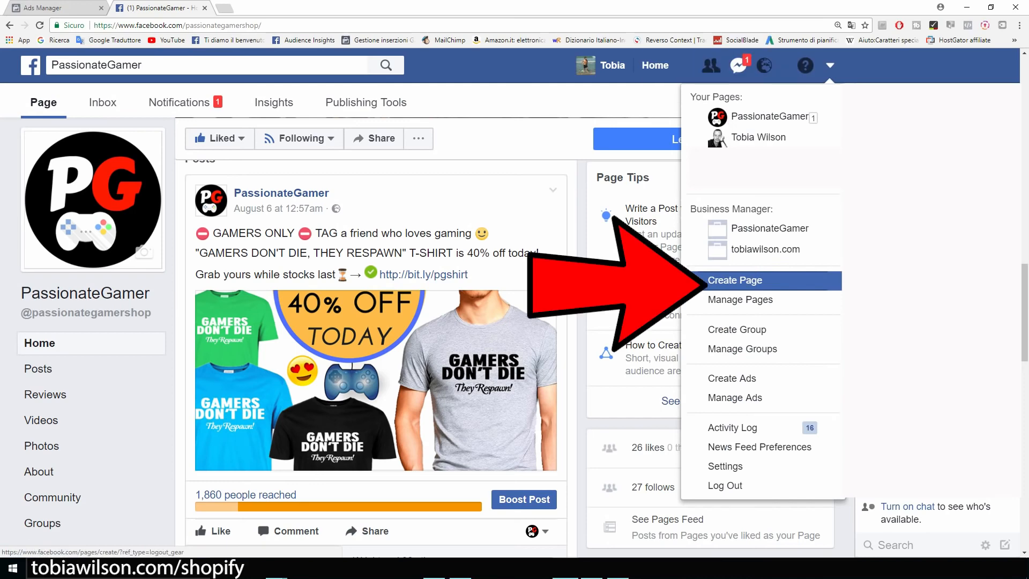
click(85, 293)
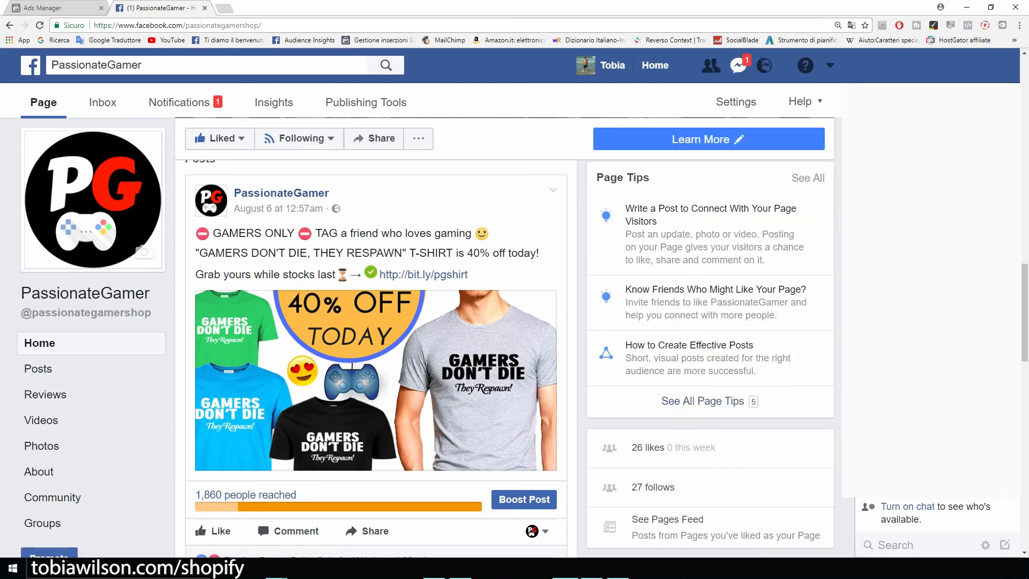
scroll(85, 293, down, 4)
scroll(375, 332, down, 6)
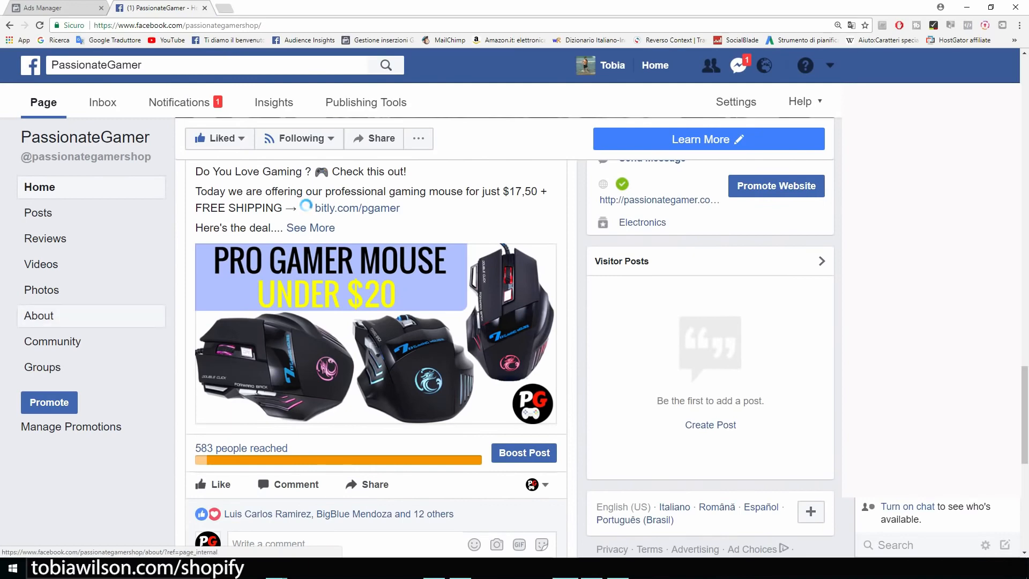
scroll(38, 316, down, 5)
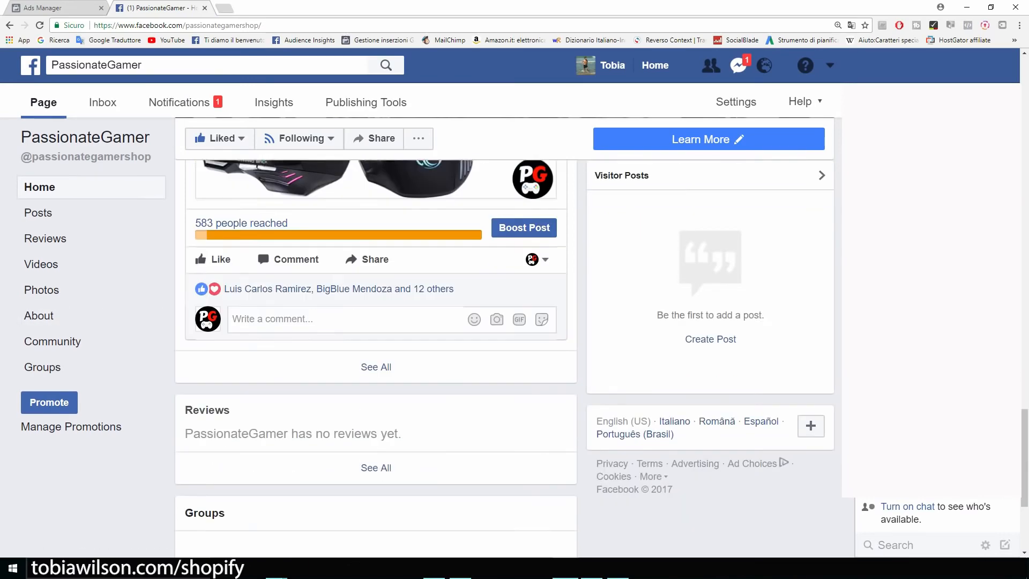
scroll(42, 367, up, 12)
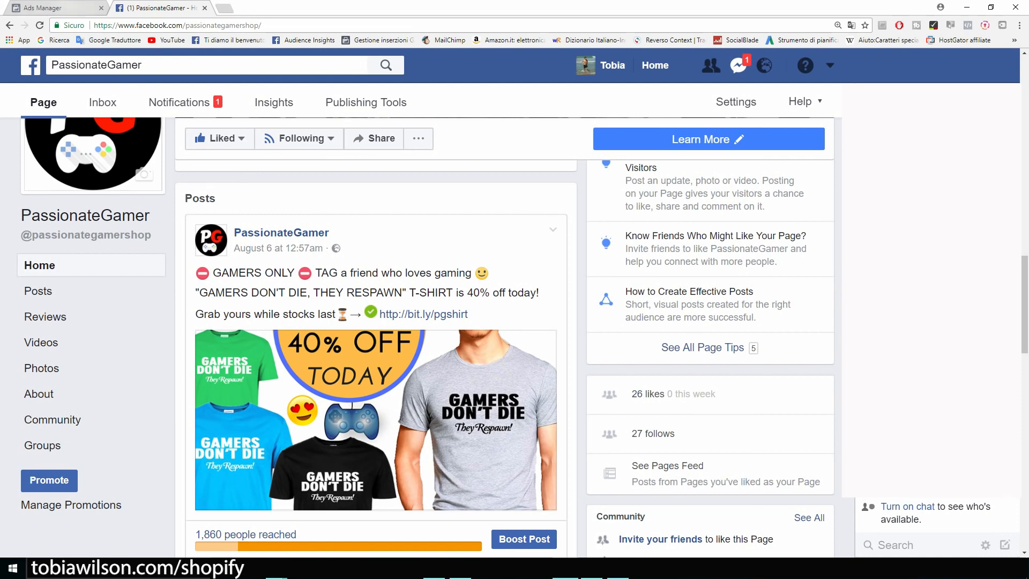
click(70, 7)
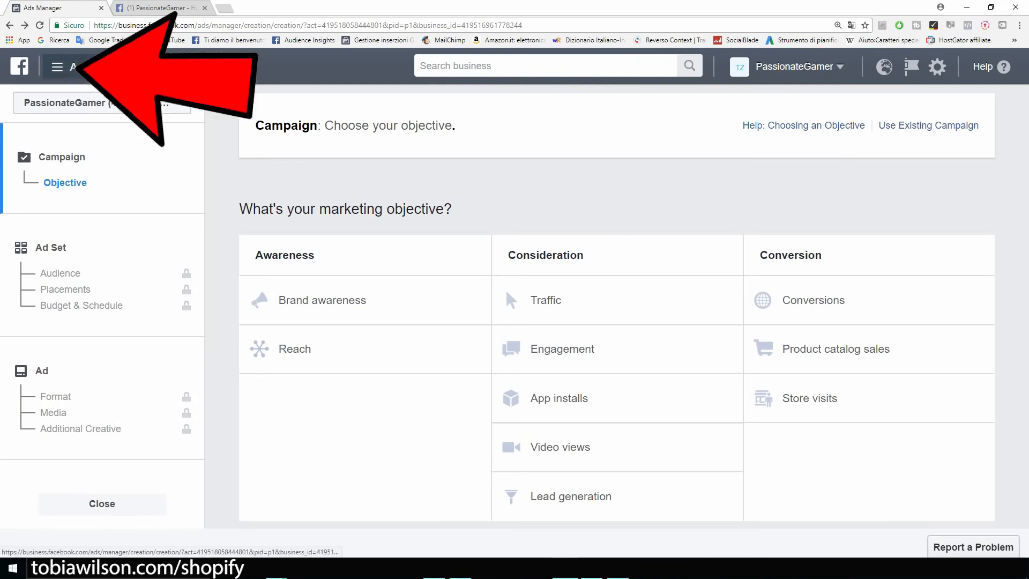
Open the PassionateGamer pixel overview, zoom in and select its Pixel ID
click(62, 67)
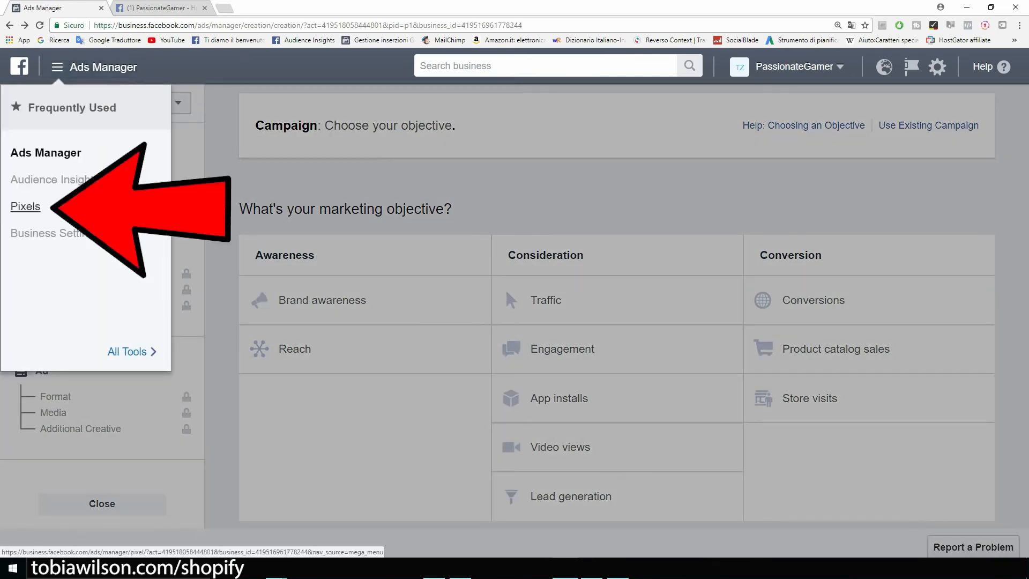
click(25, 206)
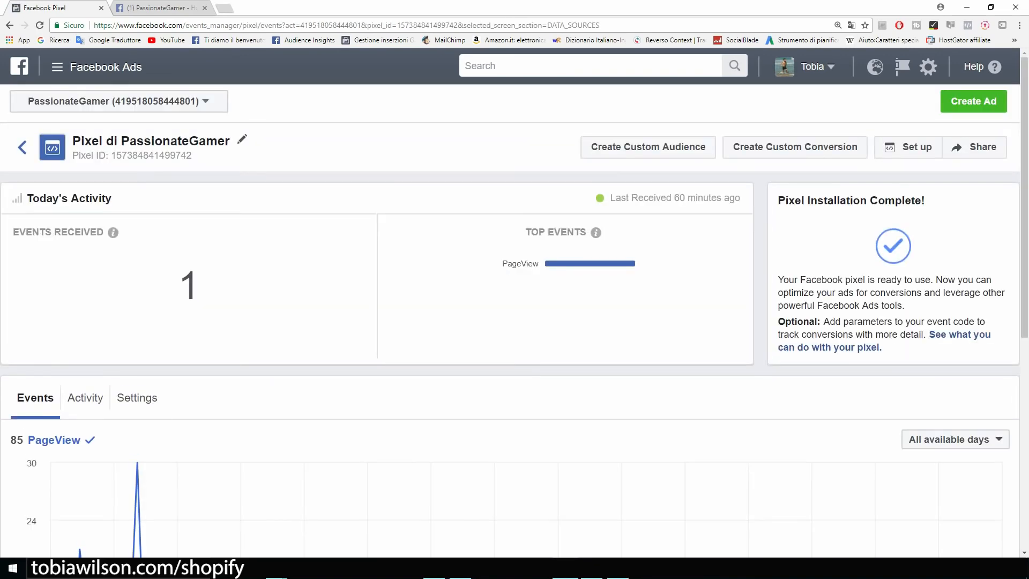
key(ctrl+plus)
key(ctrl+plus)
key(ctrl+plus)
key(ctrl+plus)
key(ctrl+plus)
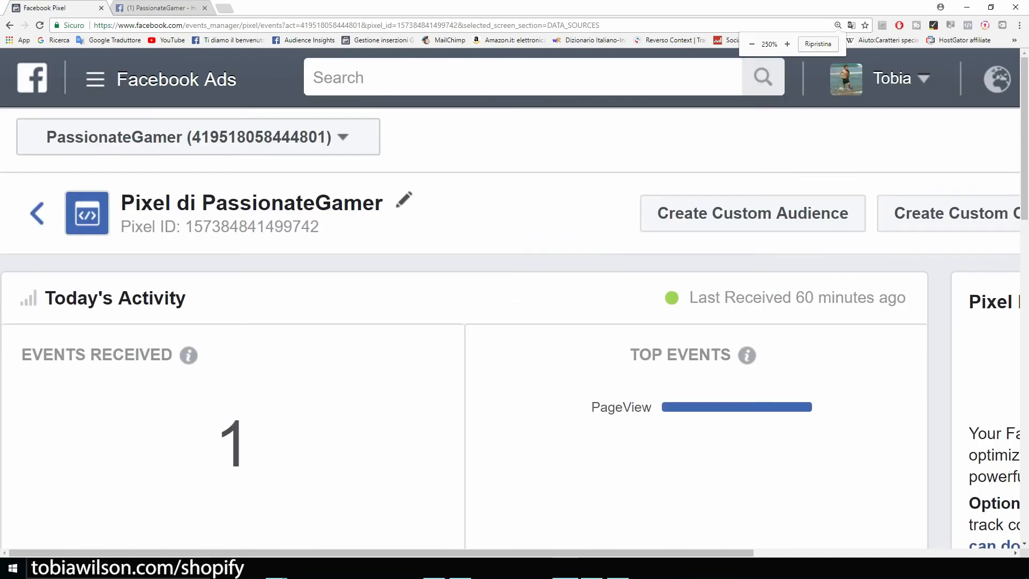
drag(512, 334, 297, 335)
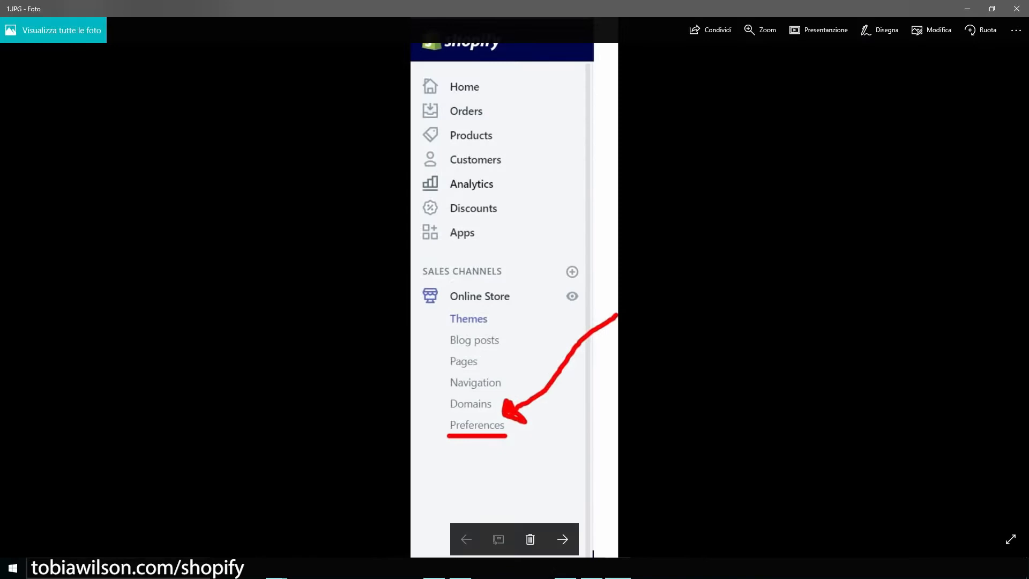
Advance to the screenshot 2.JPG showing Shopify's empty Facebook Pixel ID field
scroll(504, 430, up, 2)
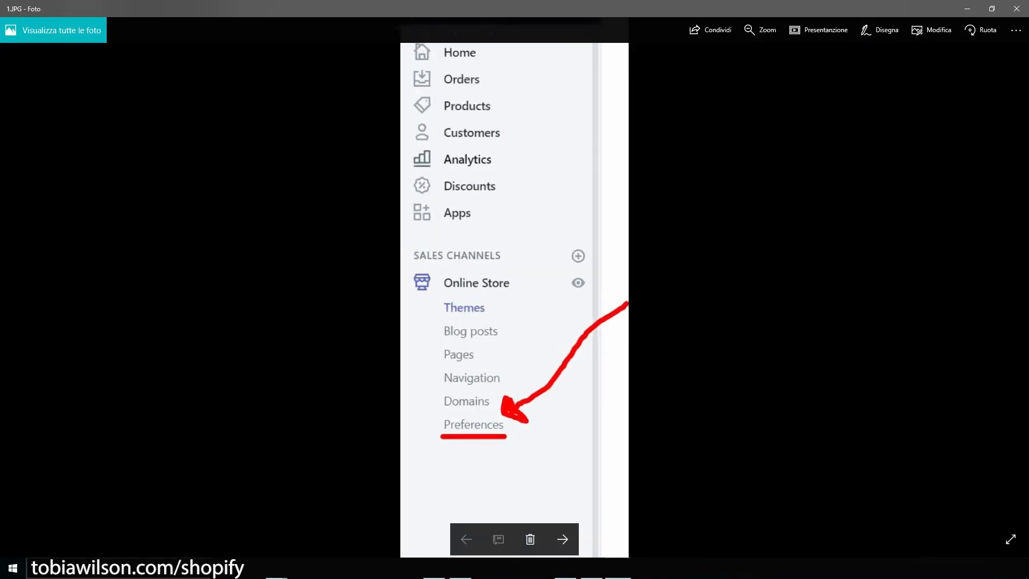
scroll(504, 430, down, 2)
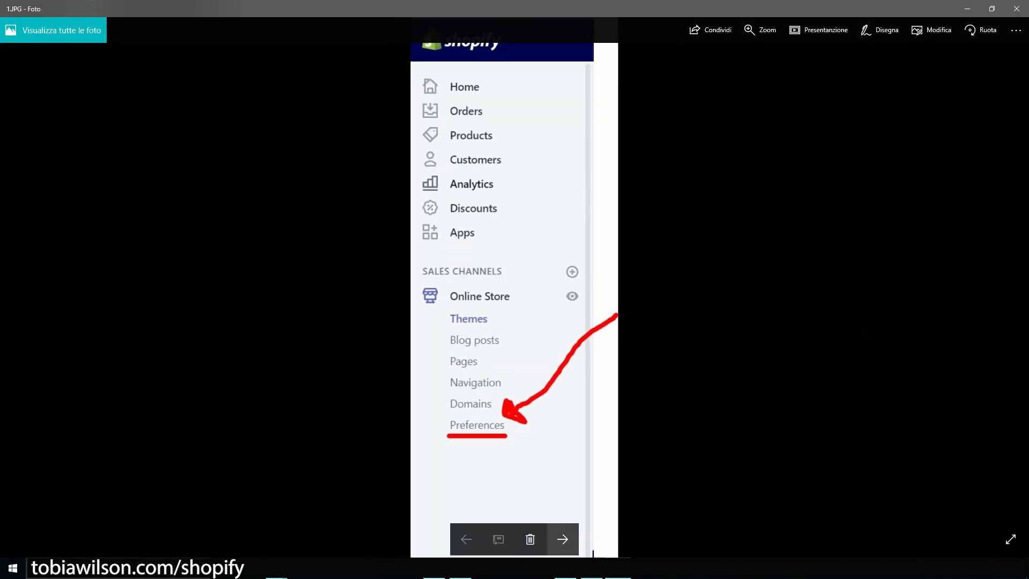
click(562, 540)
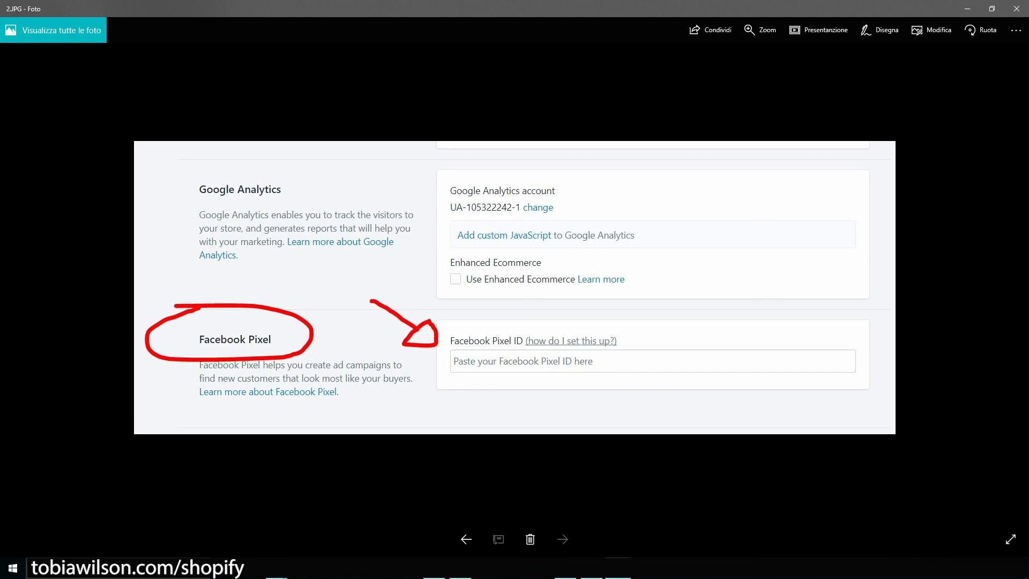
Close the photo viewer, reset the page zoom and start a new ad from the pixel page
click(968, 9)
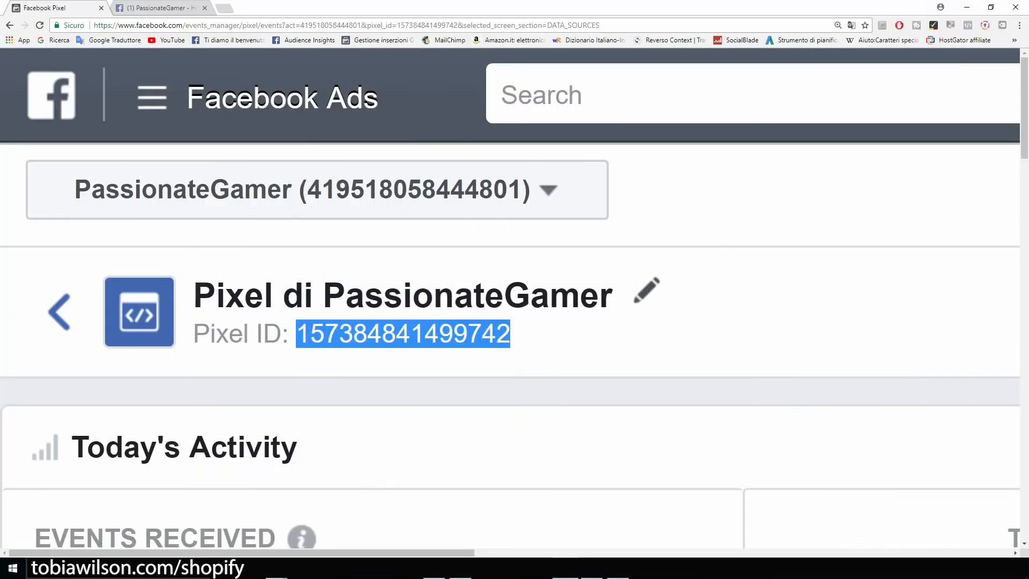
key(ctrl+minus)
key(ctrl+minus)
key(ctrl+minus)
key(ctrl+minus)
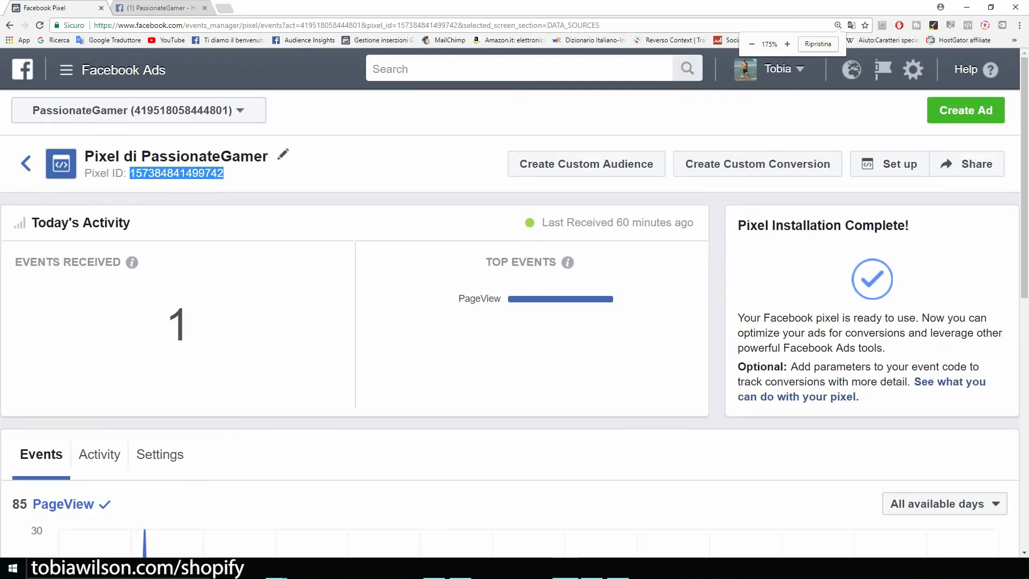
click(966, 110)
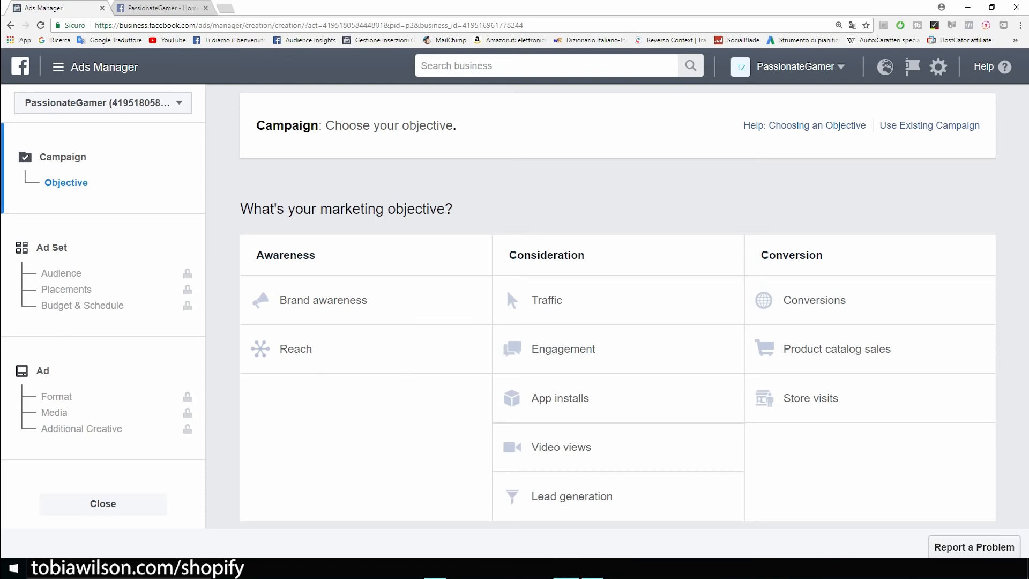
Switch to the PassionateGamer Facebook page and zoom in on its posts
click(156, 7)
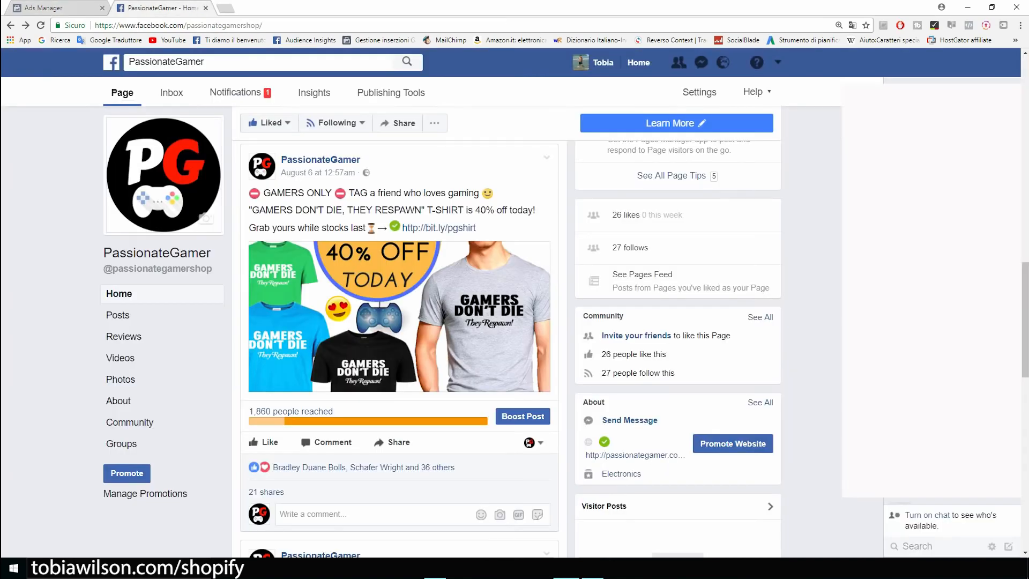
scroll(399, 388, down, 5)
scroll(399, 388, up, 4)
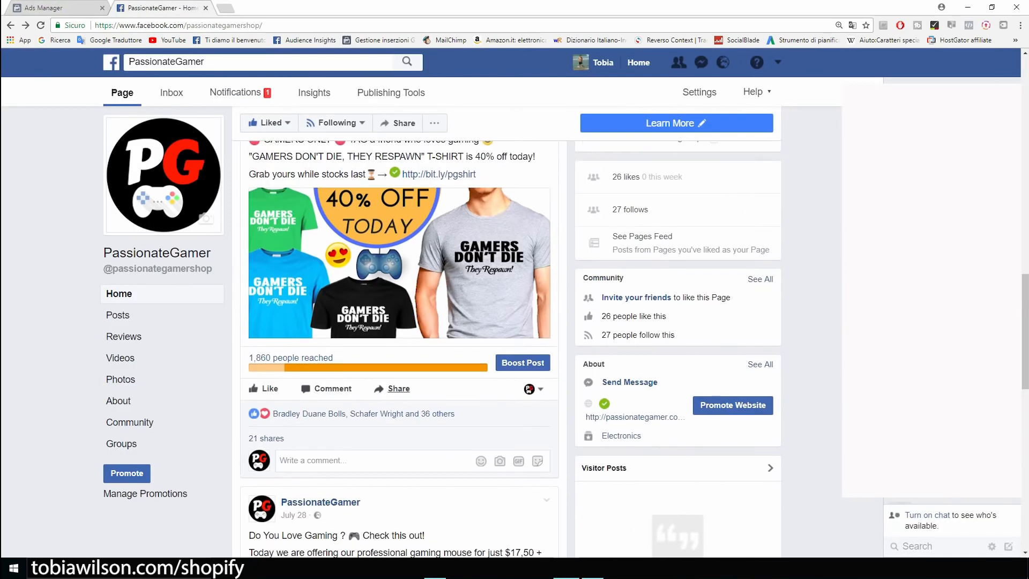
scroll(399, 388, up, 3)
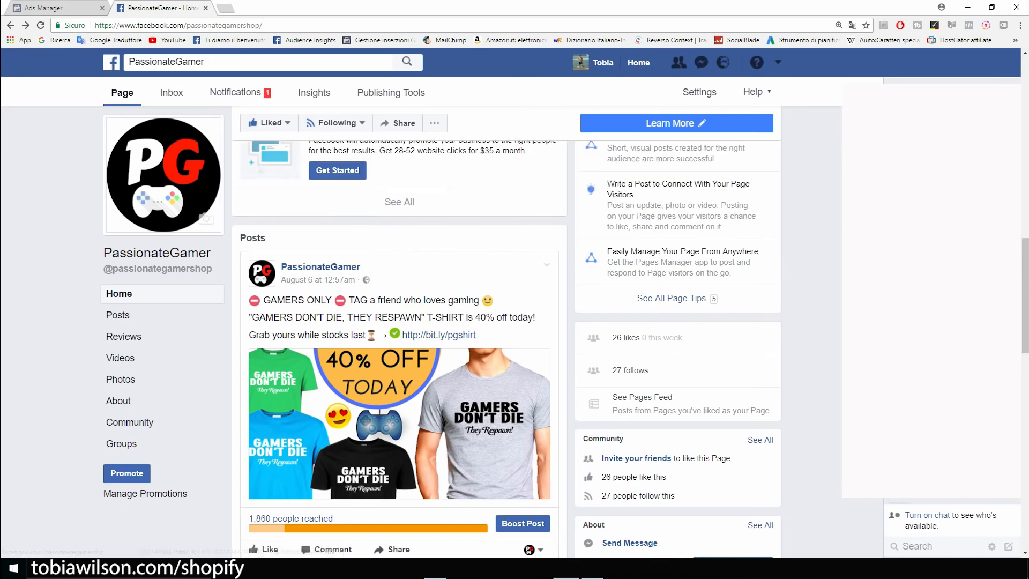
scroll(399, 388, down, 1)
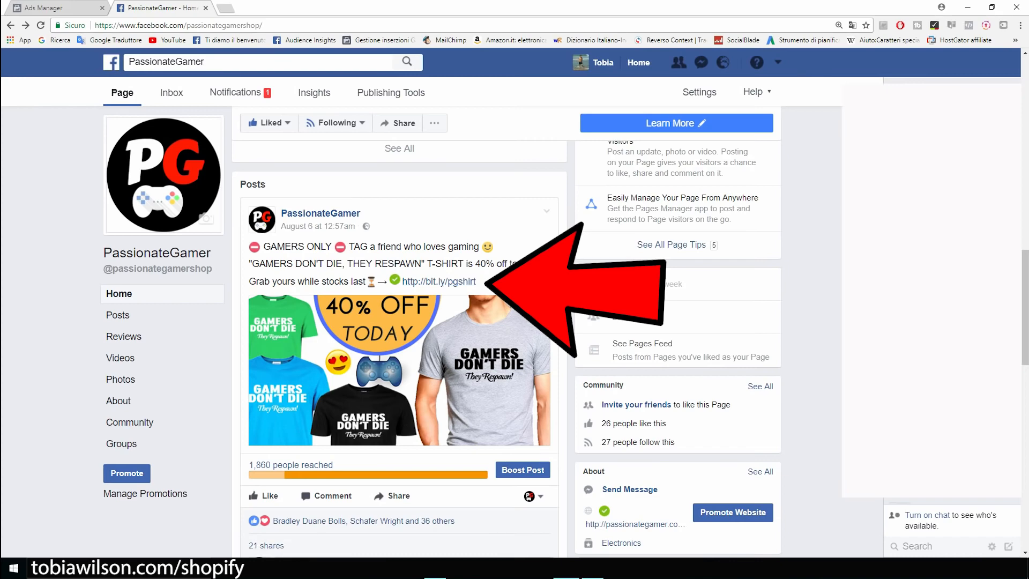
key(ctrl+plus)
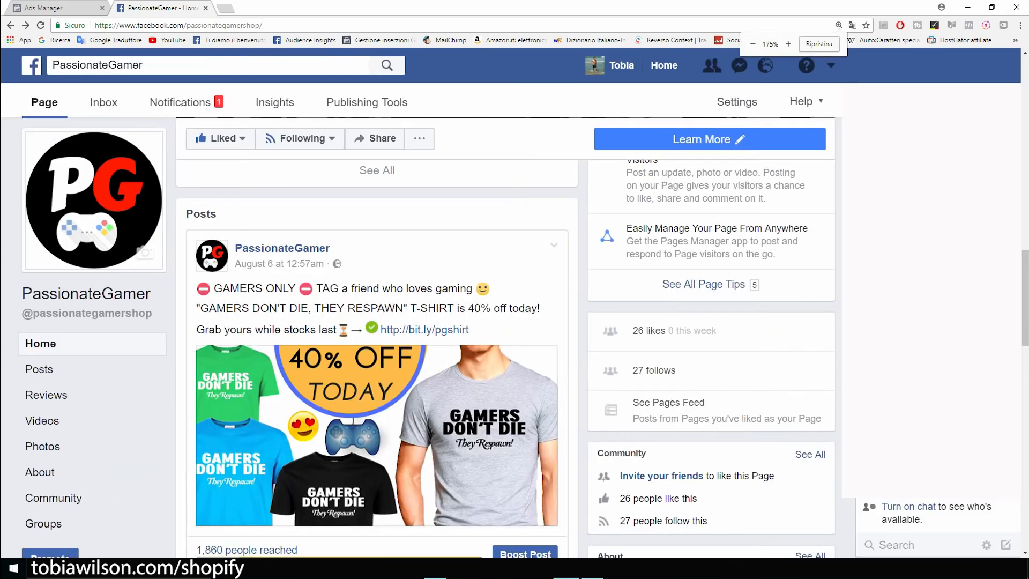
key(ctrl+plus)
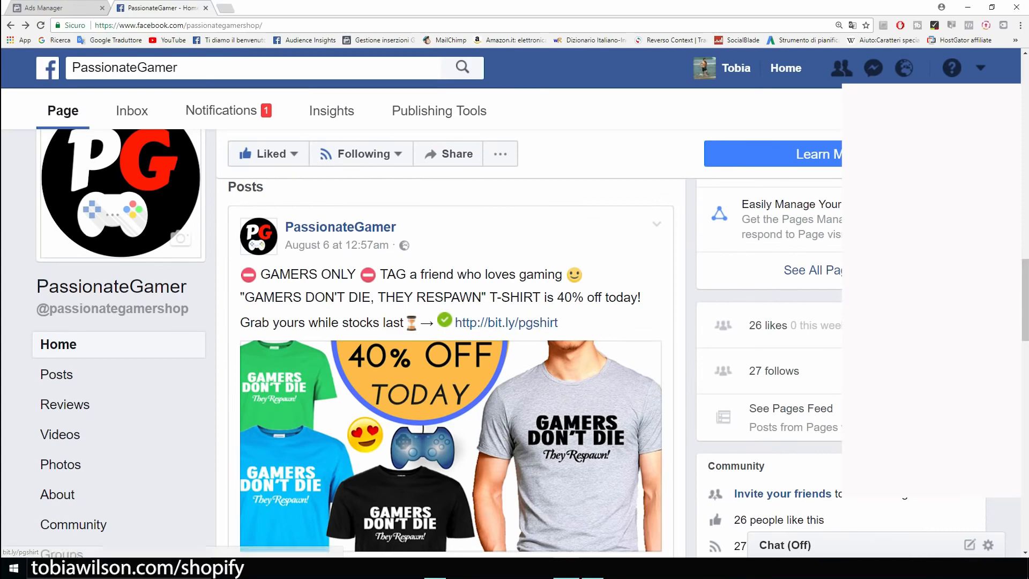
scroll(450, 375, down, 2)
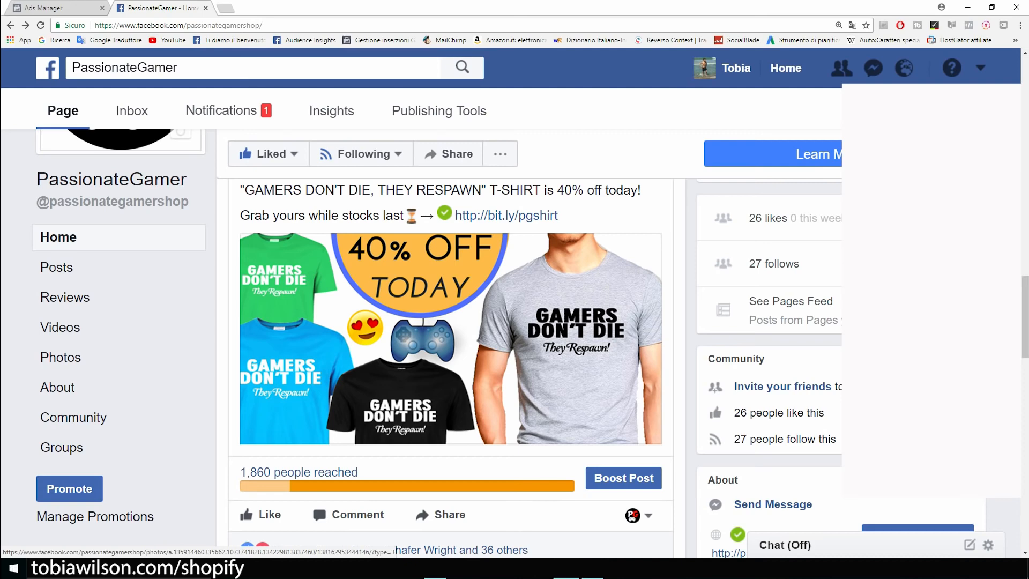
View the 40%-off gamer T-shirt post's photo full size, then return to Ads Manager
click(450, 344)
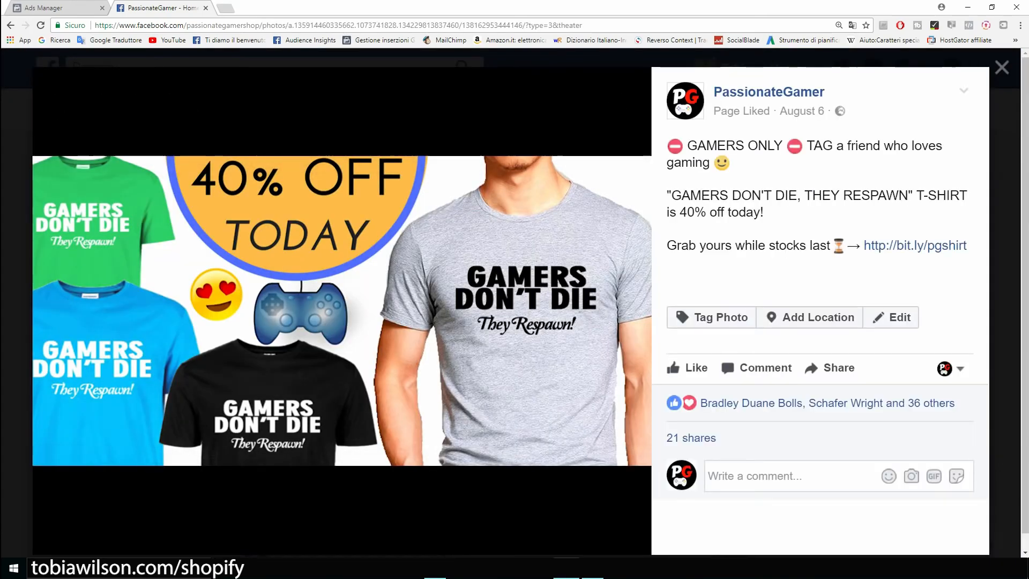
key(Escape)
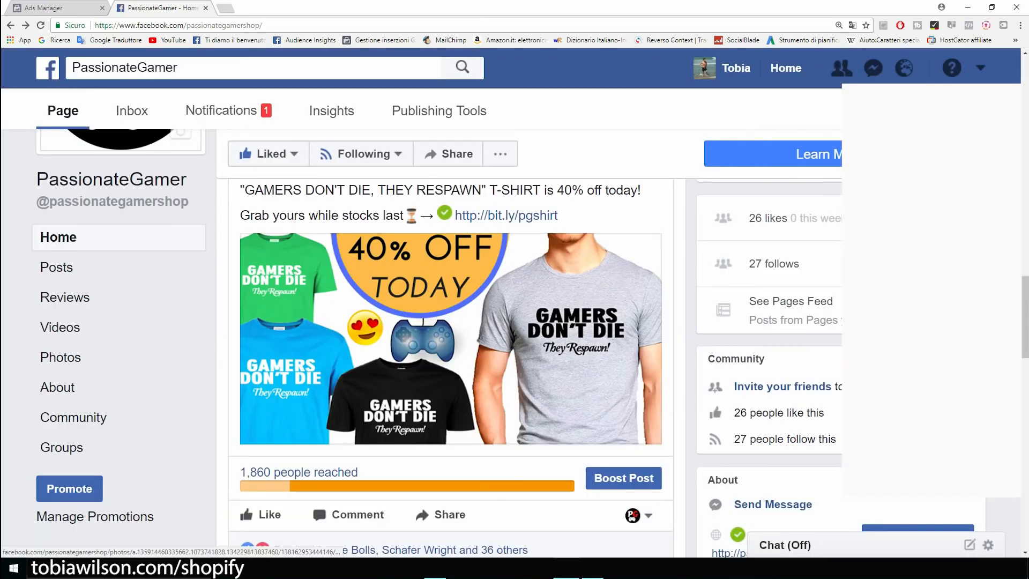
scroll(451, 338, up, 1)
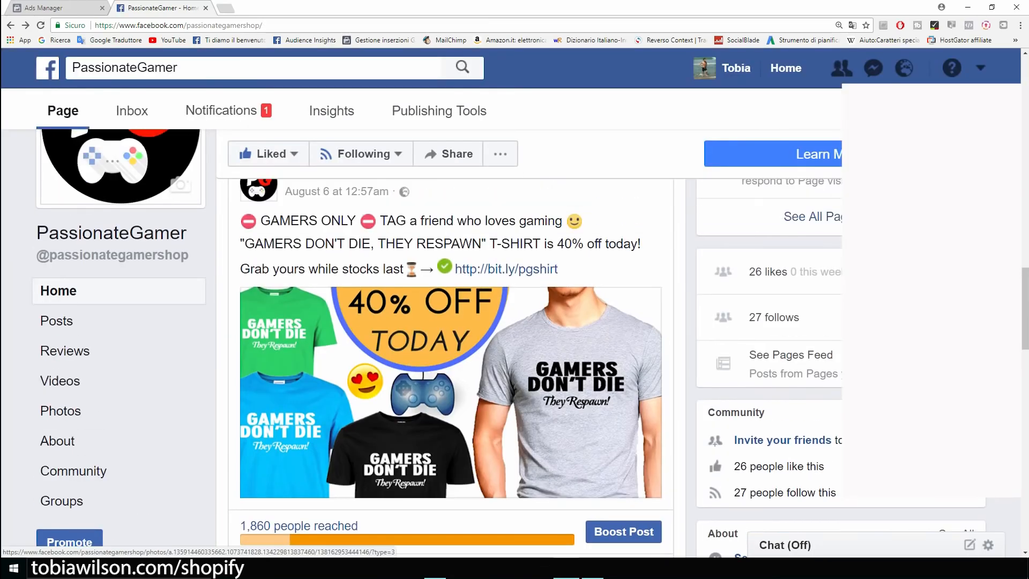
scroll(451, 375, up, 2)
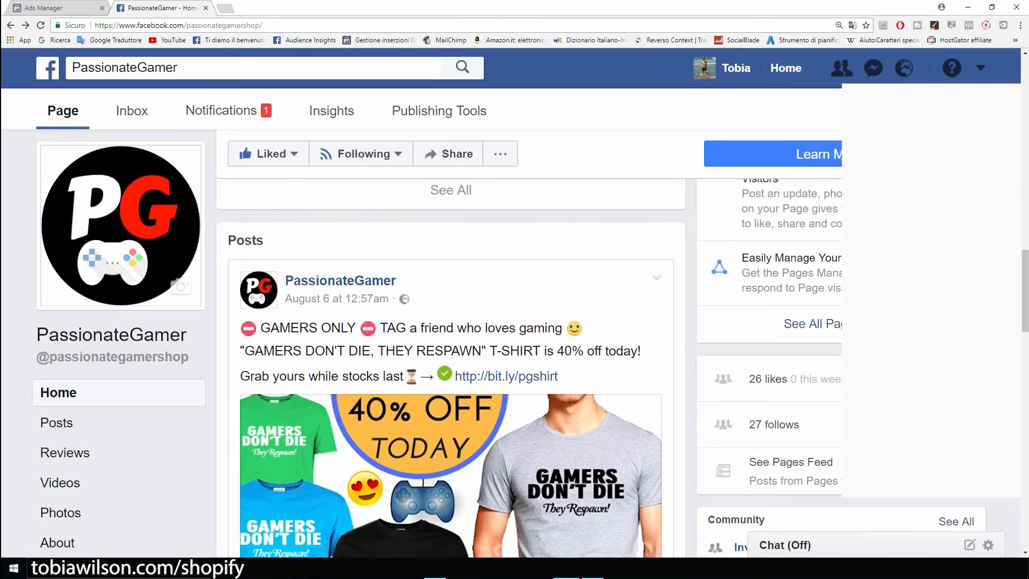
scroll(450, 343, down, 2)
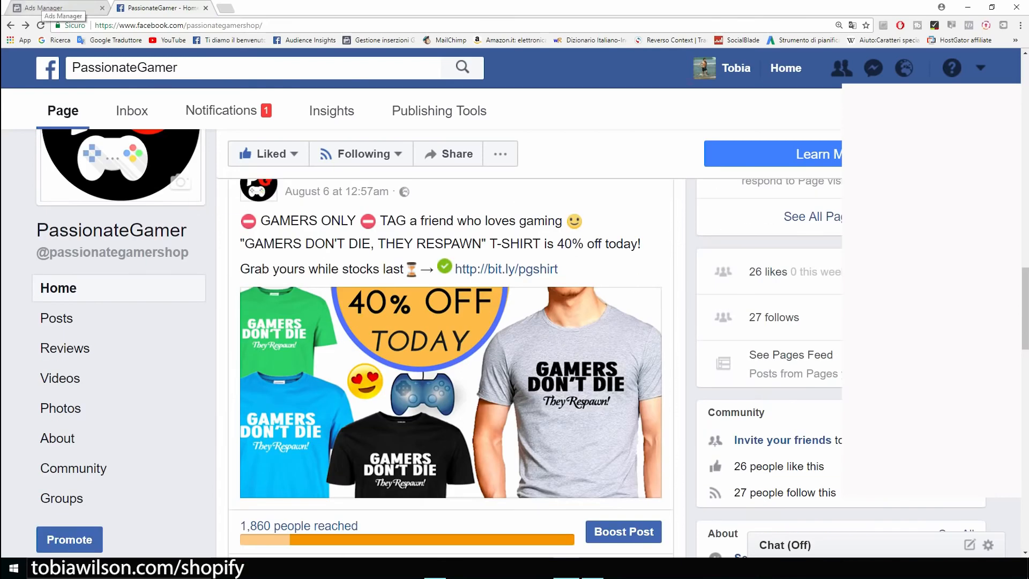
click(43, 8)
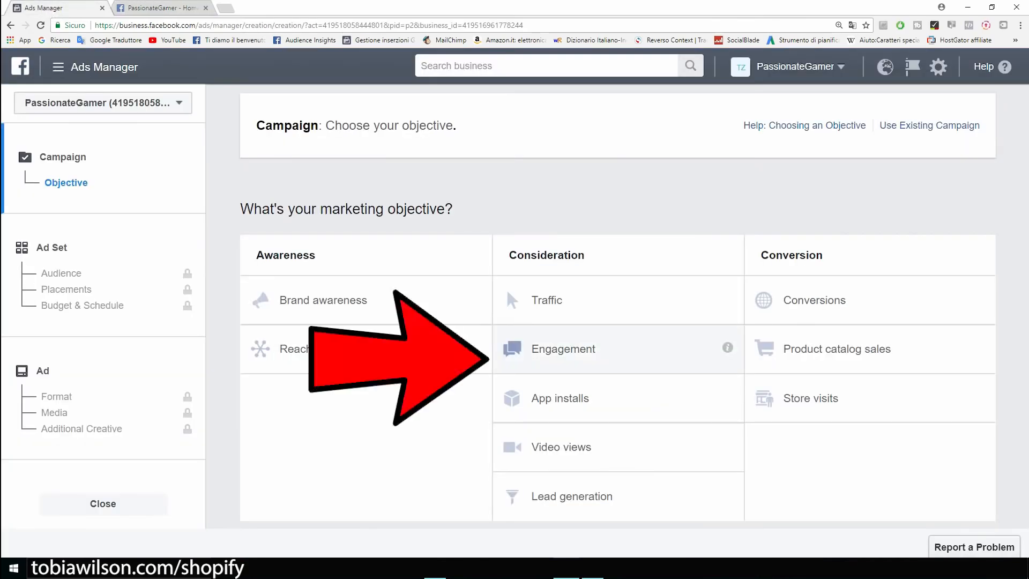
Choose the Engagement objective and name the campaign 'Example'
click(562, 349)
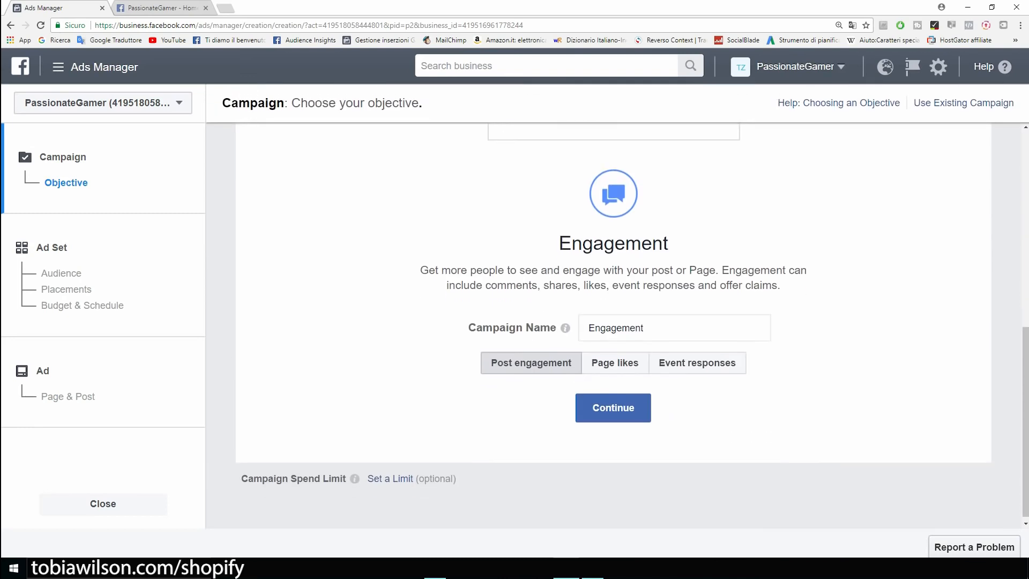
double_click(615, 328)
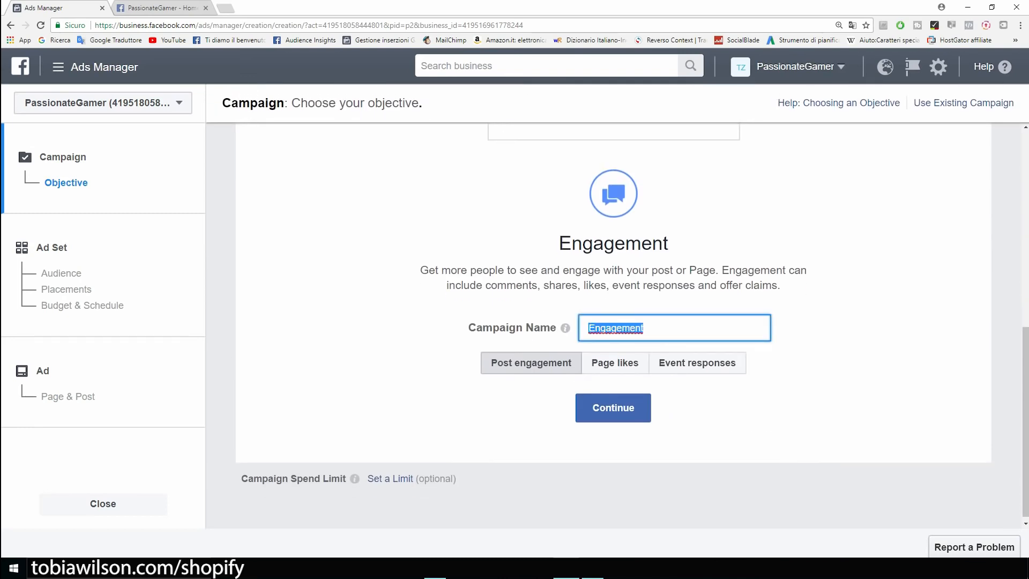
key(BackSpace)
text(Example)
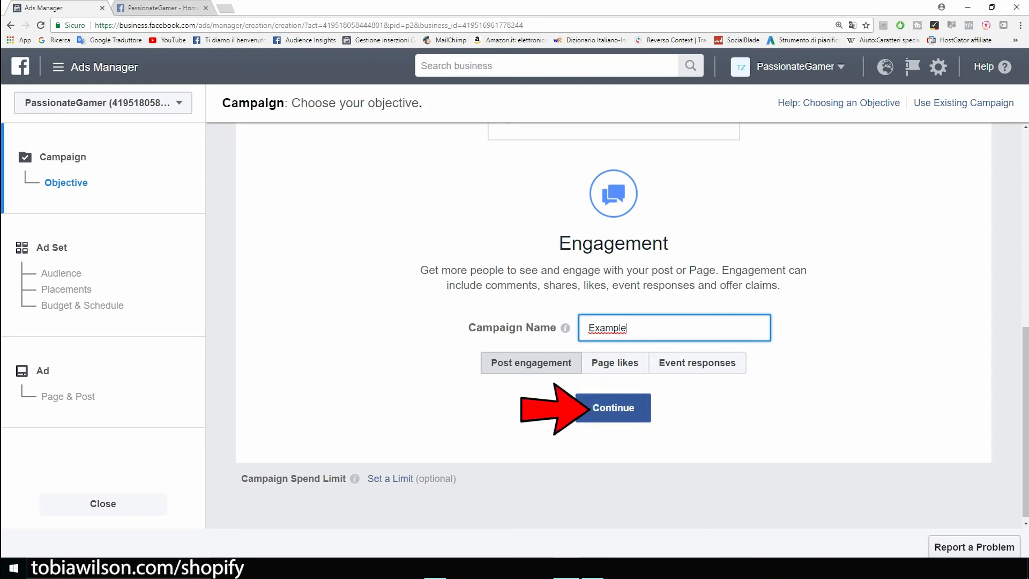
click(613, 408)
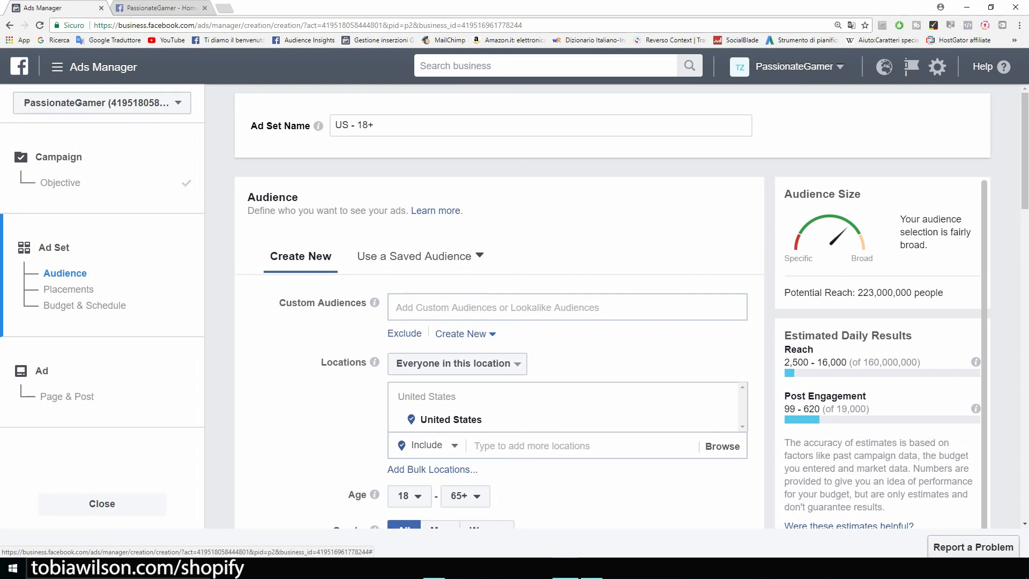
Set the United States location targeting to people who live in this location
scroll(632, 306, down, 1)
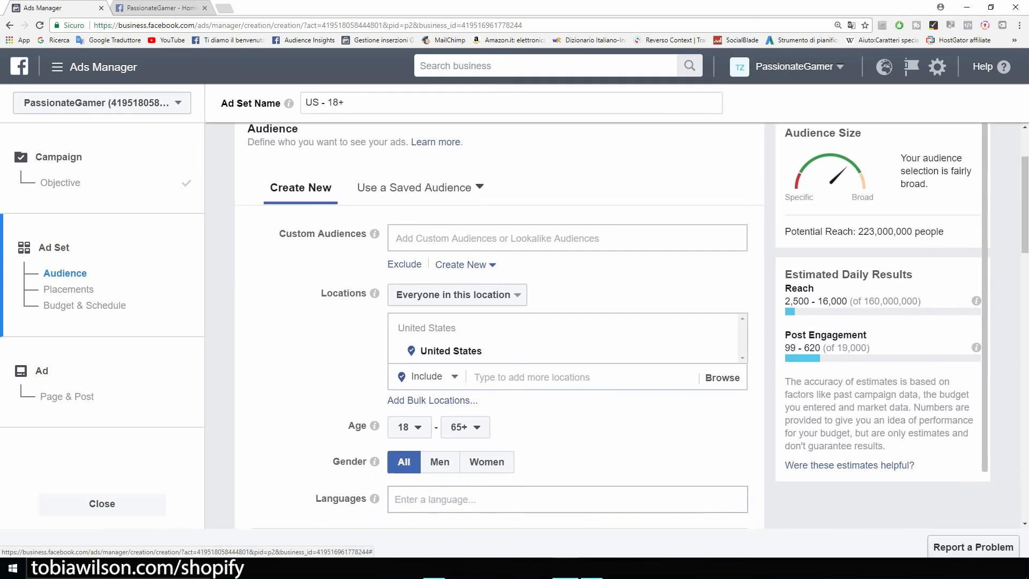
scroll(613, 325, down, 1)
scroll(613, 325, up, 3)
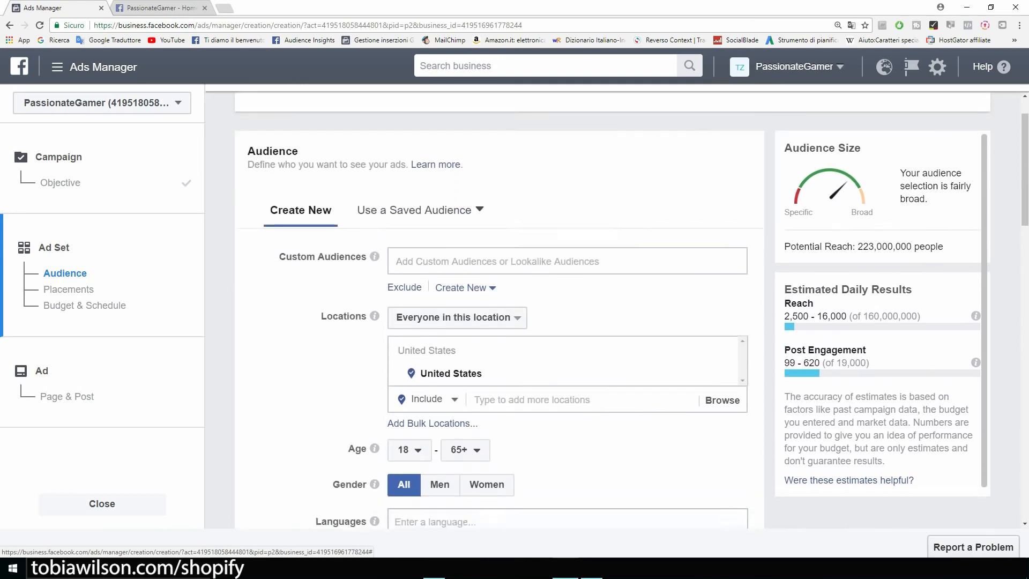
scroll(632, 306, down, 1)
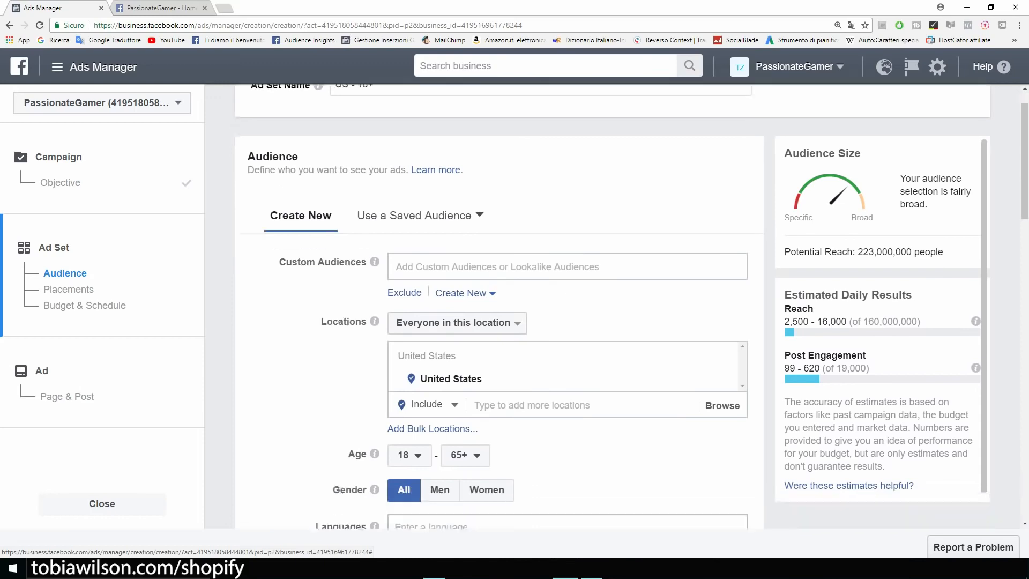
key(ctrl+plus)
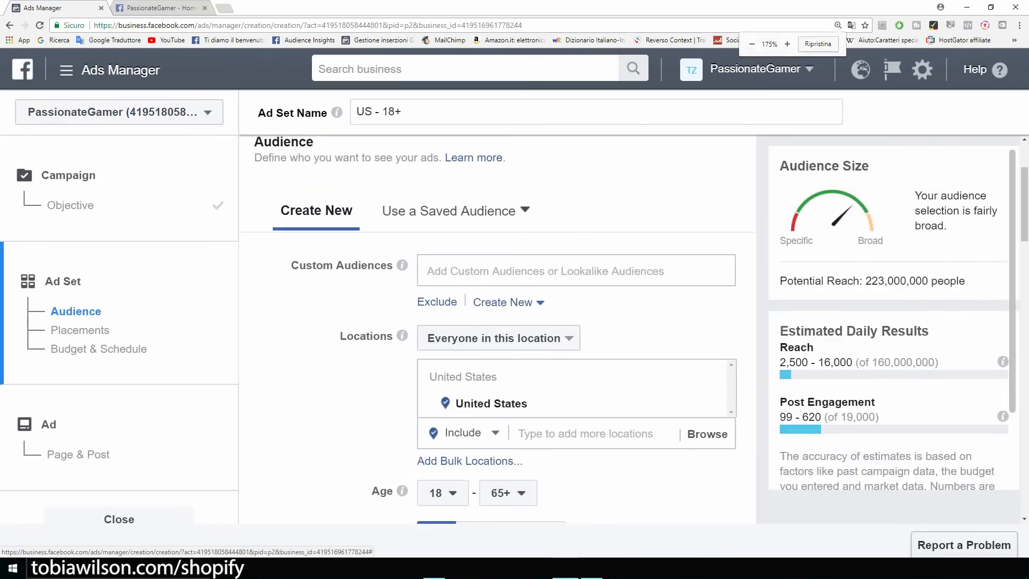
drag(340, 336, 401, 336)
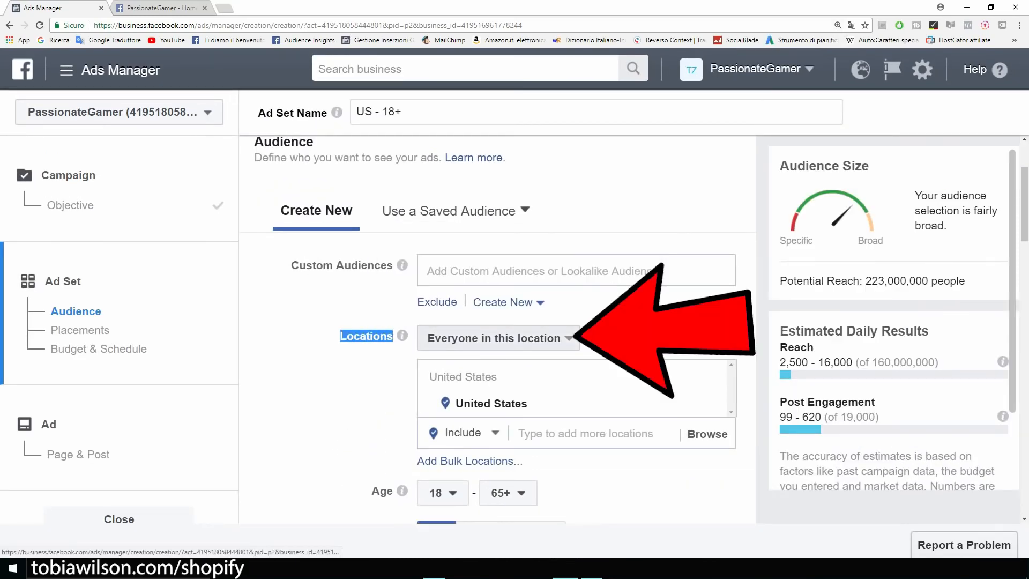
click(498, 338)
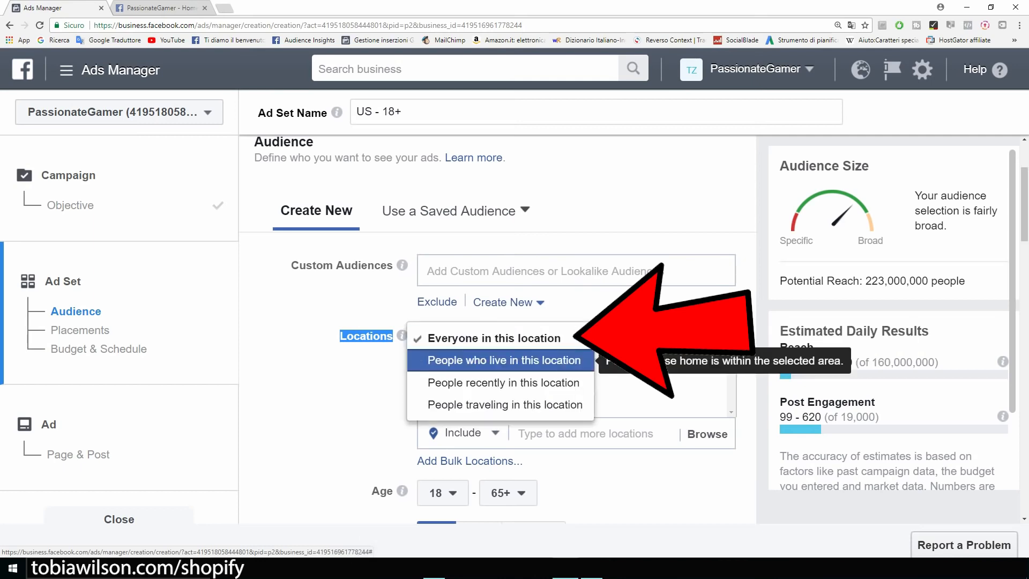
click(504, 360)
click(664, 324)
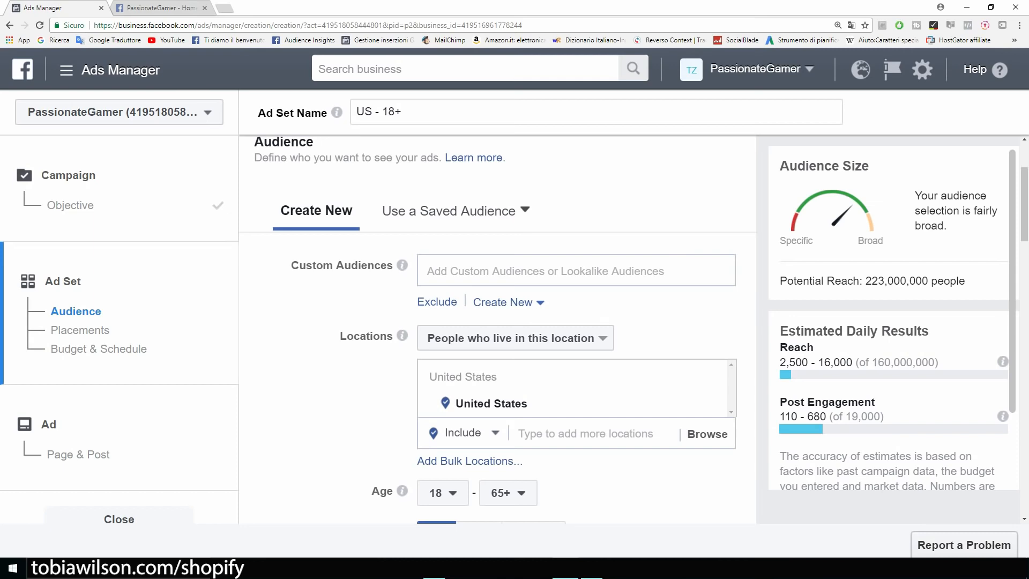
Review the 18–65+ age range, then go back to the PassionateGamer Facebook page
scroll(497, 330, down, 4)
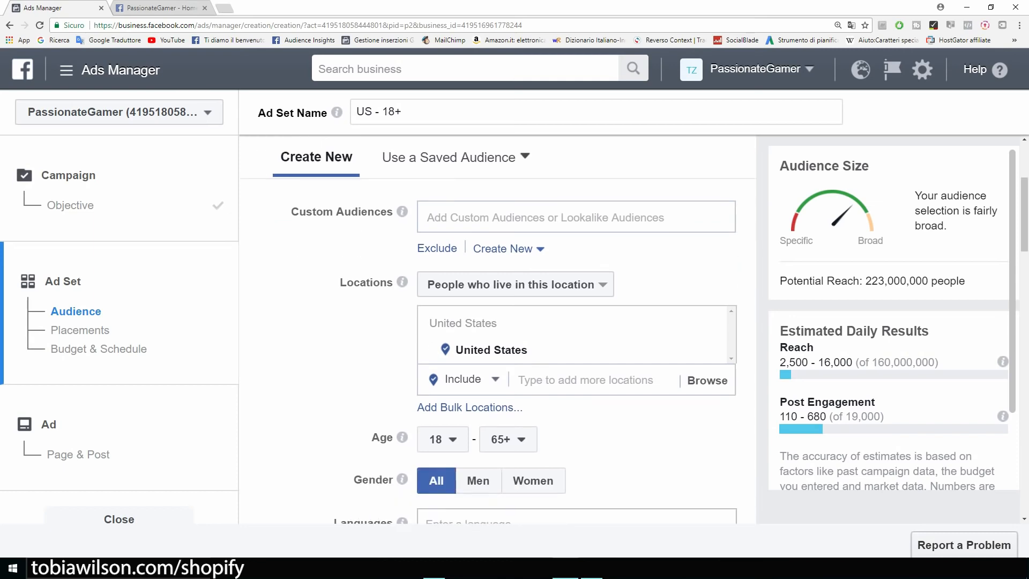
drag(372, 277, 394, 277)
click(443, 279)
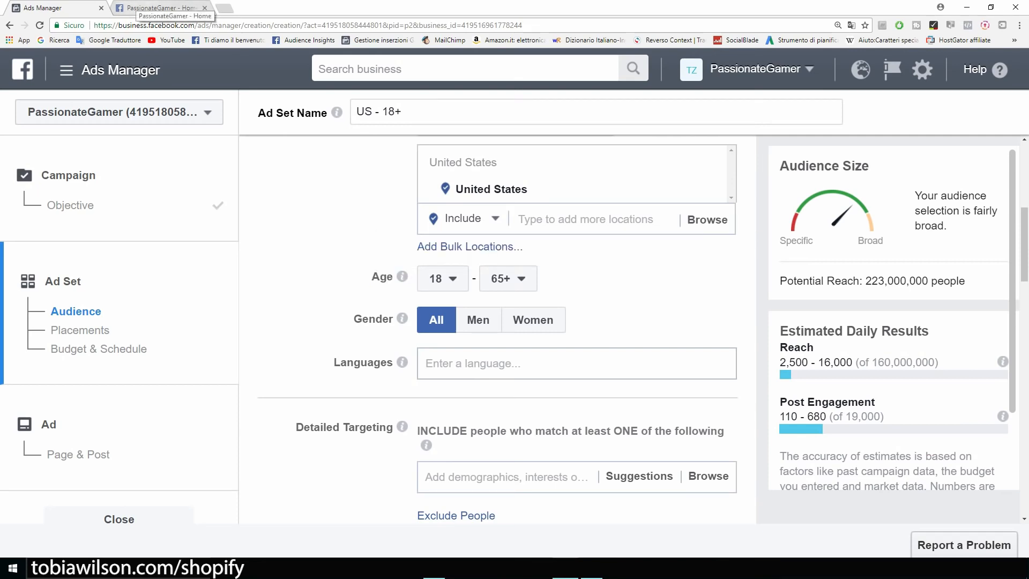
click(161, 7)
click(43, 7)
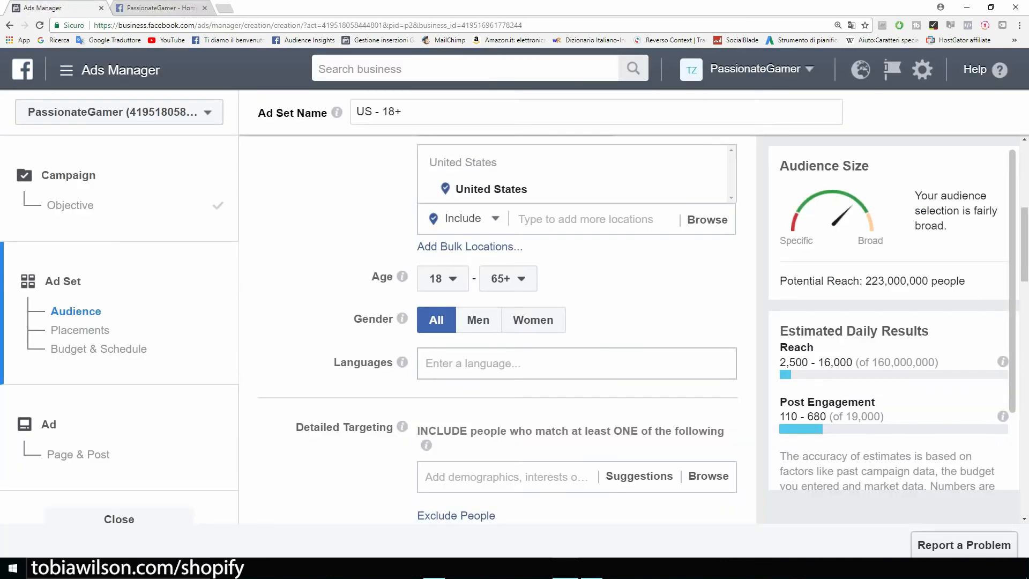
click(508, 278)
scroll(516, 394, up, 4)
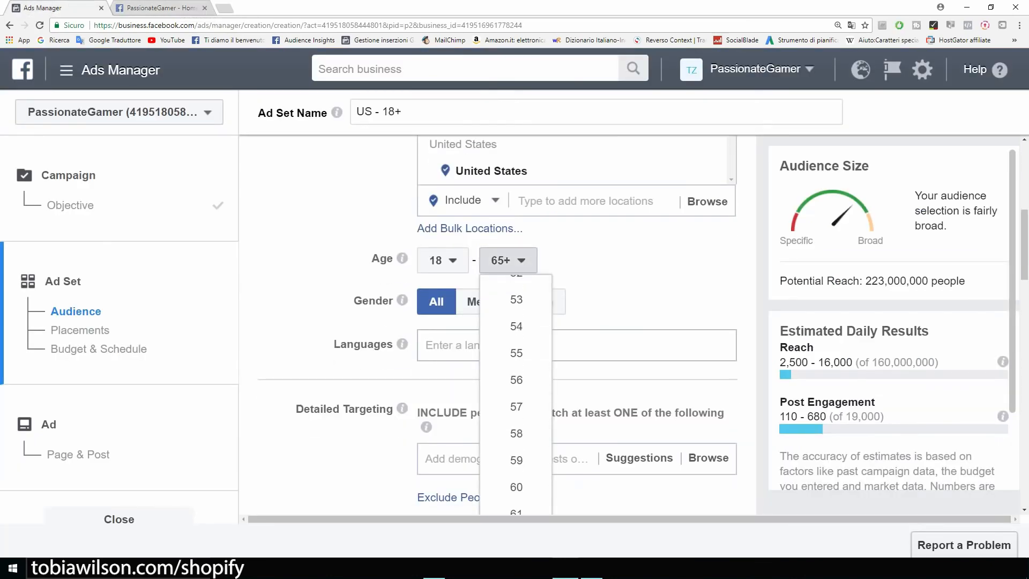
scroll(516, 380, up, 5)
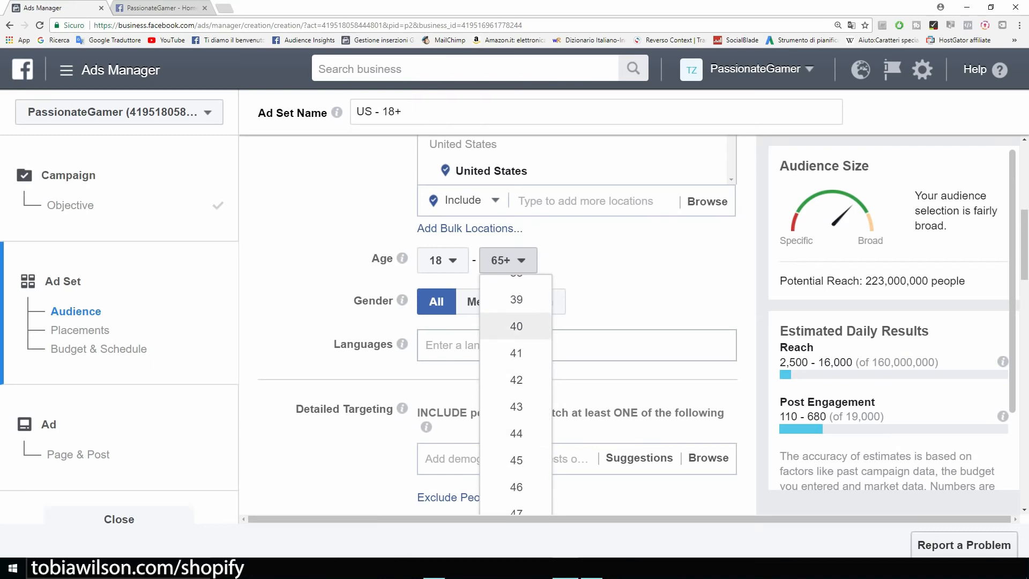
click(517, 326)
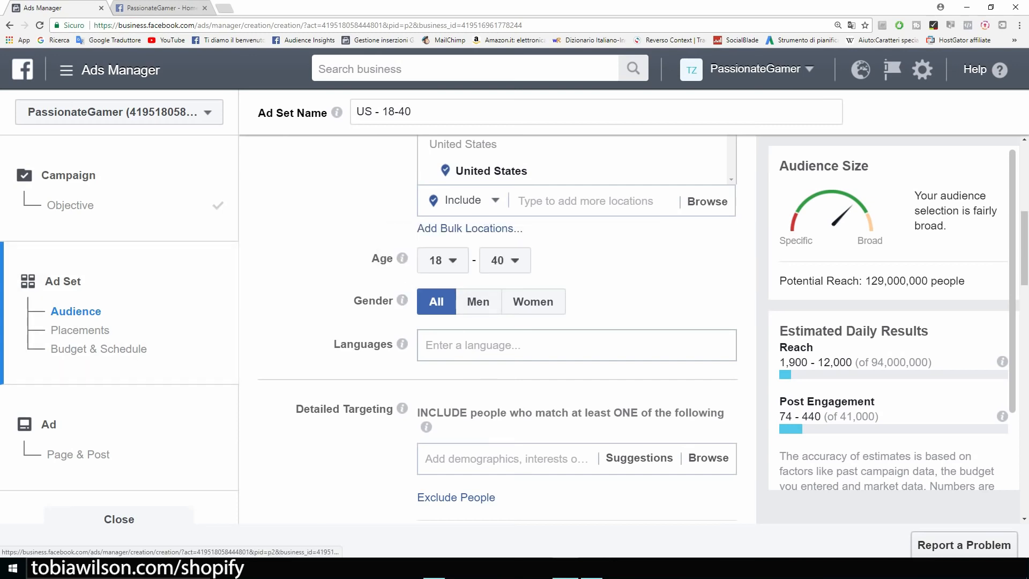
scroll(497, 330, up, 1)
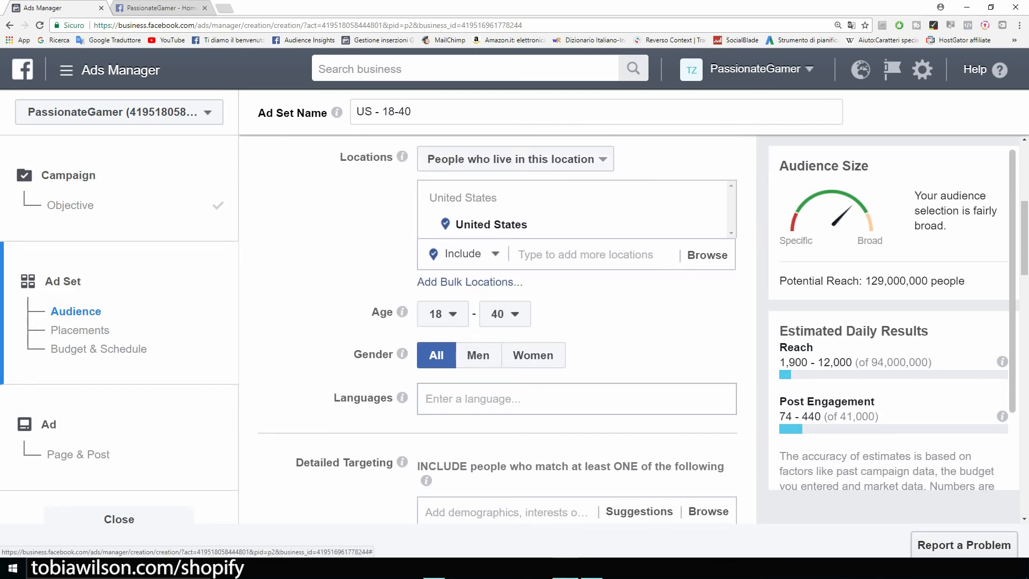
scroll(497, 330, down, 2)
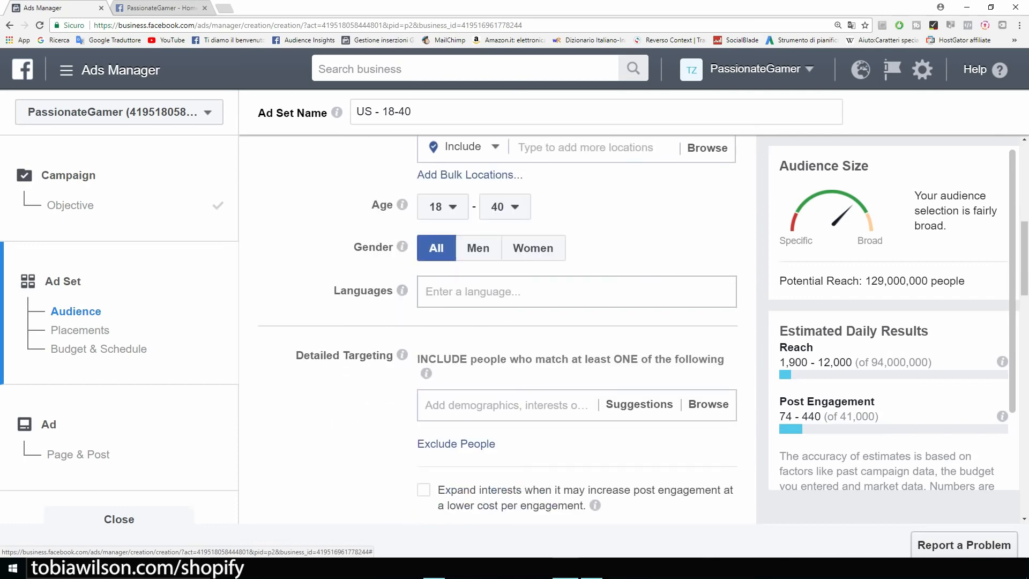
click(577, 292)
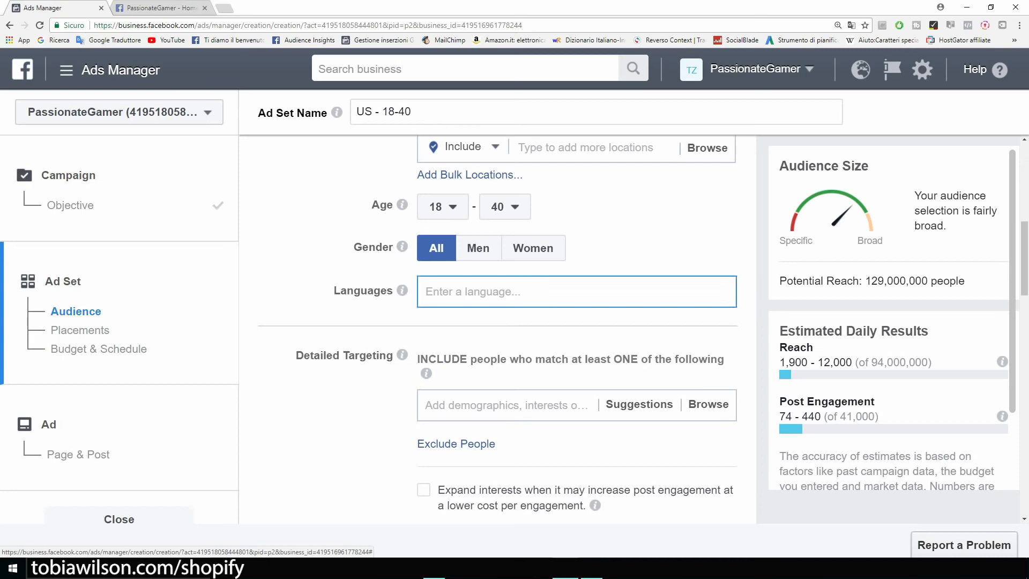
text(english)
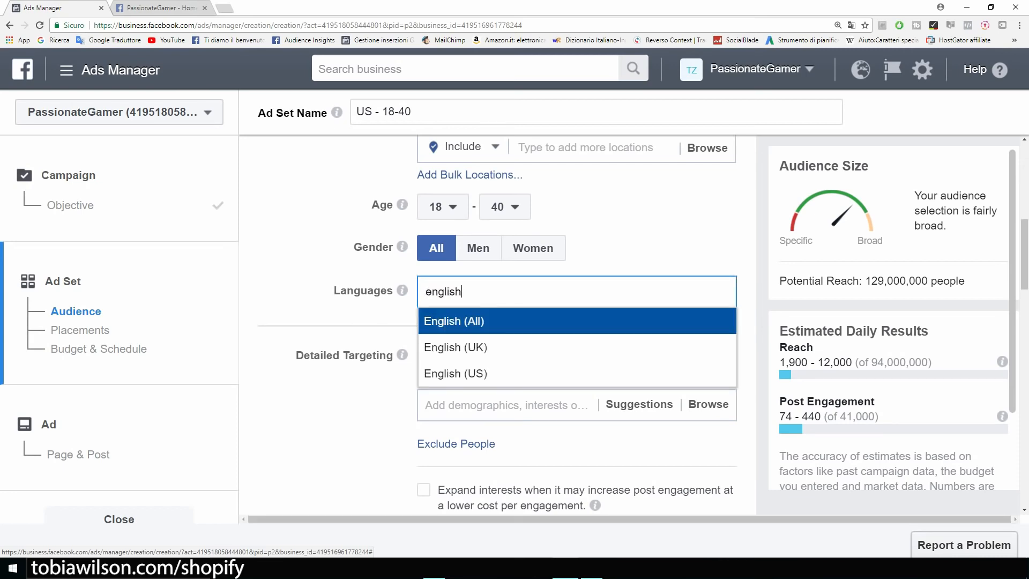
key(Return)
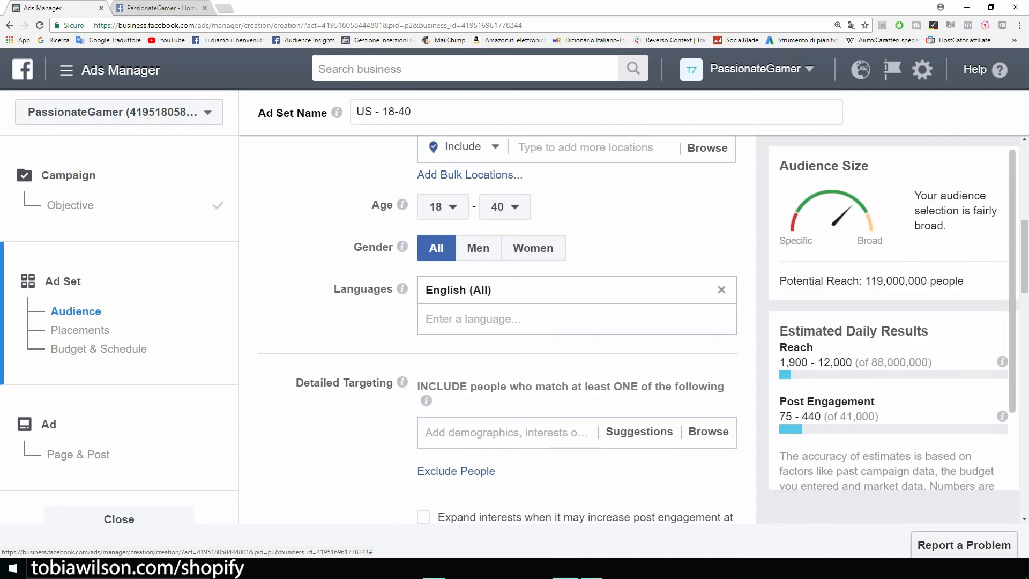
scroll(577, 321, up, 2)
scroll(577, 322, down, 4)
scroll(498, 322, down, 1)
scroll(498, 322, up, 2)
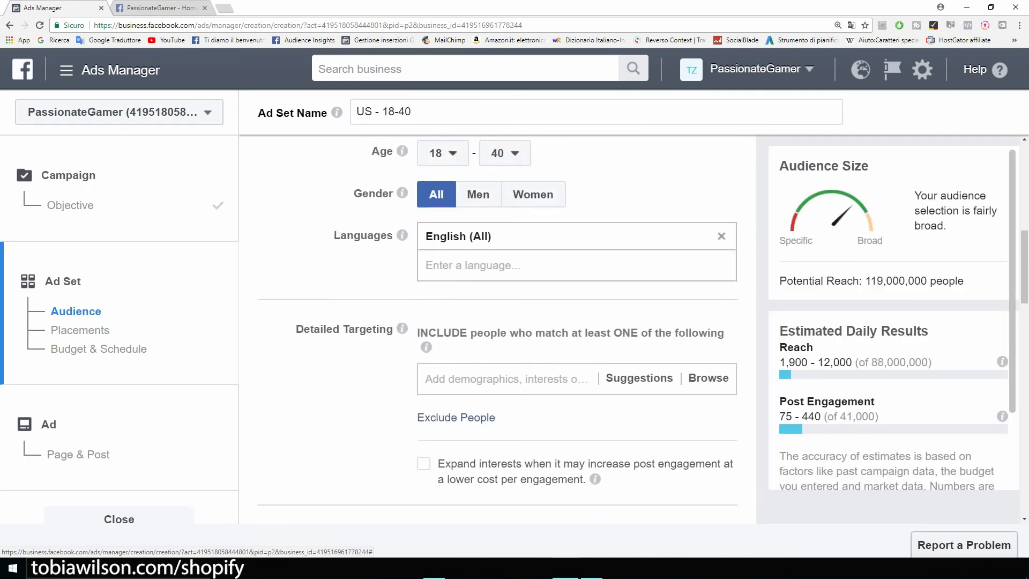
scroll(498, 321, down, 2)
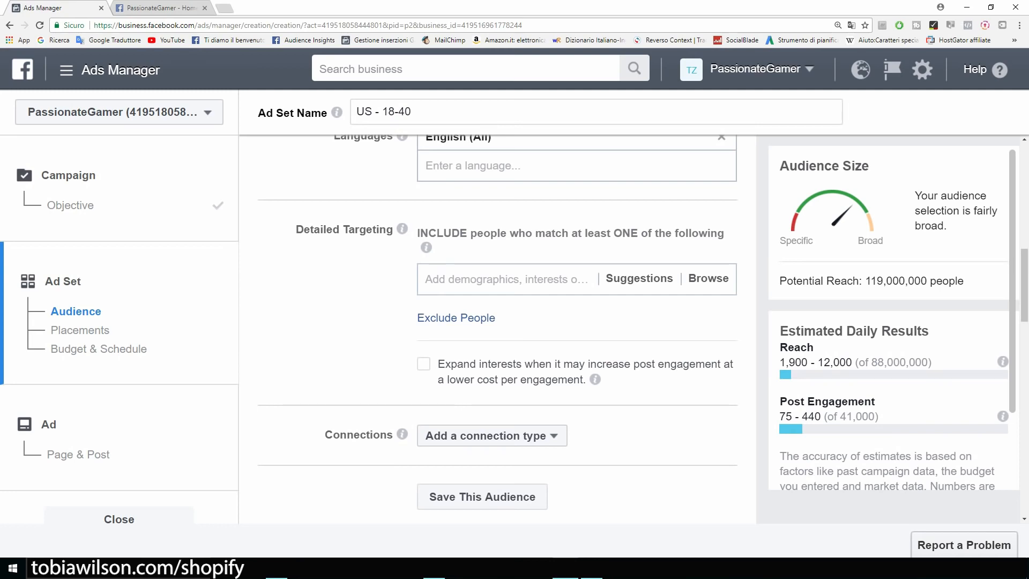
click(154, 8)
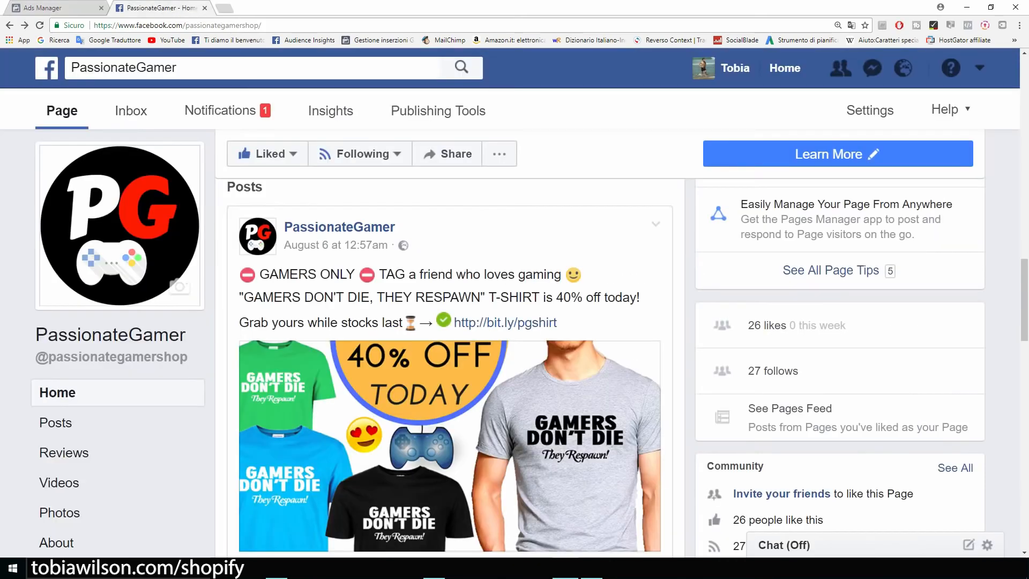
scroll(530, 343, down, 1)
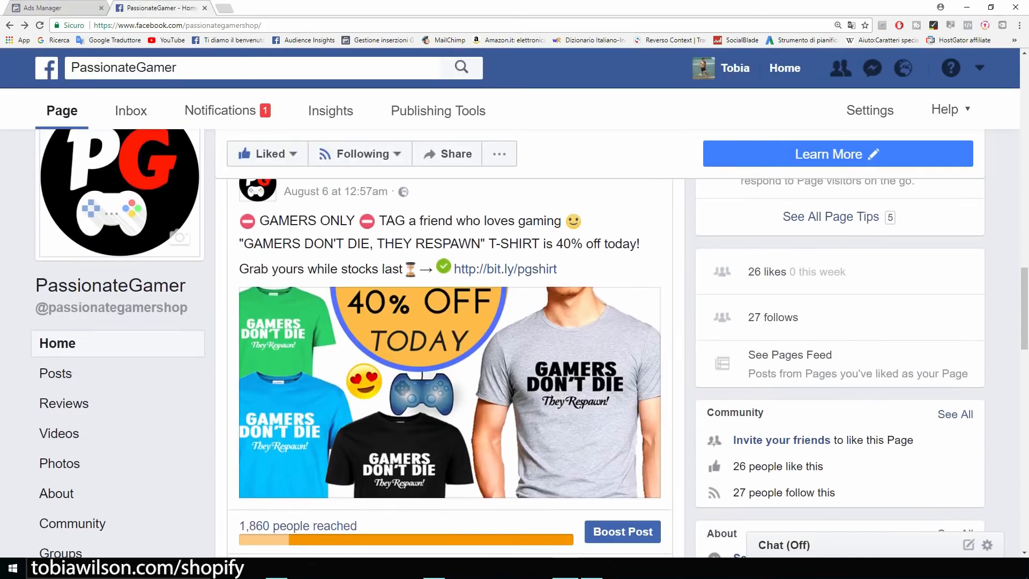
scroll(450, 343, down, 9)
scroll(450, 343, up, 6)
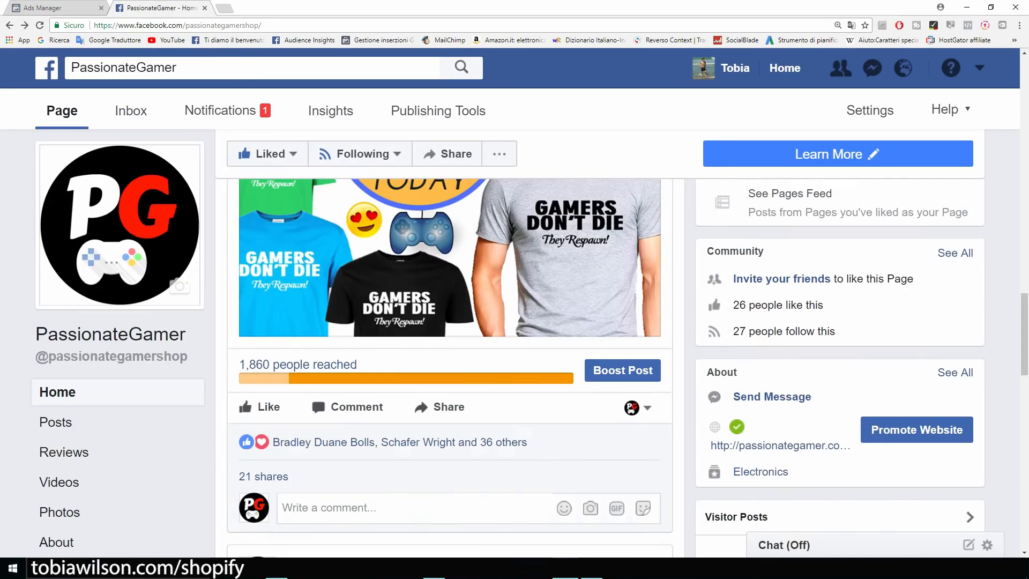
scroll(450, 344, up, 5)
scroll(450, 343, down, 1)
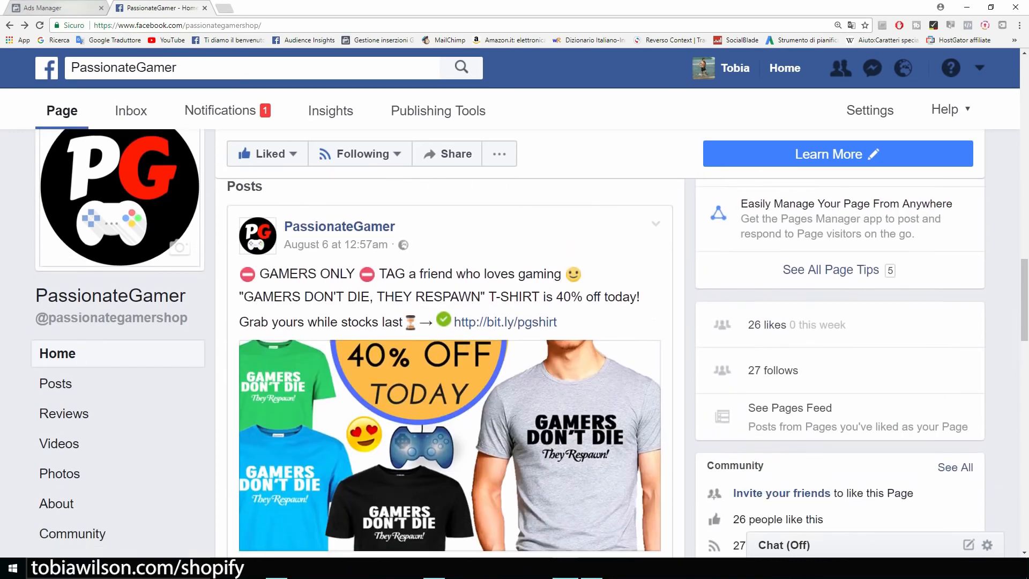
click(53, 8)
Add the Gamer interest to detailed targeting, giving a potential reach of 16,000,000
click(506, 279)
text(gamer)
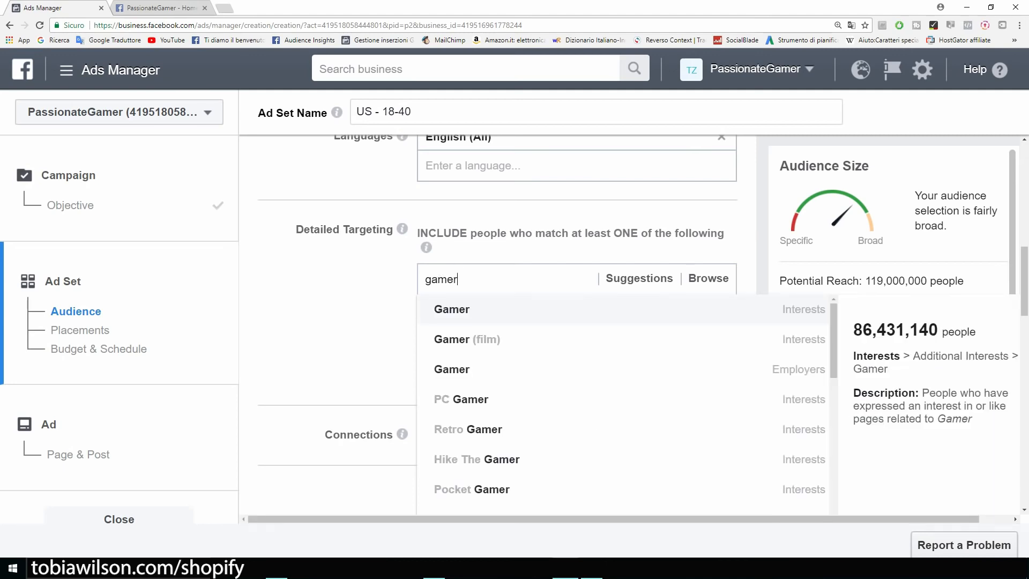
key(Return)
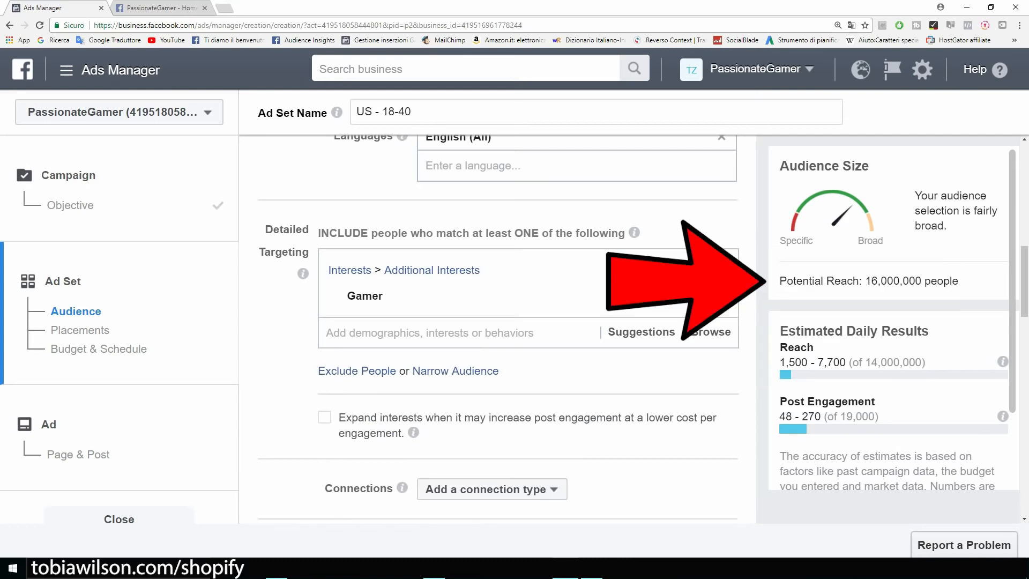
drag(780, 281, 959, 281)
click(965, 282)
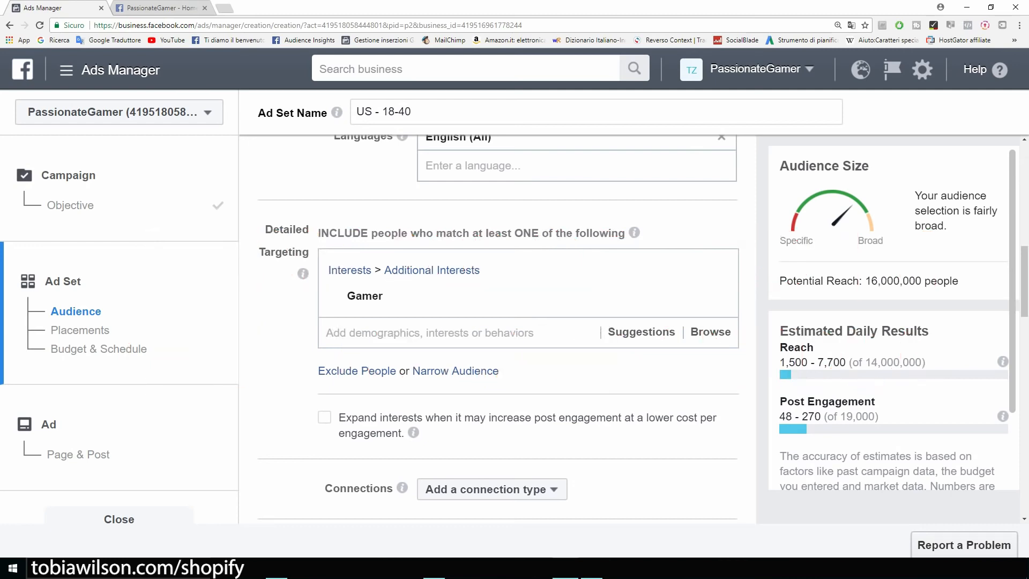
Add the Video games interest, raising potential reach to 61,000,000
scroll(499, 327, up, 2)
scroll(498, 327, down, 5)
scroll(498, 327, up, 3)
scroll(498, 327, down, 2)
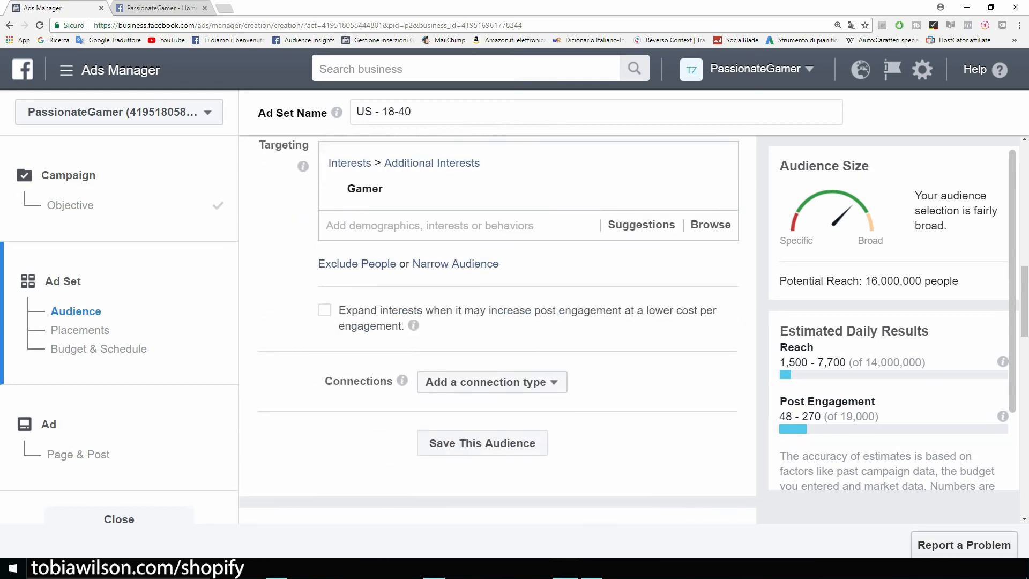
scroll(499, 327, up, 2)
scroll(498, 327, down, 2)
scroll(498, 327, up, 1)
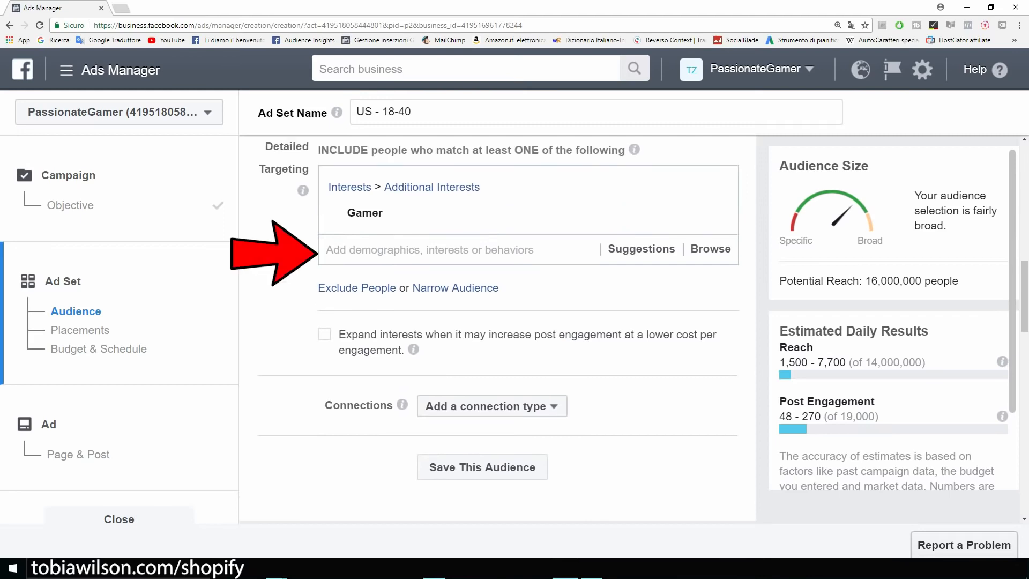
mouse_move(499, 214)
click(461, 250)
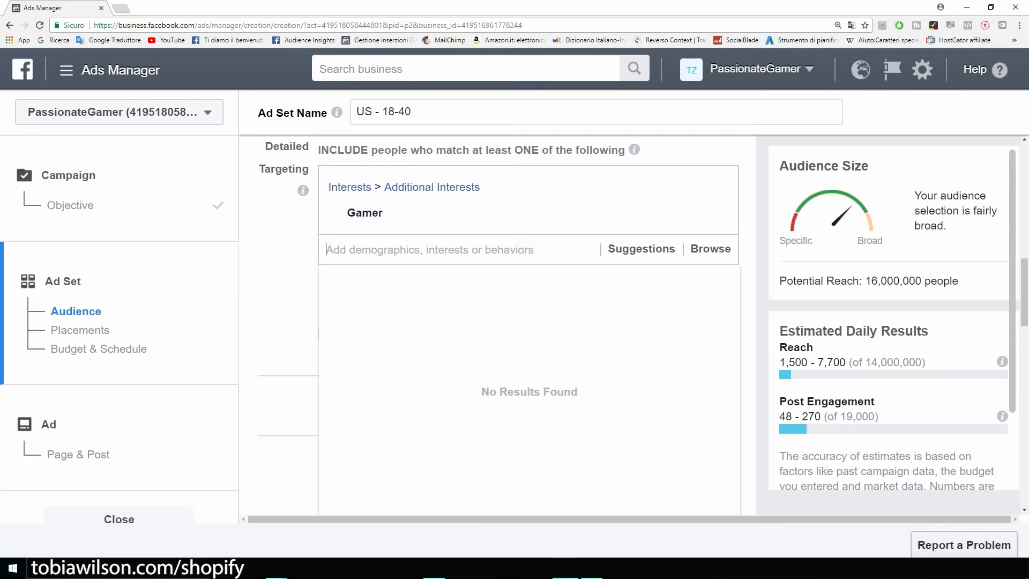
text(video games)
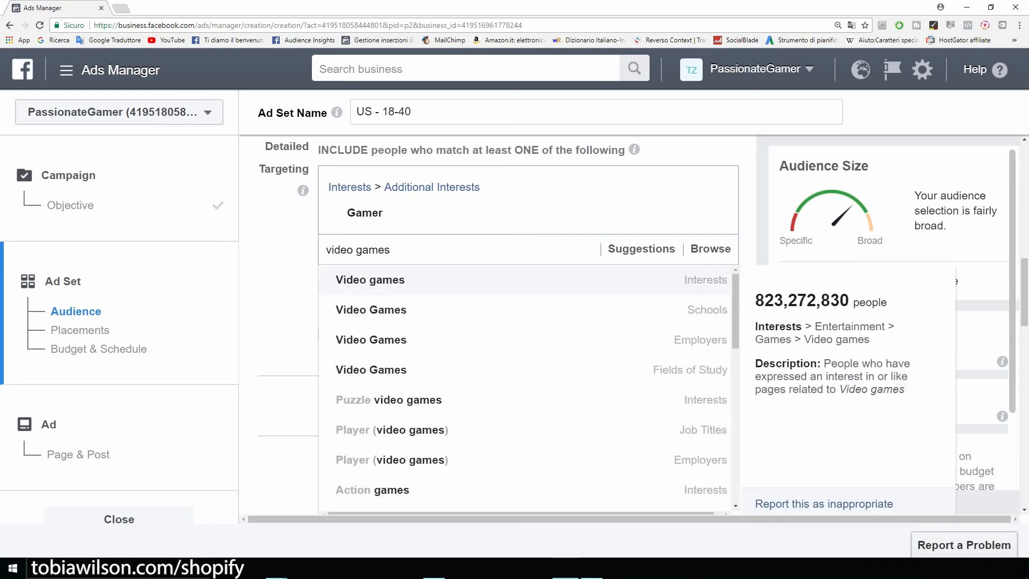
key(Return)
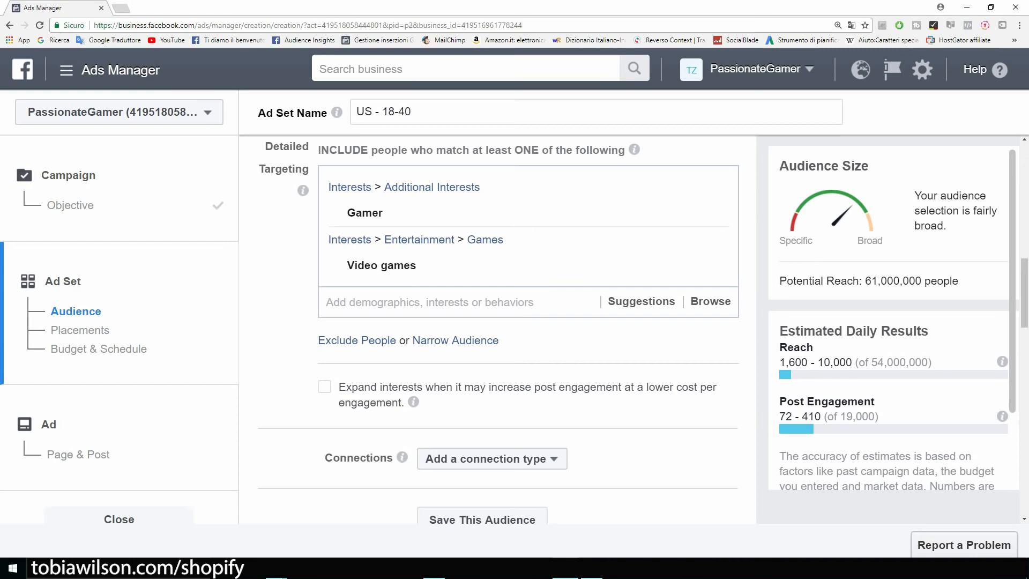
mouse_move(365, 213)
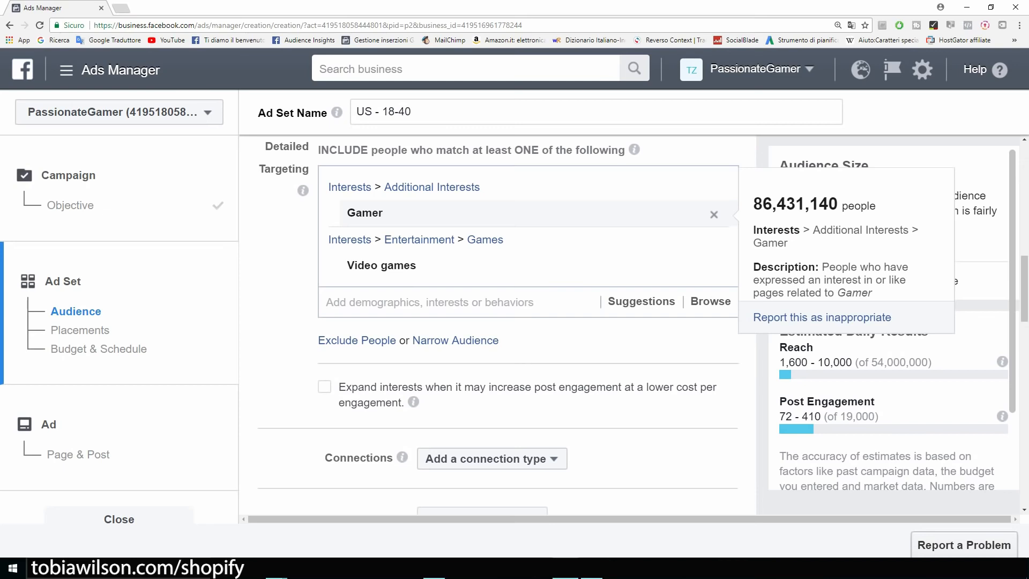
mouse_move(382, 266)
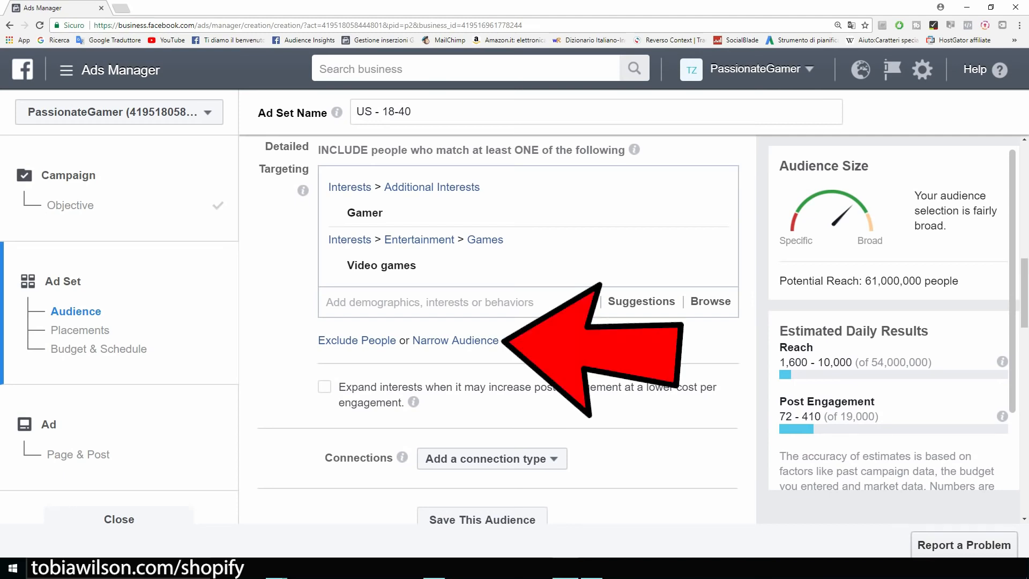
Add a Narrow Audience condition and view its Venn diagram explanation
click(456, 341)
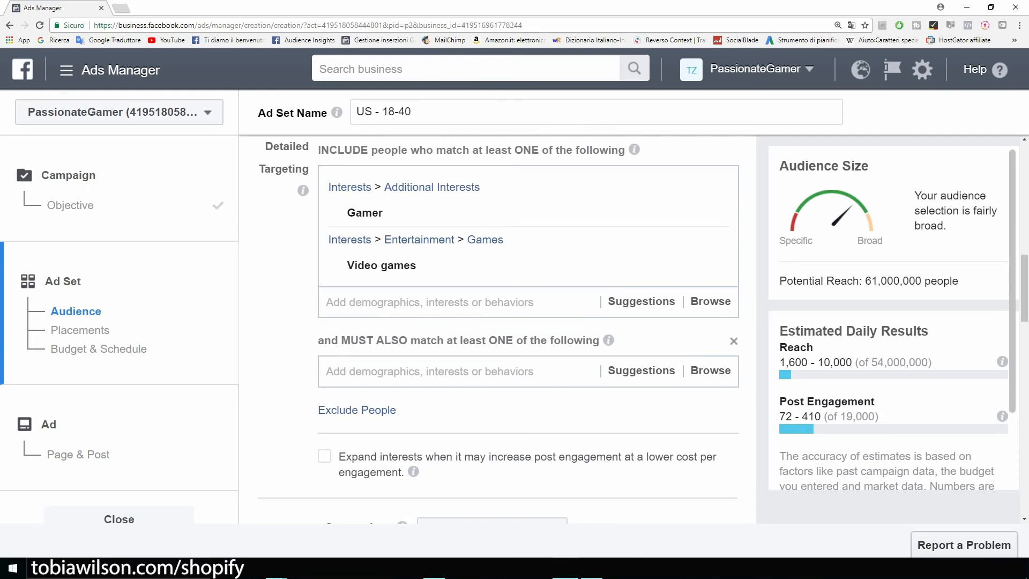
click(430, 372)
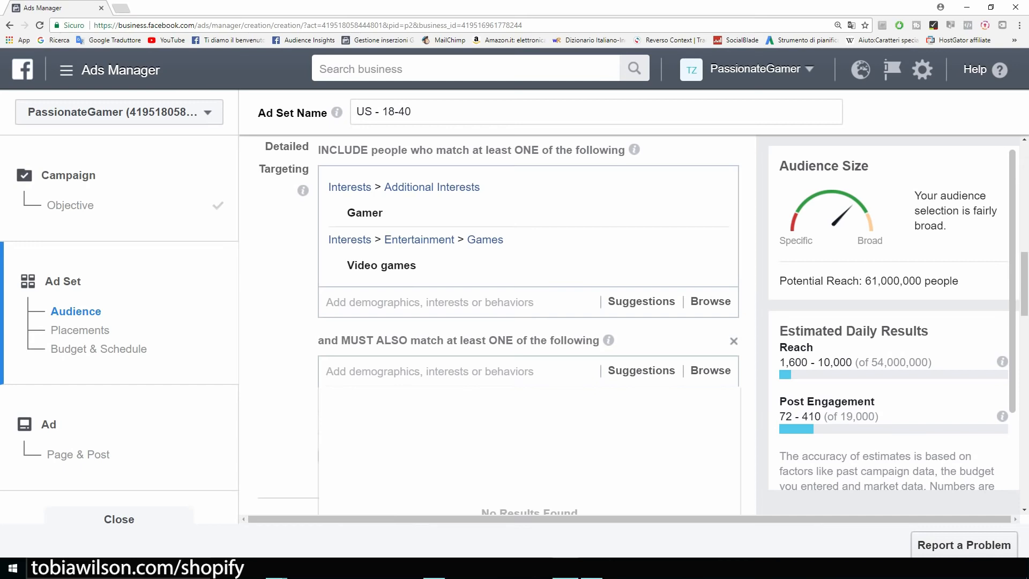
key(Escape)
click(592, 568)
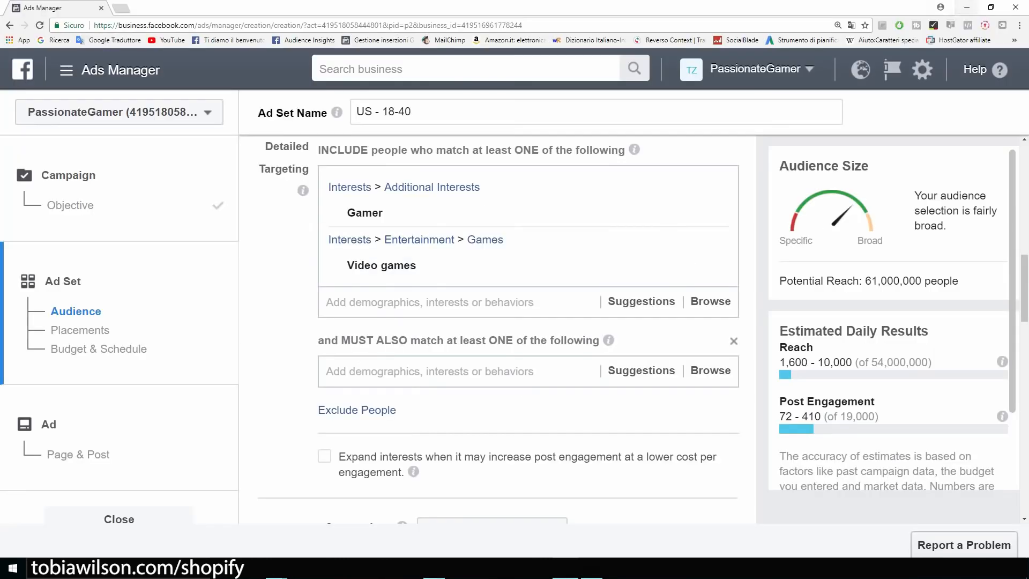
Require iBuyPower, Alienware, Logitech or Razer Inc., cutting potential reach to 1,600,000
click(430, 371)
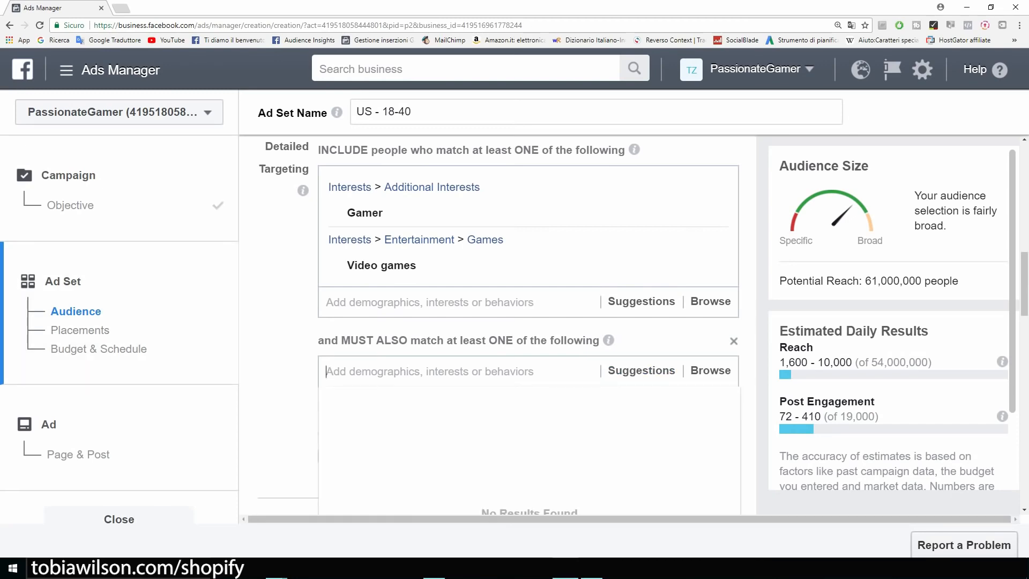
text(i)
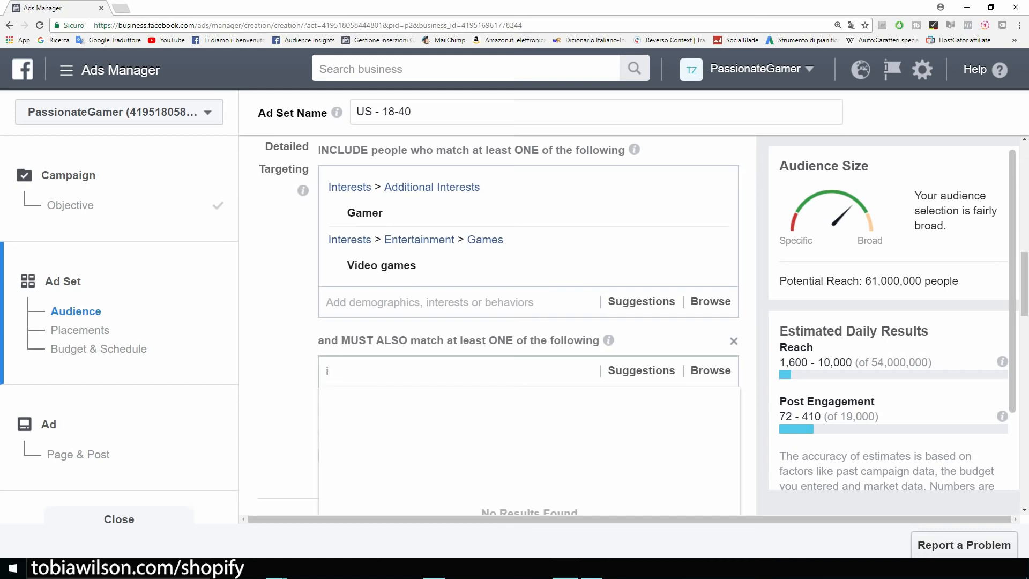
text(buypower)
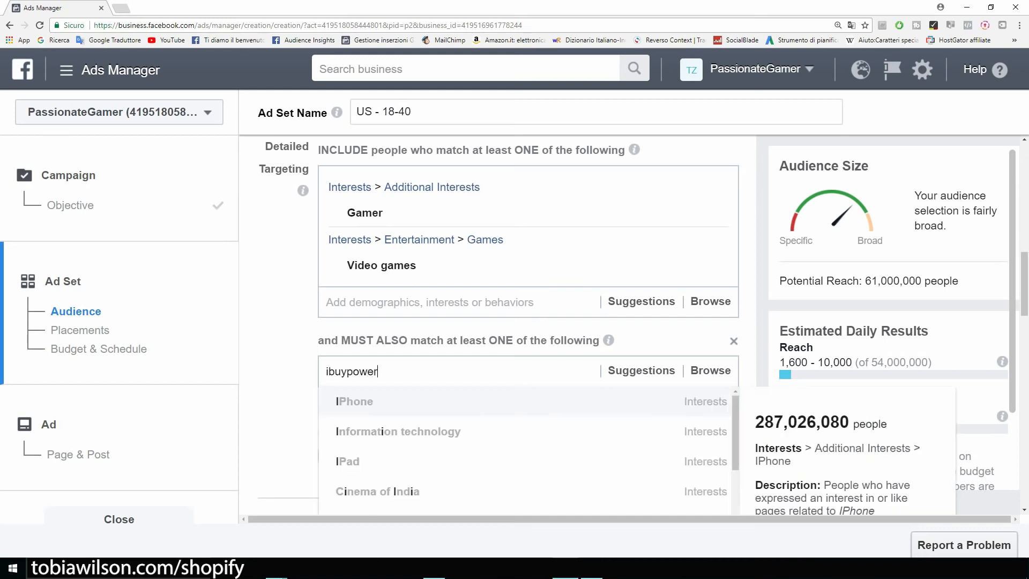
key(Return)
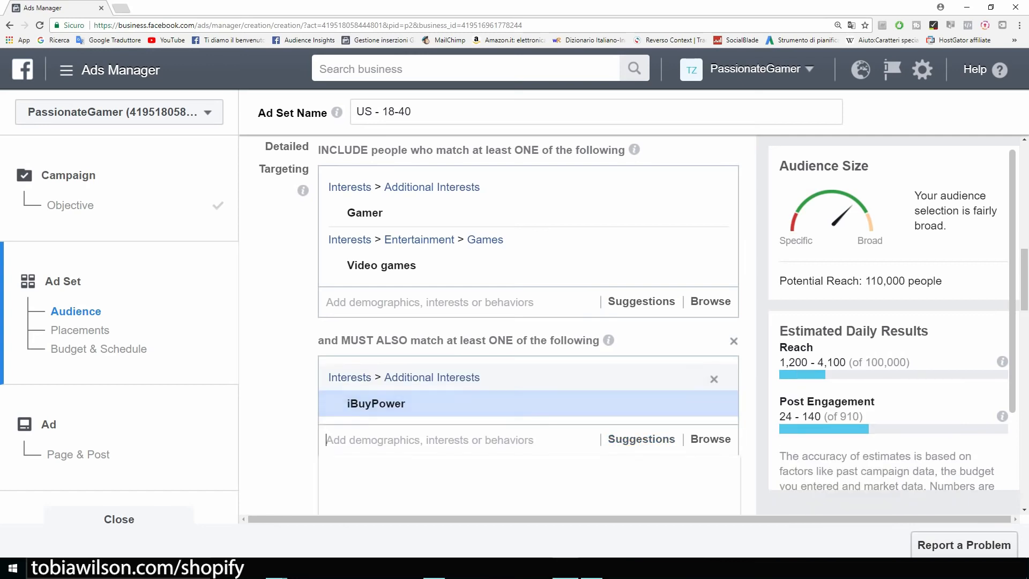
scroll(528, 371, down, 1)
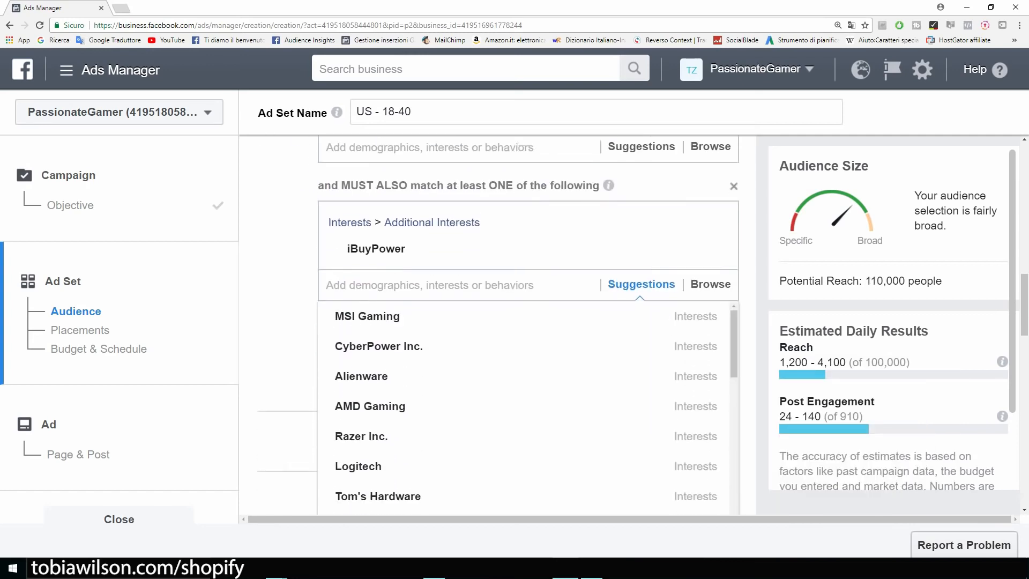
click(375, 371)
scroll(375, 374, down, 2)
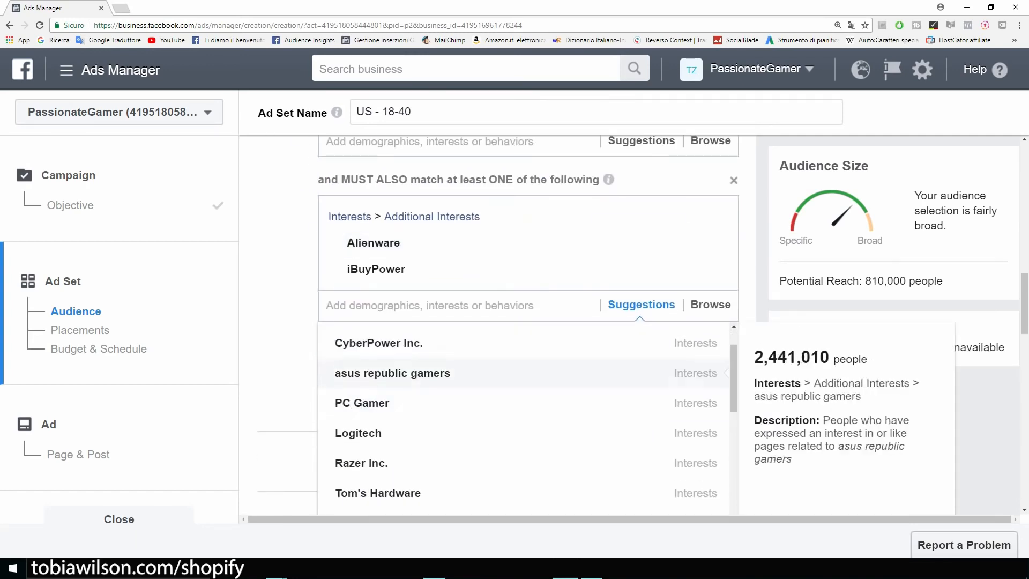
click(358, 379)
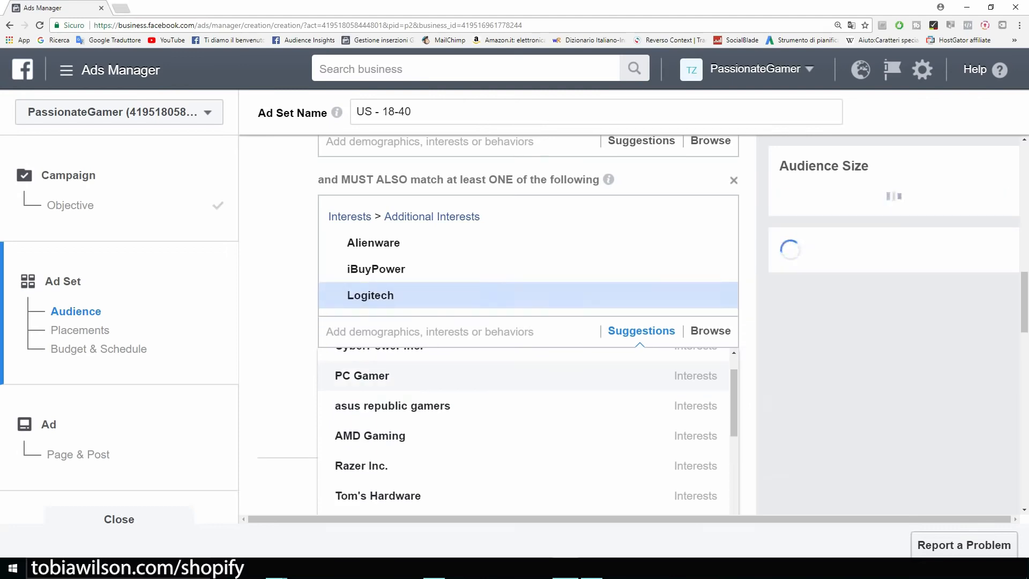
click(362, 466)
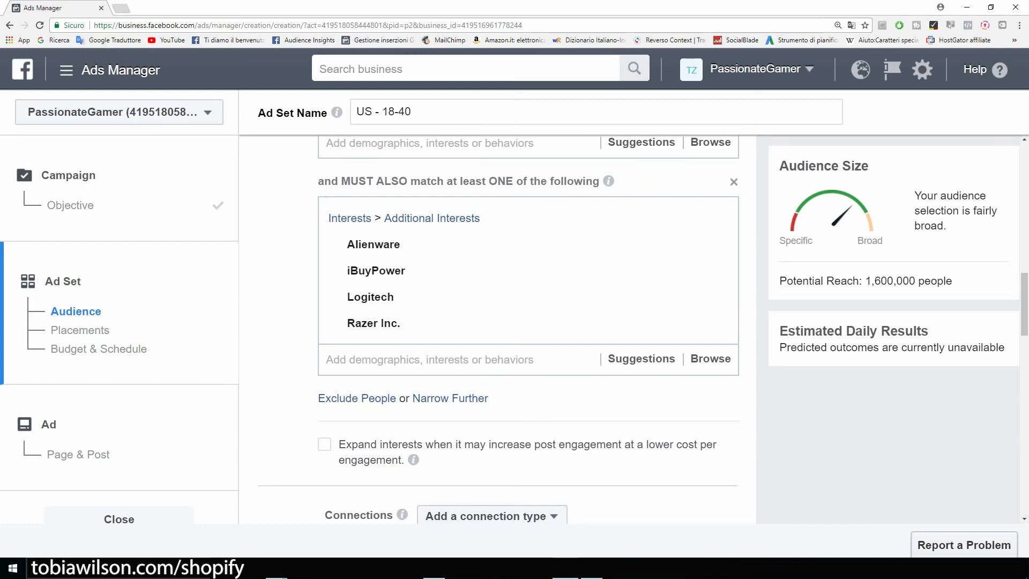
drag(953, 281, 780, 281)
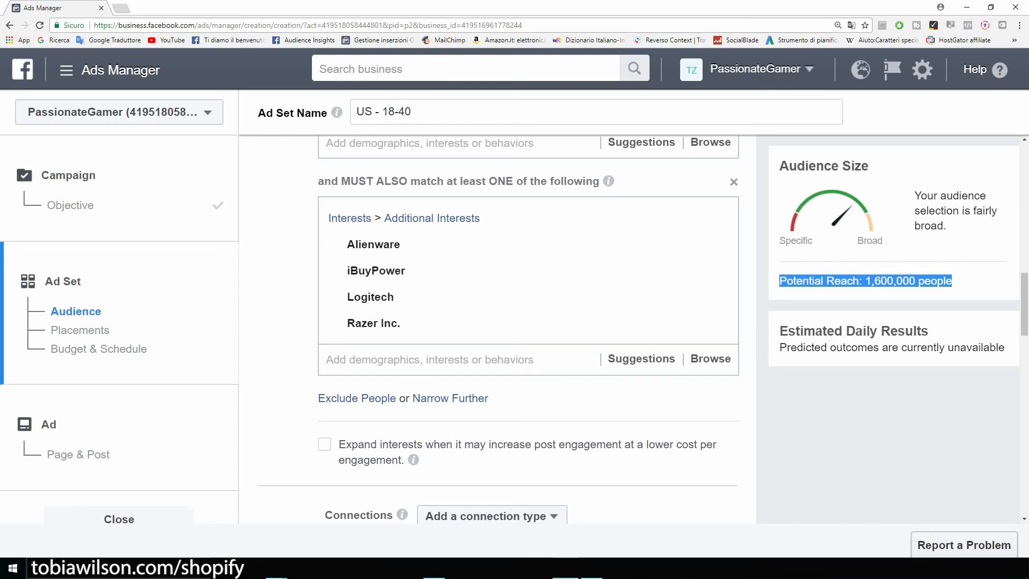
click(779, 281)
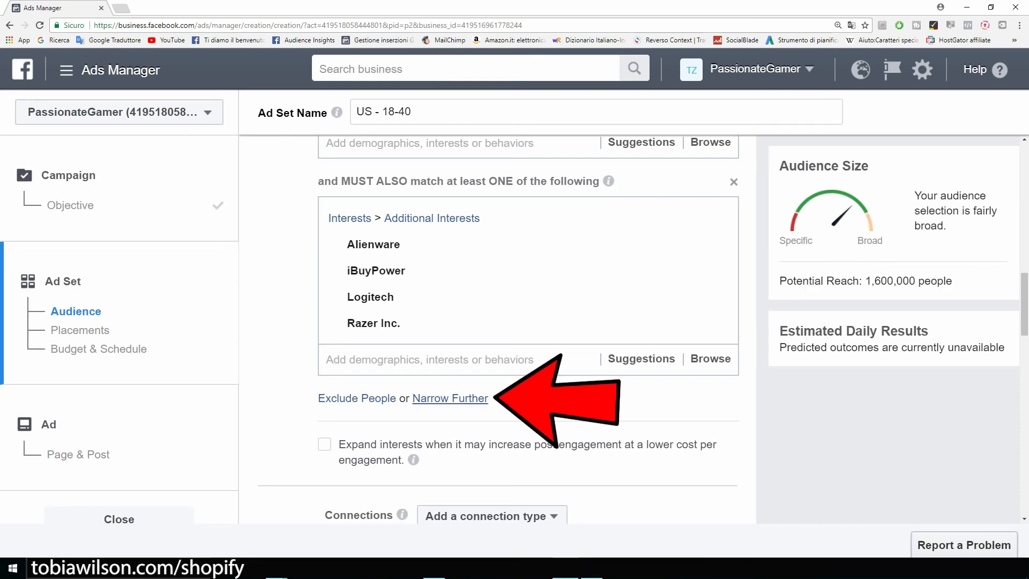
Narrow the audience to also require a T-shirt interest, giving potential reach of 610,000
click(450, 398)
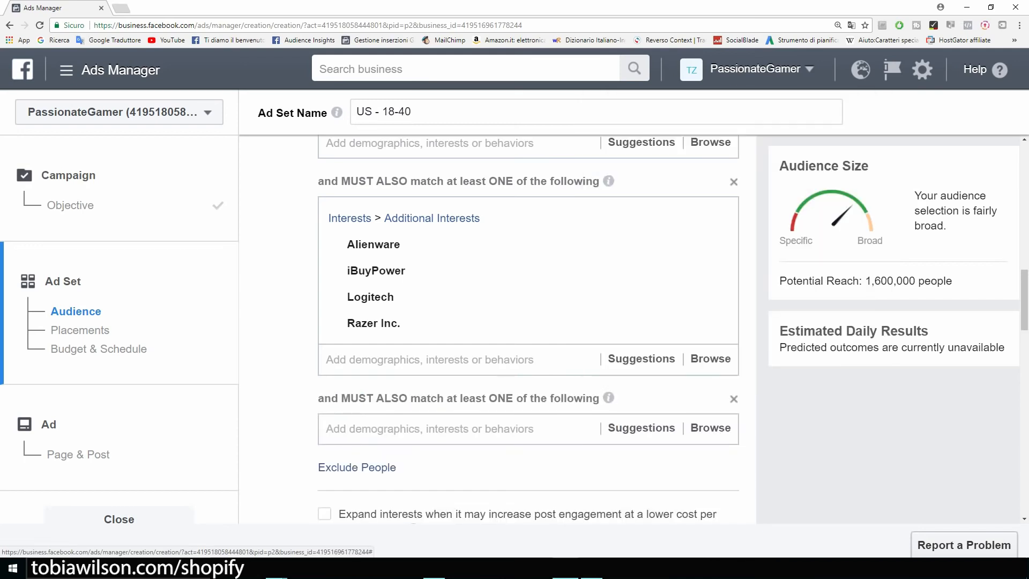
click(430, 429)
text(t shirt)
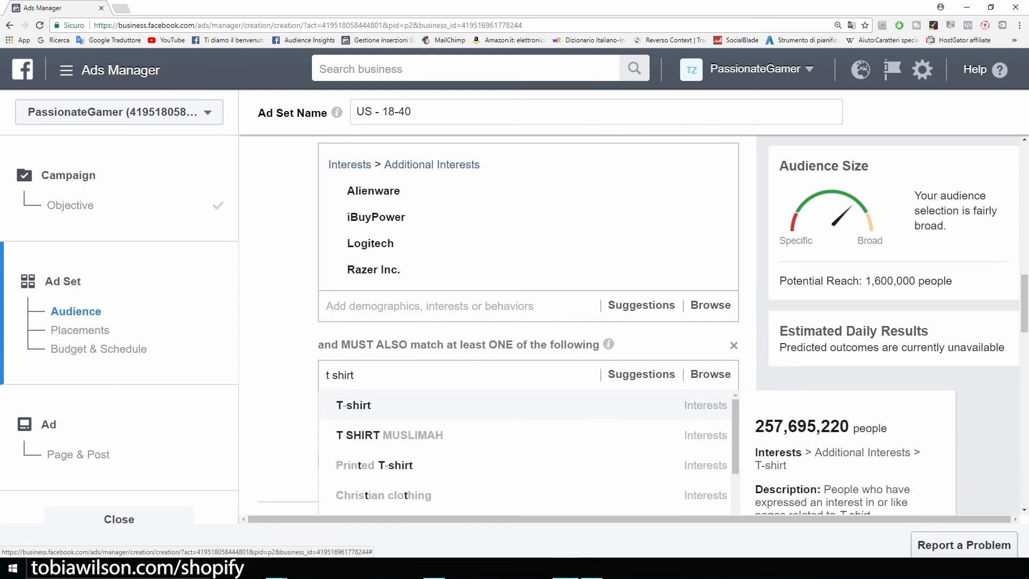
key(Return)
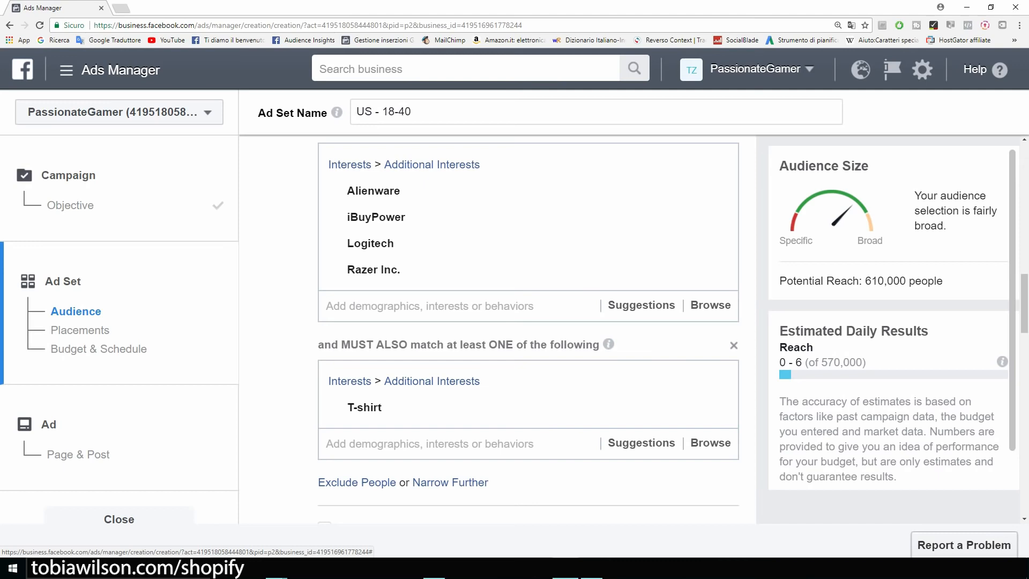
scroll(529, 322, up, 3)
drag(944, 281, 862, 281)
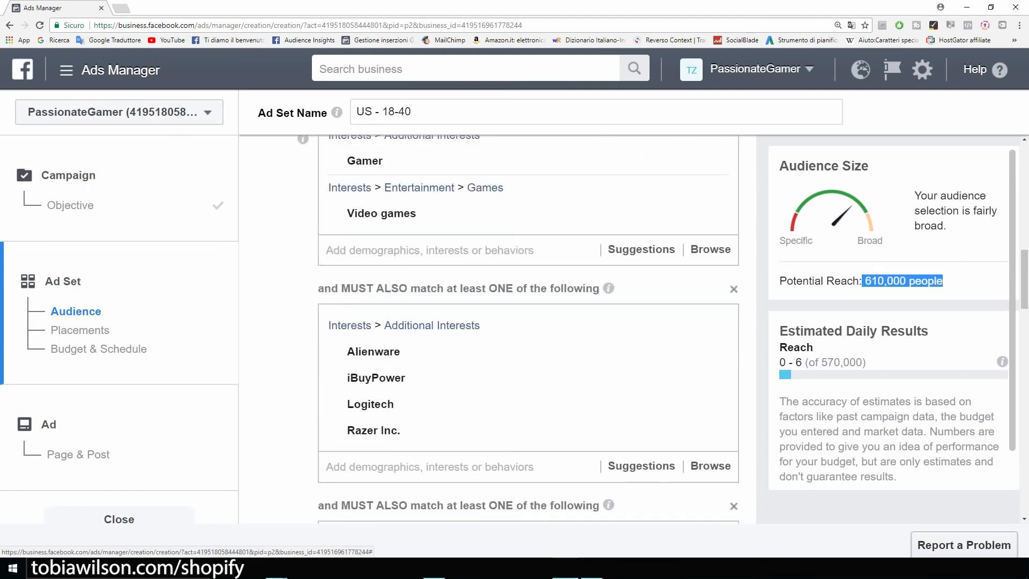
scroll(529, 322, down, 3)
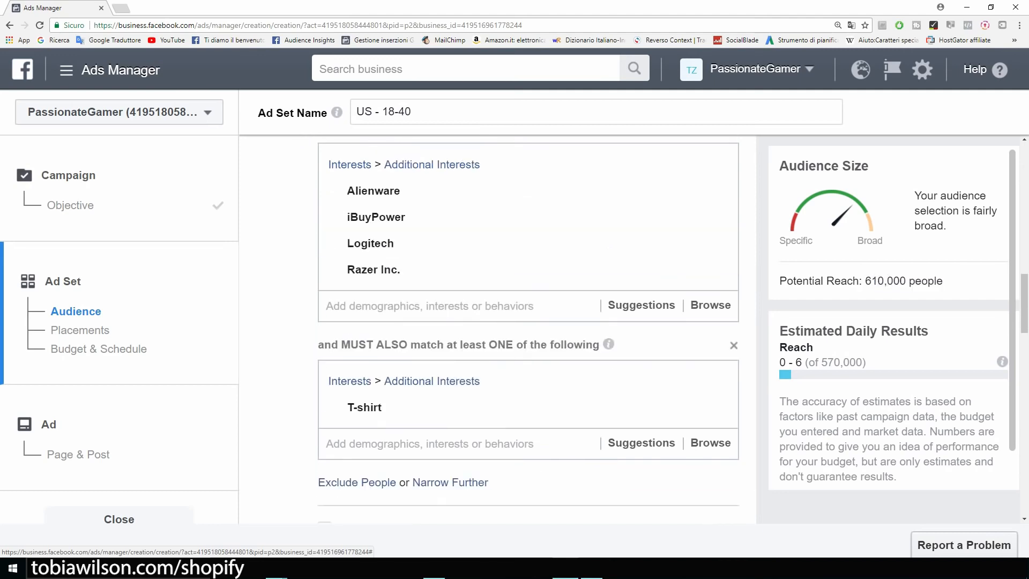
scroll(528, 322, down, 5)
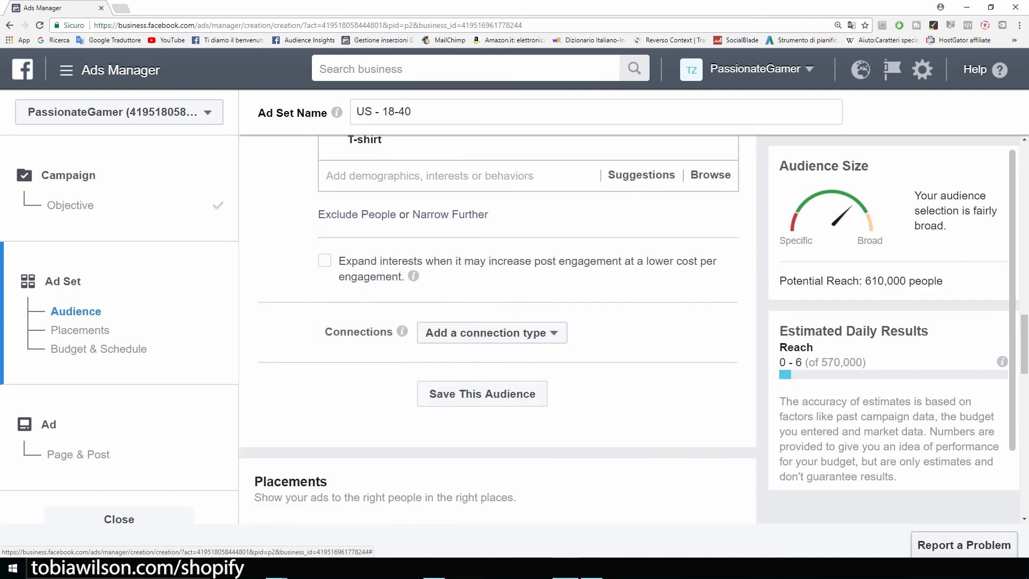
scroll(498, 332, down, 3)
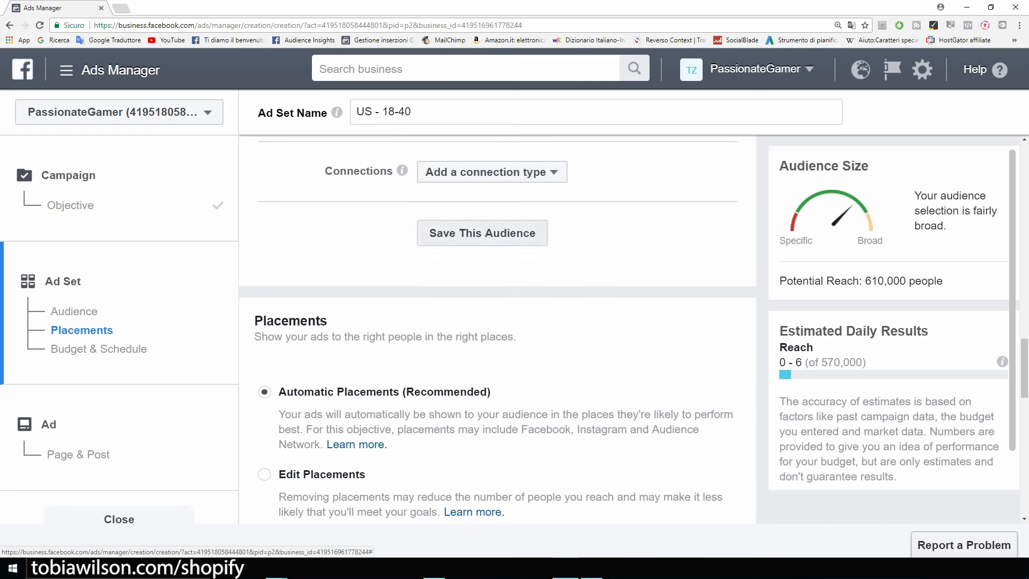
scroll(497, 332, up, 1)
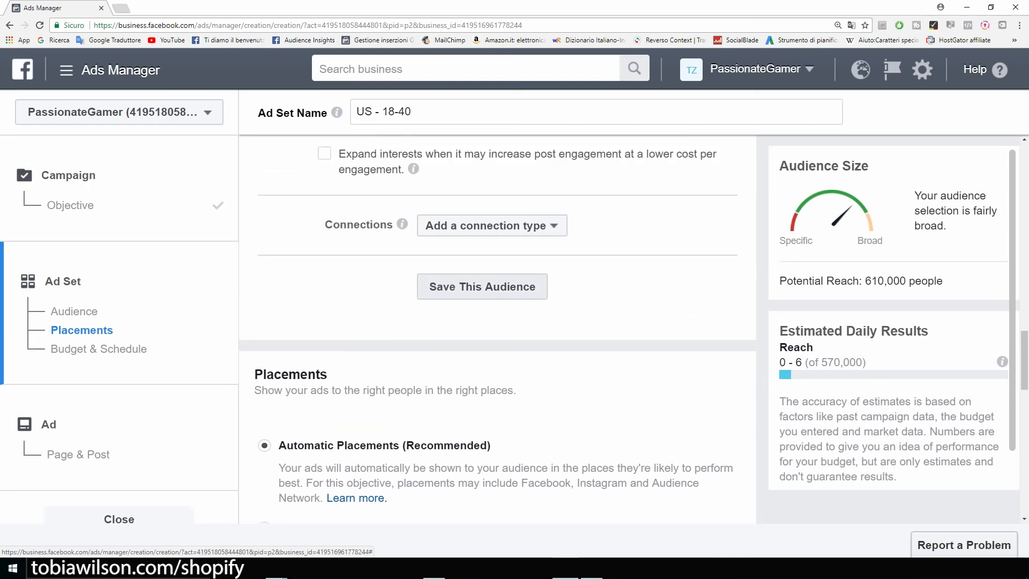
Save the current targeting as an audience named Example, replacing PassionateGamer
click(482, 287)
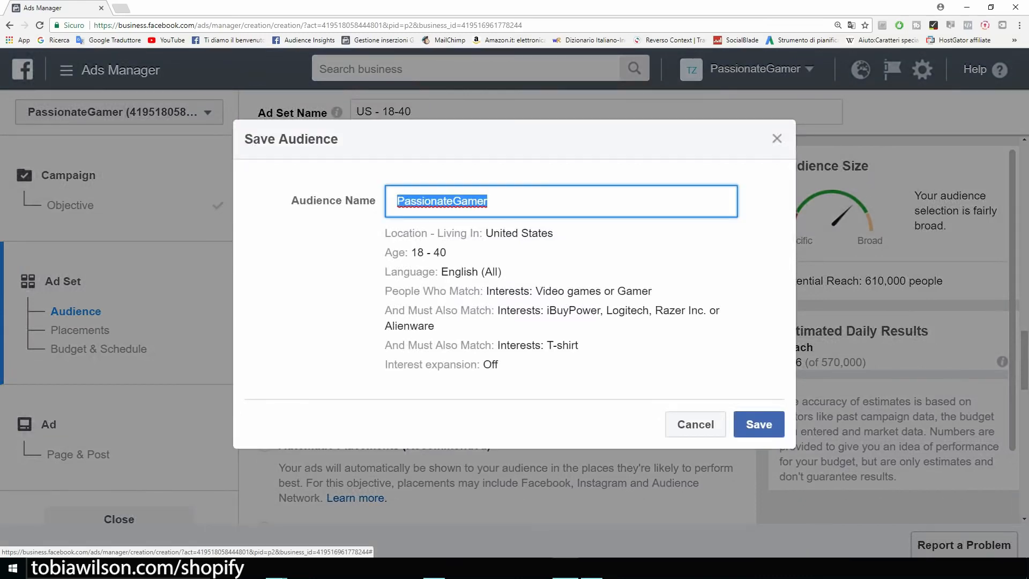
key(BackSpace)
text(Example)
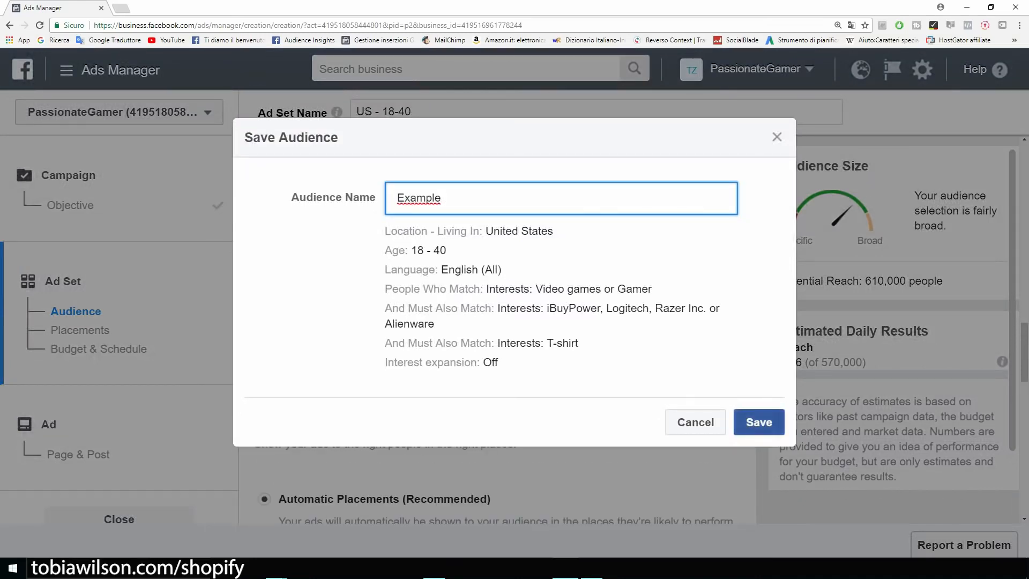
click(759, 426)
scroll(498, 333, down, 8)
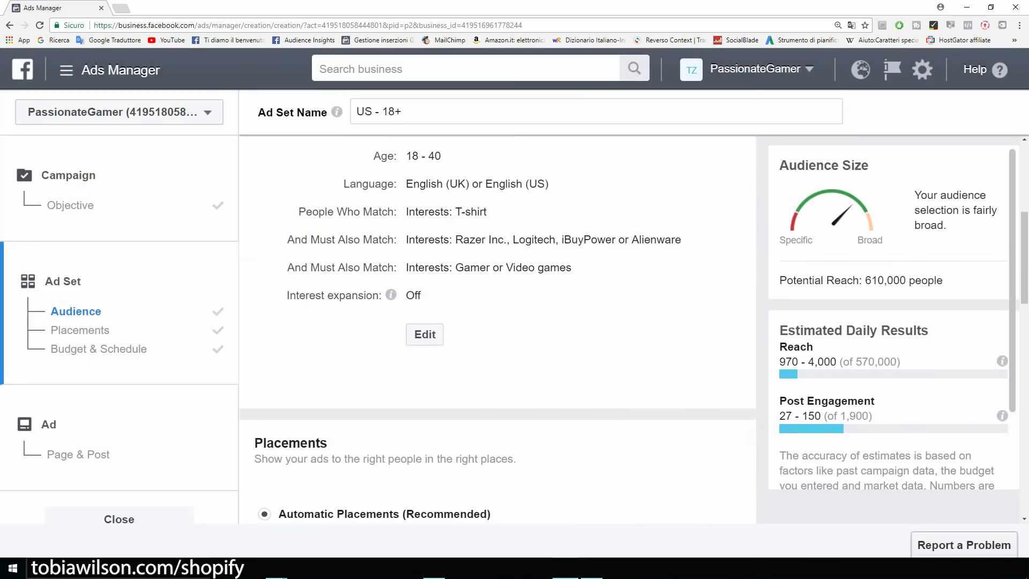
scroll(498, 333, down, 1)
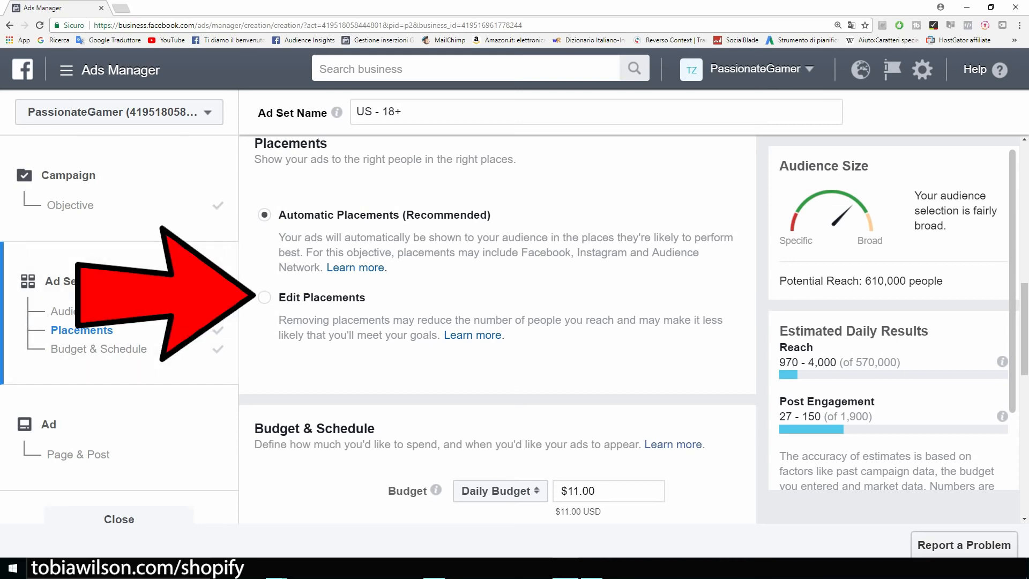
Edit placements to uncheck Audience Network and Instagram, keeping All Devices (reach 390,000)
click(265, 298)
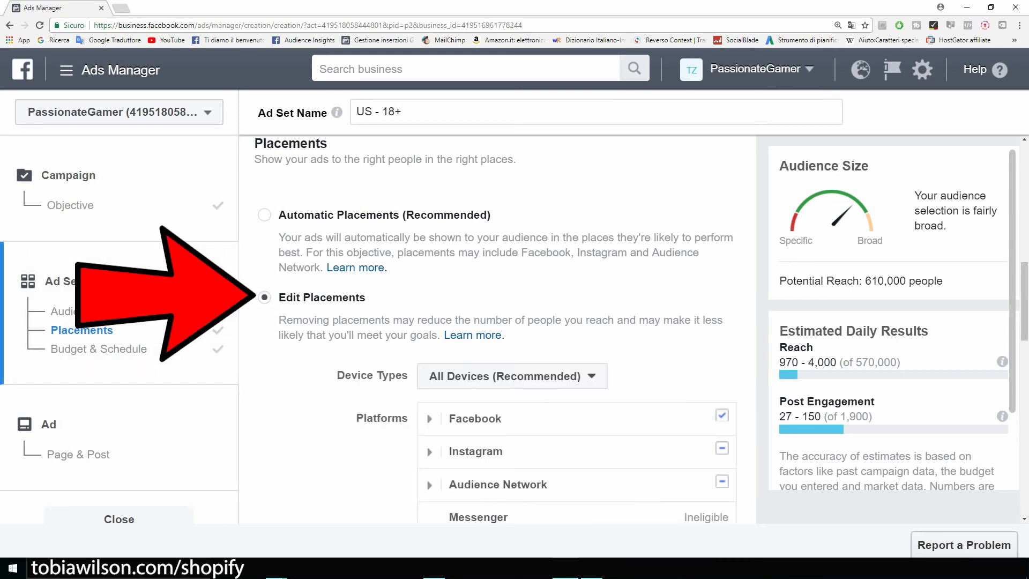
scroll(497, 329, down, 2)
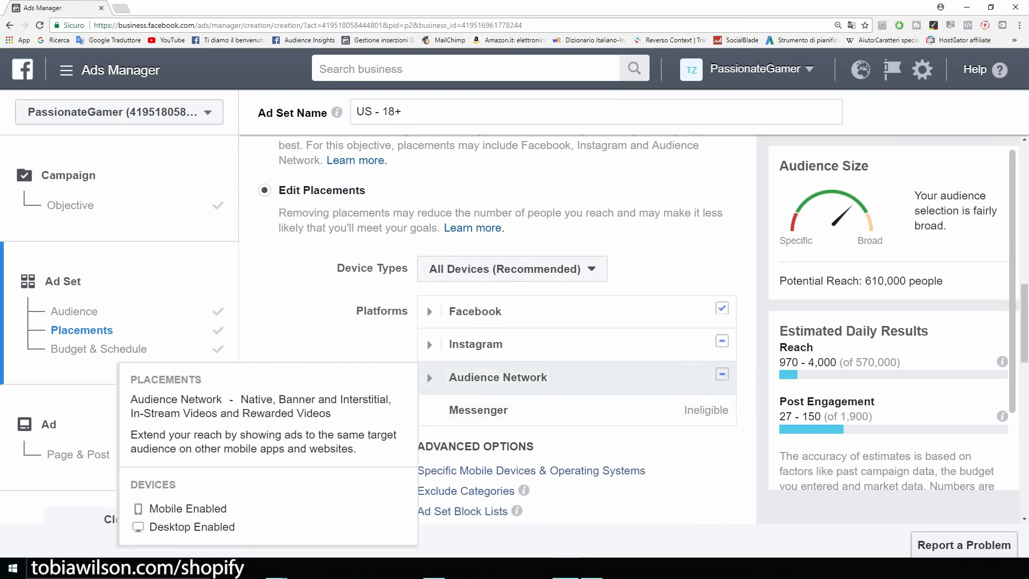
click(722, 374)
click(722, 341)
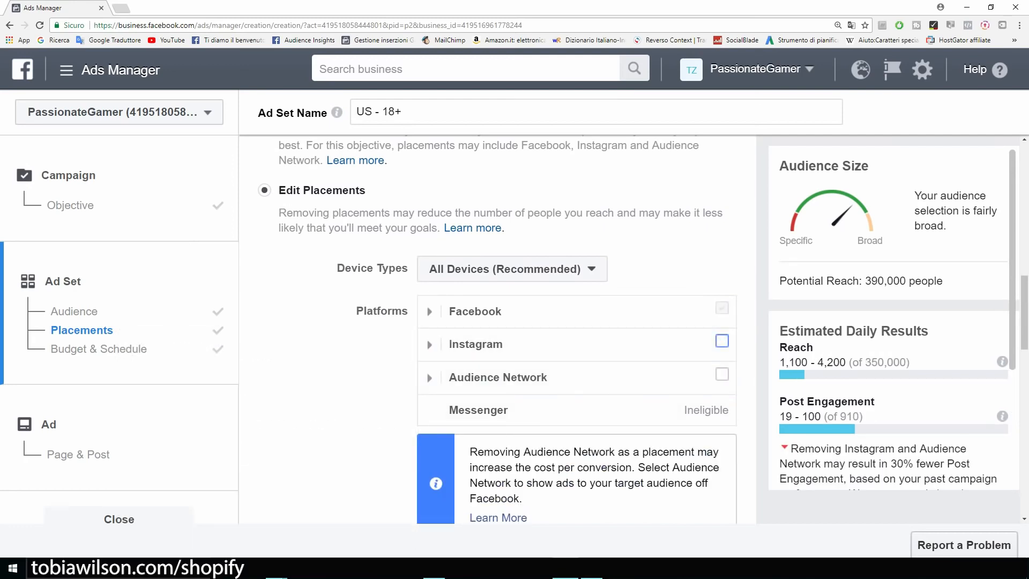
mouse_move(475, 312)
scroll(498, 329, down, 2)
scroll(497, 329, up, 1)
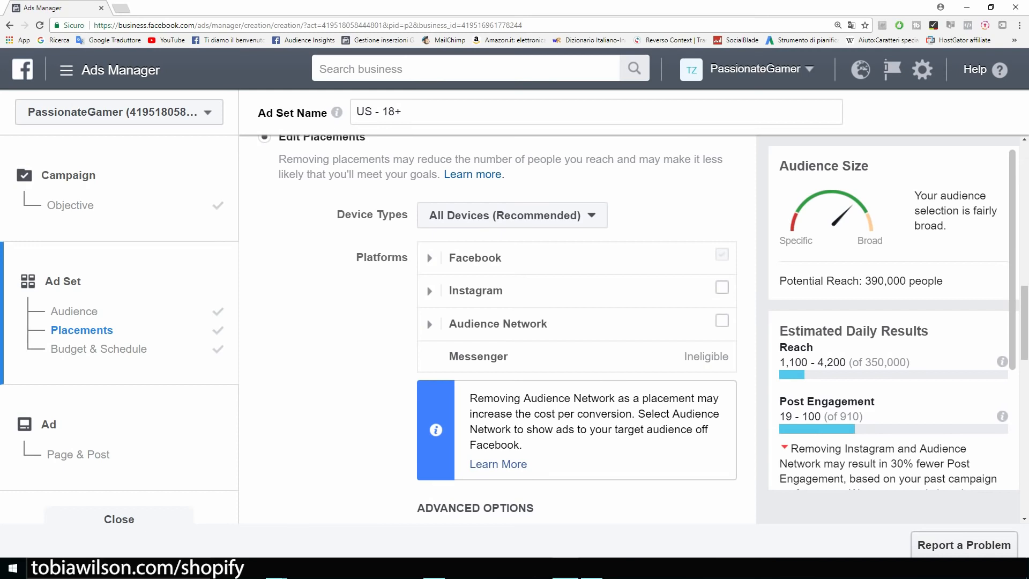
drag(944, 281, 862, 281)
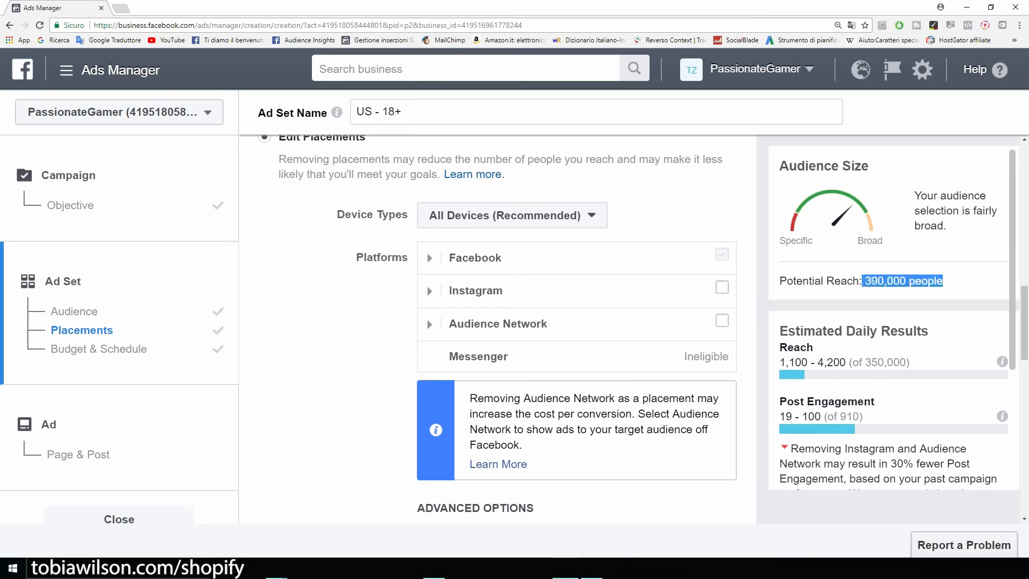
click(865, 281)
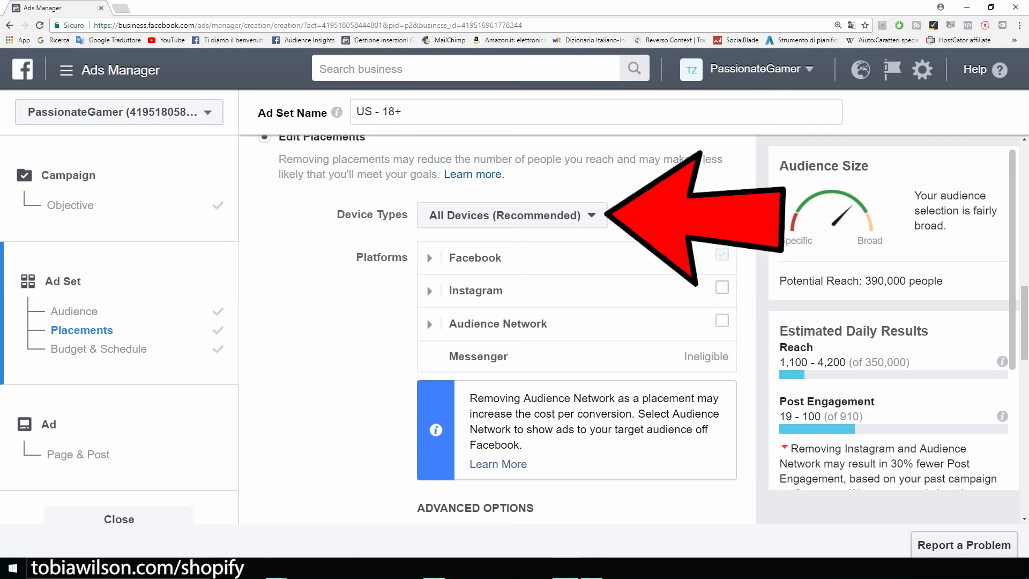
click(513, 215)
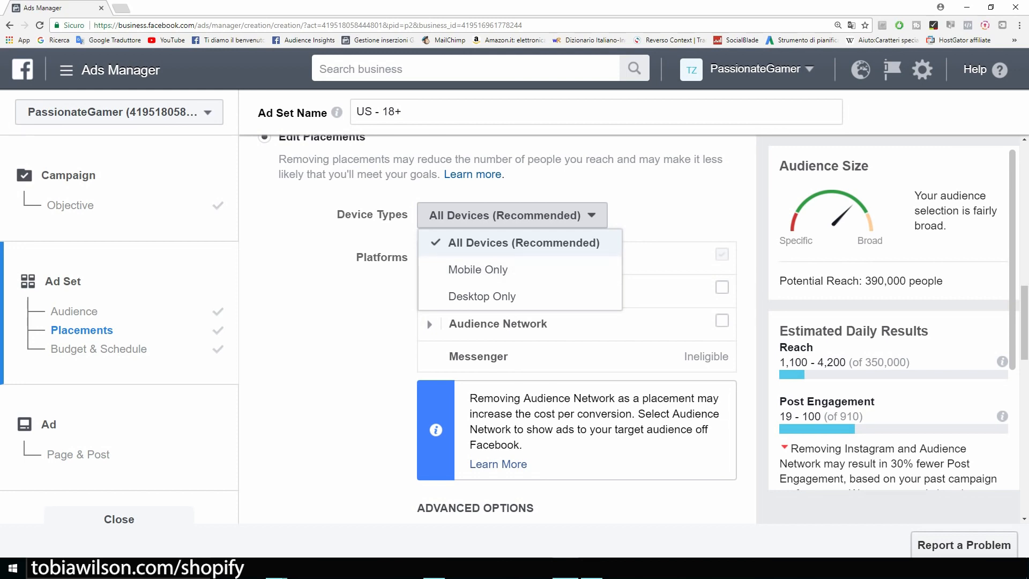
key(Escape)
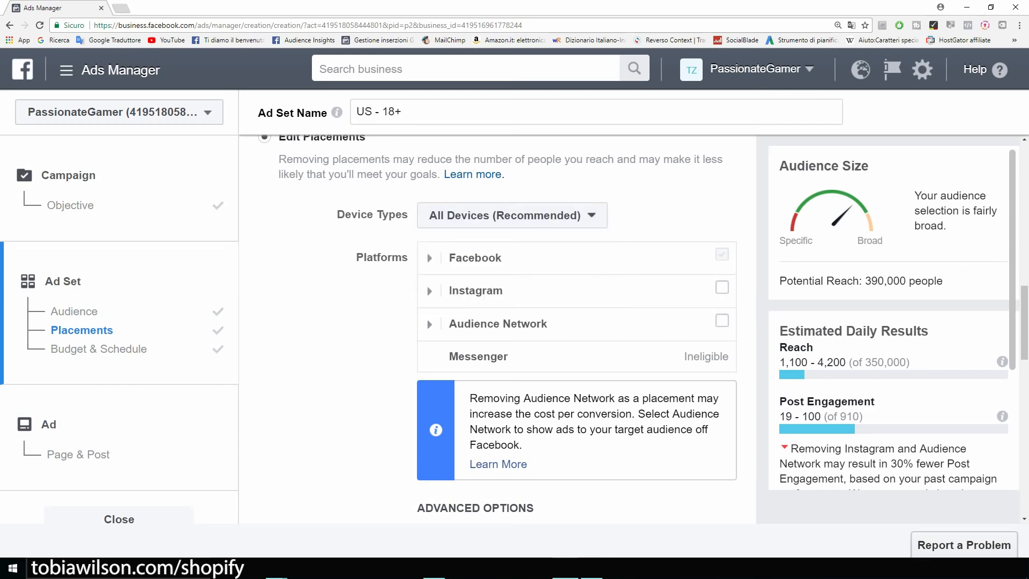
Change the daily budget from $11.00 to $5.00 and continue to the Page & Post step
scroll(497, 329, down, 6)
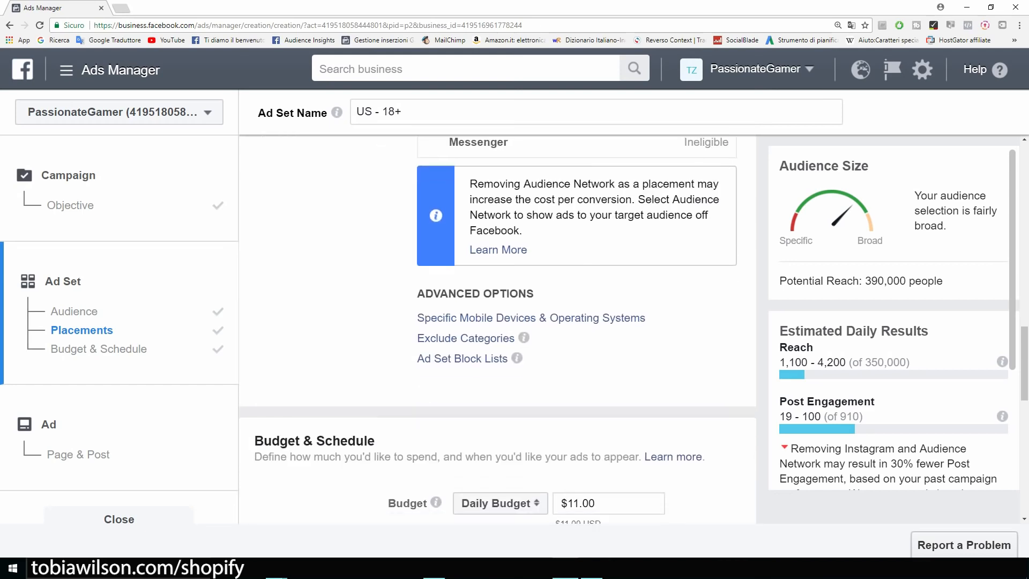
scroll(436, 289, down, 2)
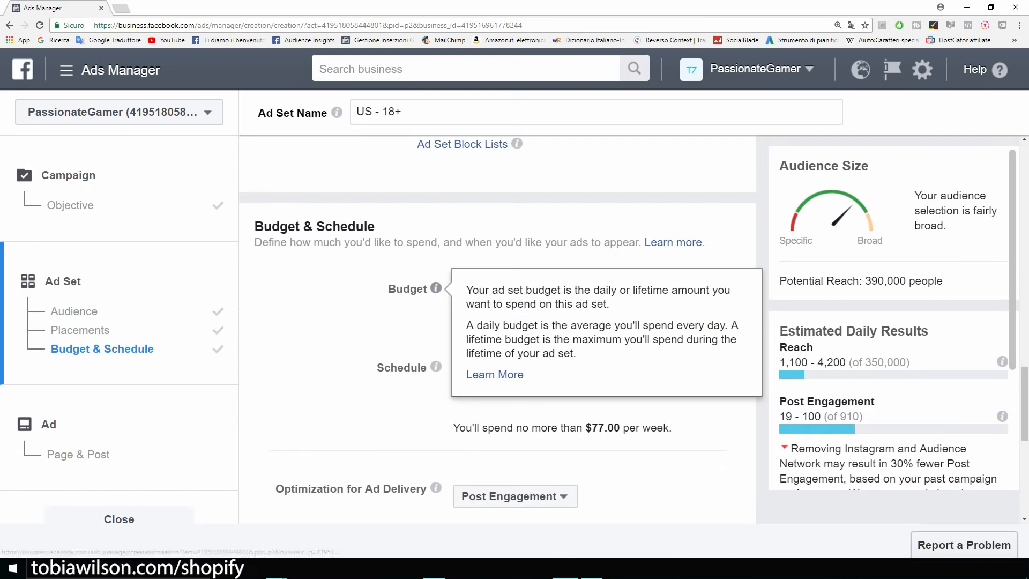
drag(568, 289, 580, 289)
key(BackSpace)
text(5)
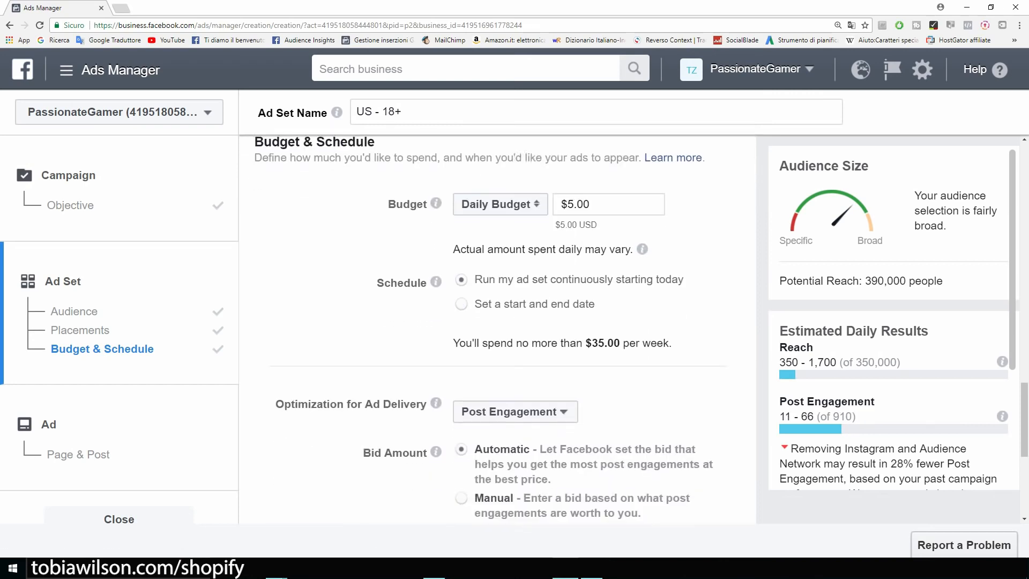
scroll(504, 329, down, 1)
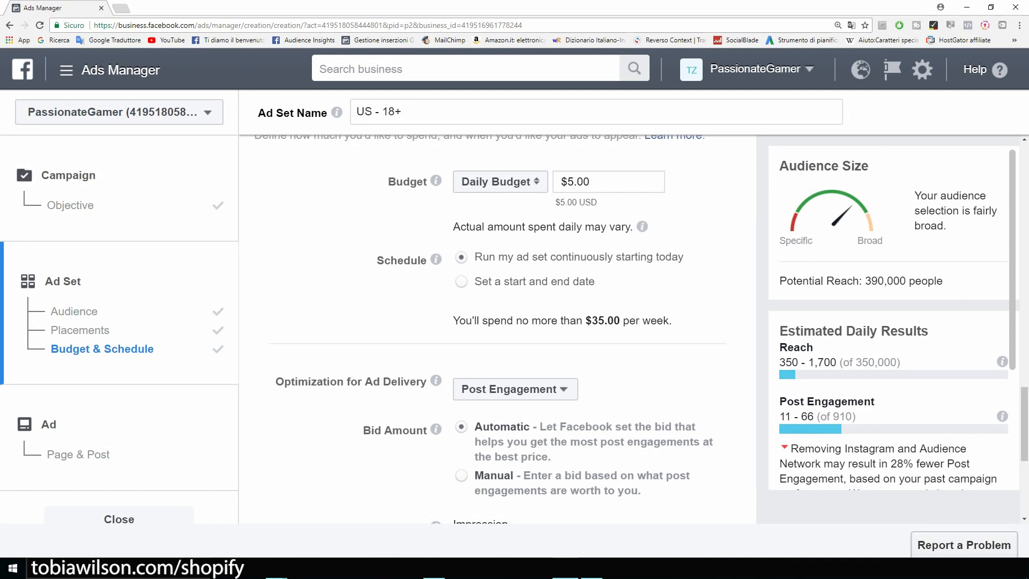
scroll(497, 330, down, 3)
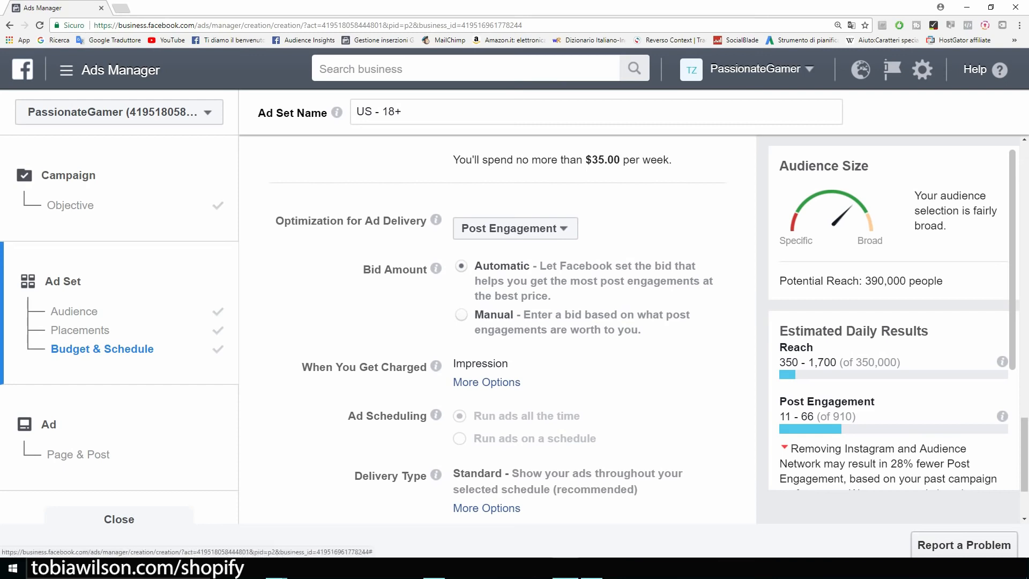
scroll(498, 322, down, 2)
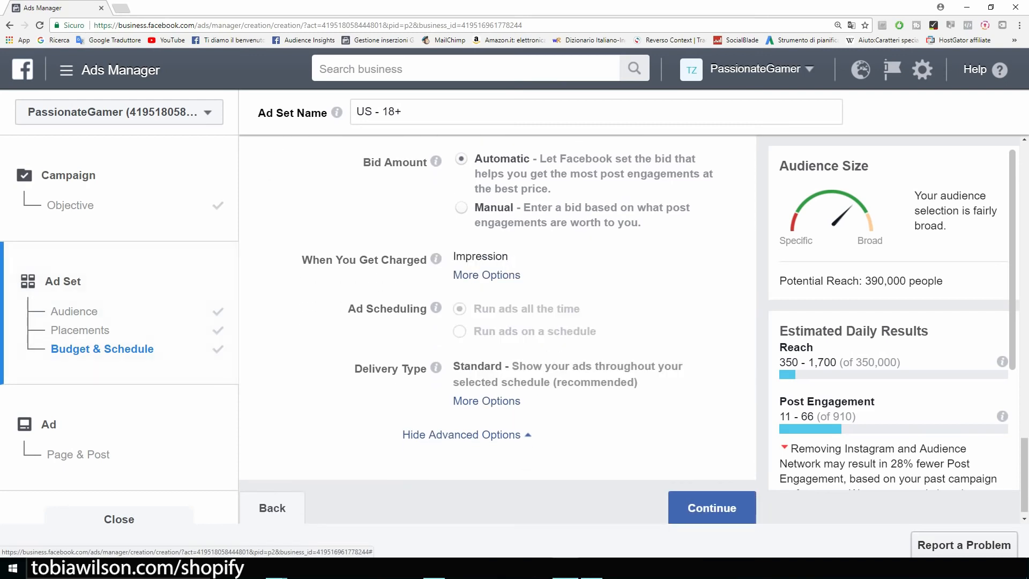
scroll(498, 332, down, 1)
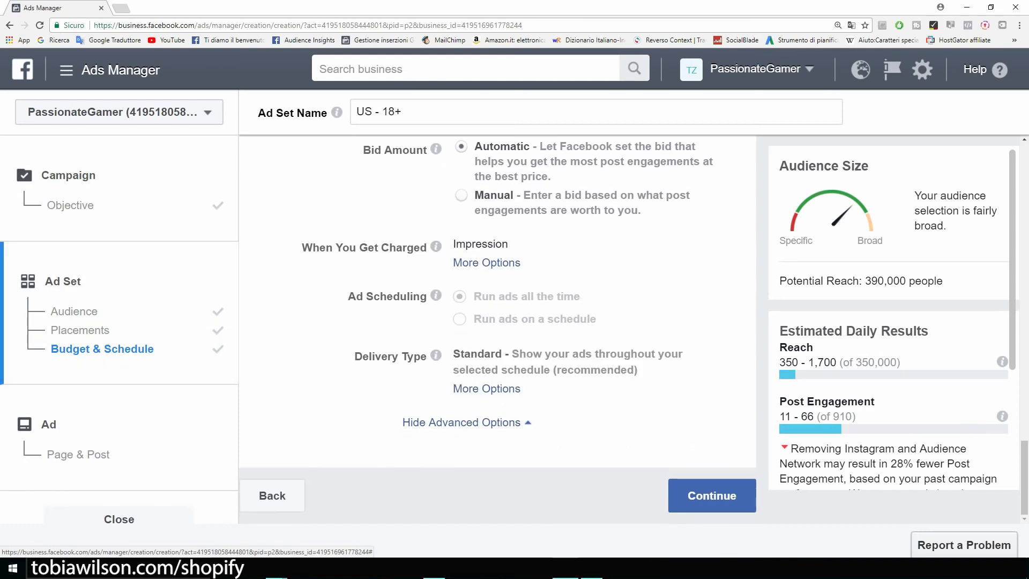
click(712, 495)
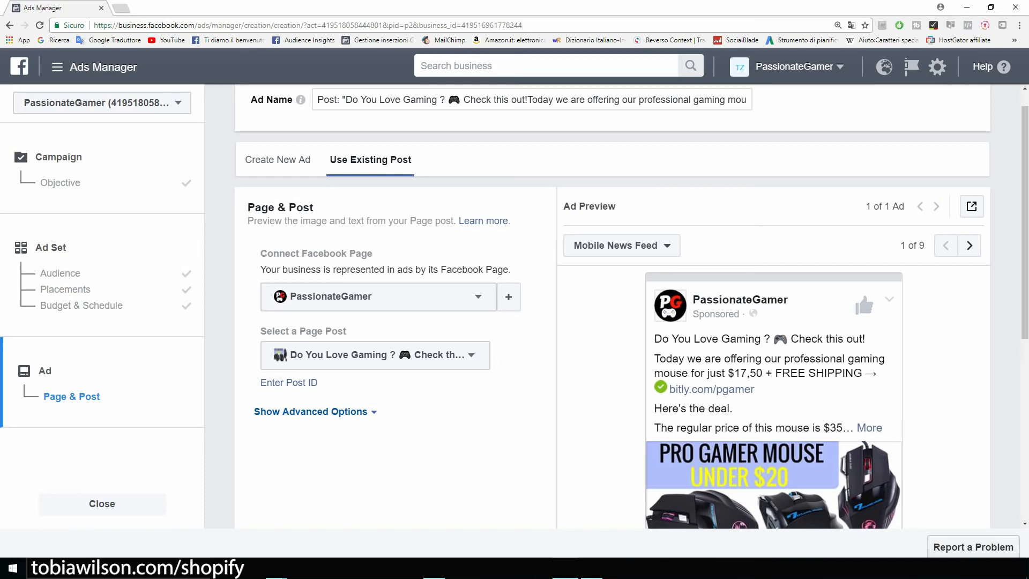
Choose the GAMERS ONLY T-shirt page post for the ad
scroll(616, 306, down, 1)
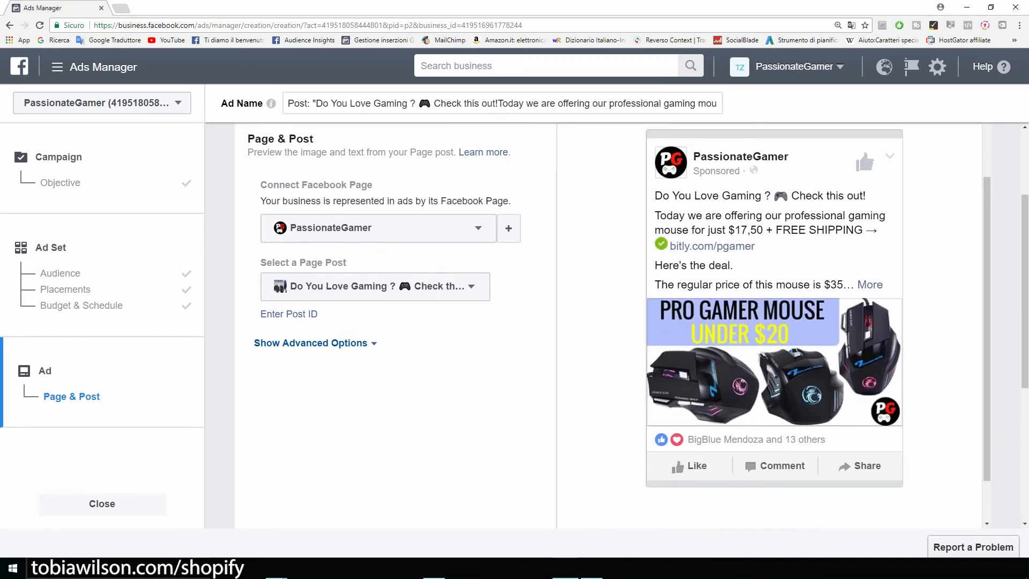
scroll(616, 321, up, 1)
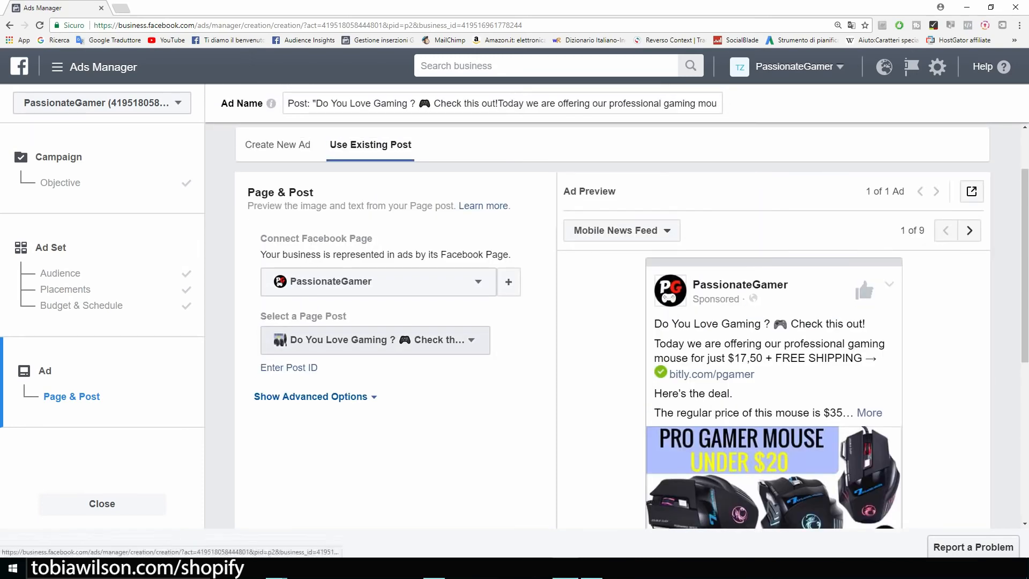
click(461, 341)
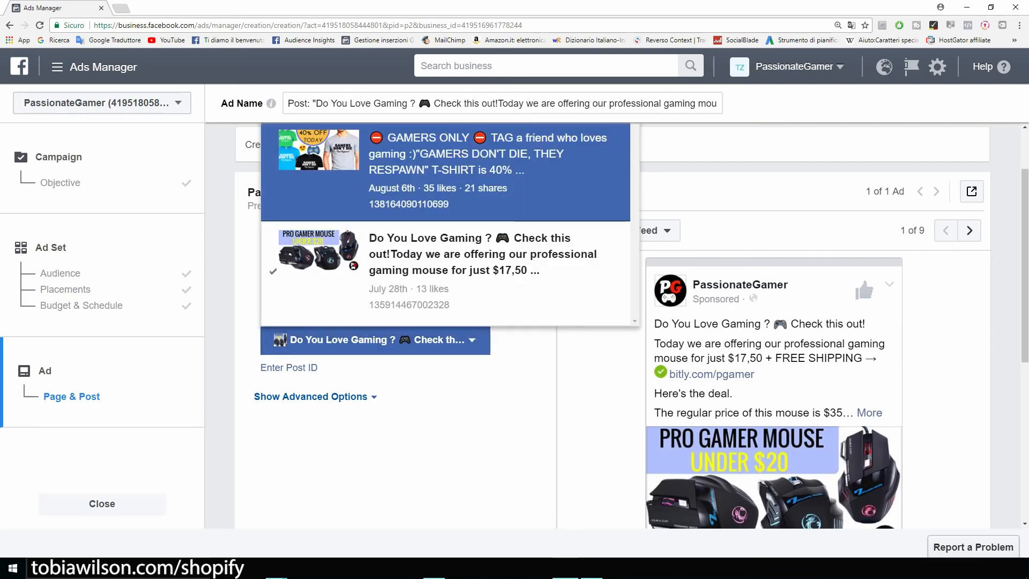
click(478, 195)
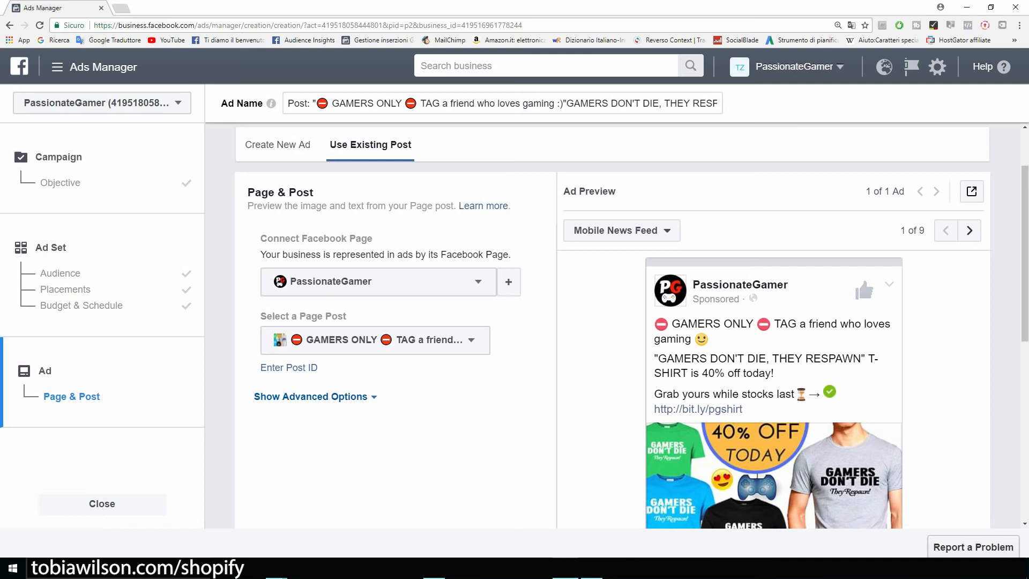
triple_click(317, 239)
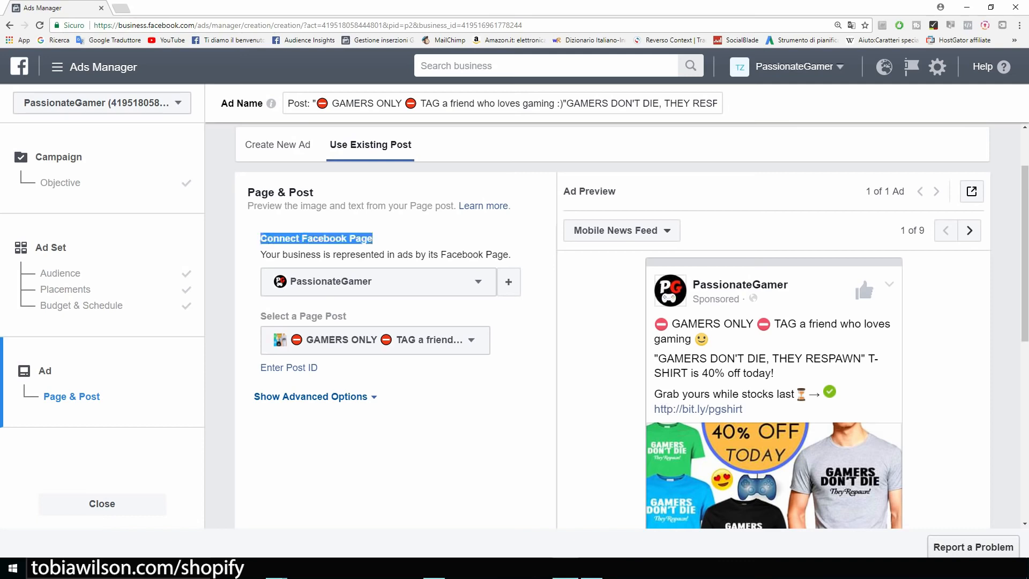
scroll(632, 325, down, 1)
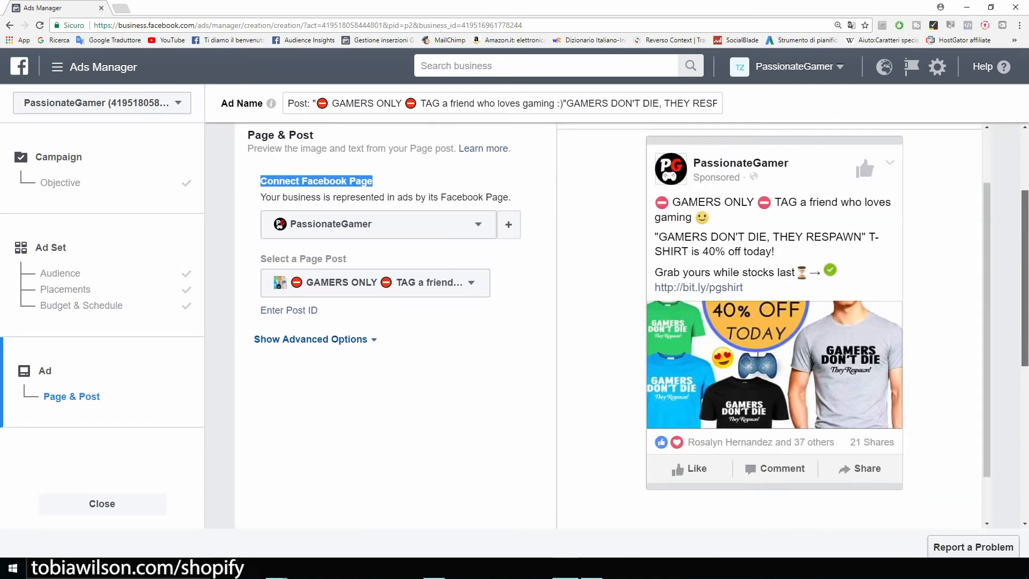
drag(1025, 277, 1025, 280)
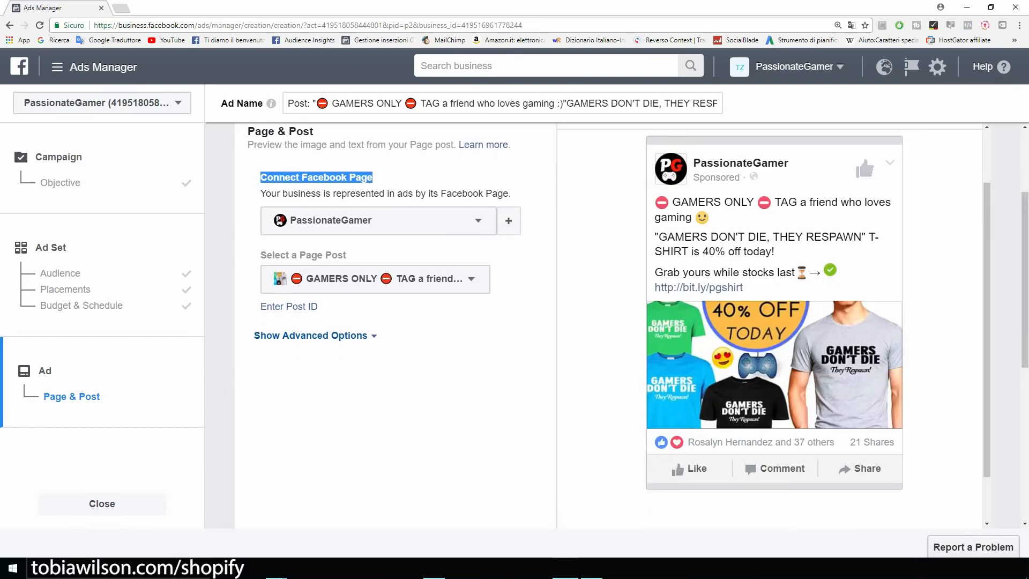
click(439, 375)
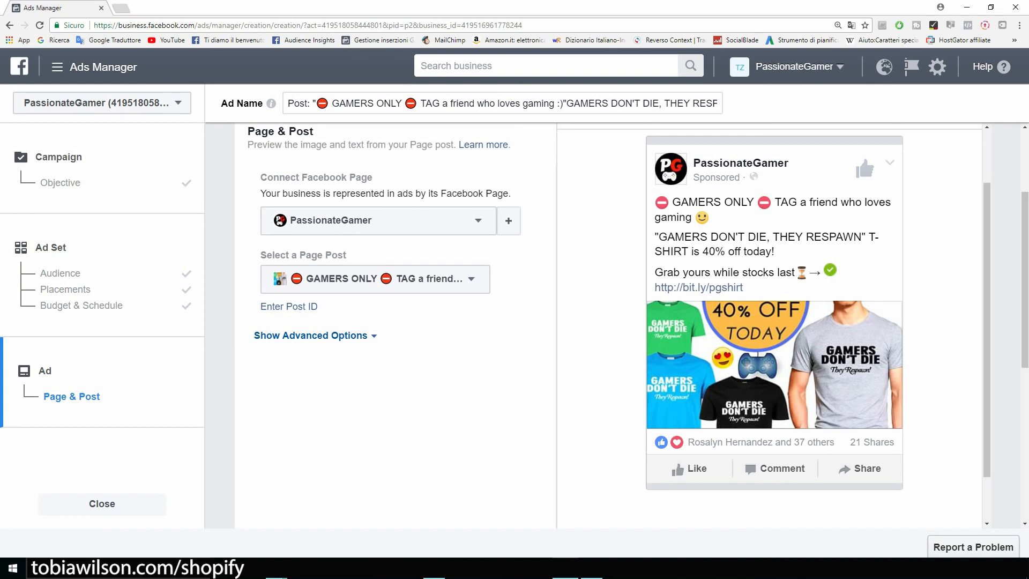
drag(321, 307, 261, 255)
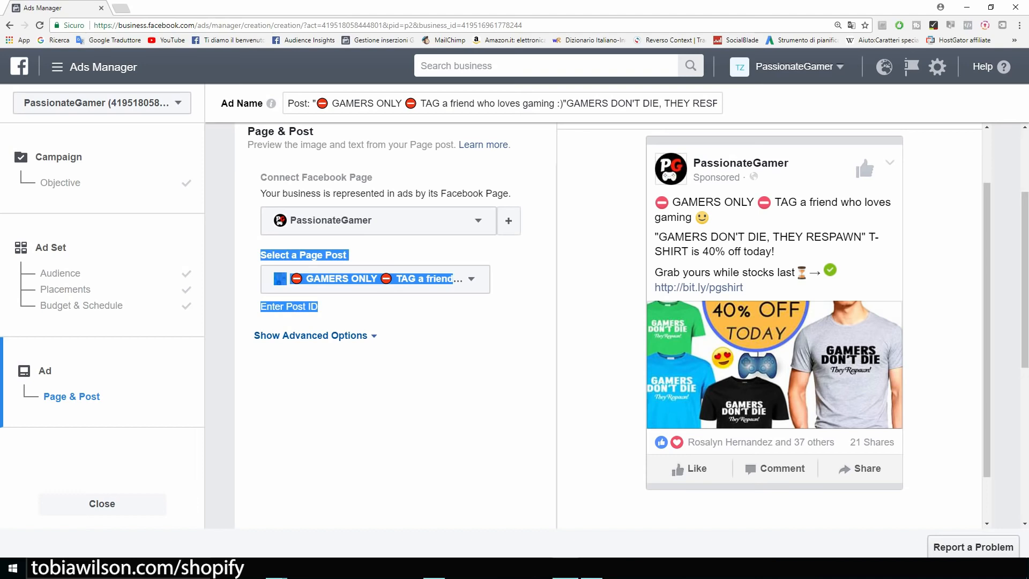
drag(987, 330, 987, 292)
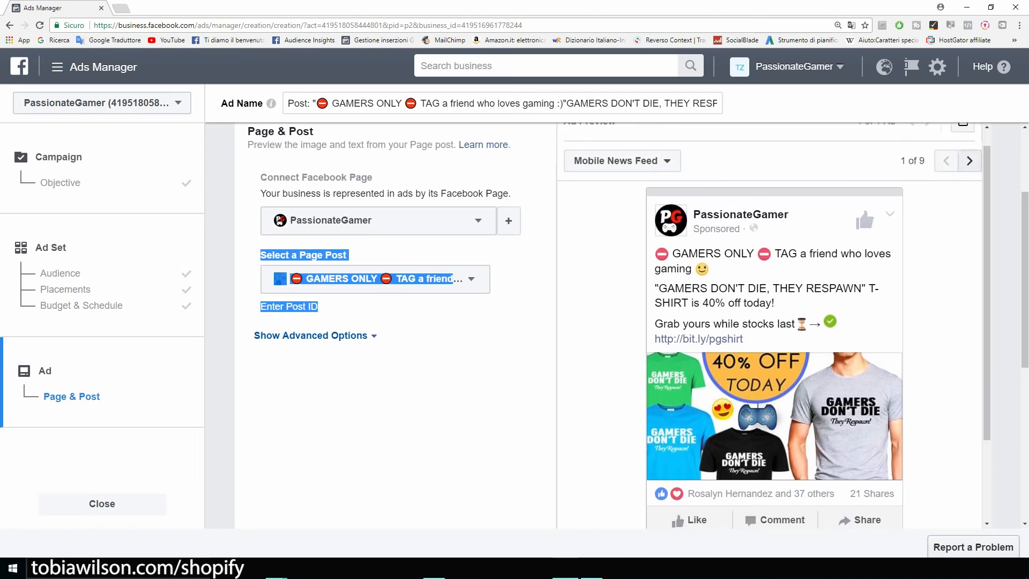
Preview the ad in Feature Phone and Desktop News Feed placements, then review the reduced-reach warning
click(969, 160)
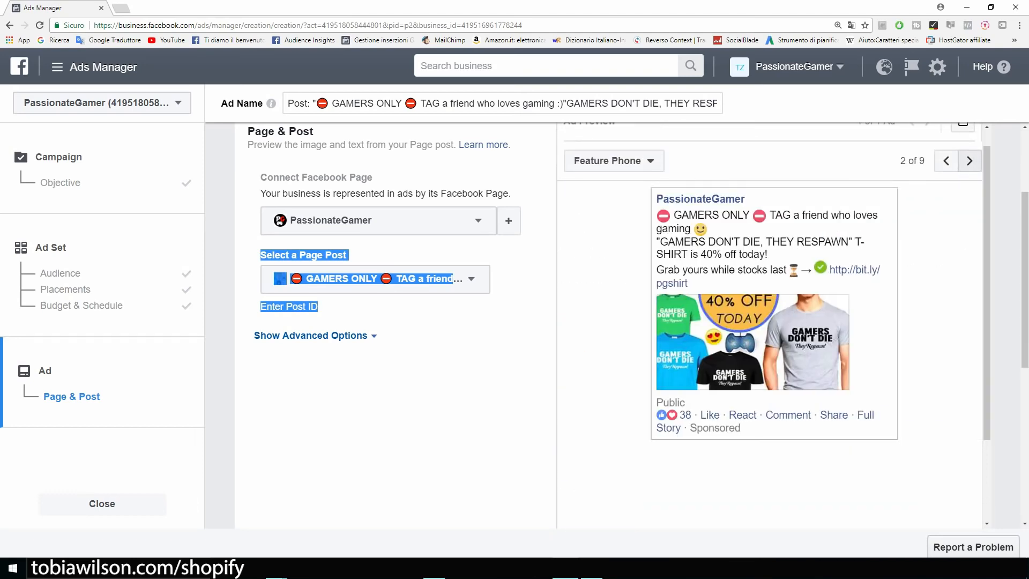
click(969, 161)
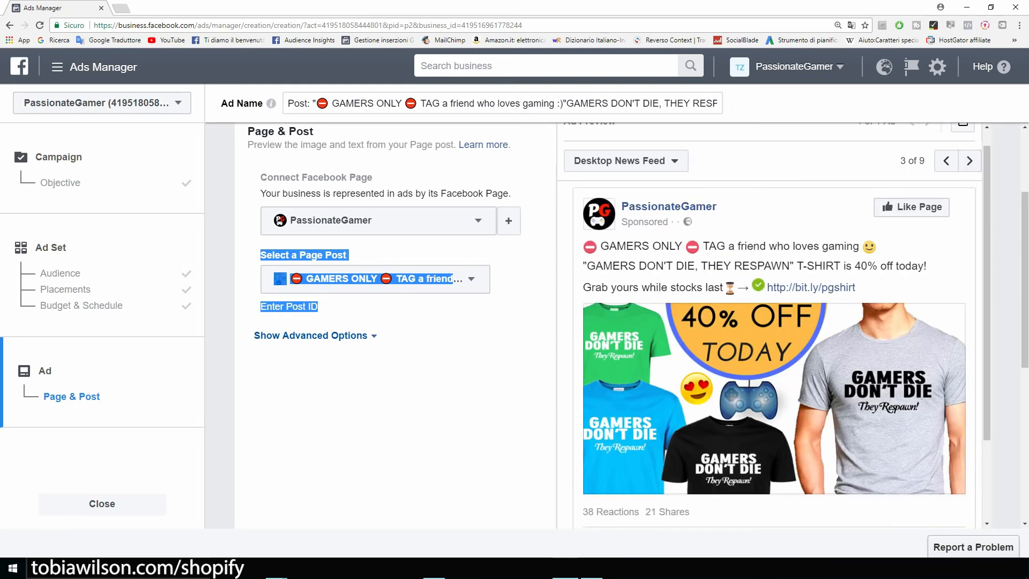
scroll(381, 268, down, 2)
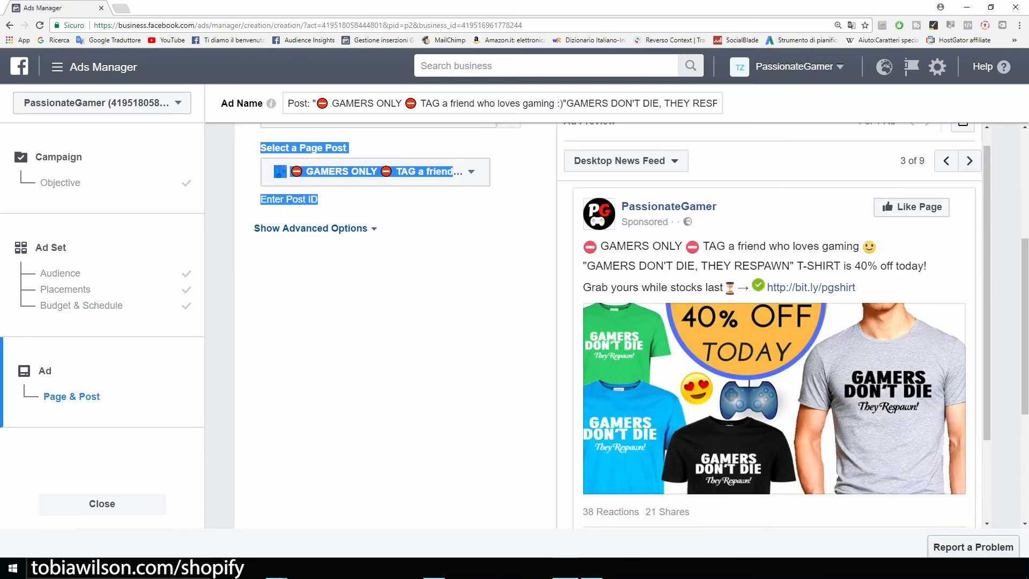
scroll(611, 322, down, 4)
scroll(611, 322, up, 4)
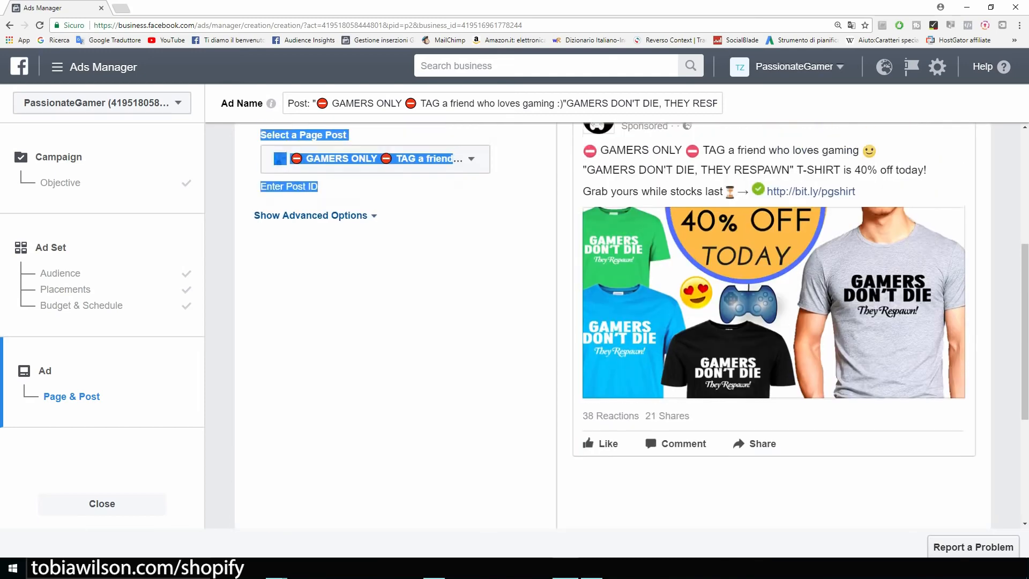
scroll(611, 322, down, 1)
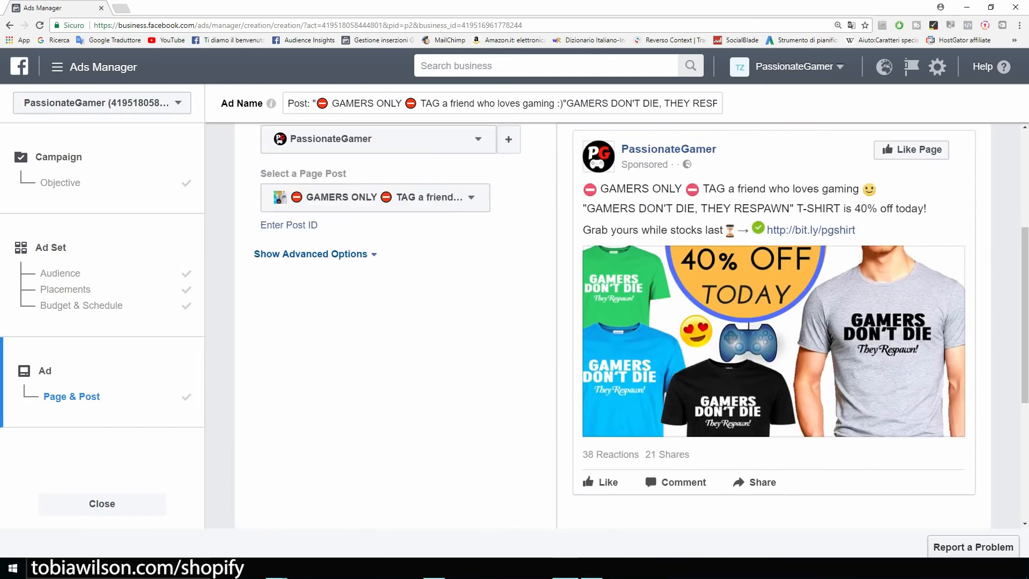
scroll(611, 321, down, 5)
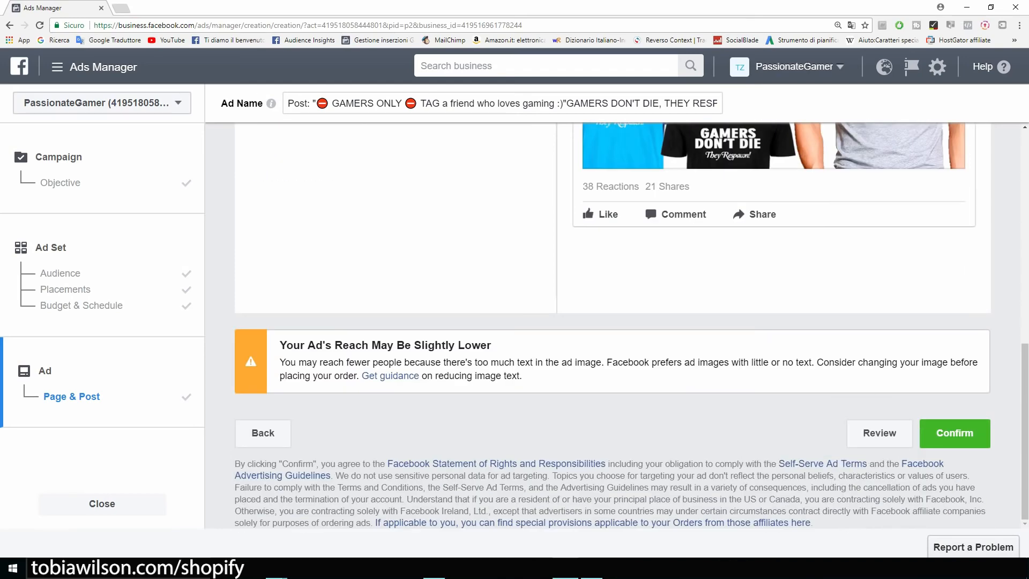
Confirm the GAMERS ONLY ad despite the reduced-reach warning and go to the campaign's ads list
drag(280, 345, 488, 345)
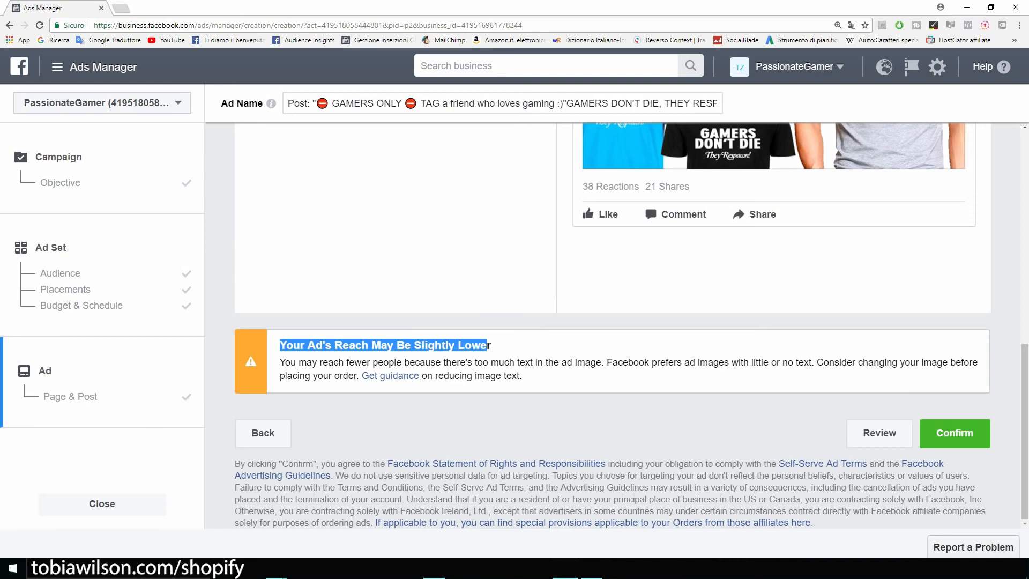
scroll(632, 326, up, 6)
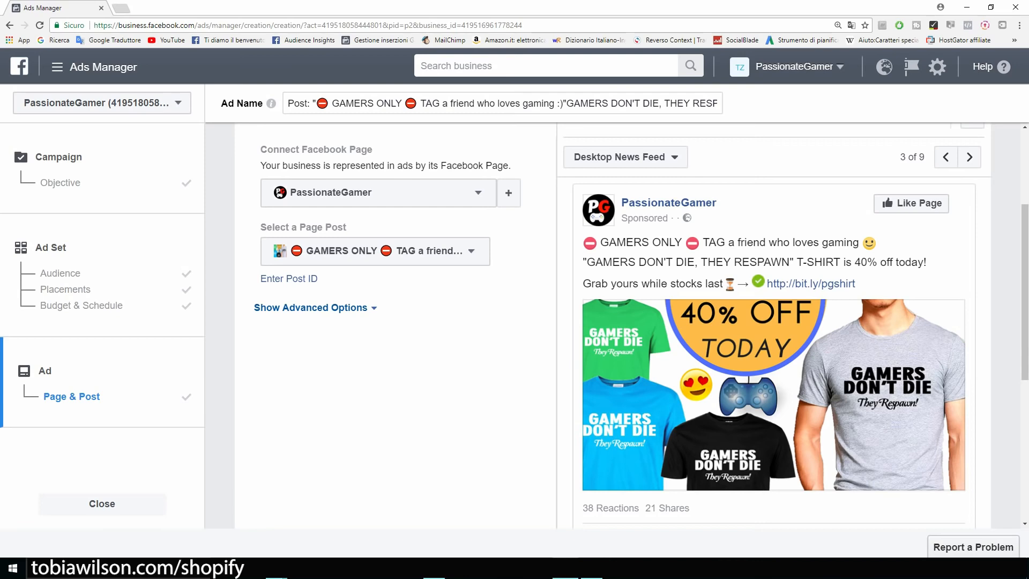
scroll(612, 326, down, 1)
scroll(613, 325, up, 1)
scroll(613, 325, down, 6)
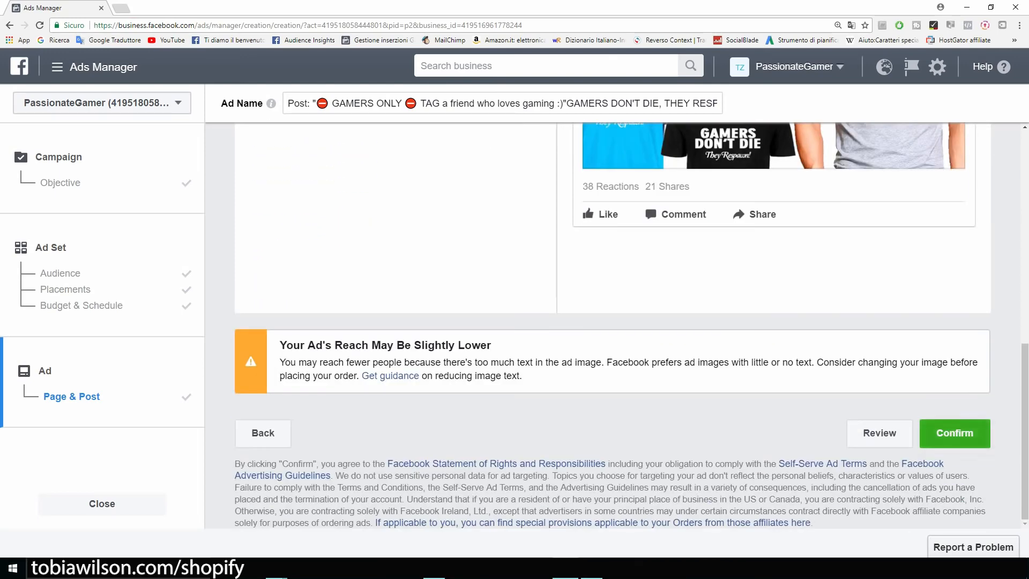
click(955, 434)
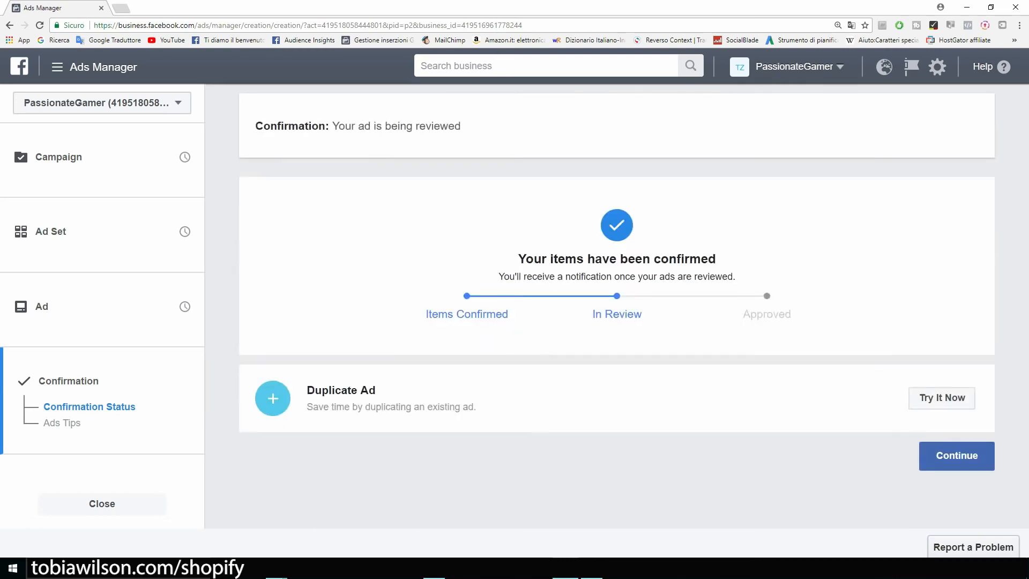
click(957, 456)
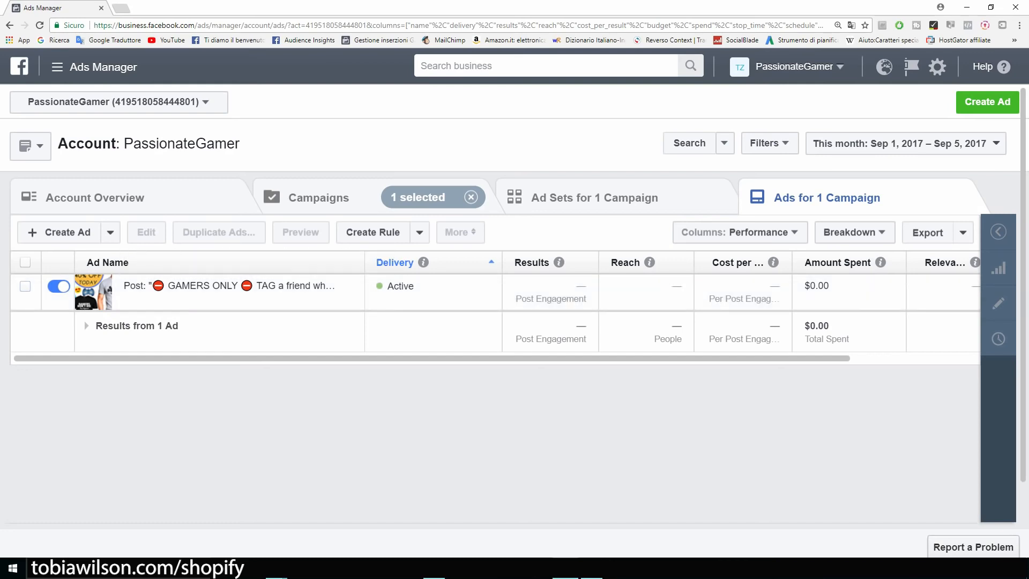
Turn the GAMERS ONLY ad off and start a new campaign with Create Ad
scroll(496, 306, right, 3)
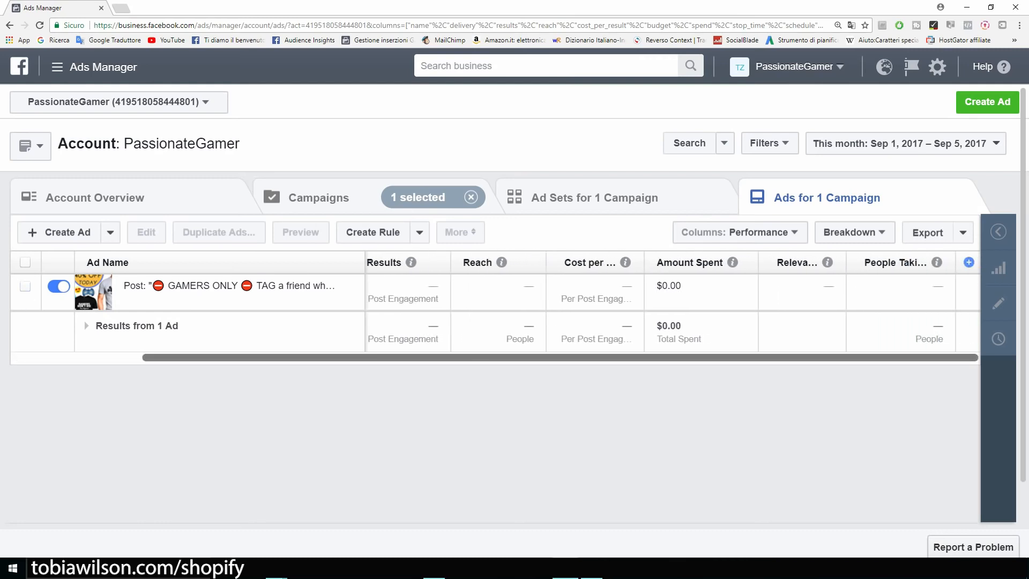
scroll(549, 306, left, 3)
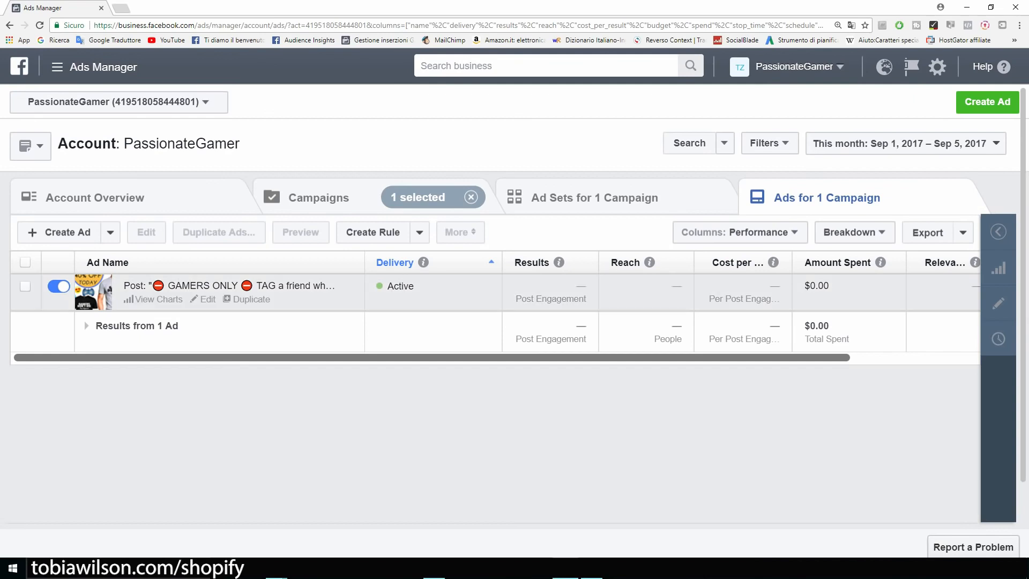
click(59, 286)
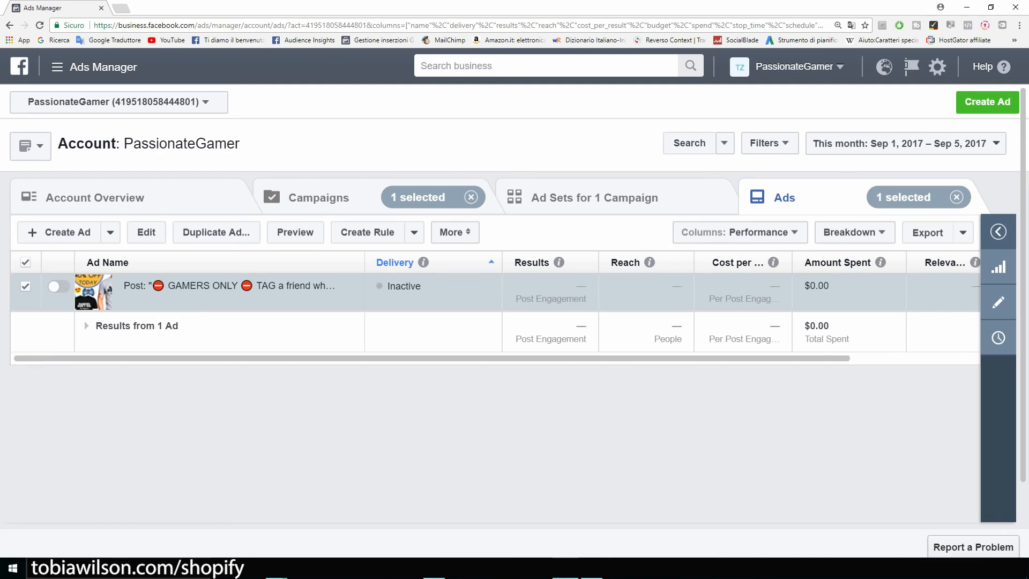
click(987, 101)
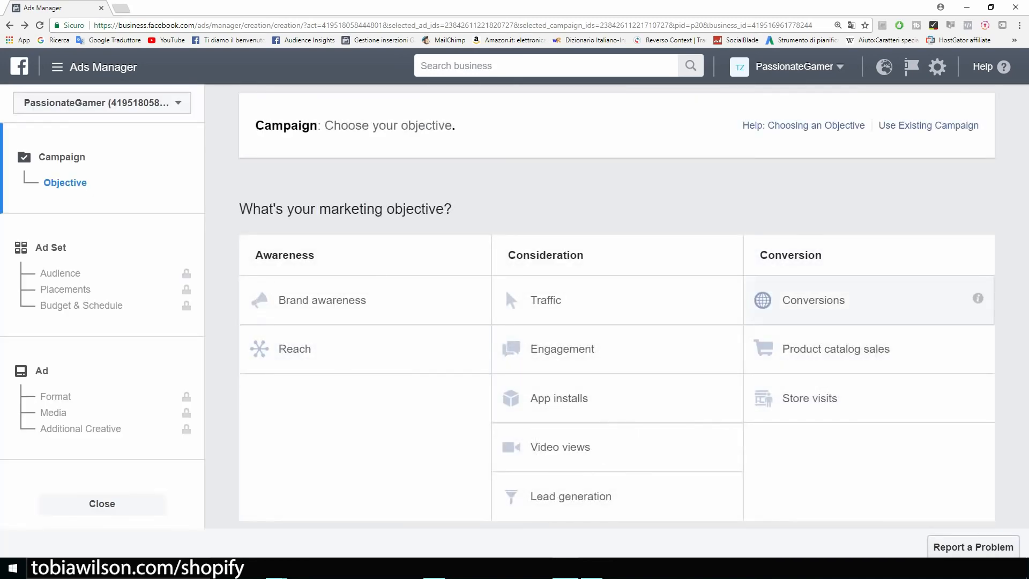
Choose the Conversions objective, name the campaign Example, and continue to the ad set
click(814, 300)
drag(646, 410, 587, 409)
text(Exapl)
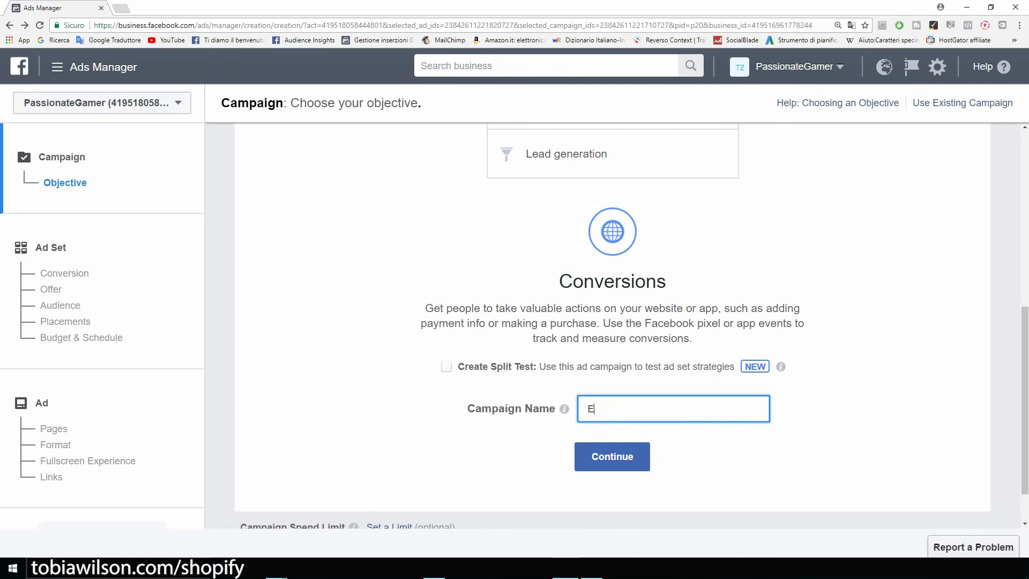
key(BackSpace)
key(BackSpace)
text(mple)
click(613, 457)
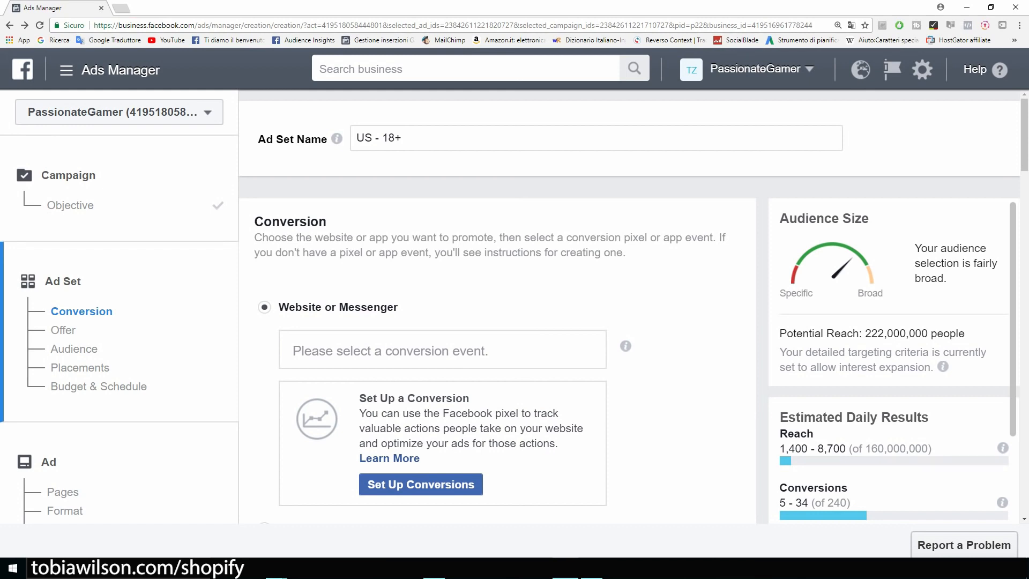
Browse the conversion events from View Content through Add To Cart, Initiate Checkout and Purchase
click(390, 350)
scroll(443, 350, down, 2)
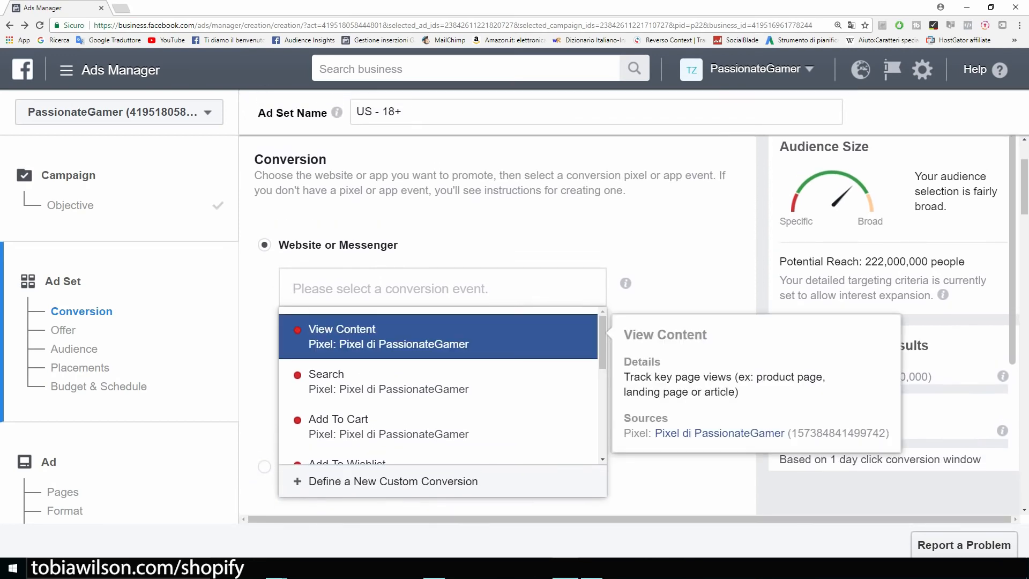
key(Down)
key(Down)
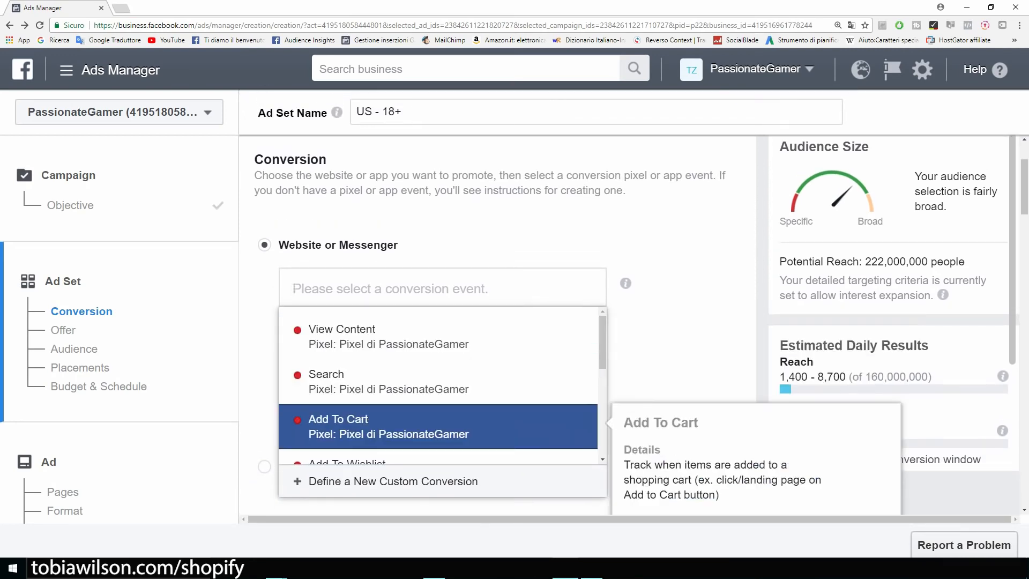
key(Down)
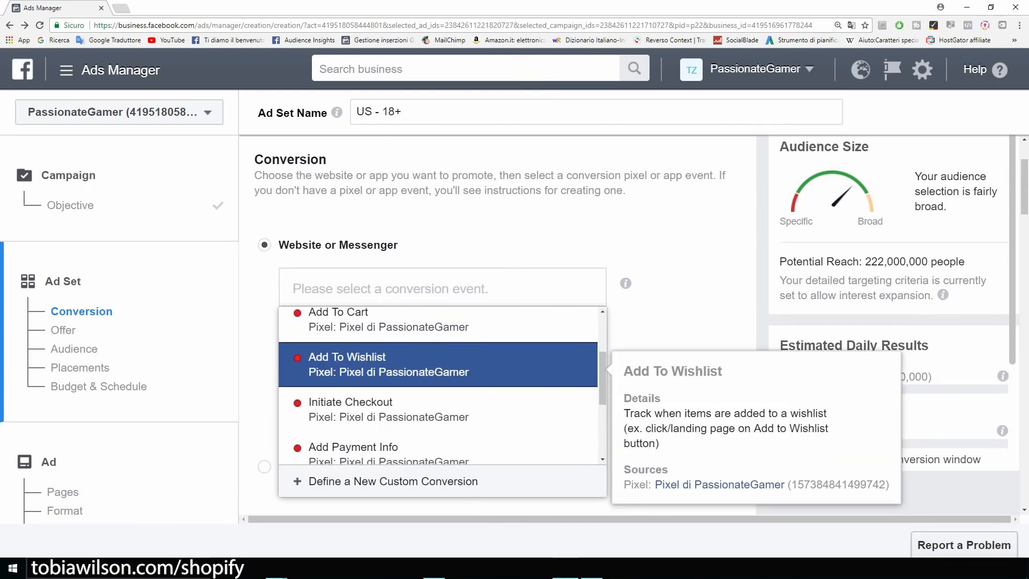
key(Down)
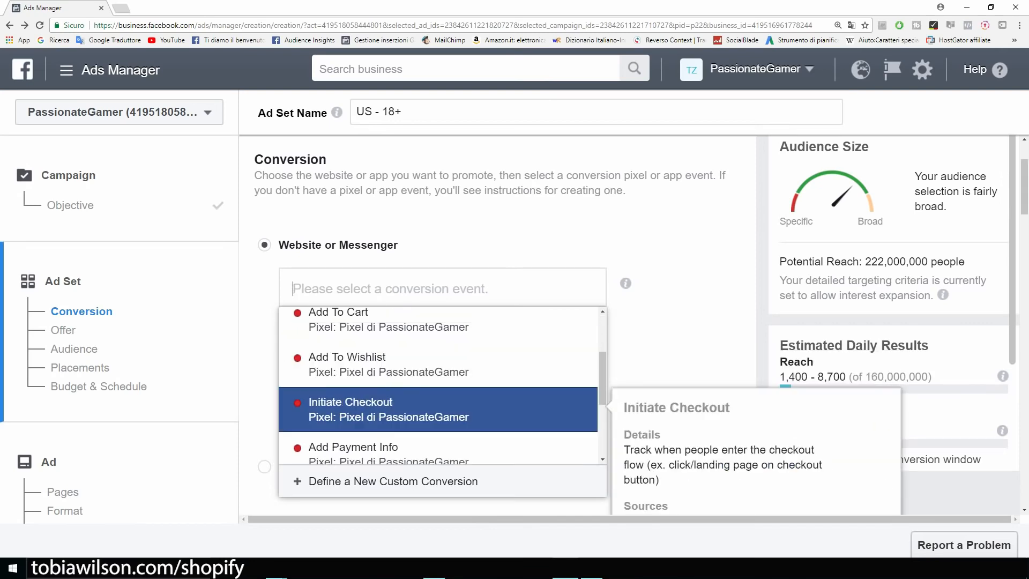
scroll(439, 409, down, 1)
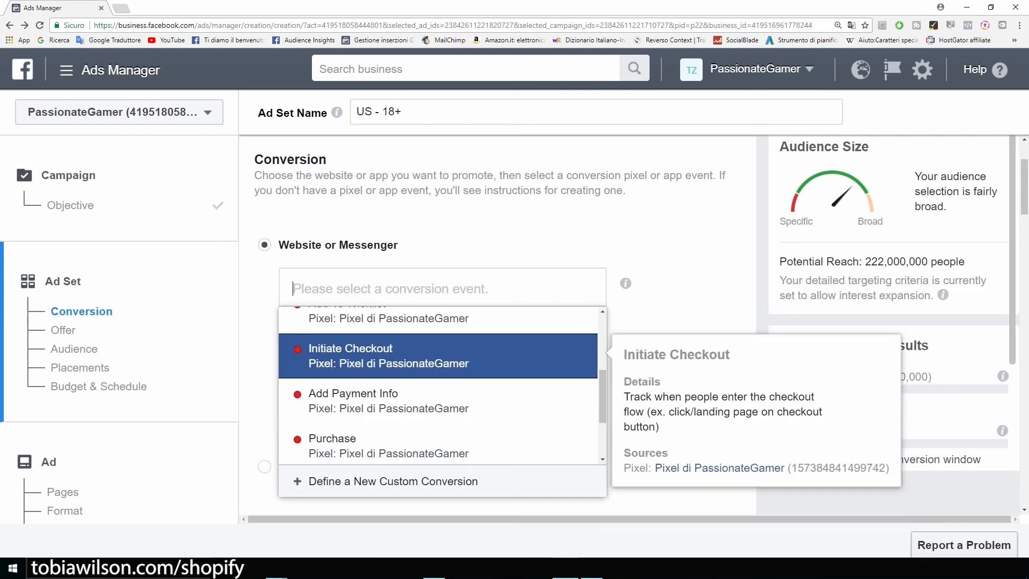
key(Down)
key(Down)
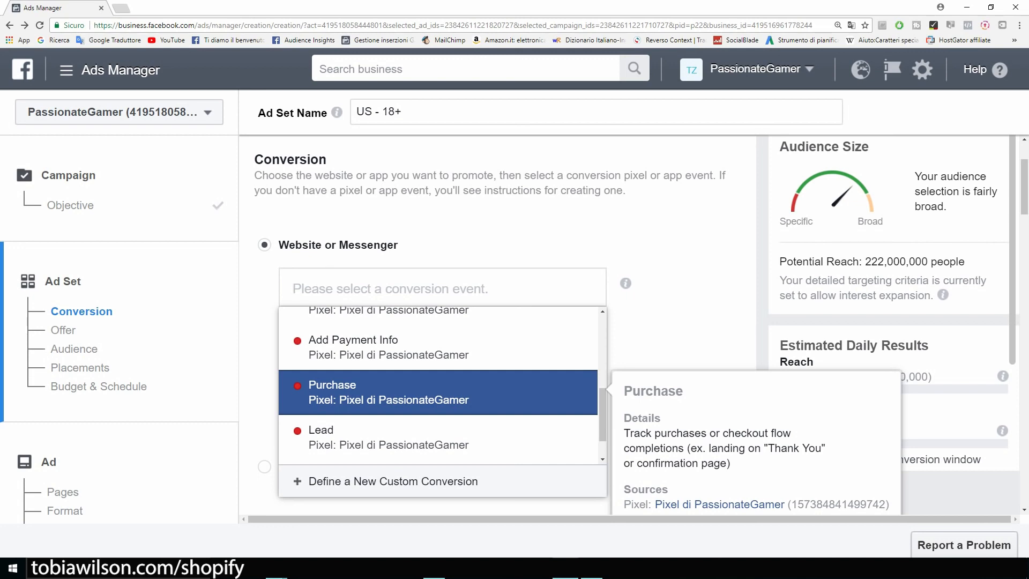
scroll(633, 302, up, 1)
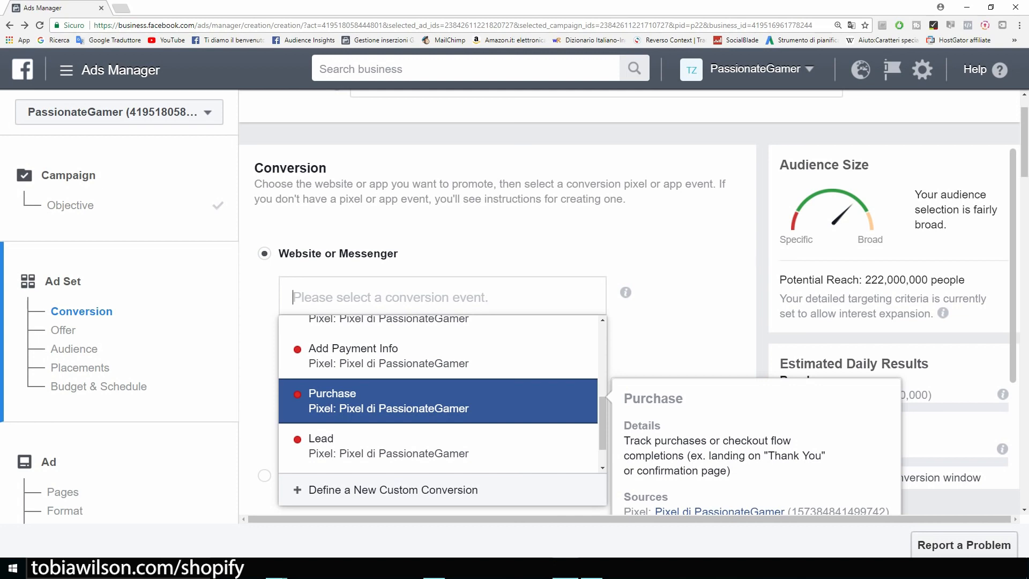
Review Add To Cart and Purchase again, then select View Content as the conversion event
key(Up)
key(Up)
key(Up)
key(Up)
key(Up)
key(Up)
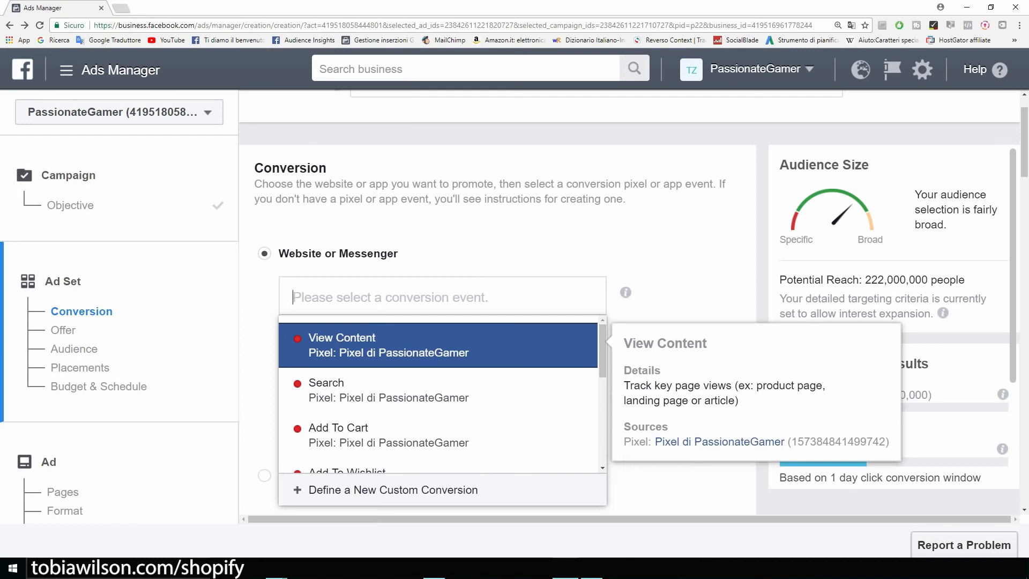
key(Down)
key(Down)
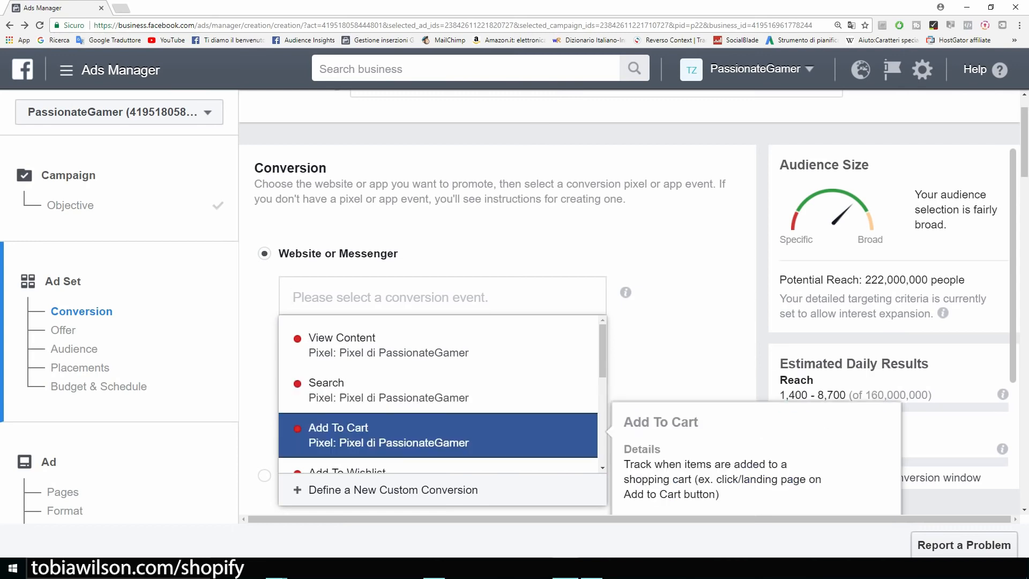
scroll(407, 436, down, 1)
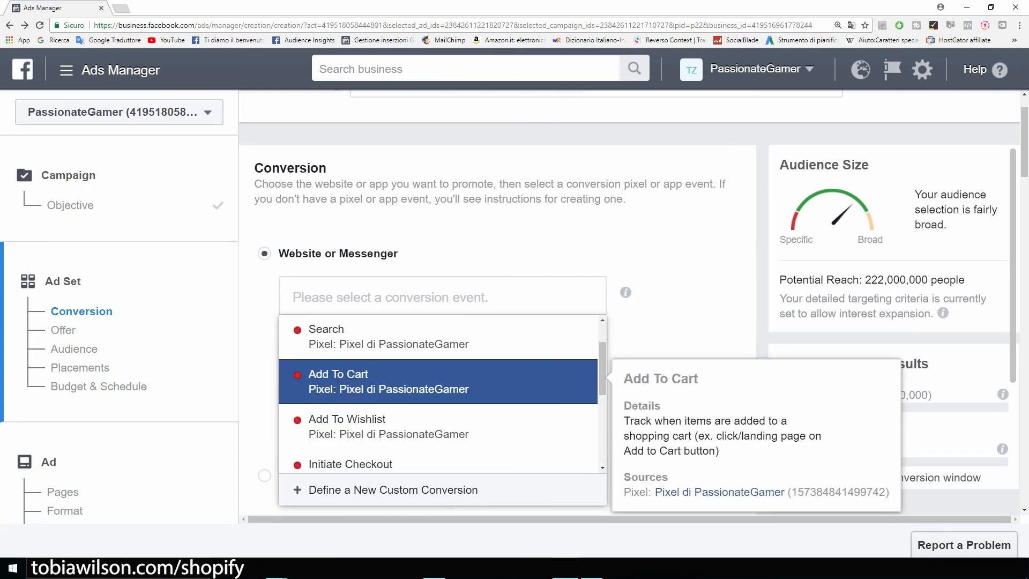
key(Down)
key(Down)
key(Down)
key(Down)
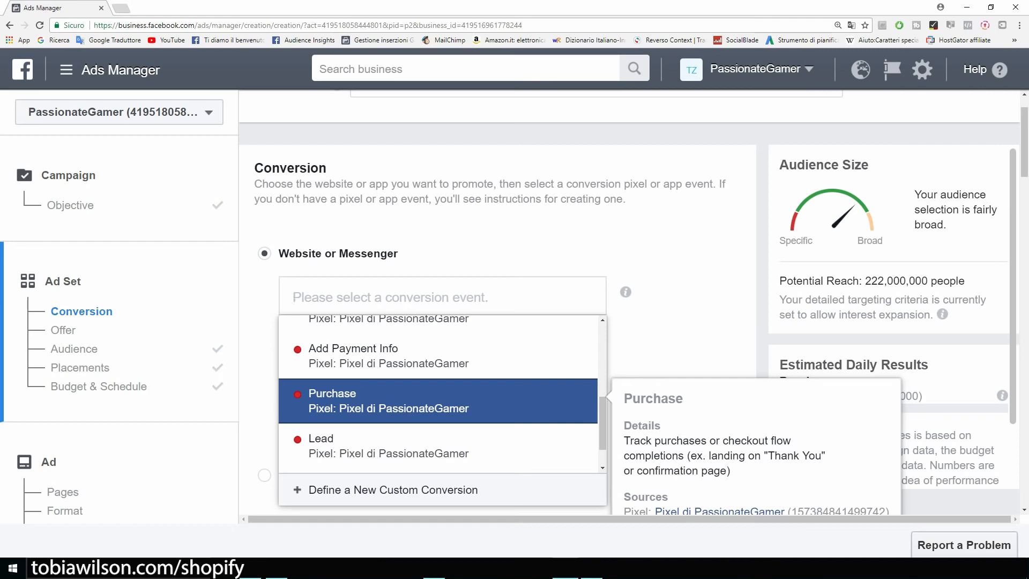
scroll(438, 397, up, 4)
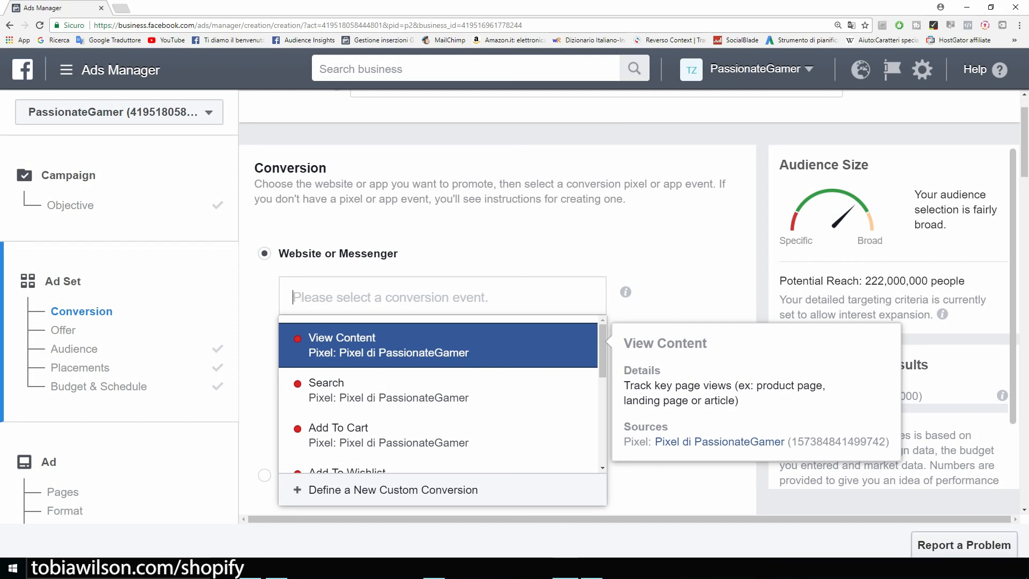
click(438, 345)
Switch Audience to Use a Saved Audience and pick Example (US, ages 18–40, gamer interests)
scroll(498, 322, down, 6)
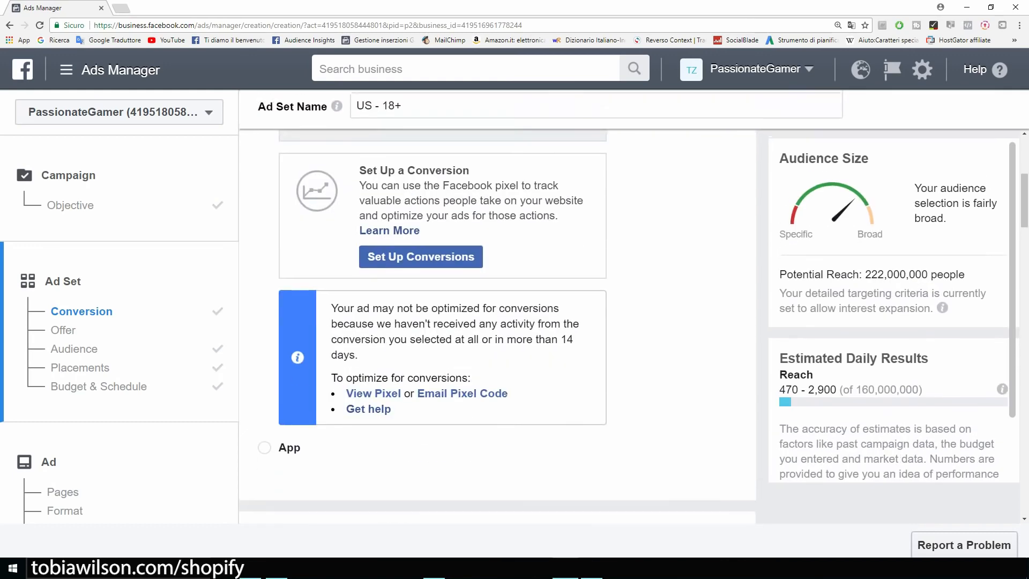
scroll(498, 375, down, 2)
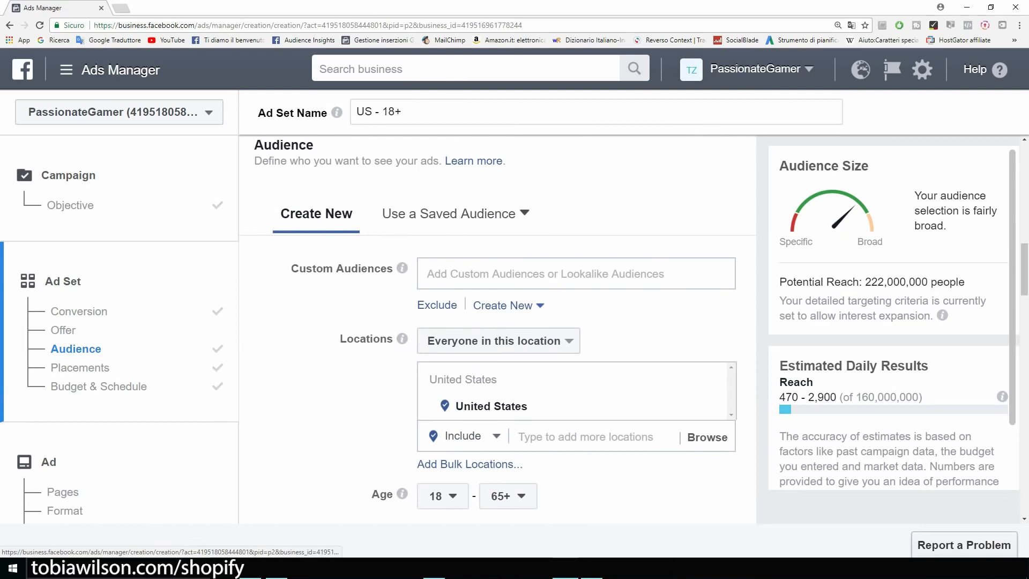
mouse_move(402, 338)
click(456, 214)
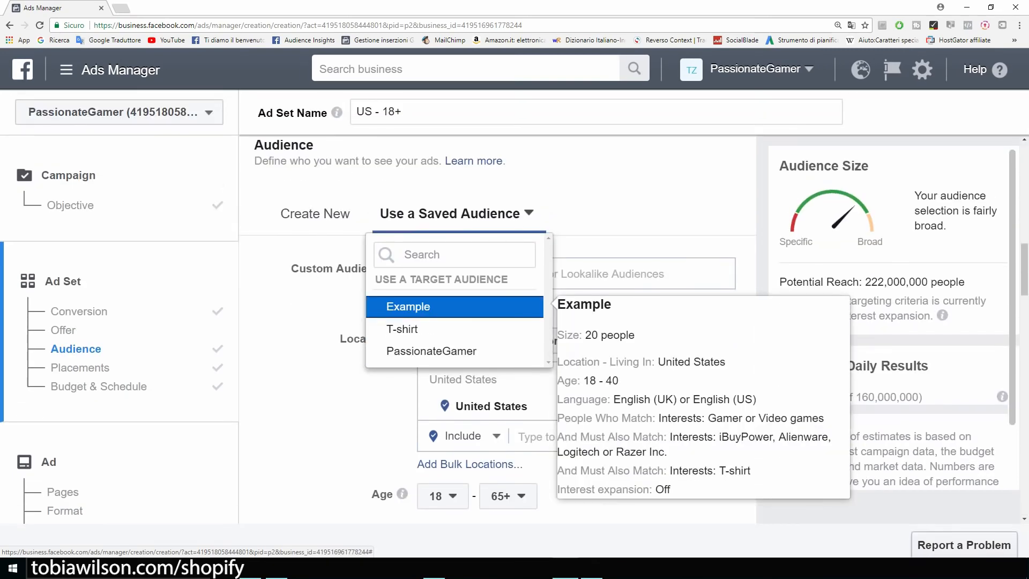
click(408, 306)
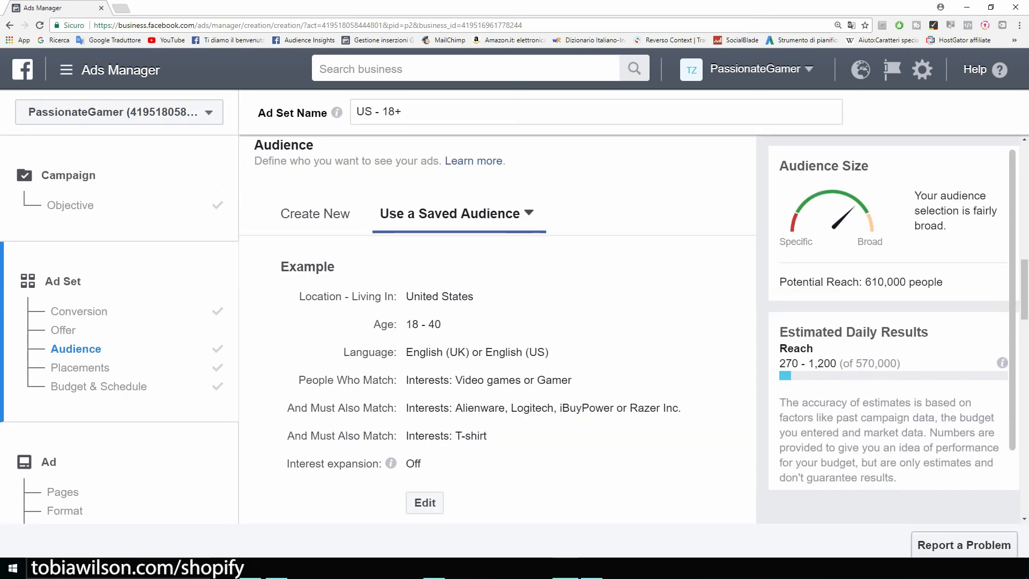
scroll(497, 322, down, 2)
scroll(498, 322, down, 6)
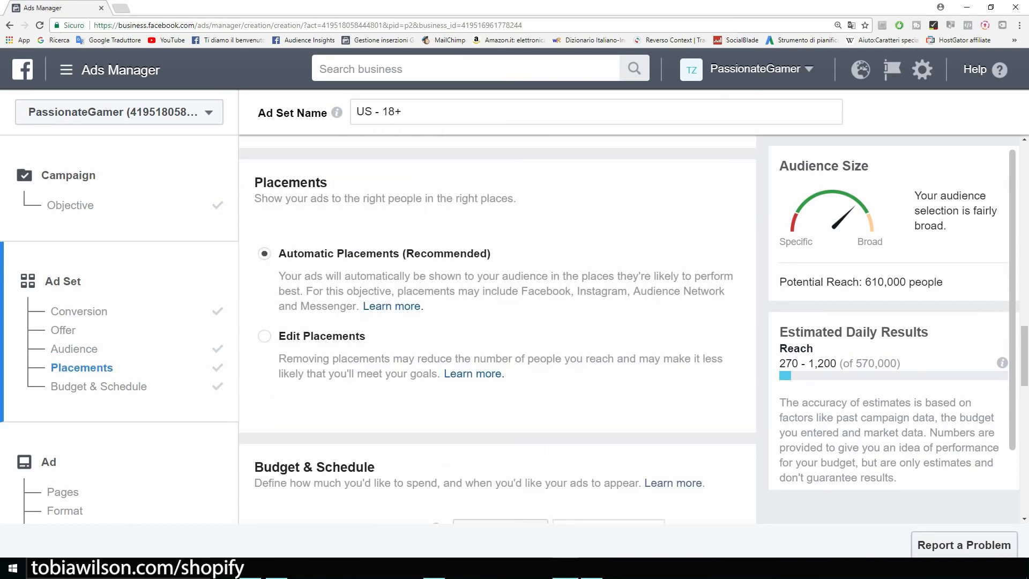
Switch to manual placements and uncheck Messenger, Audience Network and Instagram, cutting potential reach to 390,000
click(264, 336)
scroll(498, 330, down, 3)
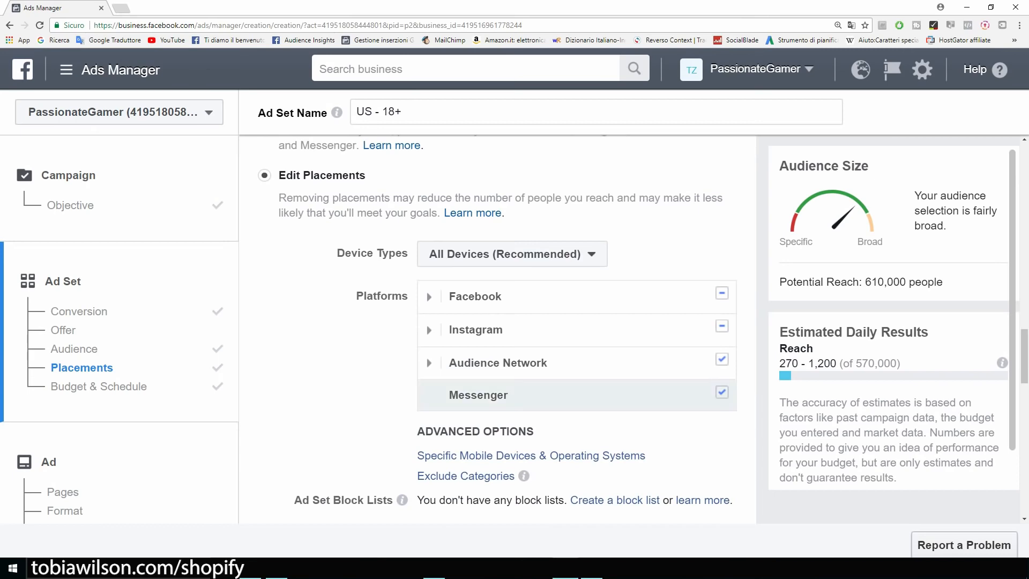
click(722, 393)
click(722, 359)
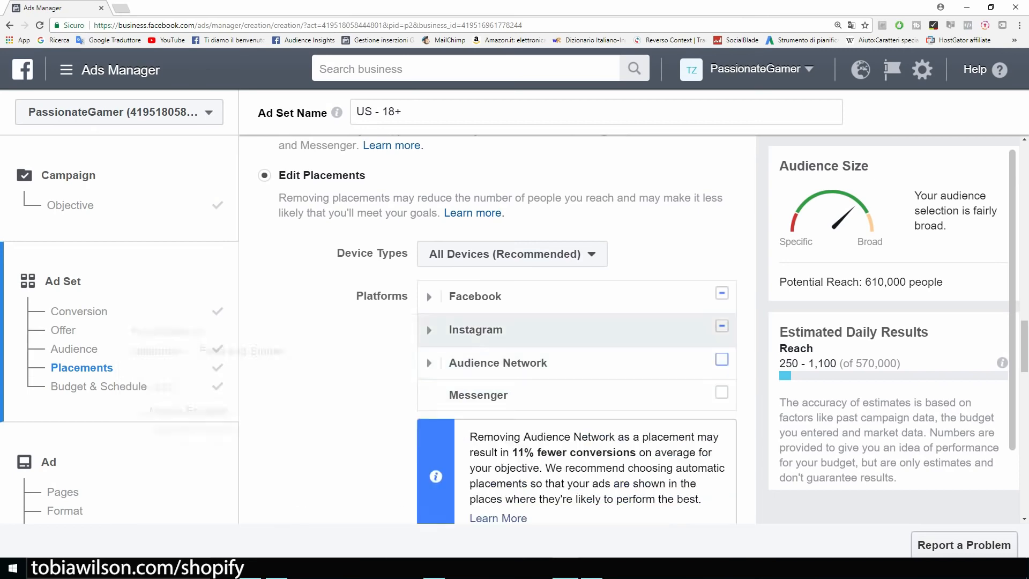
click(722, 326)
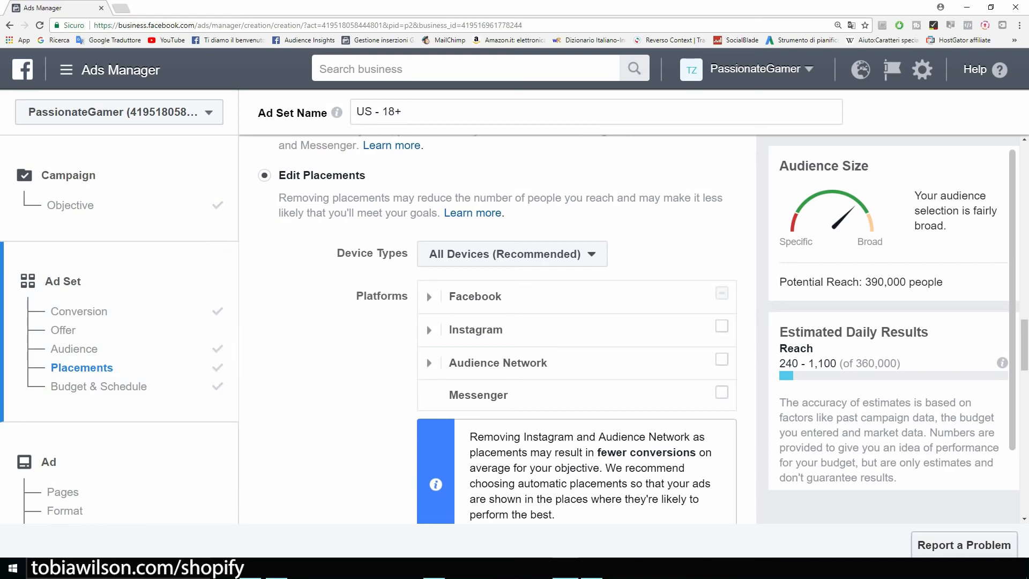
drag(862, 282, 943, 282)
scroll(498, 322, down, 5)
scroll(436, 257, down, 6)
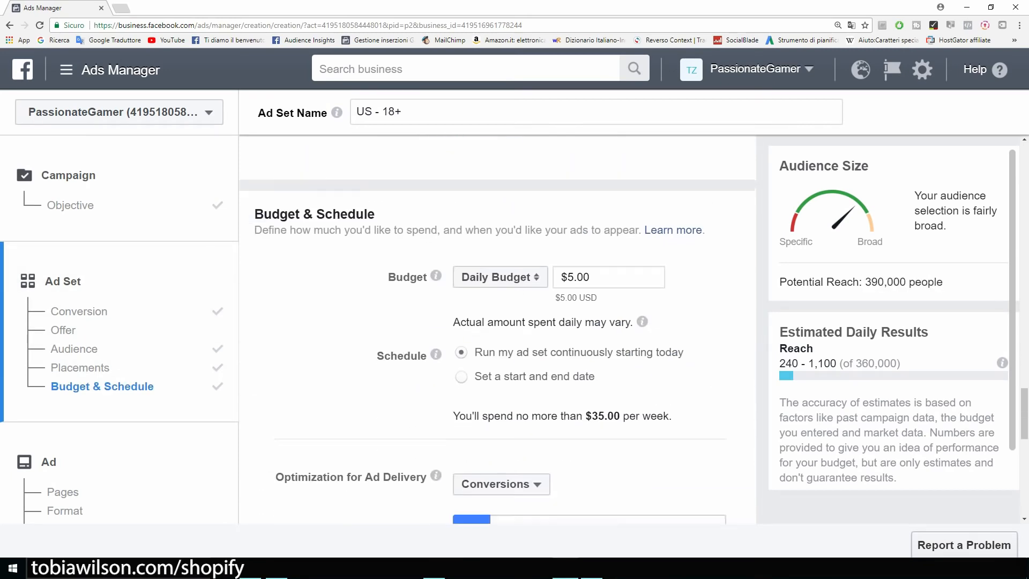
Review the ad set's $5.00 daily budget
mouse_move(436, 258)
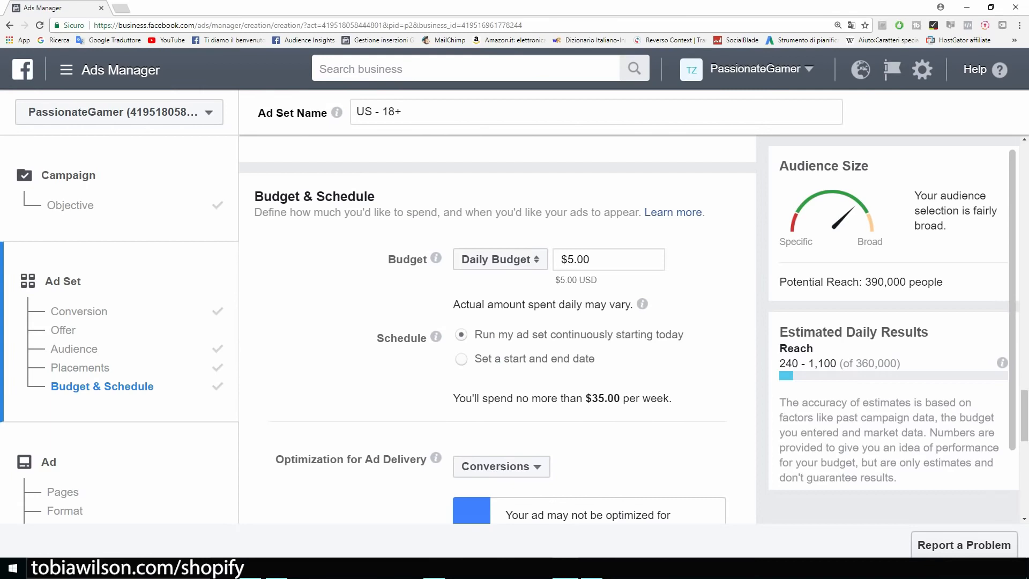
drag(591, 259, 567, 260)
scroll(498, 332, down, 5)
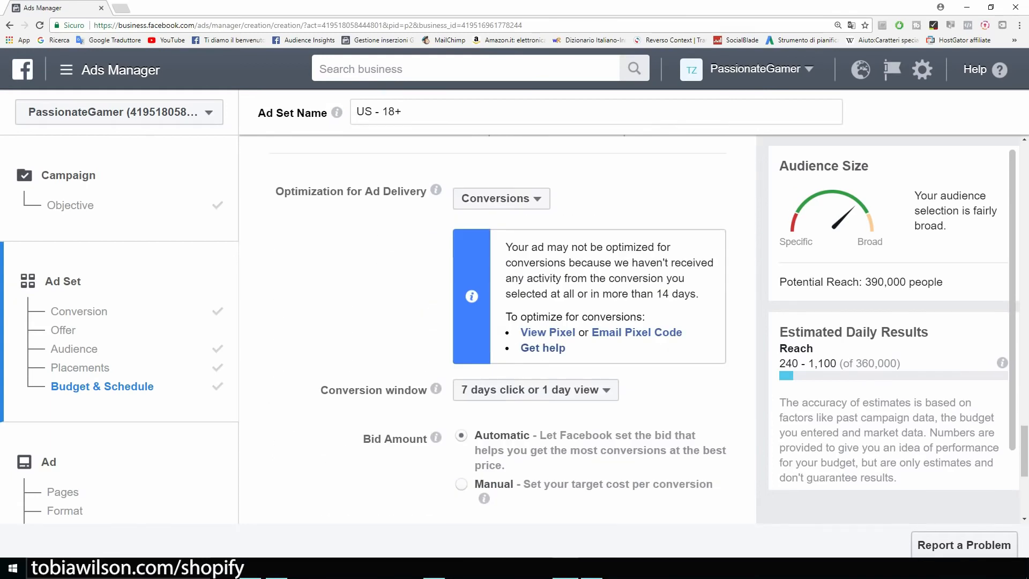
scroll(497, 333, down, 2)
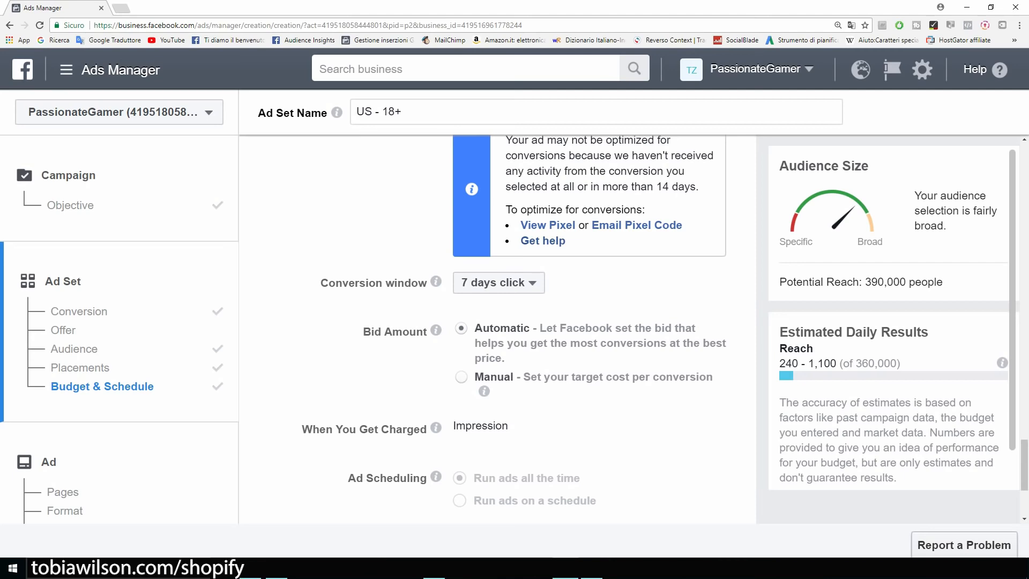
Set the conversion window to 1 day click and continue to the Ad step
click(499, 282)
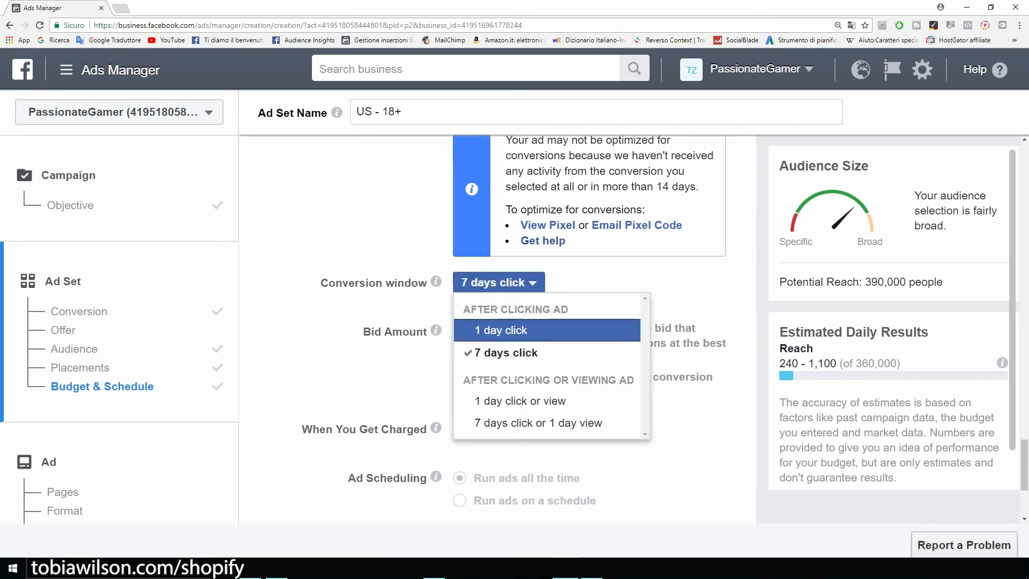
click(501, 330)
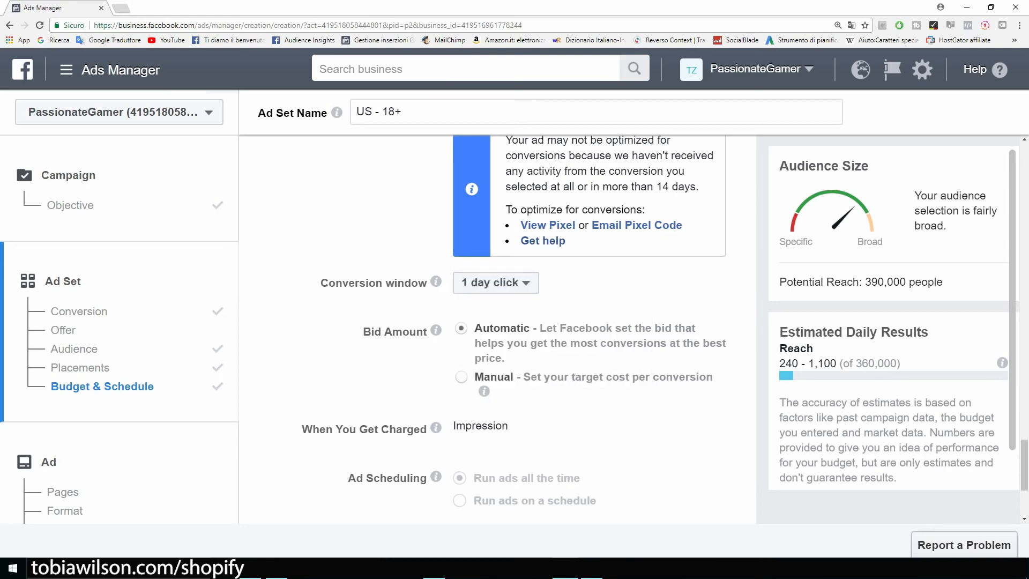
click(496, 283)
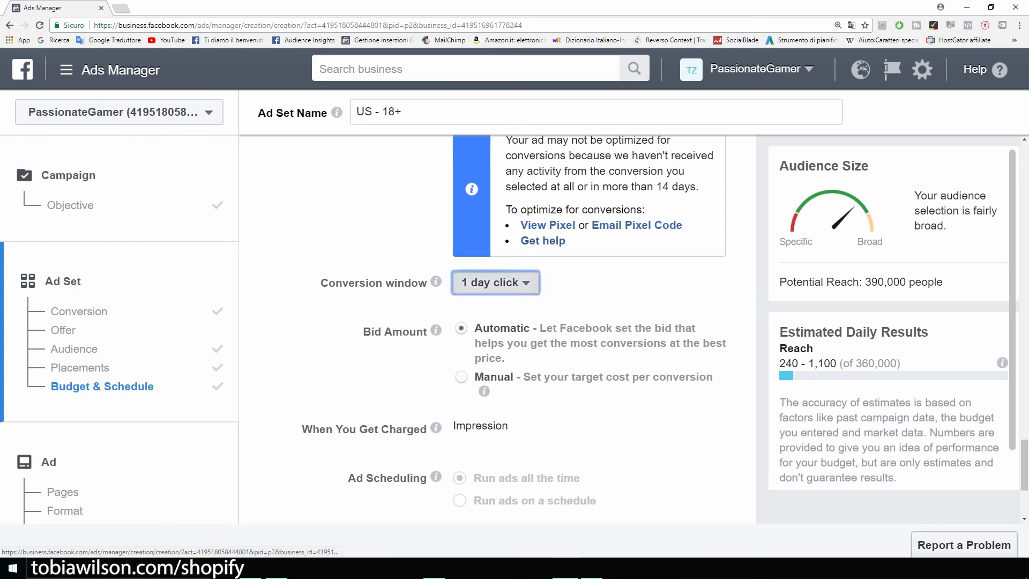
click(495, 282)
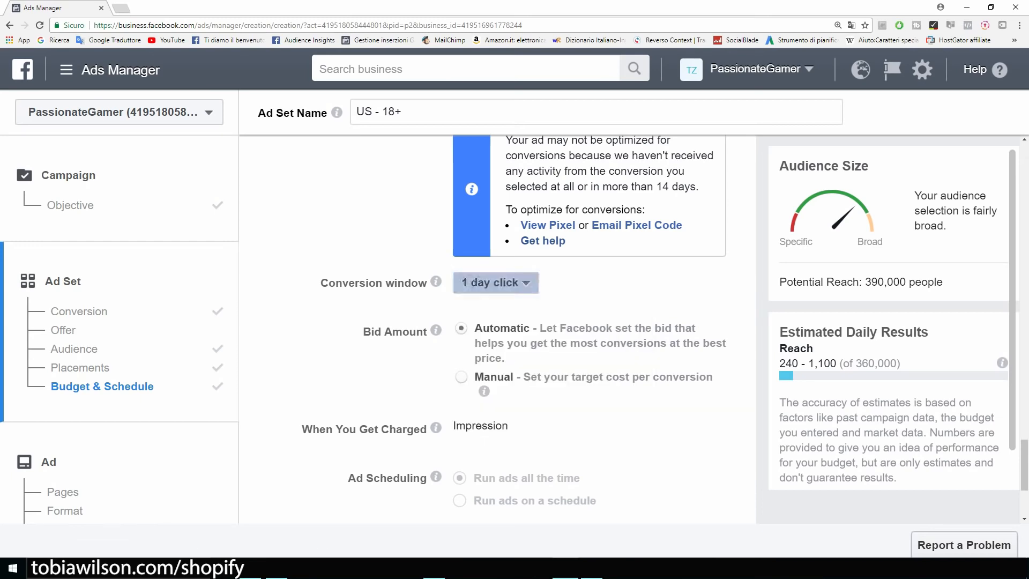
scroll(495, 332, down, 1)
scroll(495, 333, down, 1)
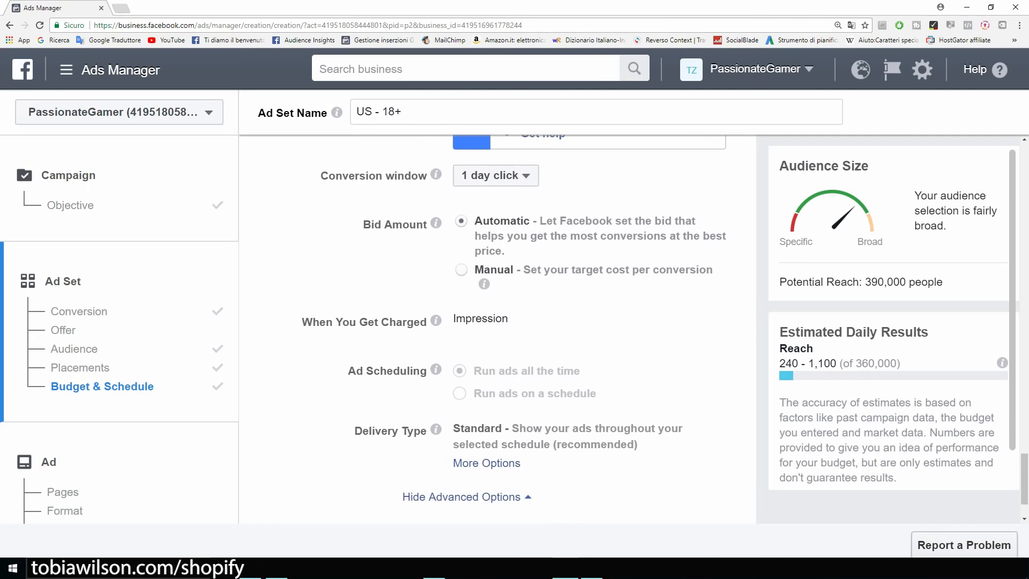
scroll(495, 332, down, 1)
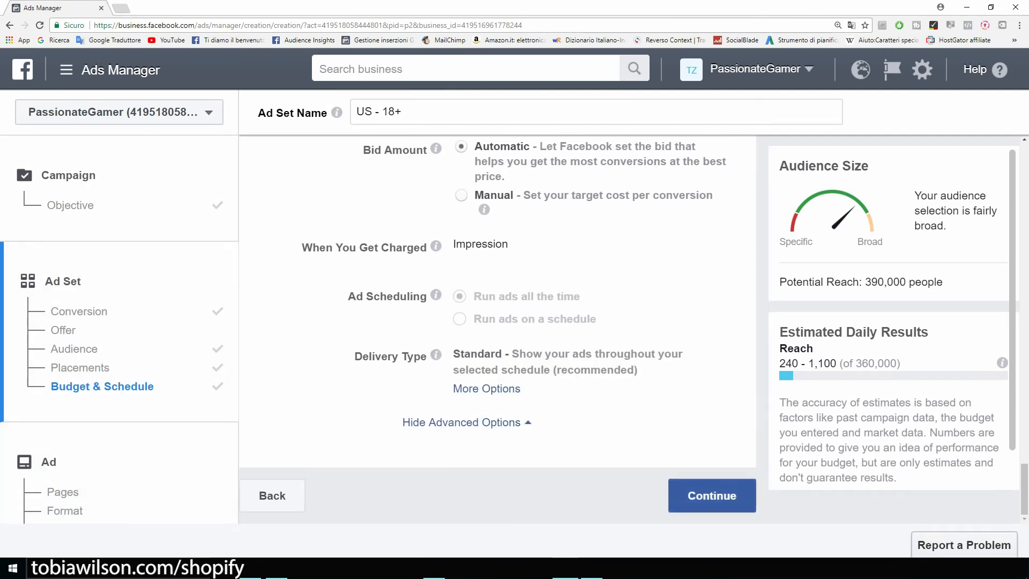
click(712, 496)
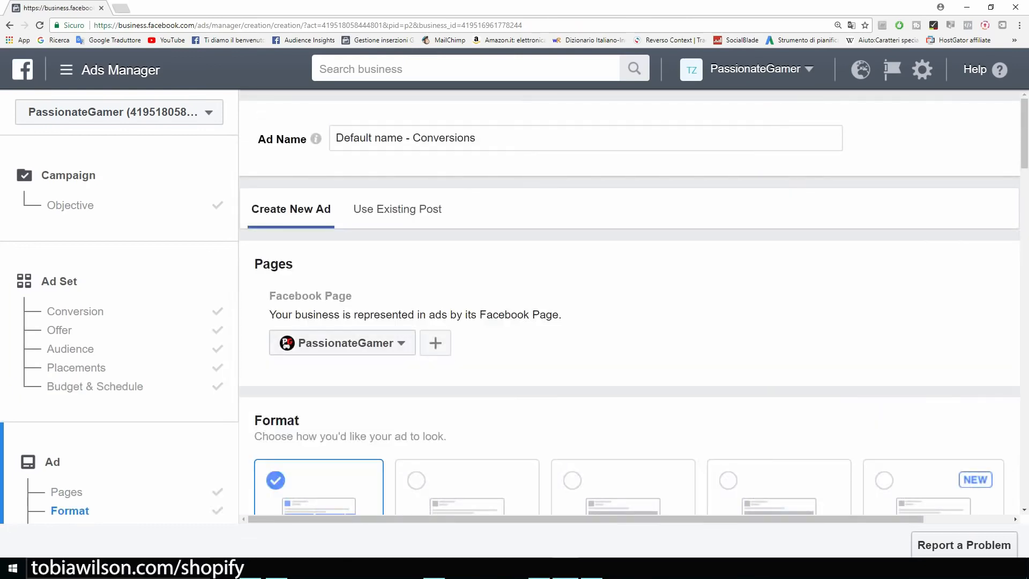
Choose the Single Image card in the ad's Format section
scroll(629, 333, down, 2)
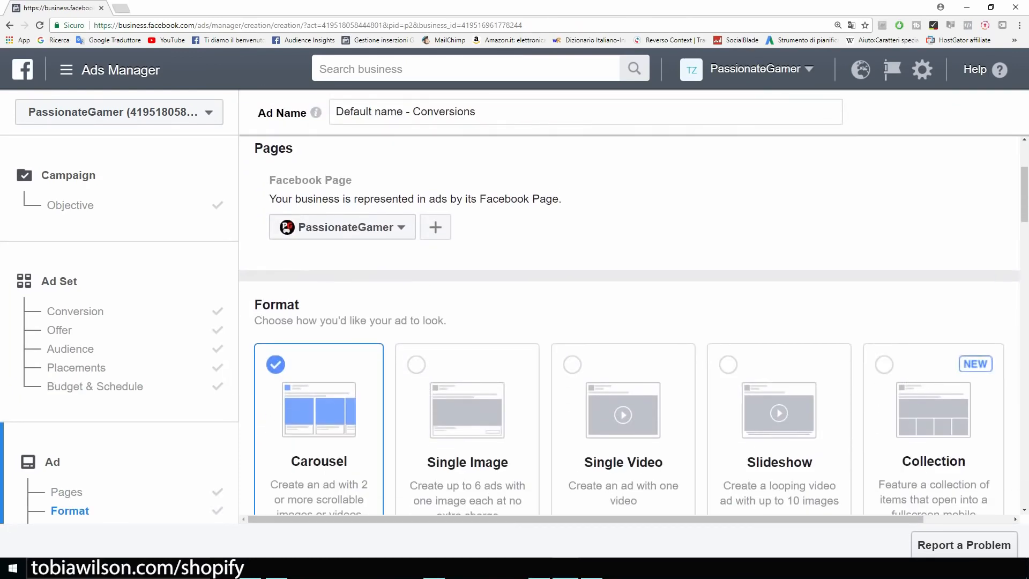
scroll(635, 324, down, 1)
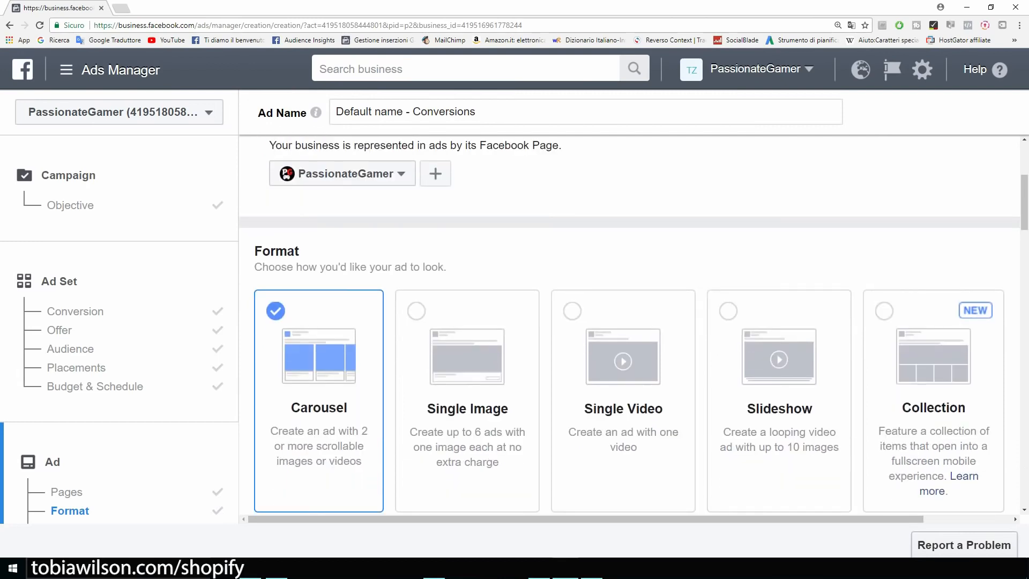
click(468, 386)
scroll(468, 386, down, 3)
scroll(467, 386, up, 1)
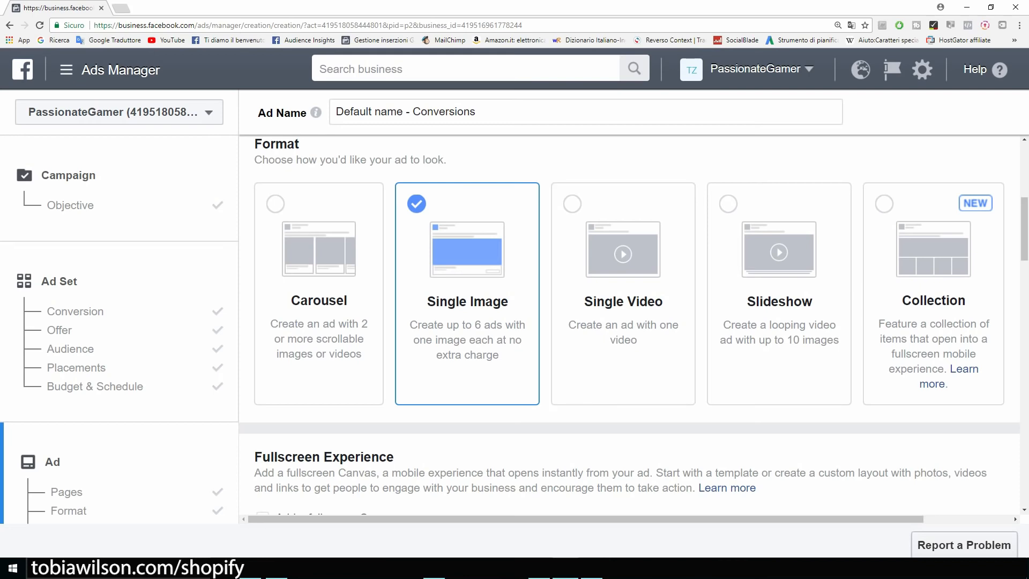
Check the Images section's recommended 1,200 x 628 pixel size
scroll(634, 325, down, 2)
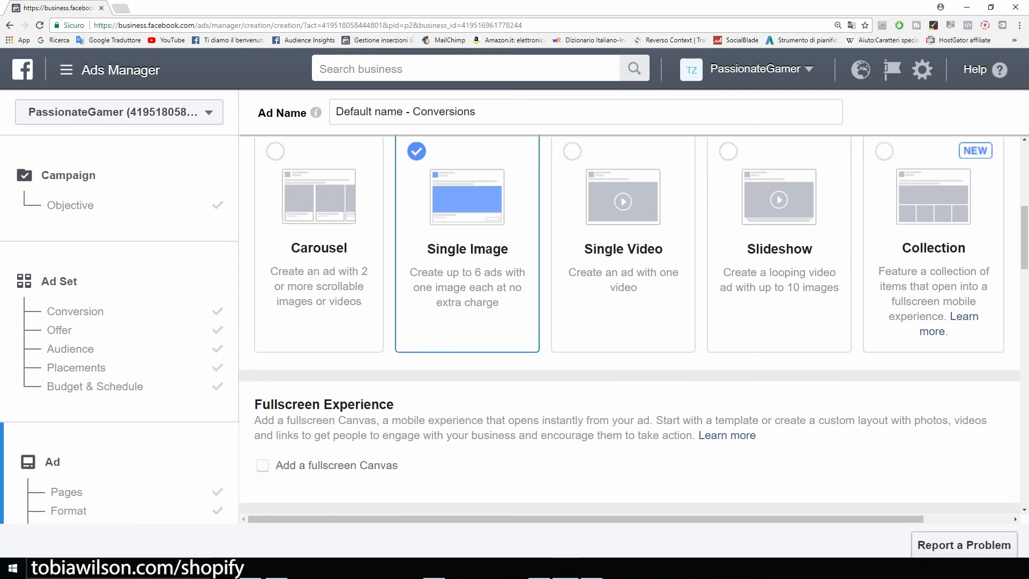
scroll(634, 325, down, 5)
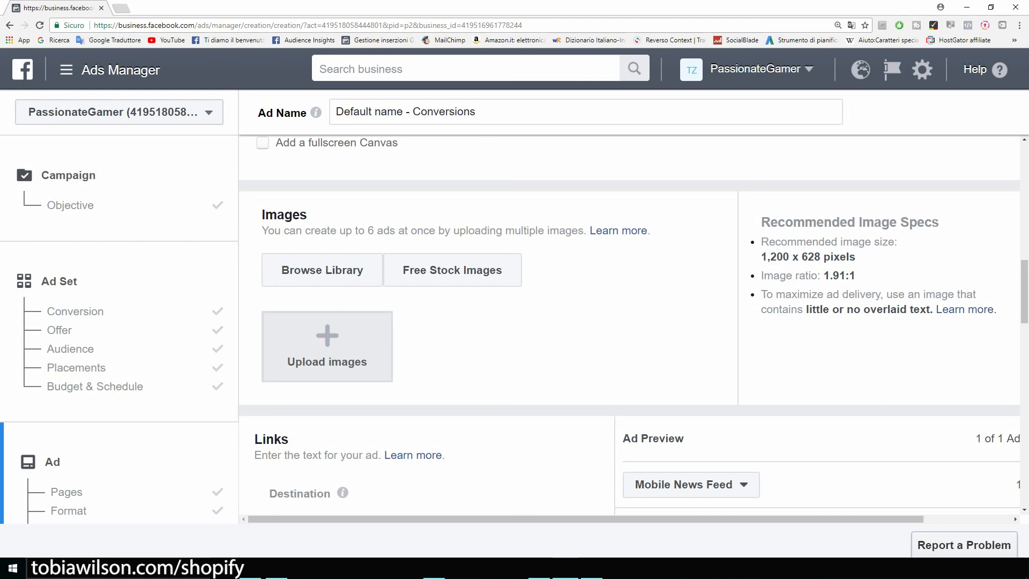
drag(761, 256, 856, 257)
click(855, 258)
drag(762, 256, 814, 257)
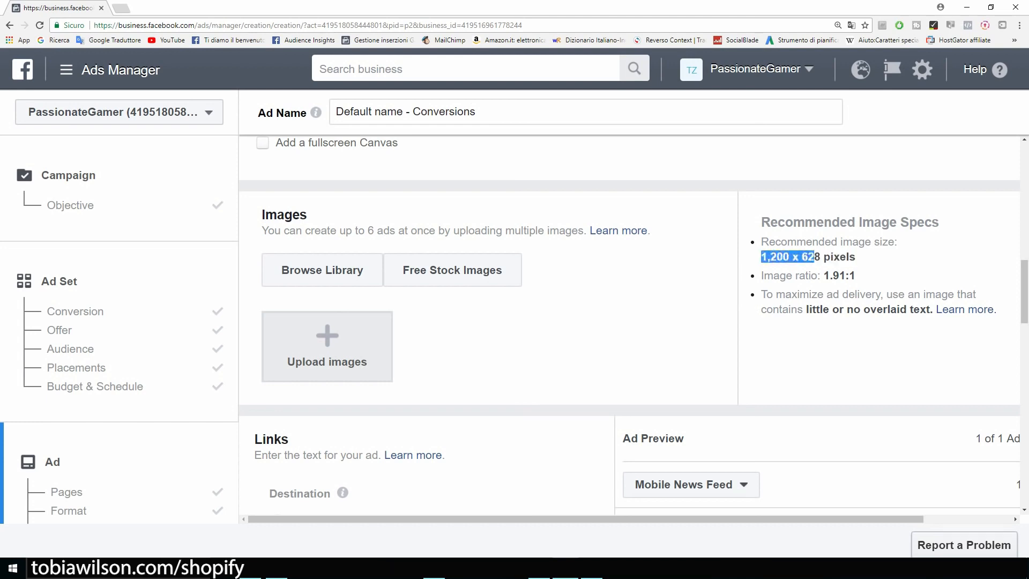
click(815, 258)
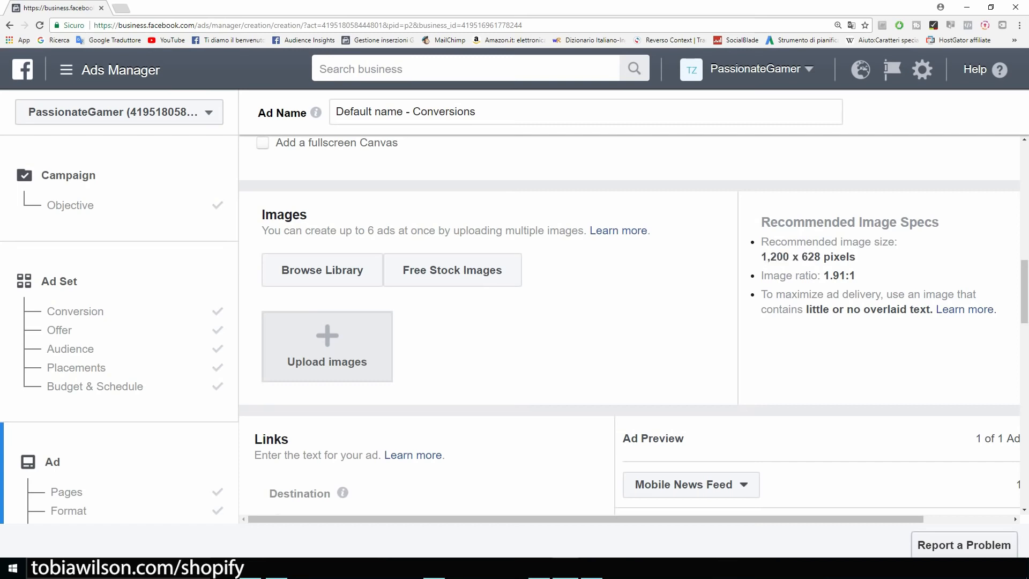
scroll(327, 311, down, 1)
Upload the 75%OFF TODAY image from the computer as the ad's picture
click(327, 300)
click(125, 72)
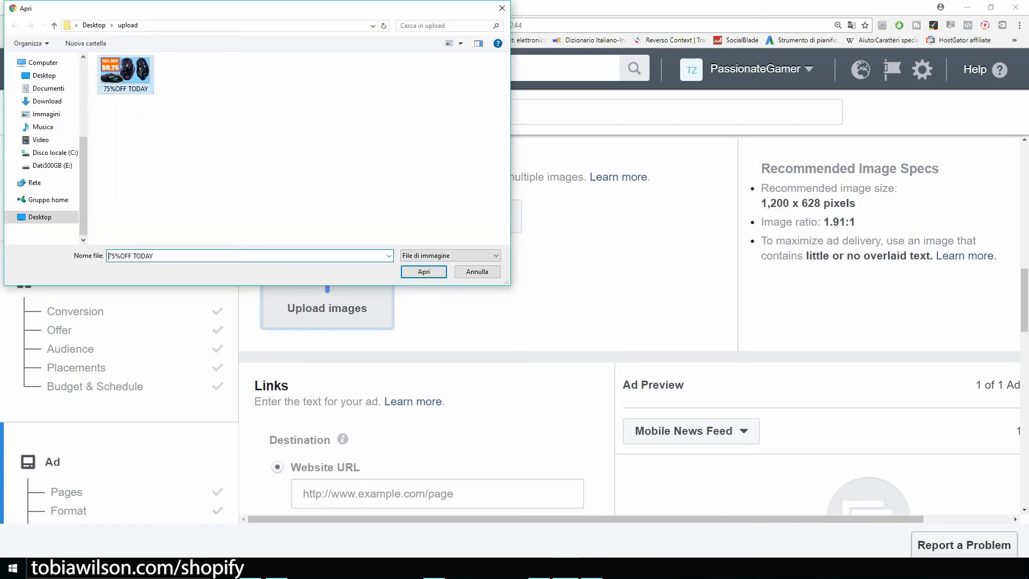
double_click(126, 74)
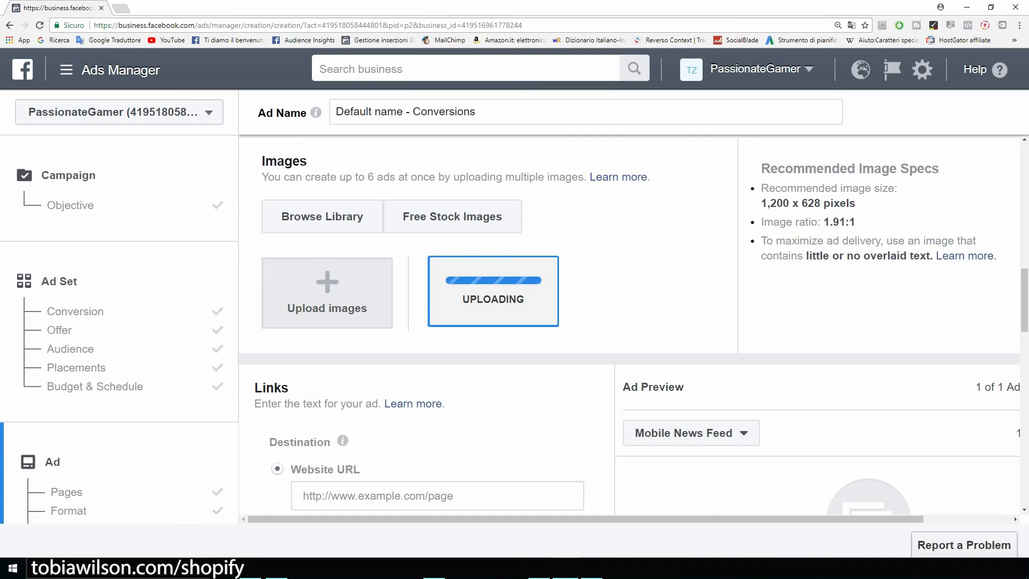
scroll(386, 397, down, 2)
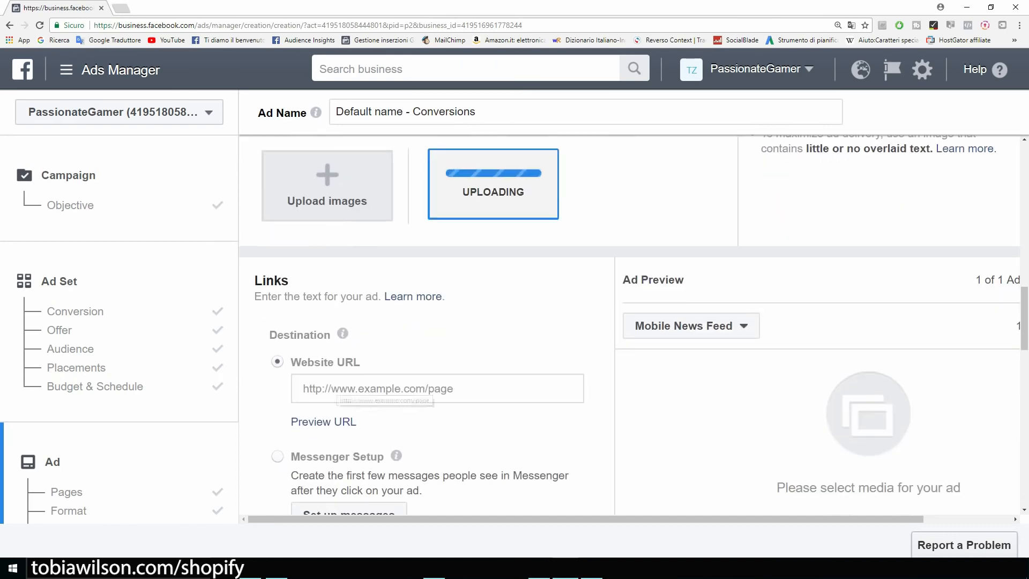
Enter example.com as the ad's website URL and check the loaded preview
click(335, 390)
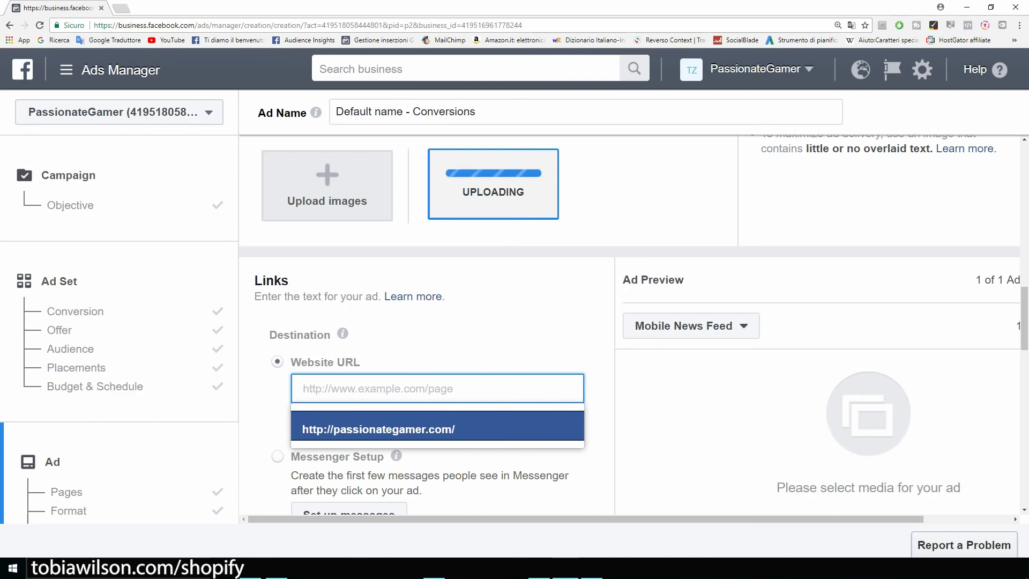
text(exam)
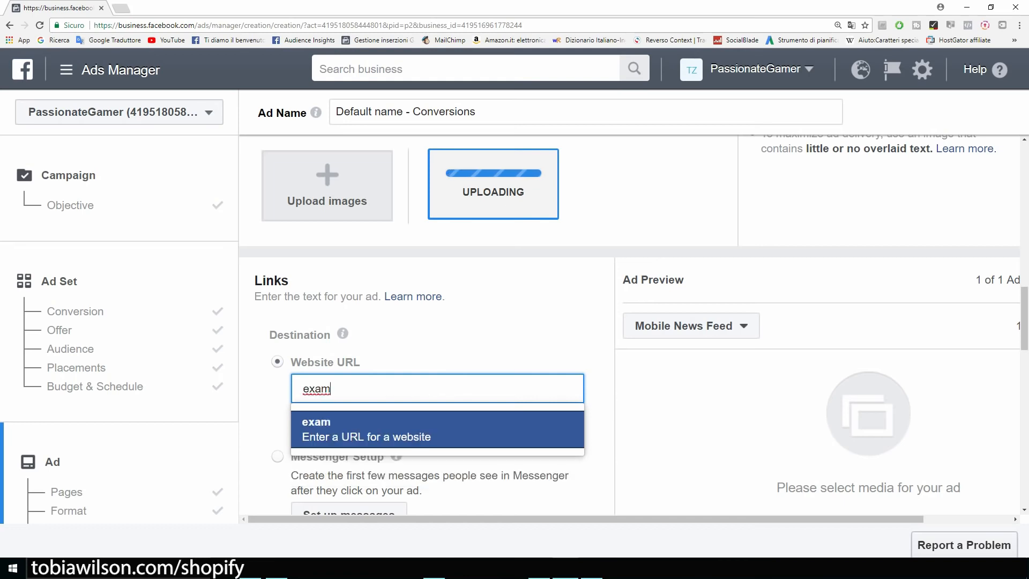
text(ple.com)
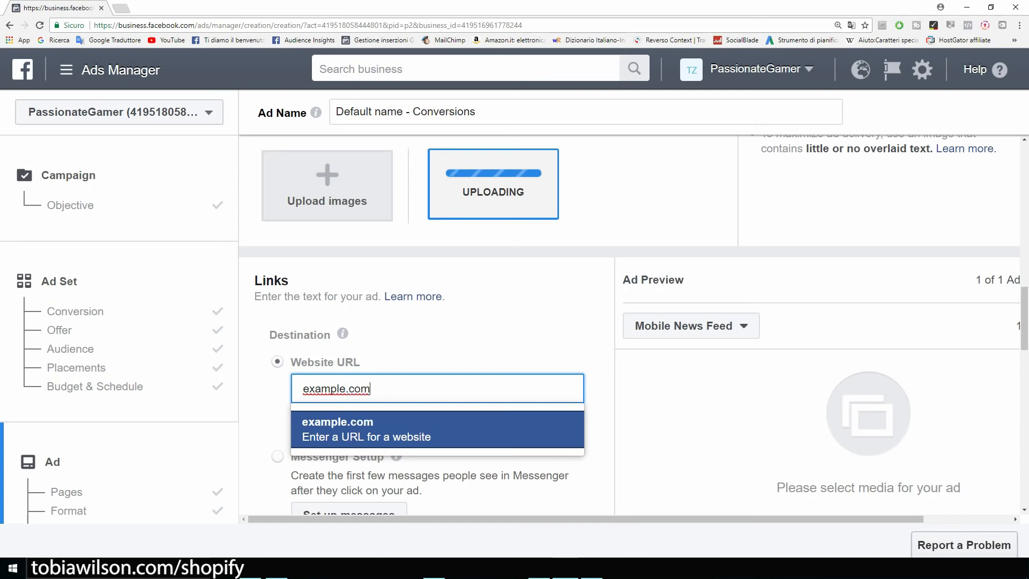
key(Return)
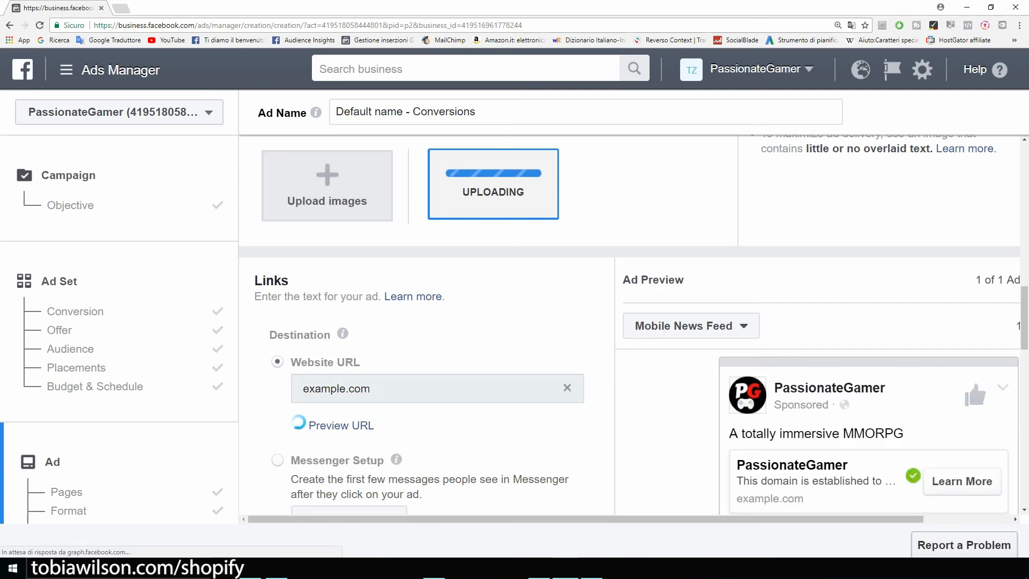
scroll(634, 325, up, 1)
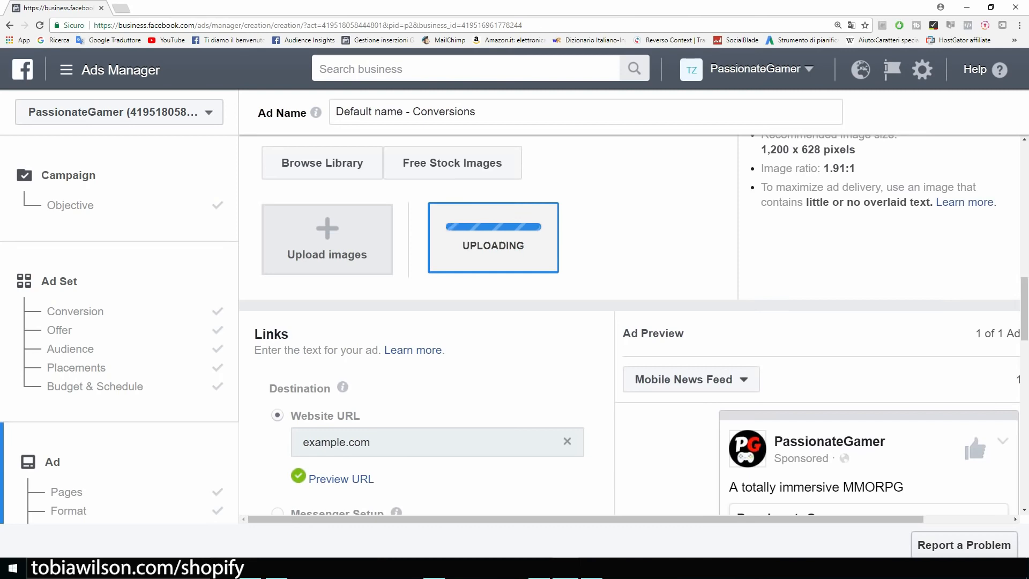
scroll(630, 325, down, 1)
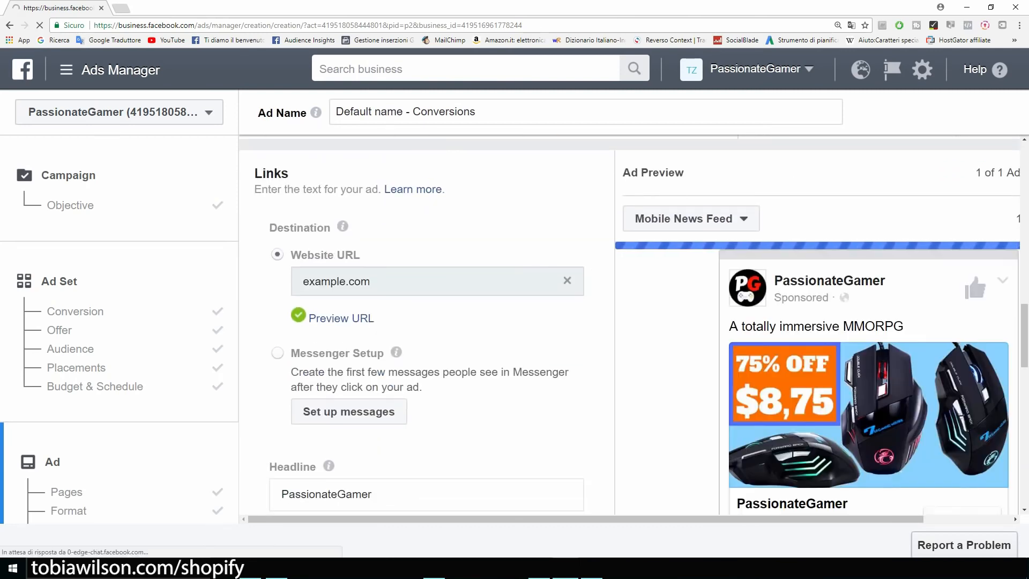
scroll(427, 322, down, 2)
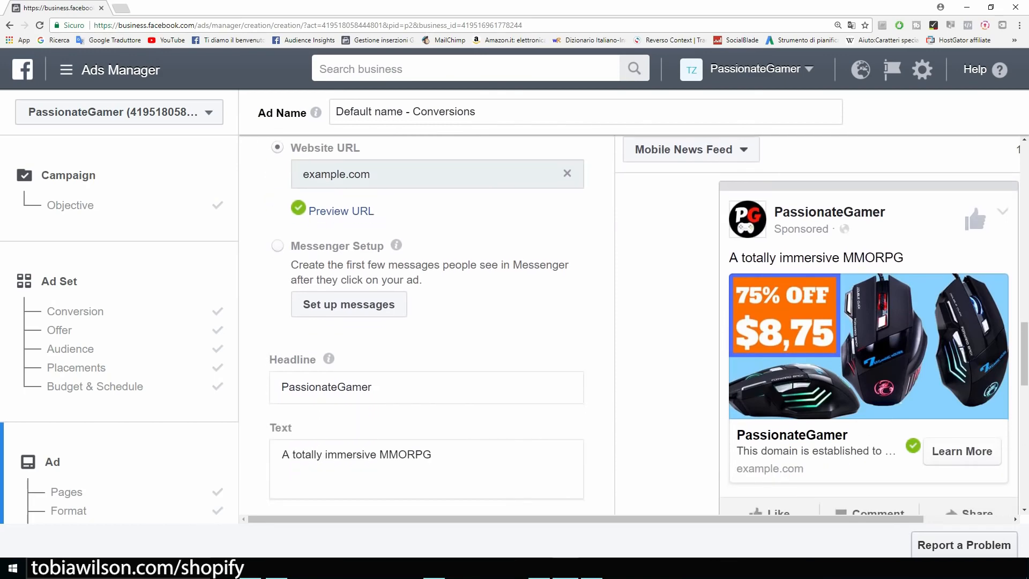
scroll(819, 321, down, 2)
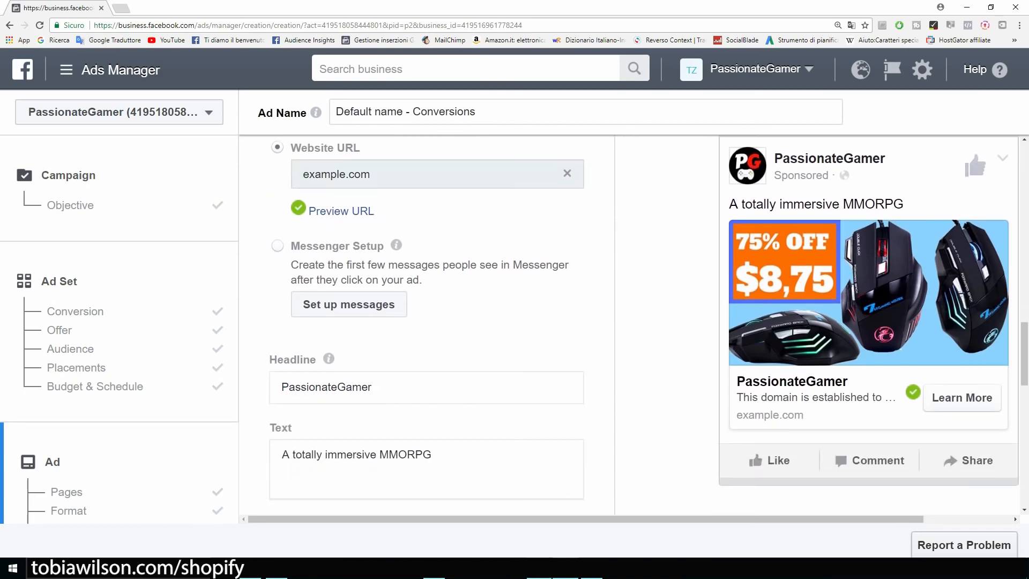
Copy the gaming mouse ad copy from the OpenOffice Writer document
key(alt+Tab)
right_click(334, 183)
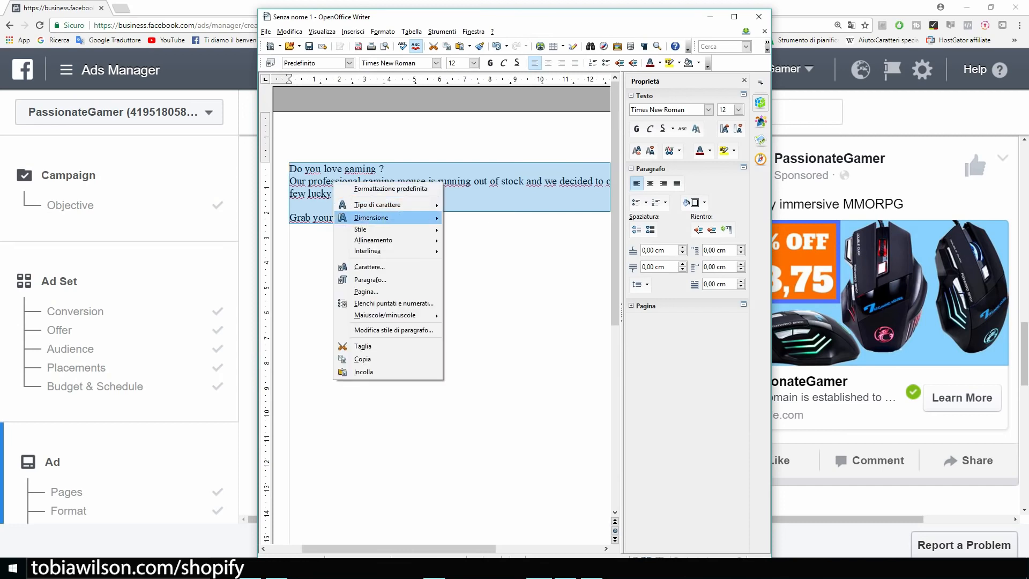
click(365, 359)
click(710, 17)
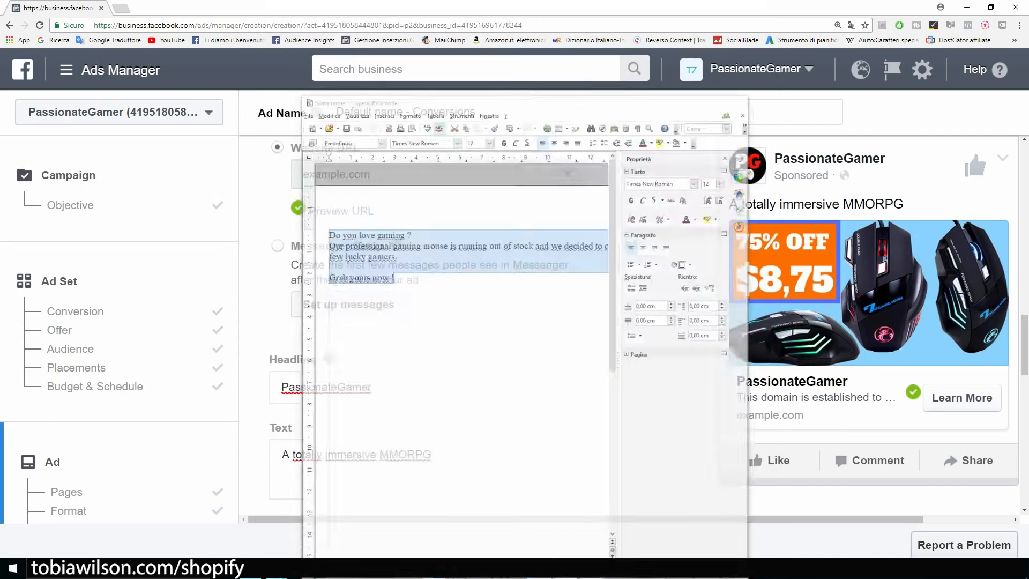
Paste the copy over 'A totally immersive MMORPG' and dismiss the placements warning
scroll(432, 343, down, 2)
click(433, 348)
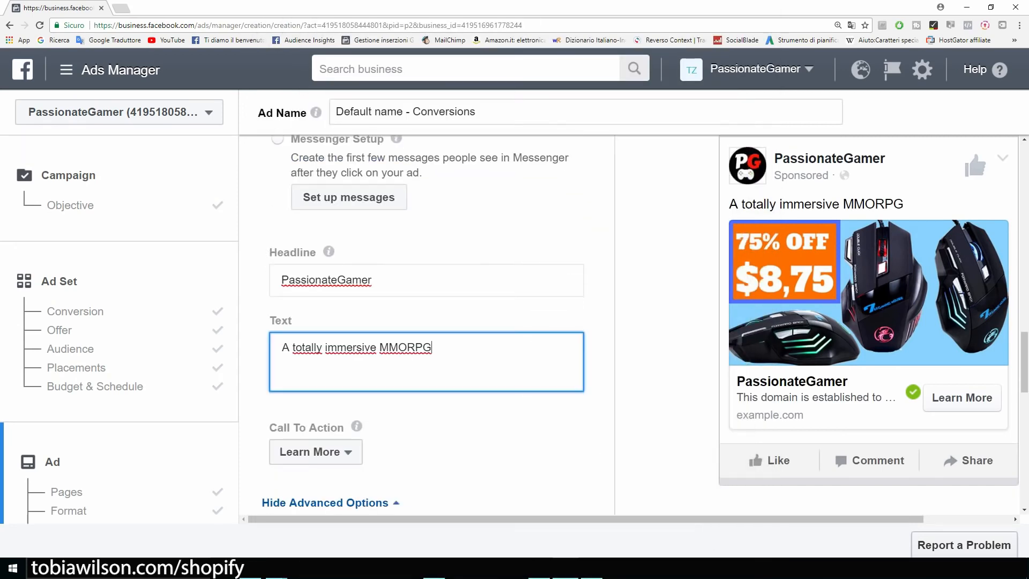
drag(433, 349, 281, 349)
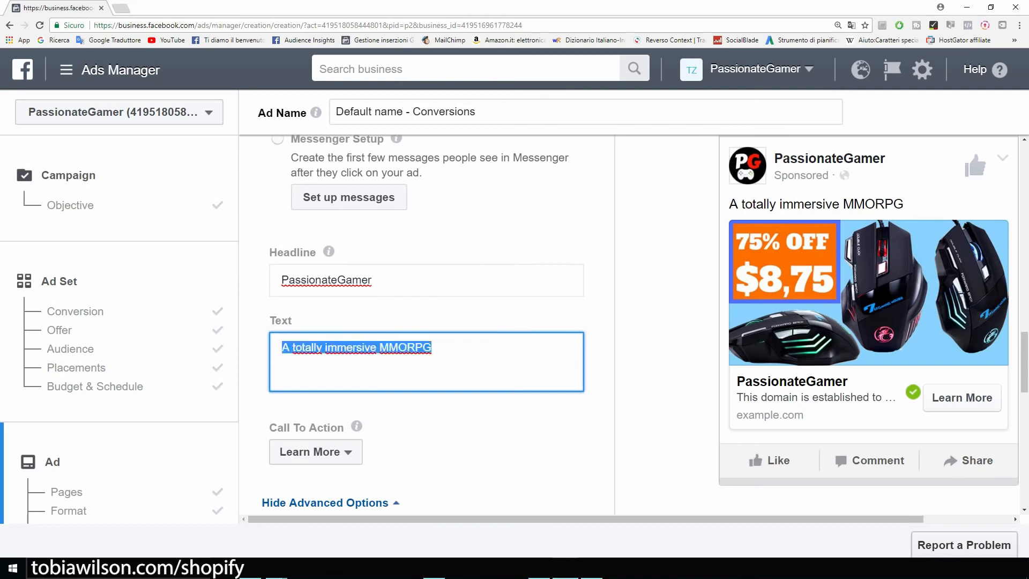
text(Do you love gaming ?  Our professional gaming mouse is running out of stock and we decided to offer a 75% discount to a few lucky gamers.  Grab yours now !)
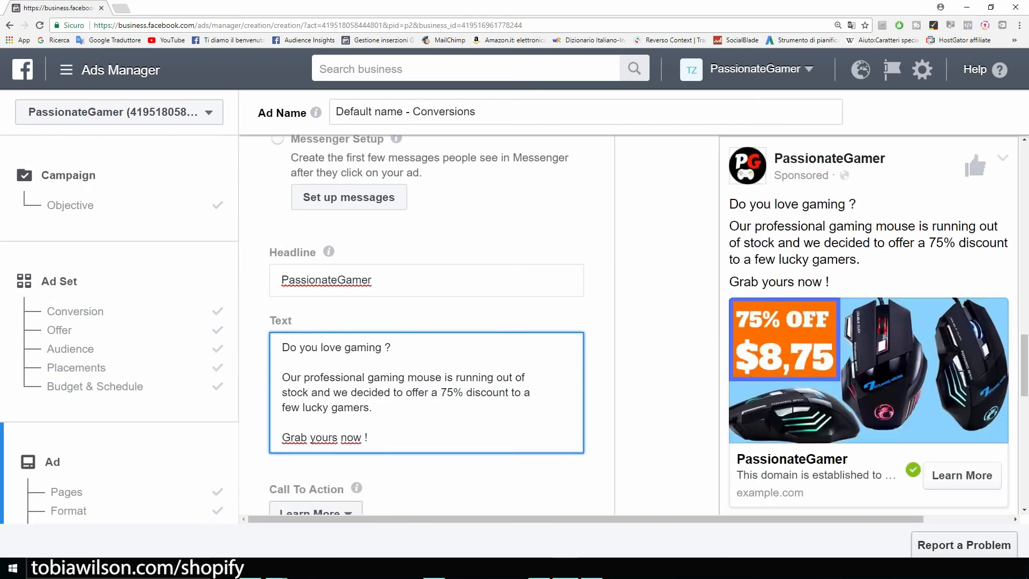
click(277, 139)
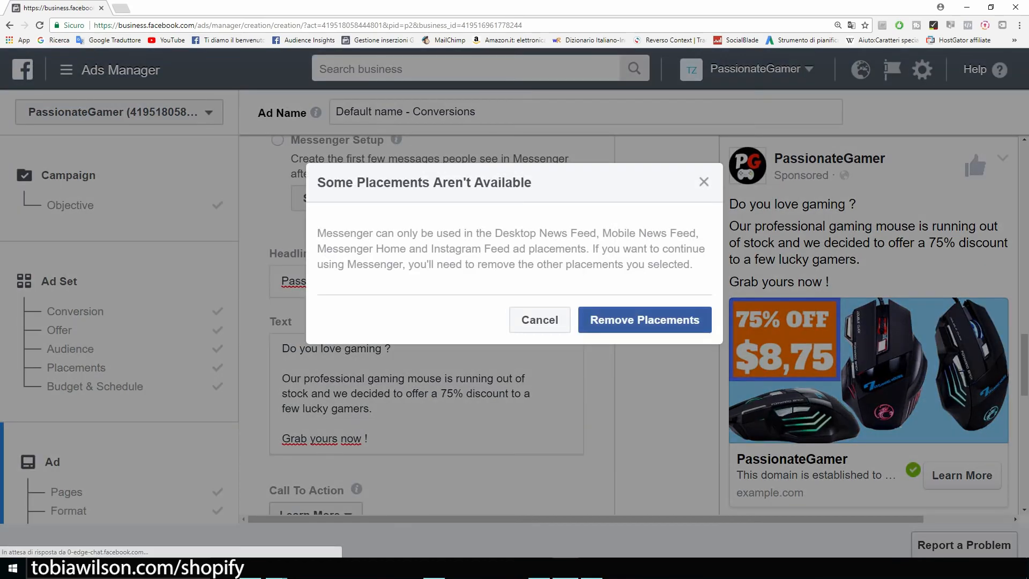
click(704, 182)
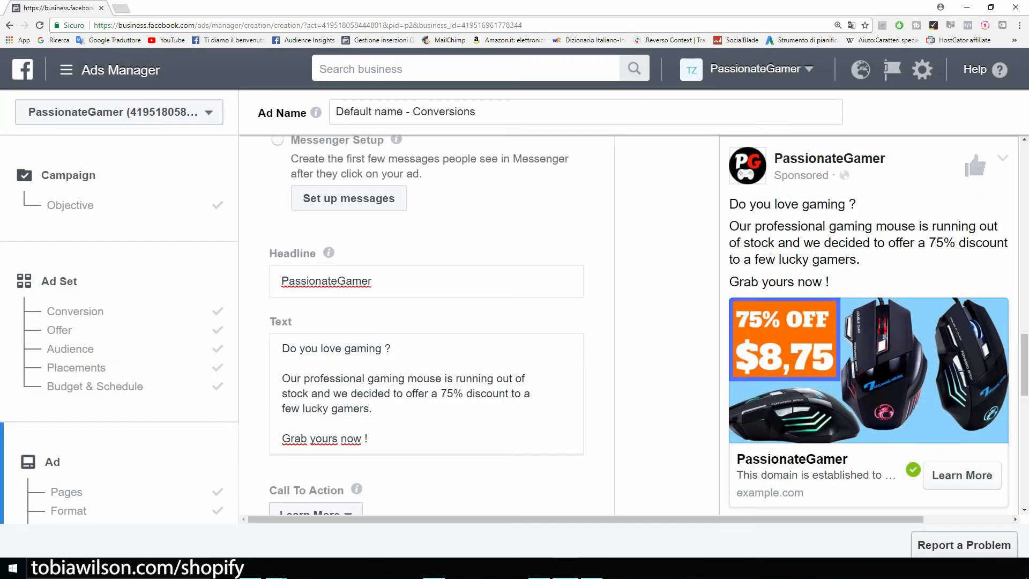
Select the existing PassionateGamer headline for replacement
scroll(628, 328, right, 3)
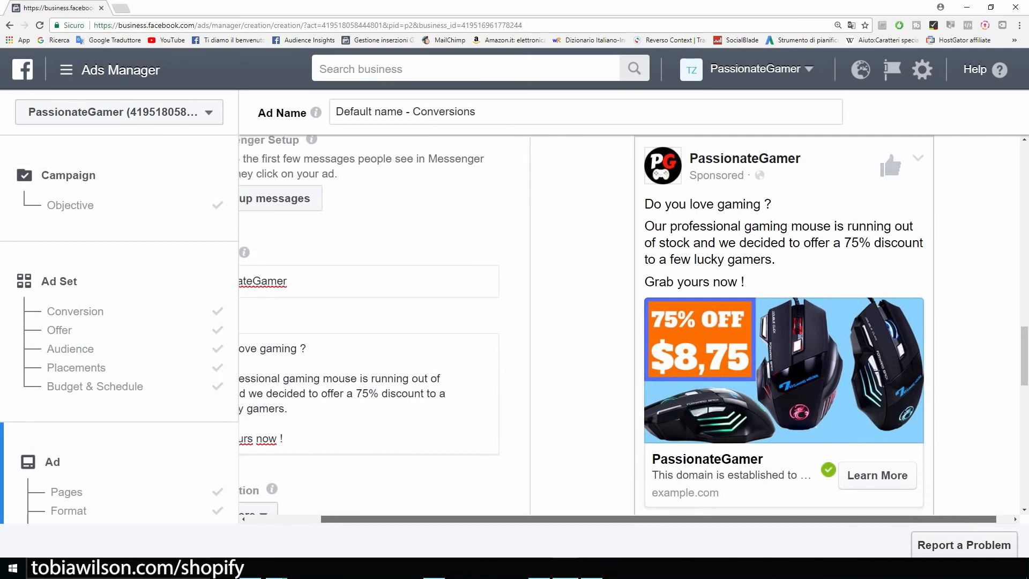
scroll(629, 329, left, 3)
drag(379, 281, 231, 286)
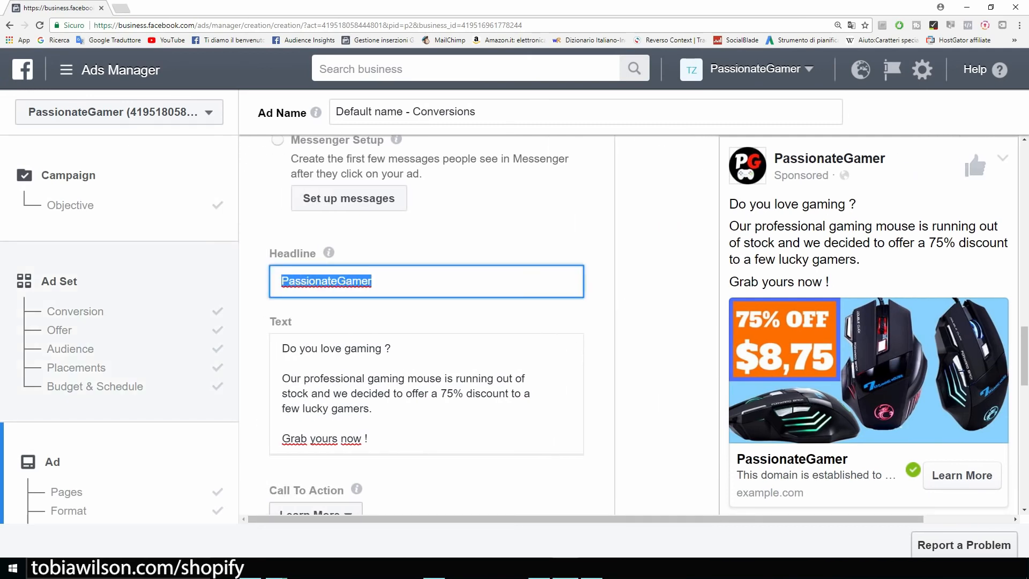
Type 'Professional Gaming Mouse' as the ad headline
text(Professioa)
key(BackSpace)
text(nal Gam)
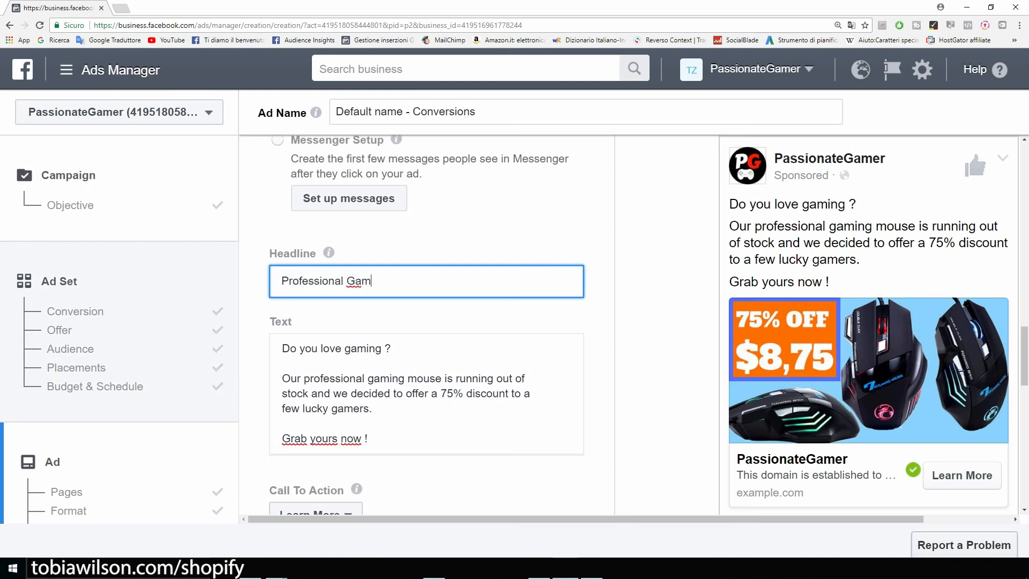
text(ing Mouse)
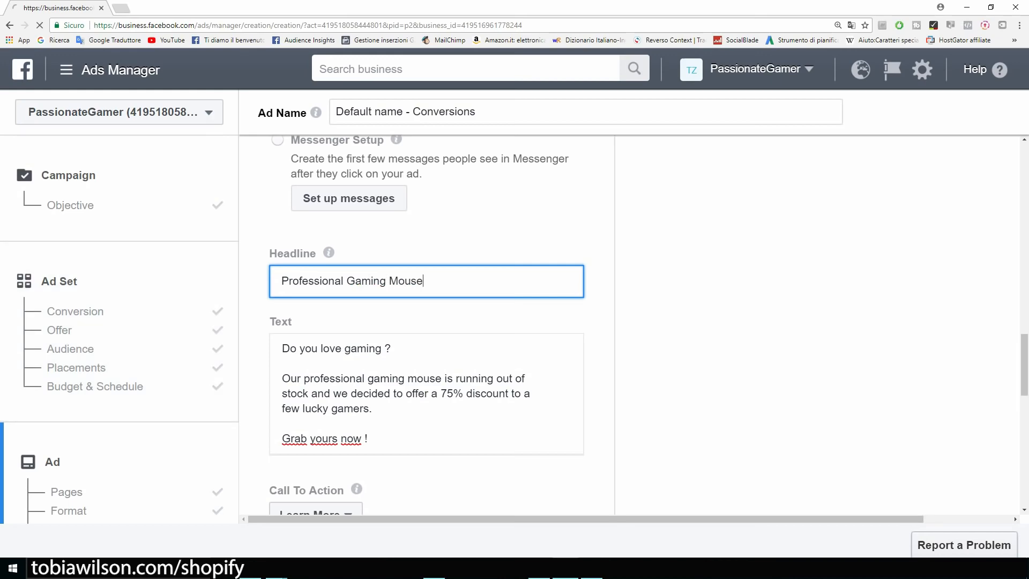
scroll(427, 321, down, 2)
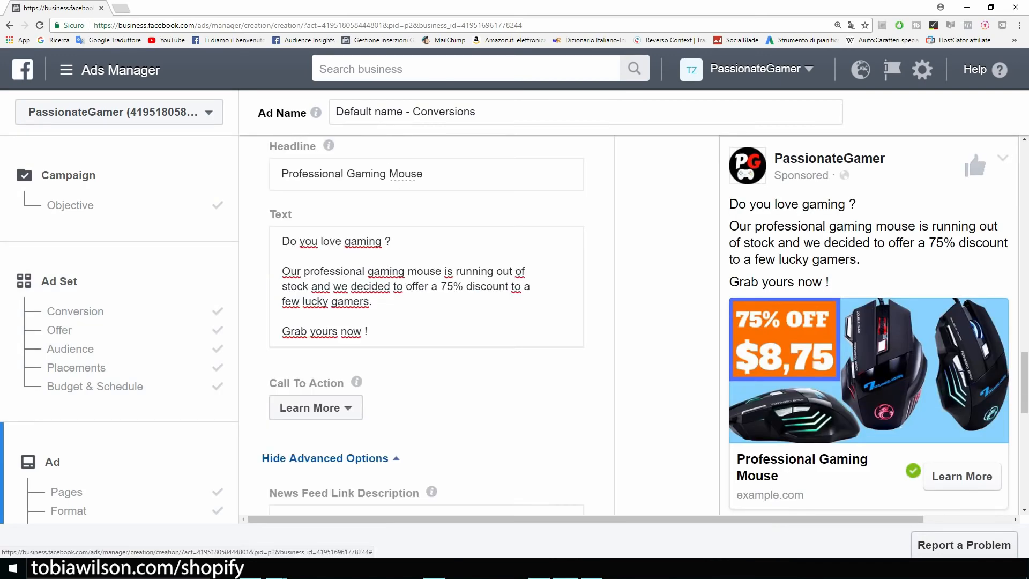
Set the call to action to Shop Now and review the PassionateGamer tracking pixel
click(316, 408)
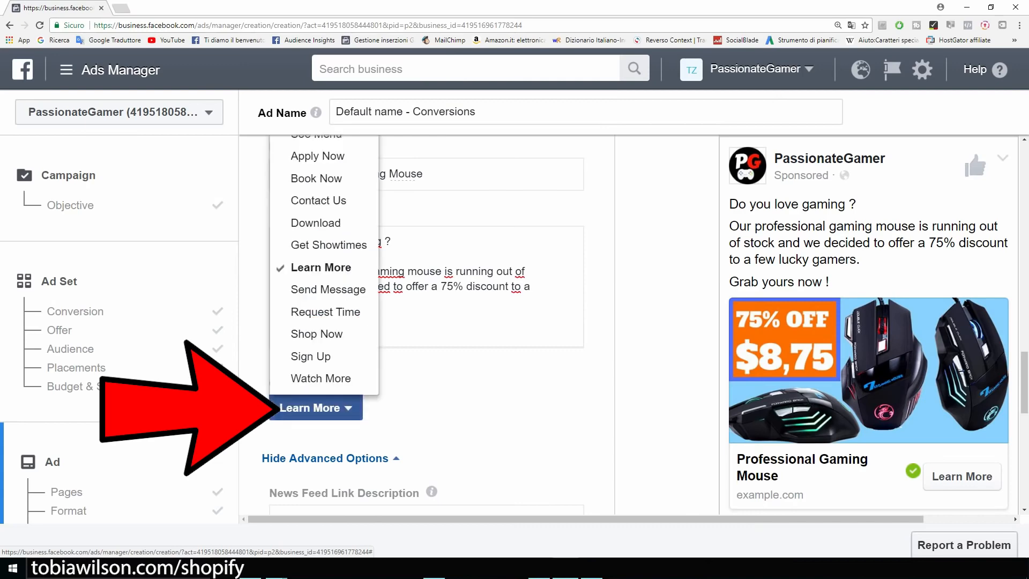
click(316, 333)
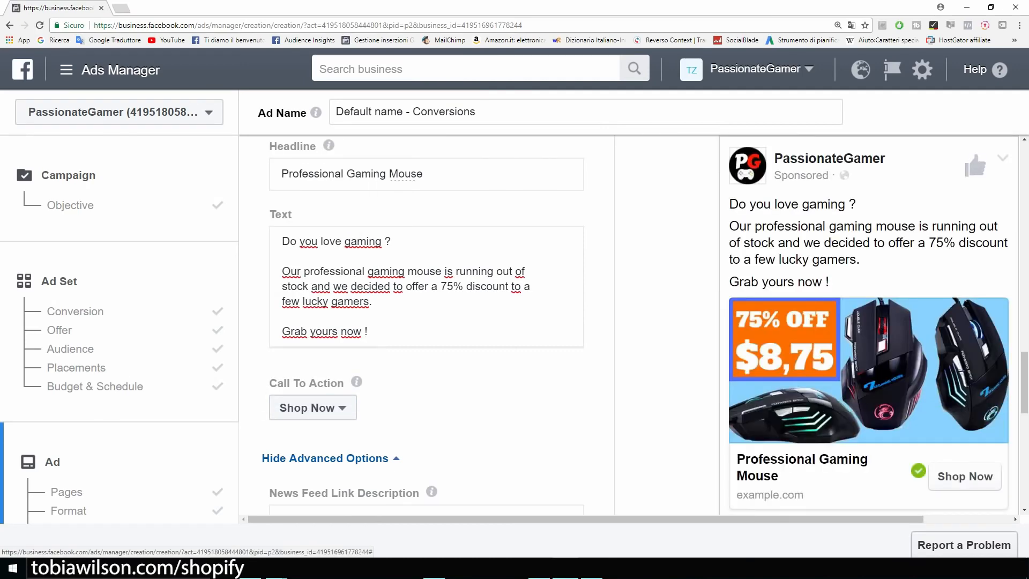
scroll(426, 321, down, 1)
scroll(427, 322, down, 3)
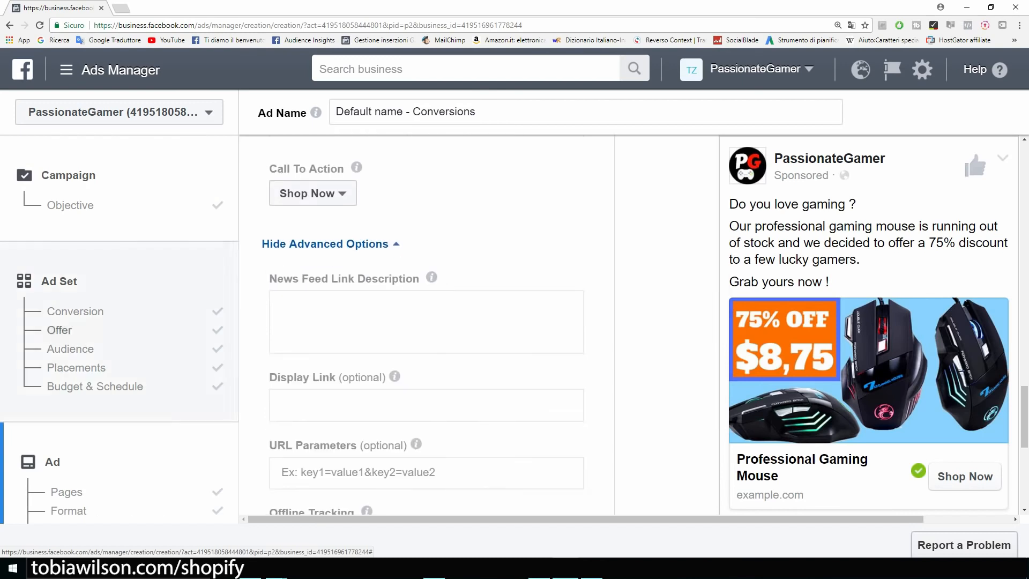
scroll(426, 322, down, 2)
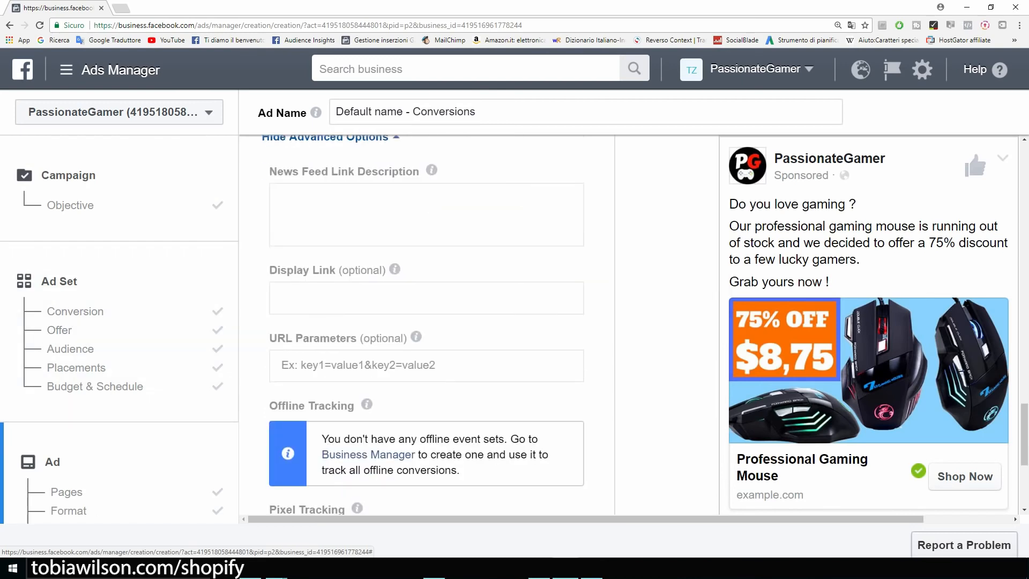
scroll(426, 322, down, 5)
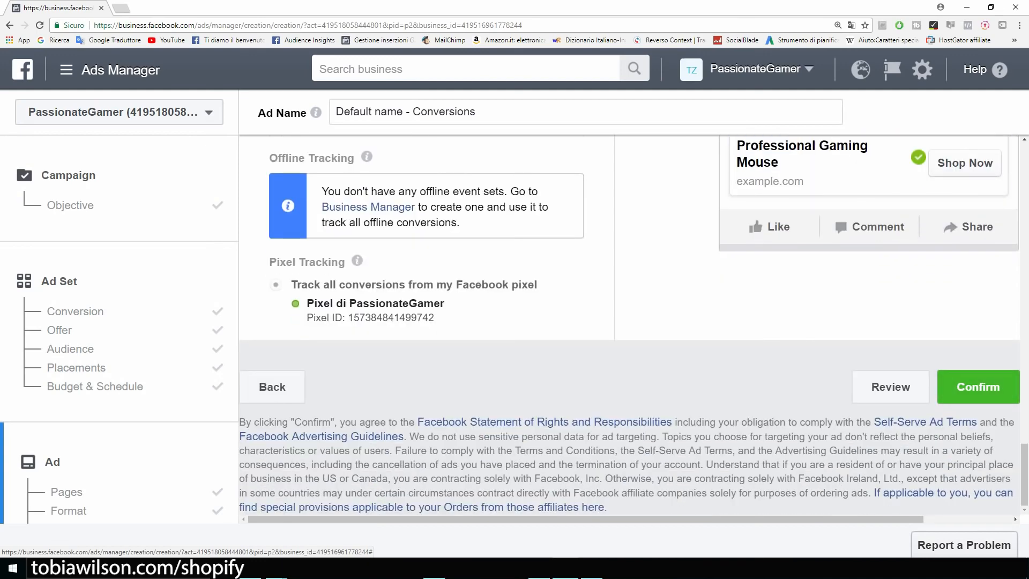
drag(307, 303, 445, 304)
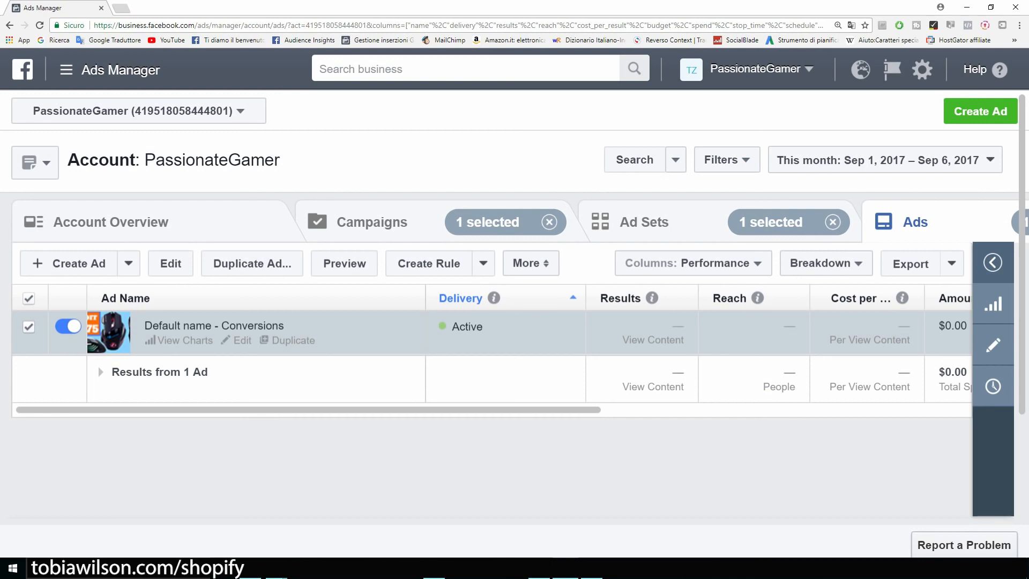
Edit the US - 18+ ad set, replacing View Content with Add To Cart as conversion event
mouse_move(309, 409)
mouse_down()
mouse_move(469, 410)
mouse_move(308, 410)
mouse_up()
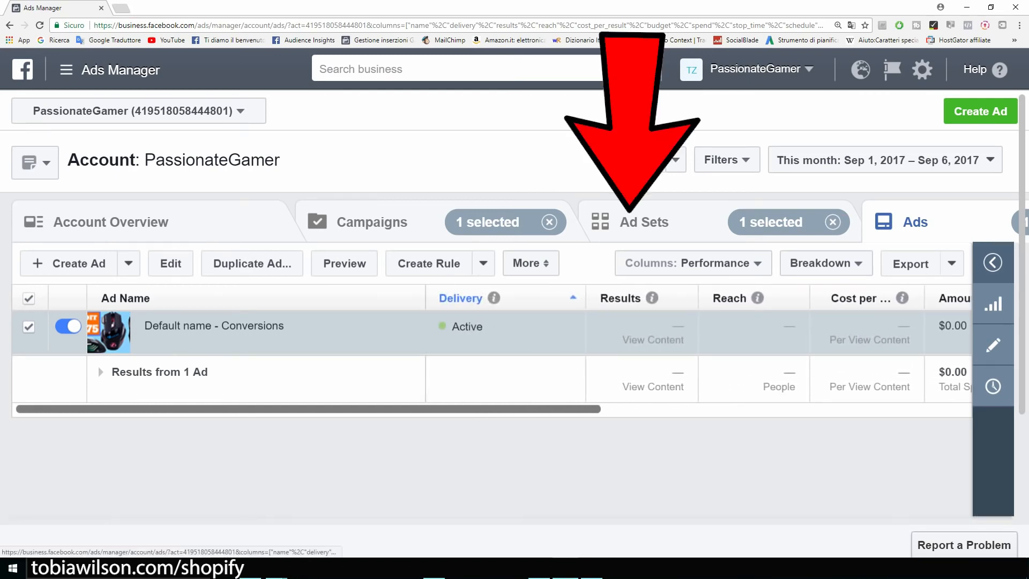
click(644, 222)
mouse_move(193, 340)
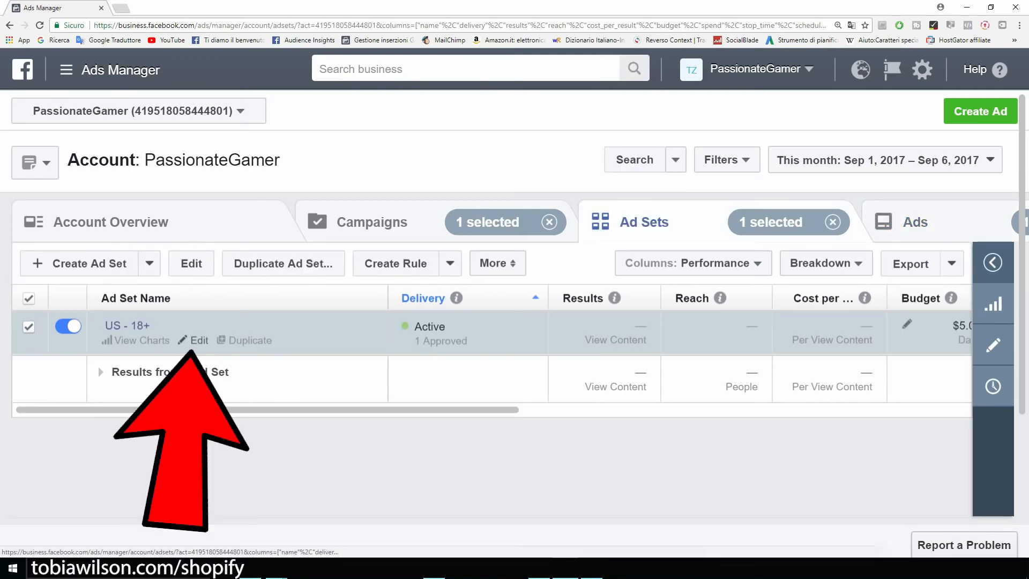
click(197, 341)
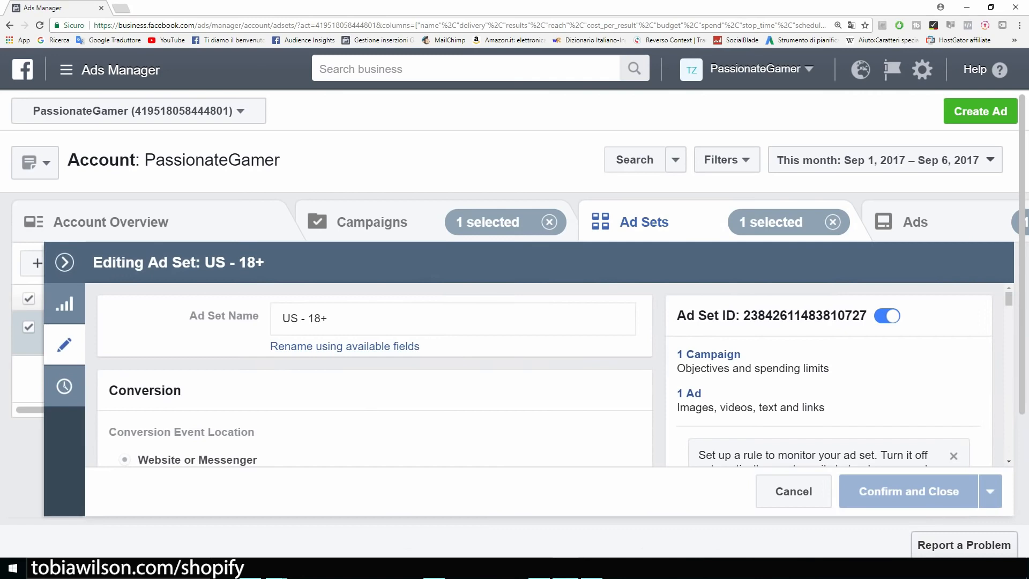
scroll(555, 375, down, 2)
scroll(555, 375, down, 3)
scroll(555, 375, up, 2)
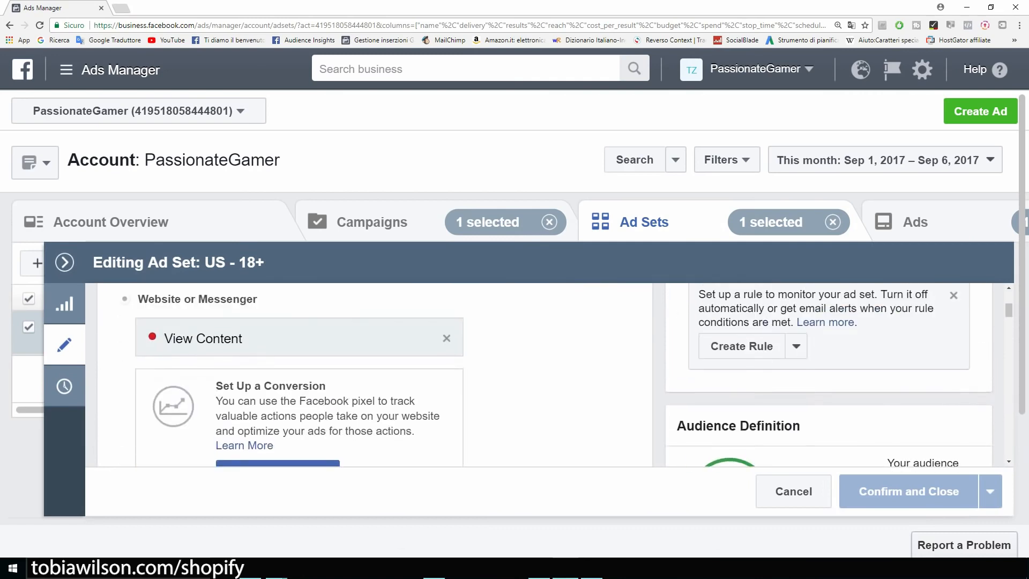
click(447, 338)
scroll(295, 364, down, 1)
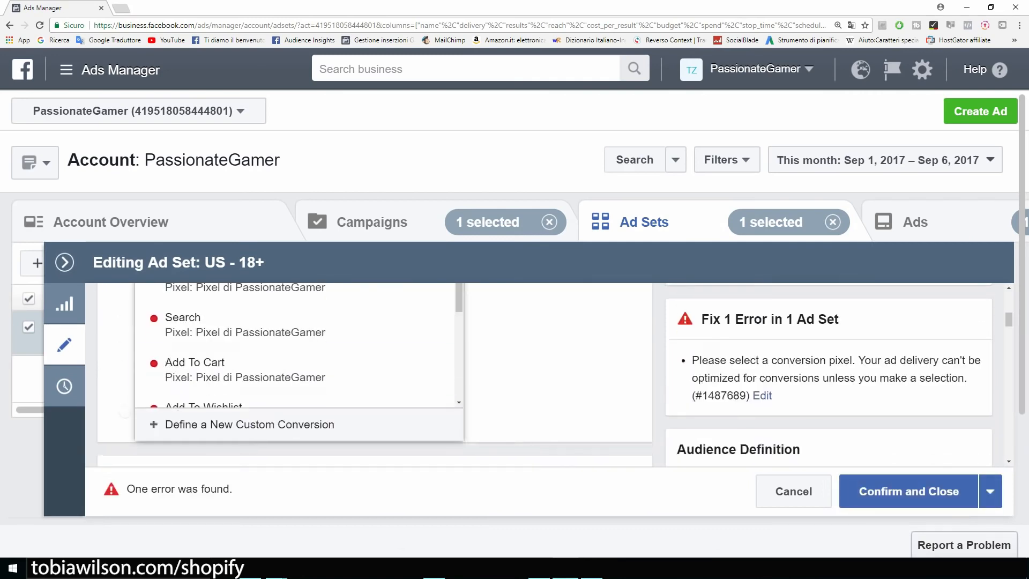
click(294, 369)
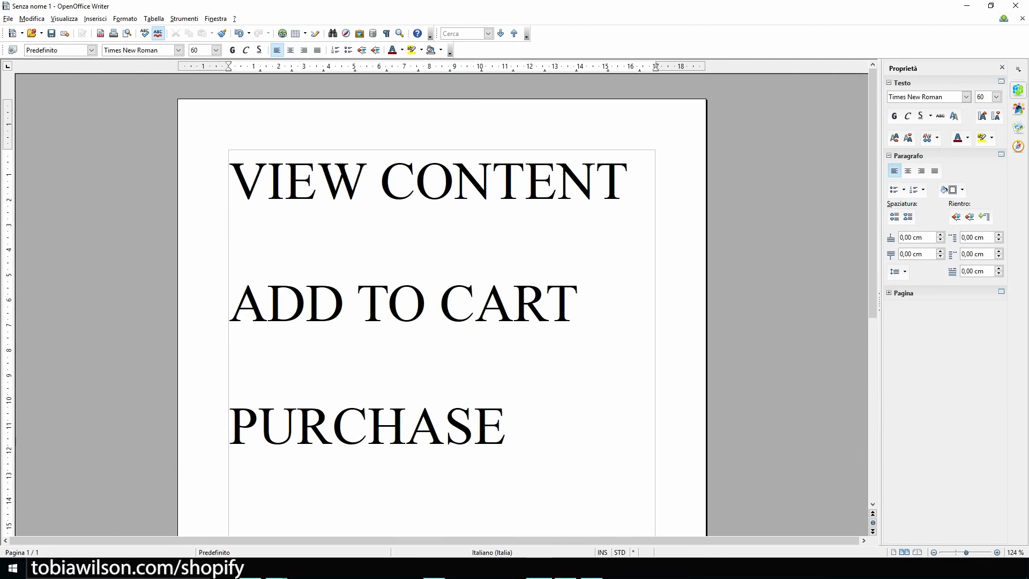
Copy PURCHASE from the VIEW CONTENT / ADD TO CART / PURCHASE notes, then minimize Writer
key(shift+Left)
key(shift+Left)
key(shift+Left)
key(shift+Left)
key(shift+Left)
key(shift+Left)
key(shift+Left)
key(shift+Left)
key(shift+Left)
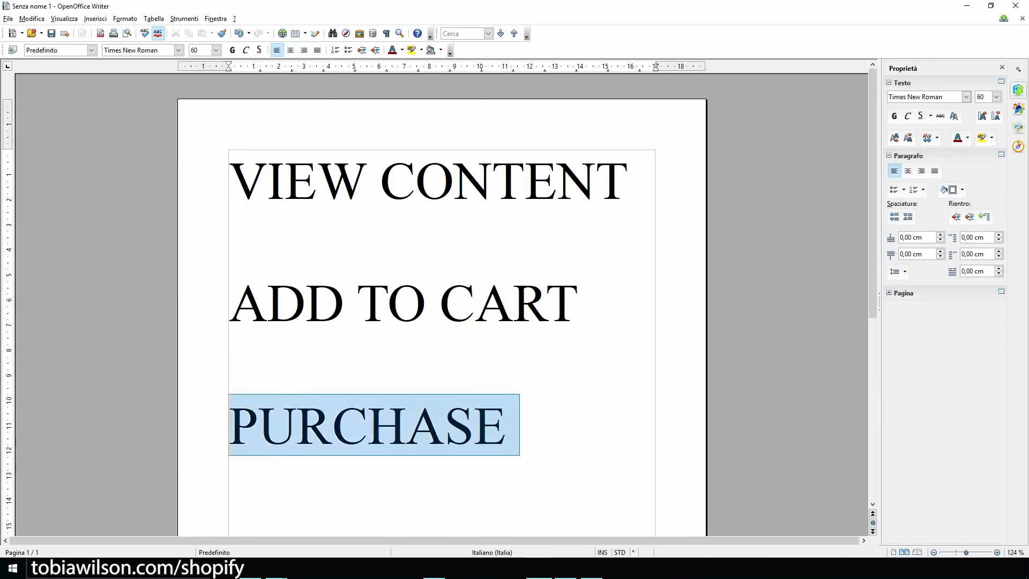
key(Right)
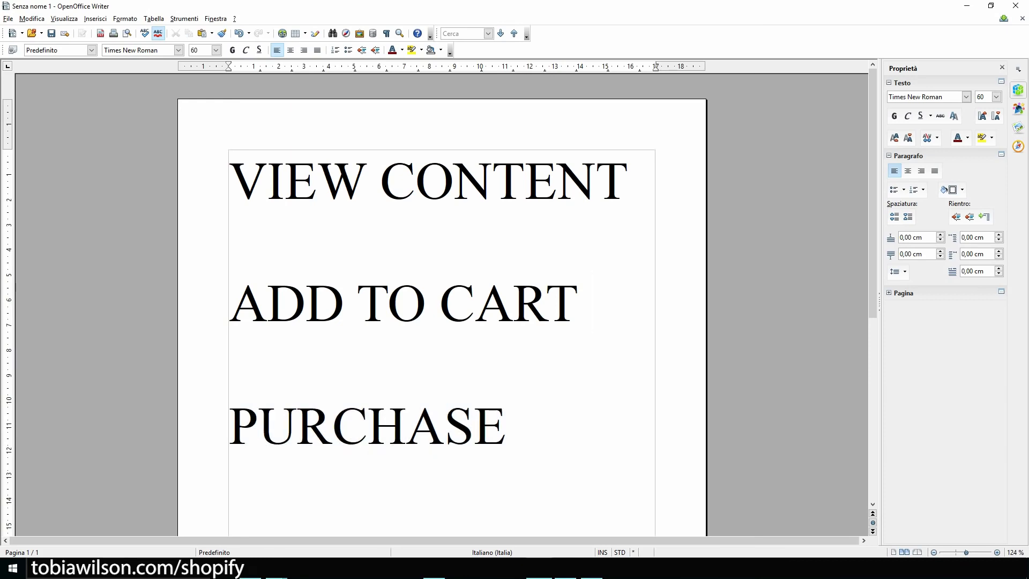
key(ctrl+Home)
key(shift+Right)
key(shift+Right)
key(shift+Right)
key(shift+Right)
key(shift+Right)
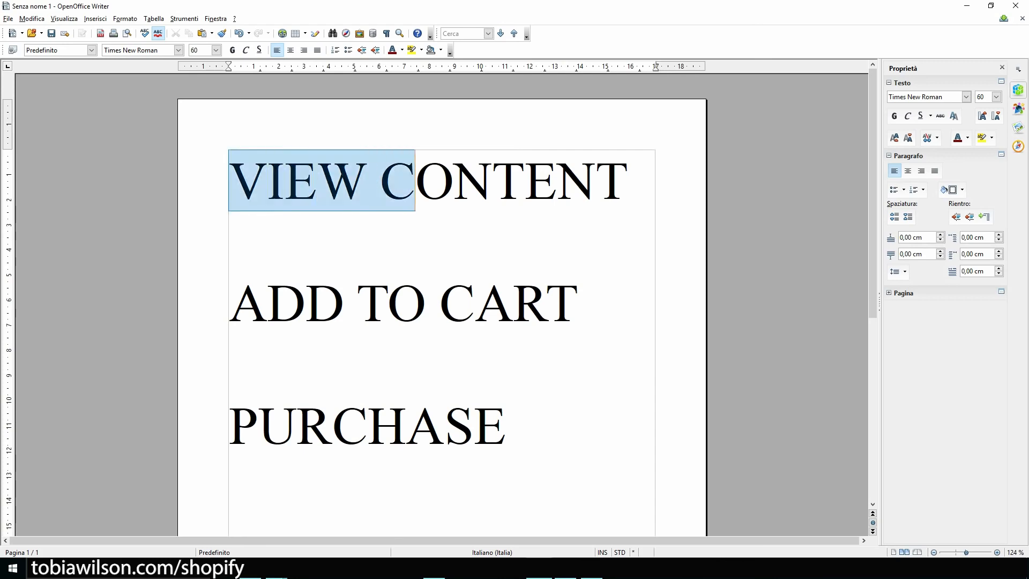
key(shift+Right)
key(shift+Right)
key(shift+Right)
key(shift+Right)
key(shift+Right)
key(shift+Right)
key(shift+Right)
key(shift+Right)
key(shift+Right)
key(shift+Right)
key(shift+Right)
key(shift+Right)
key(shift+Right)
key(shift+Right)
key(shift+Right)
key(shift+Right)
key(shift+Right)
key(shift+Right)
key(shift+Right)
key(shift+Right)
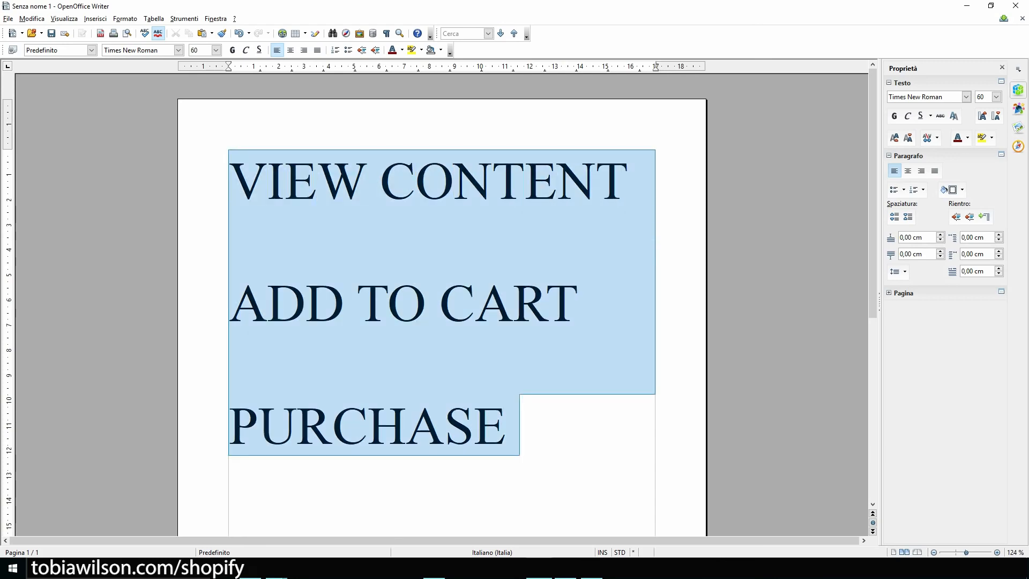
key(Right)
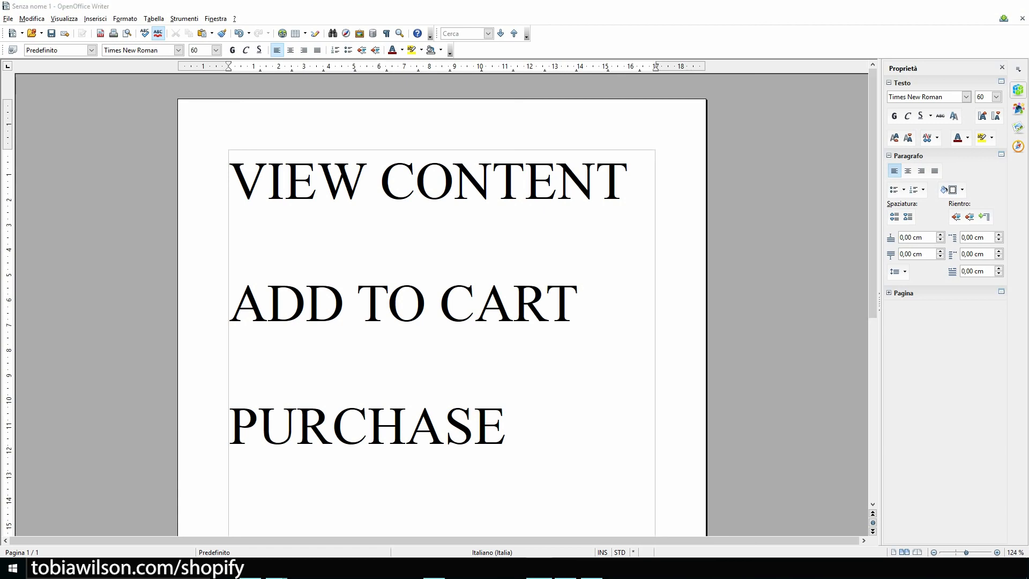
click(966, 5)
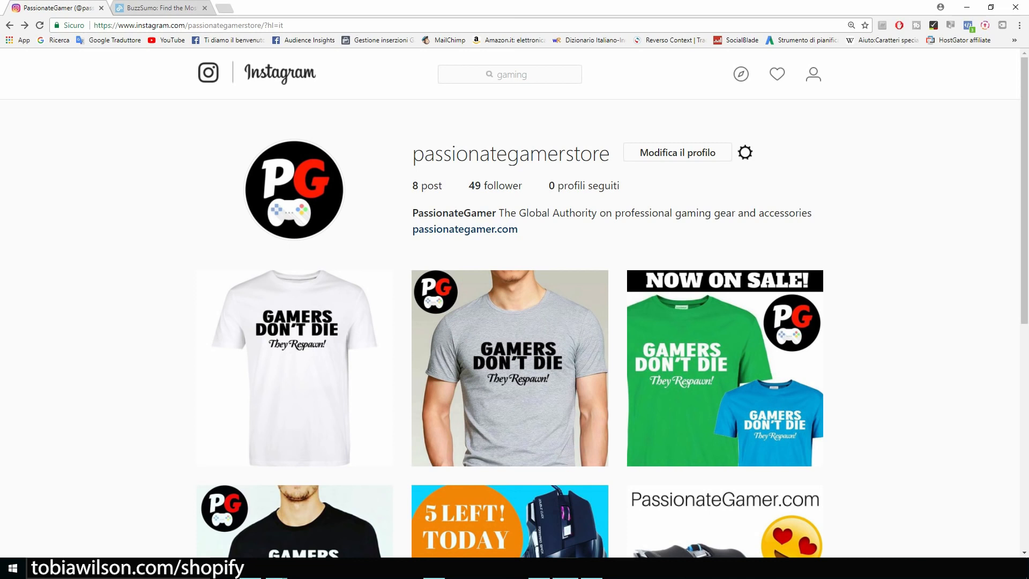
Search Instagram for 'pc', open the pcgaming profile and highlight its business-inquiries e-mail
click(510, 75)
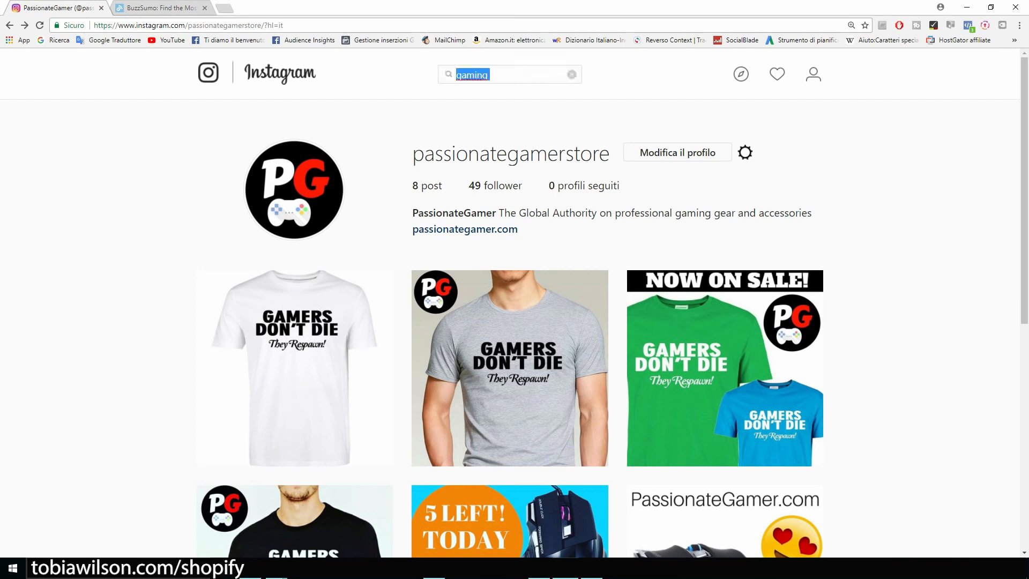
key(BackSpace)
text(pc)
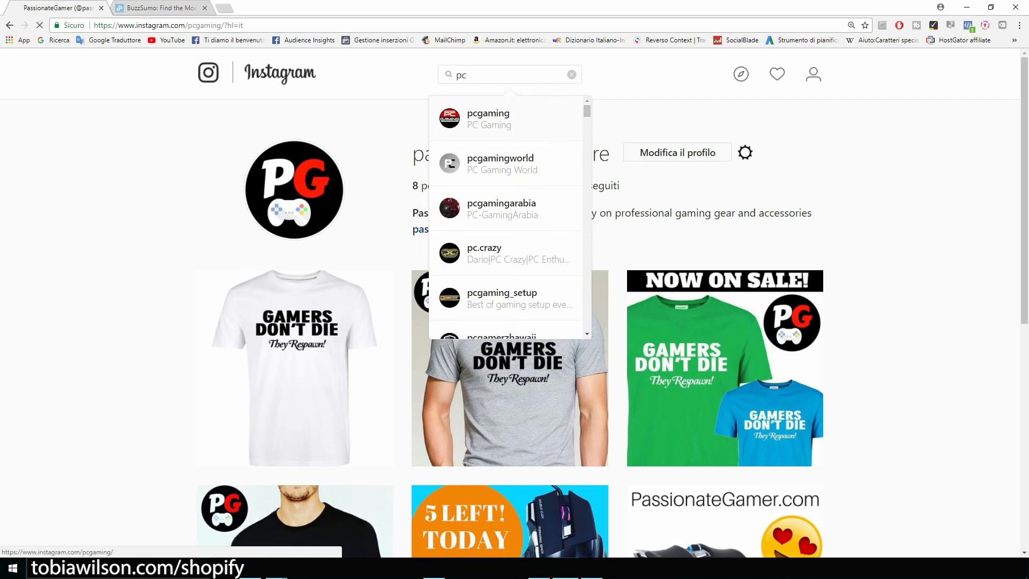
click(489, 119)
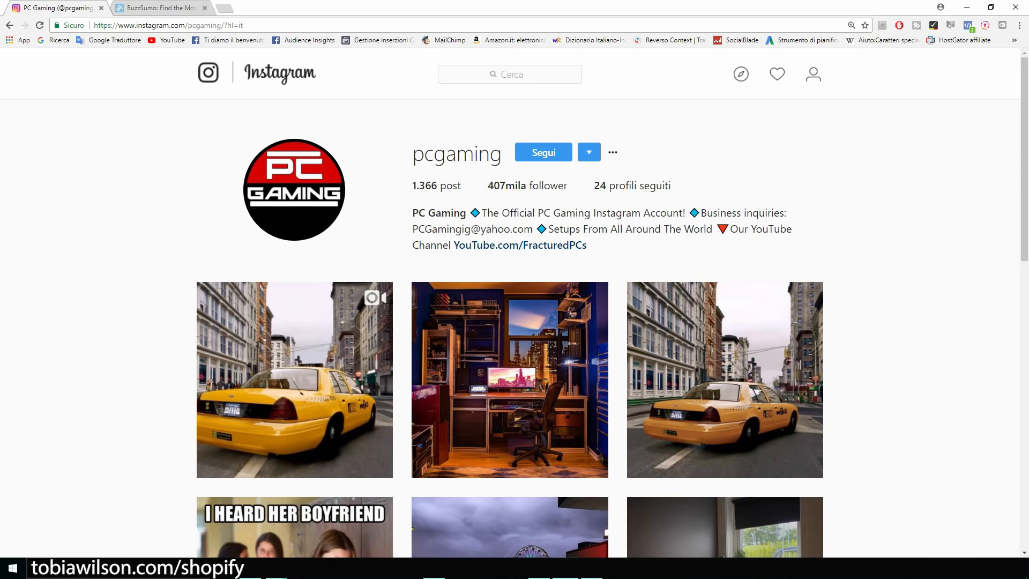
scroll(510, 322, down, 2)
scroll(509, 321, up, 2)
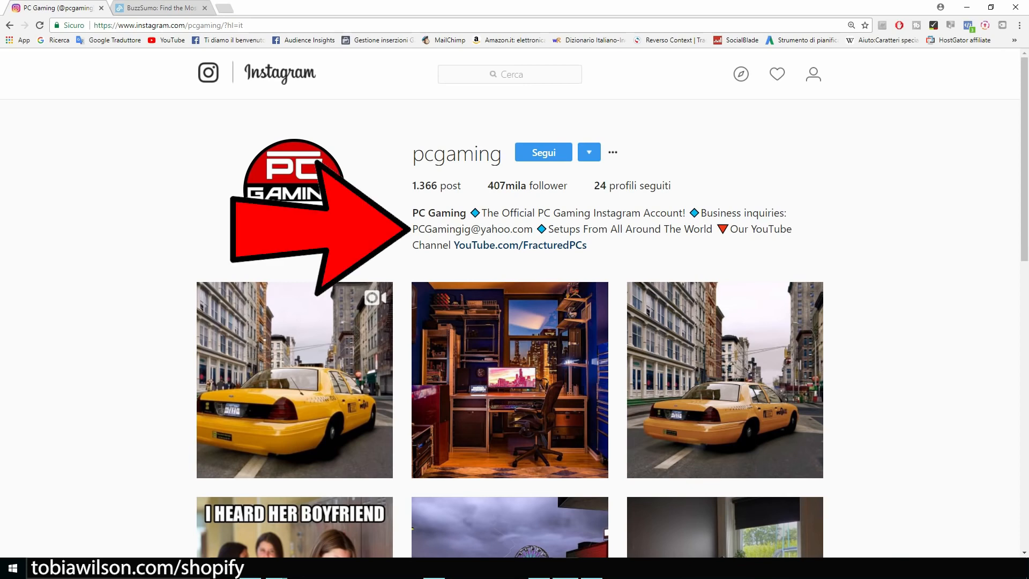
drag(412, 228, 533, 229)
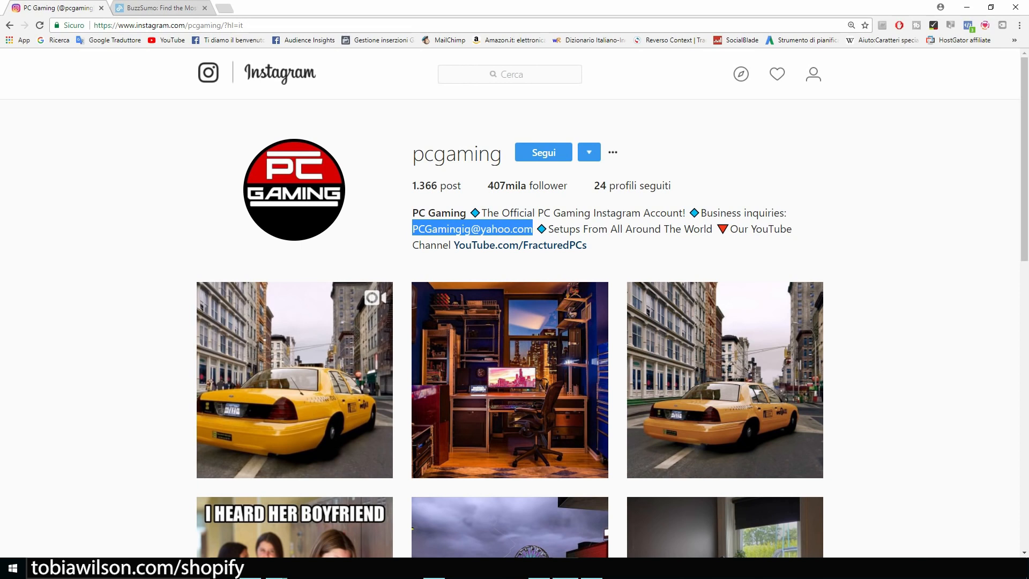
Google 'everliker' in a new browser tab
key(ctrl+t)
text(everliker)
key(Return)
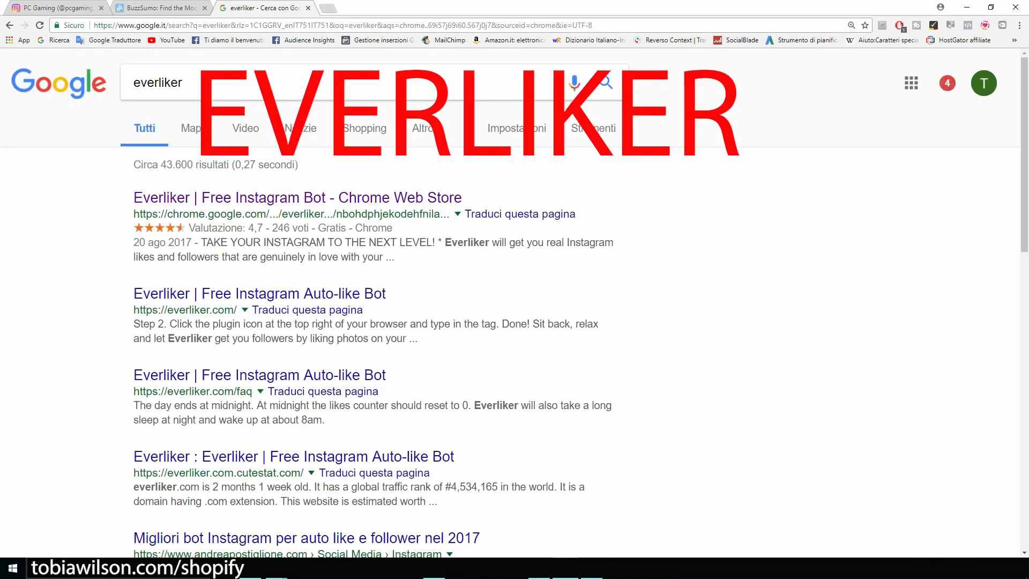
Open Everliker's Chrome Web Store listing, then return to the pcgaming Instagram tab
key(ctrl+plus)
key(ctrl+plus)
drag(245, 94, 176, 94)
click(279, 93)
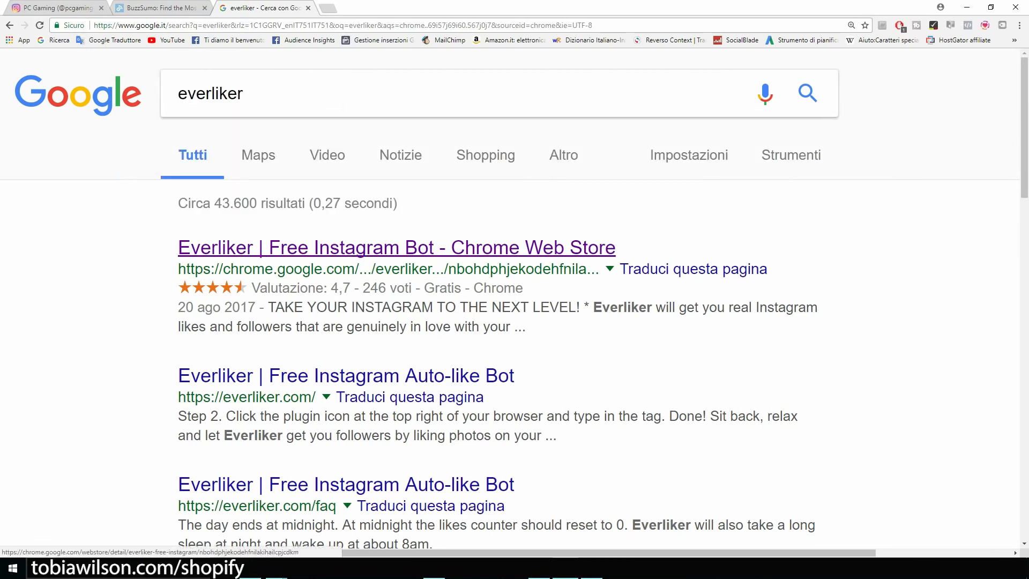
click(397, 248)
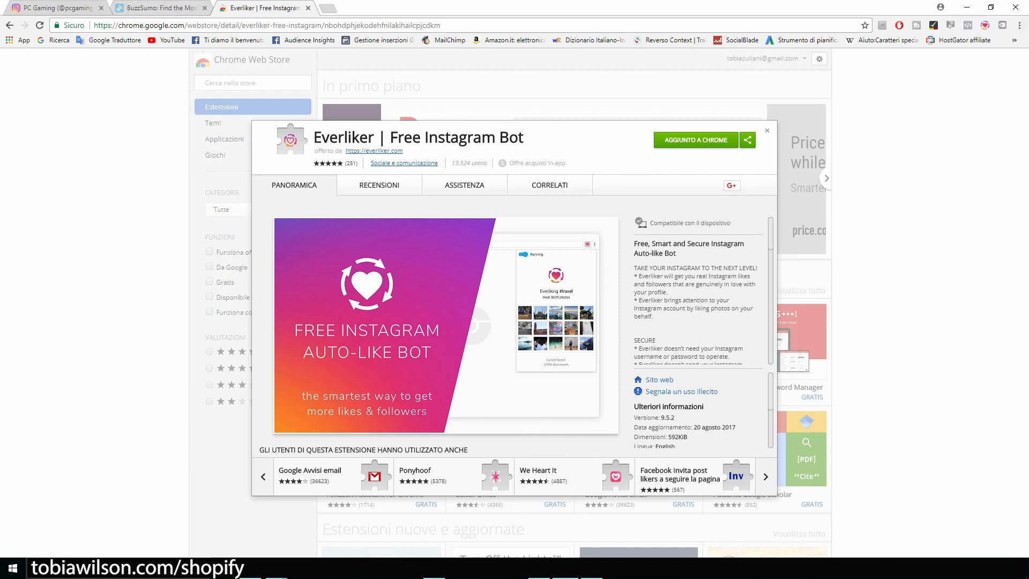
click(38, 7)
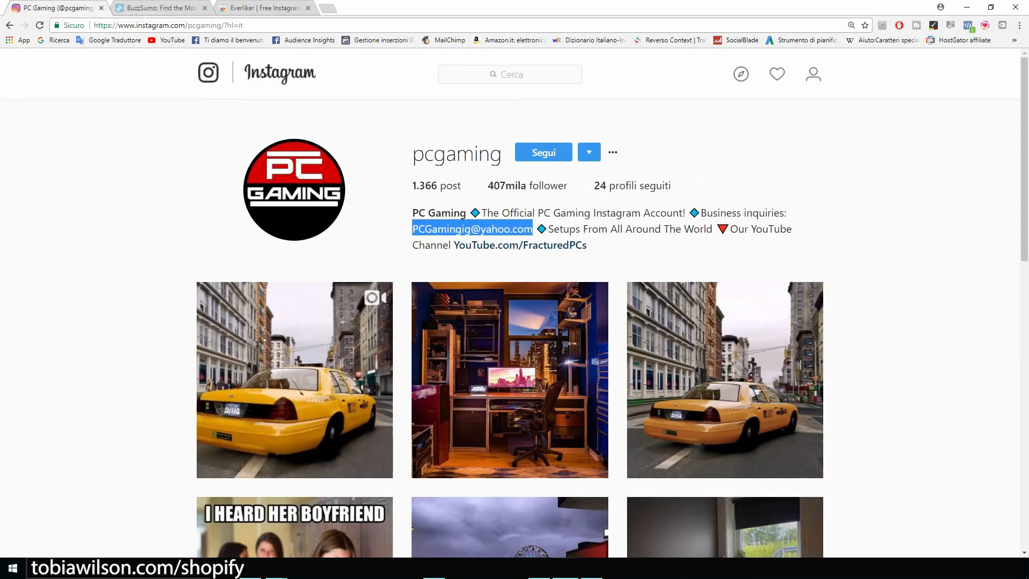
Add and save an Everliker auto-like task for the #gamerlife tag at 700 likes per day
scroll(509, 322, down, 3)
scroll(509, 322, up, 3)
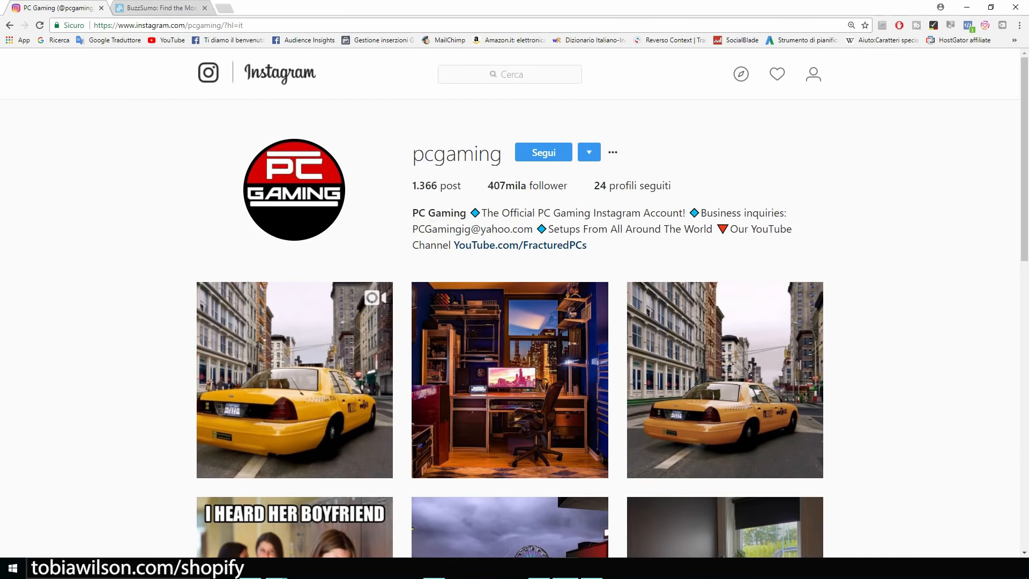
click(986, 25)
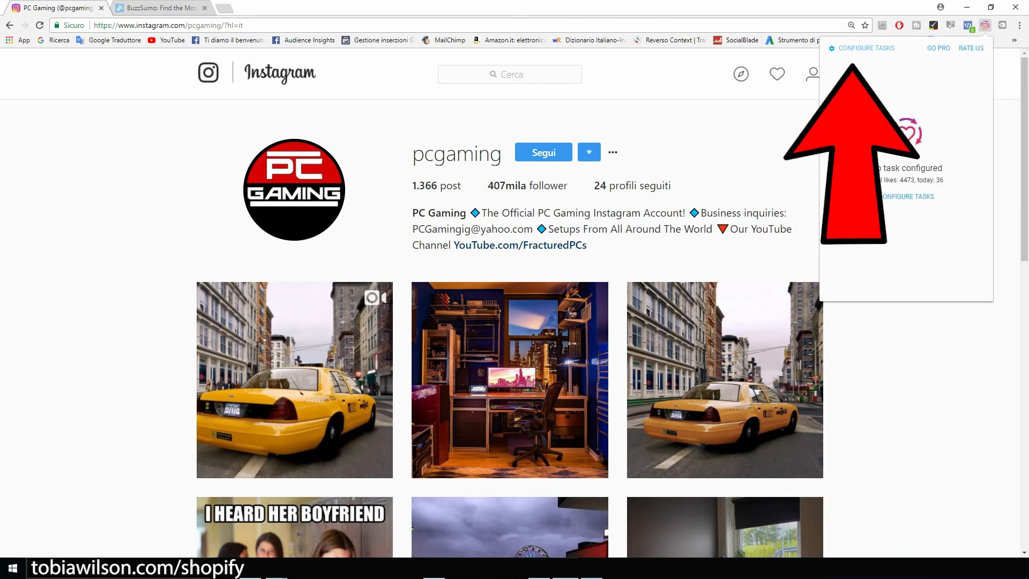
click(854, 48)
click(909, 146)
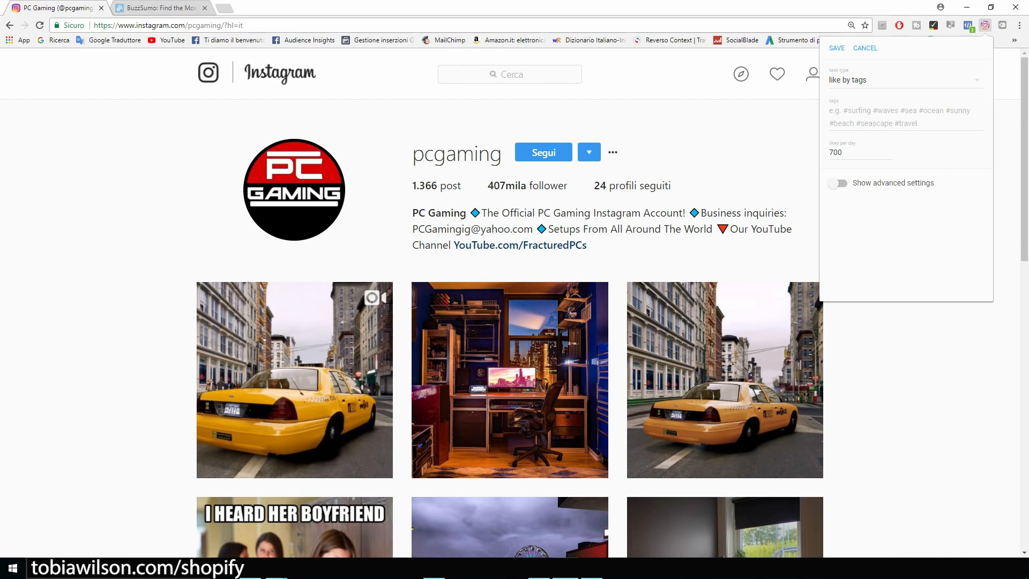
click(890, 112)
text(gamer)
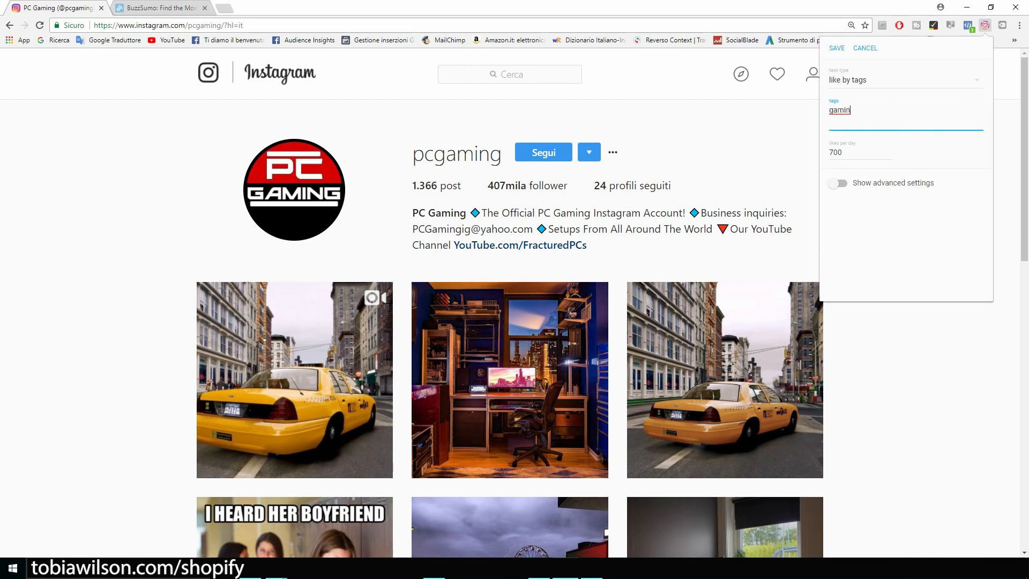
text(life)
click(906, 236)
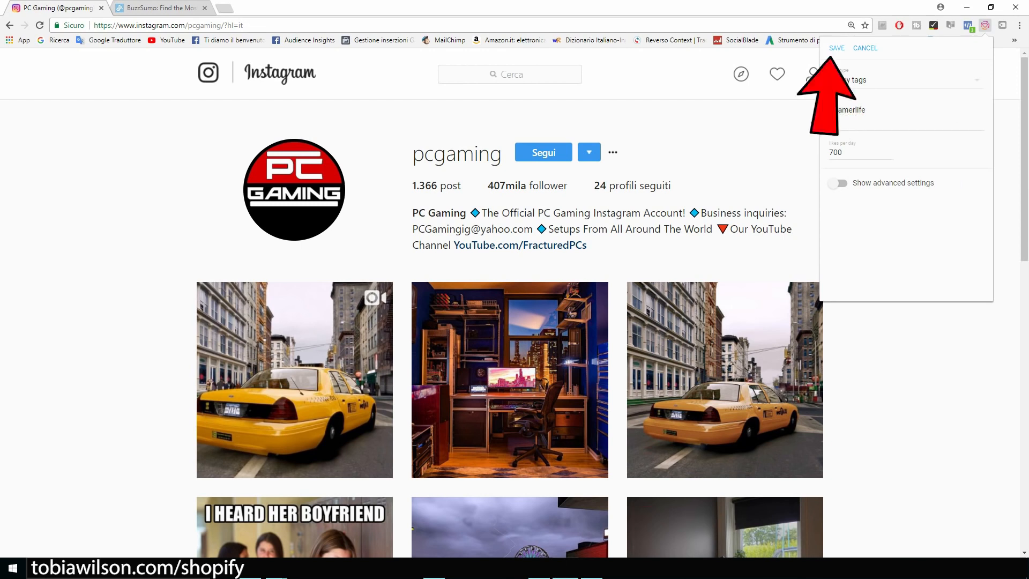
click(837, 47)
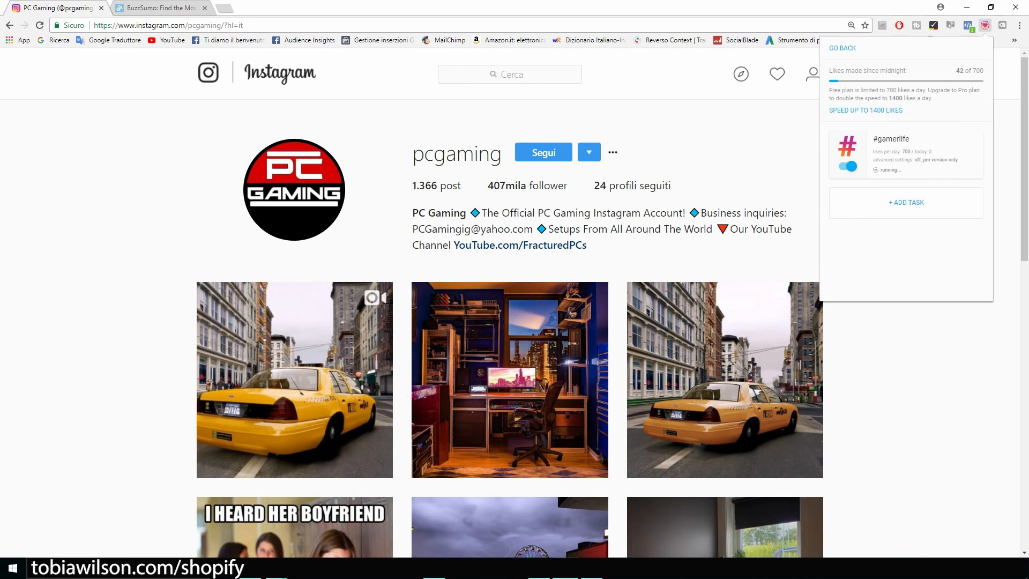
Start a second tag task for pcgamer, then cancel it unsaved and close the Everliker panel
click(907, 203)
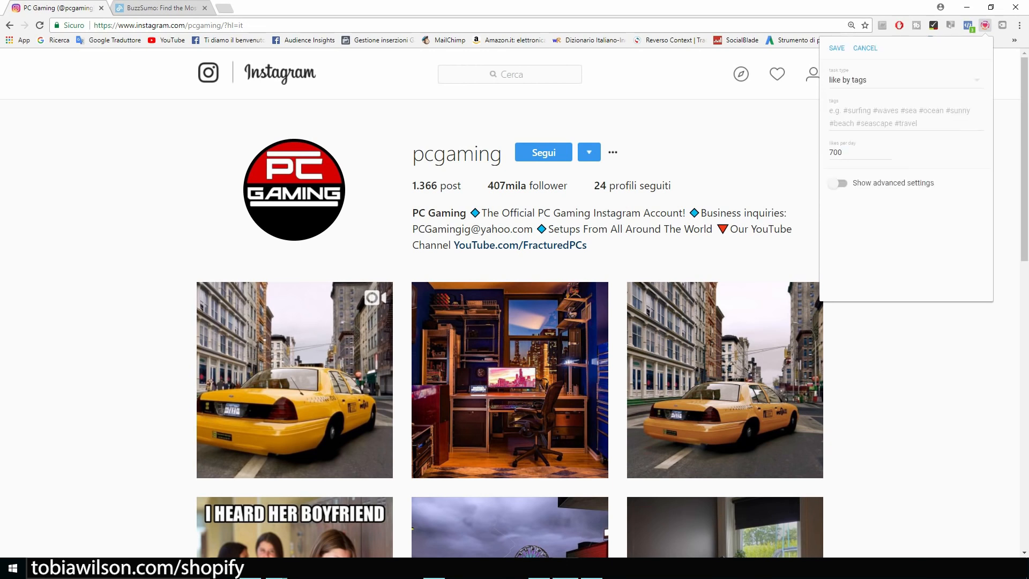
text(pcgamer)
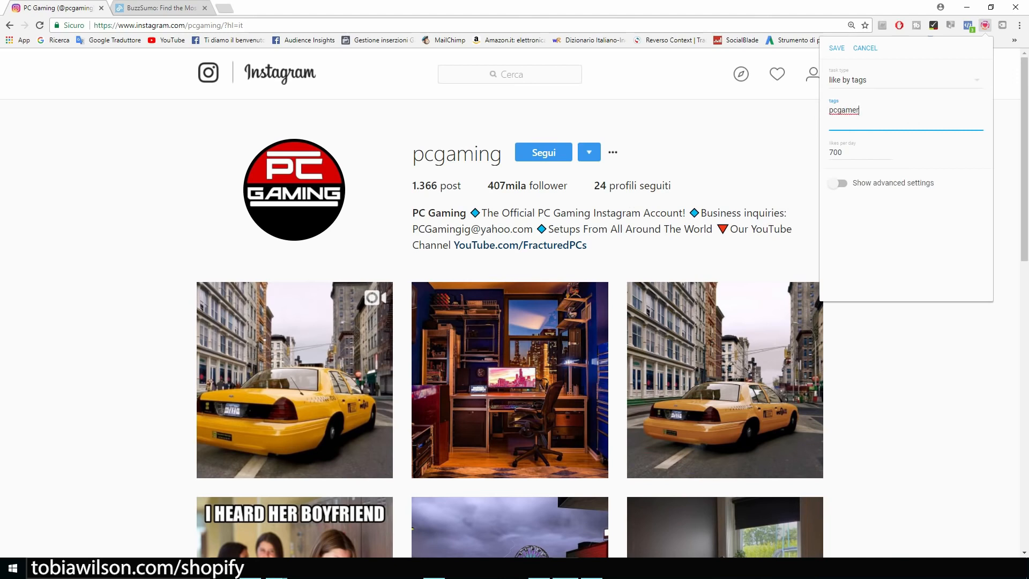
click(865, 48)
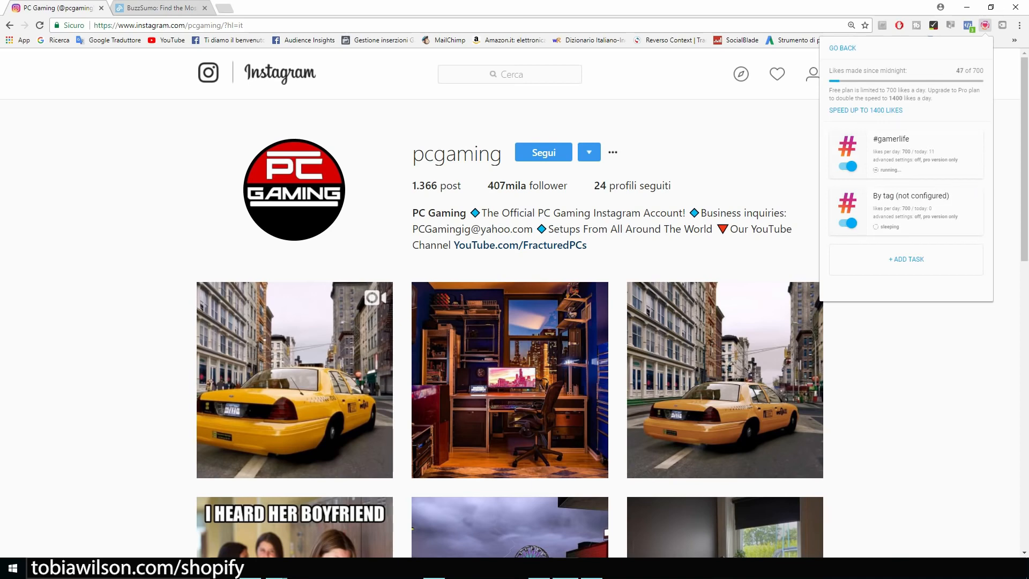
key(Escape)
scroll(515, 321, down, 2)
scroll(515, 321, up, 2)
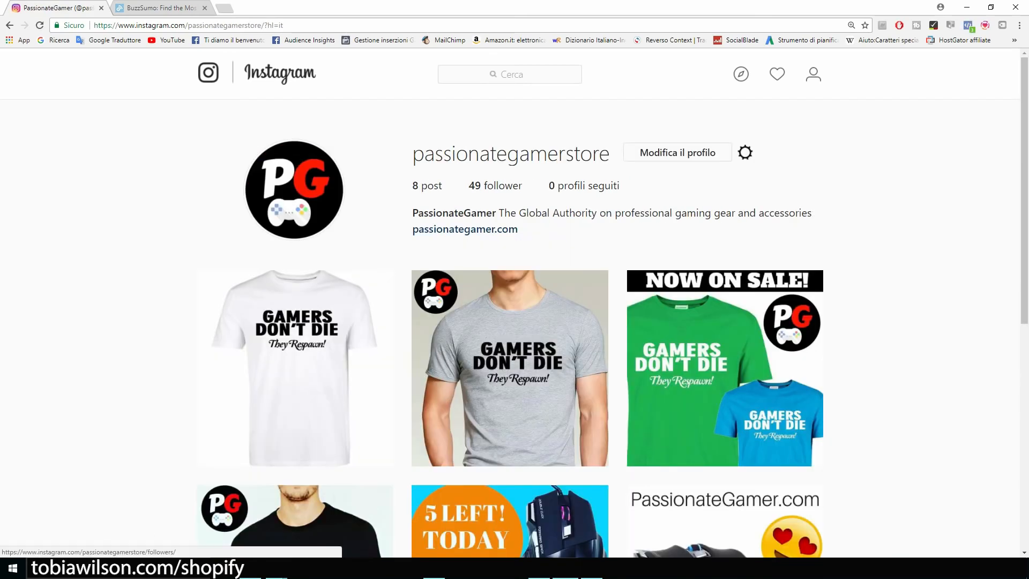
Open the enlarged passionategamerstore profile's edit page and check its Sito Web field, passionategamer.com
click(745, 152)
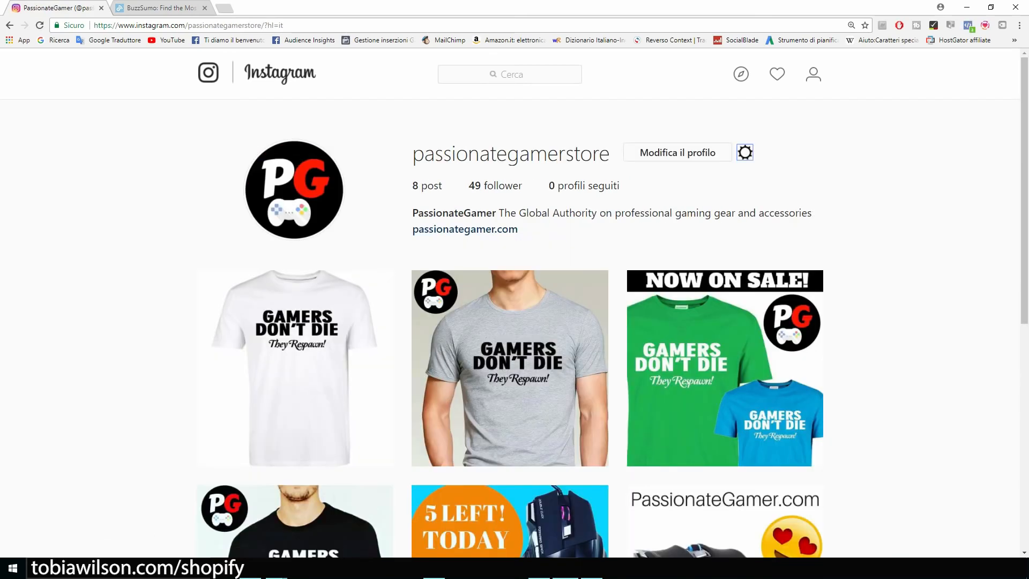
key(ctrl+plus)
key(ctrl+plus)
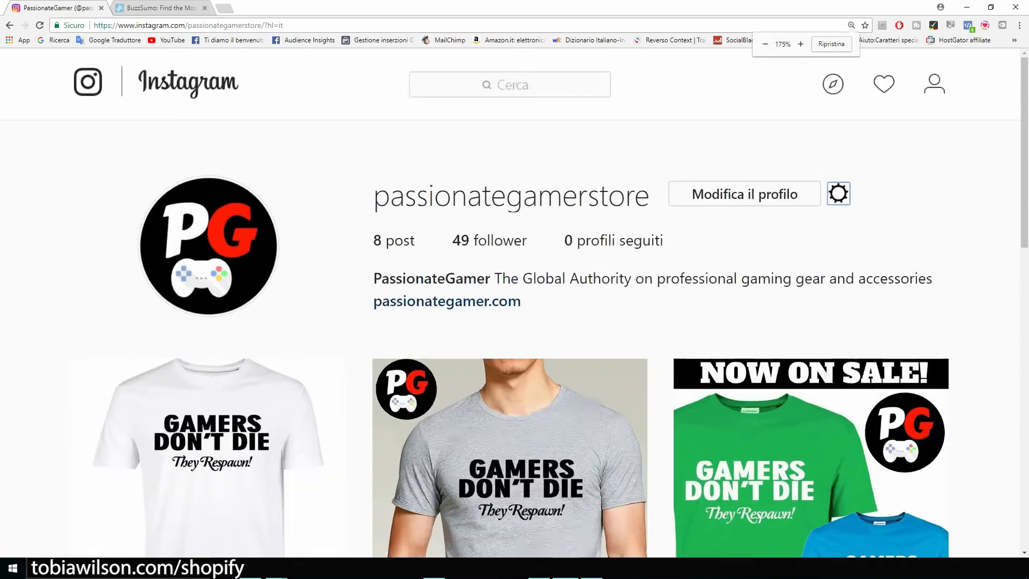
key(ctrl+plus)
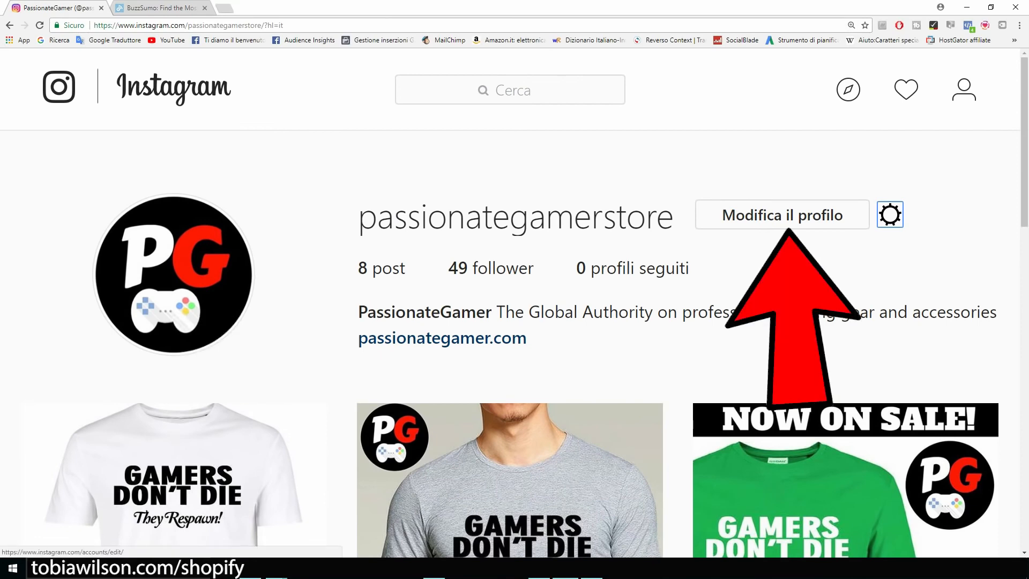
click(782, 215)
scroll(515, 322, down, 2)
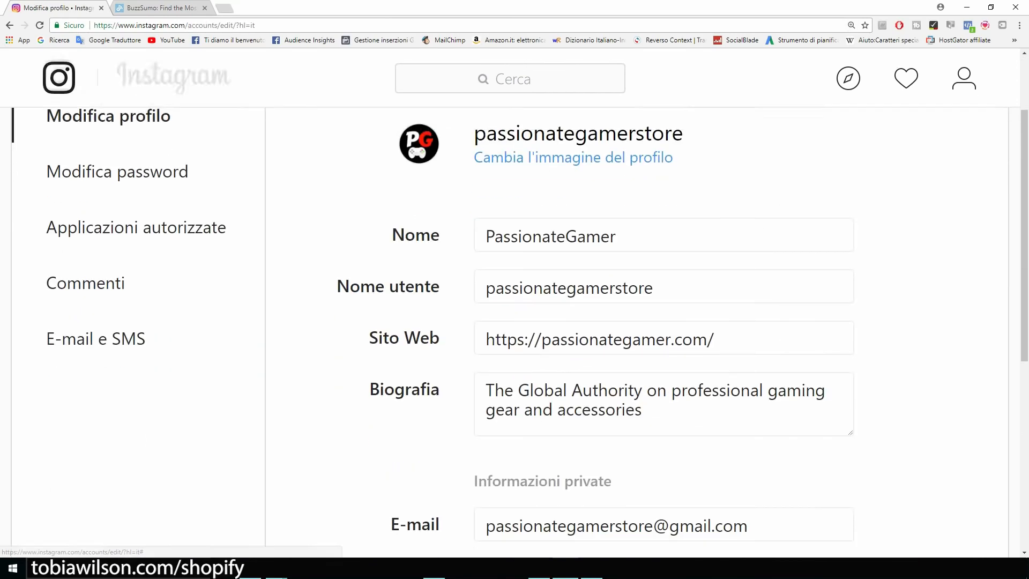
drag(369, 338, 715, 339)
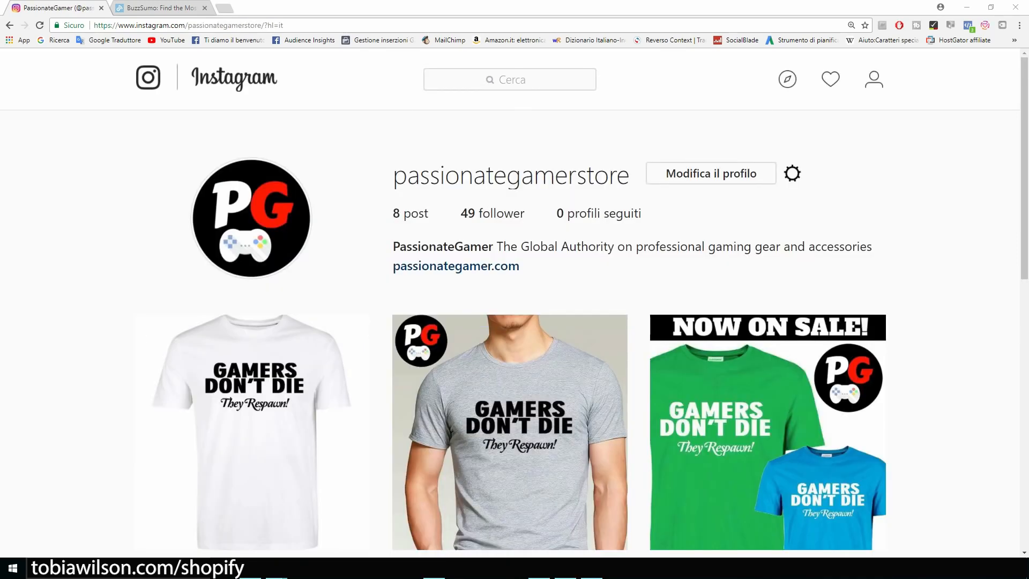